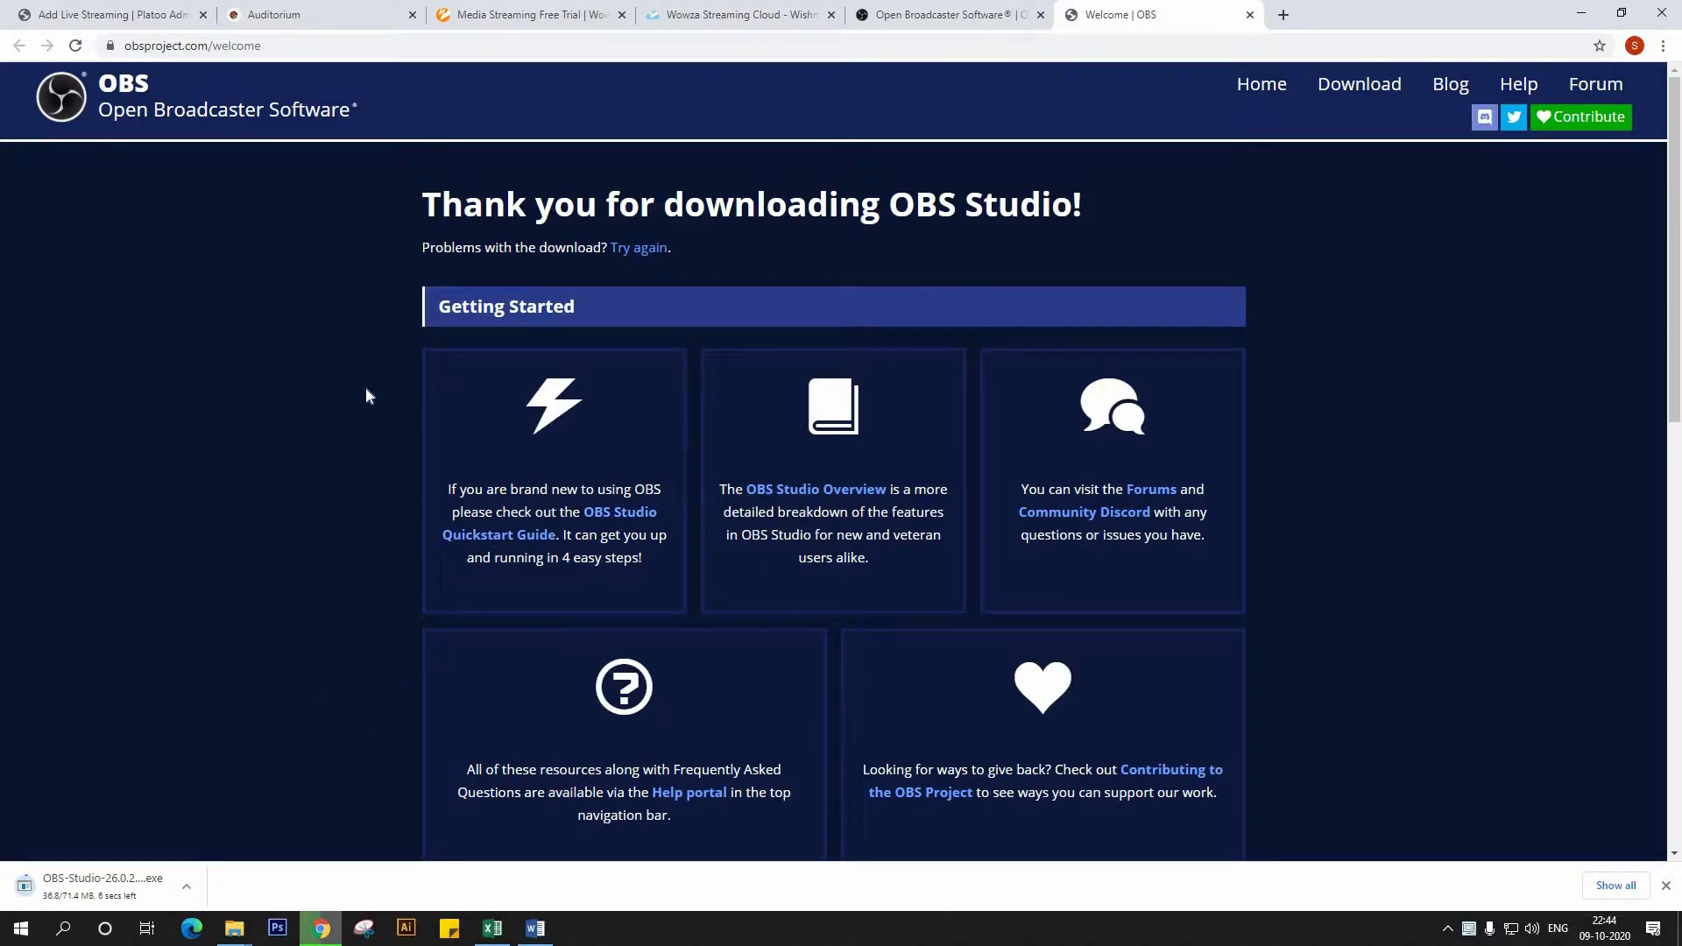
- Look over the OBS Project home page, including its software preview and sponsors
click(963, 14)
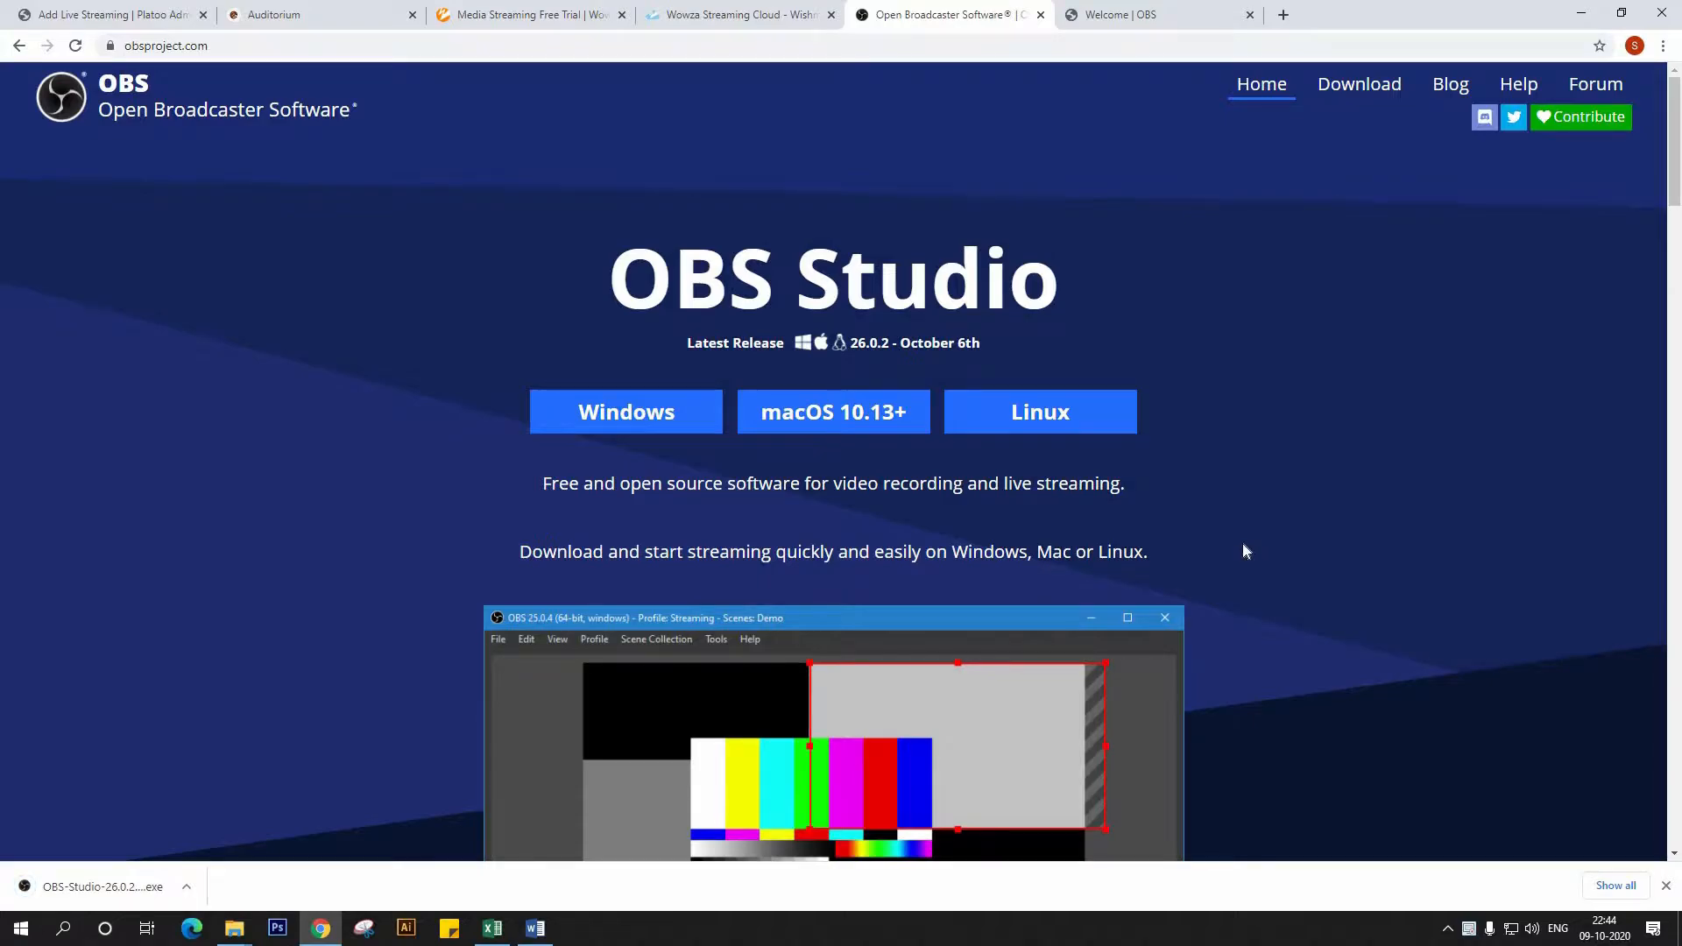
scroll(1242, 541, down, 5)
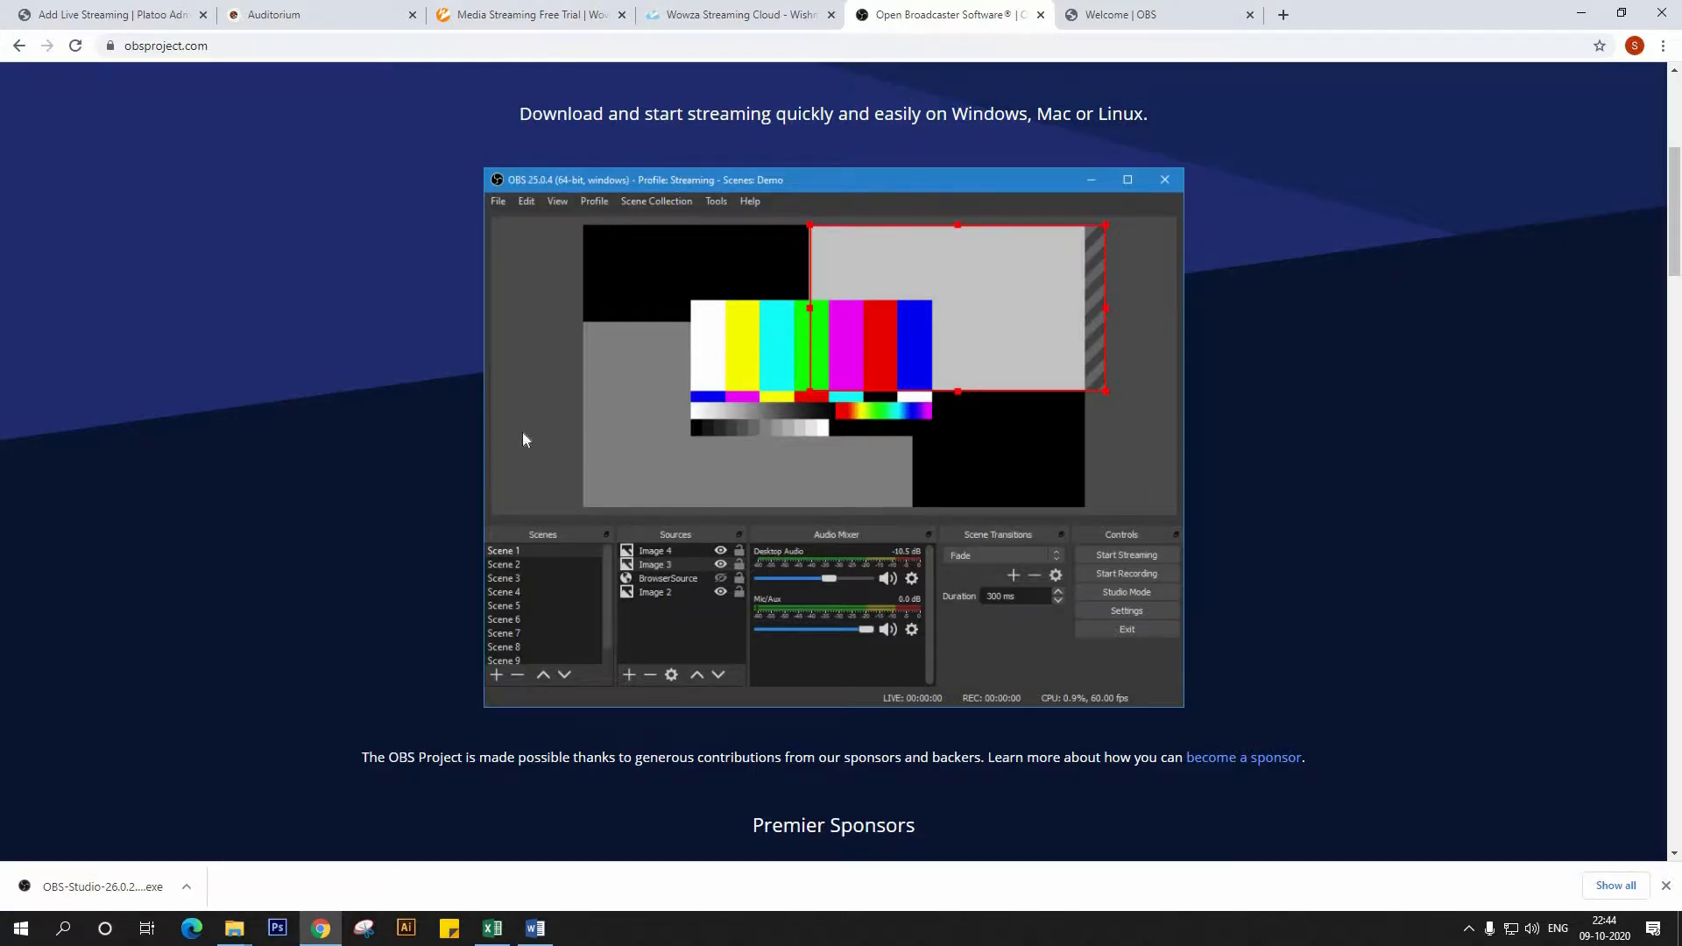
scroll(493, 611, down, 3)
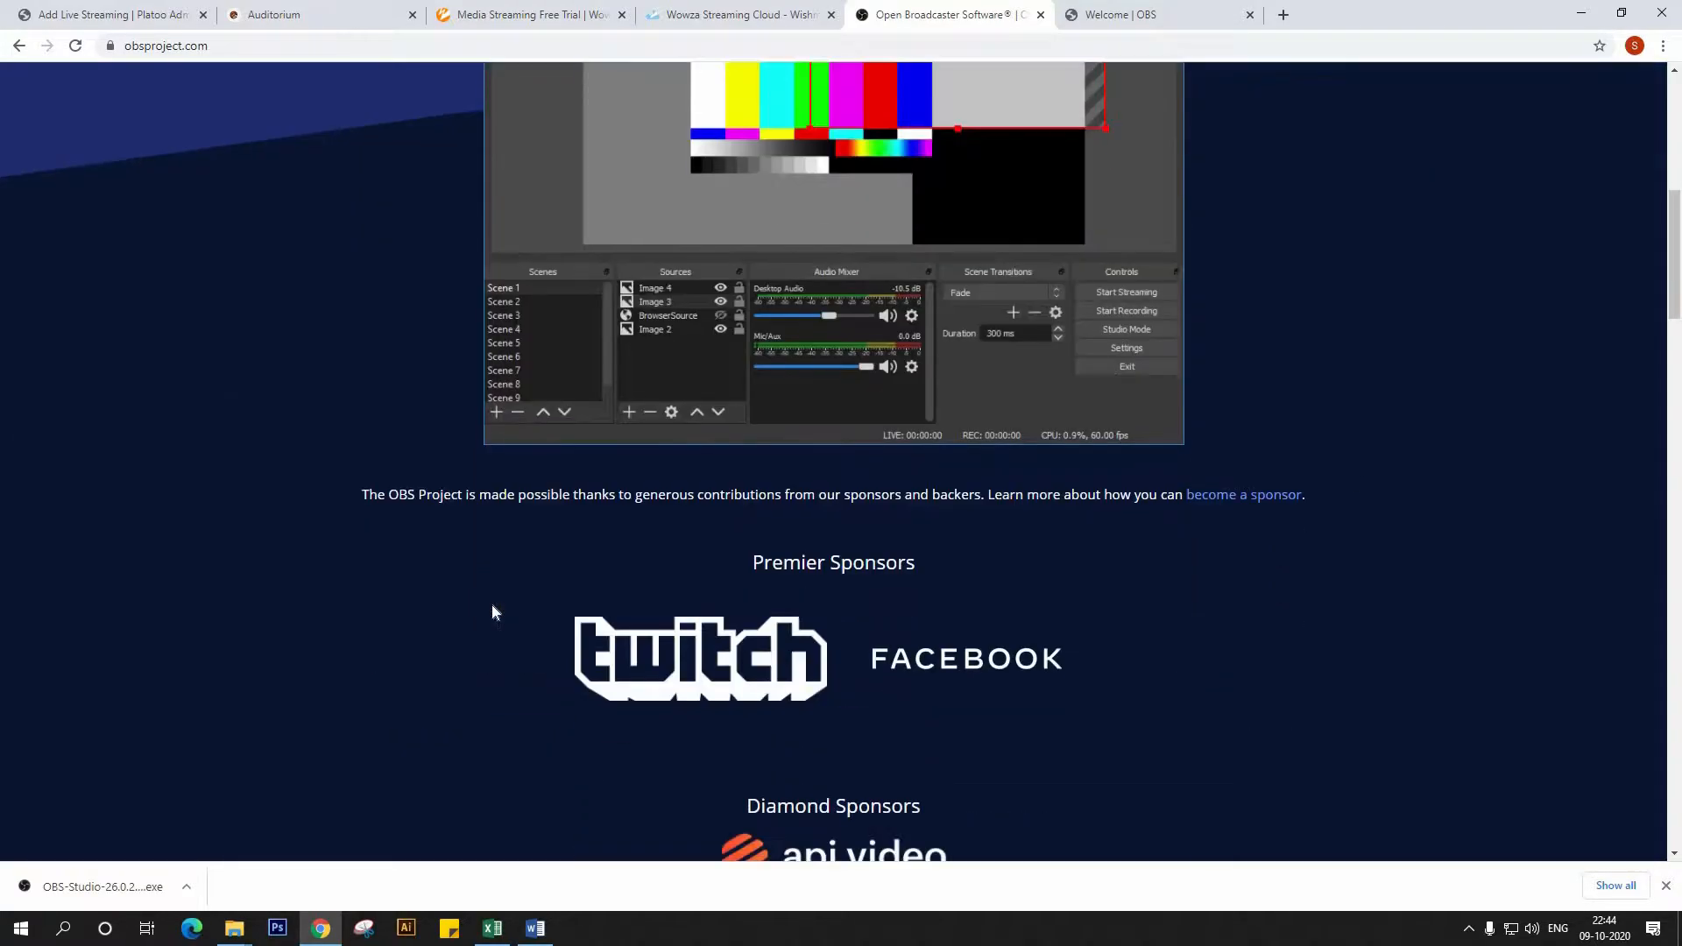
- Install OBS Studio 26.0.2 from the downloaded installer with the default options and launch it
click(116, 887)
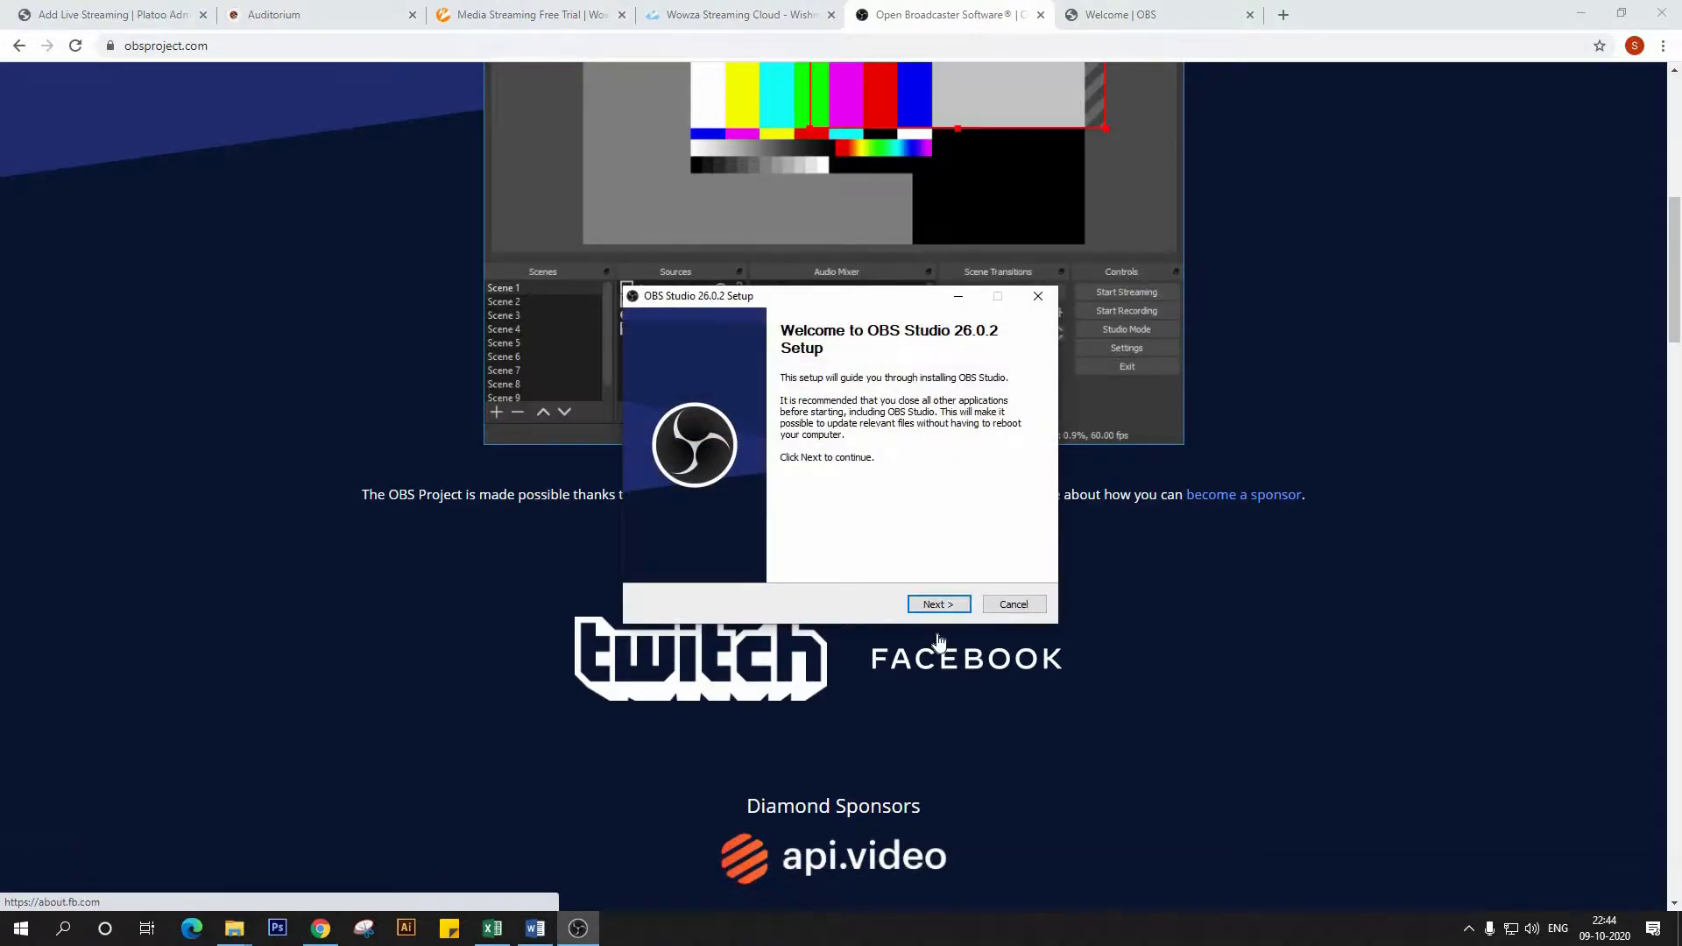
click(939, 607)
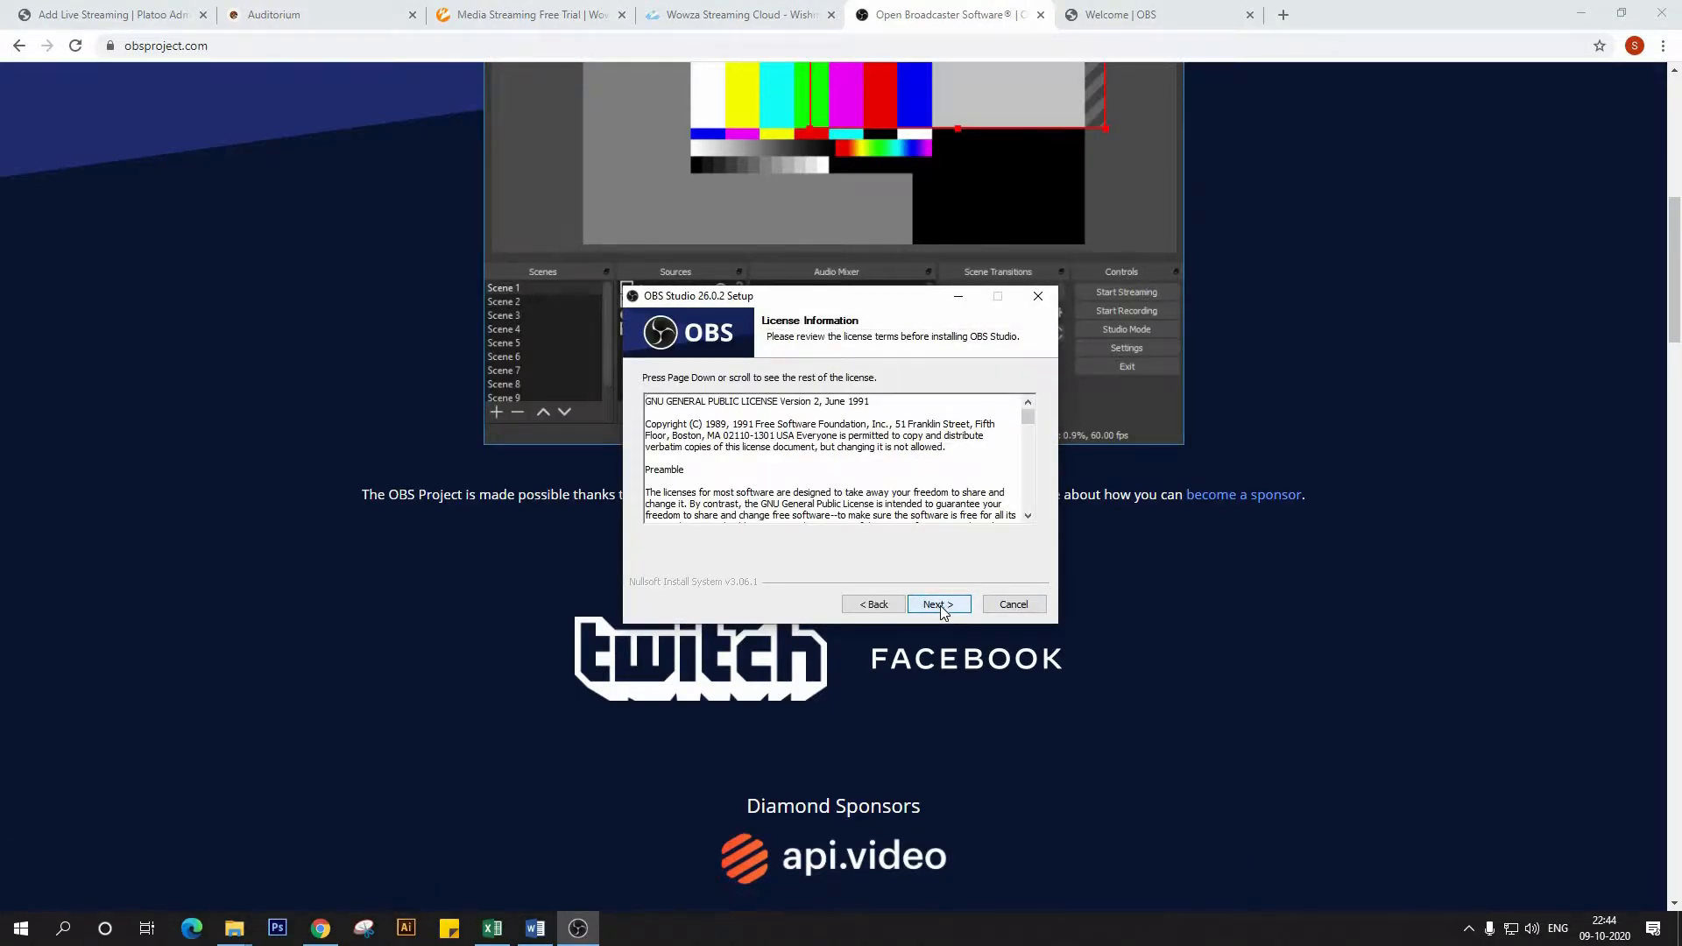
click(939, 606)
click(939, 606)
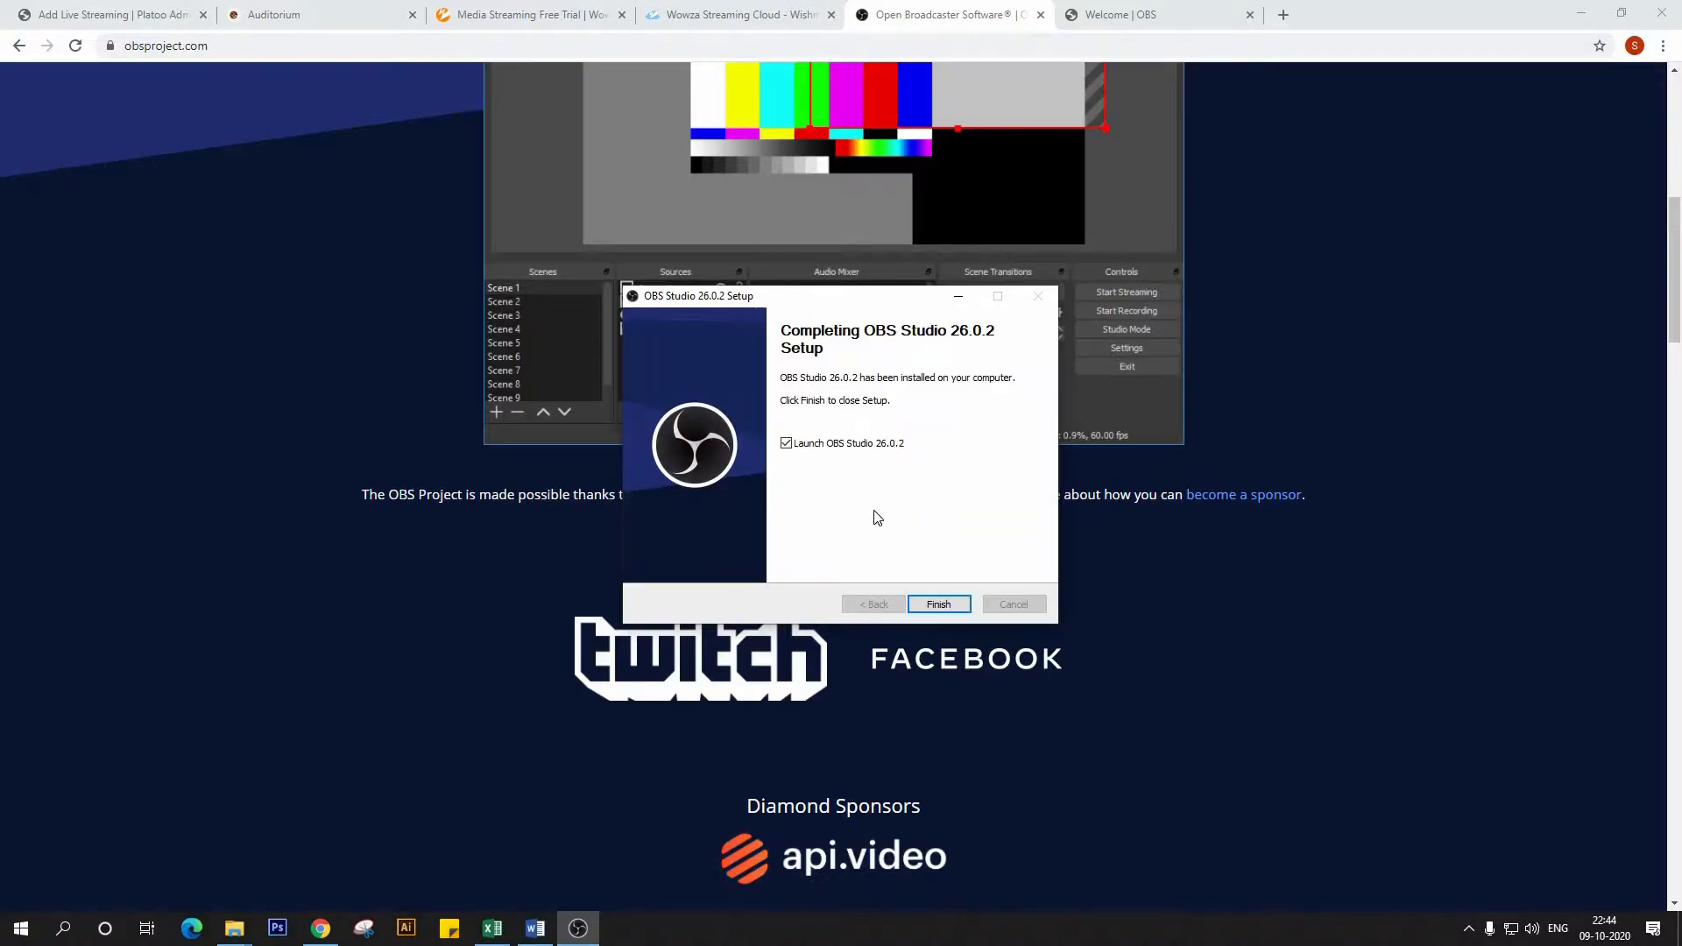
click(934, 603)
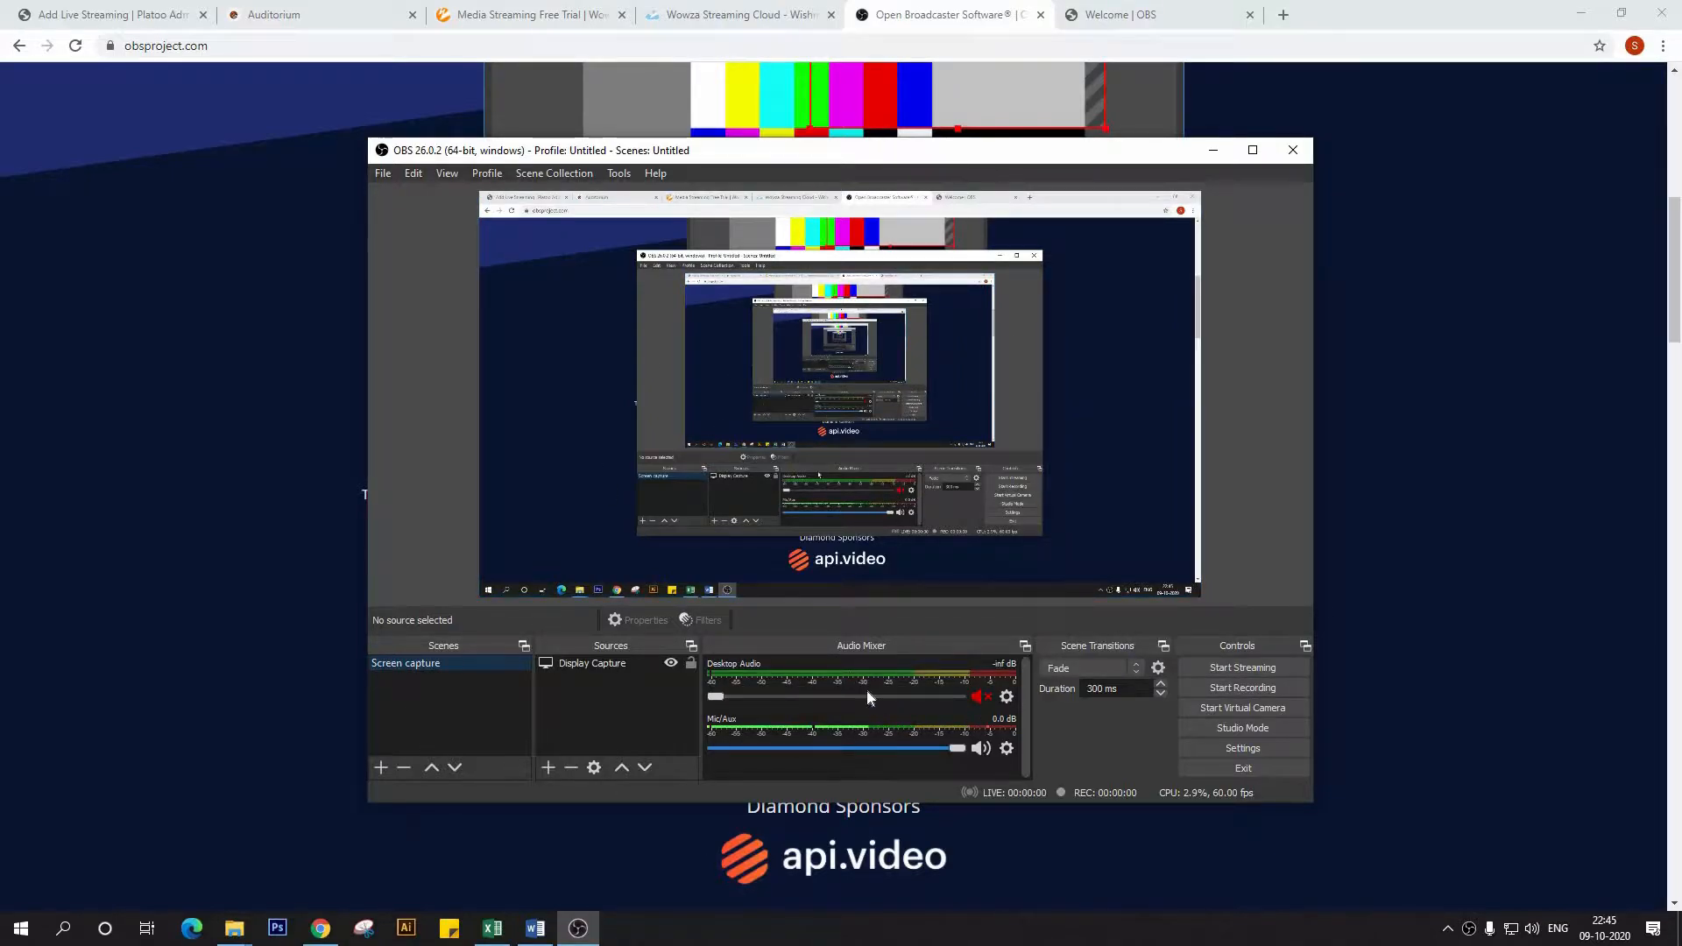
- Switch to the Platoo resource configuration document in Word and read the OBS installation pathway and stream settings notes
click(536, 927)
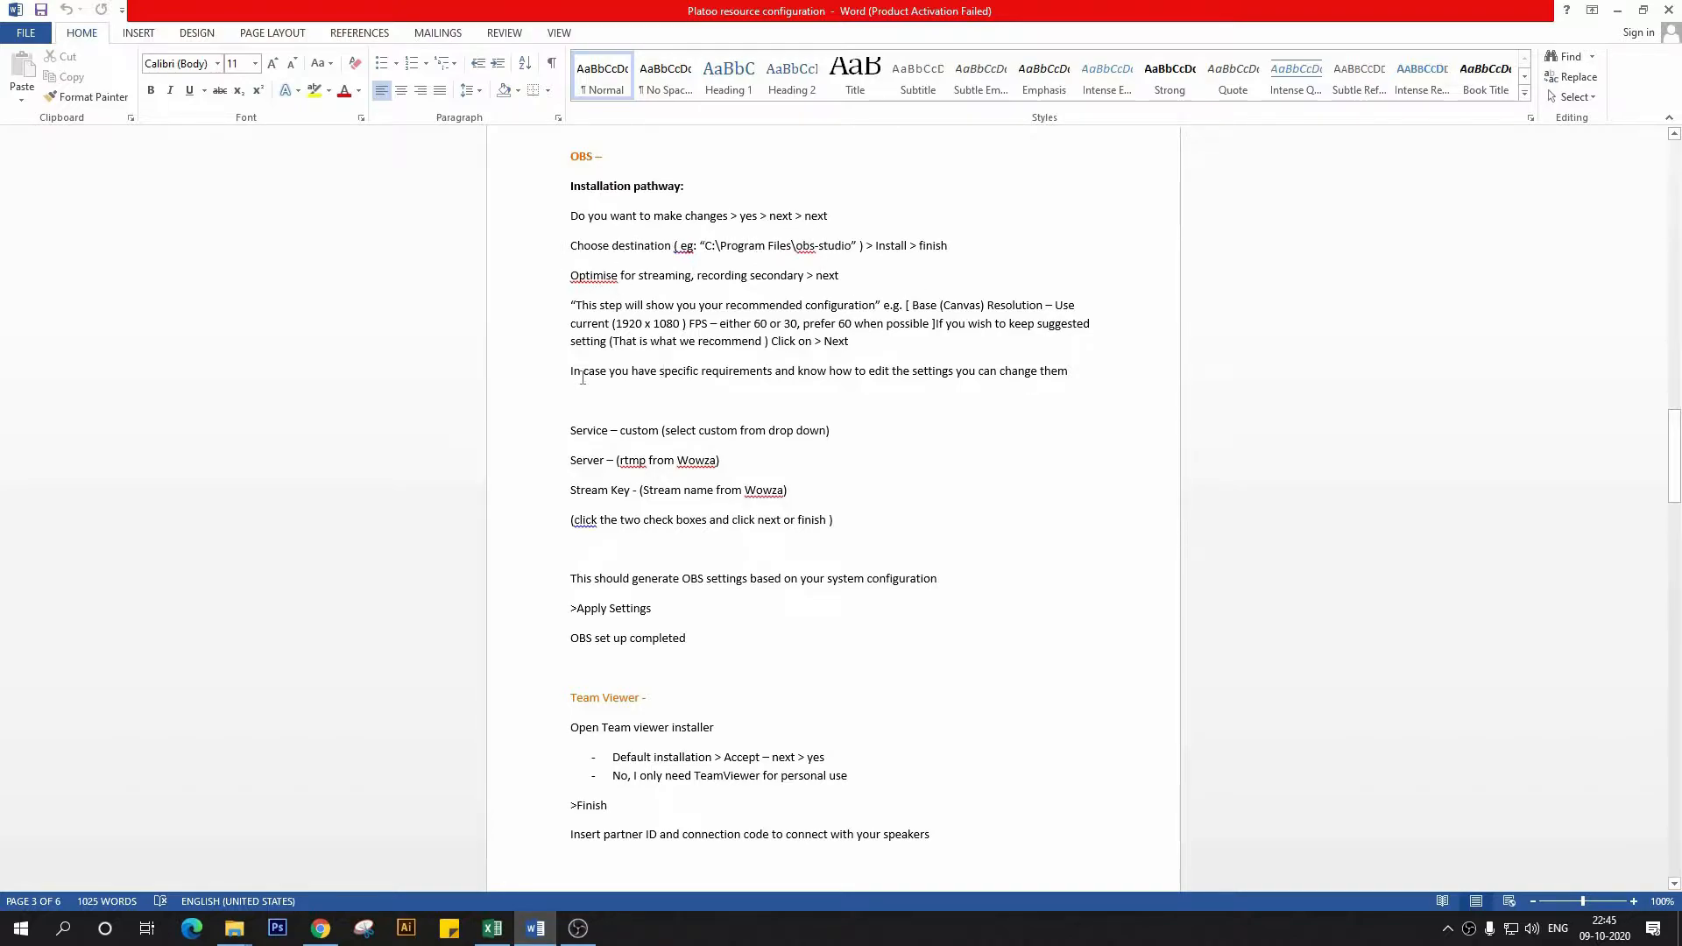
scroll(646, 281, down, 1)
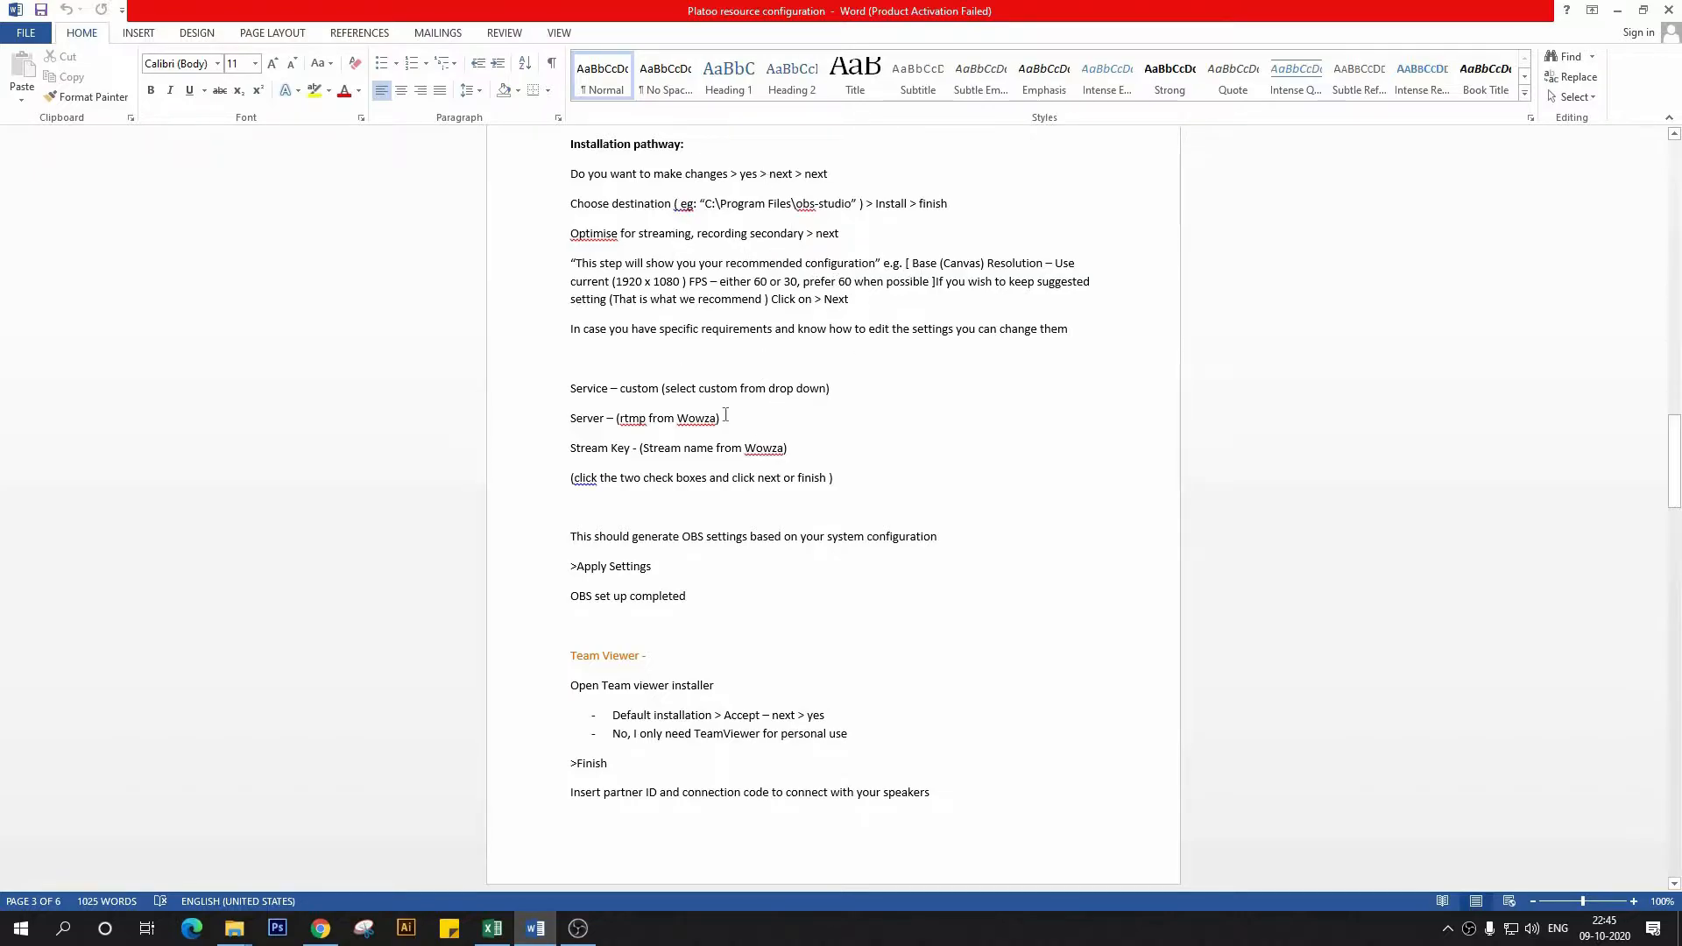
scroll(813, 351, down, 1)
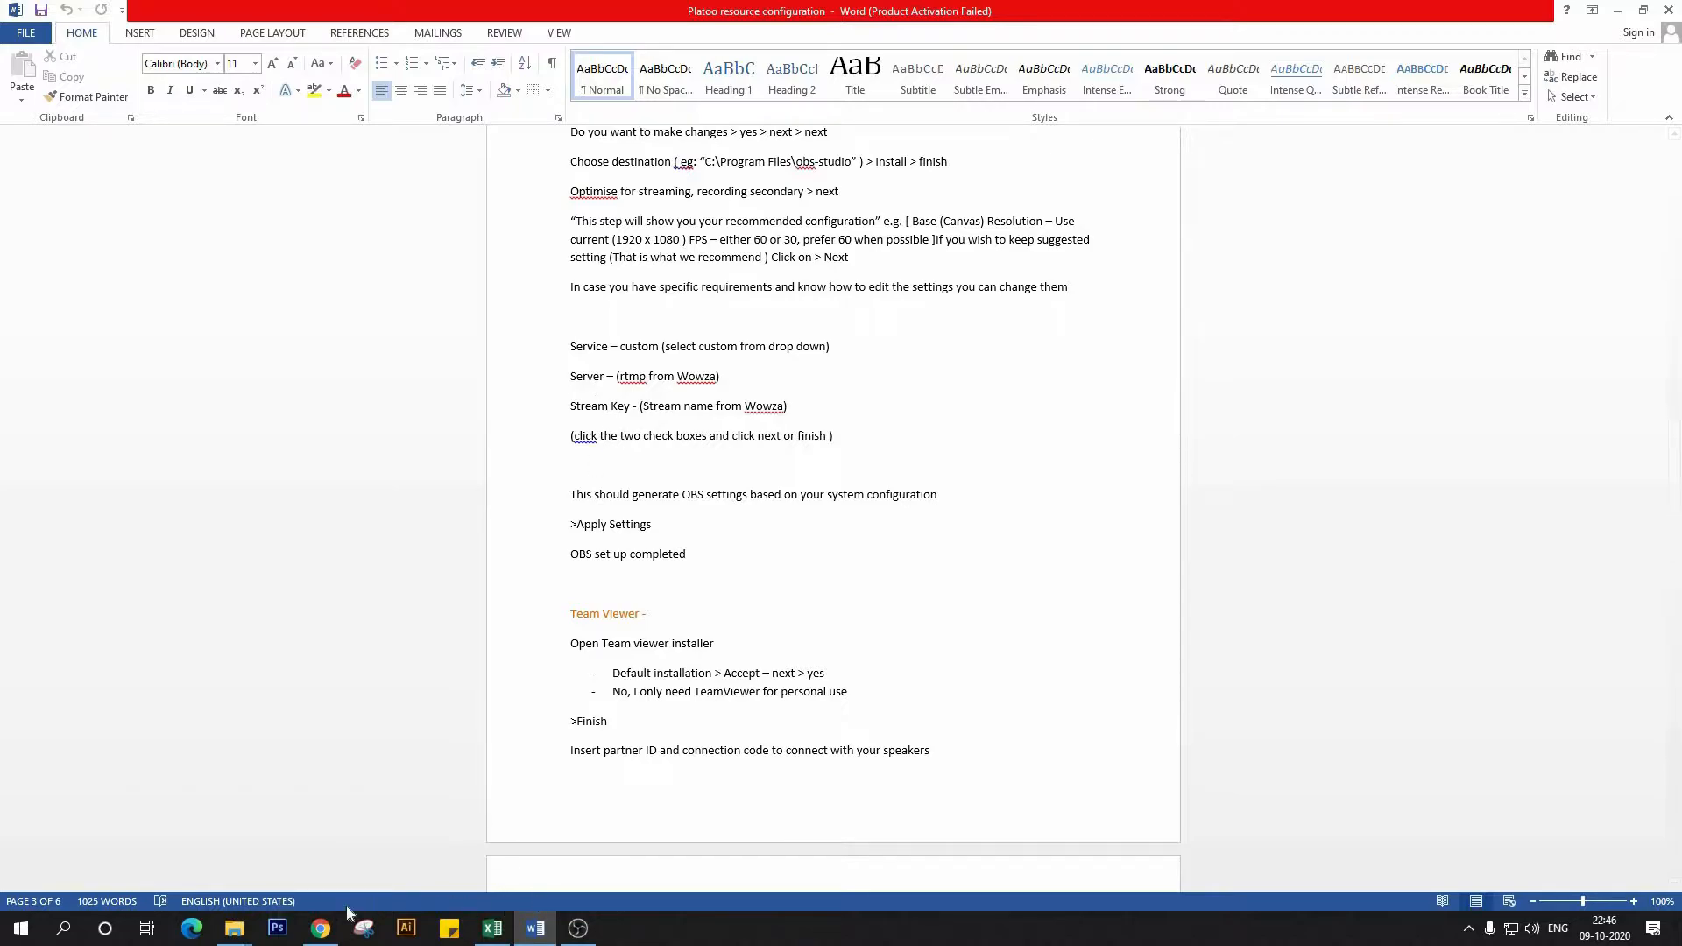
- Switch to the Wowza Streaming Cloud page in Chrome and locate the primary server and stream name under Source Connection Information
click(326, 931)
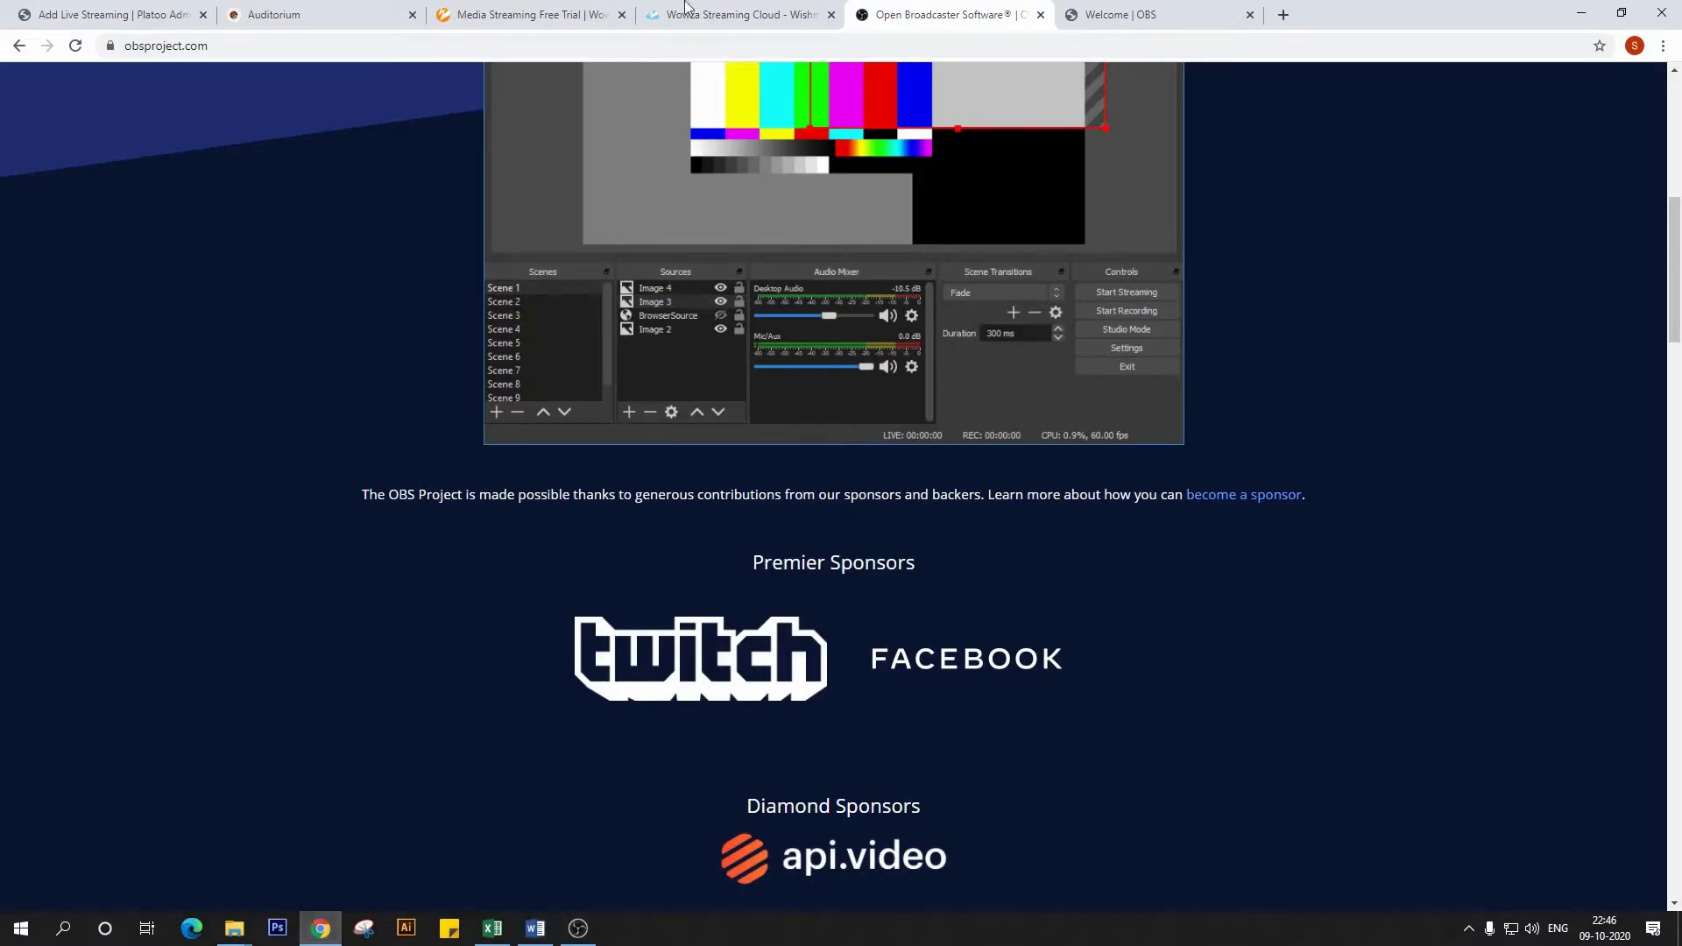
click(686, 7)
scroll(587, 629, down, 3)
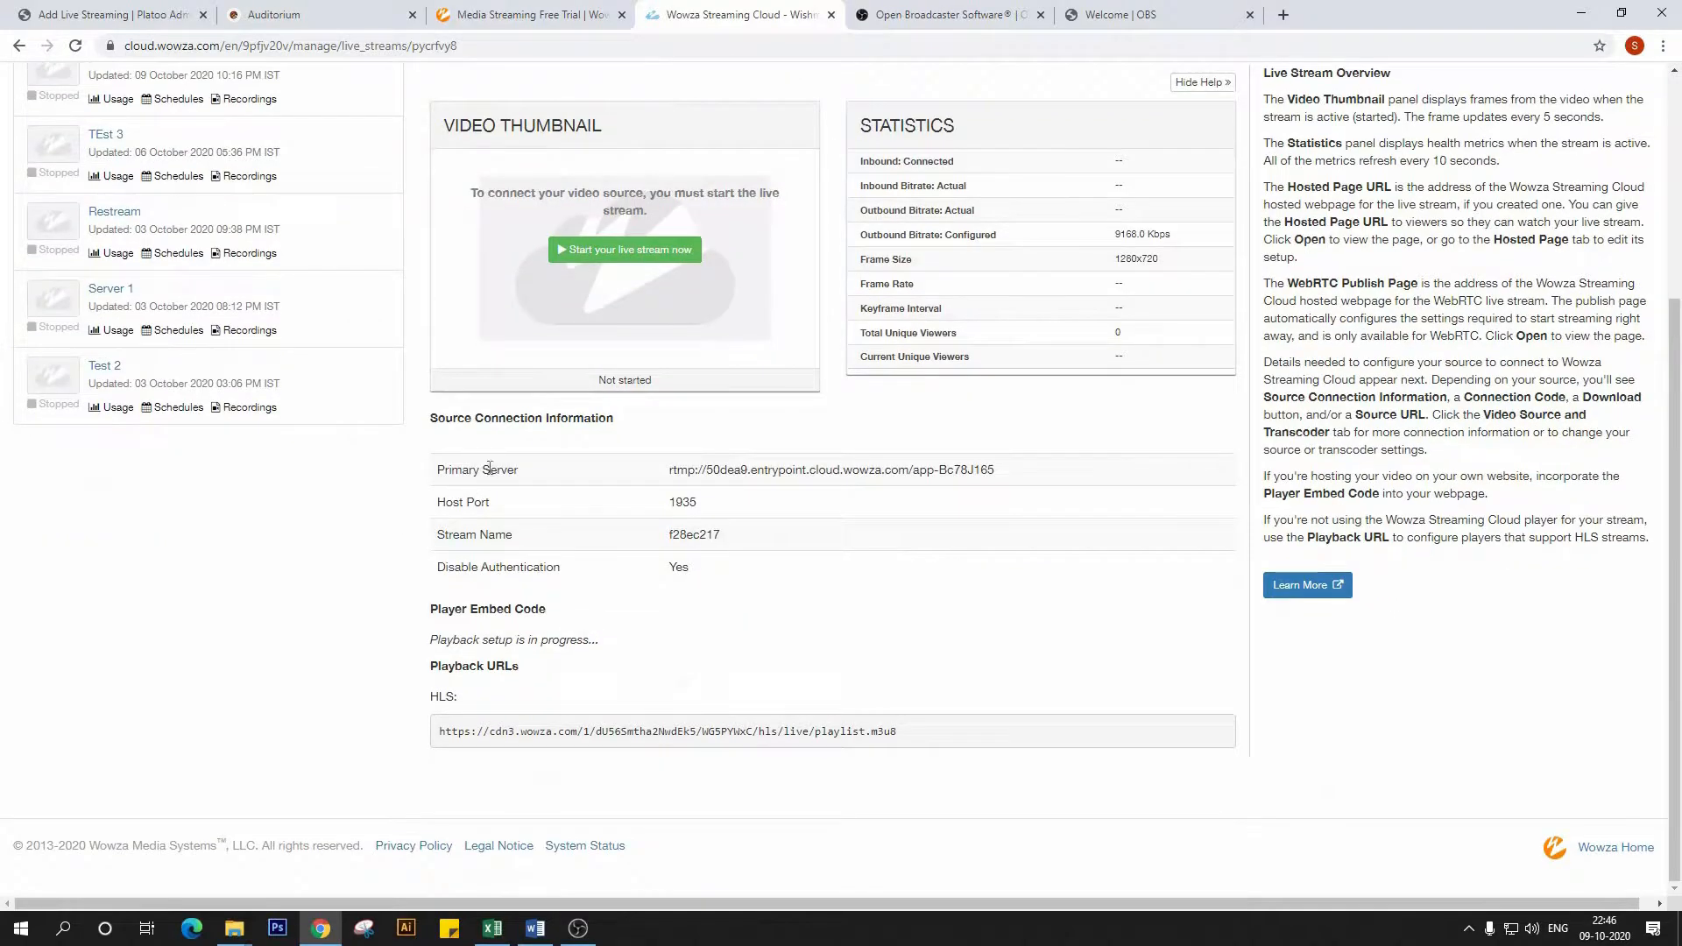
drag(670, 473, 1044, 471)
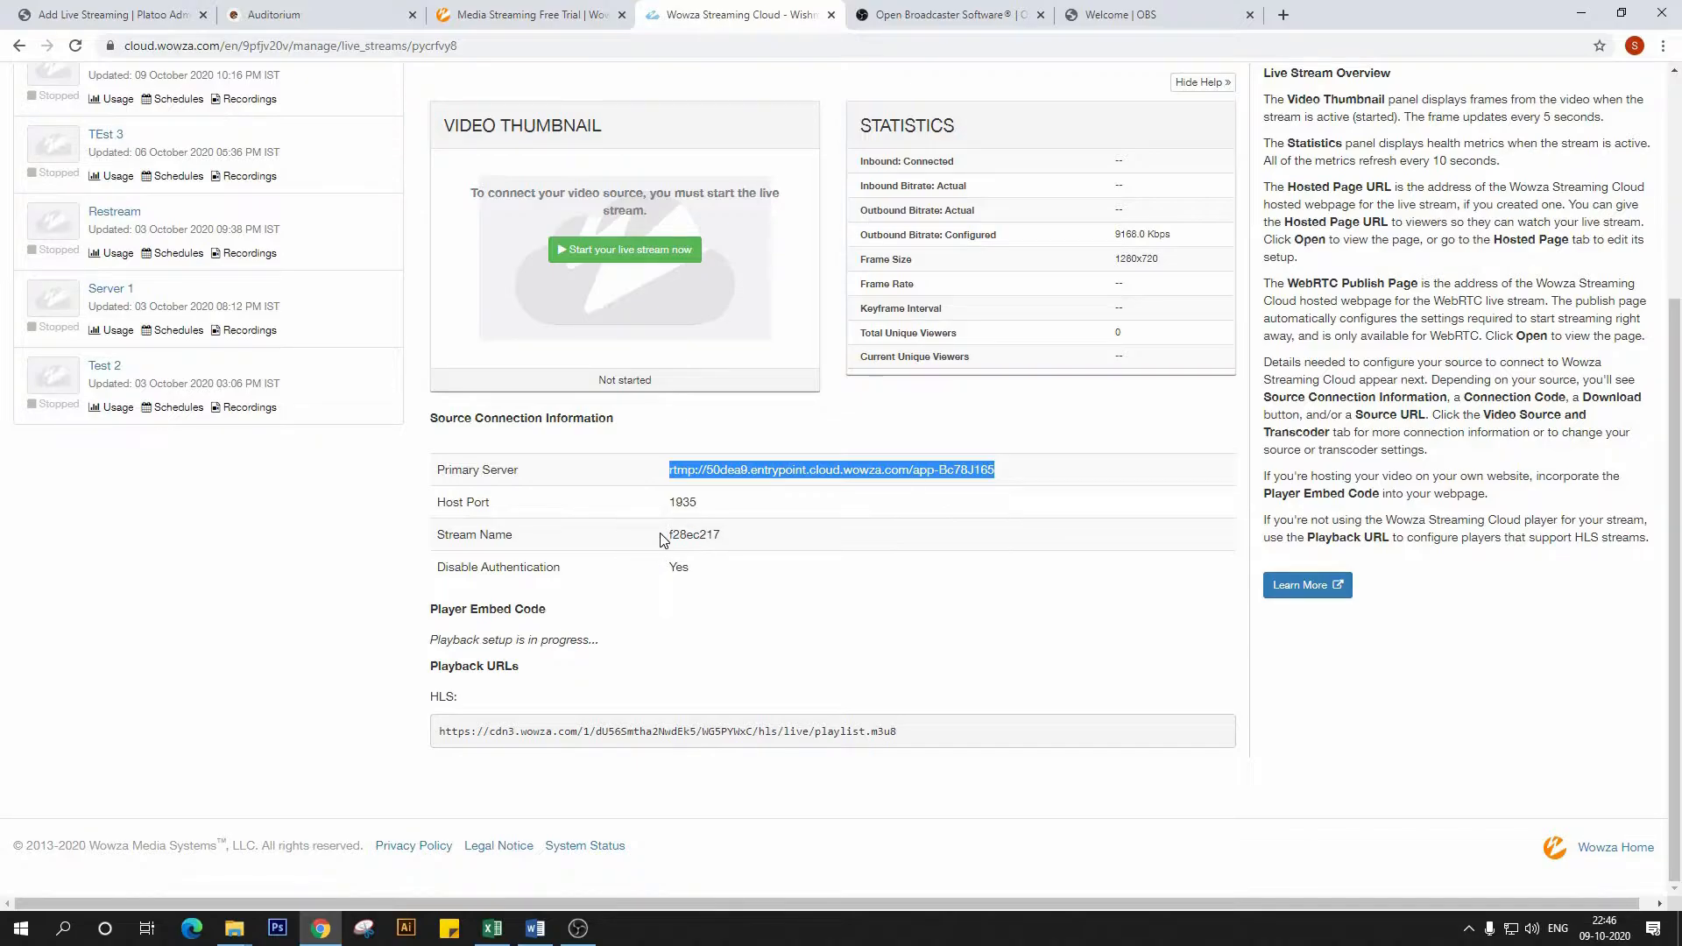
double_click(695, 534)
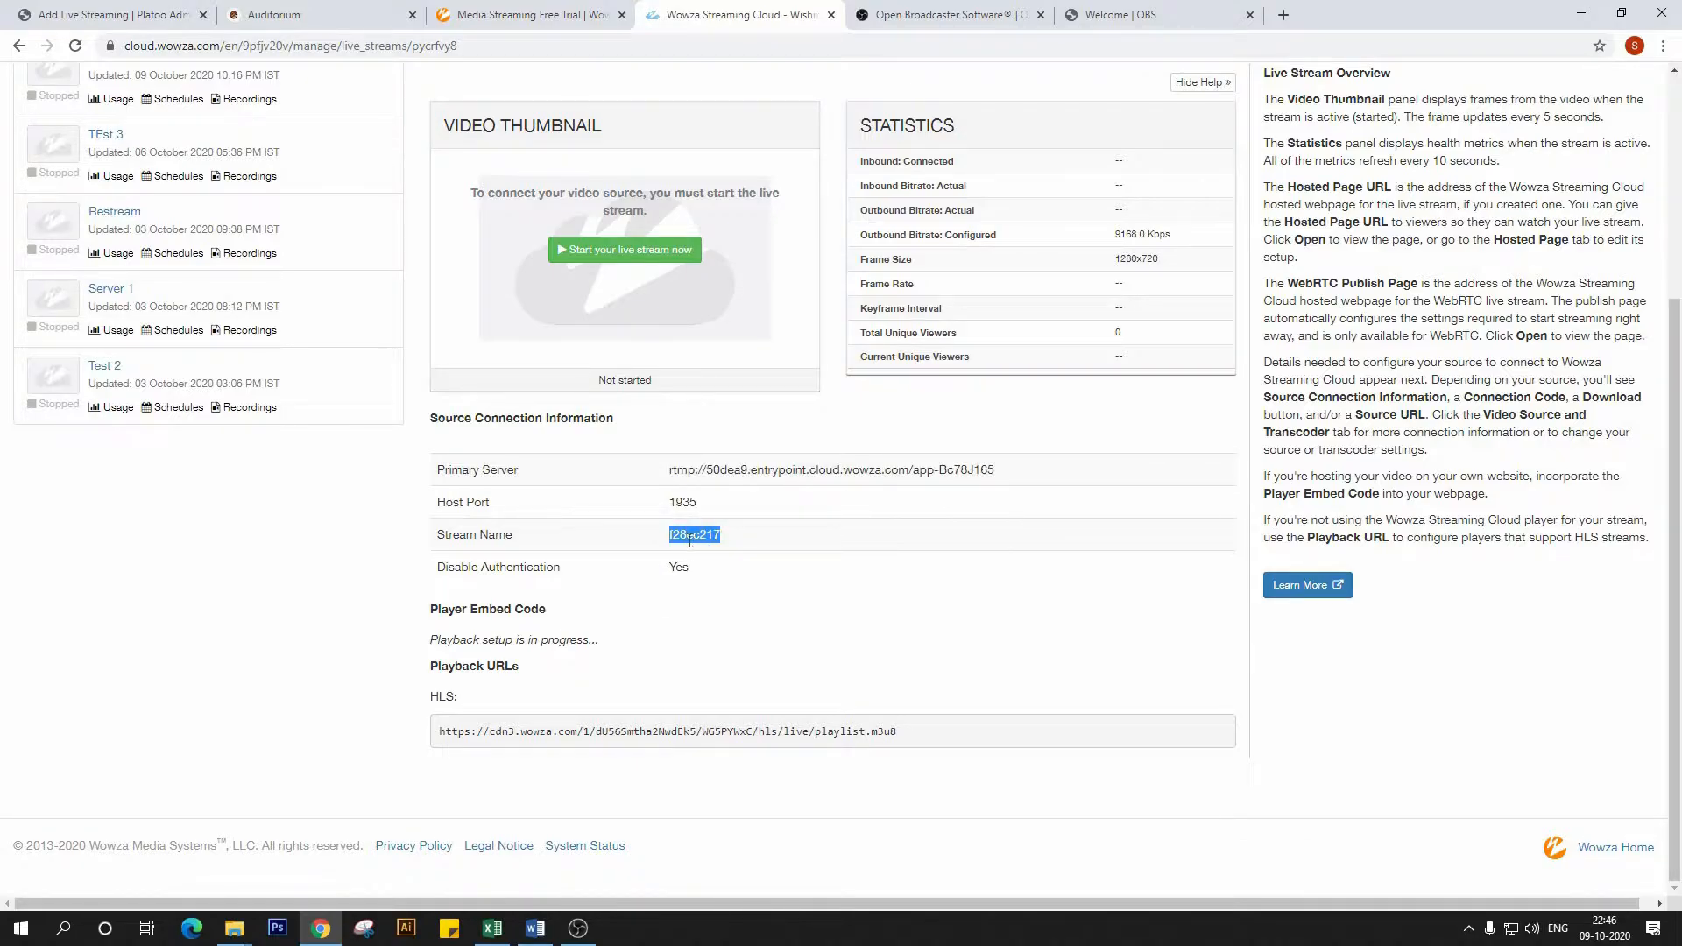
drag(669, 470, 997, 471)
drag(708, 533, 667, 534)
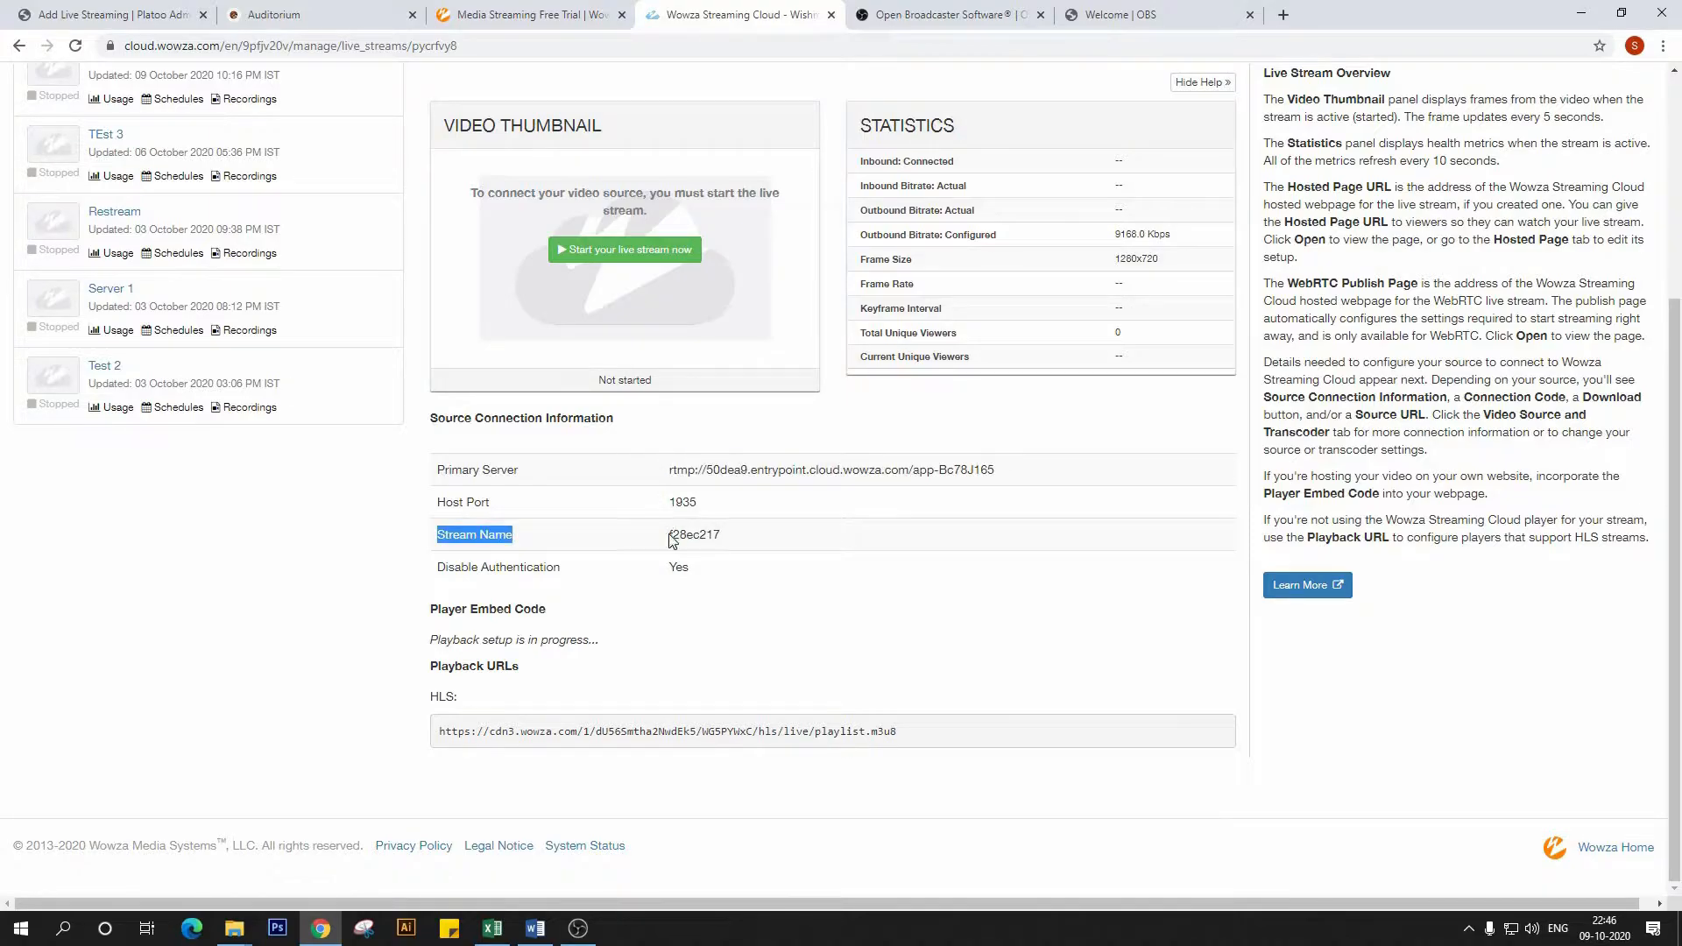
double_click(754, 528)
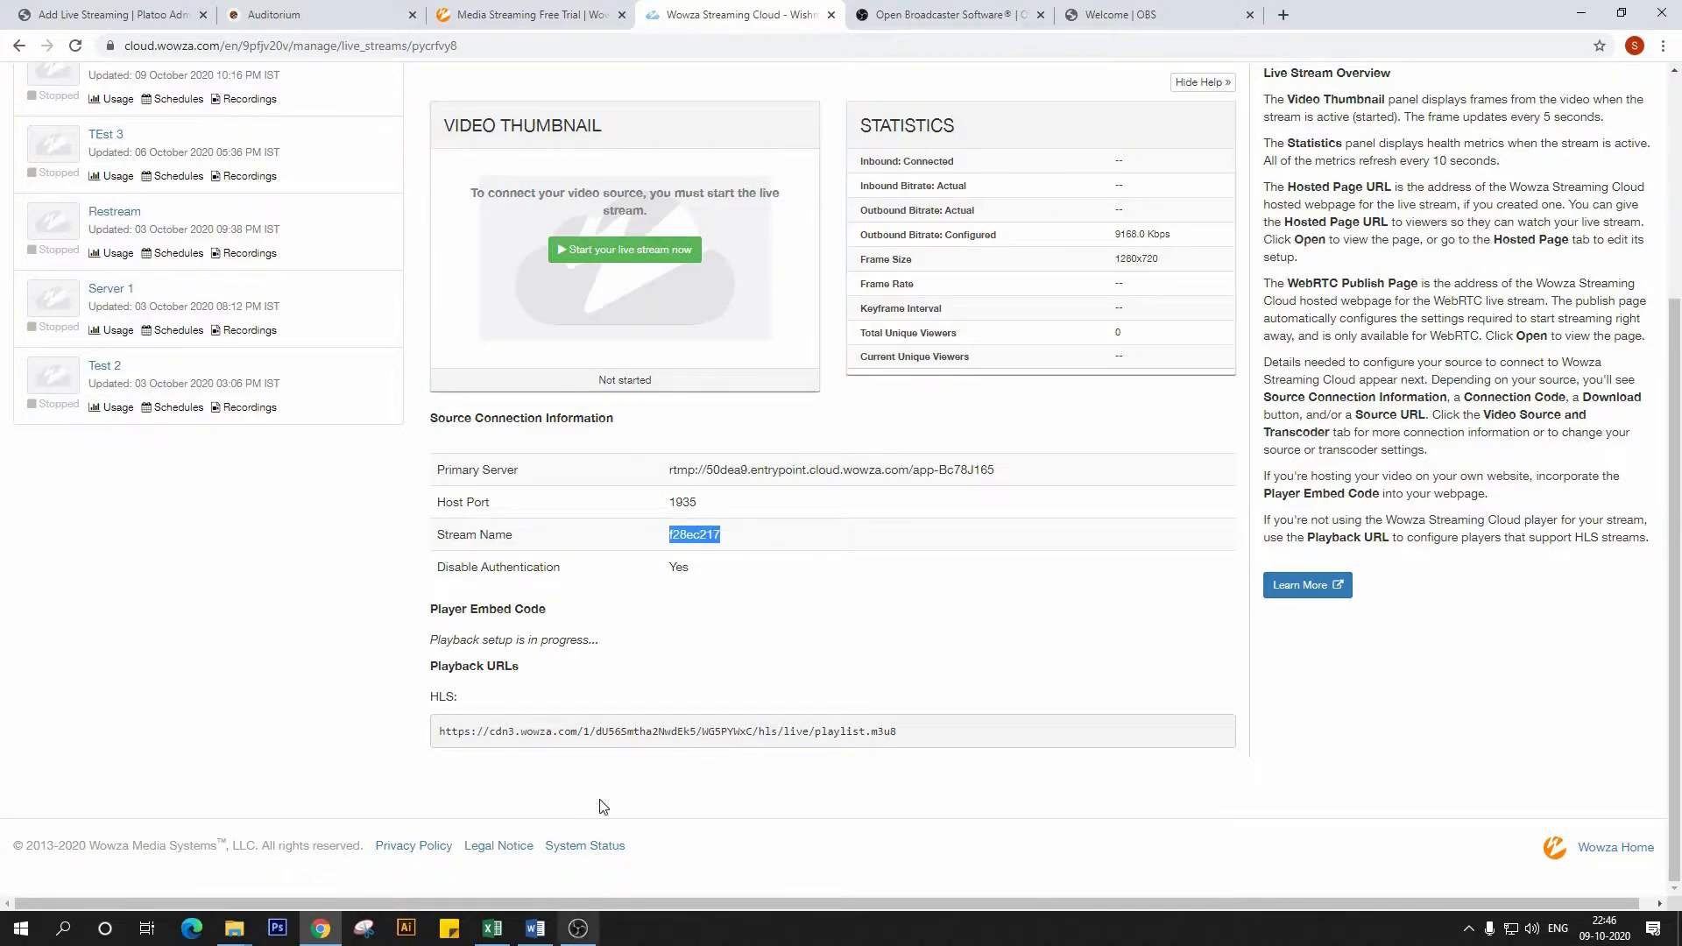
- Switch to OBS and, in the stream settings, try the Twitch service before setting the service to Custom
click(578, 927)
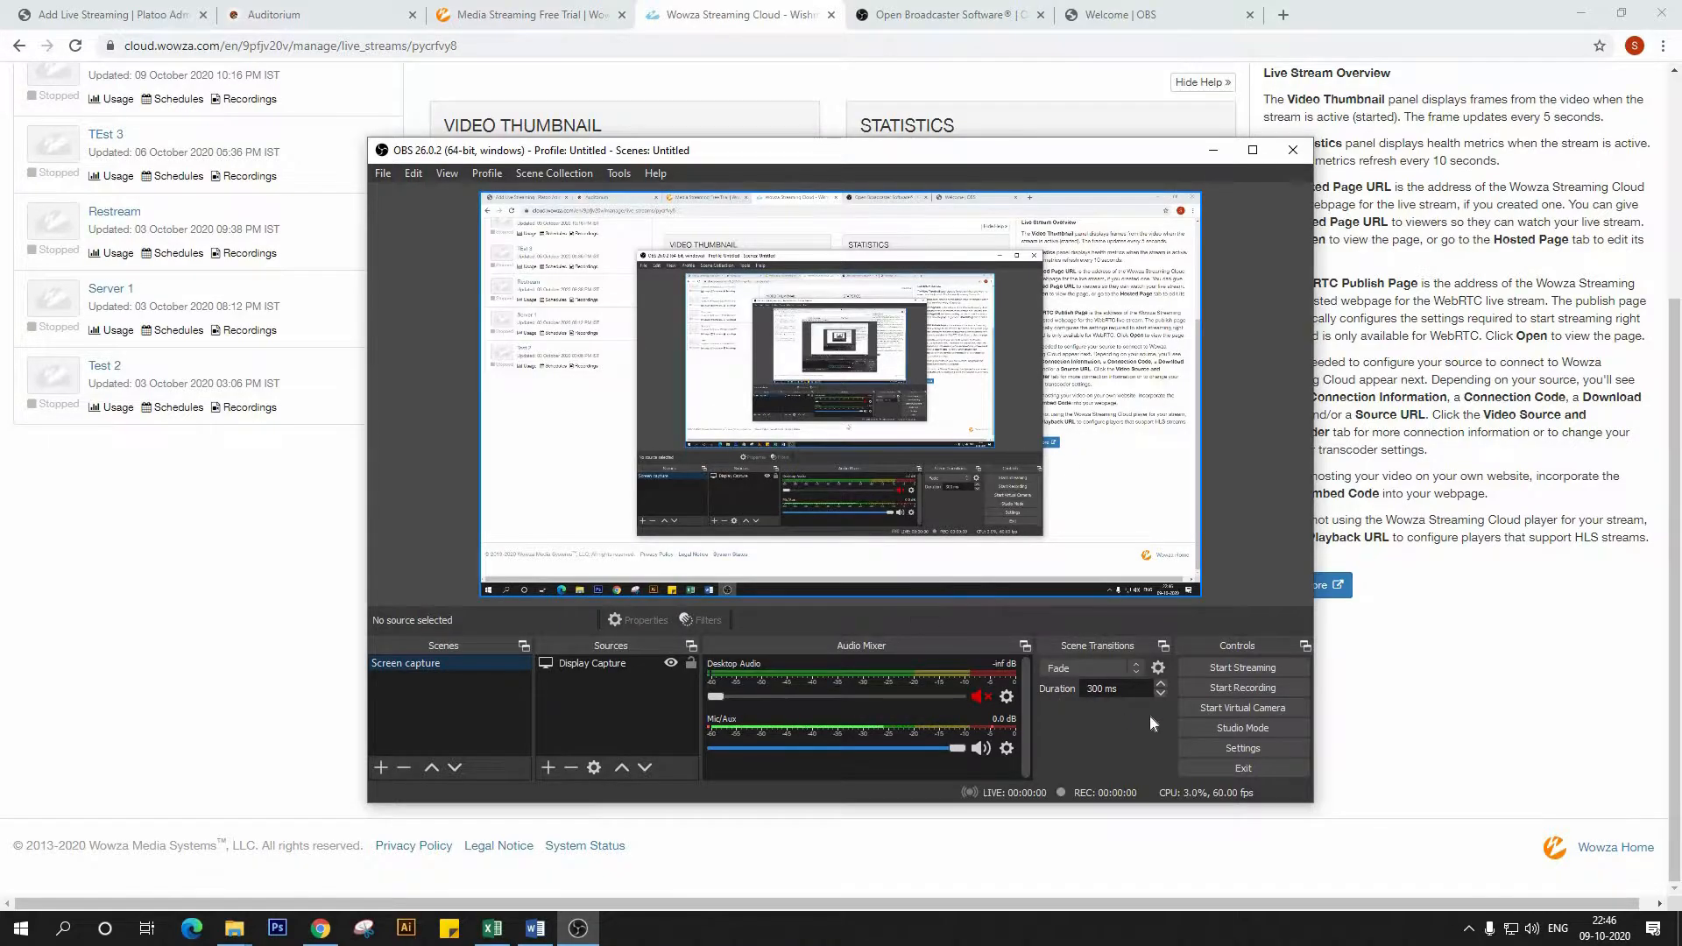
click(1230, 747)
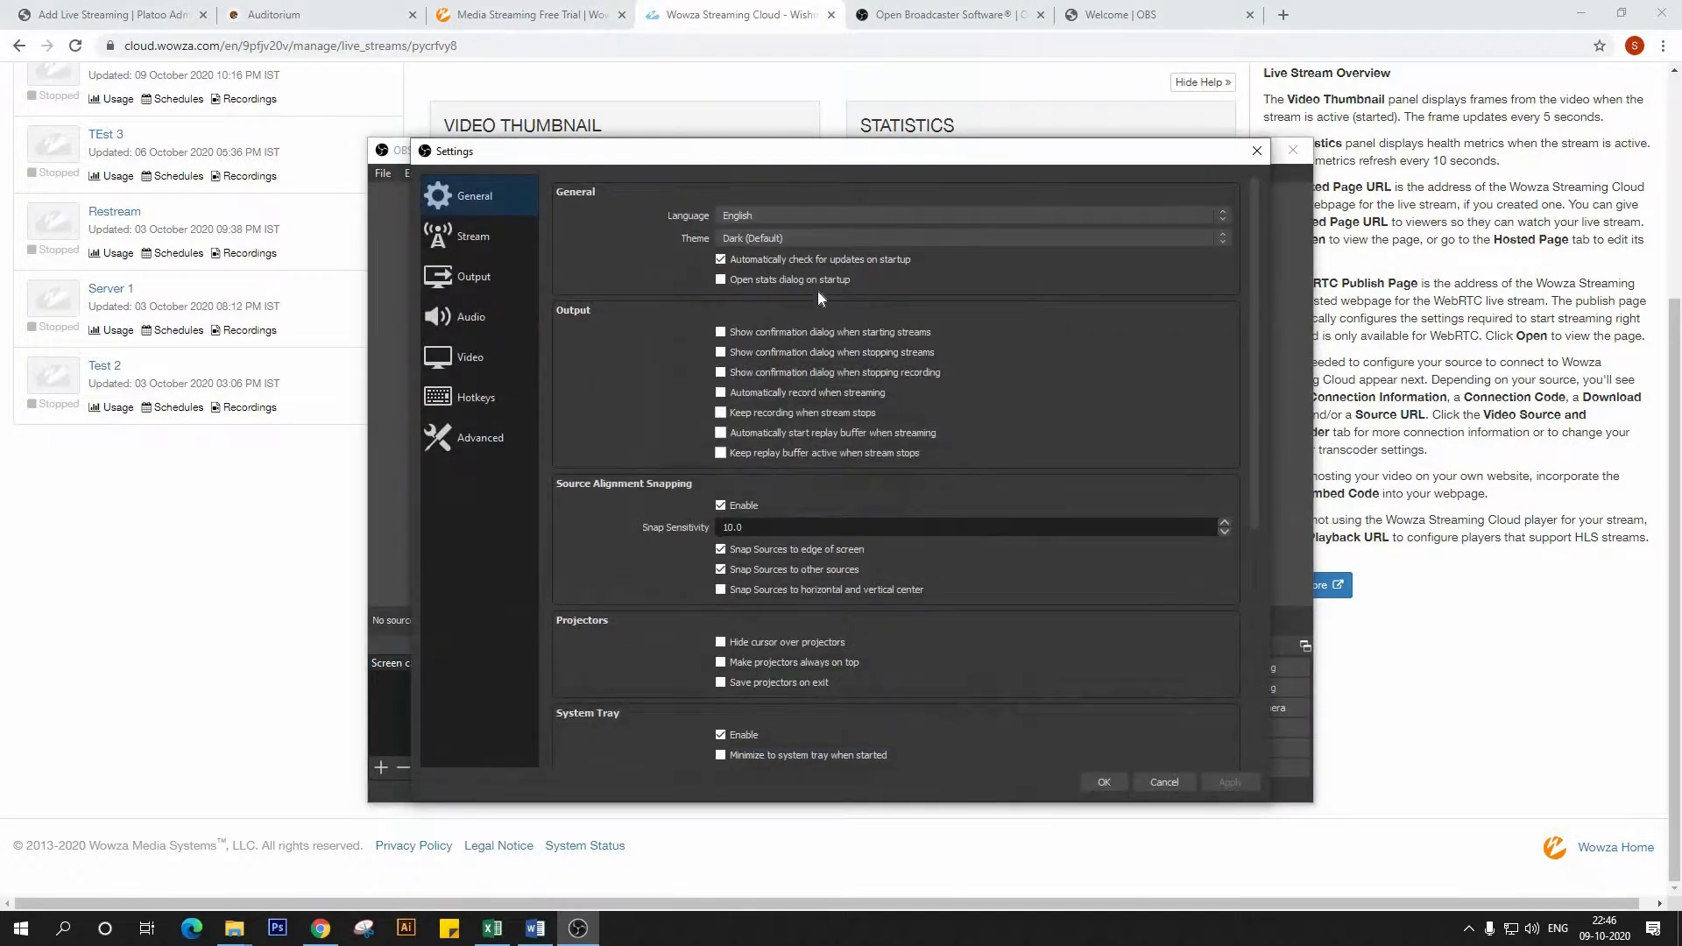
click(473, 237)
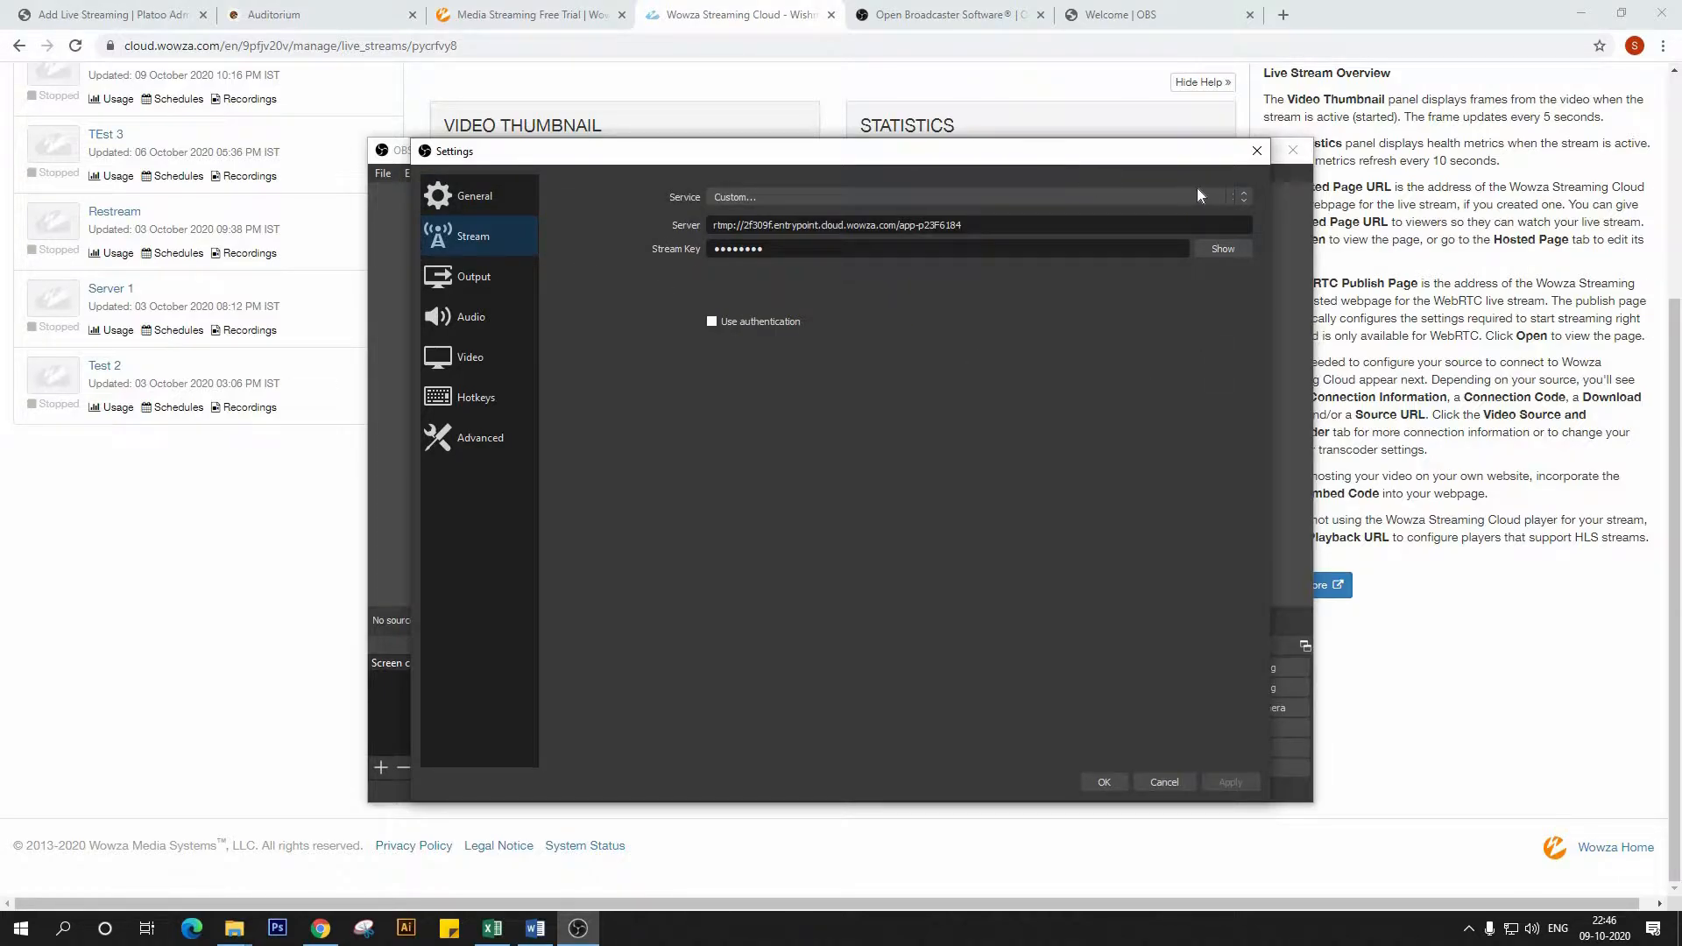
click(1242, 197)
click(1042, 218)
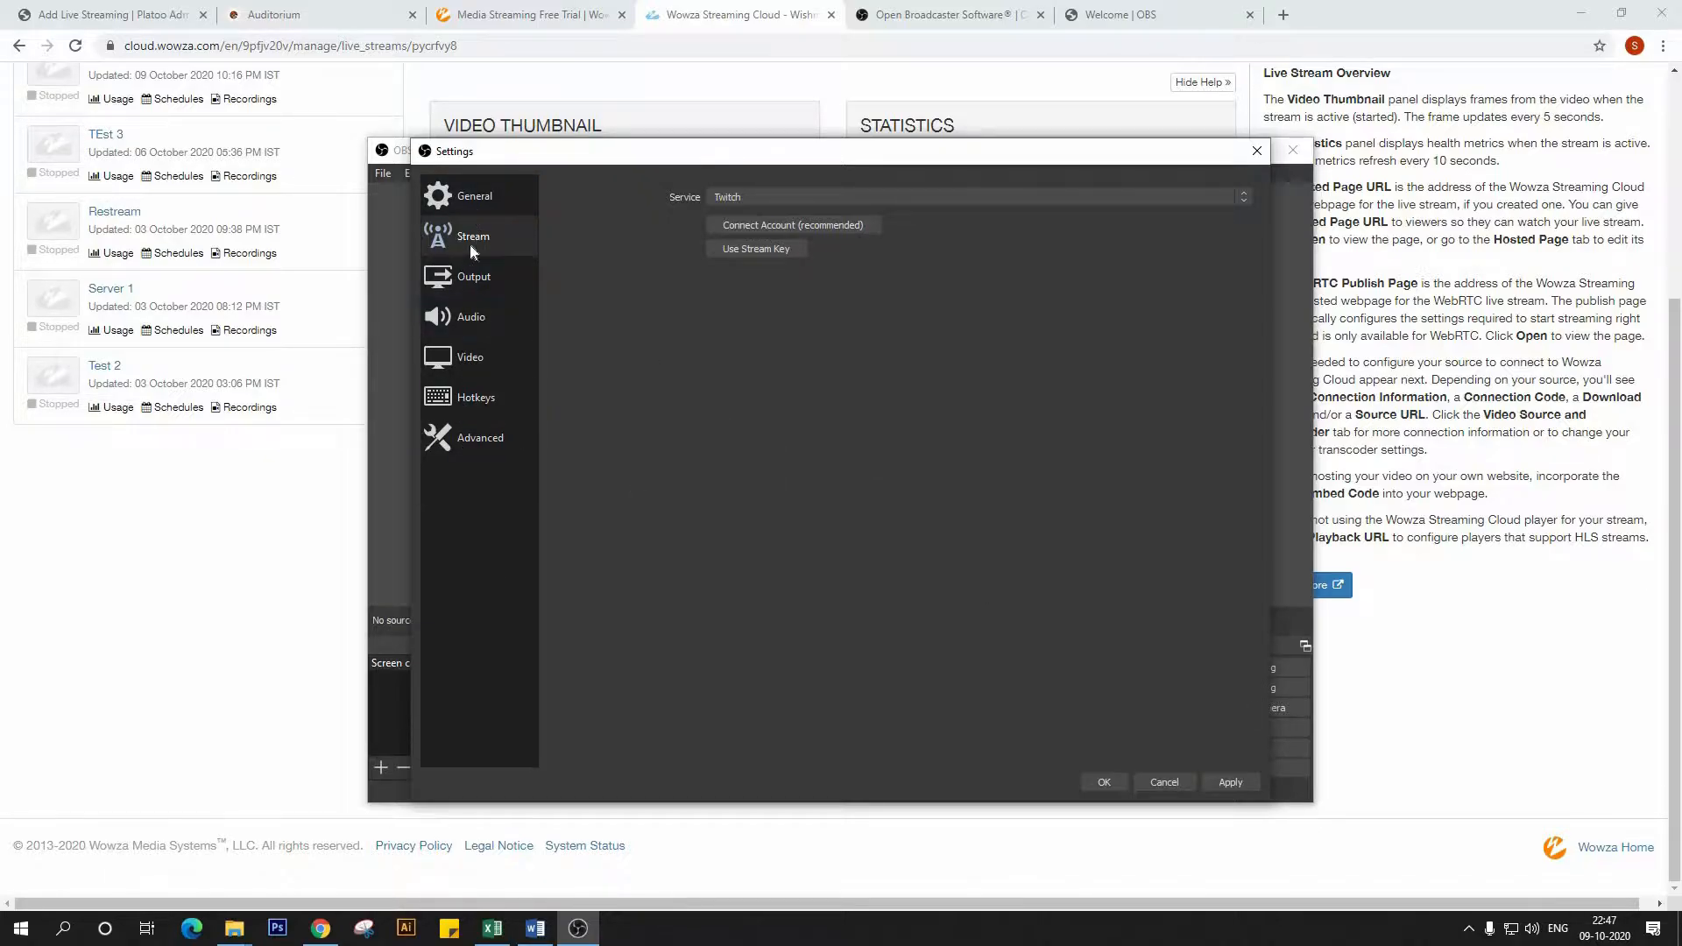
click(1037, 196)
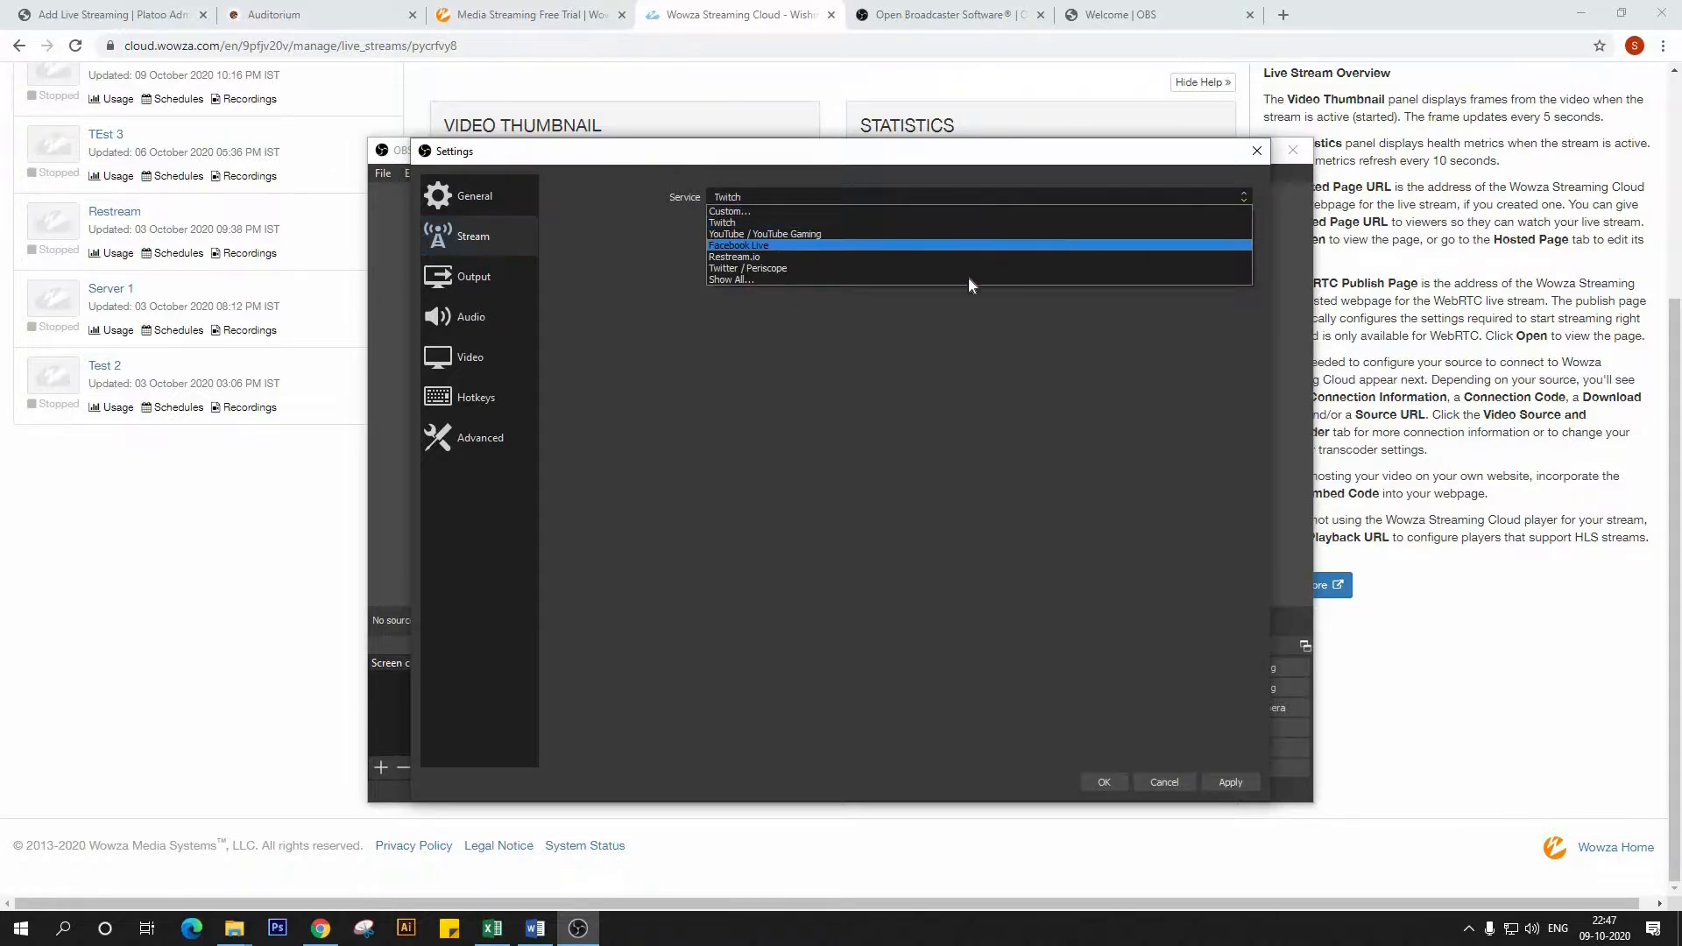
click(855, 212)
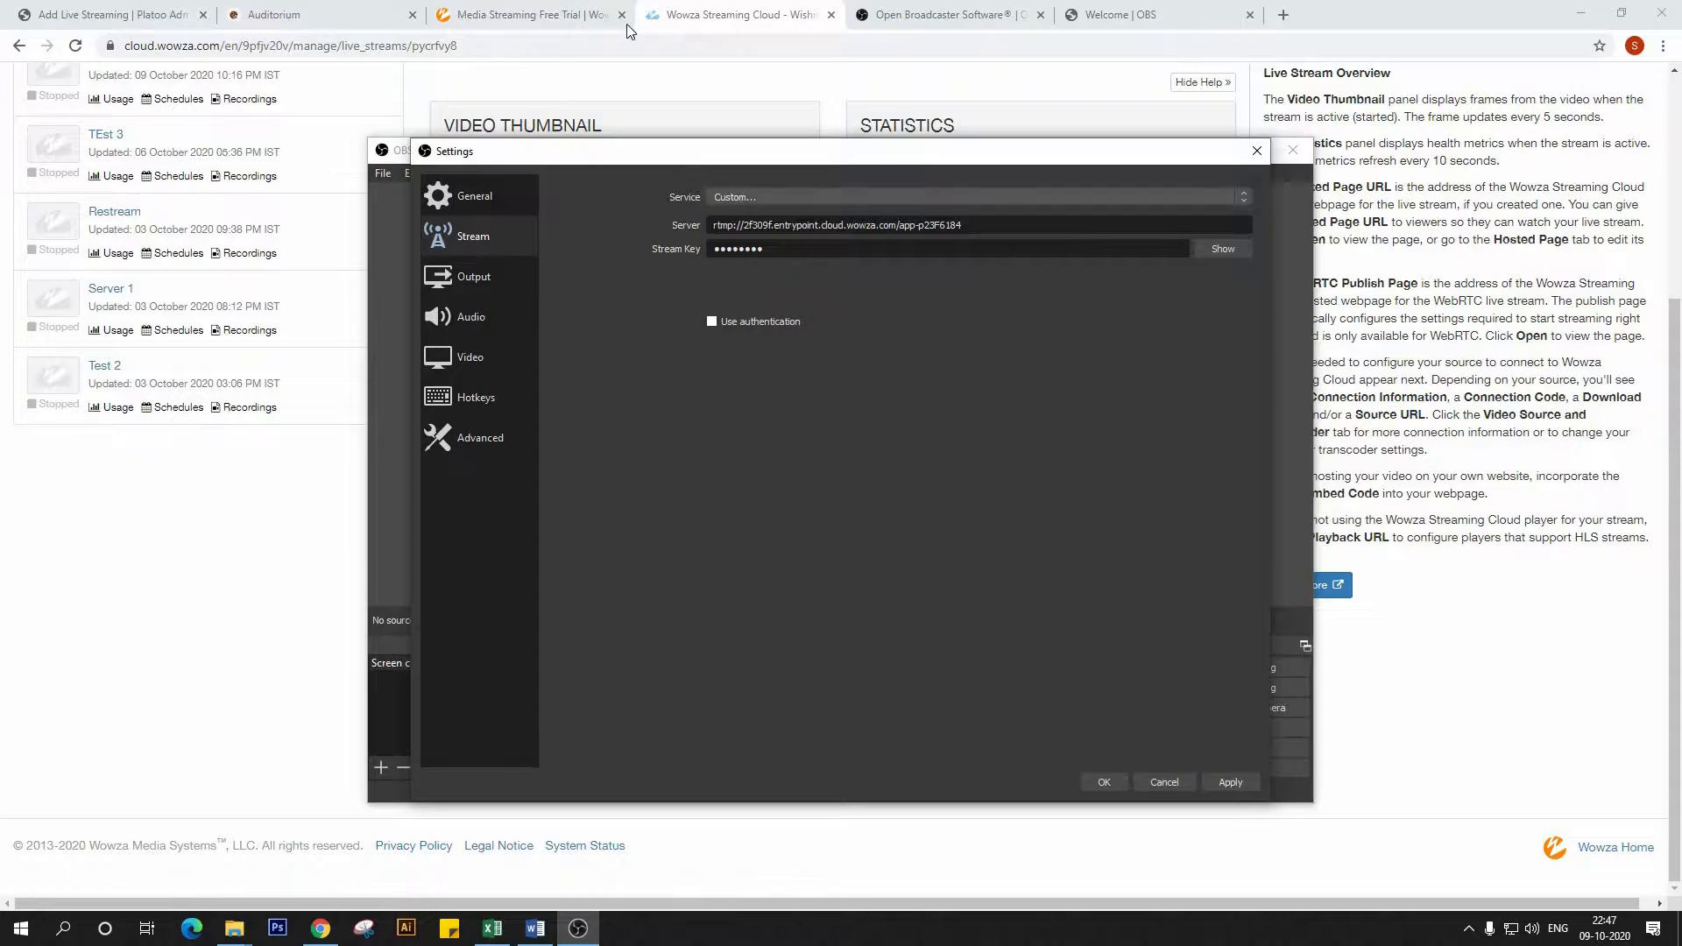
- Return to the Wowza live stream page and highlight the primary server address and the stream name
click(652, 15)
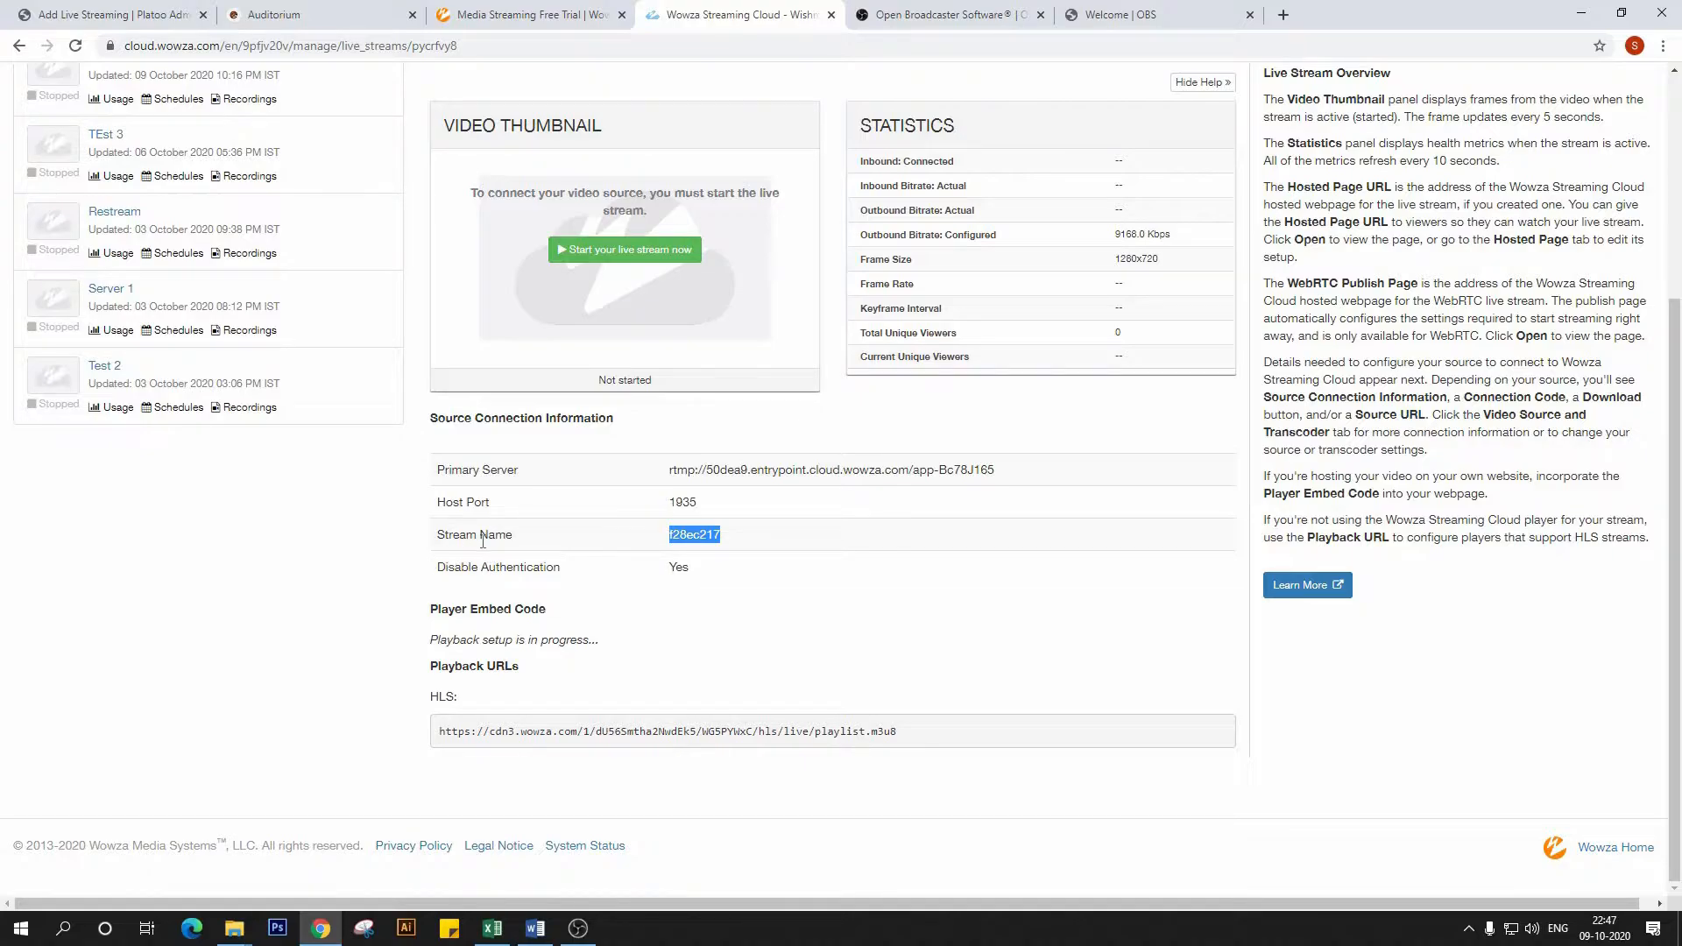
drag(673, 469, 985, 457)
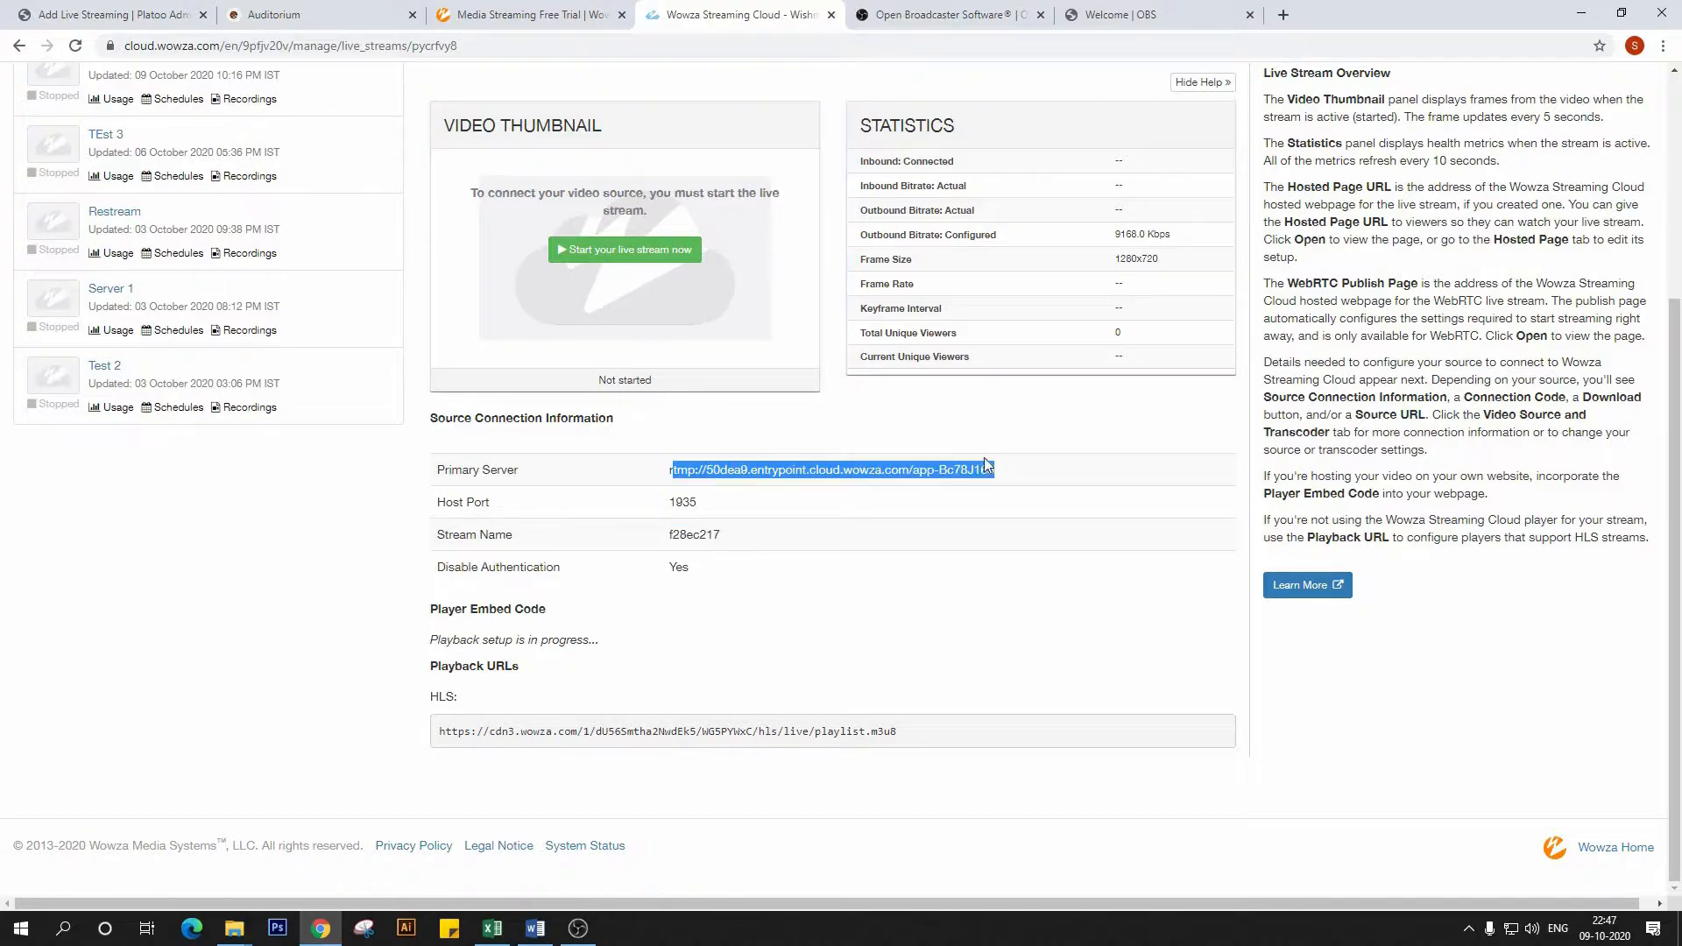
mouse_move(670, 535)
mouse_down()
mouse_move(738, 522)
mouse_move(669, 536)
mouse_up()
click(671, 540)
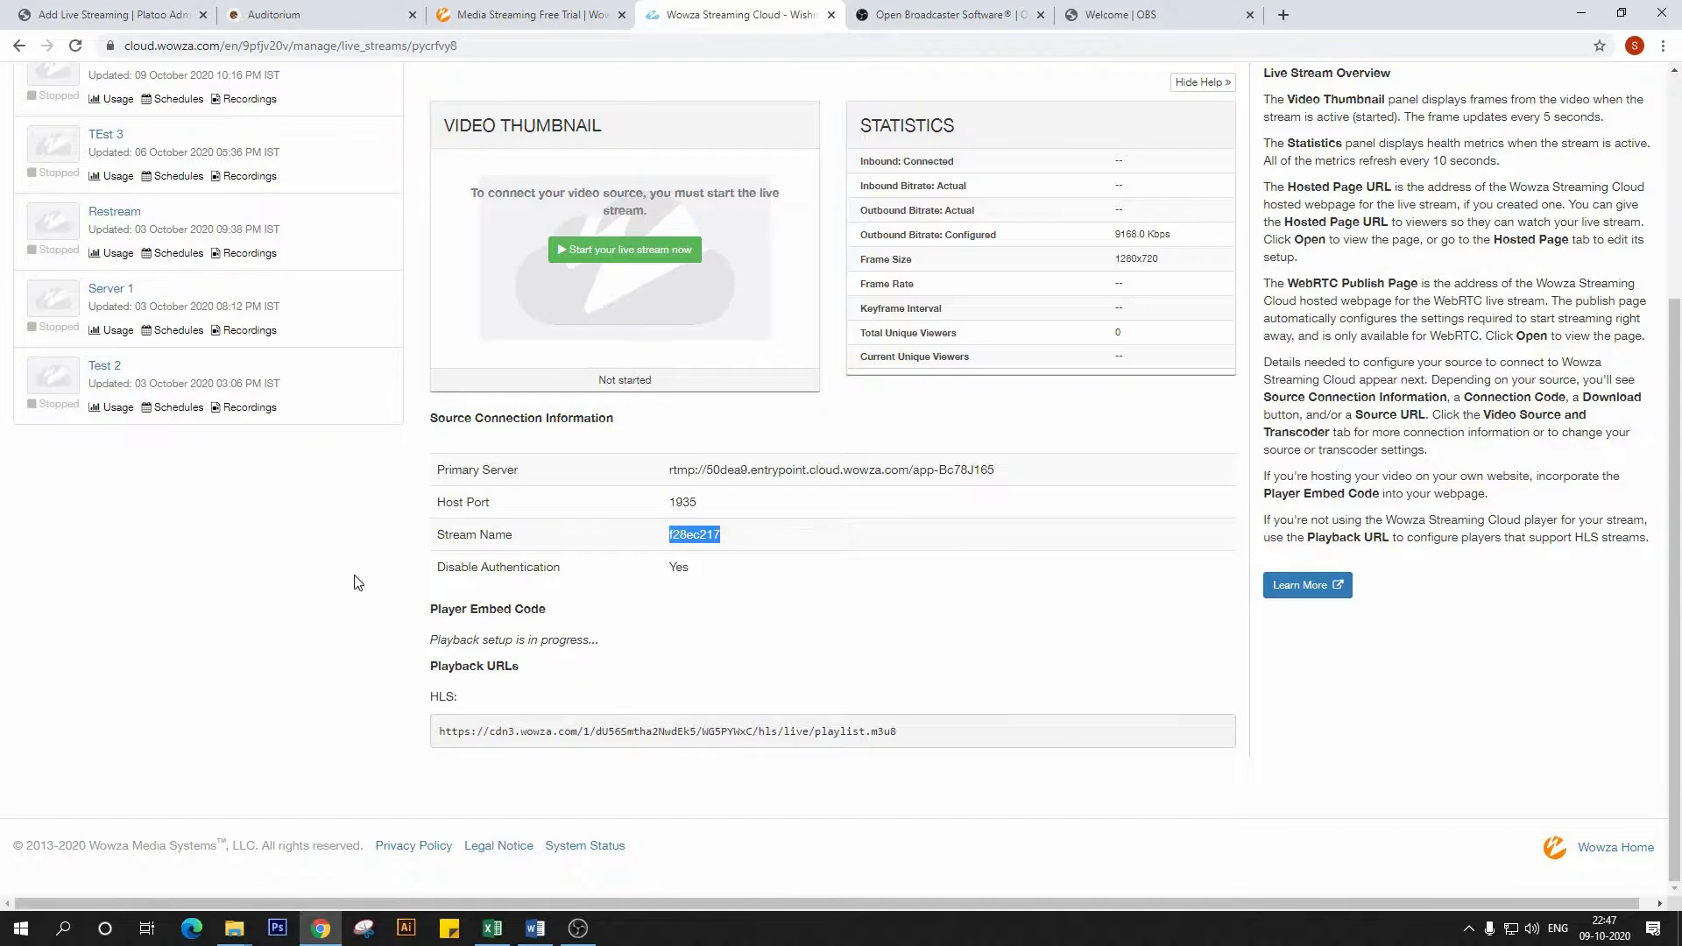
- Switch back to OBS and close the stream settings, answering the prompt
click(578, 929)
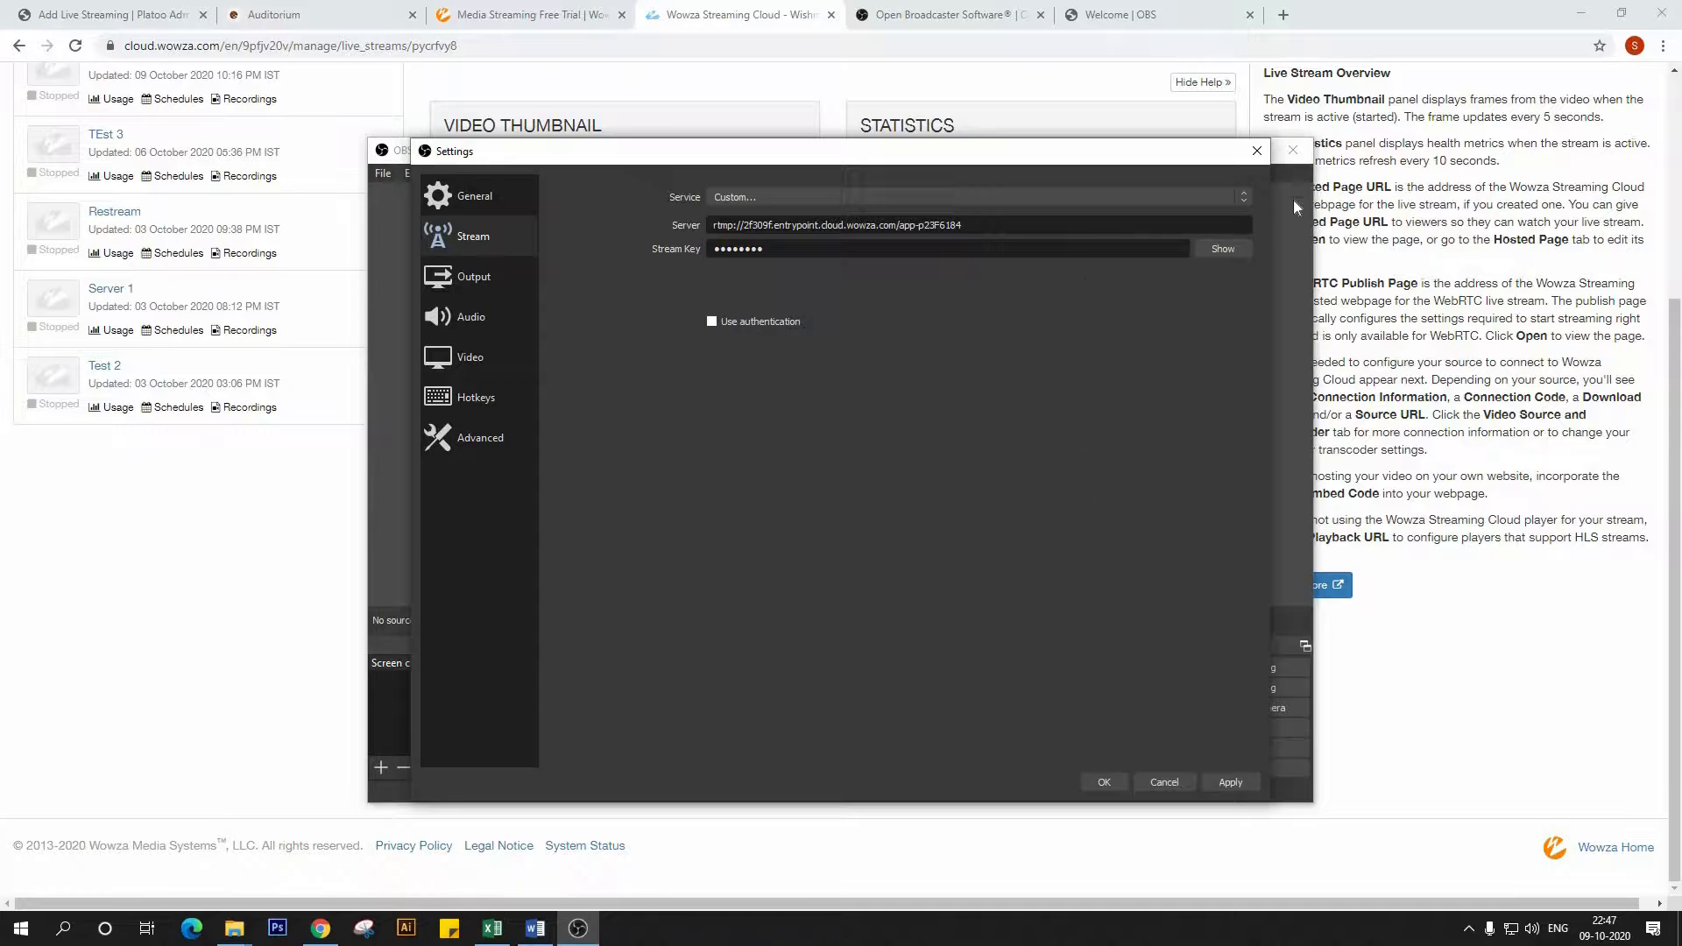
click(1265, 160)
click(860, 502)
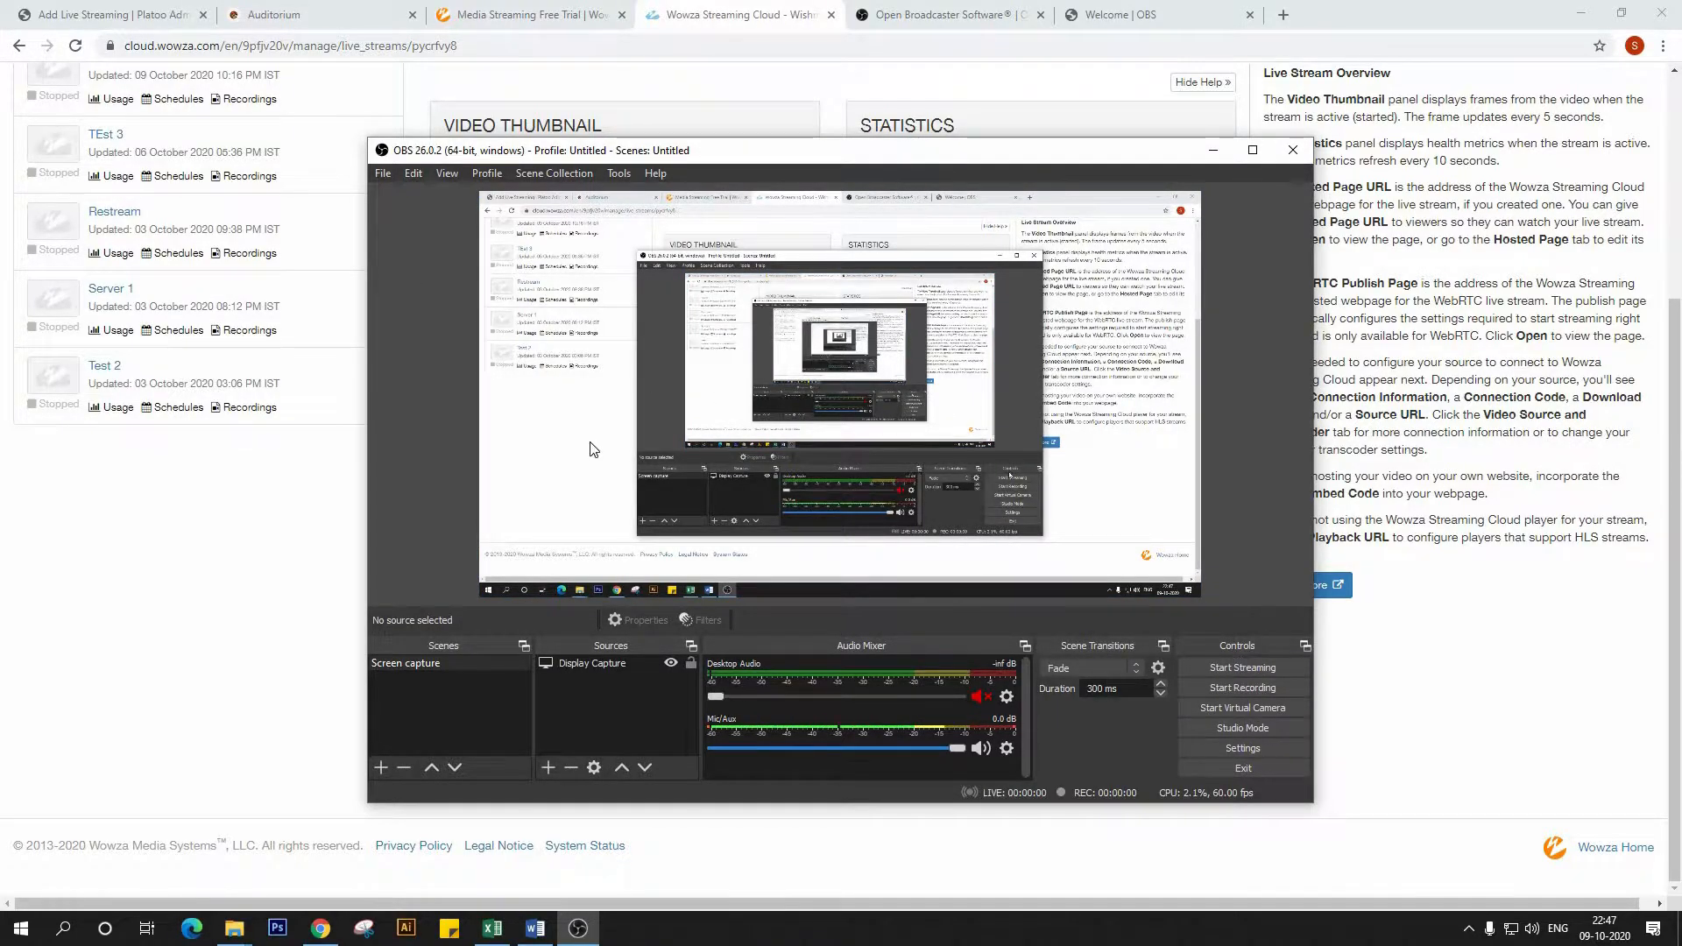
- Turn on Studio Mode and add a new scene with the default name
click(1244, 728)
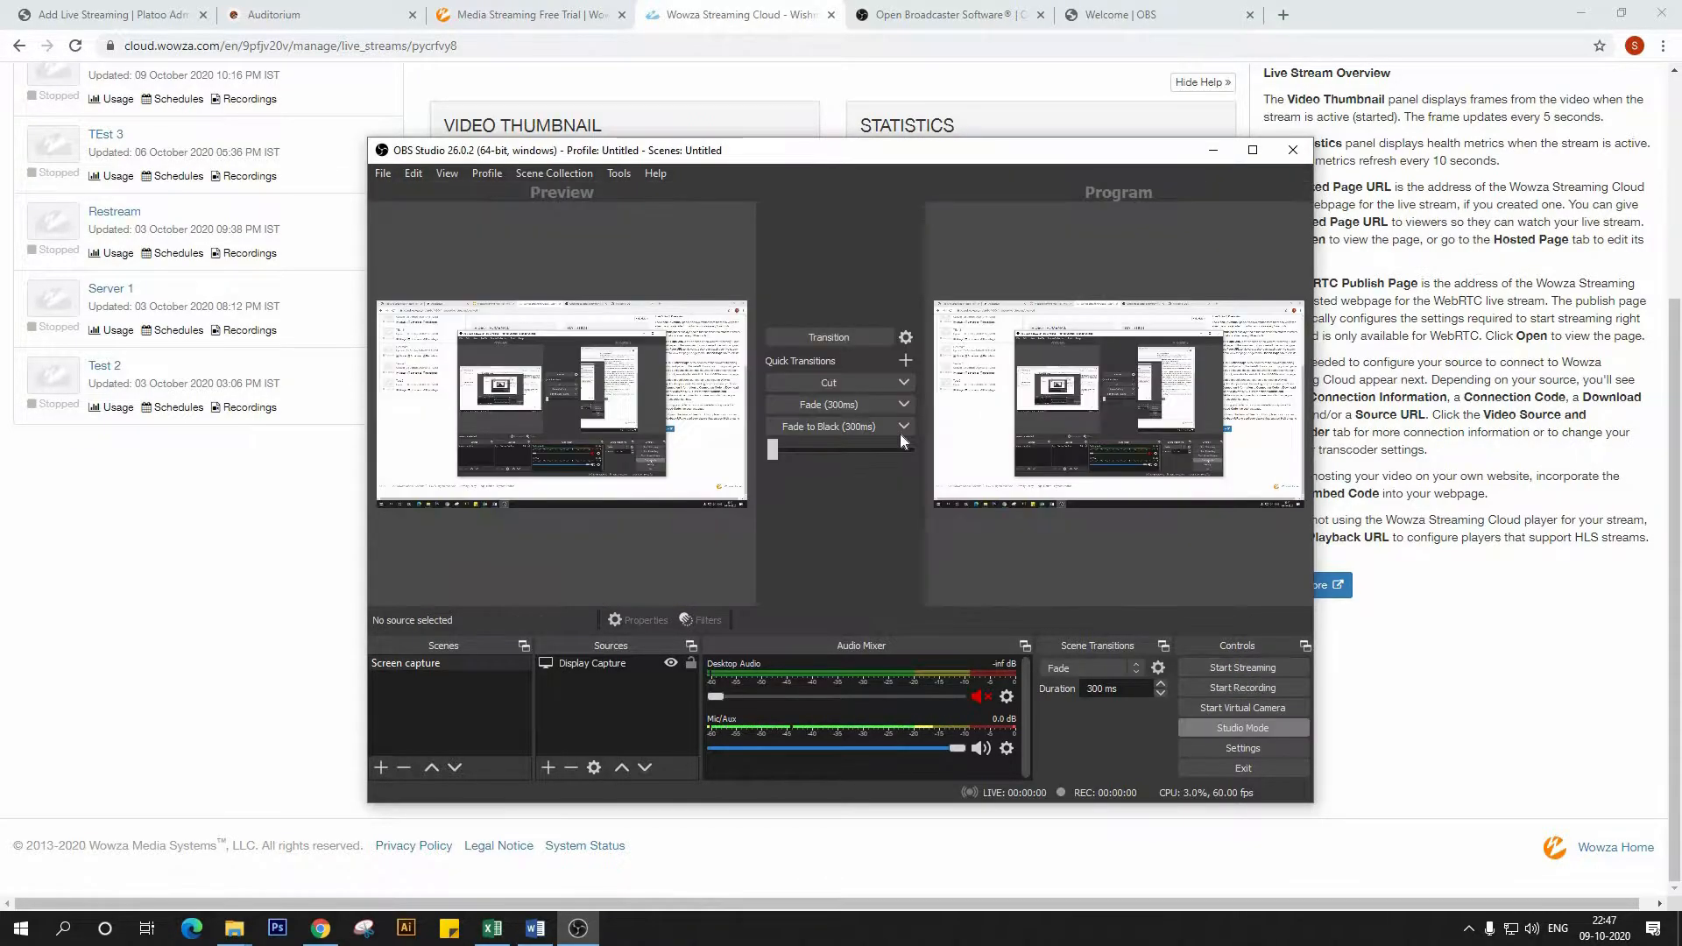
click(382, 767)
click(802, 509)
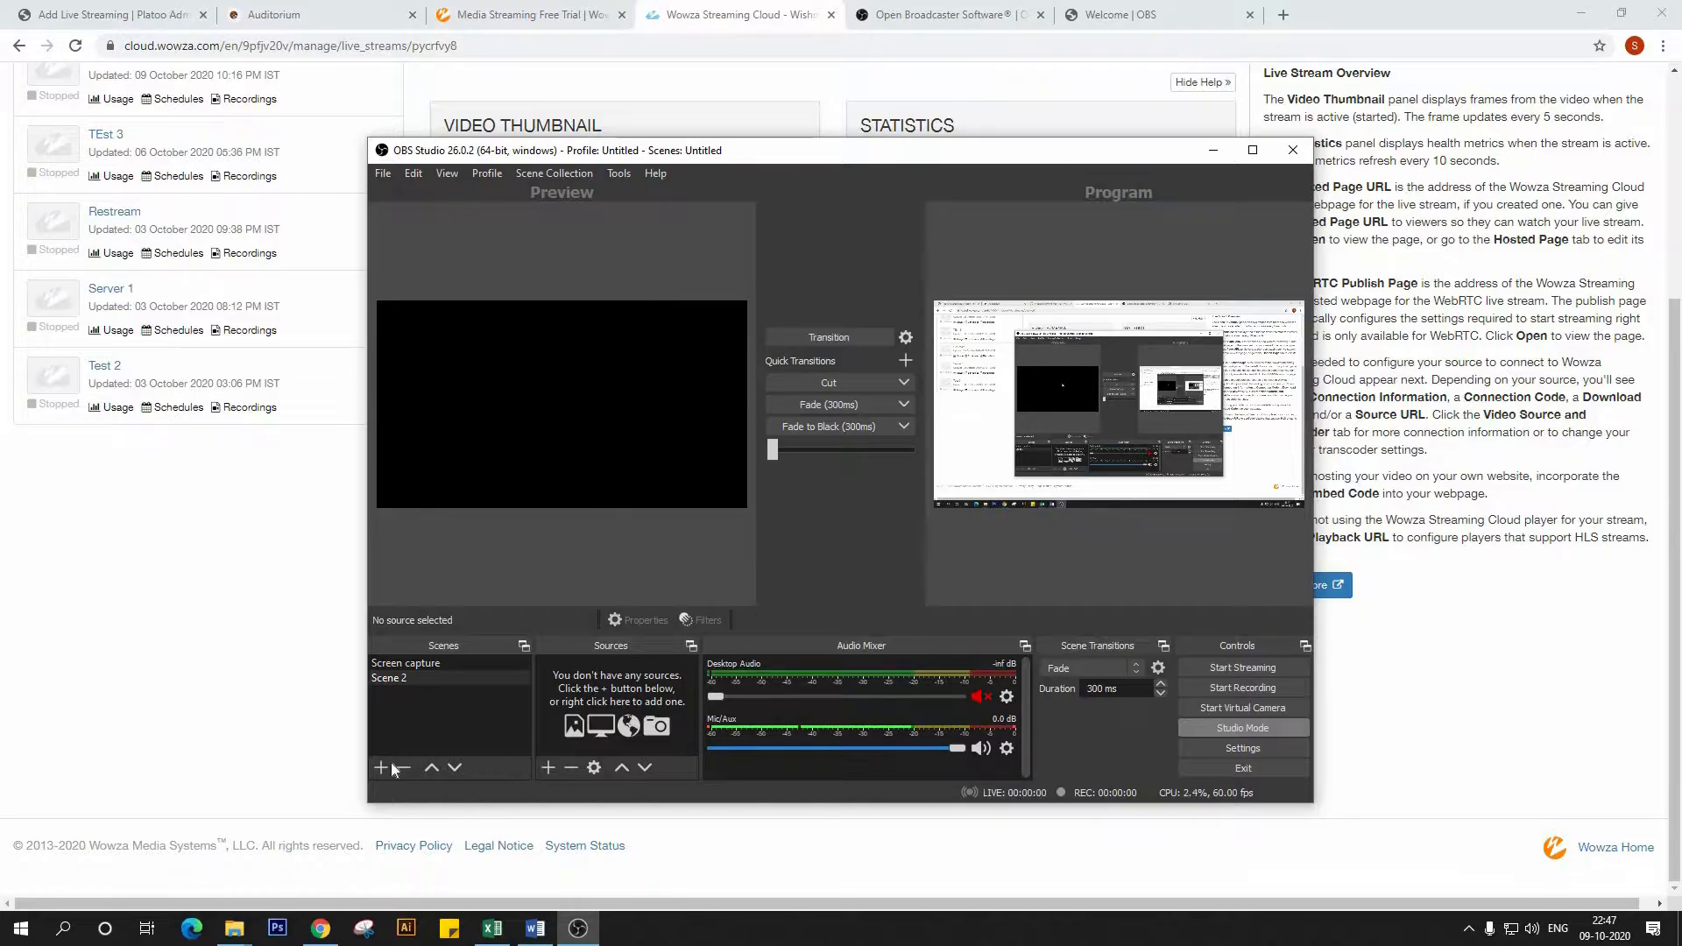
- Remove the Display Capture source from the Screen capture scene
click(431, 664)
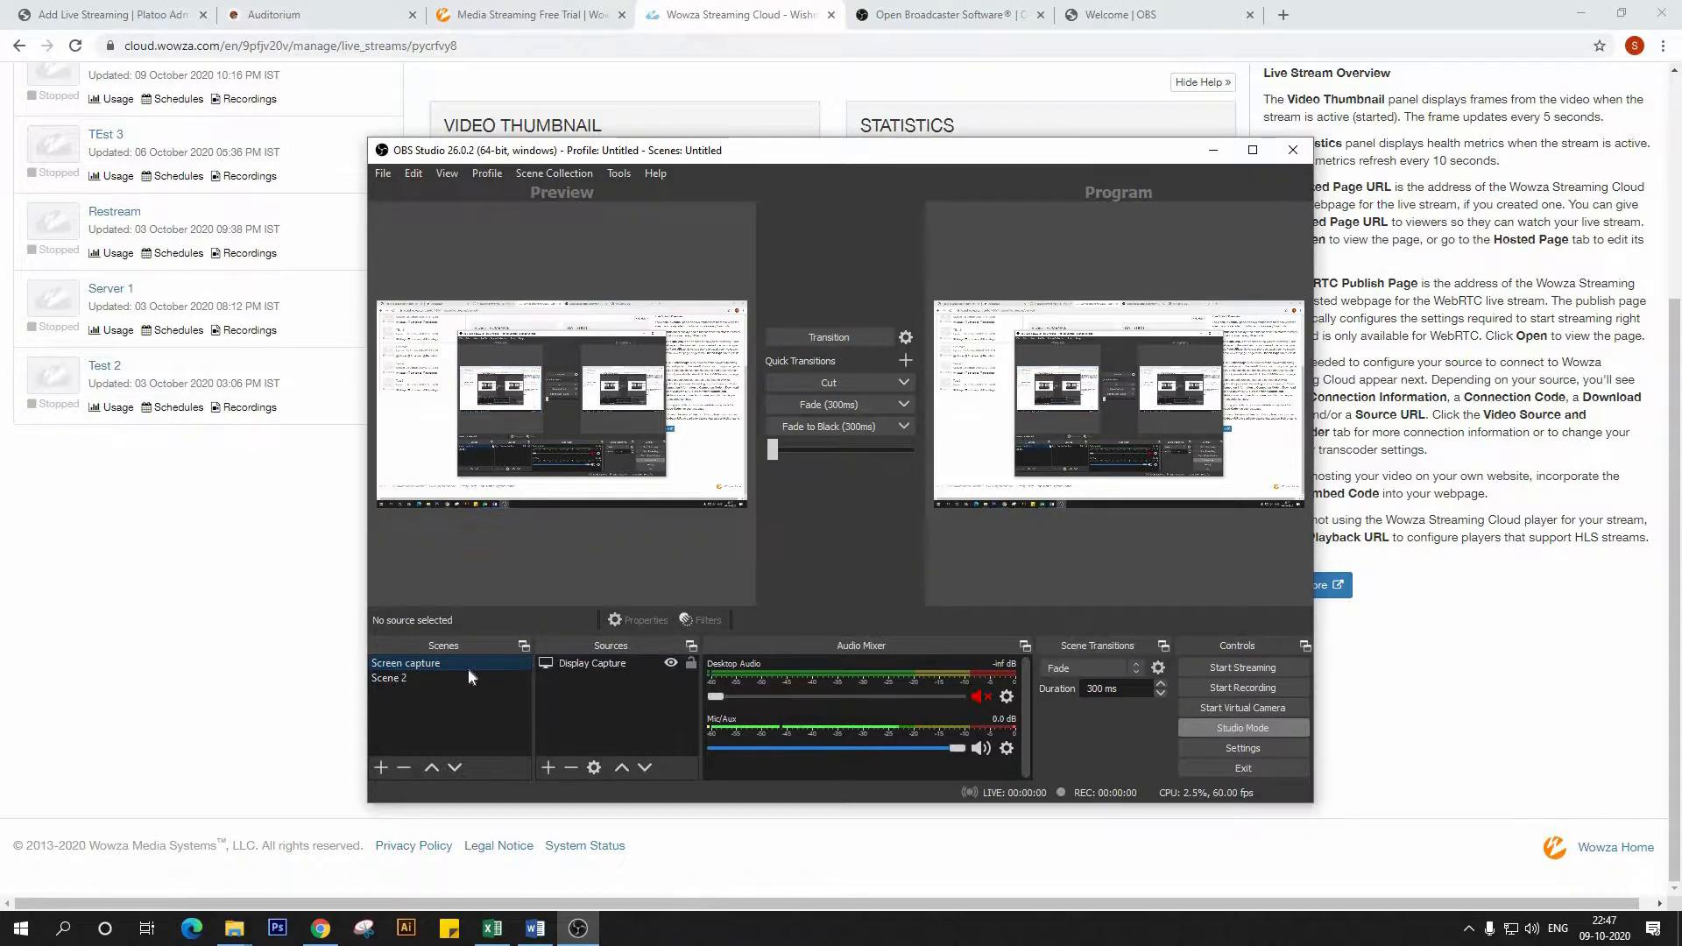
click(610, 664)
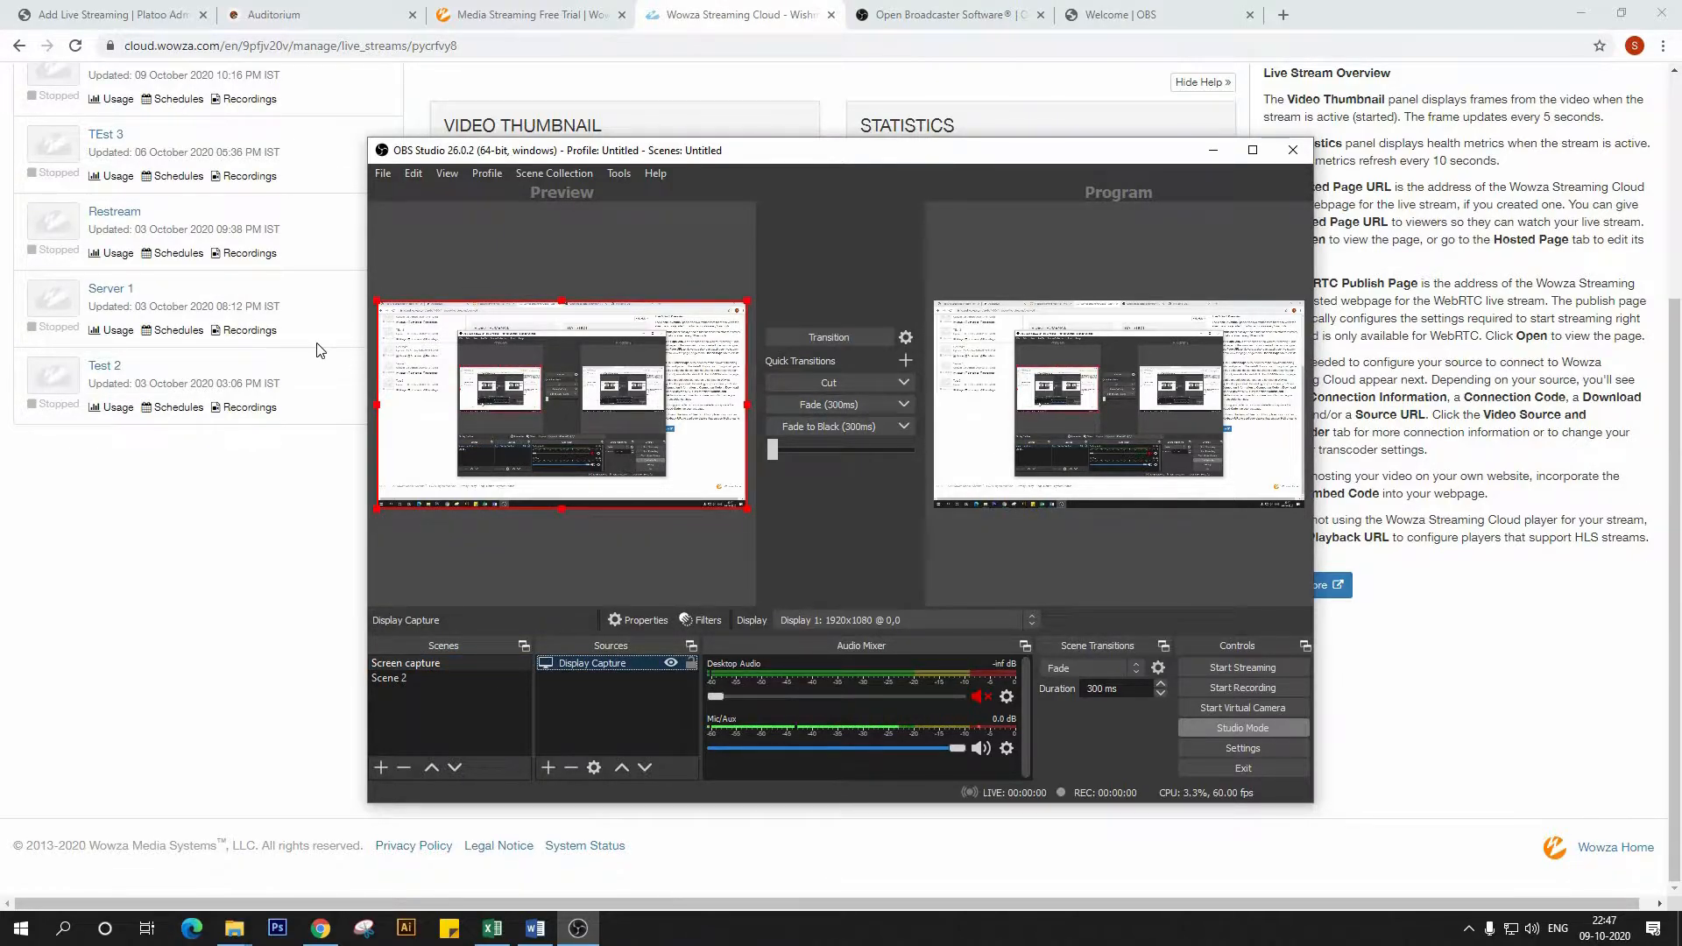
right_click(581, 663)
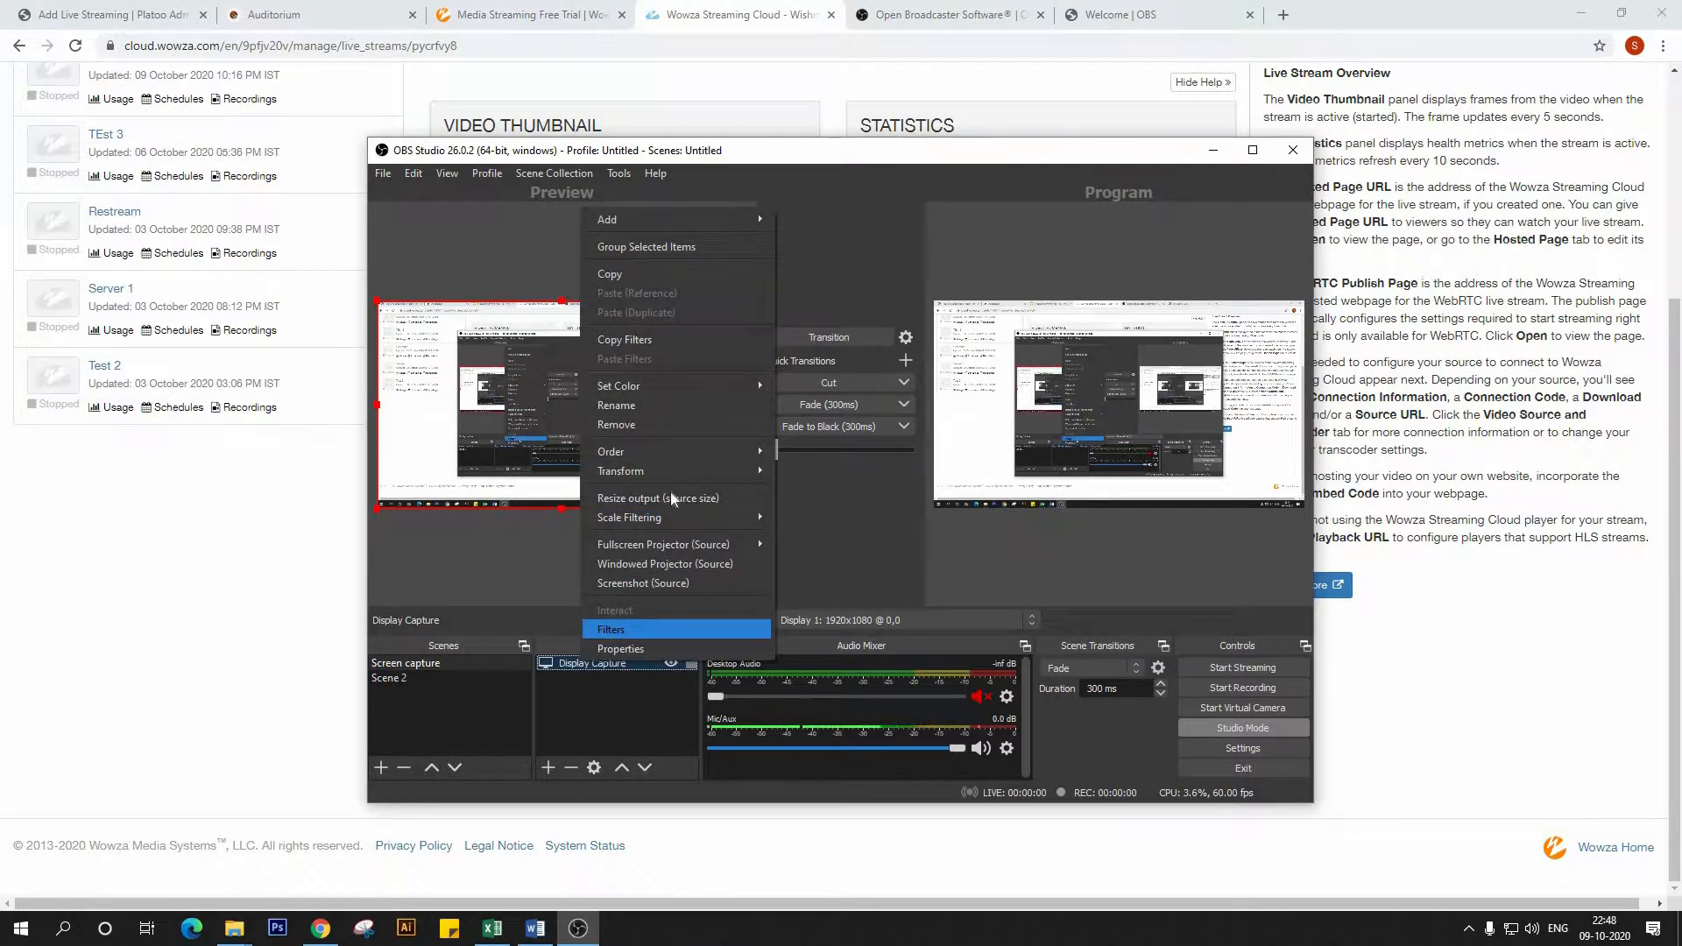
click(661, 421)
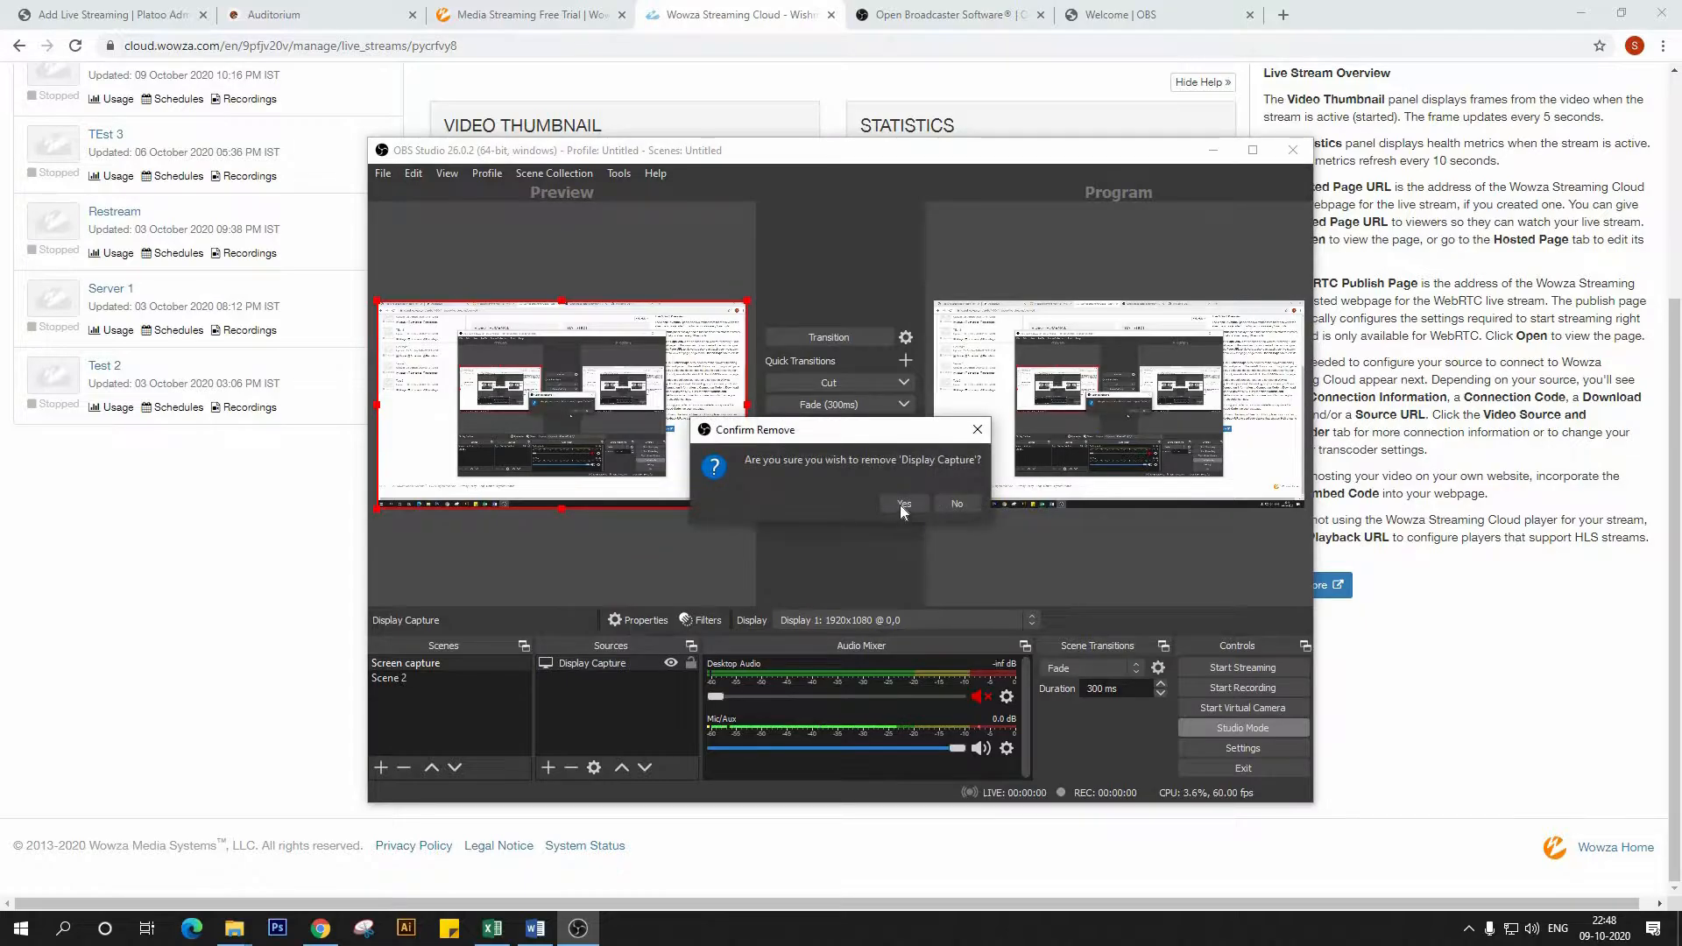
click(902, 504)
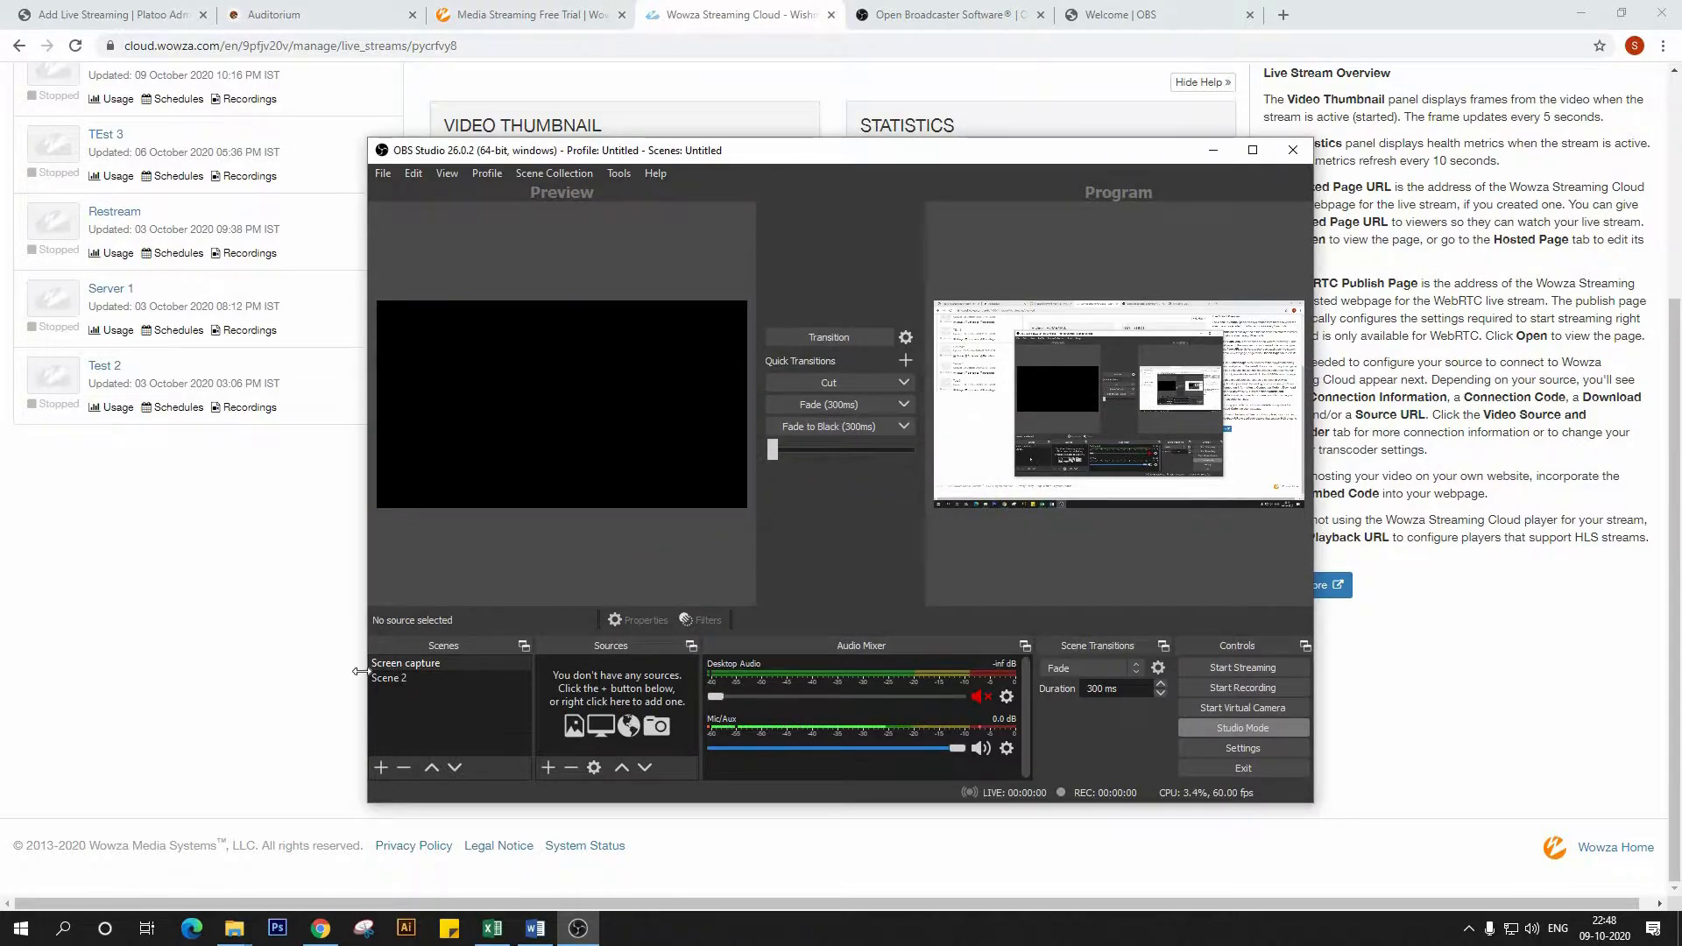
- Rename the Screen capture scene to Intro
right_click(404, 670)
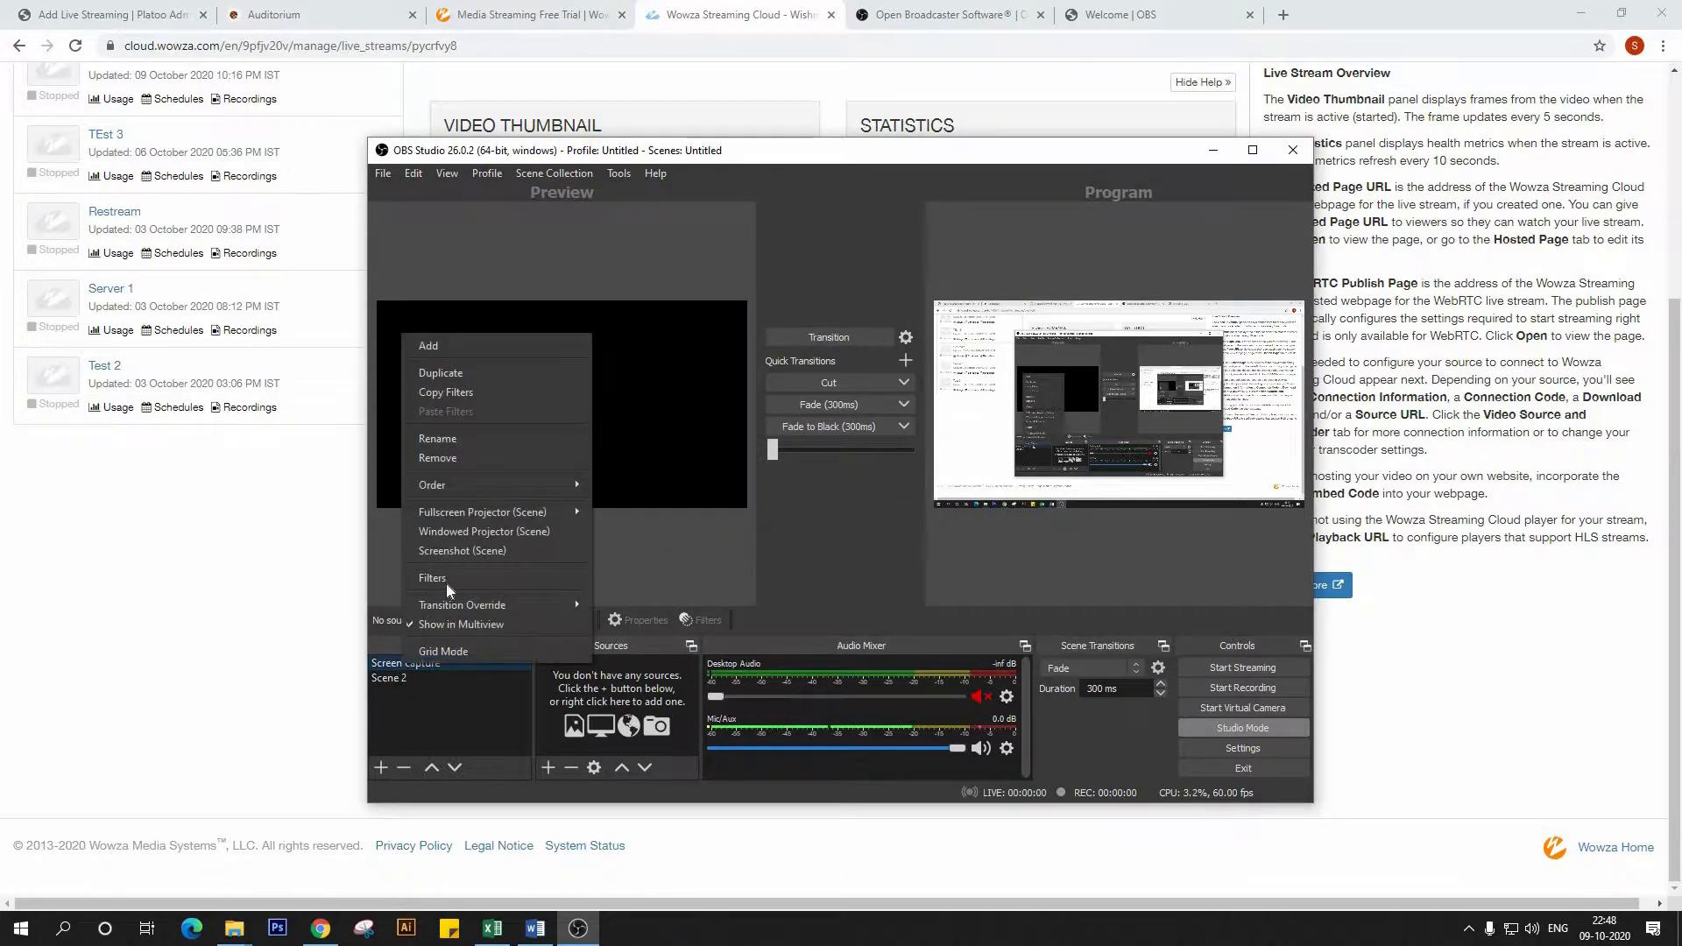
click(475, 442)
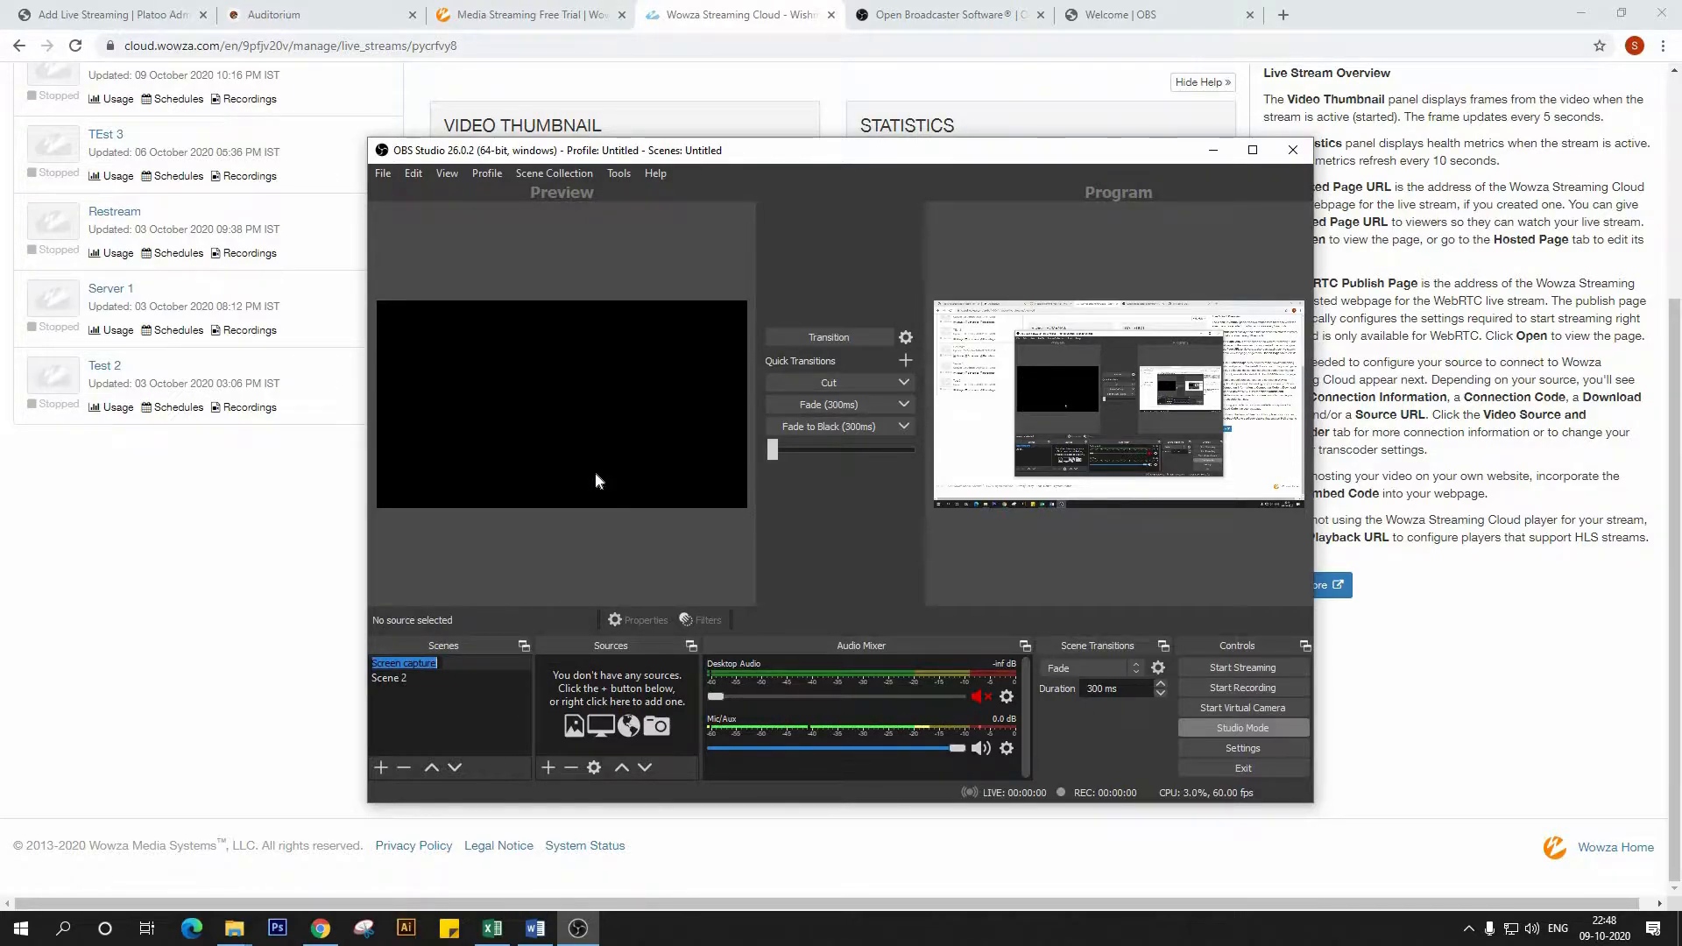
text(Intro)
click(461, 718)
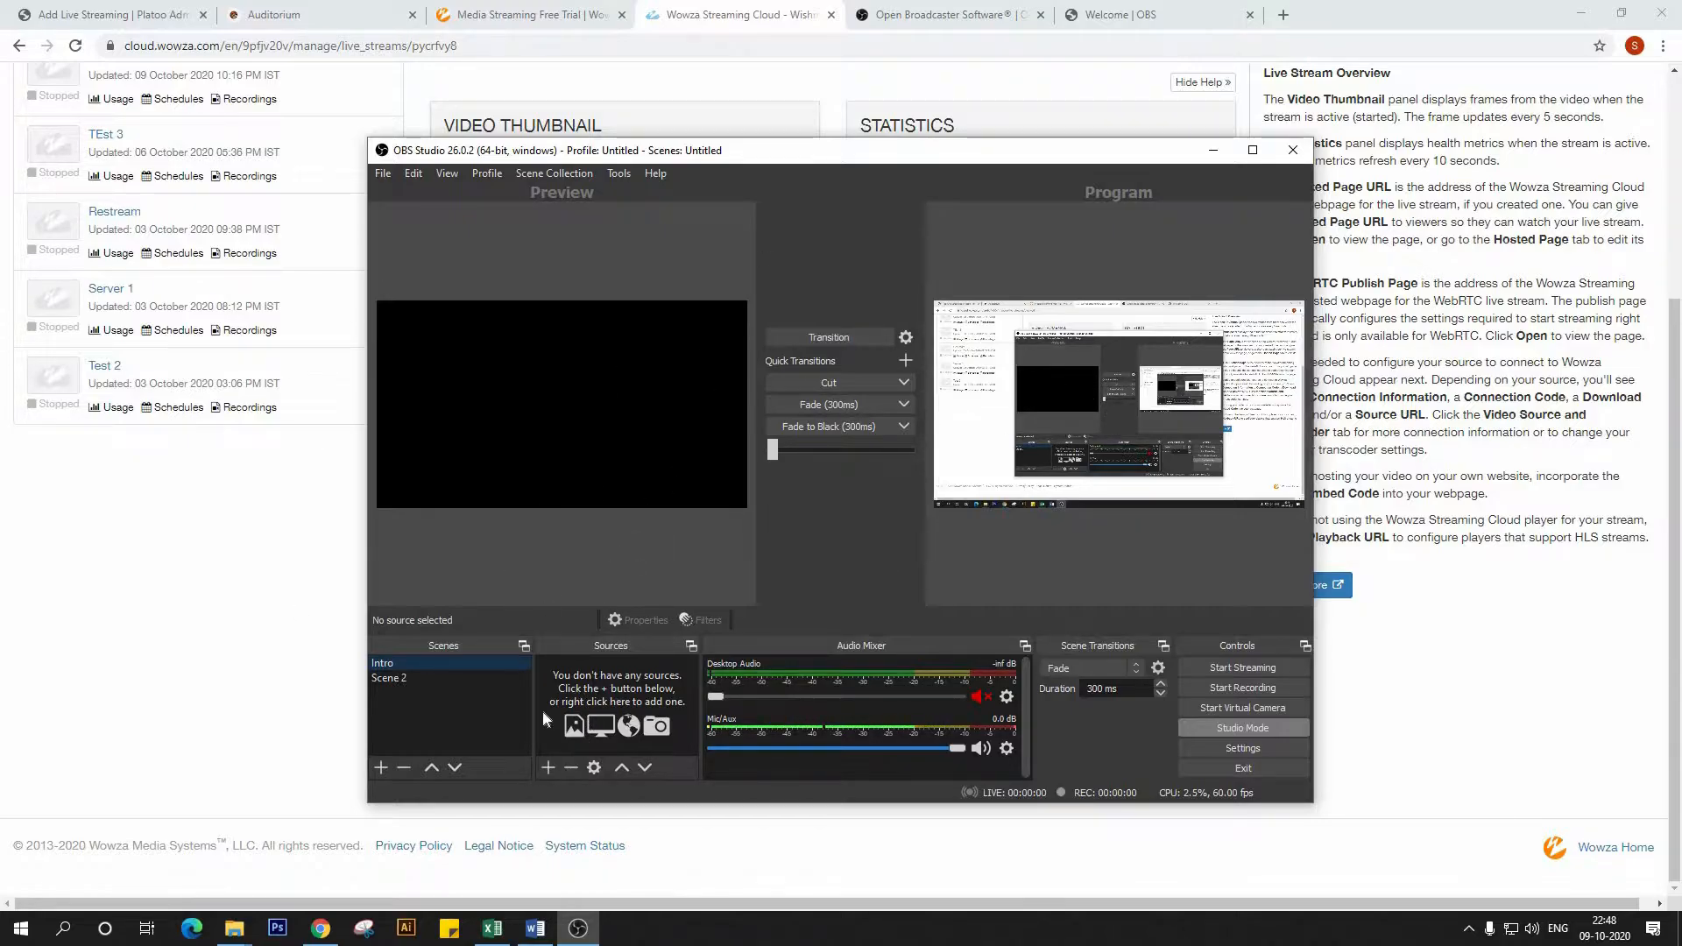
- Switch to File Explorer and browse to the Auditorium folder under D:\Platoo\Platoo Platform aw
mouse_move(237, 930)
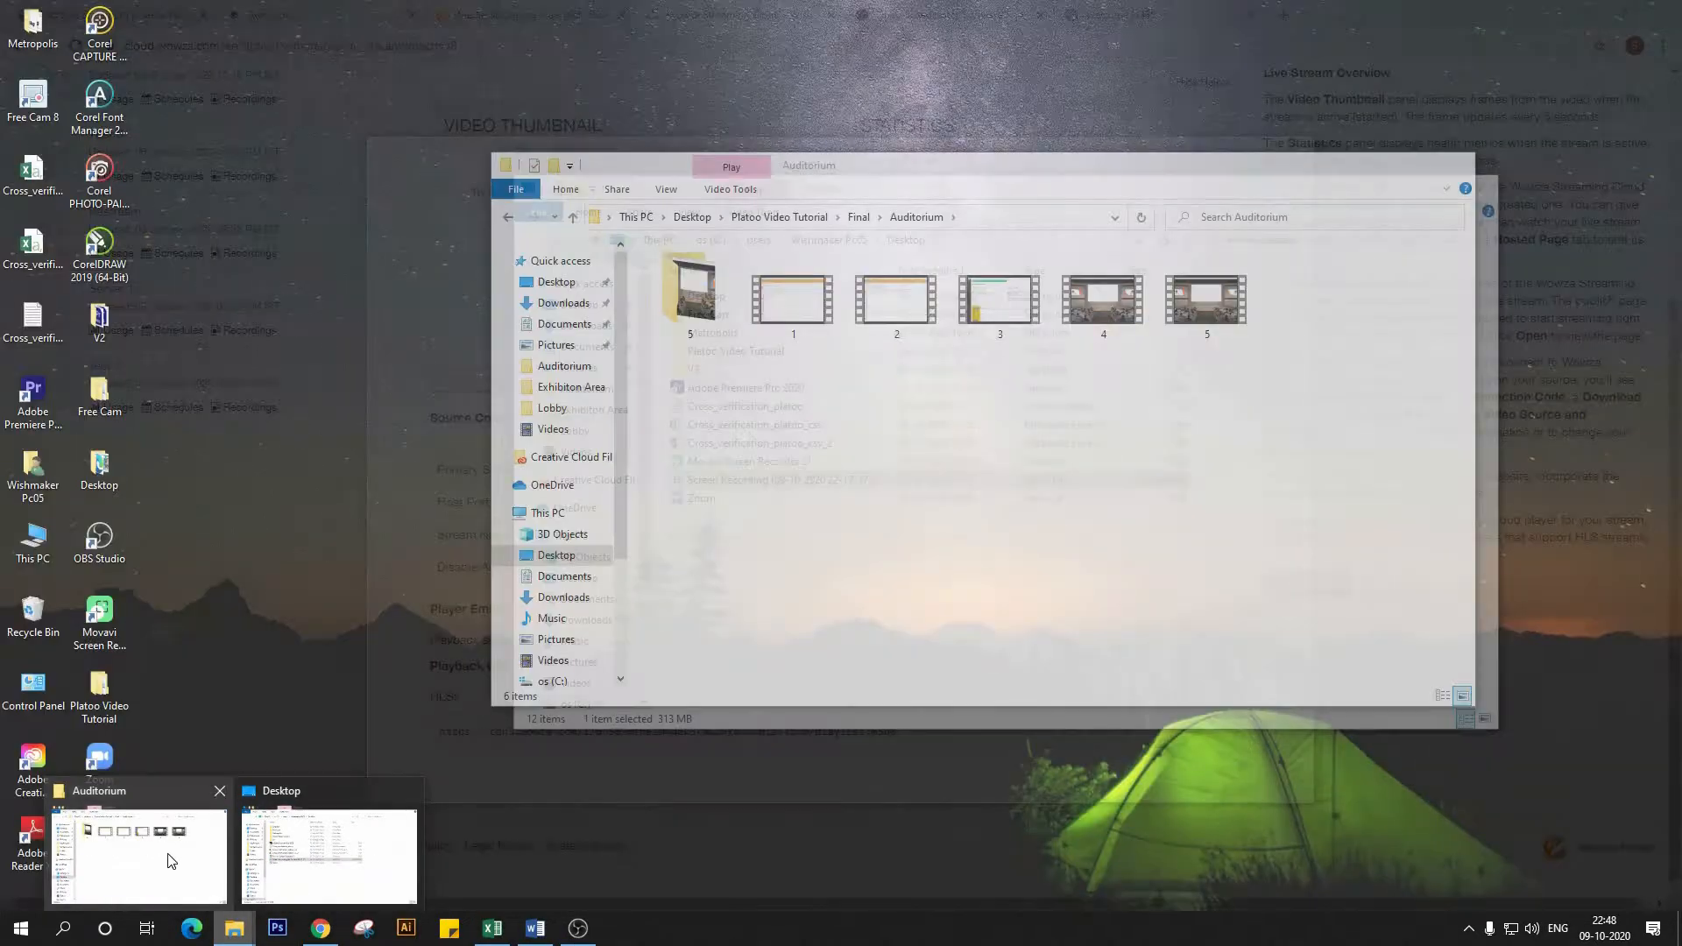
click(171, 861)
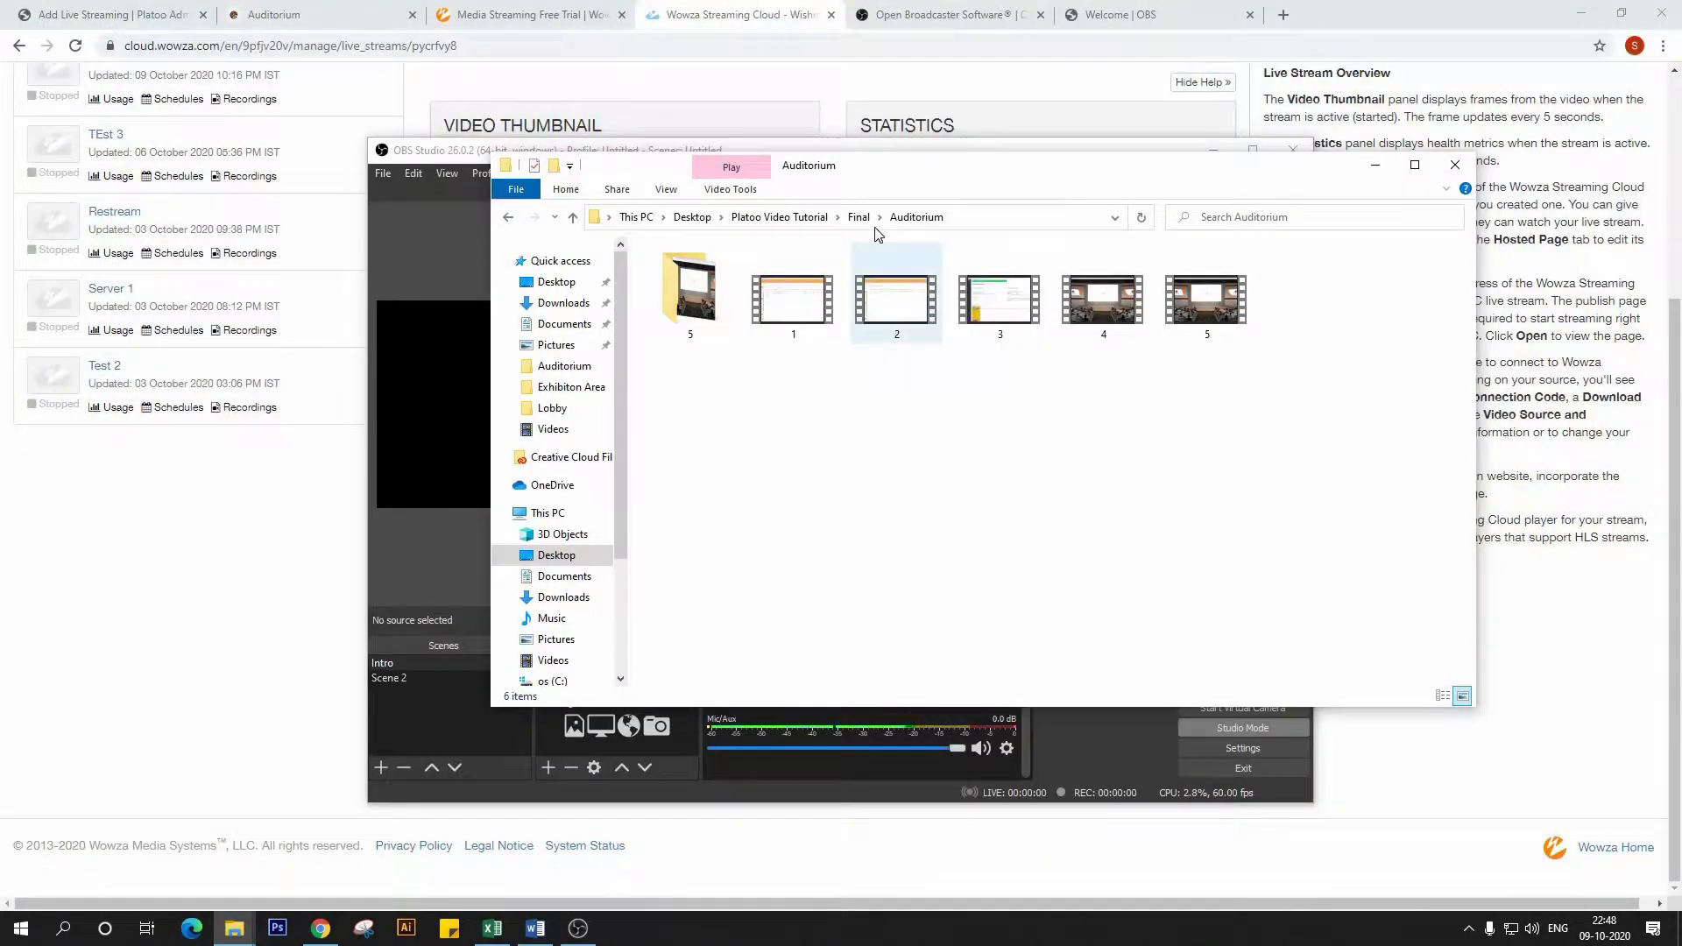
click(860, 216)
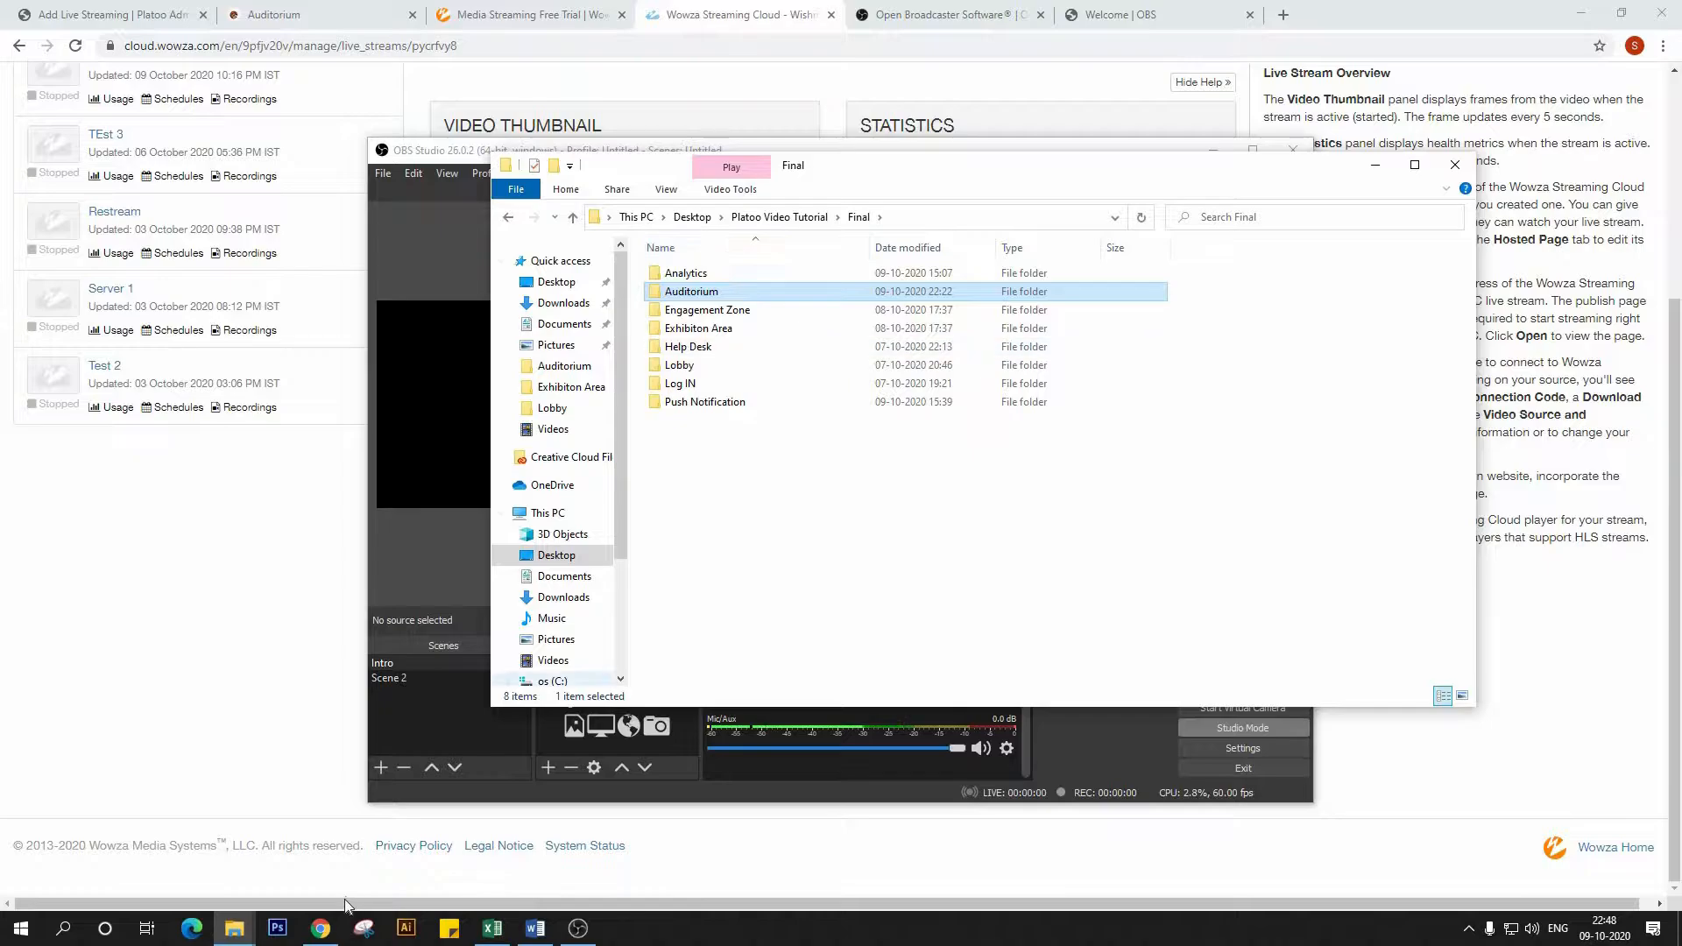
scroll(540, 611, down, 2)
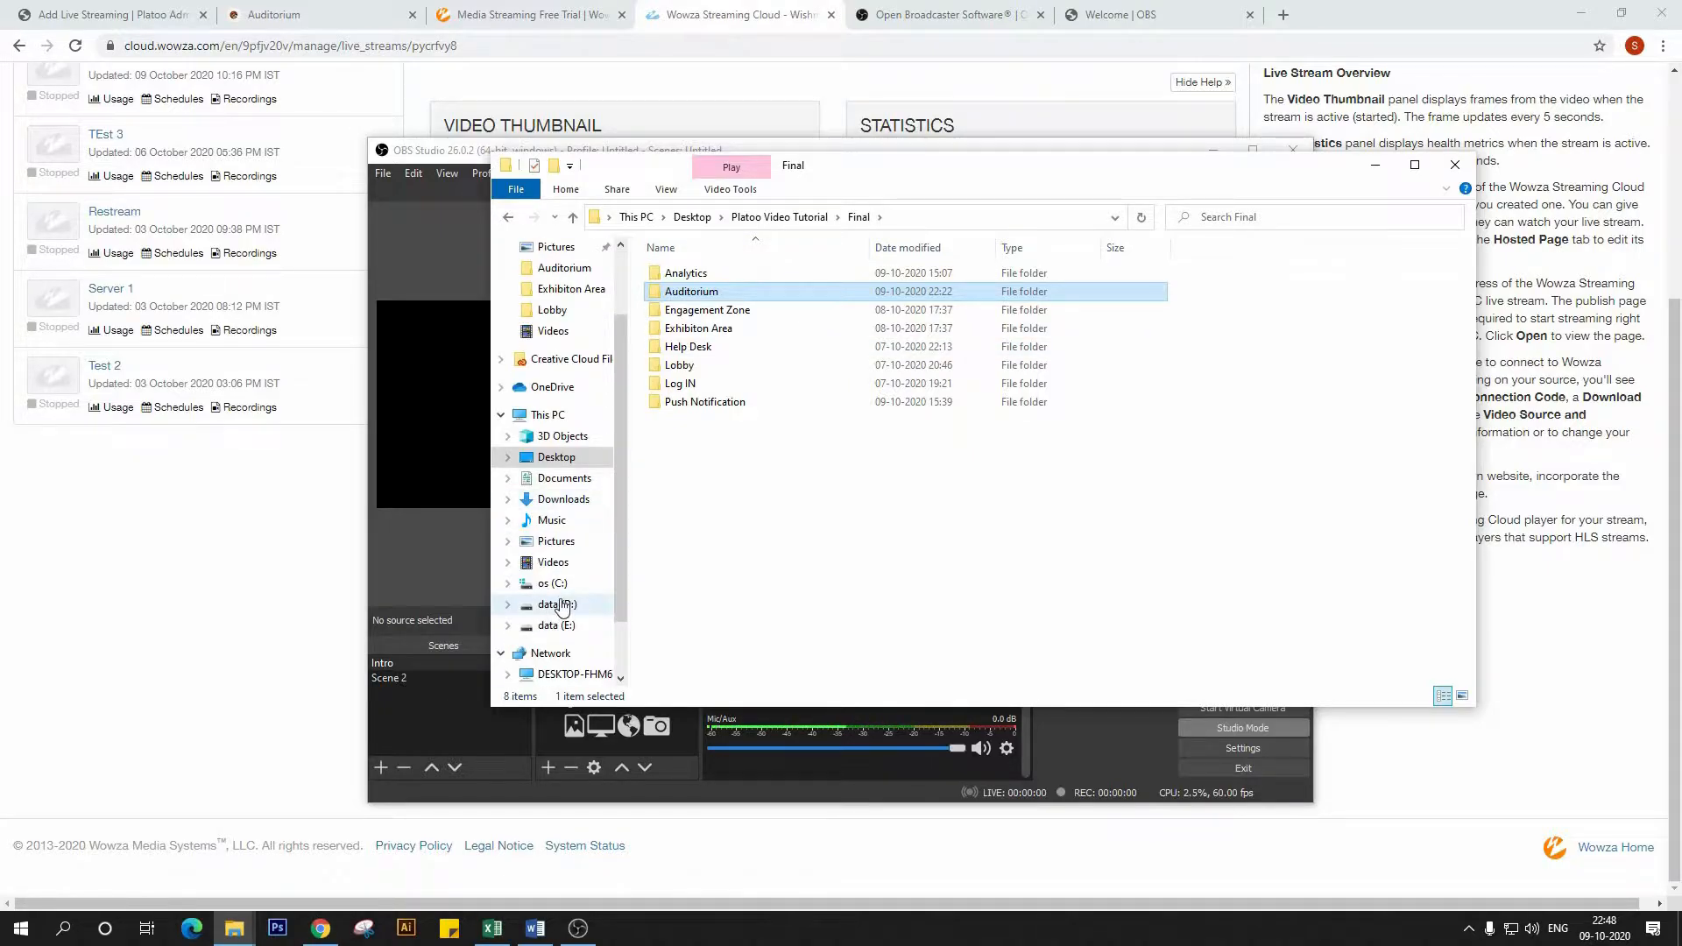
click(554, 604)
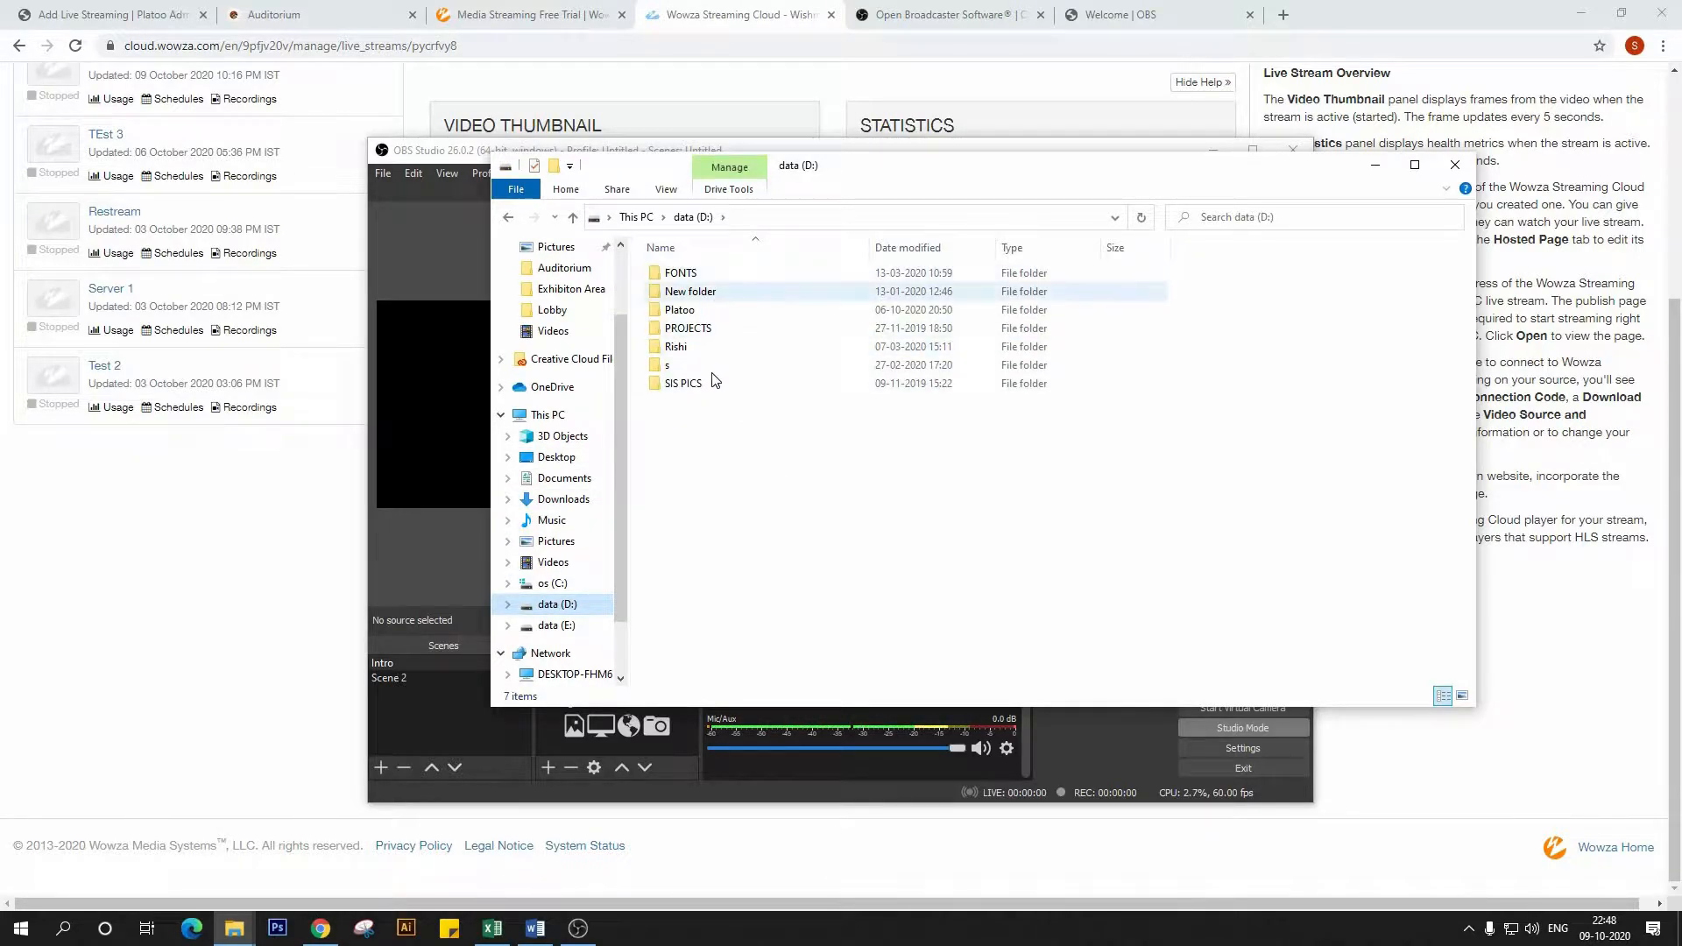
double_click(713, 310)
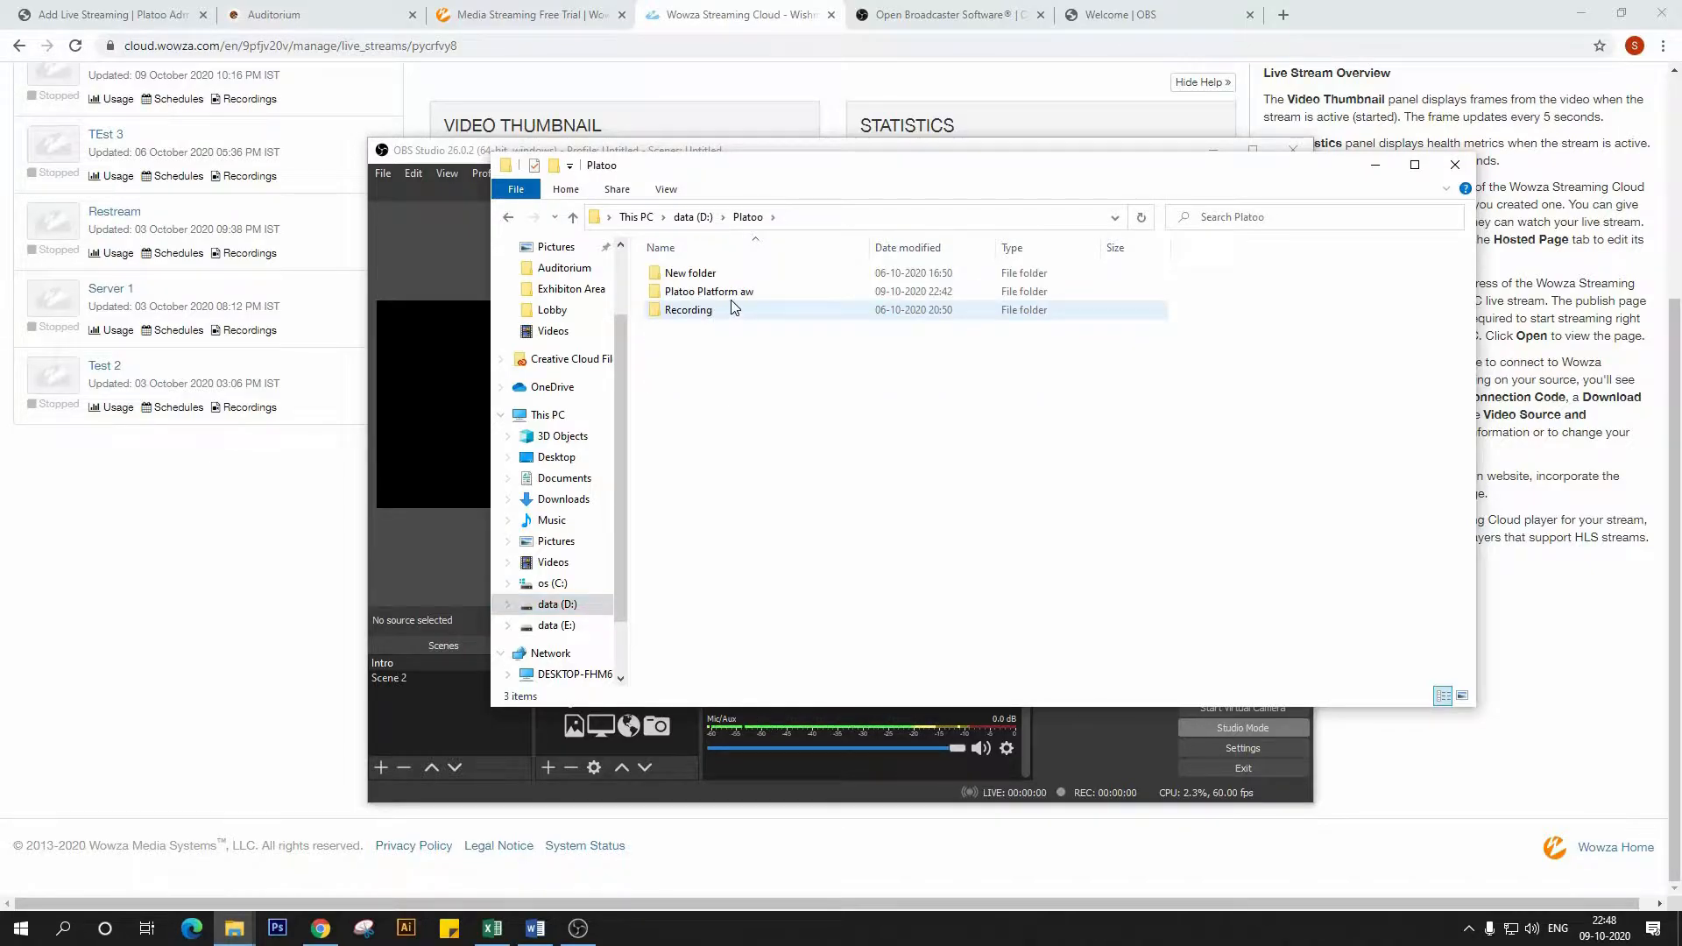
double_click(727, 293)
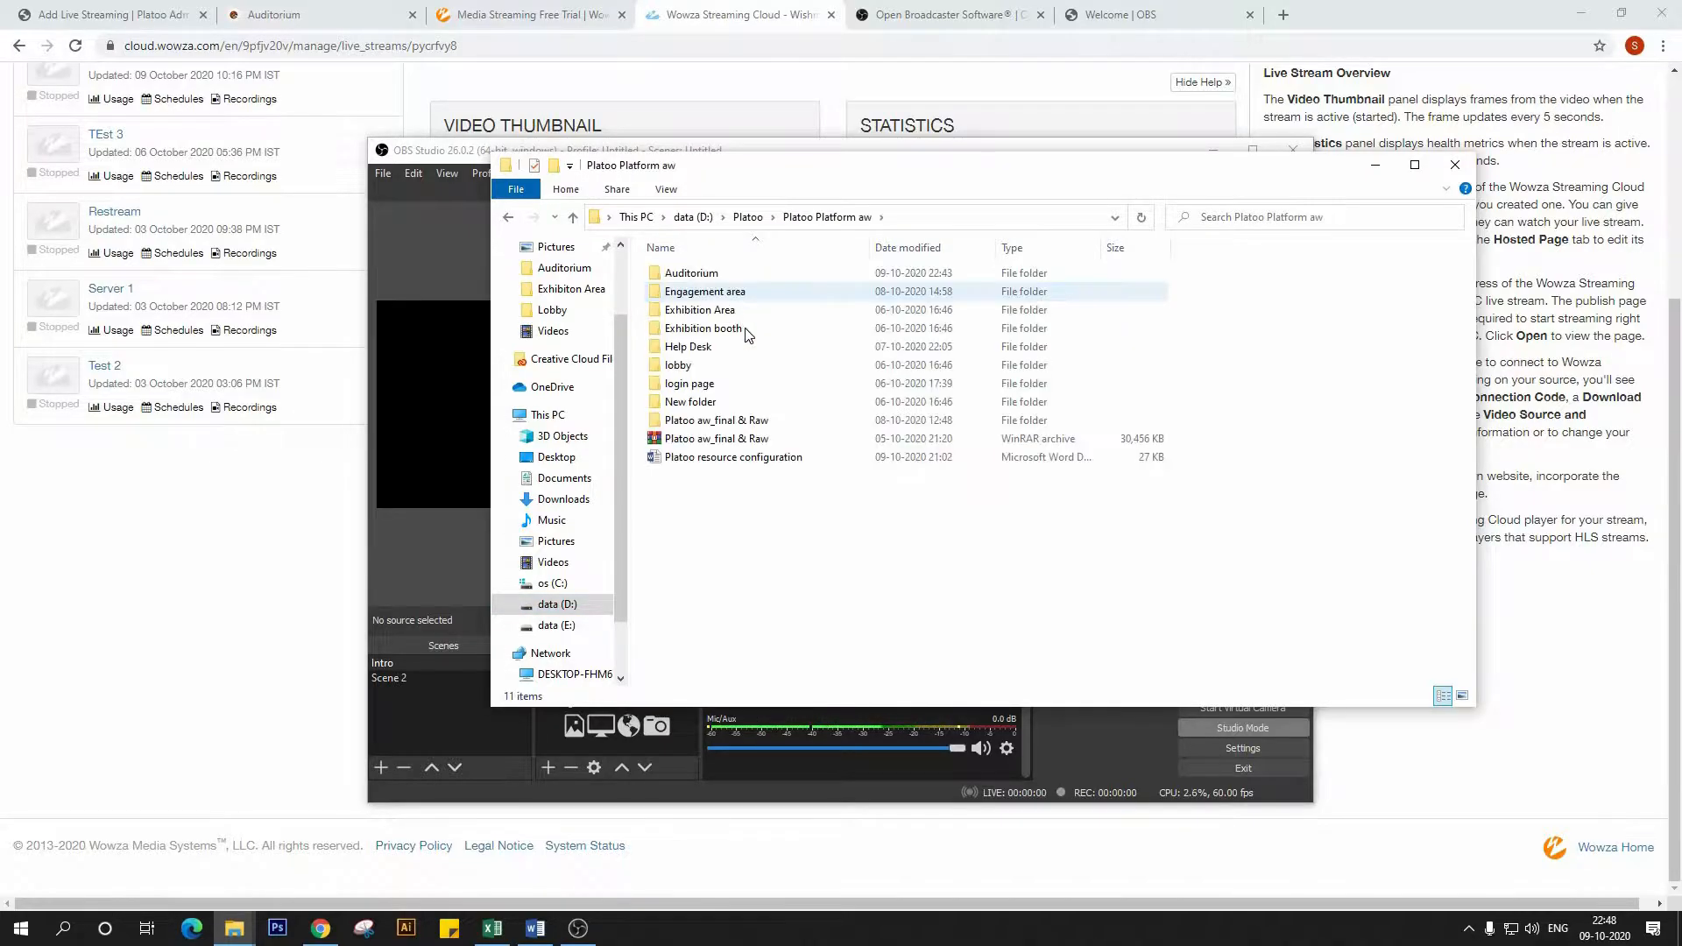
double_click(693, 273)
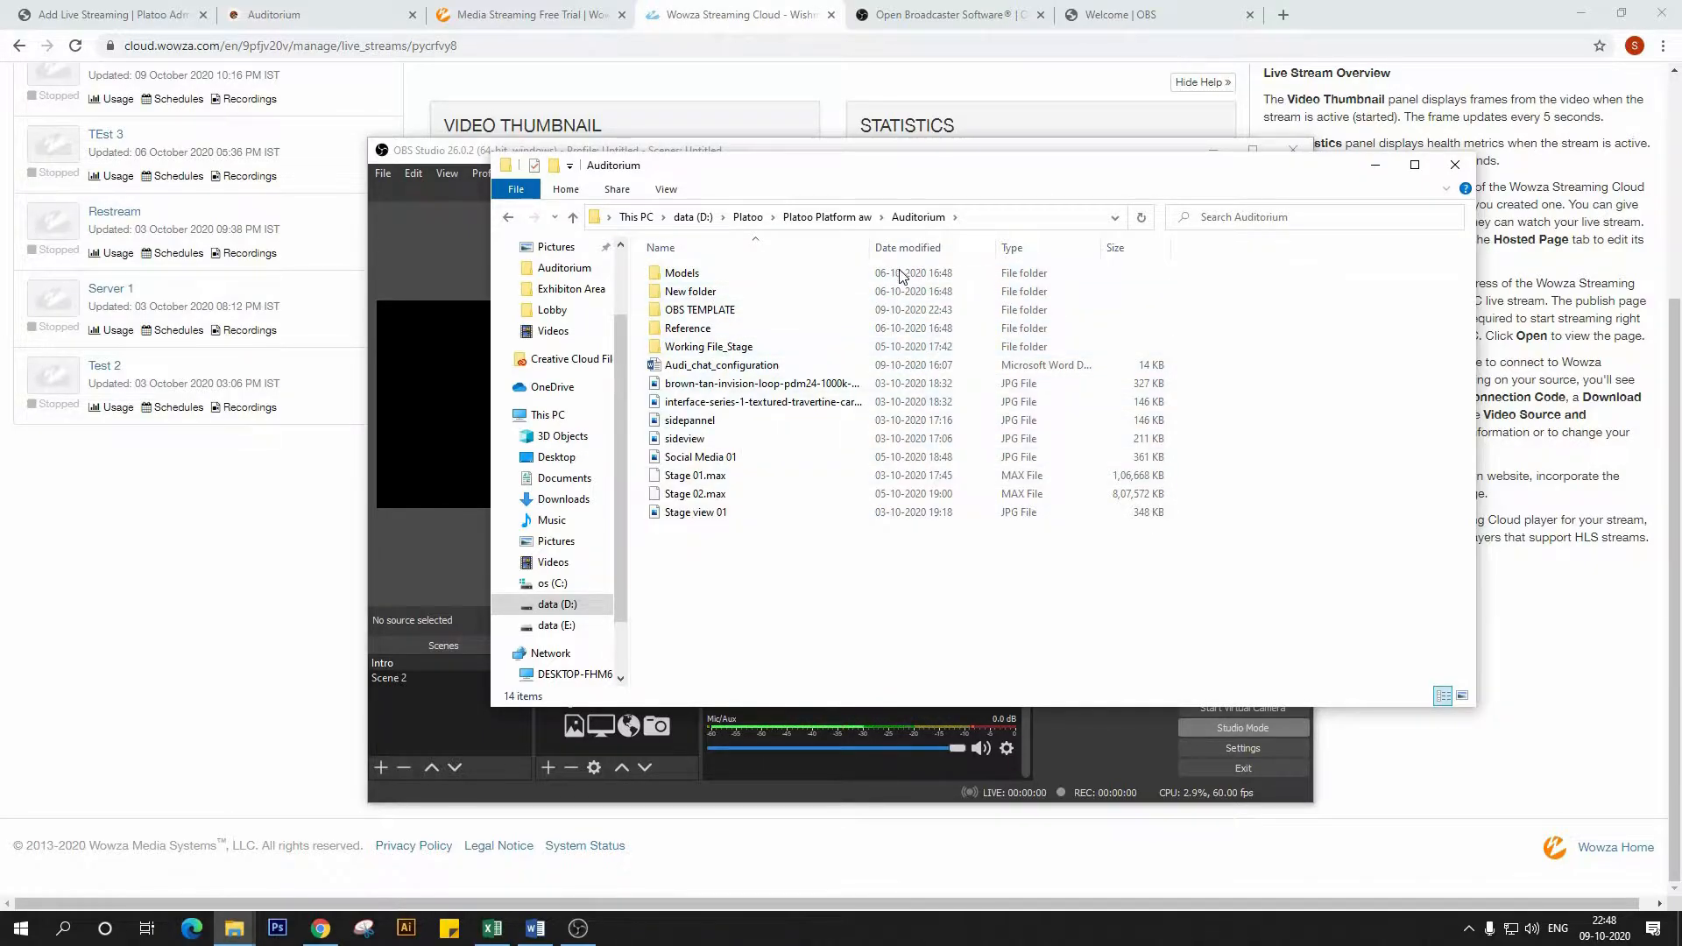
- Go back to the Platoo Platform aw folder, open the Platoo resource configuration document and look through its setup instructions
click(839, 217)
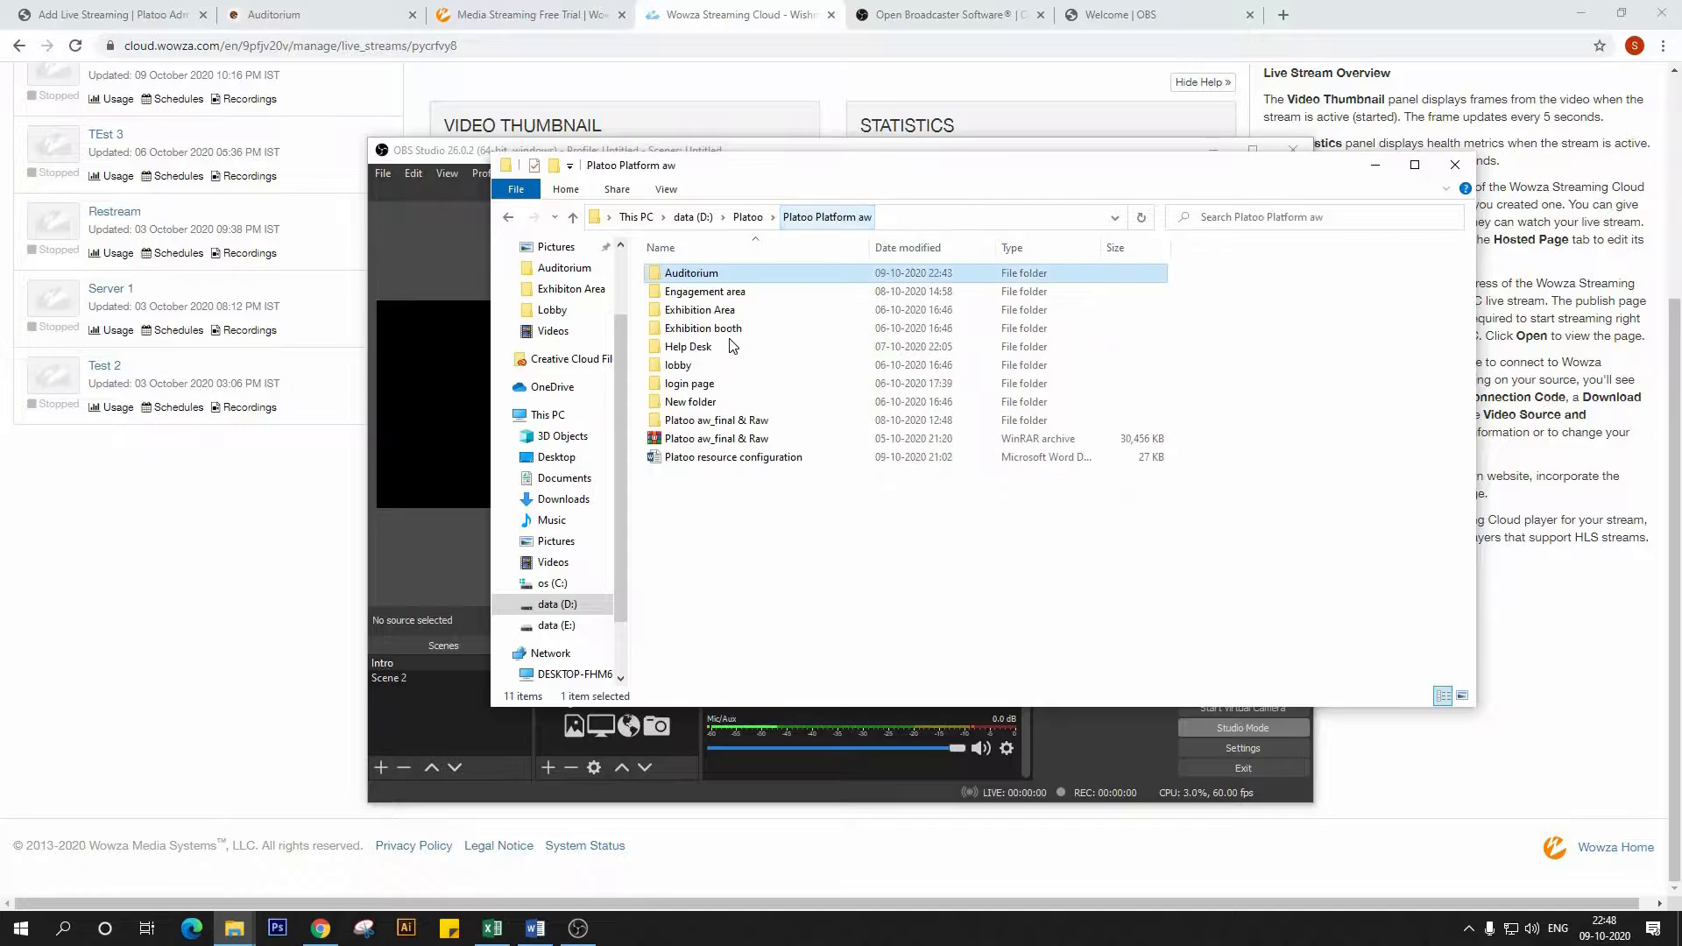
double_click(700, 459)
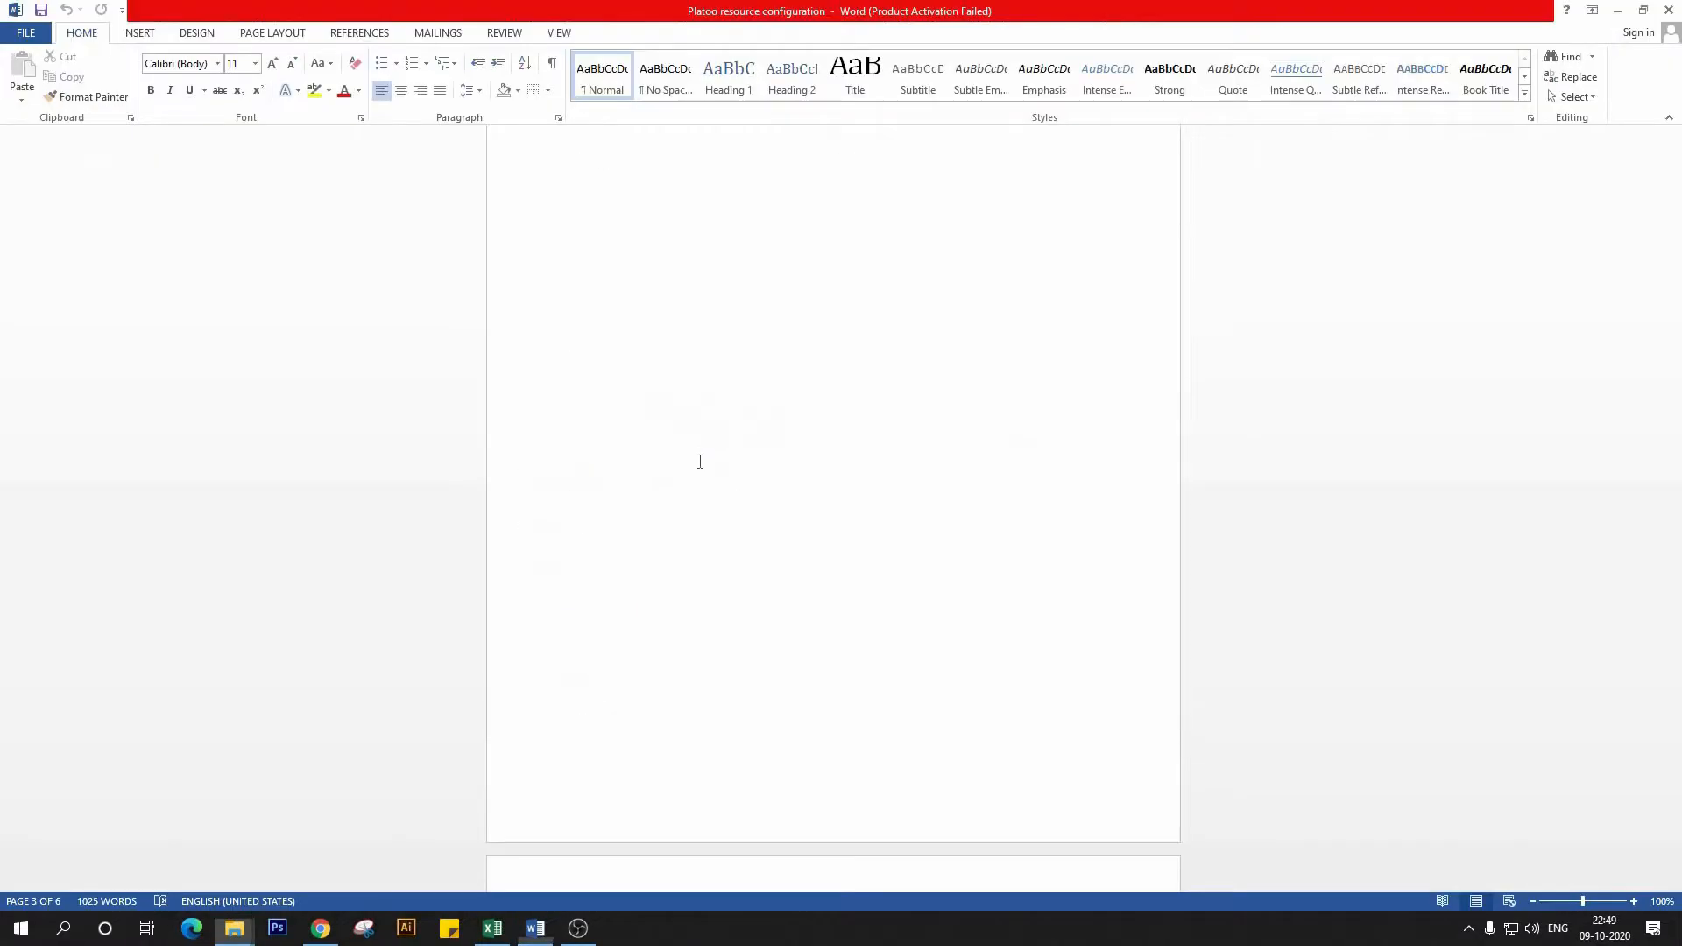
scroll(1042, 416, down, 12)
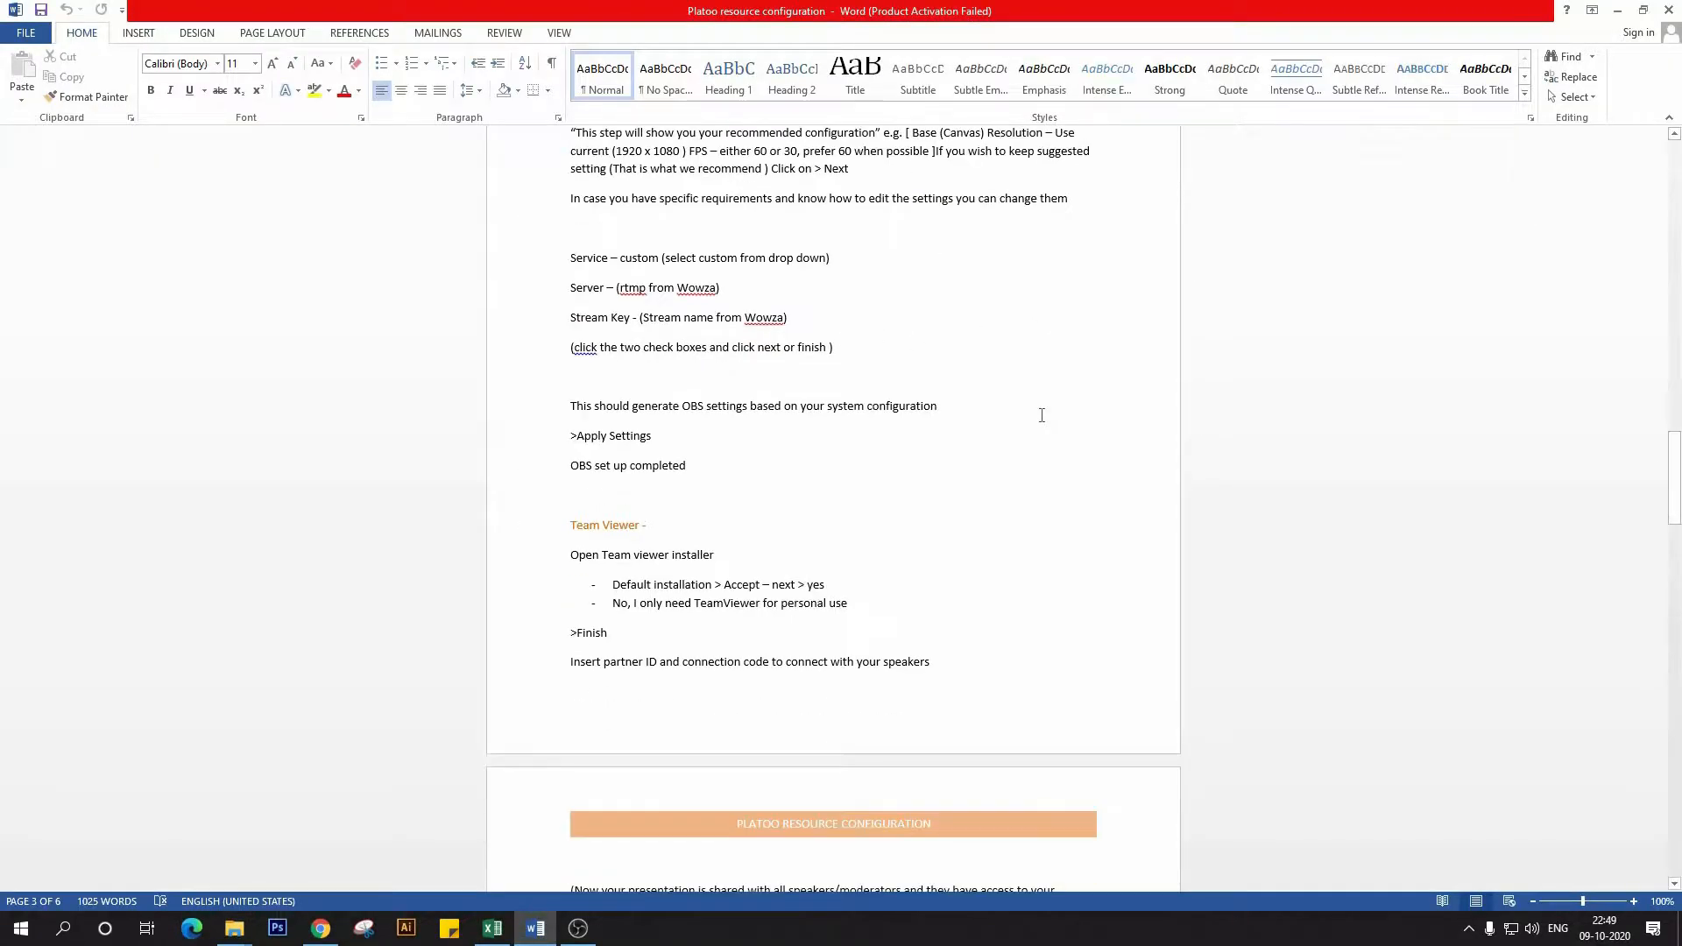
scroll(1041, 416, down, 19)
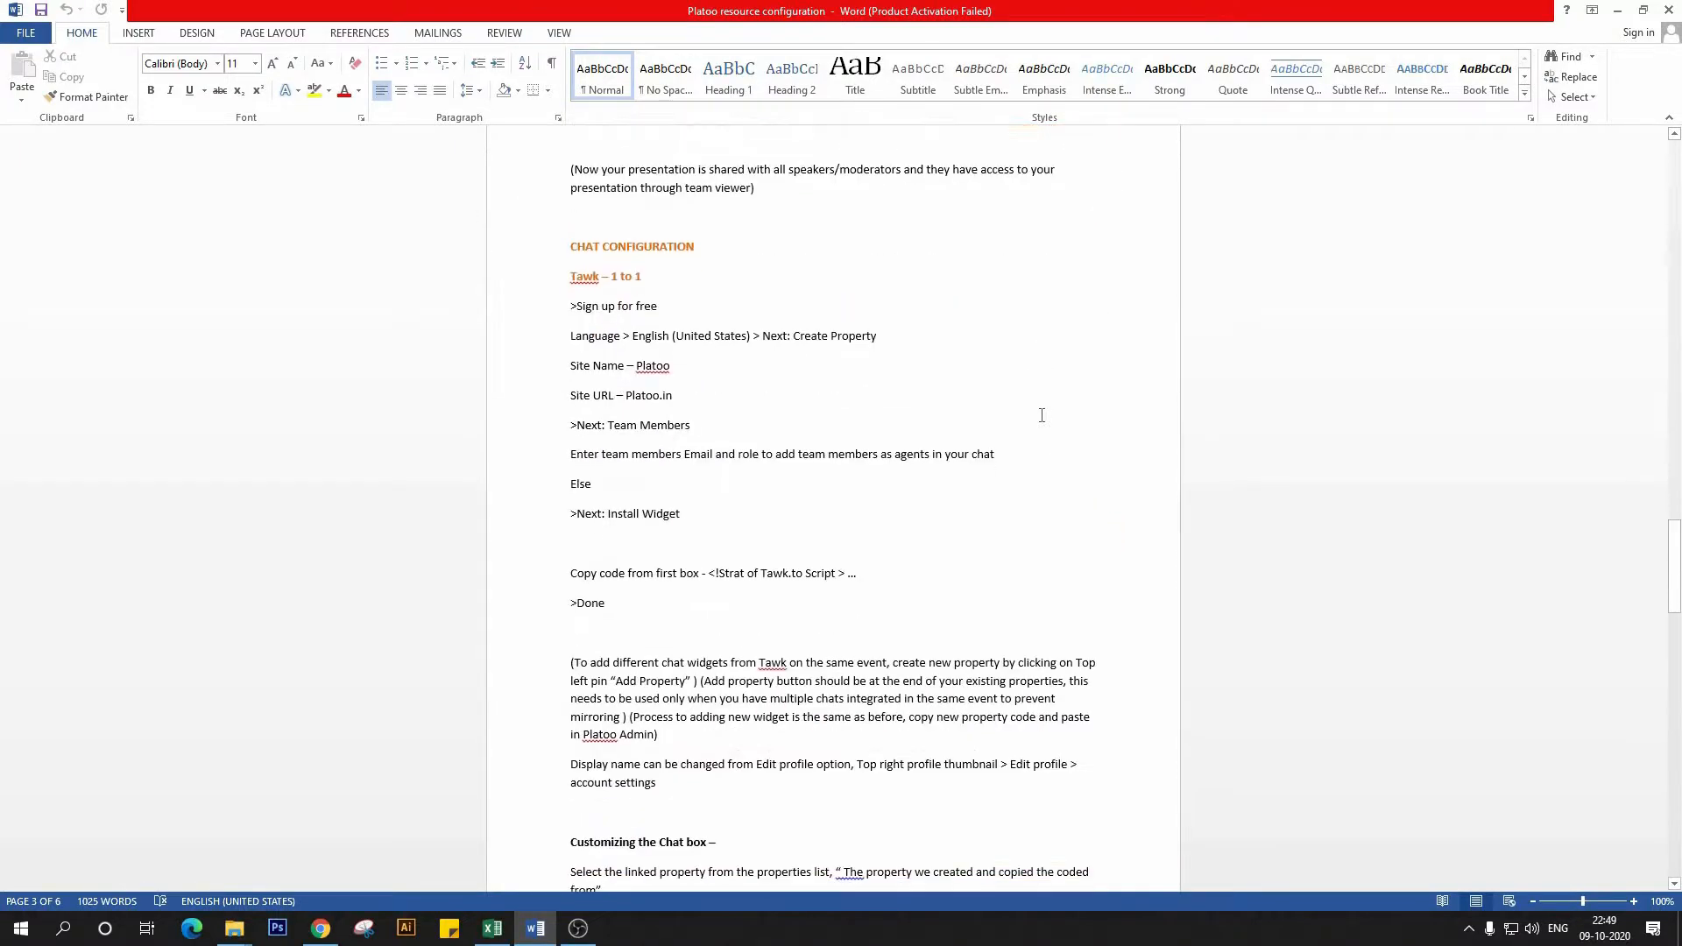
scroll(1042, 415, down, 4)
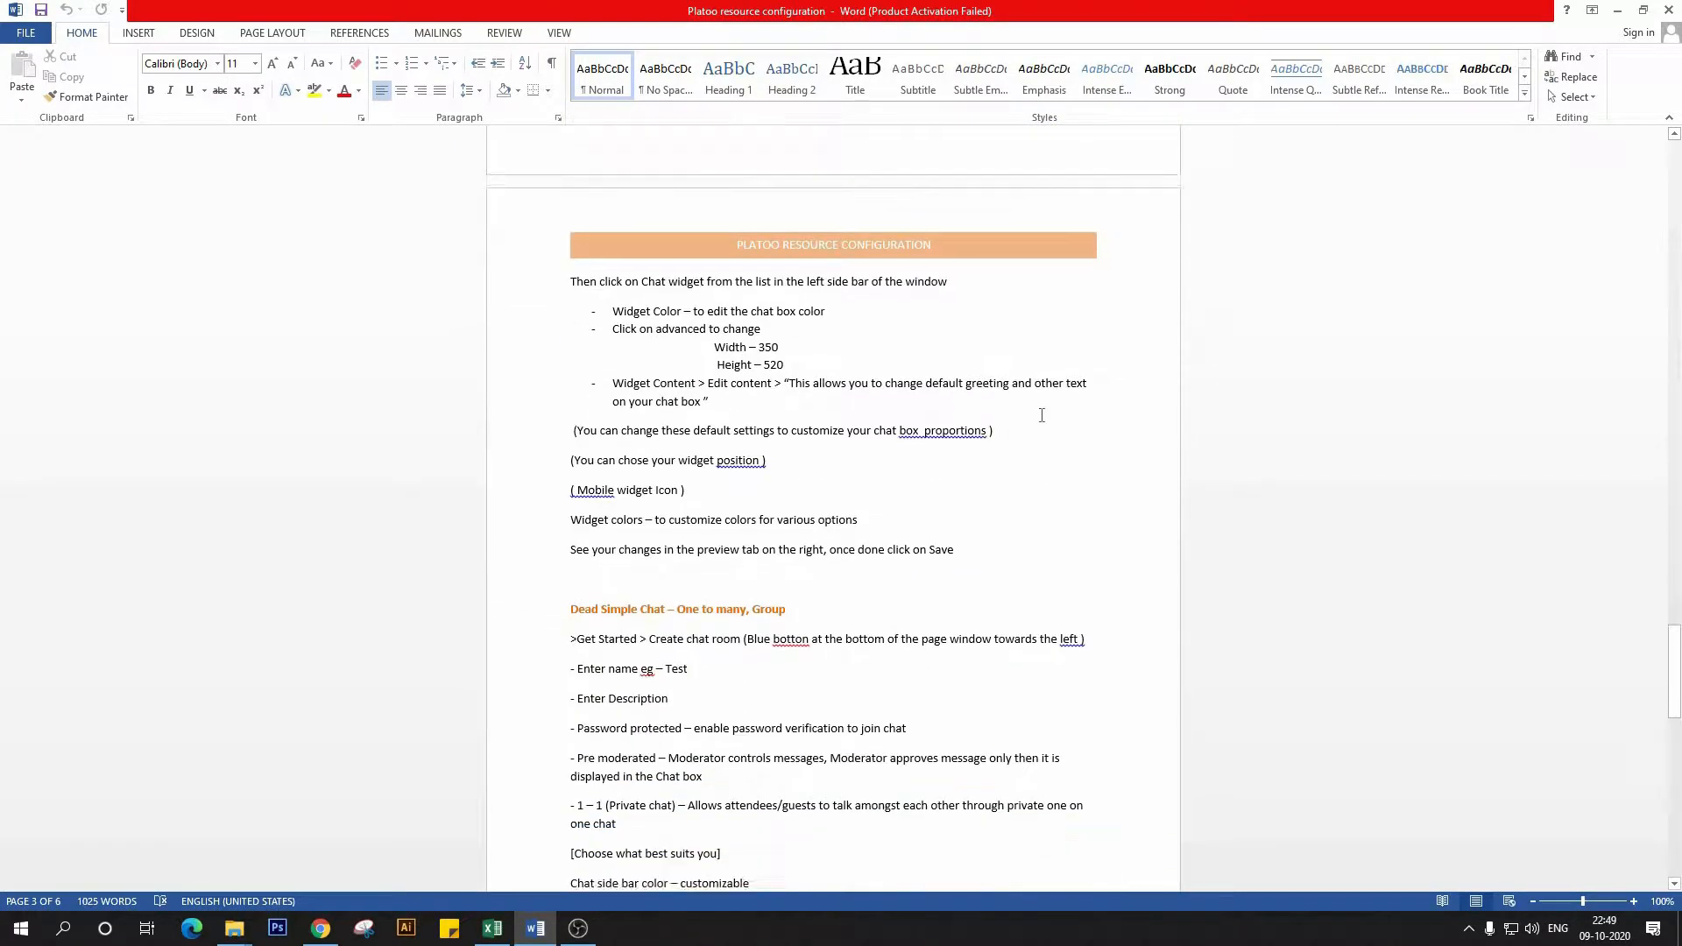
scroll(1042, 415, up, 13)
scroll(1042, 416, up, 20)
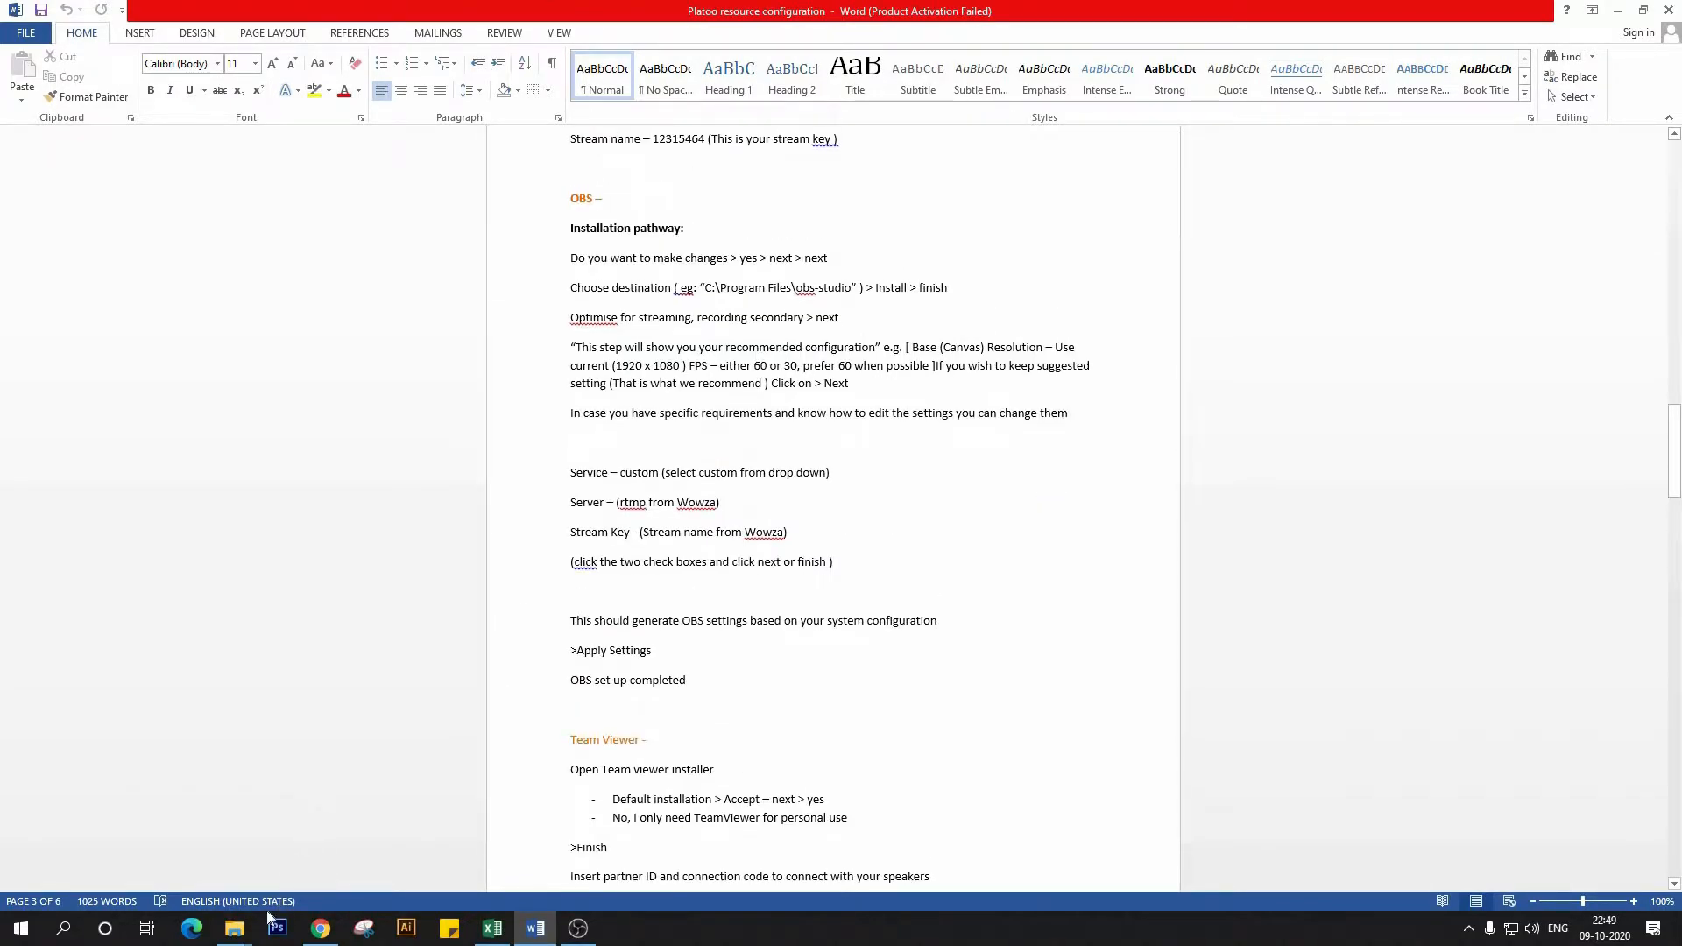
- Return to File Explorer and open the OBS TEMPLATE folder inside Auditorium to view the page templates
mouse_move(241, 927)
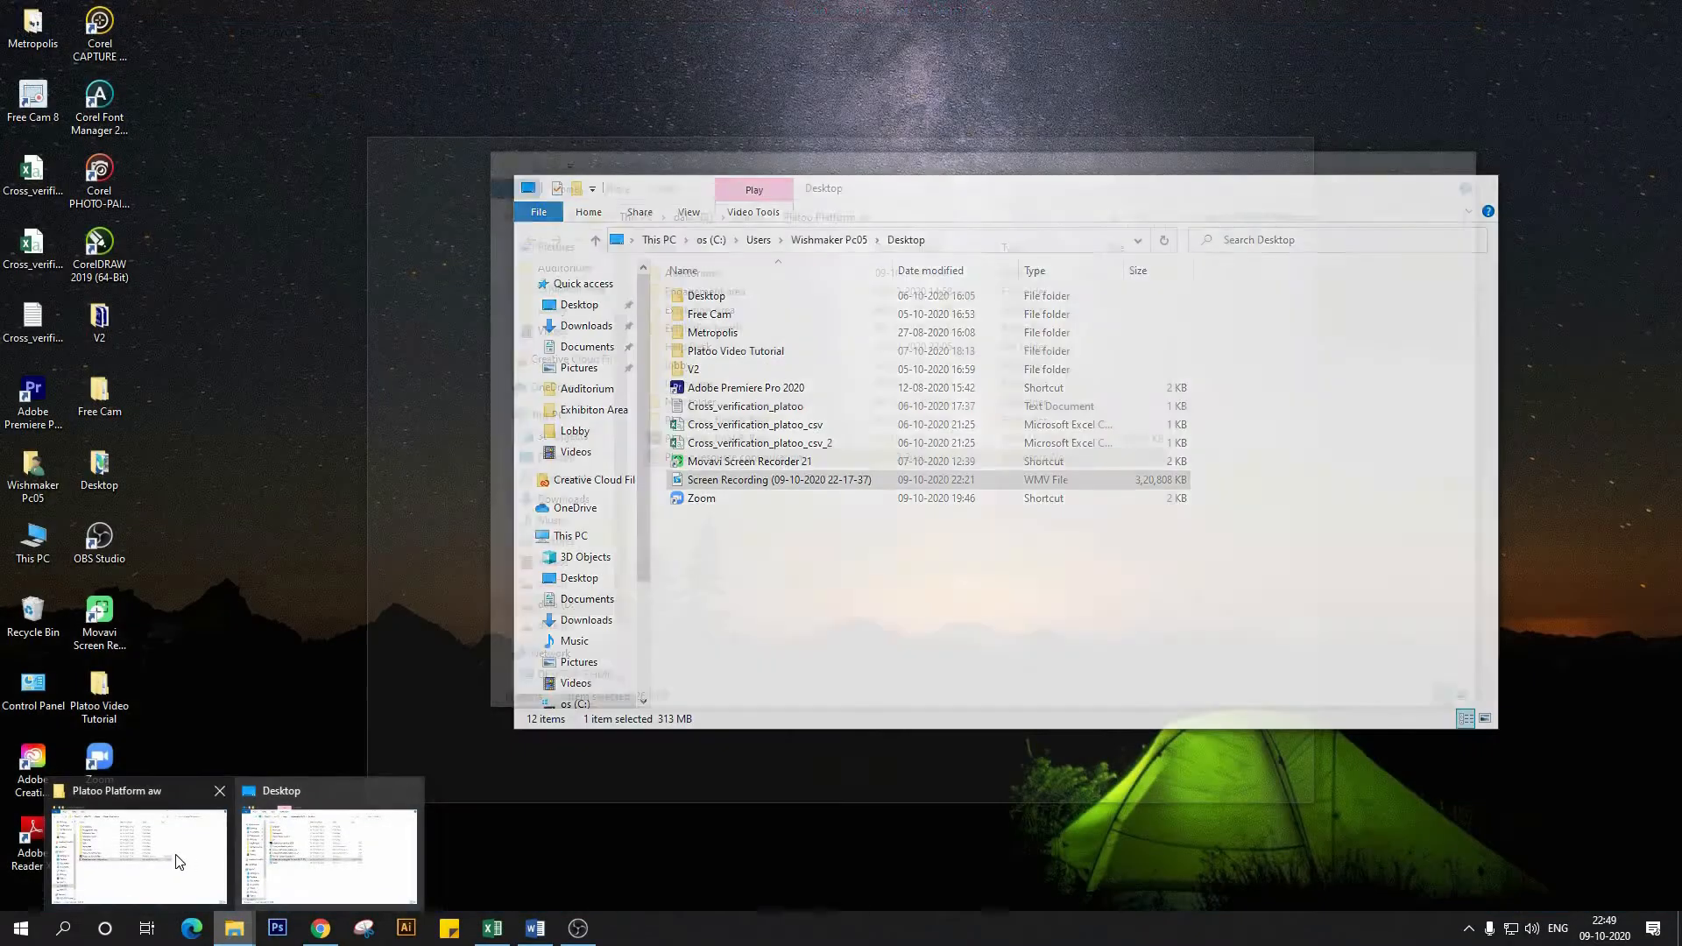
click(138, 854)
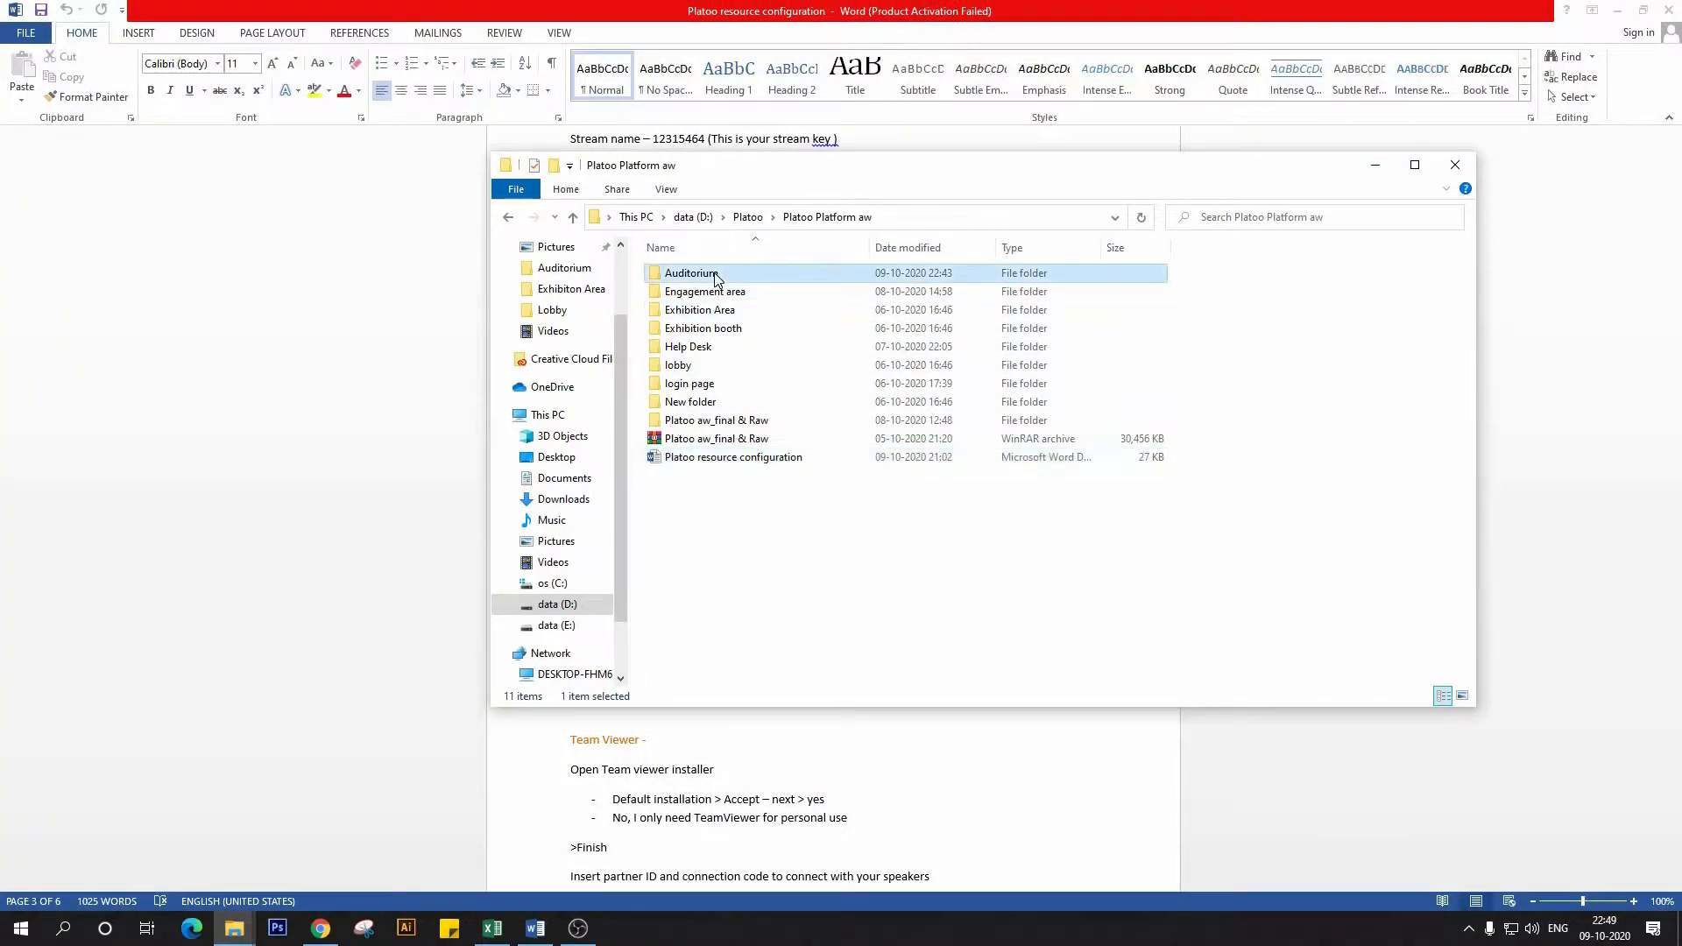
double_click(715, 278)
double_click(727, 318)
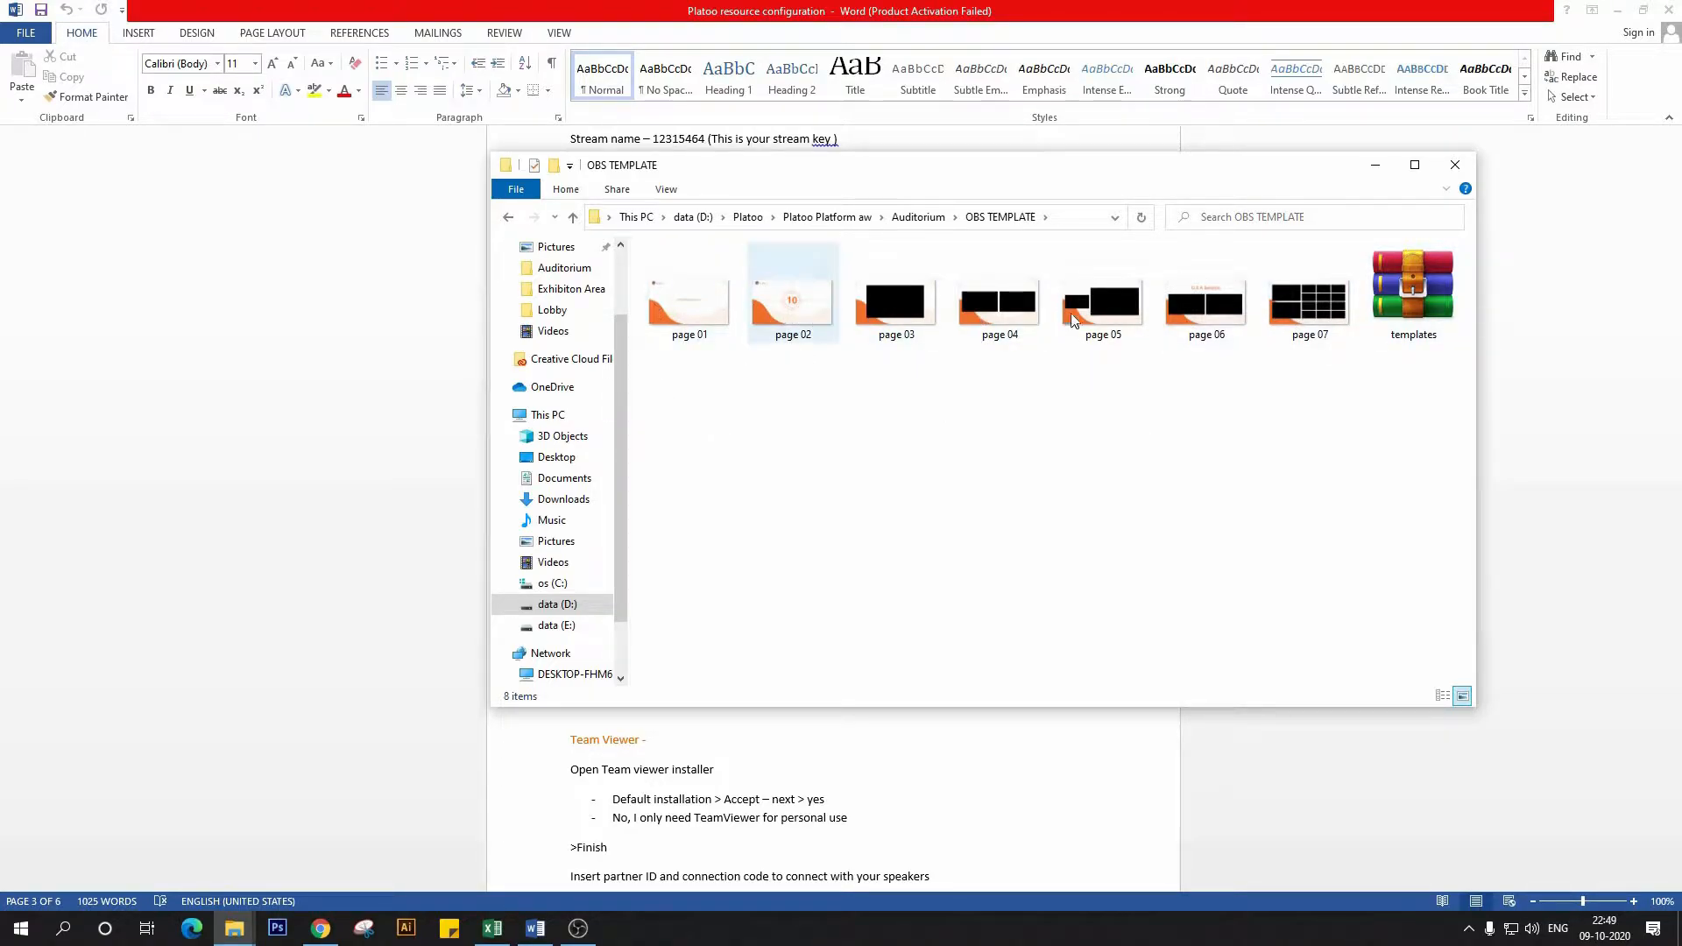
- Switch back to OBS and add a new Image source with the default name to the Intro scene
click(578, 929)
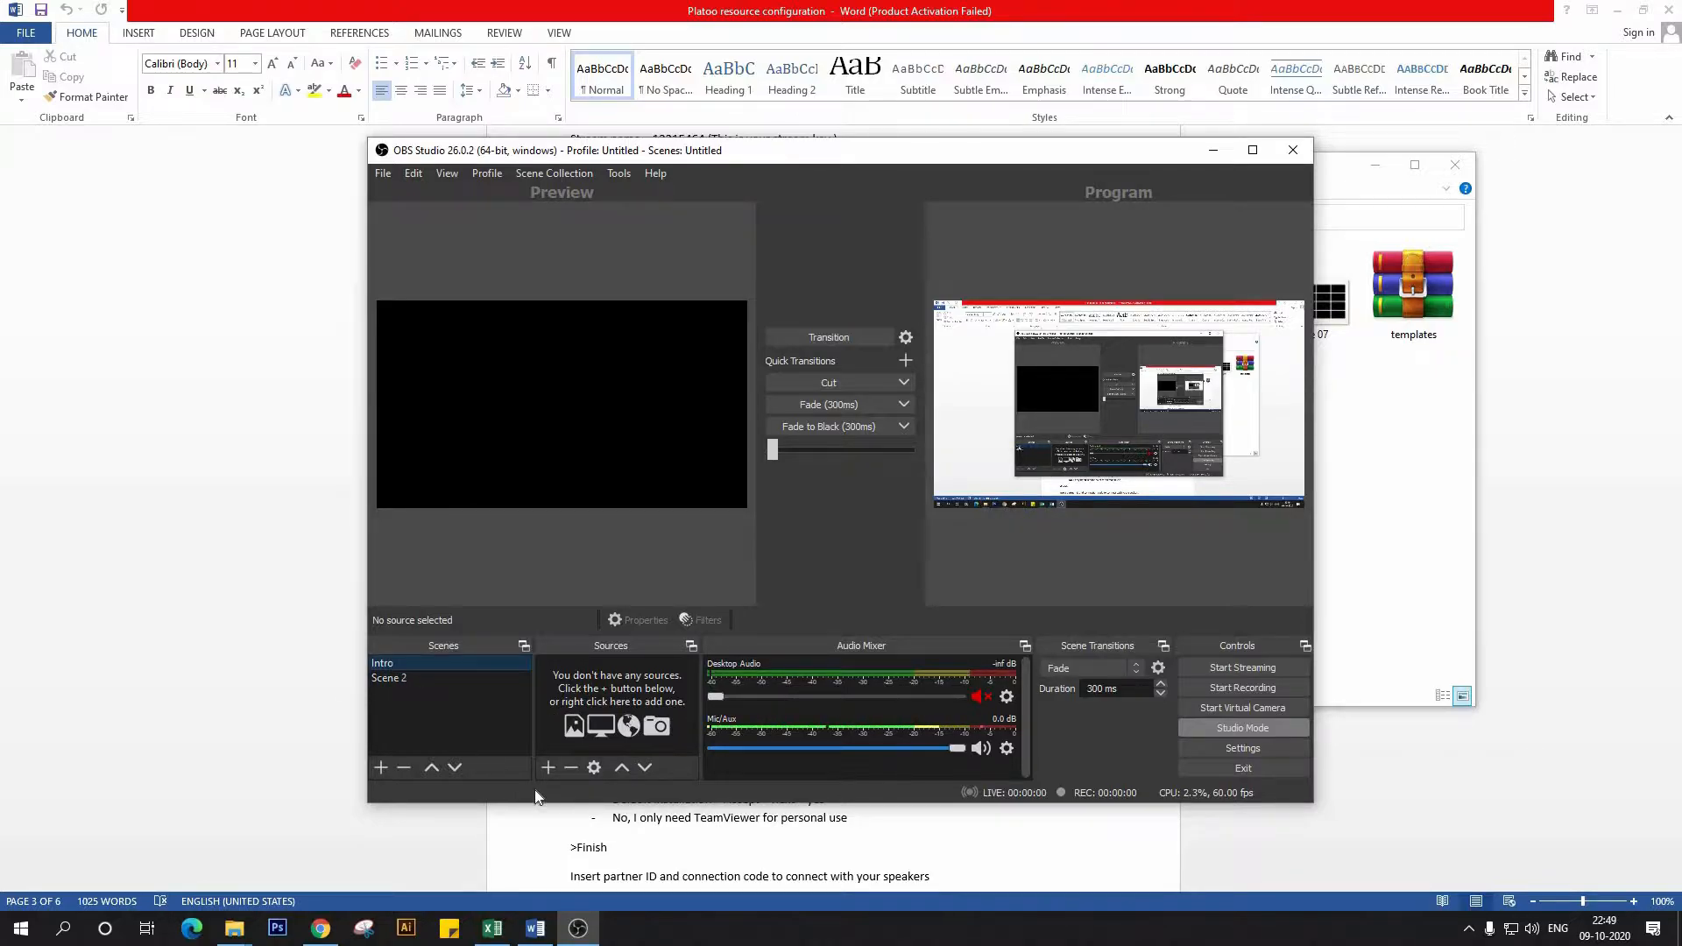
click(548, 769)
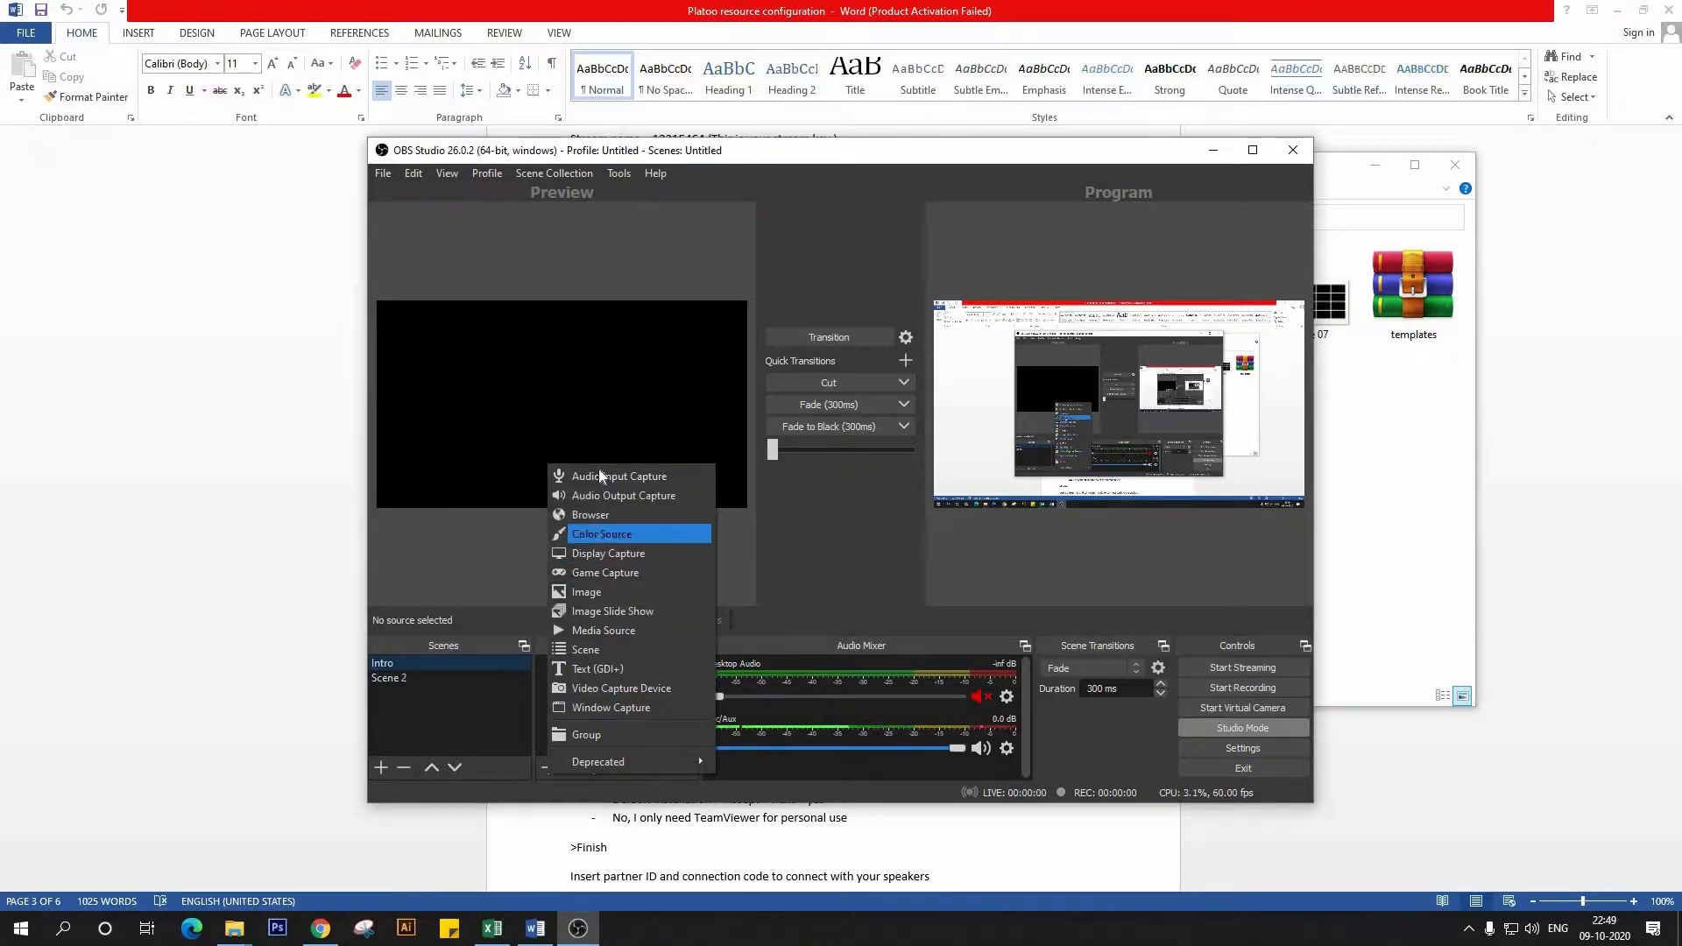
click(603, 587)
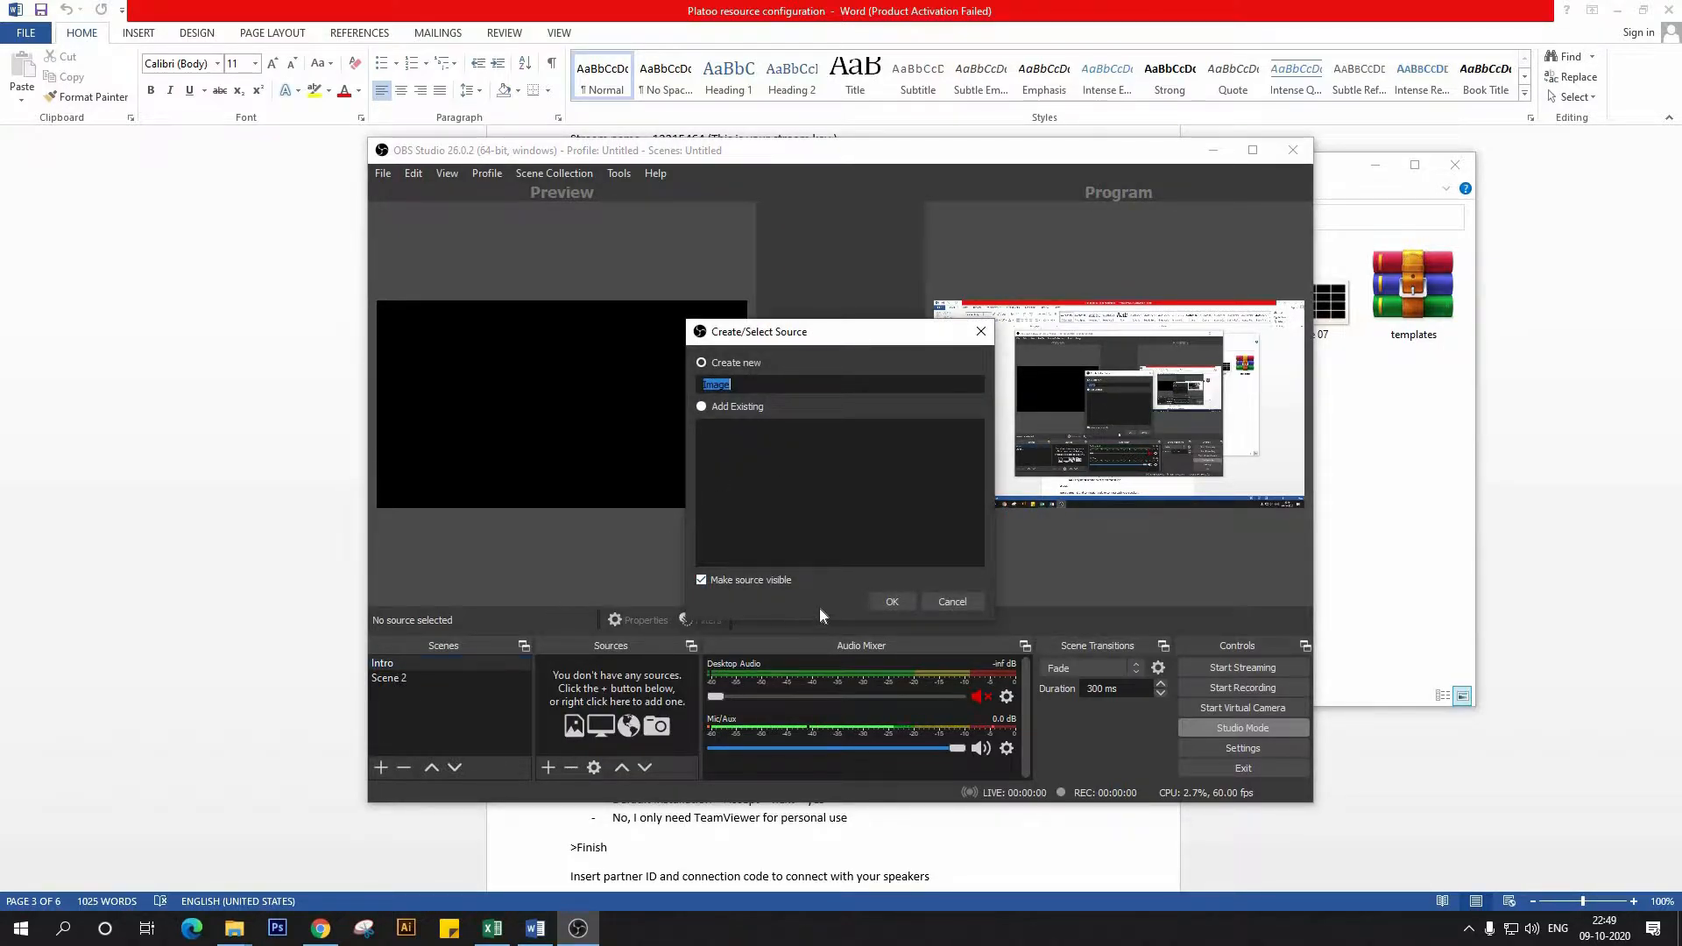
click(889, 601)
- Load page 01.png from D:\Platoo\Platoo Platform aw\Auditorium\OBS TEMPLATE as the source's image and accept the properties
click(1106, 590)
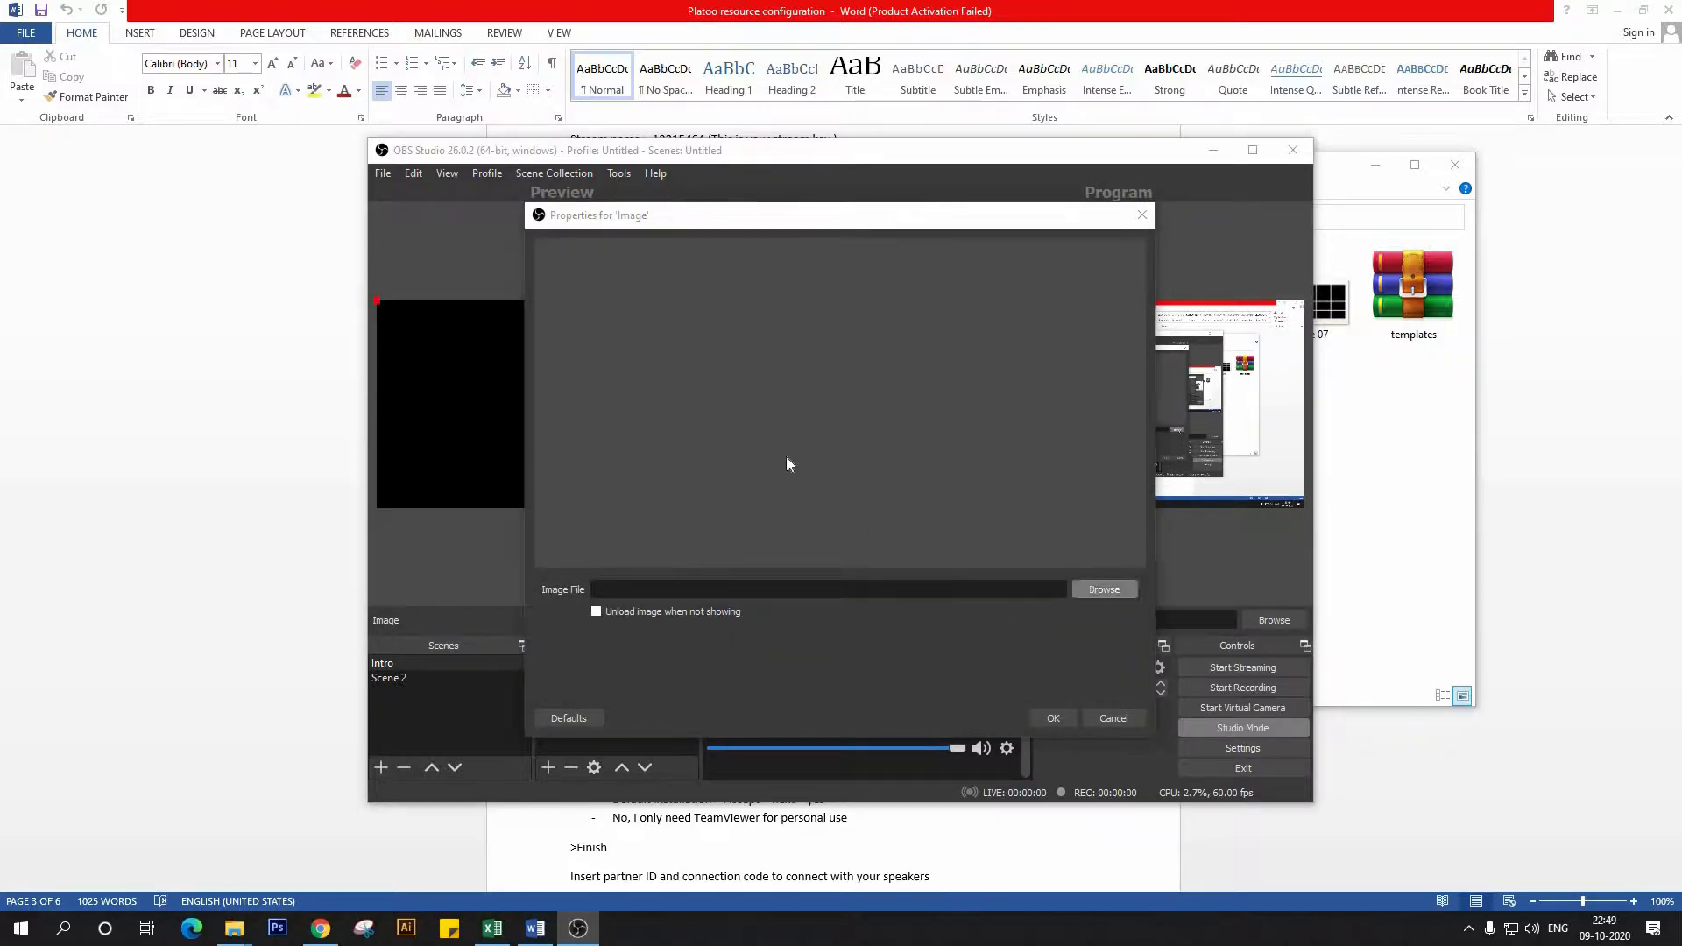
scroll(605, 543, down, 1)
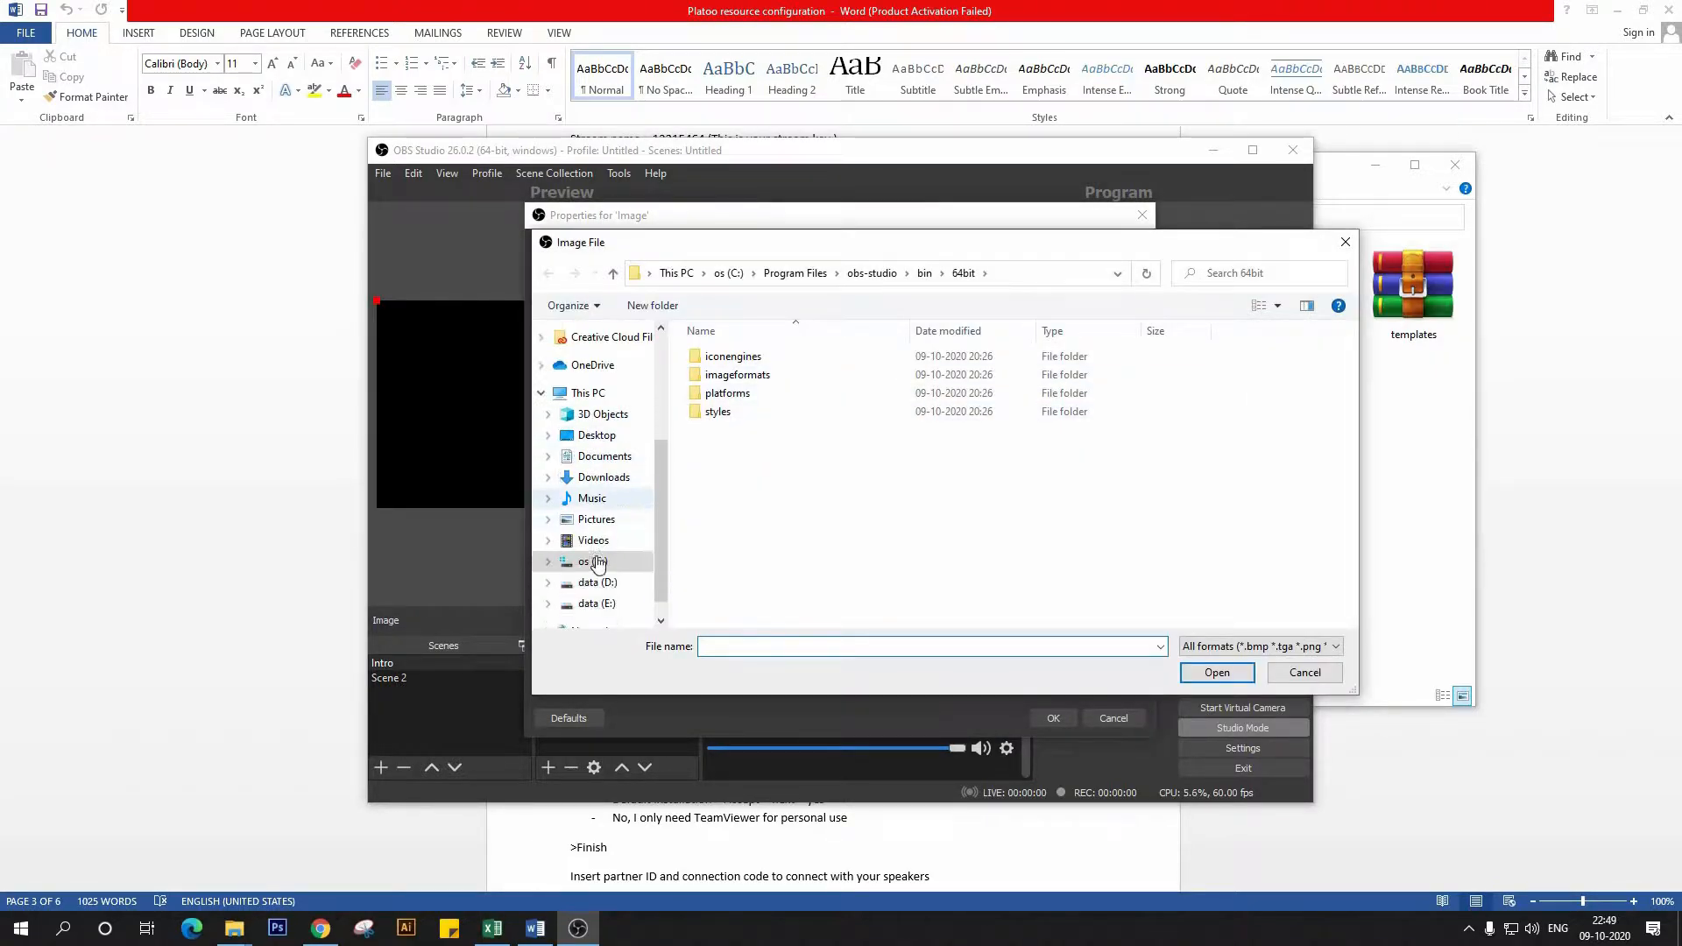
click(597, 581)
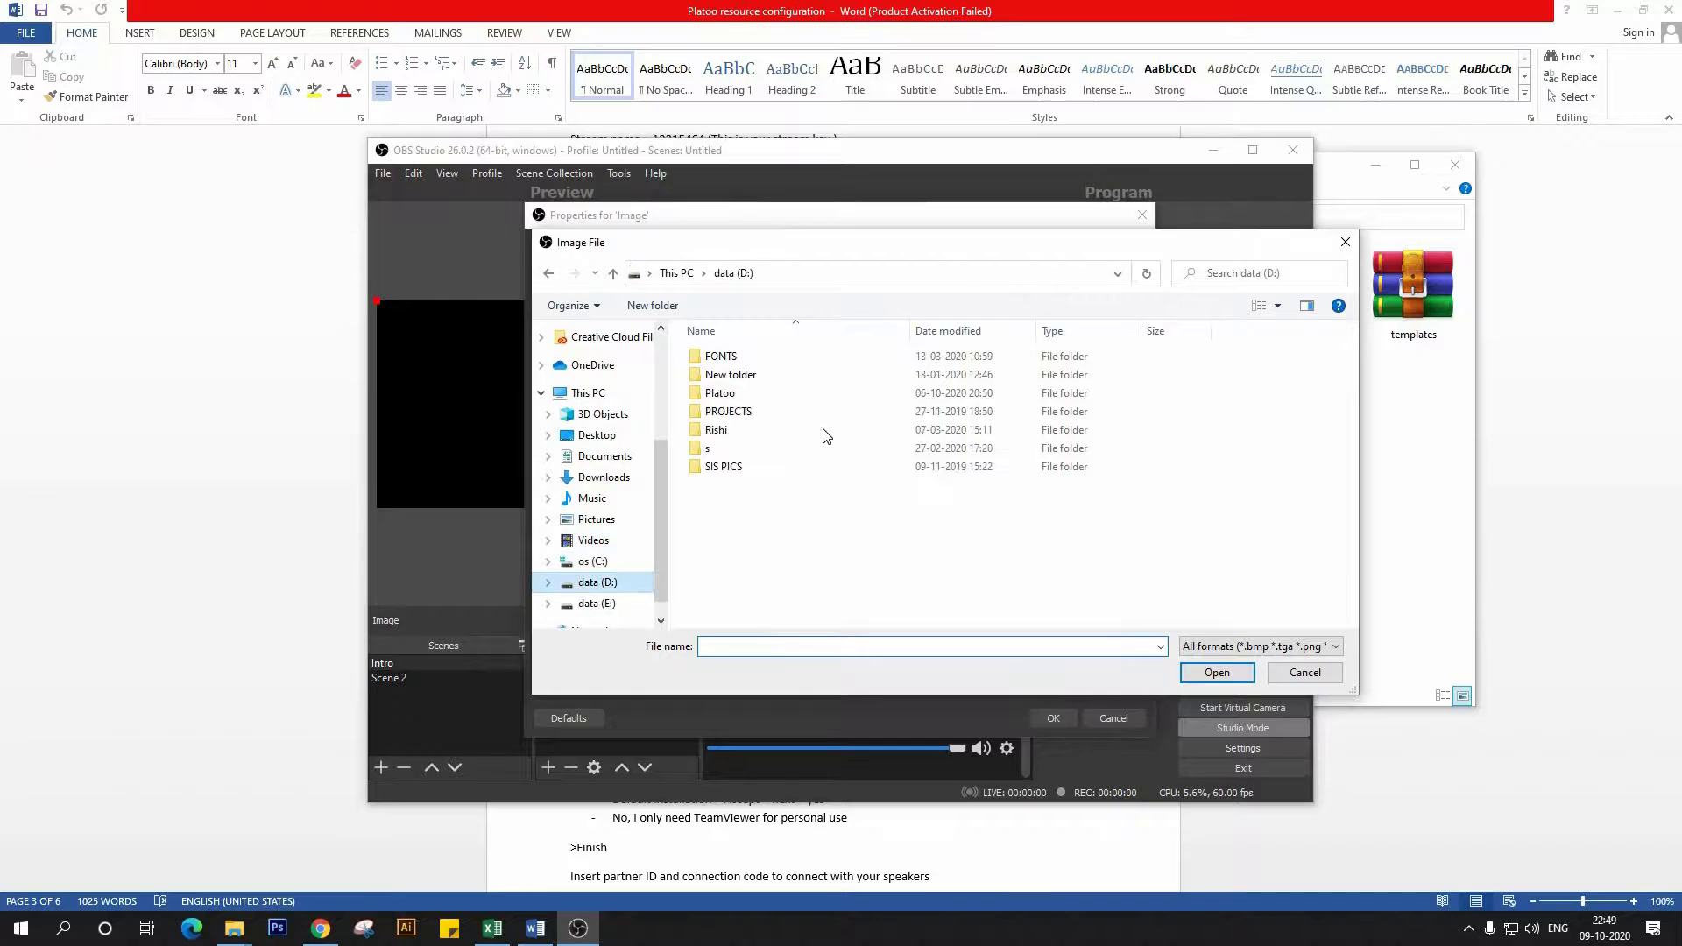
double_click(761, 392)
double_click(761, 379)
double_click(745, 358)
double_click(746, 393)
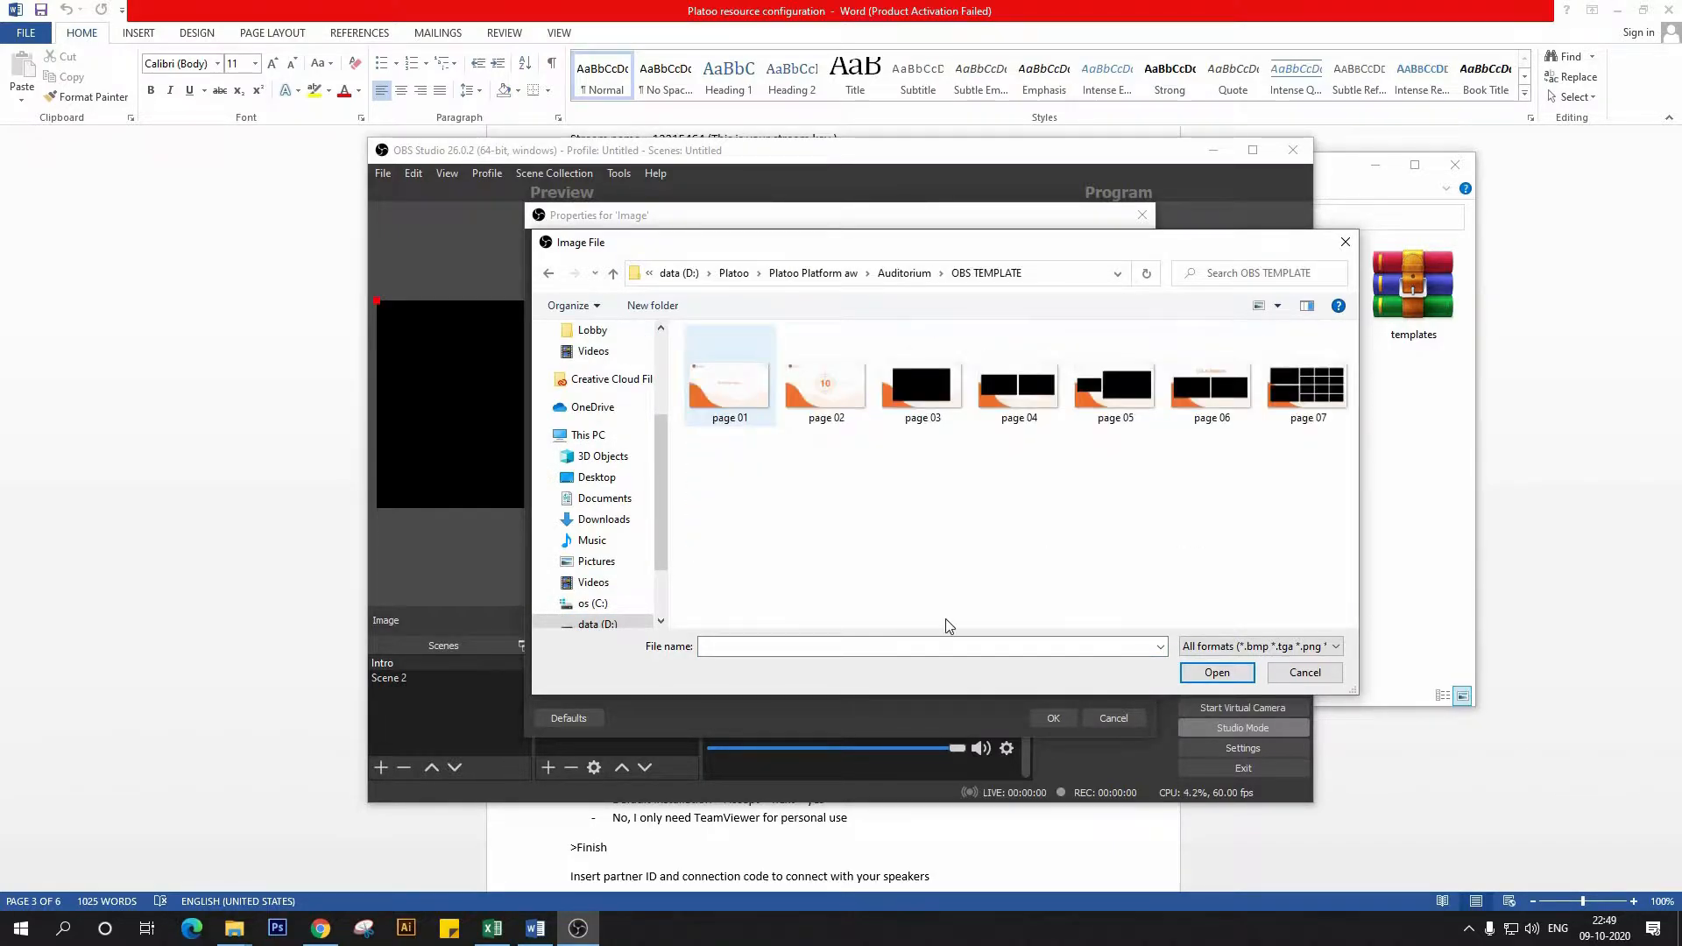
click(1220, 675)
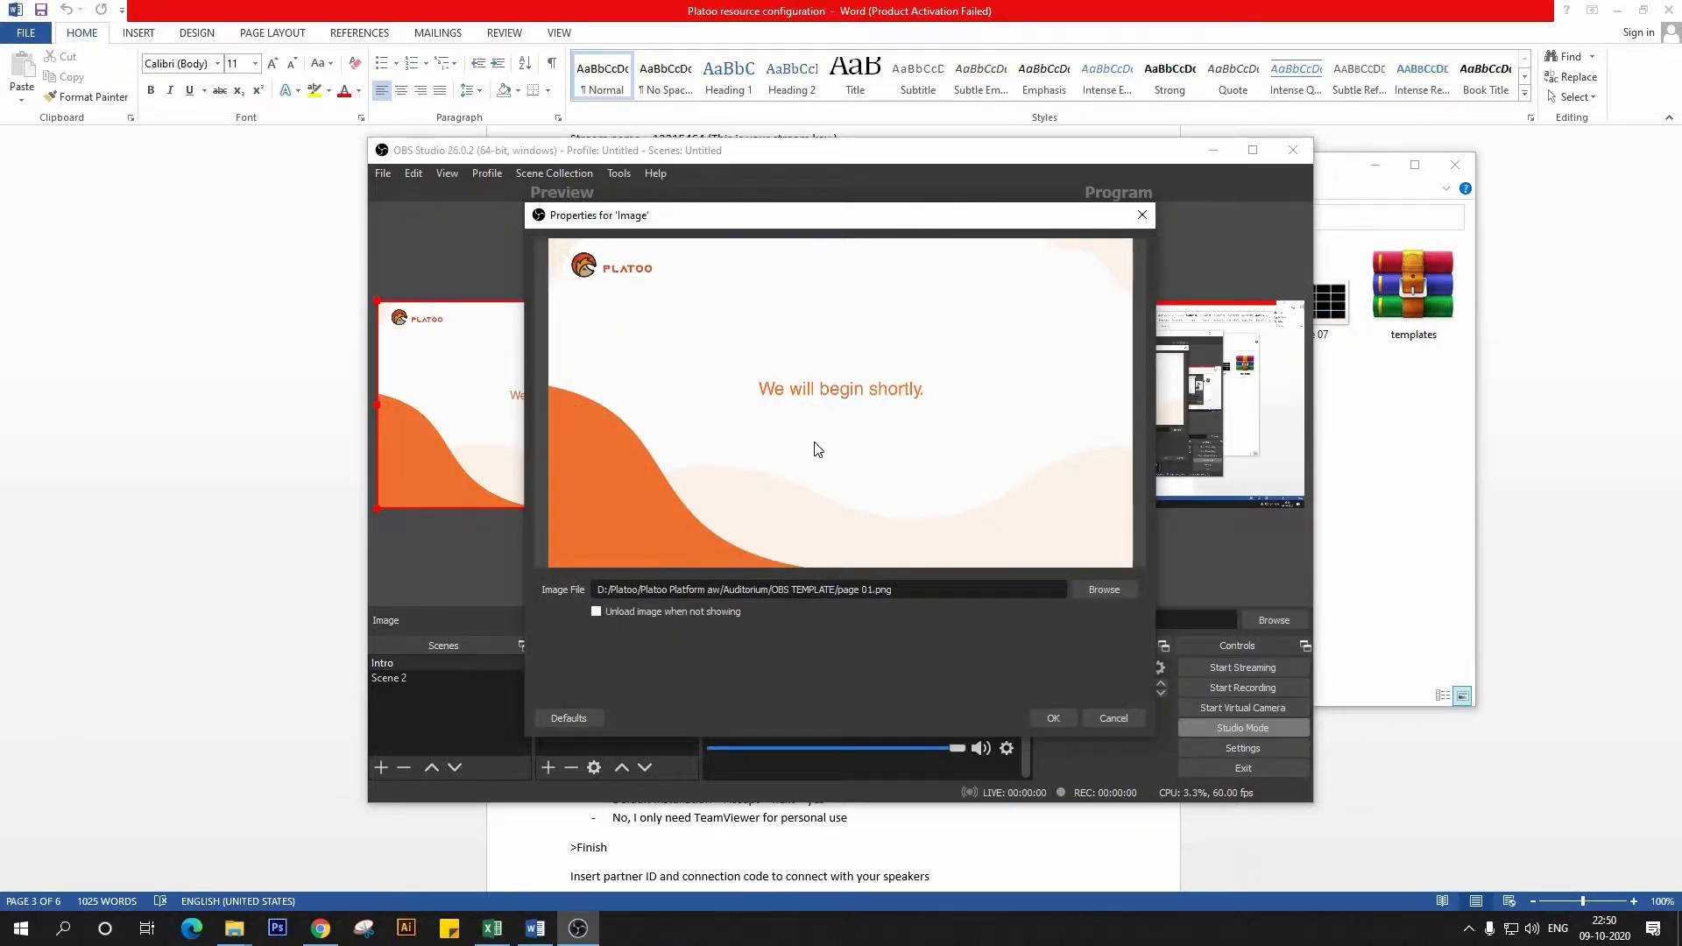
click(1042, 723)
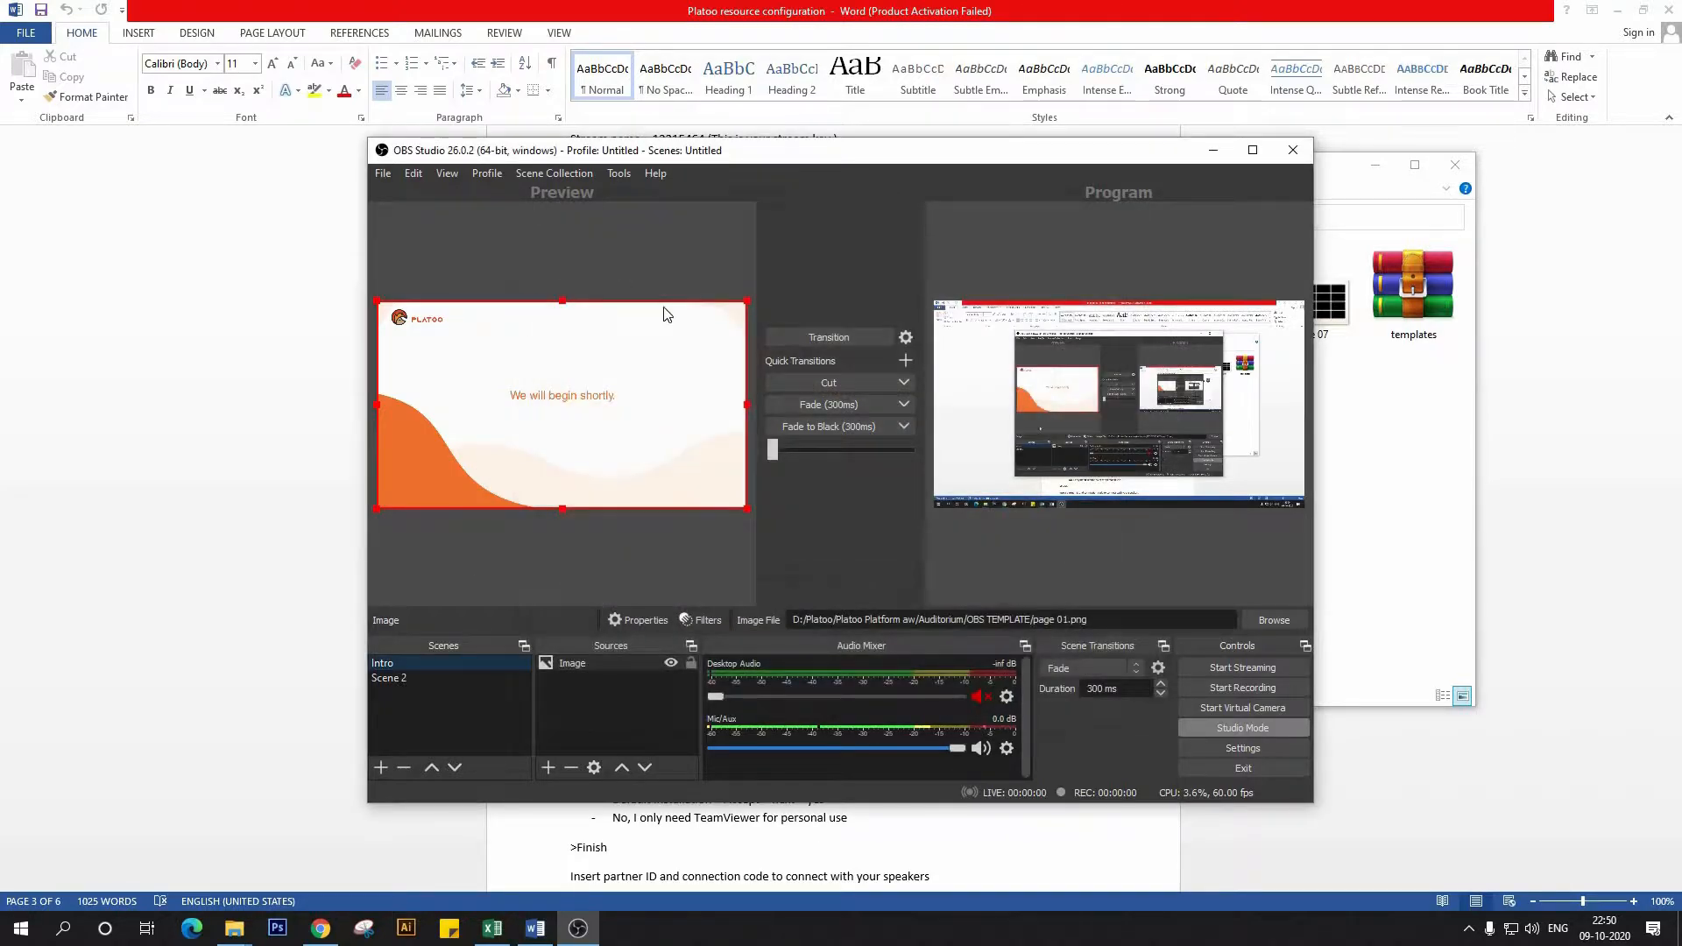
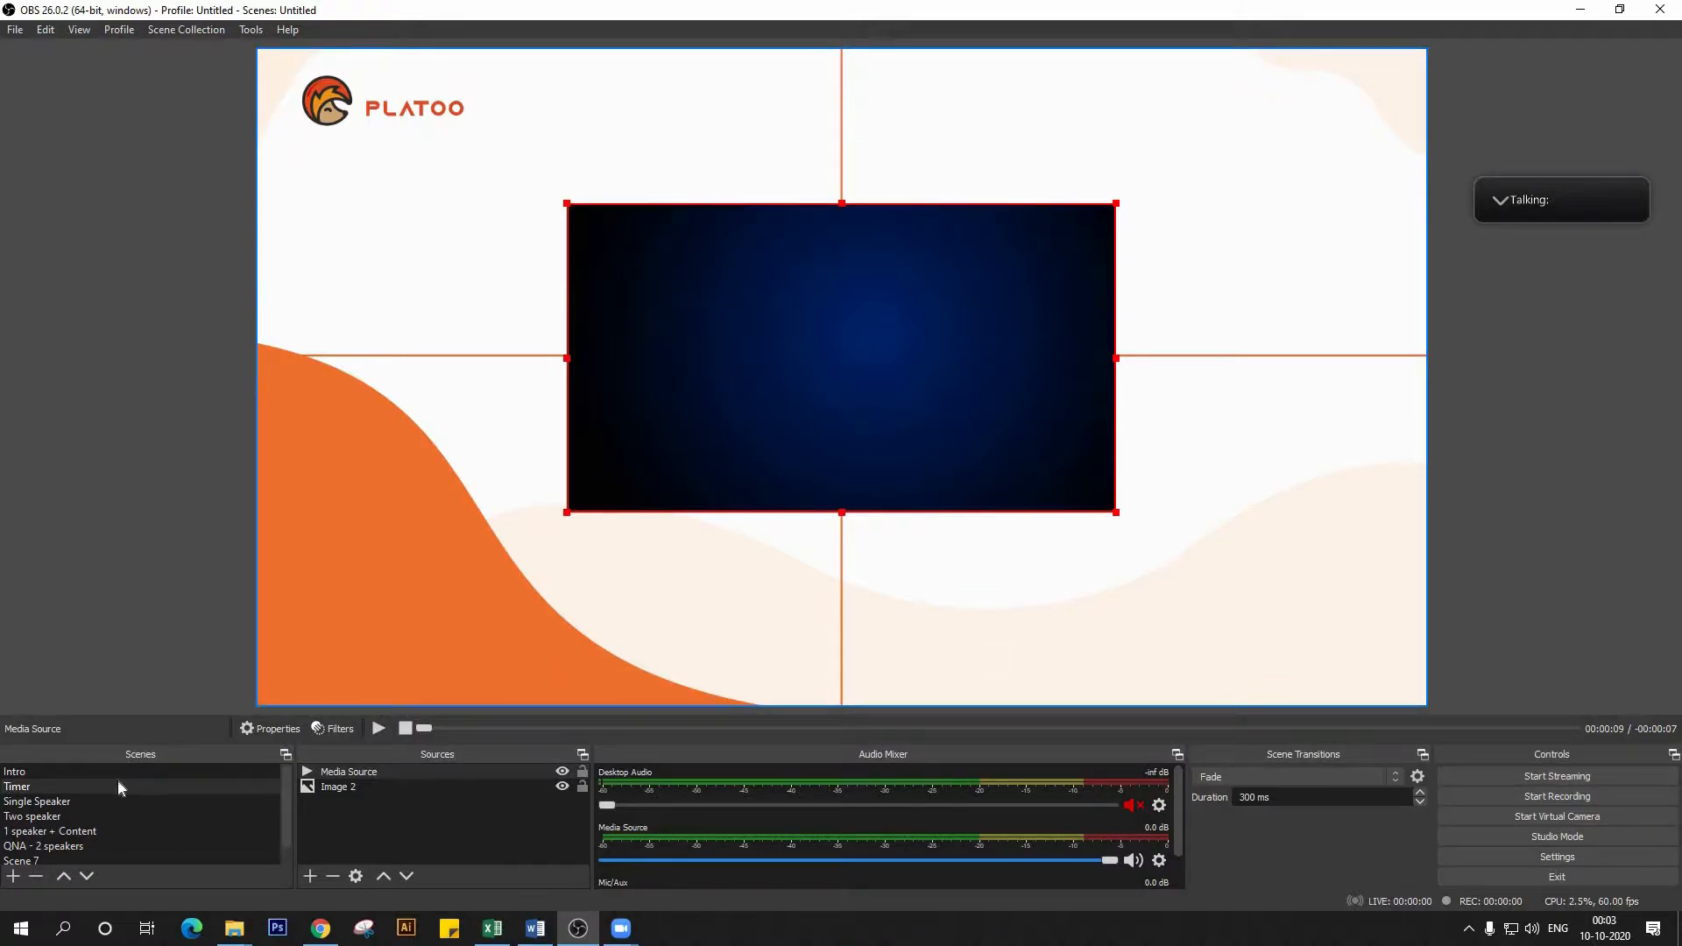
- Show the Single Speaker scene, bring up the full Zoom meeting window to view the participants, and return to OBS
click(45, 801)
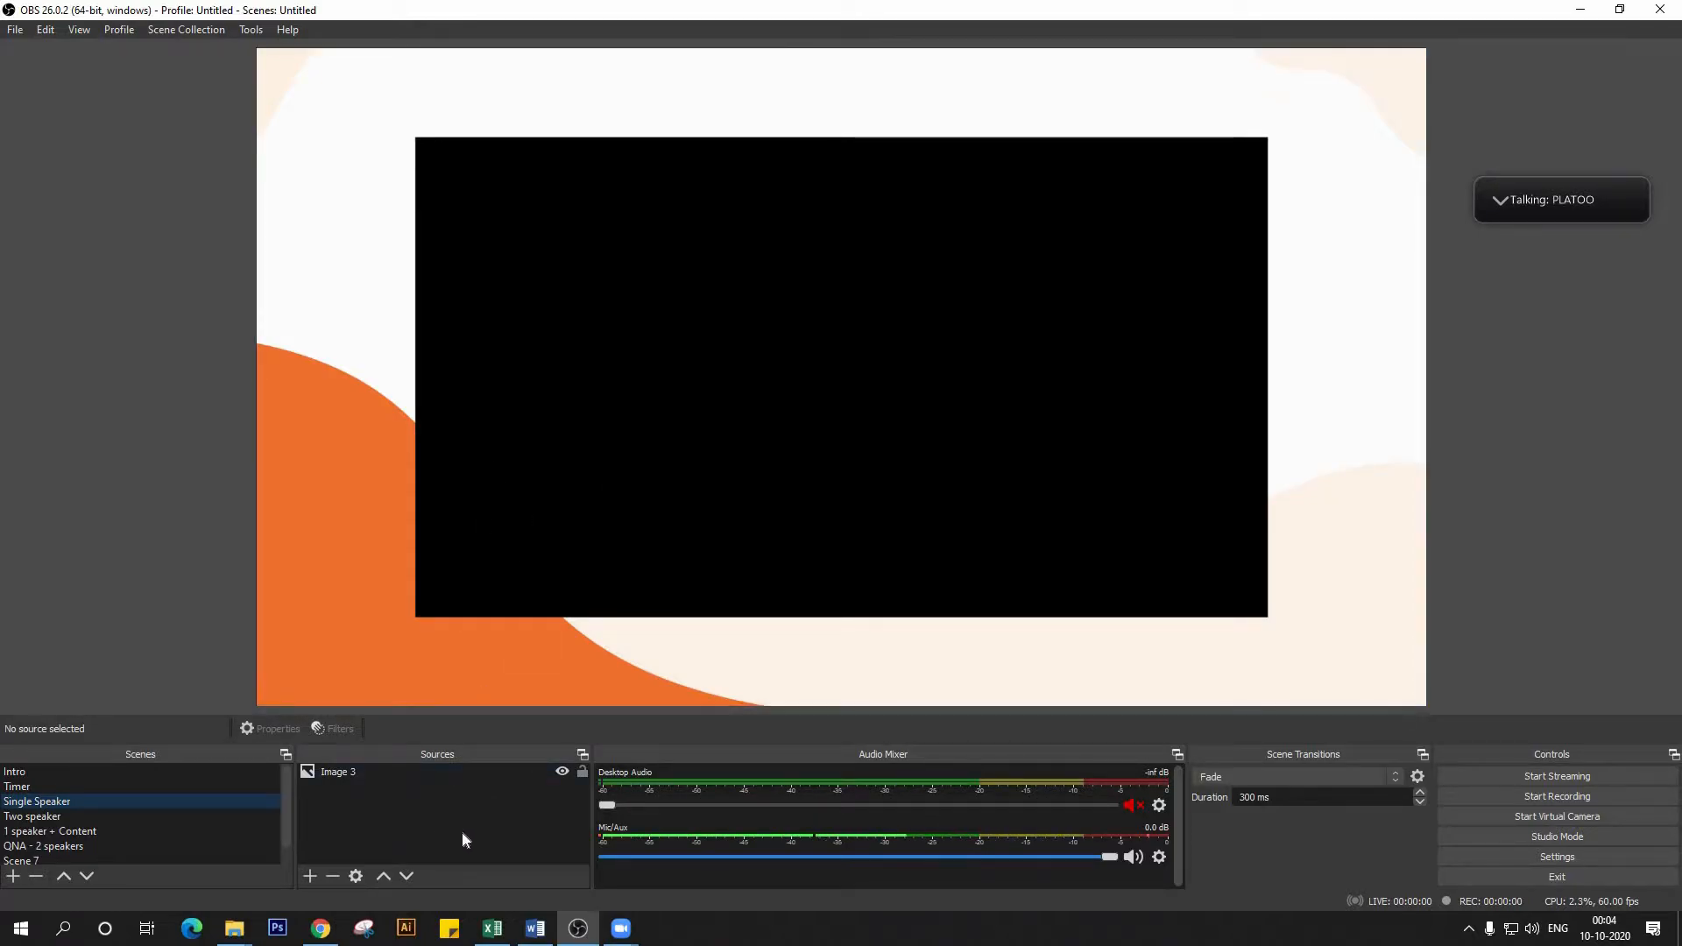
mouse_move(620, 942)
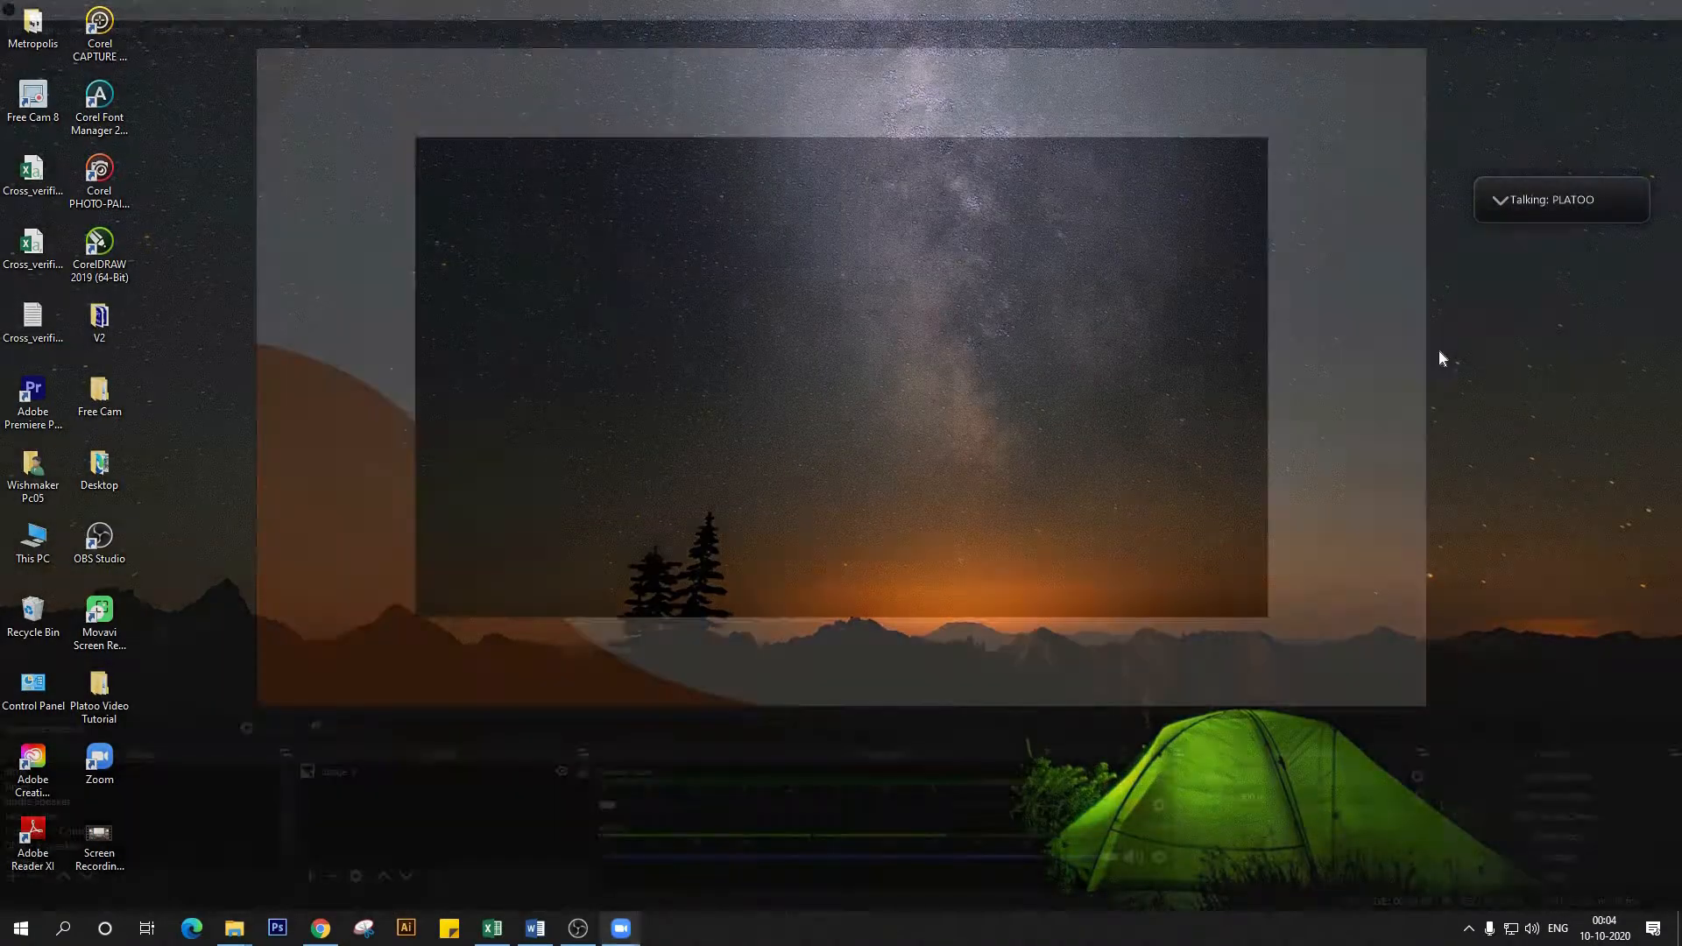
mouse_move(1541, 193)
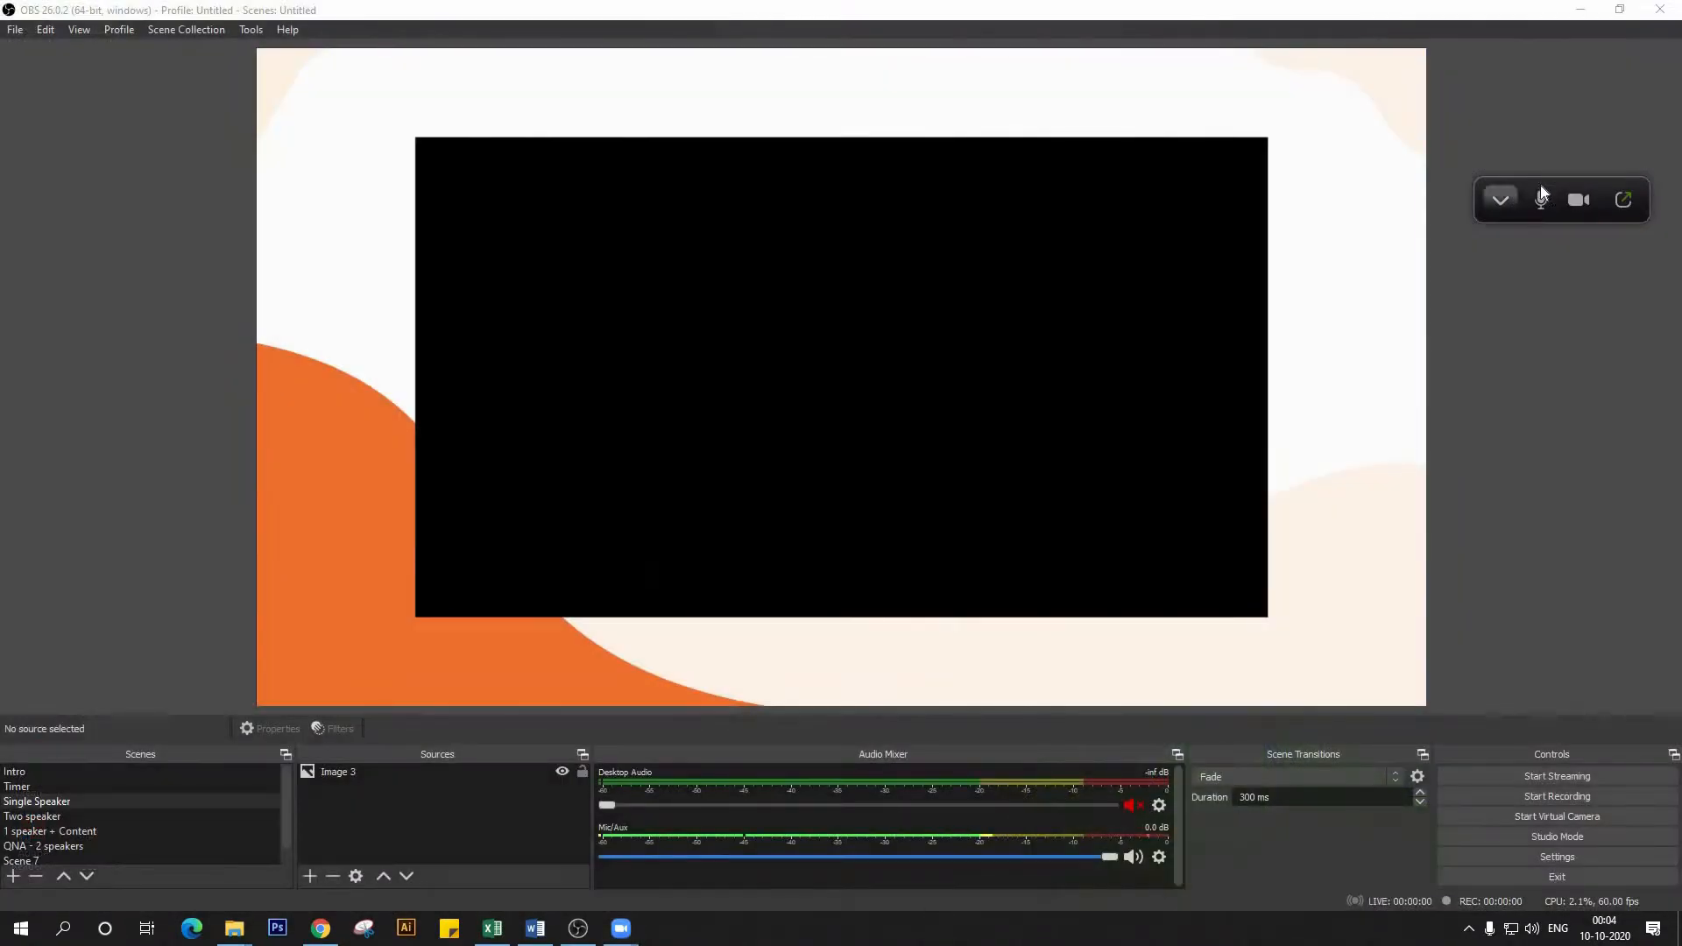
click(1618, 200)
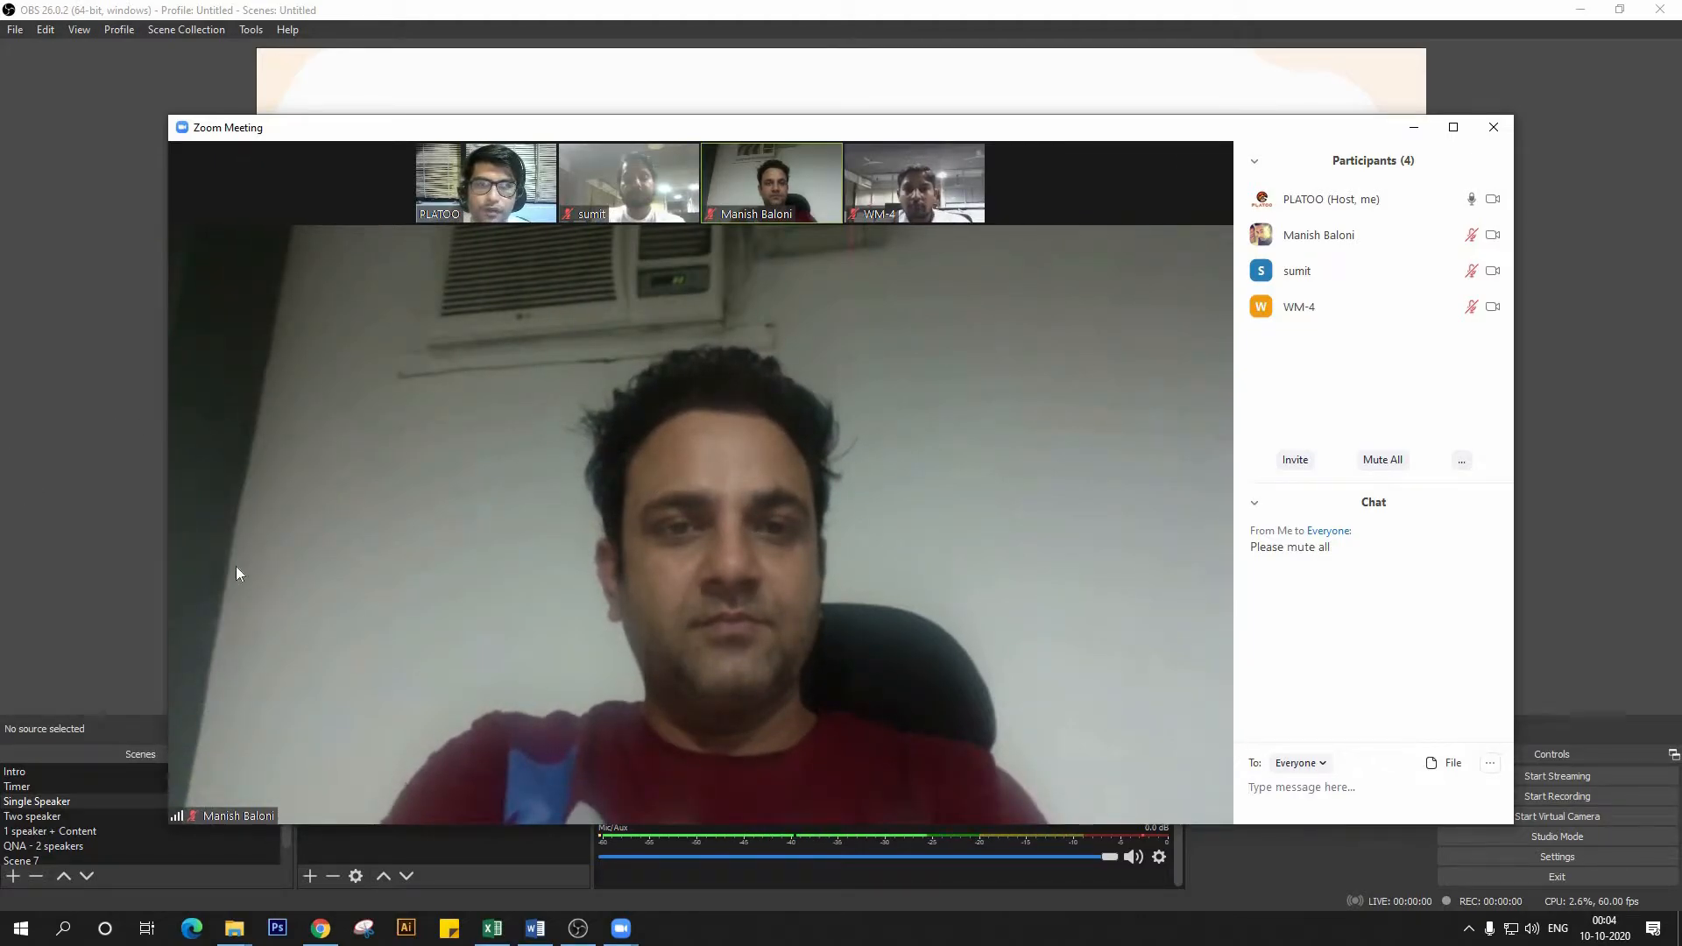
click(72, 484)
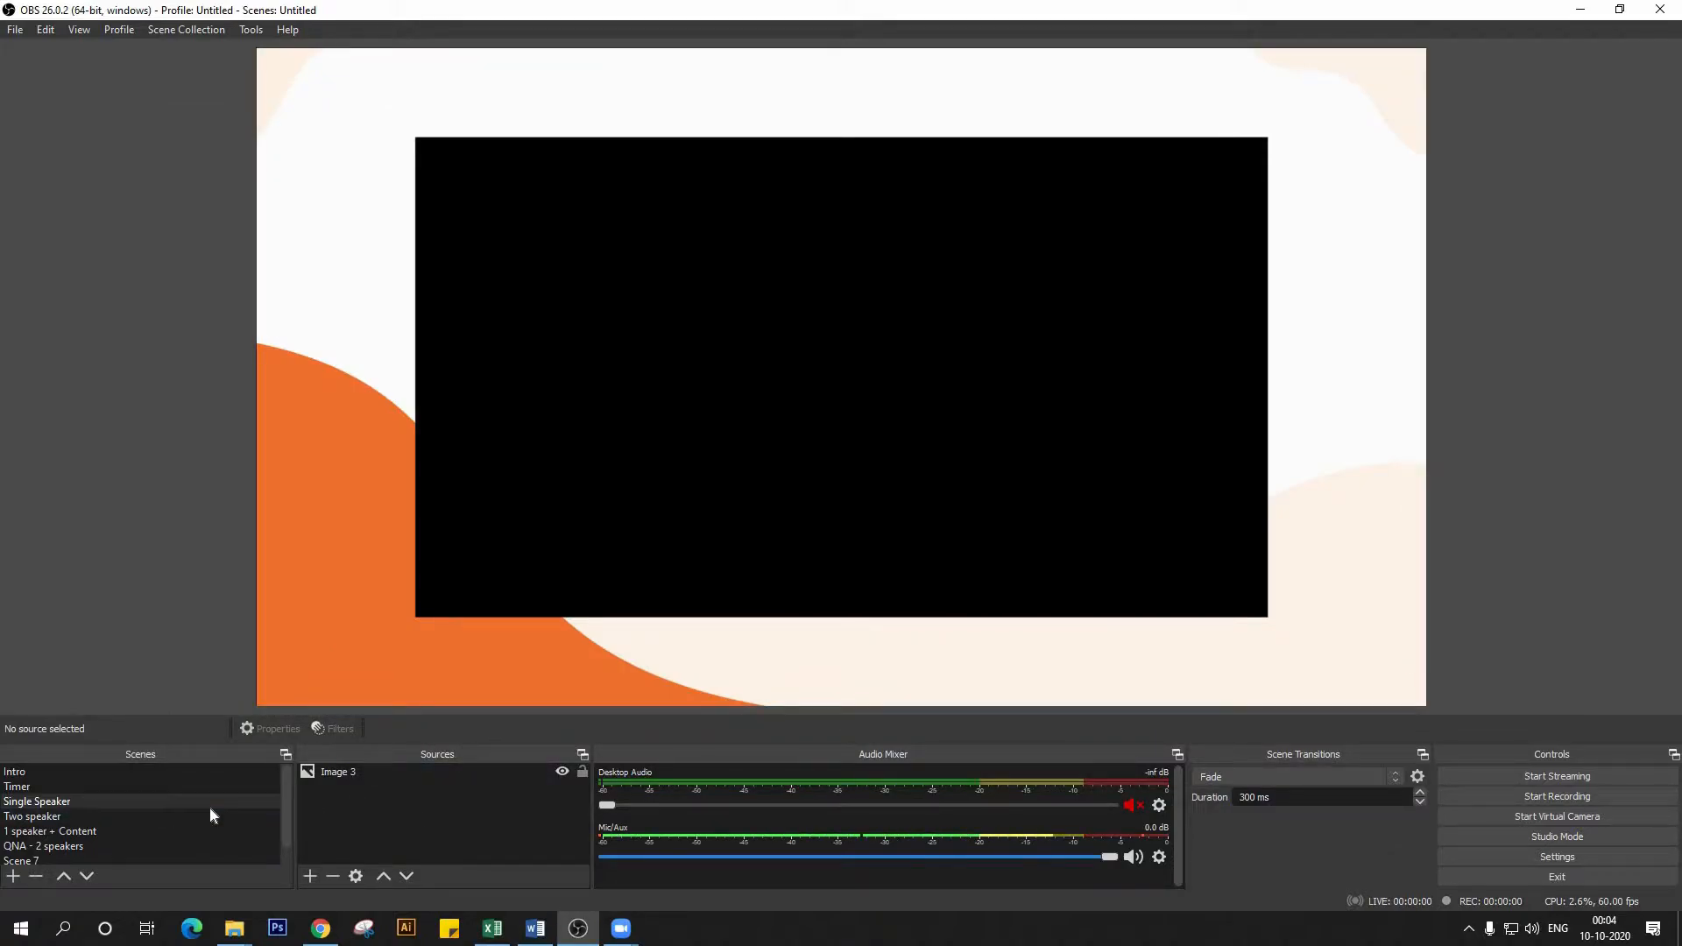
- Add a new Window Capture source with the default name to the Single Speaker scene, capturing the [Zoom.exe]: Zoom Meeting window
click(310, 875)
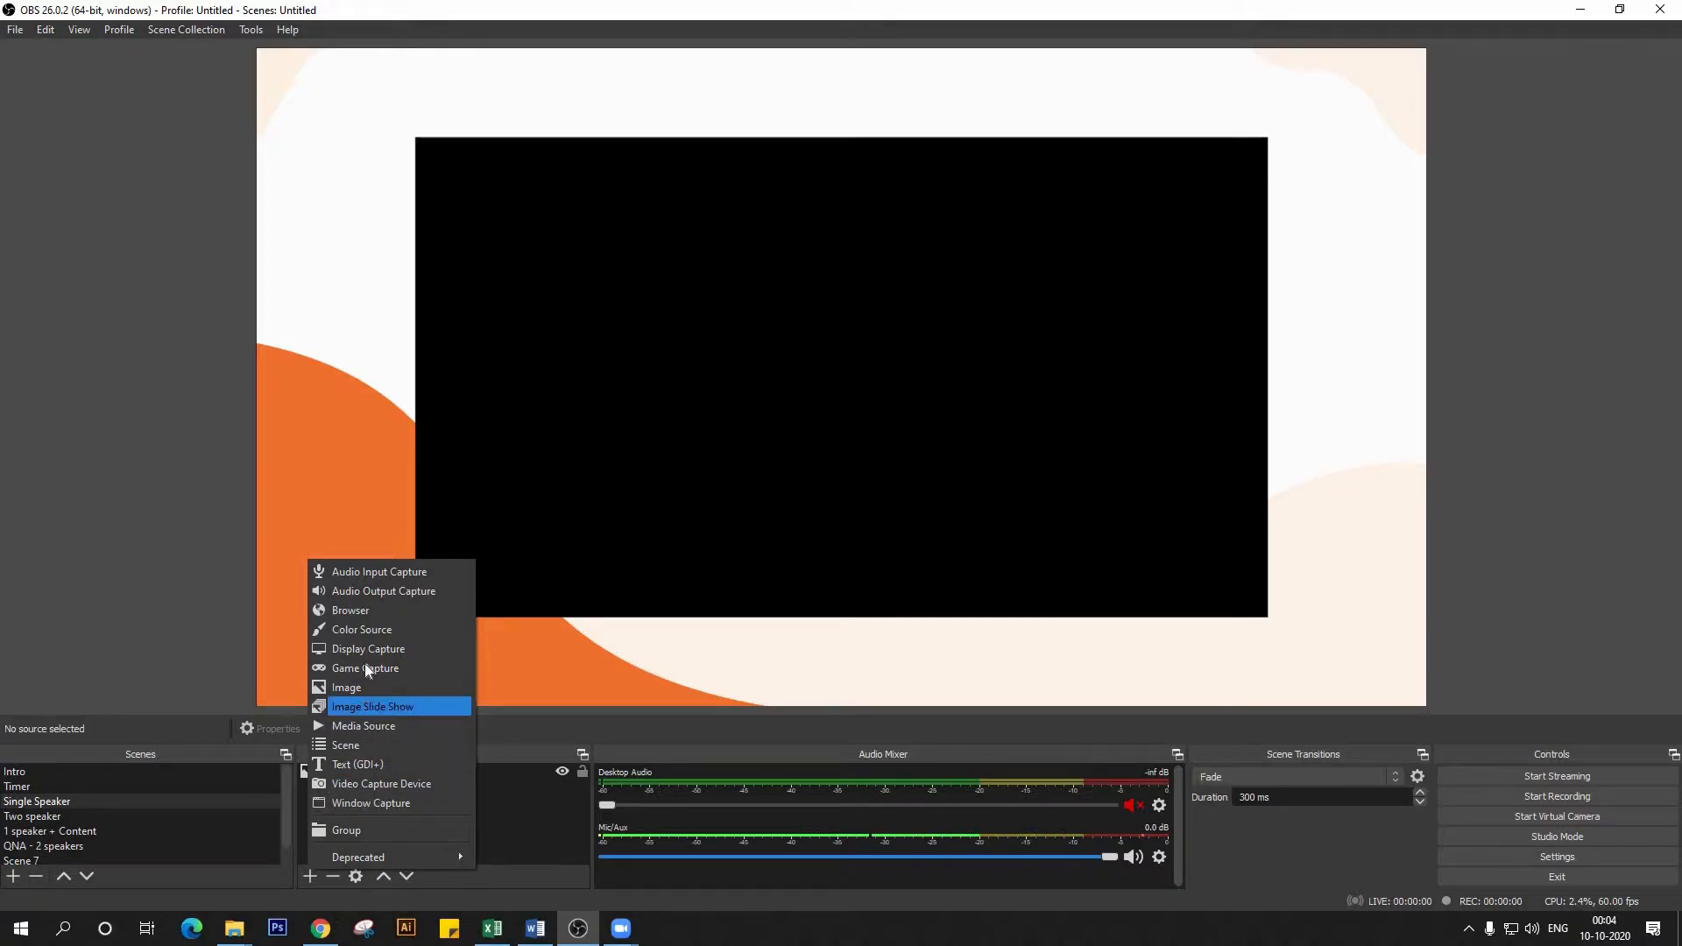
click(428, 804)
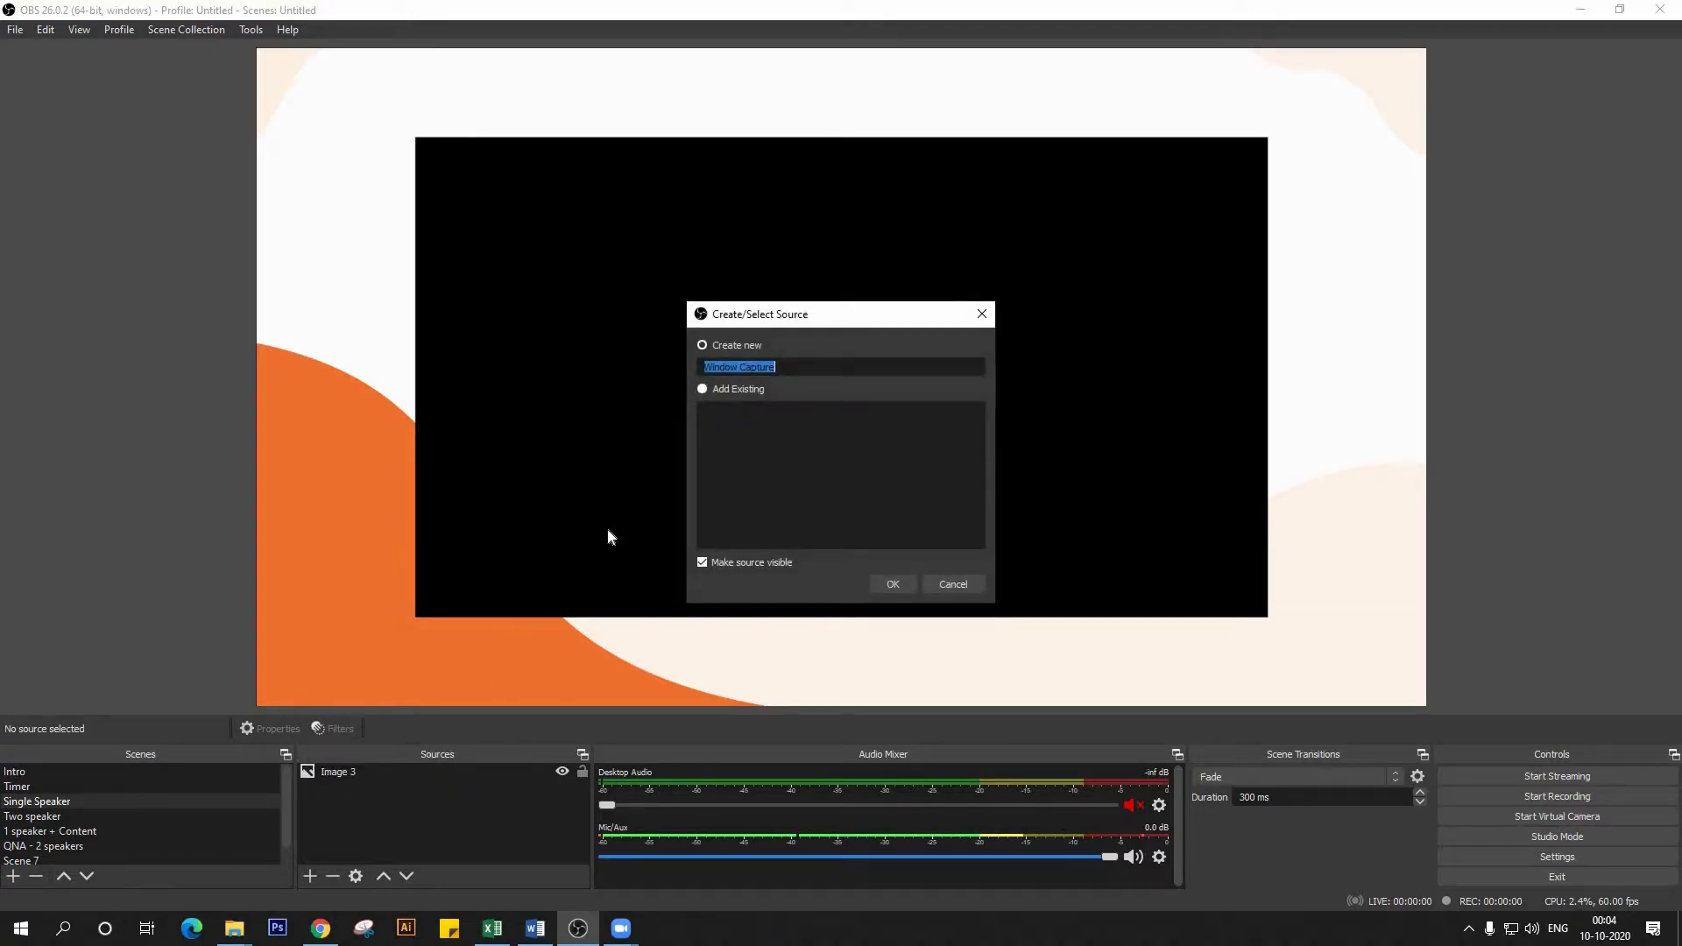
click(883, 585)
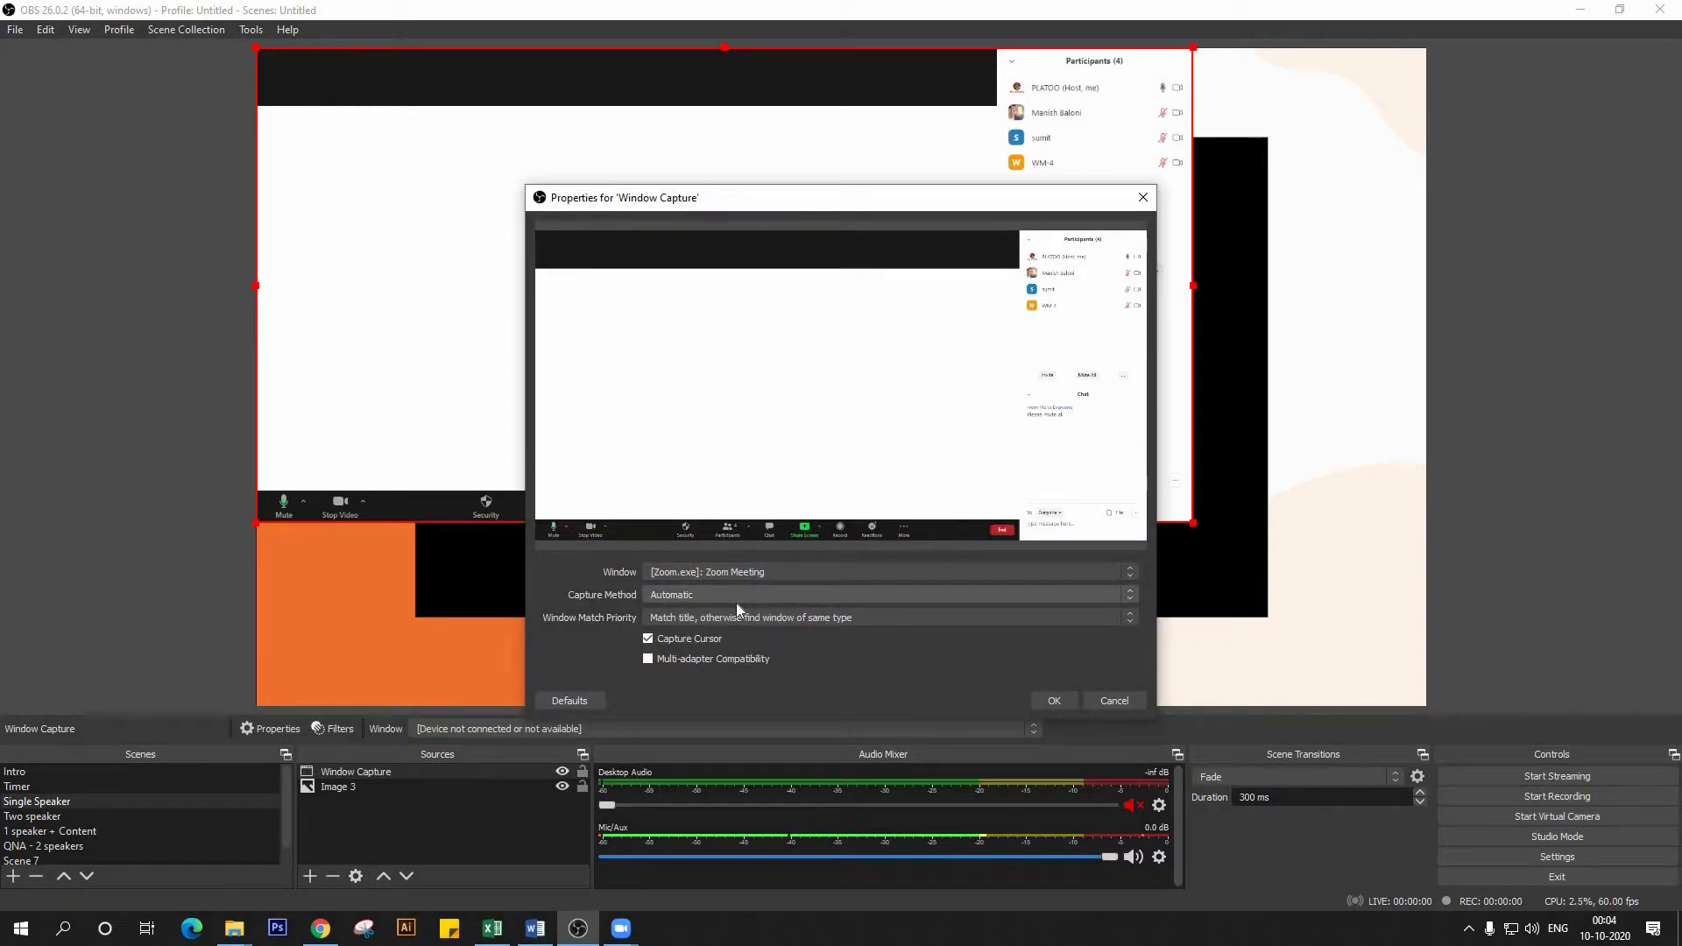
click(769, 577)
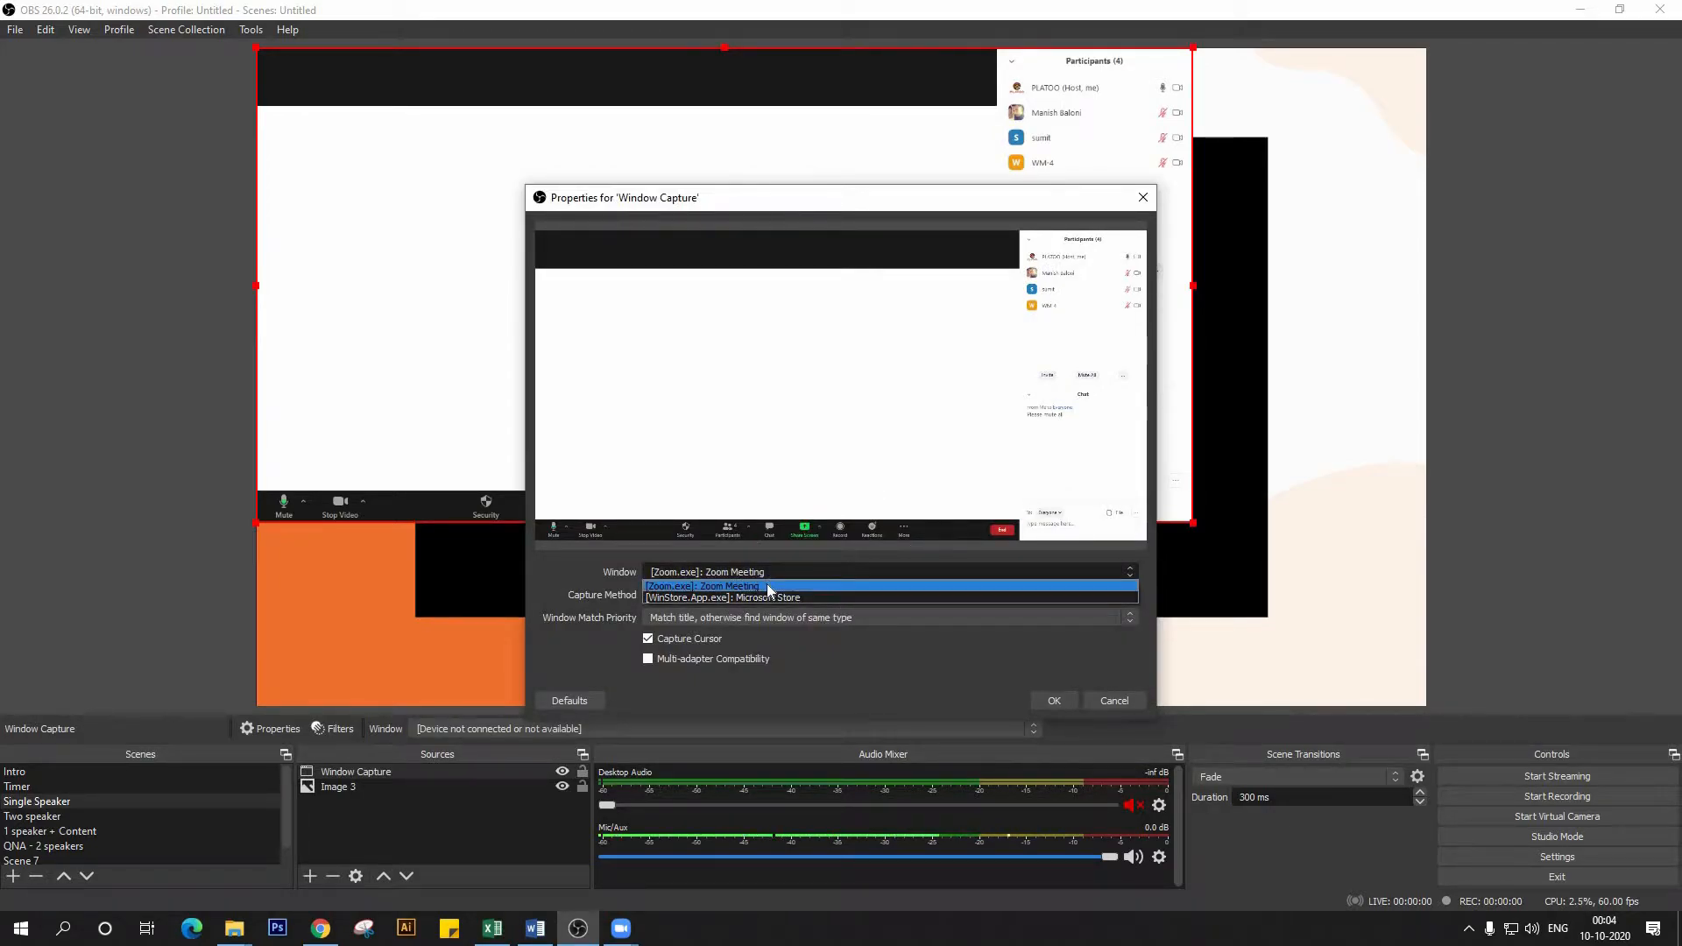
click(694, 586)
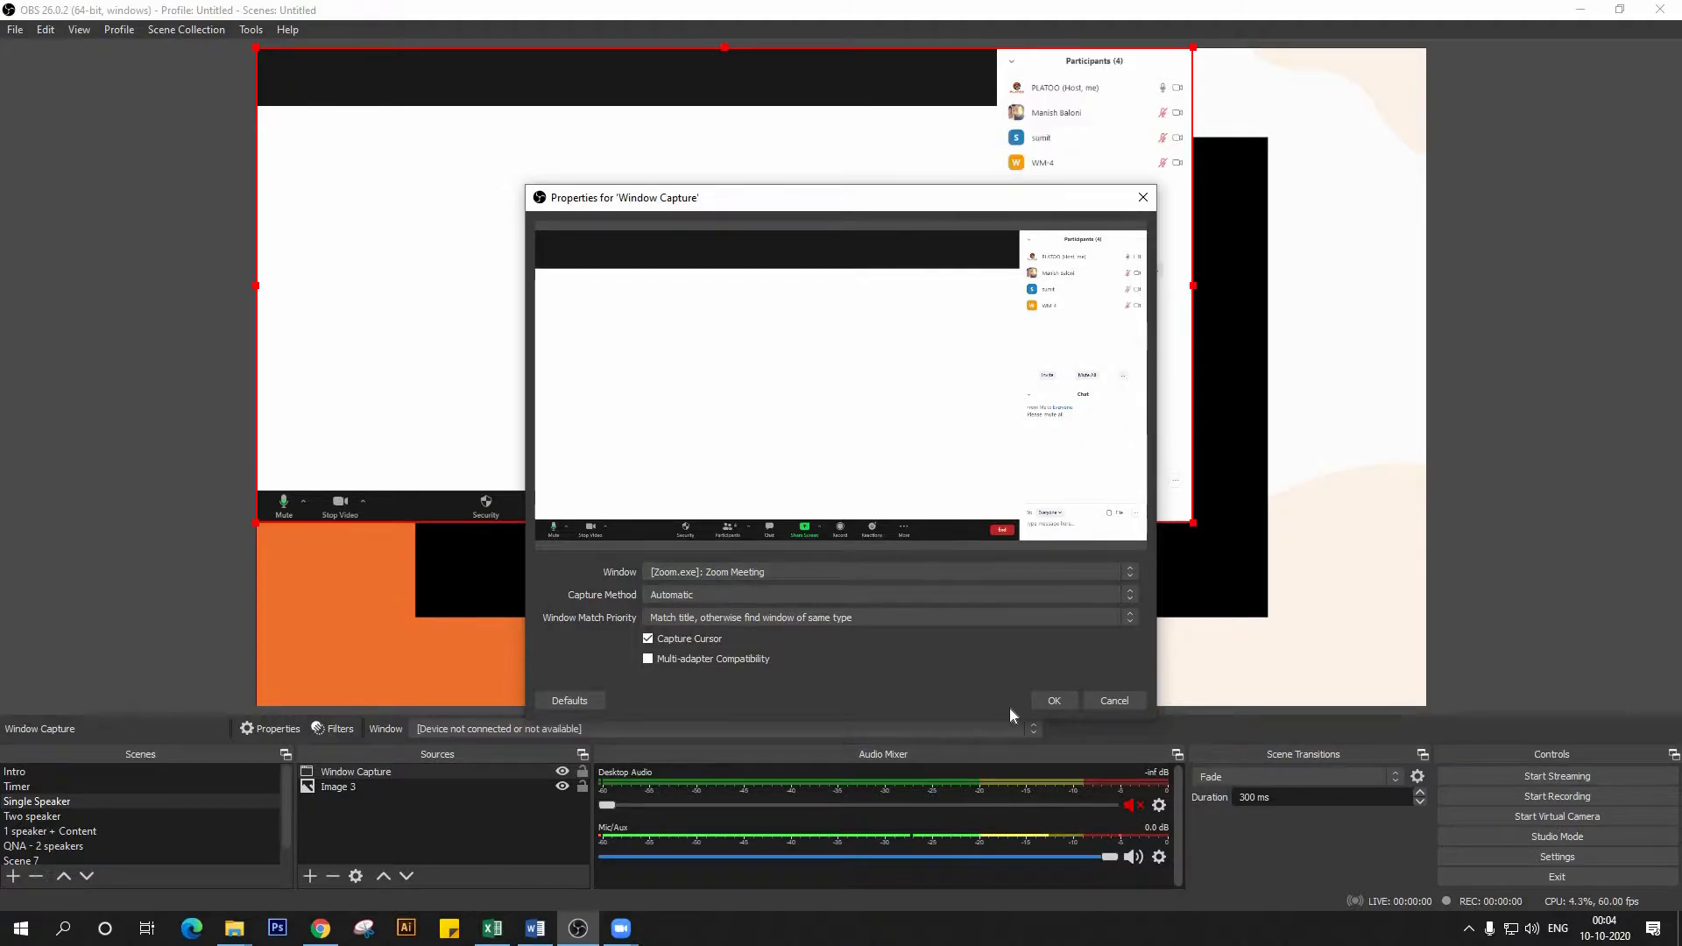
click(1039, 706)
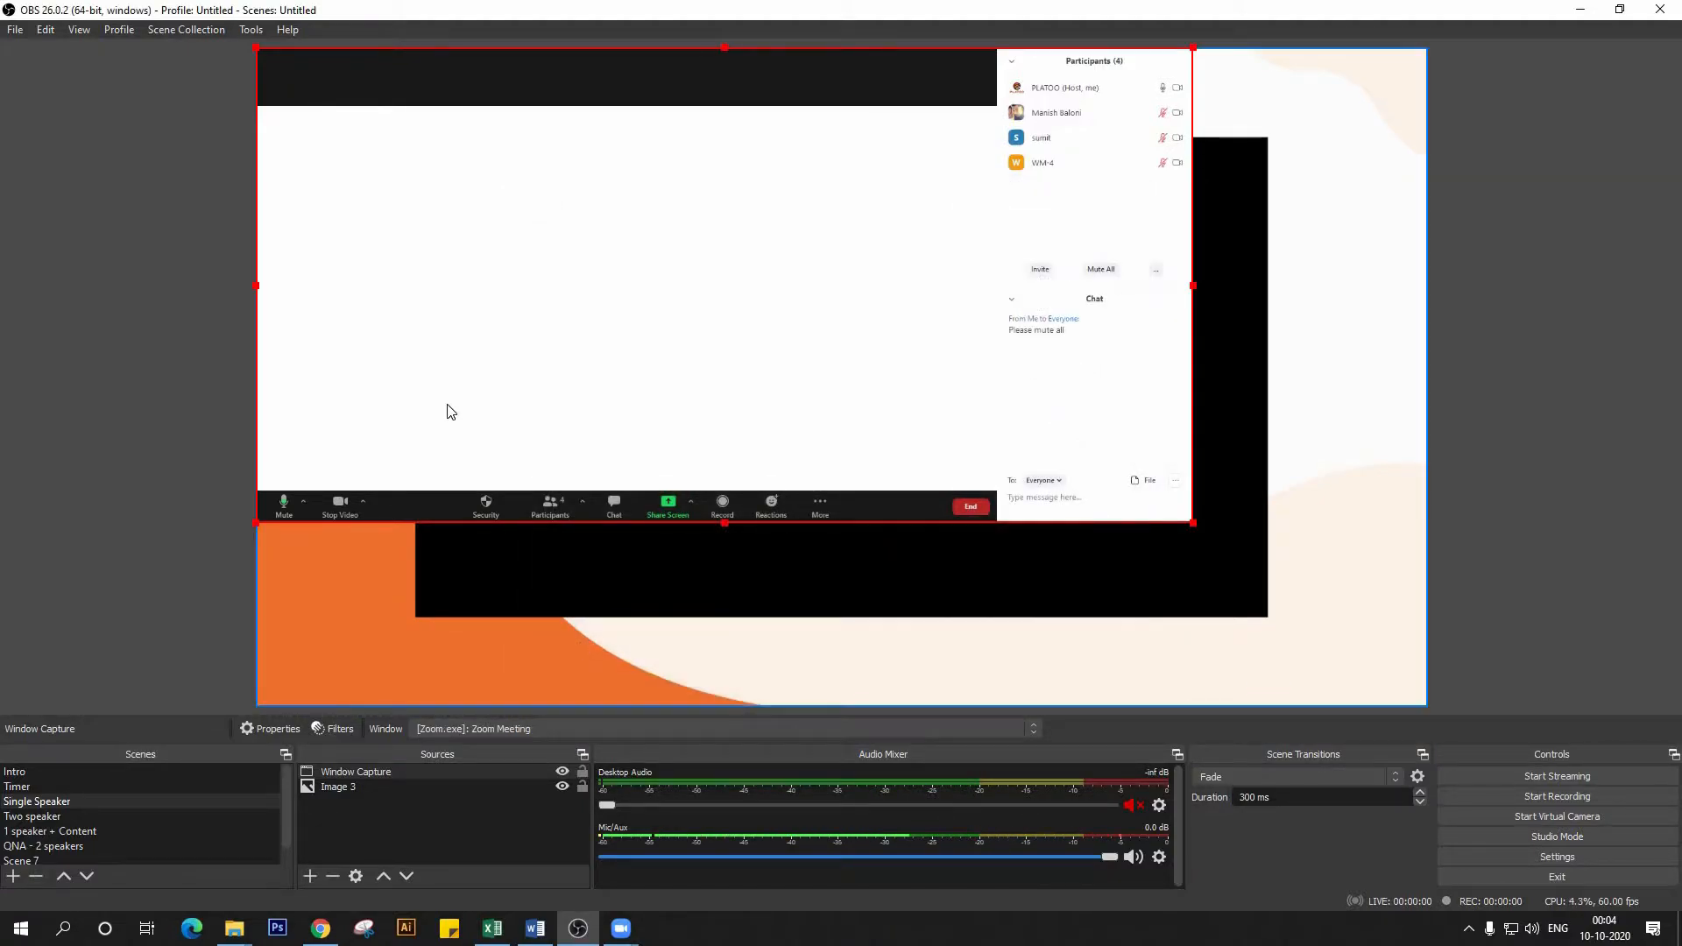
- Move and resize the Zoom window capture to fill the black frame of the Single Speaker template
drag(740, 375, 758, 418)
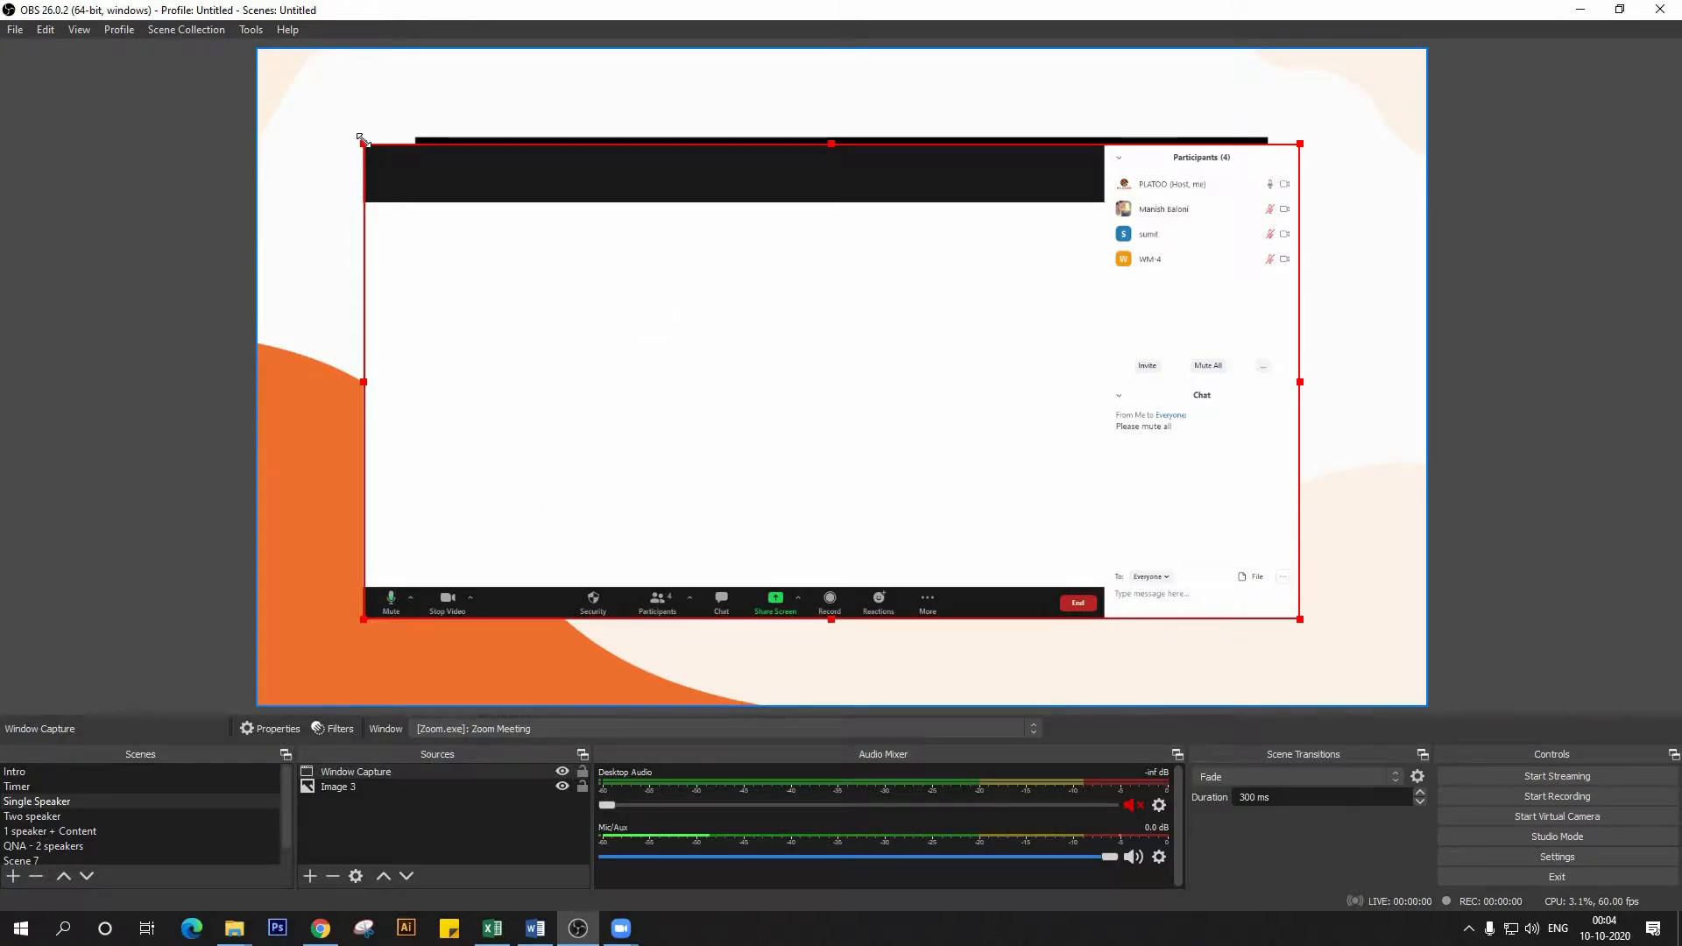
drag(361, 139, 415, 137)
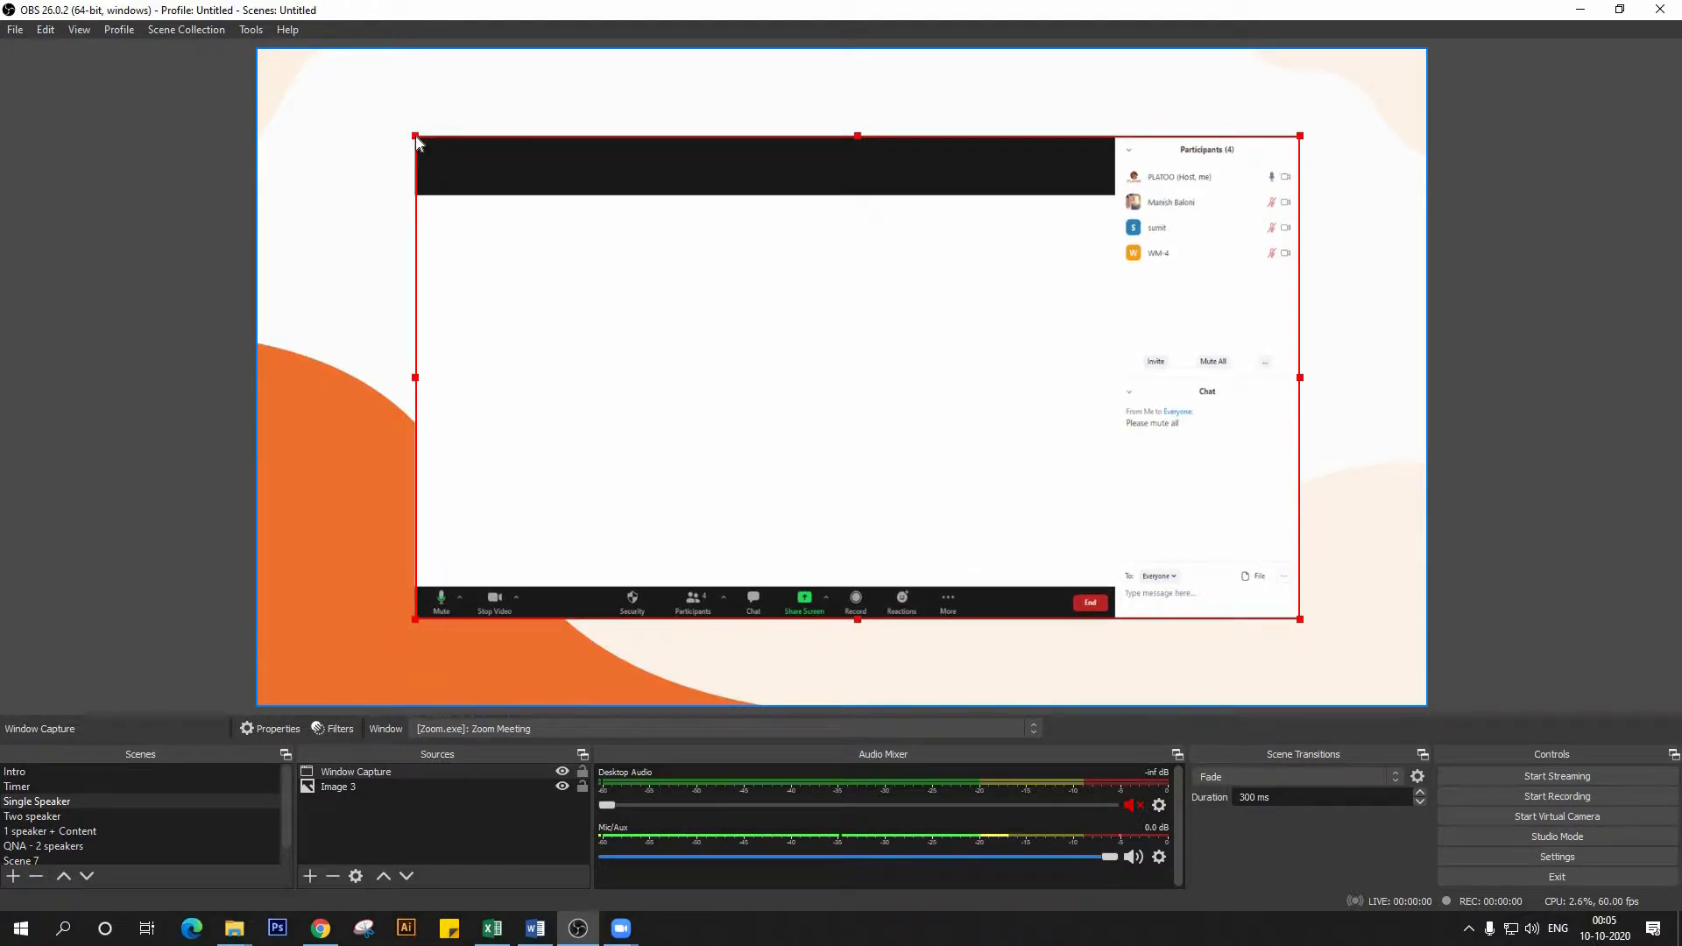
drag(1185, 592, 1270, 618)
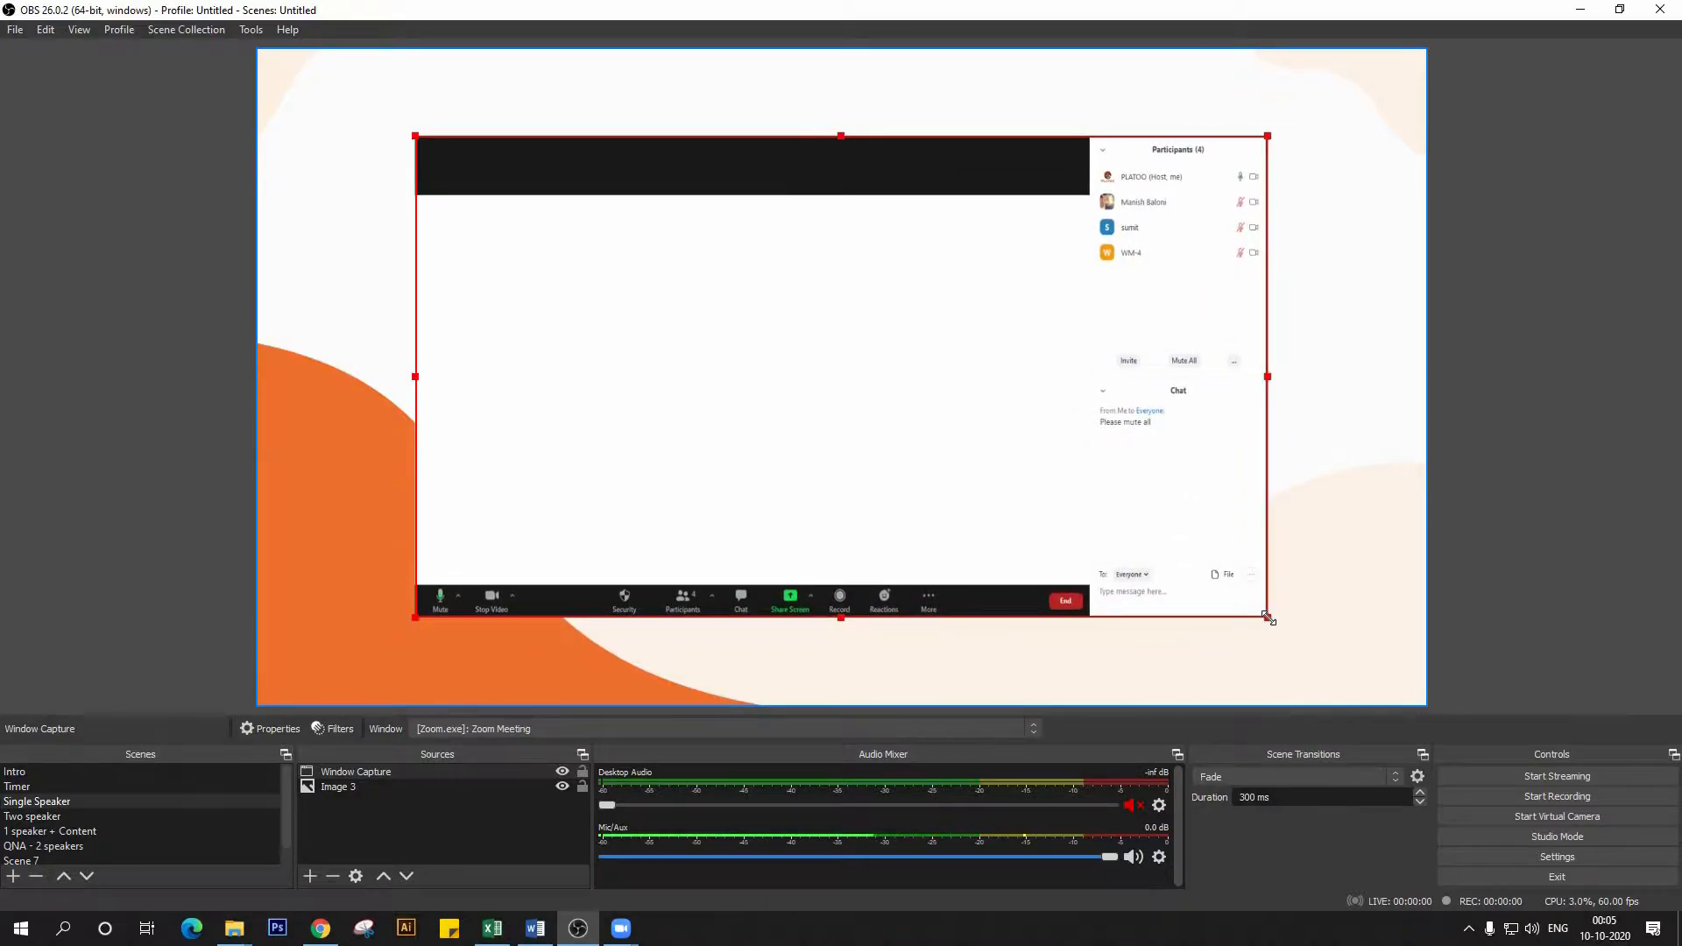
click(1395, 441)
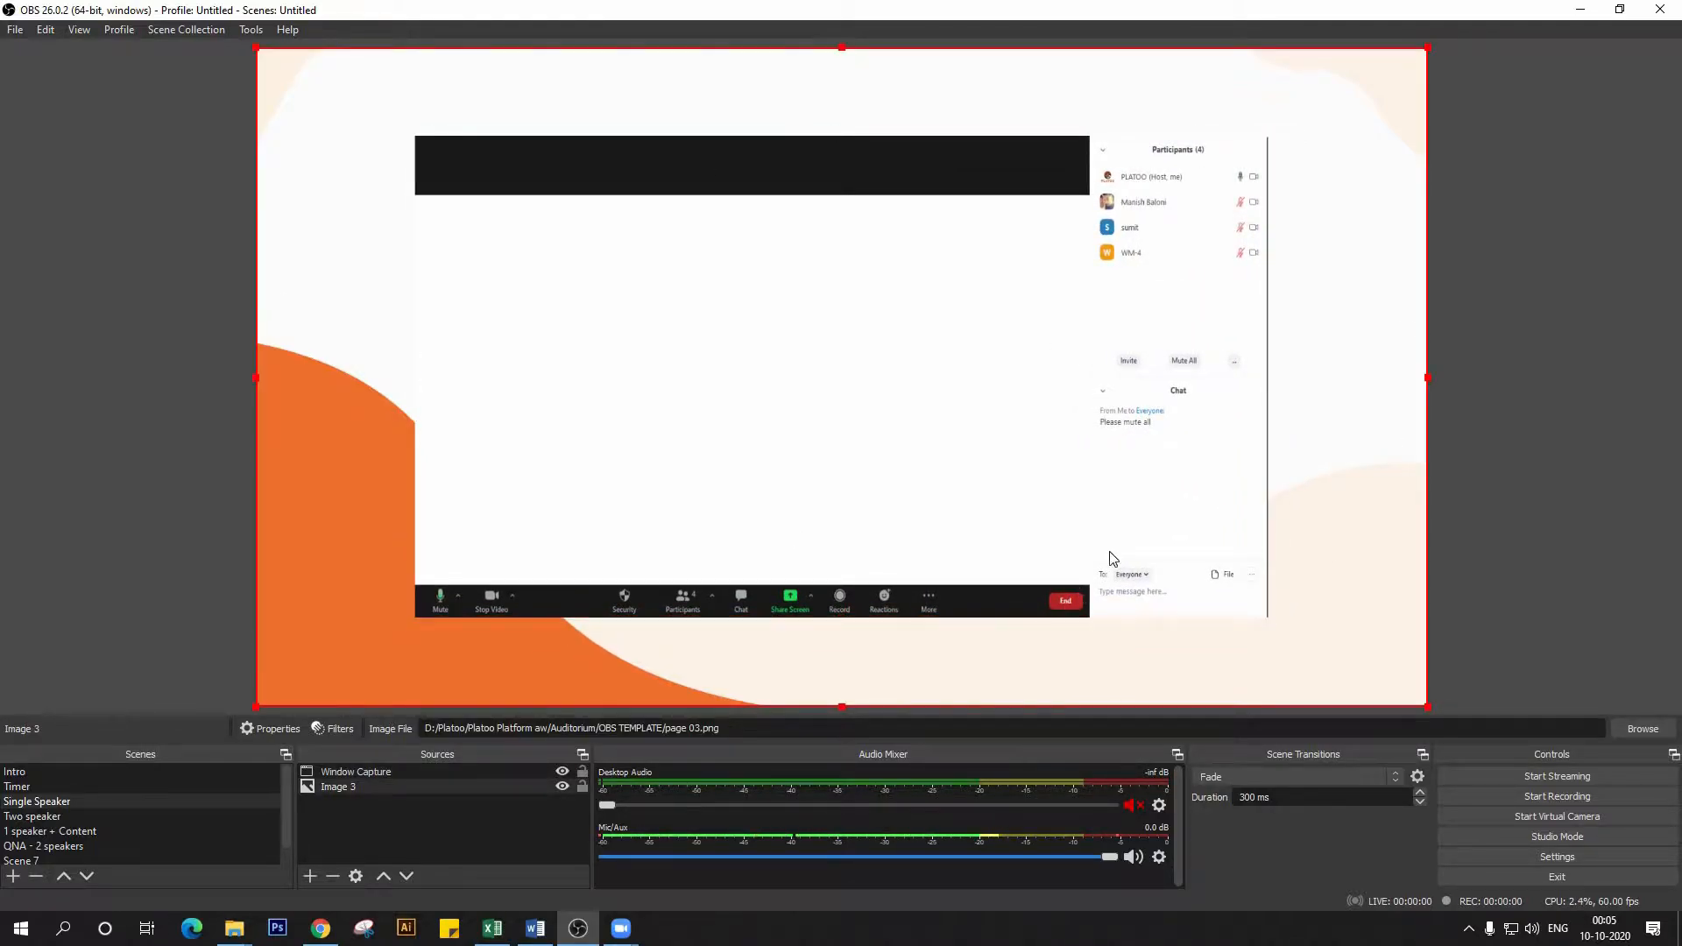
click(1247, 611)
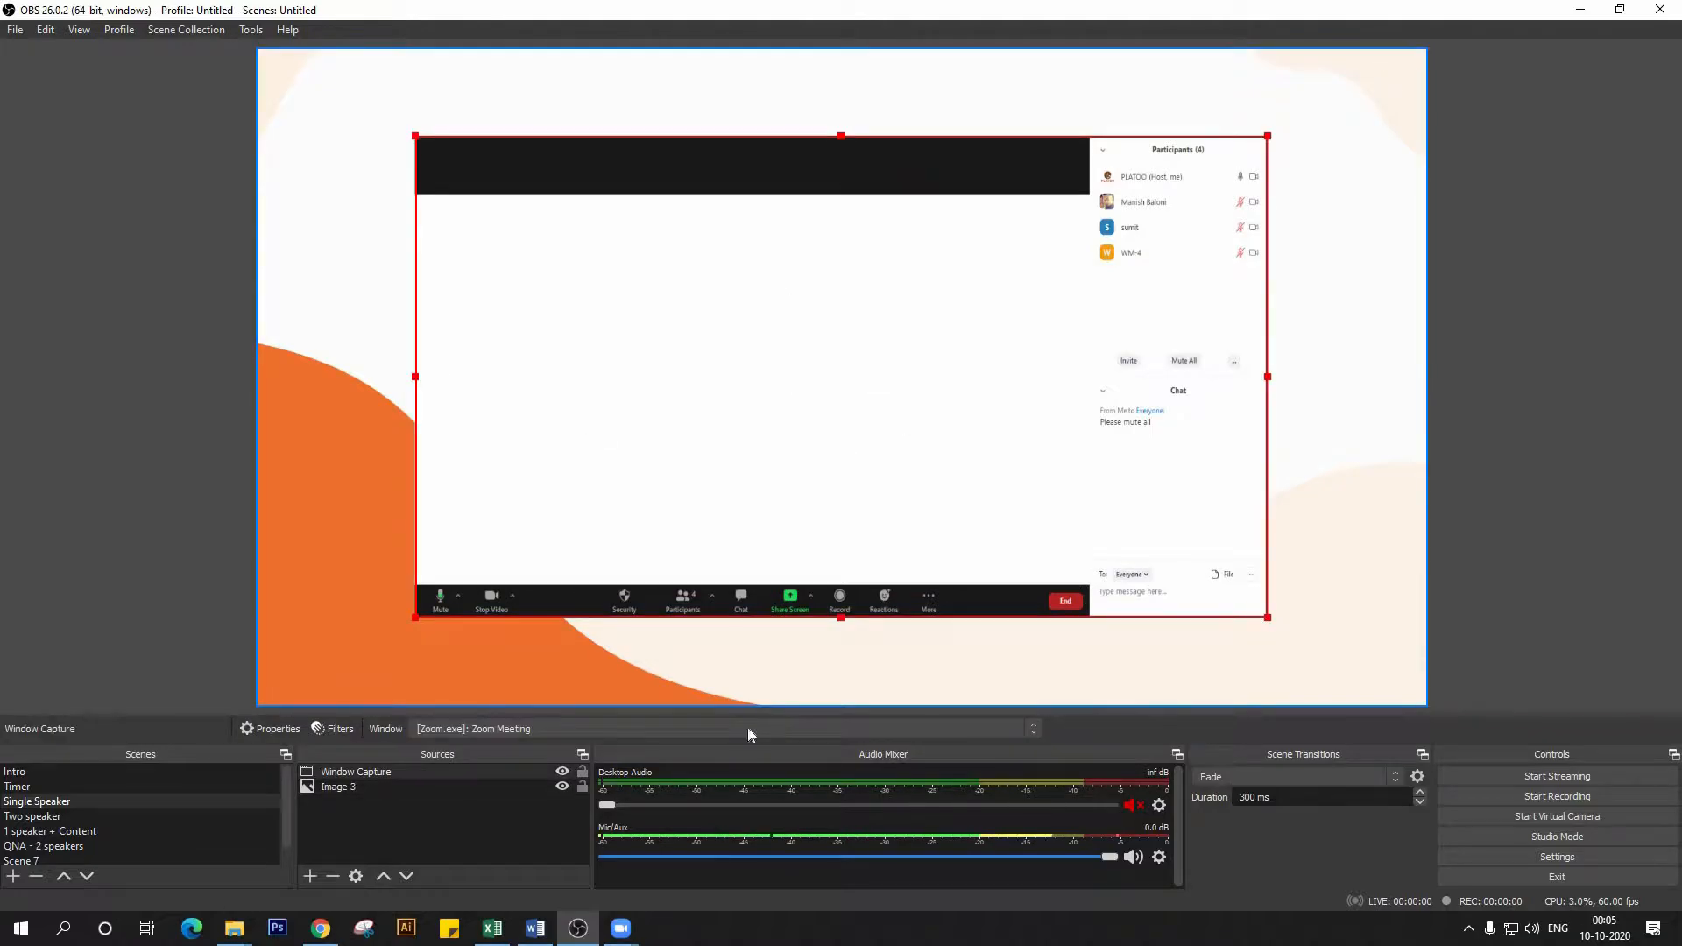
- Bring up the Zoom meeting window to compare its video with the capture, and return to OBS
mouse_move(621, 927)
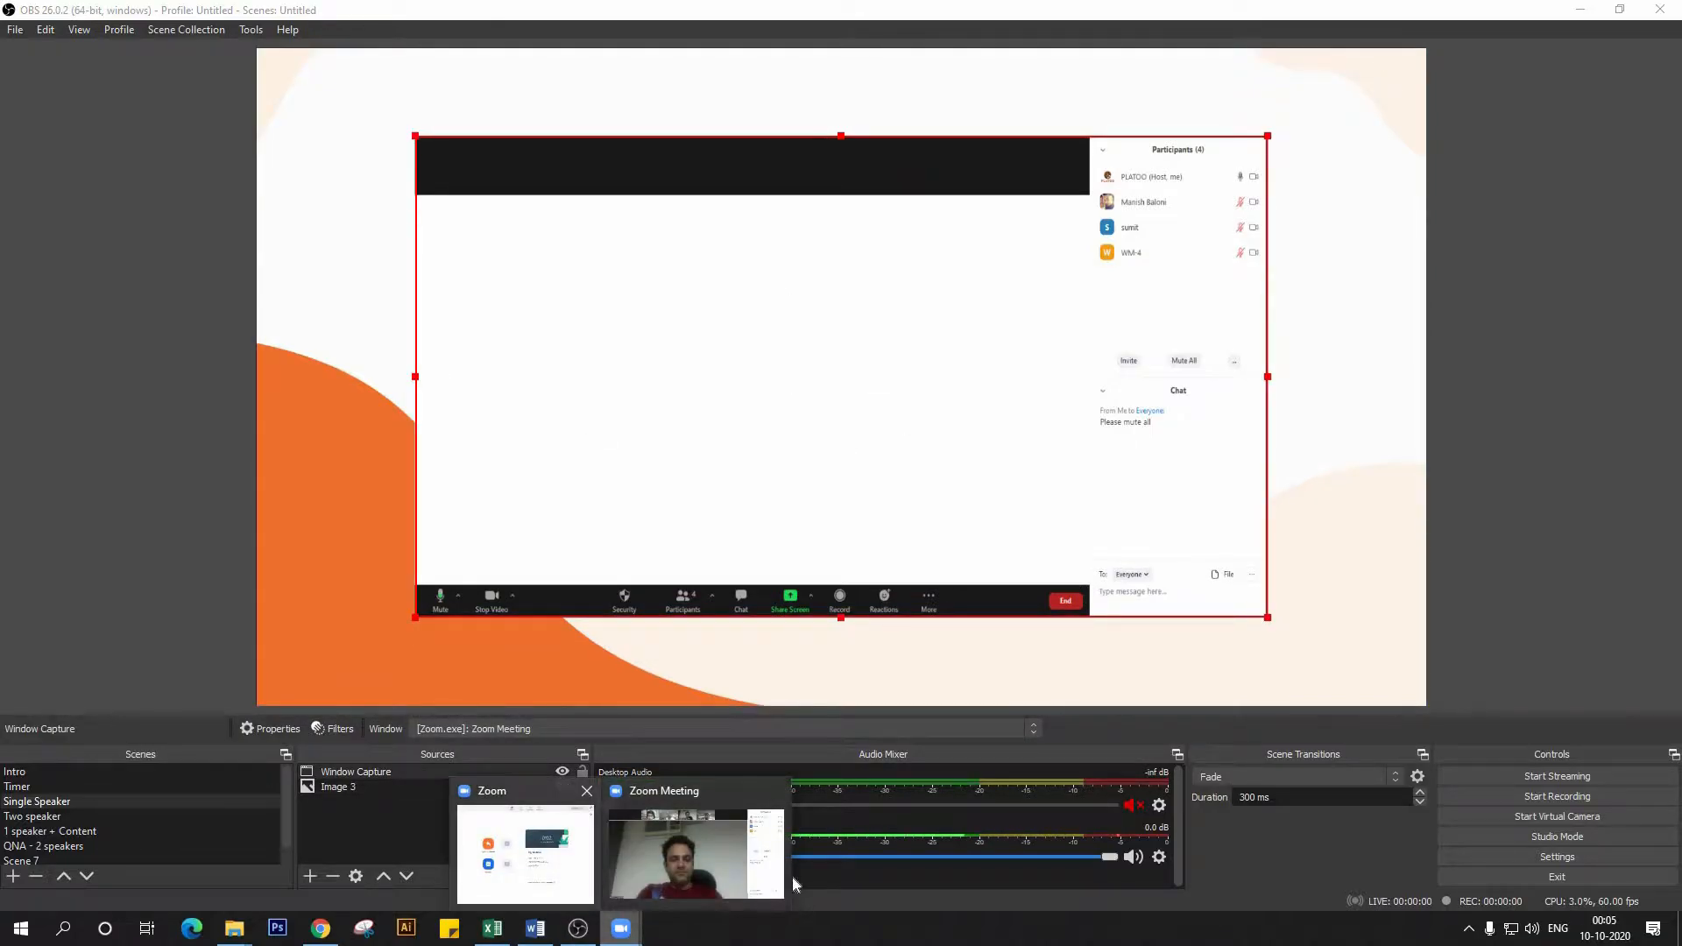
click(715, 865)
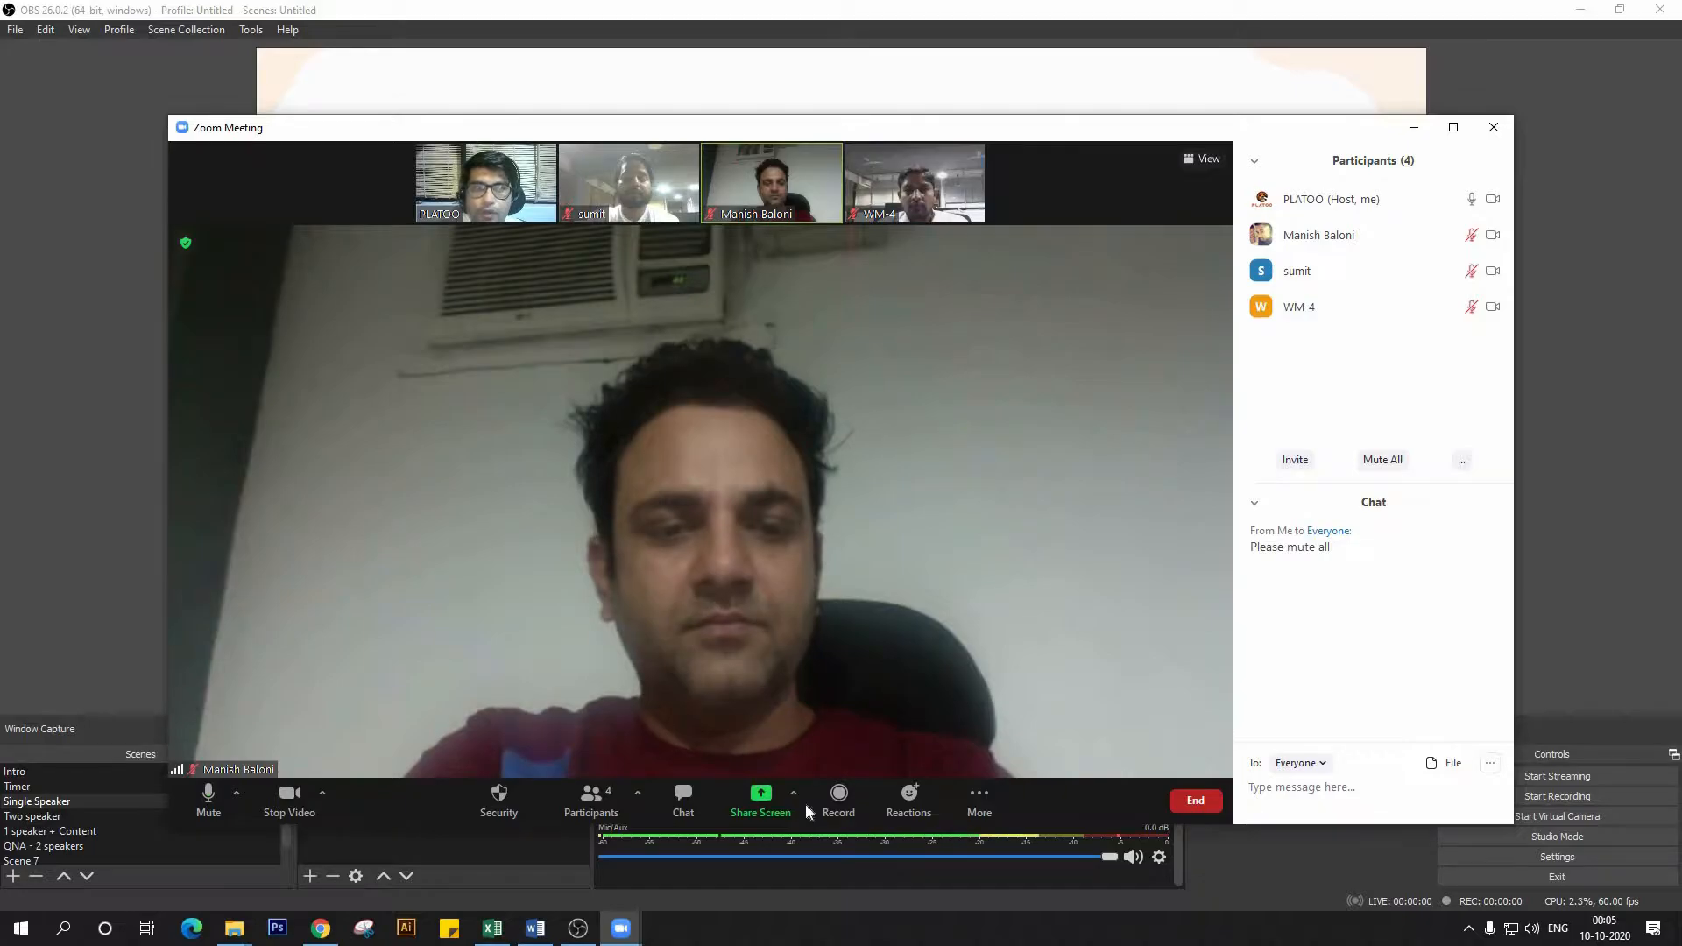
click(578, 928)
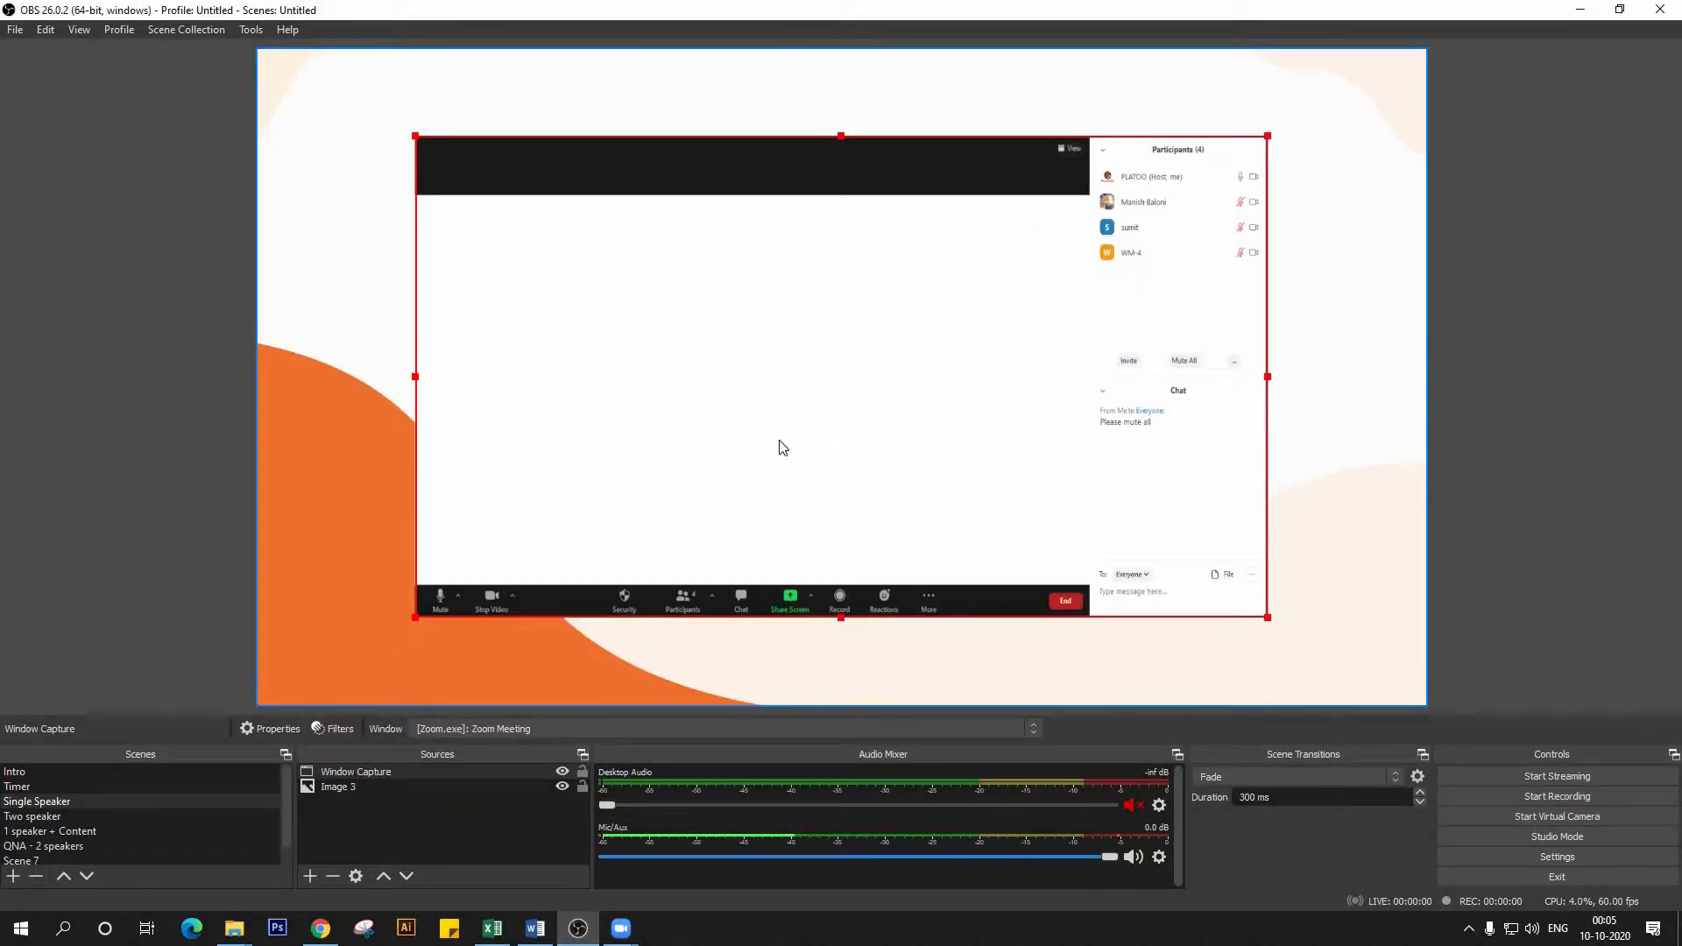
- Show the Two speaker scene and add a new Window Capture source with the default name
click(39, 816)
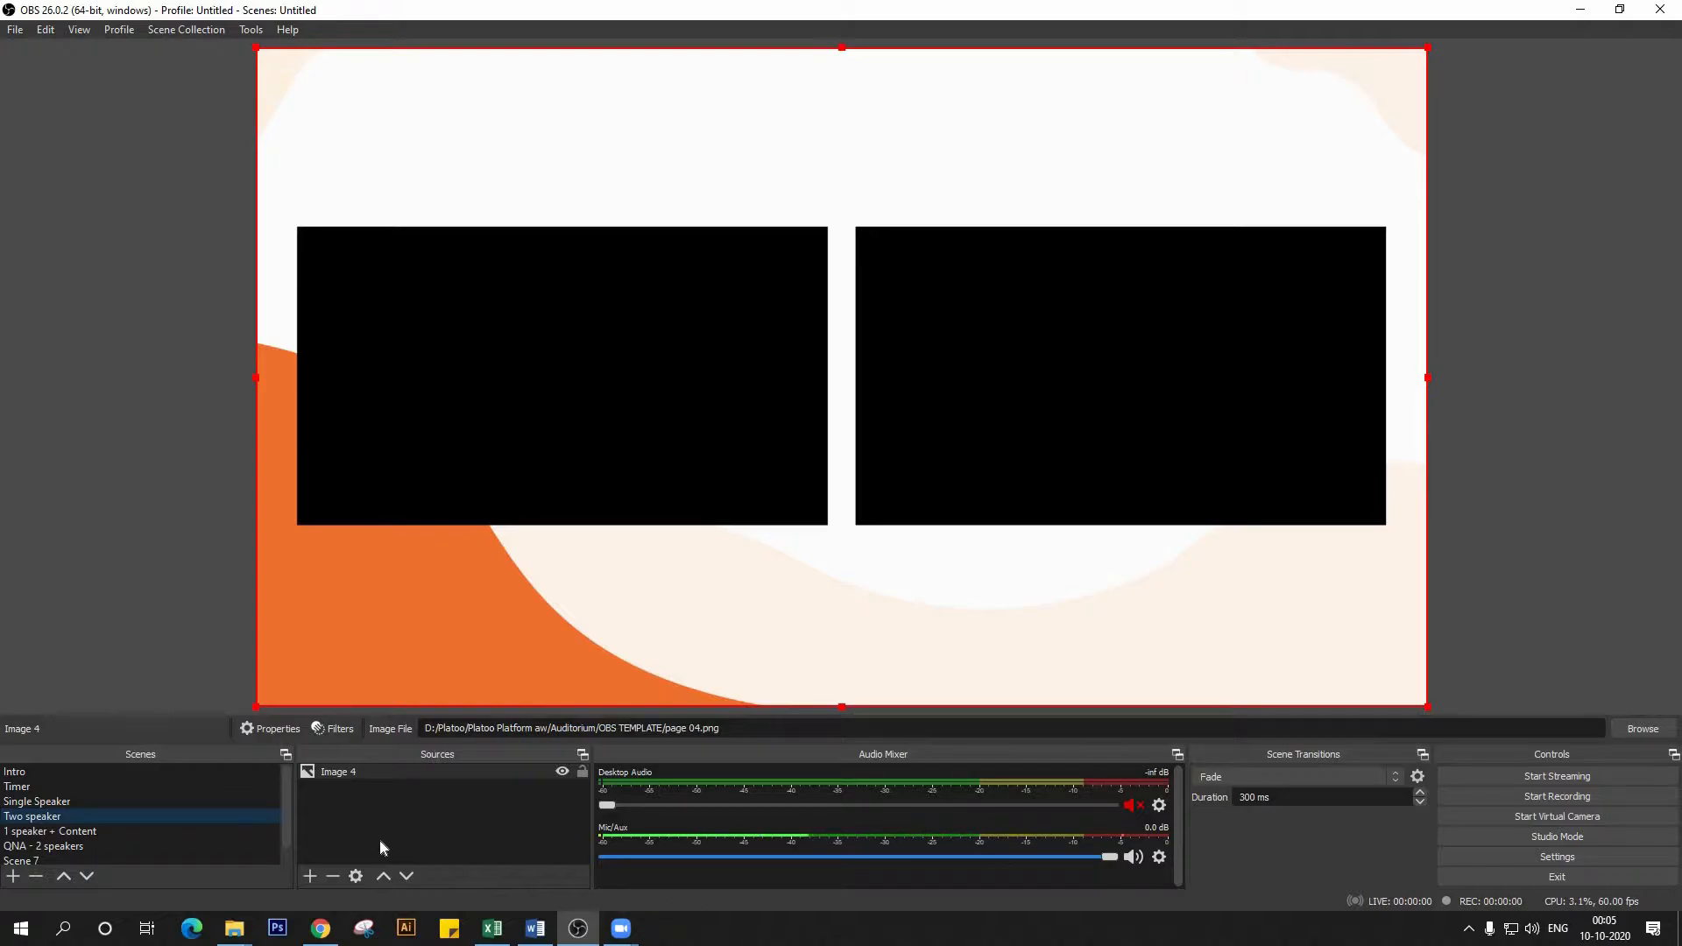
click(313, 872)
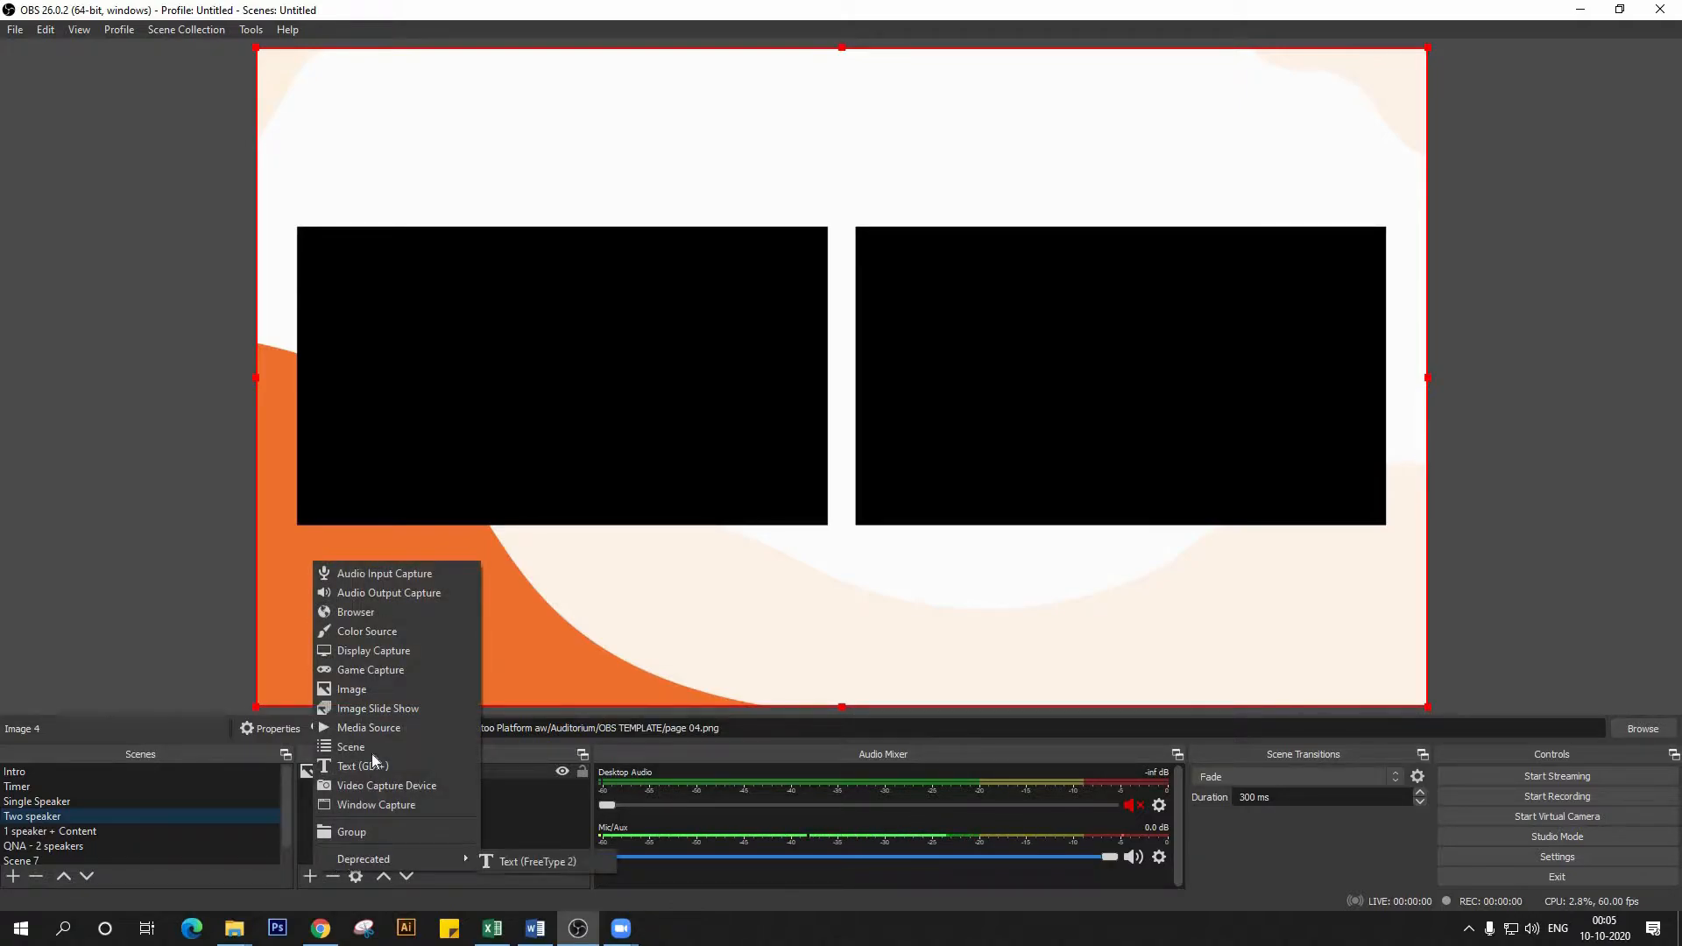
click(380, 810)
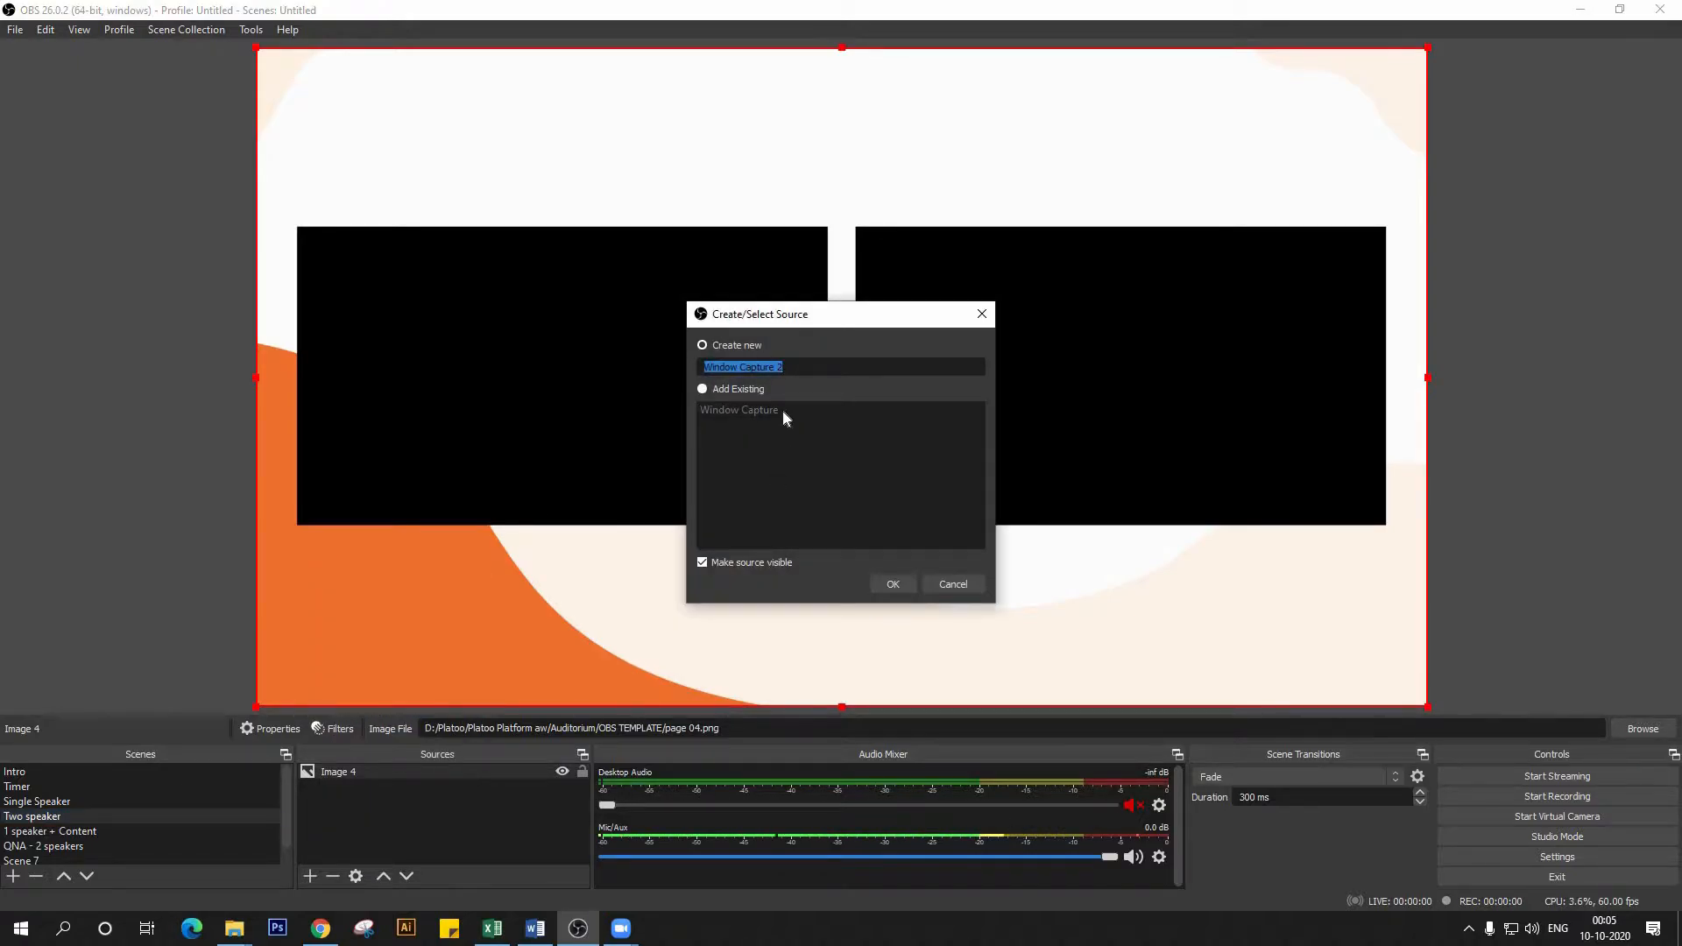
click(906, 591)
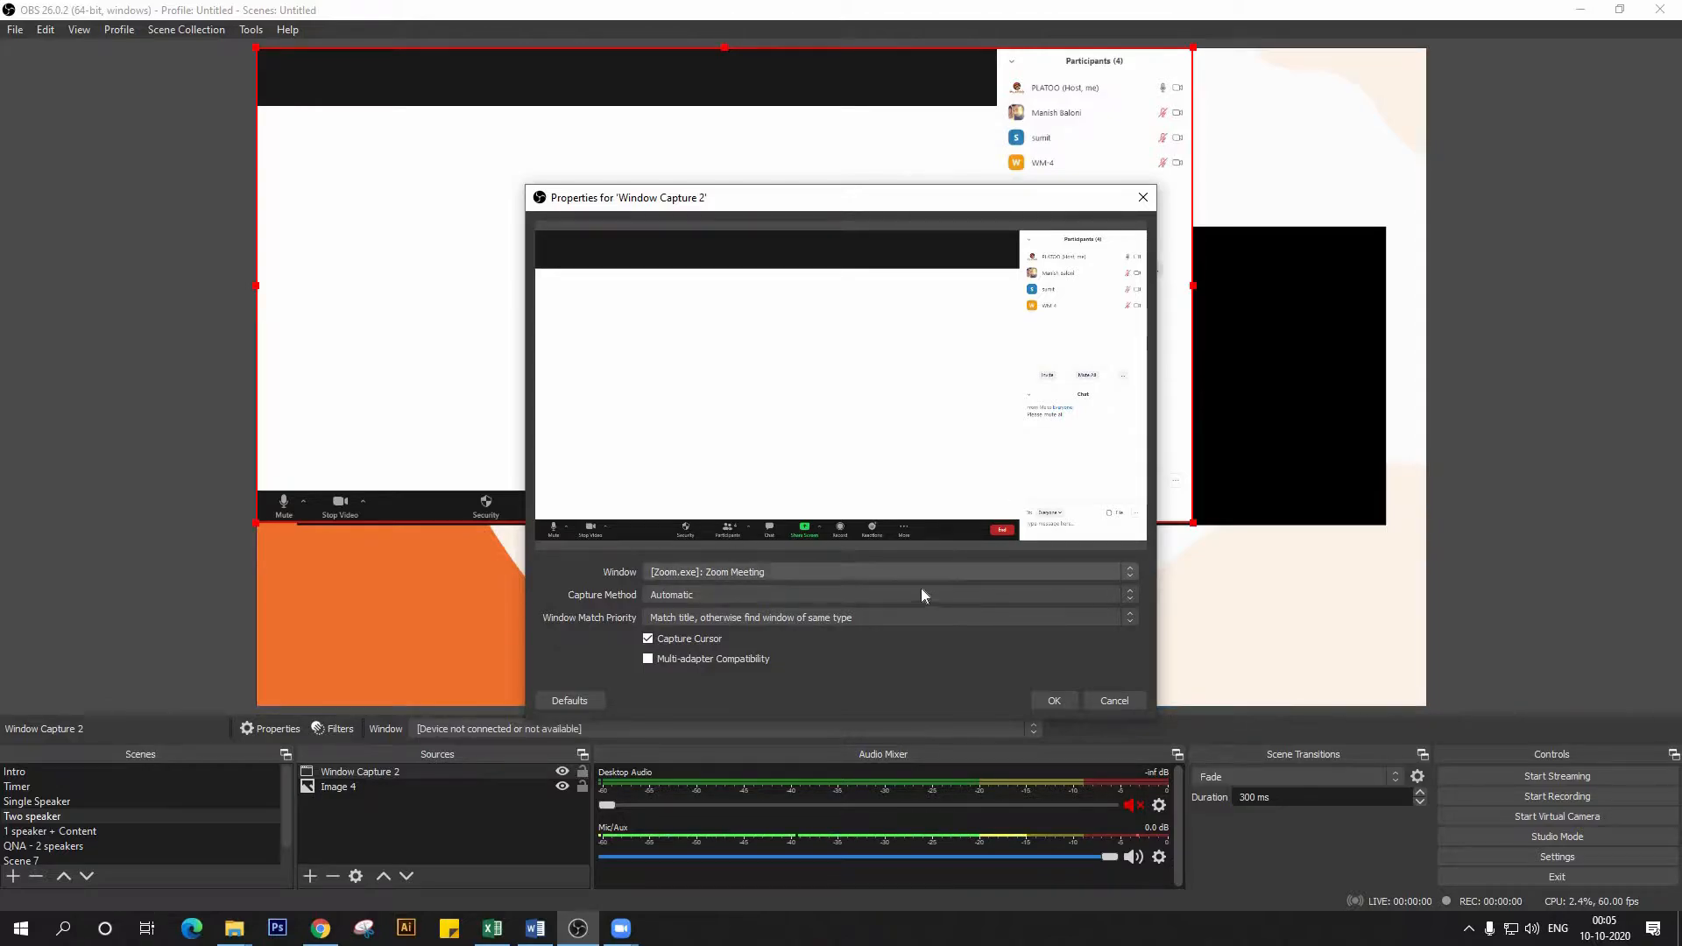
- Capture [Zoom.exe]: Zoom Meeting with the method Windows Graphics Capture (Windows 10 1903 and up) and accept the source's properties
click(786, 575)
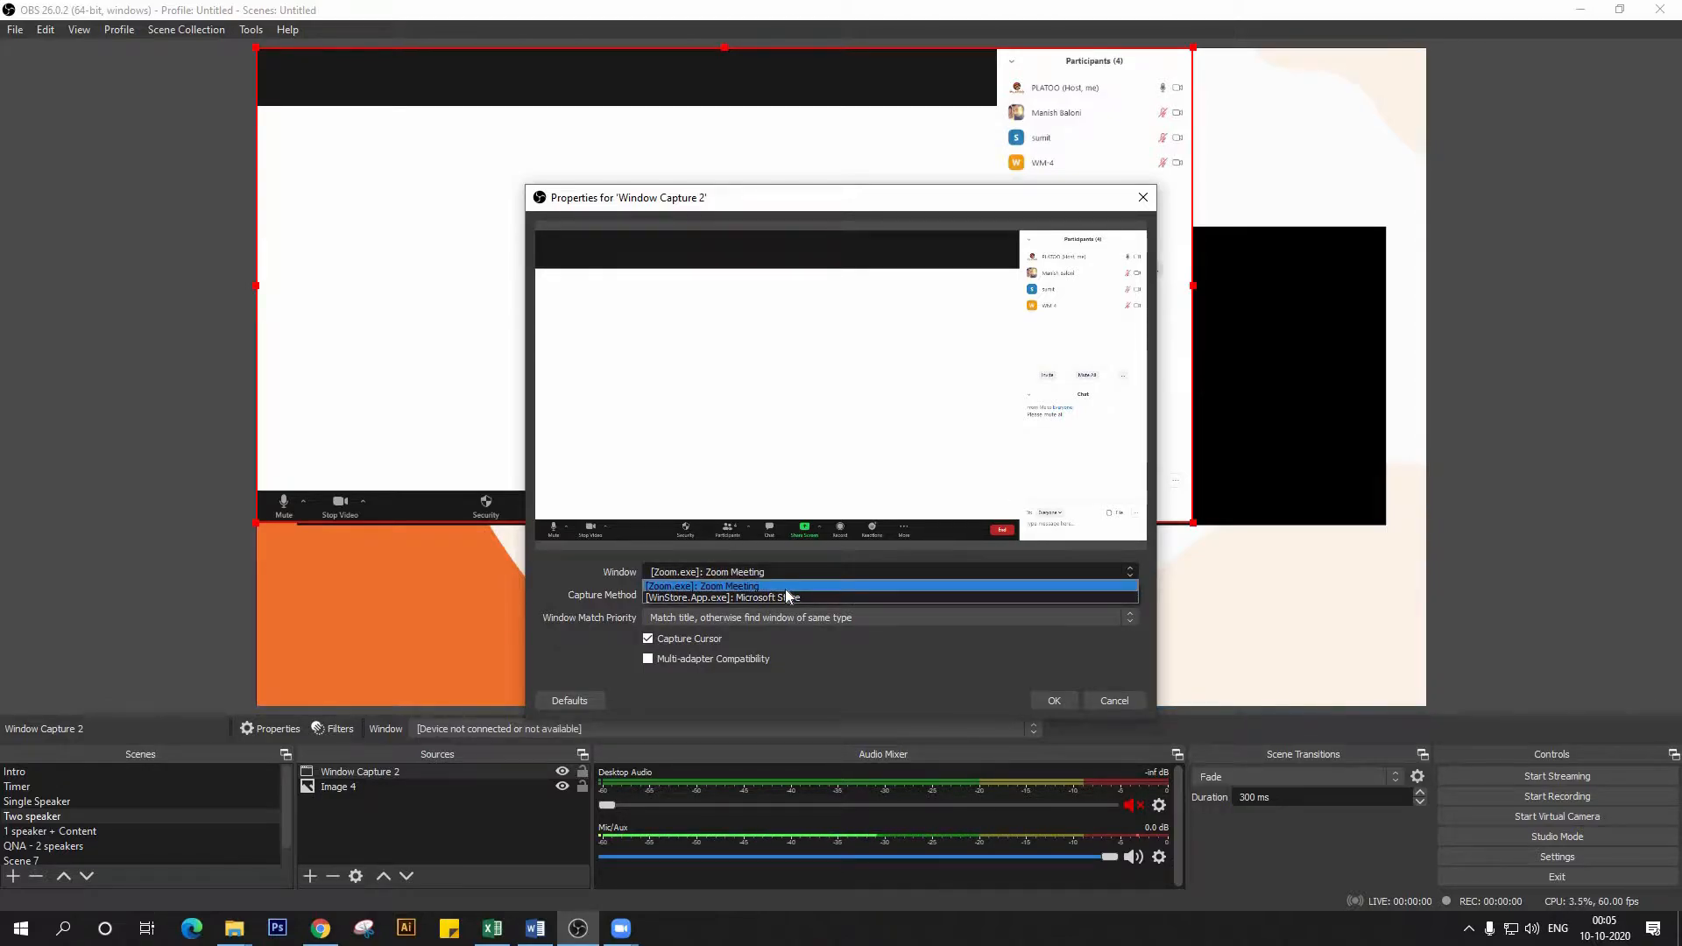
click(790, 585)
click(766, 596)
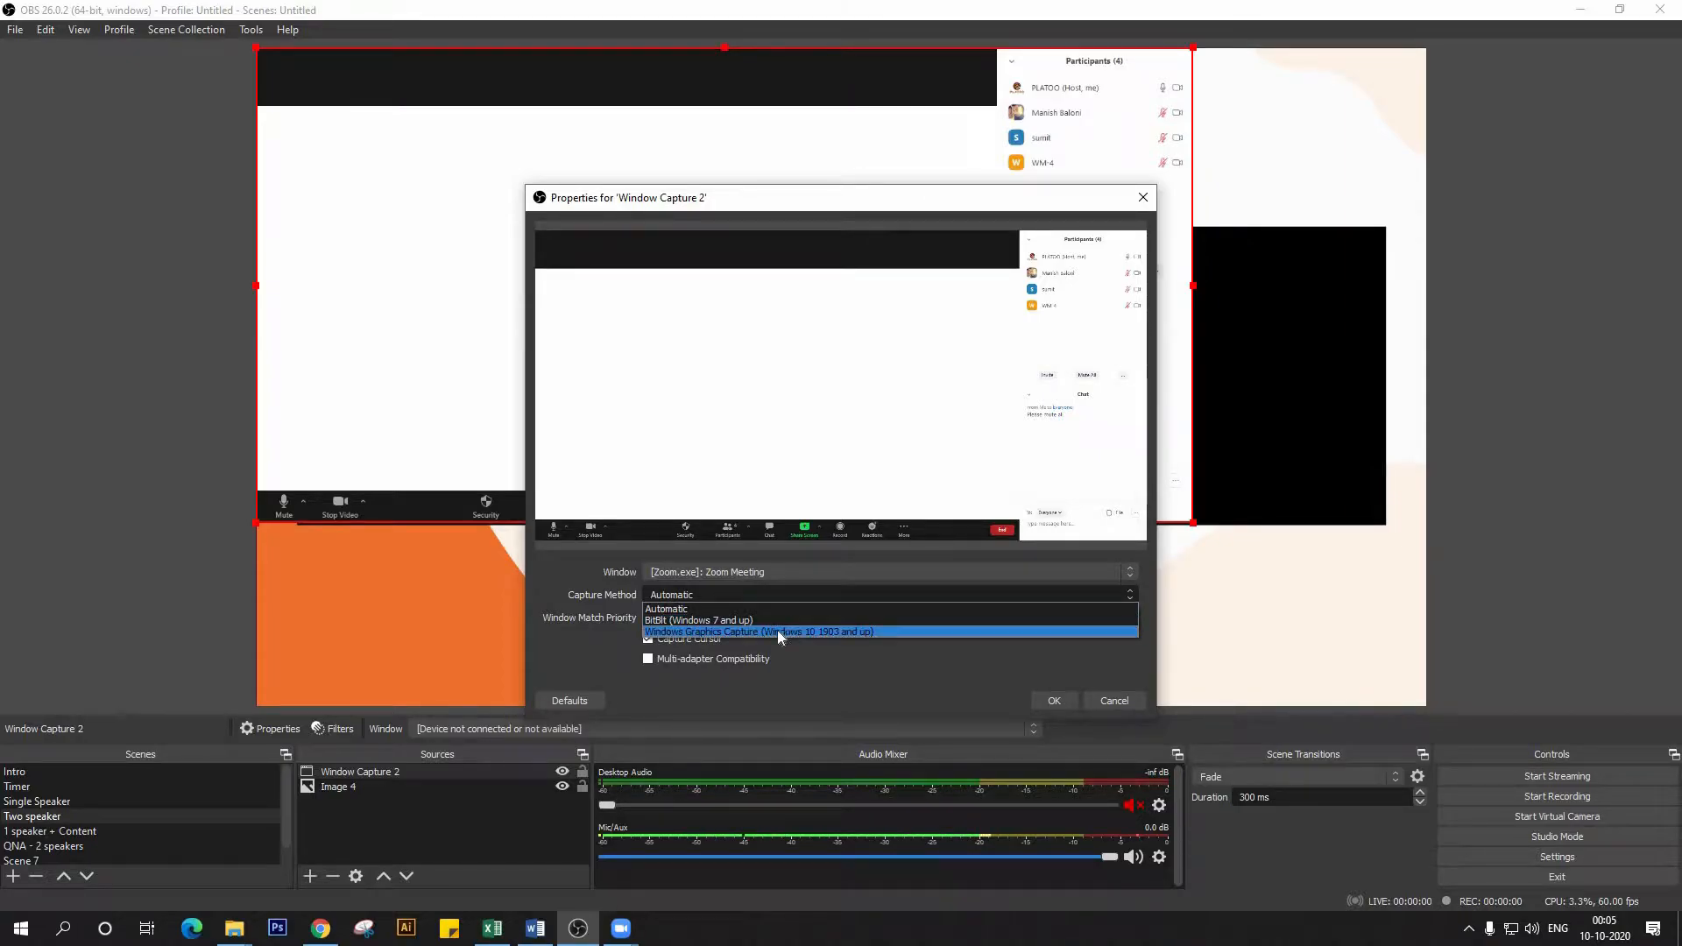
click(776, 630)
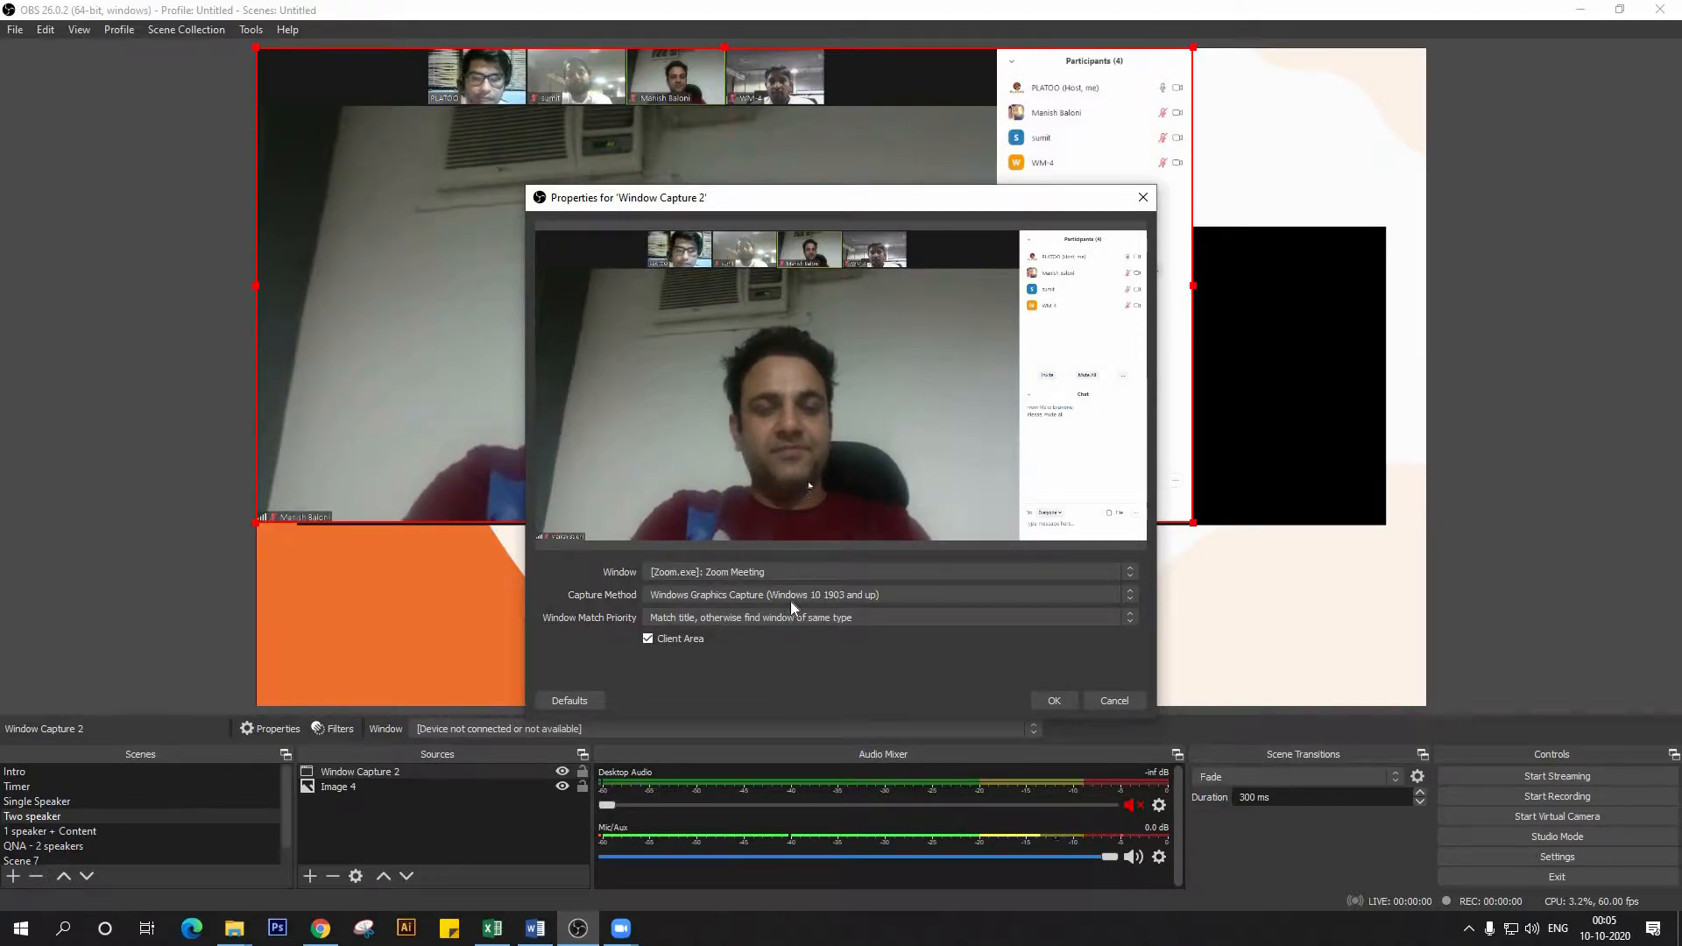
click(719, 598)
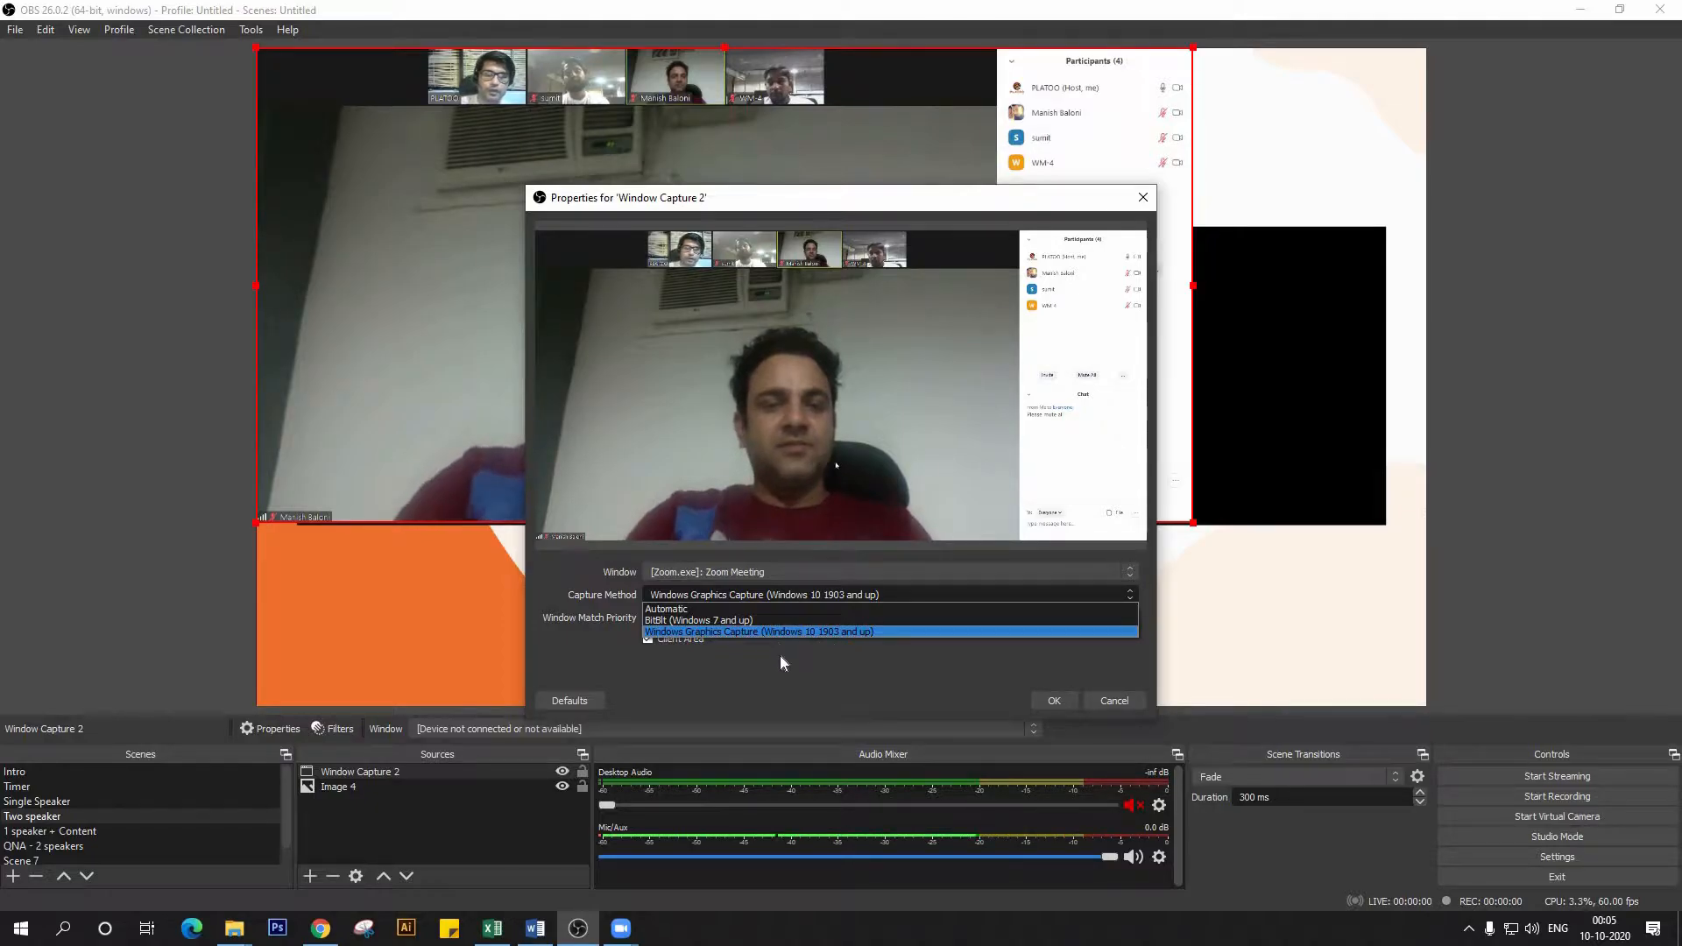
click(849, 632)
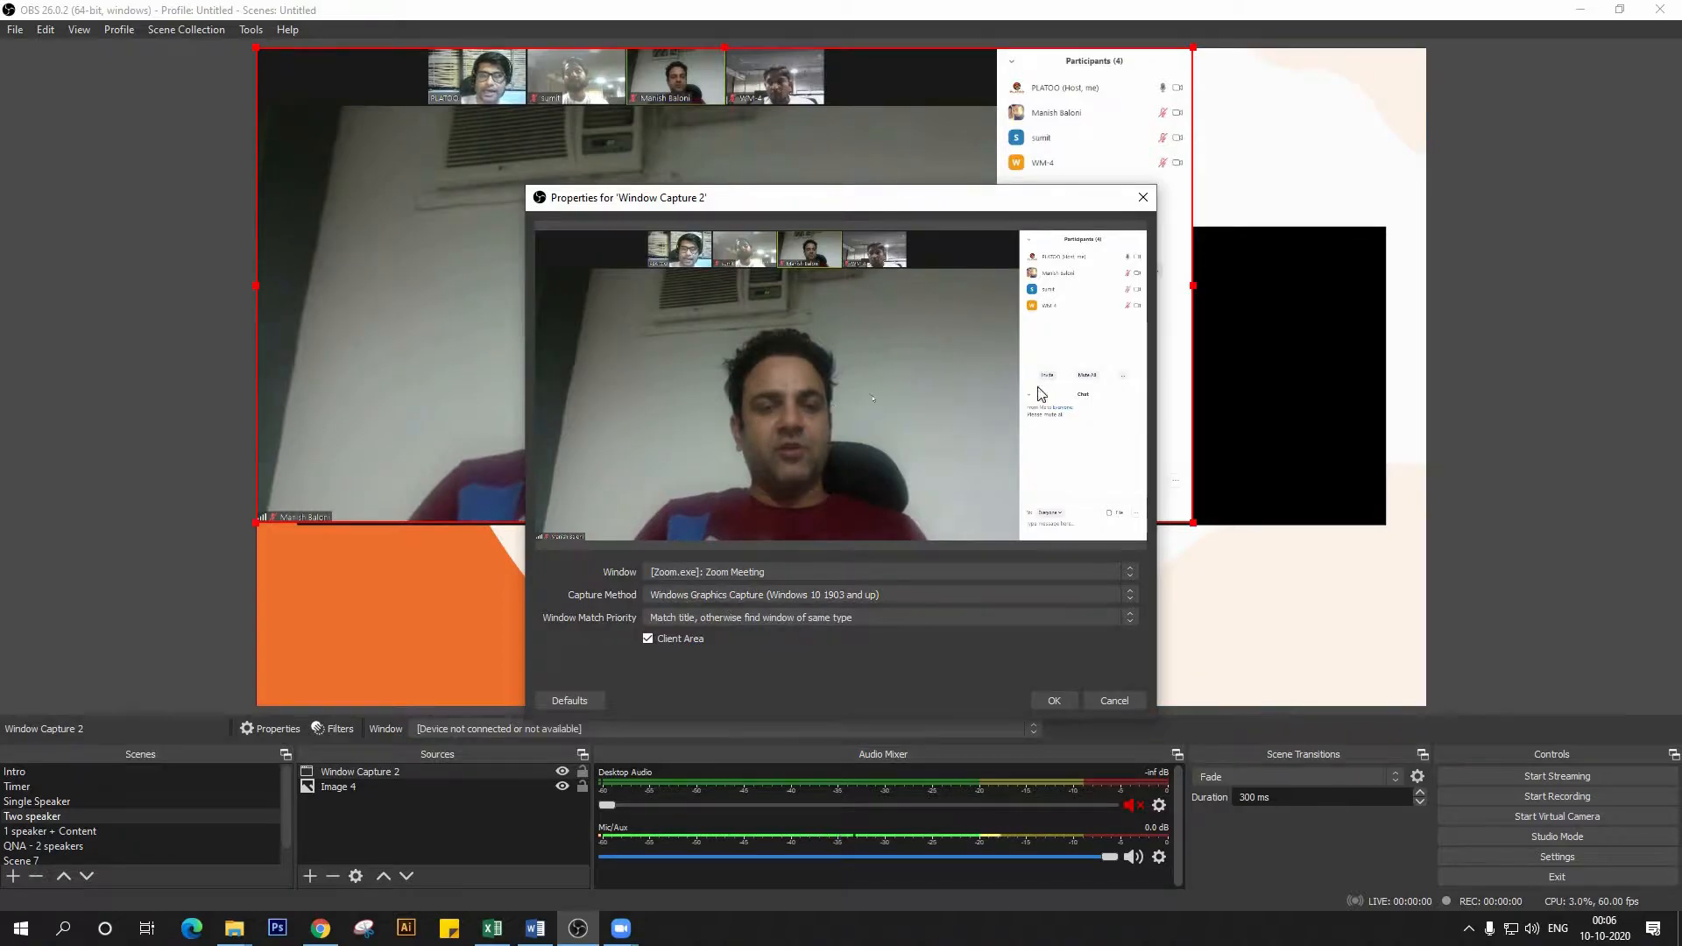
click(1058, 706)
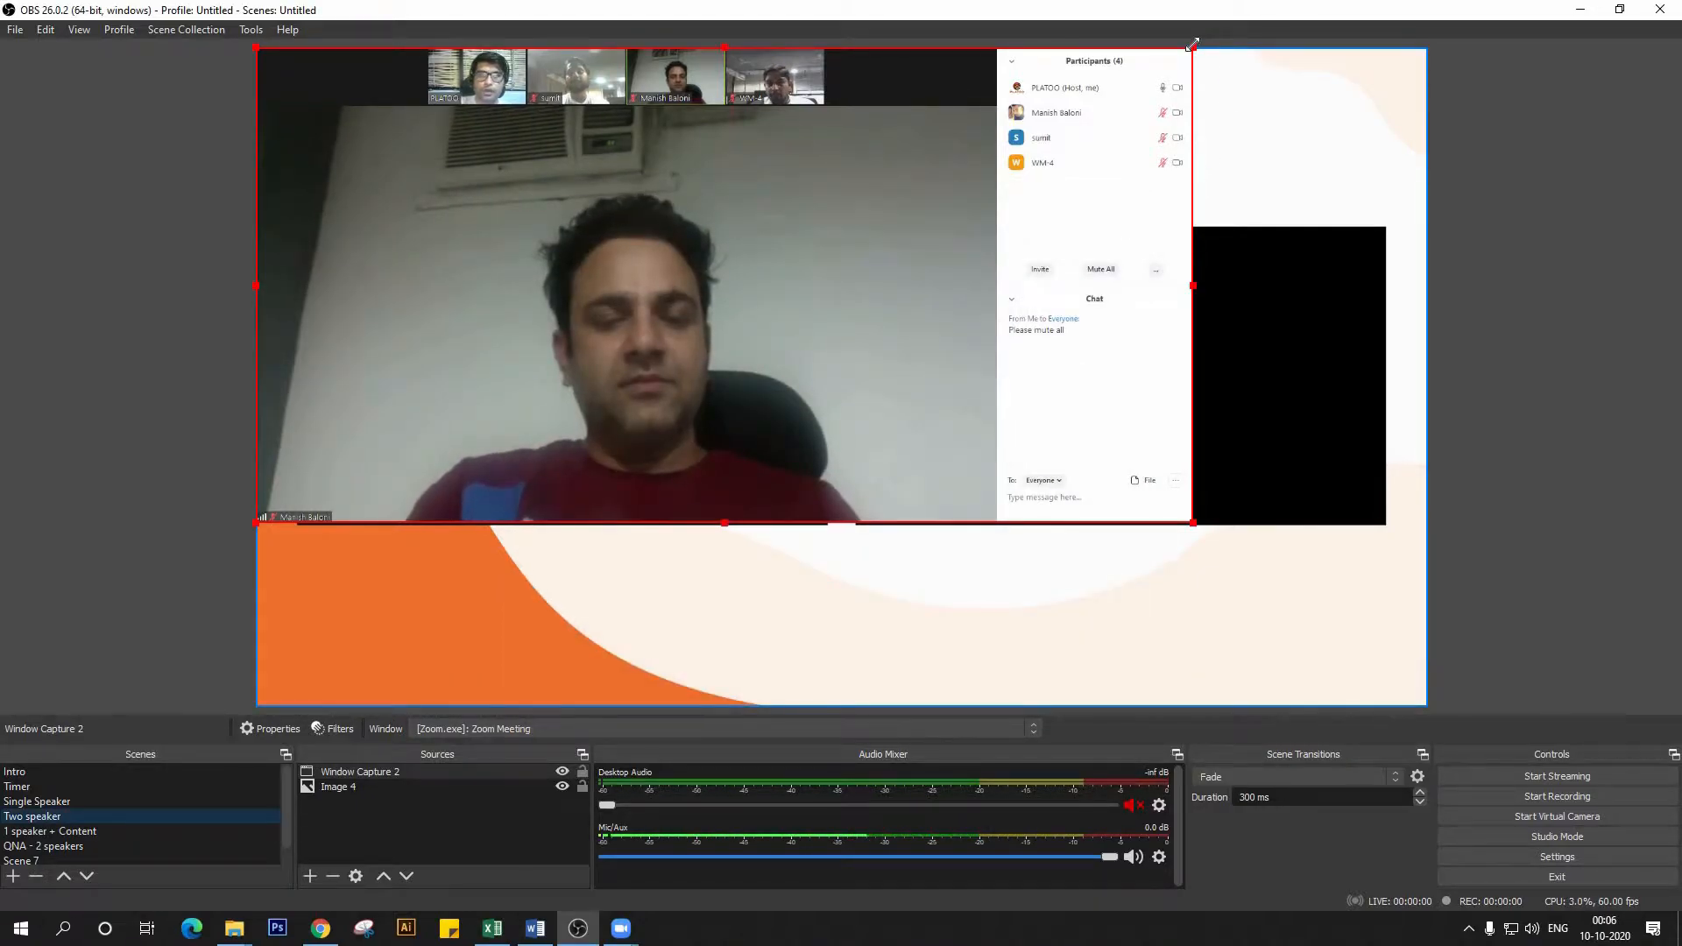
- Crop the Zoom capture to the main speaker's video, cutting off the participants and chat area and the thumbnail strip
mouse_move(1193, 48)
mouse_down()
mouse_move(1161, 58)
mouse_move(1197, 48)
mouse_up()
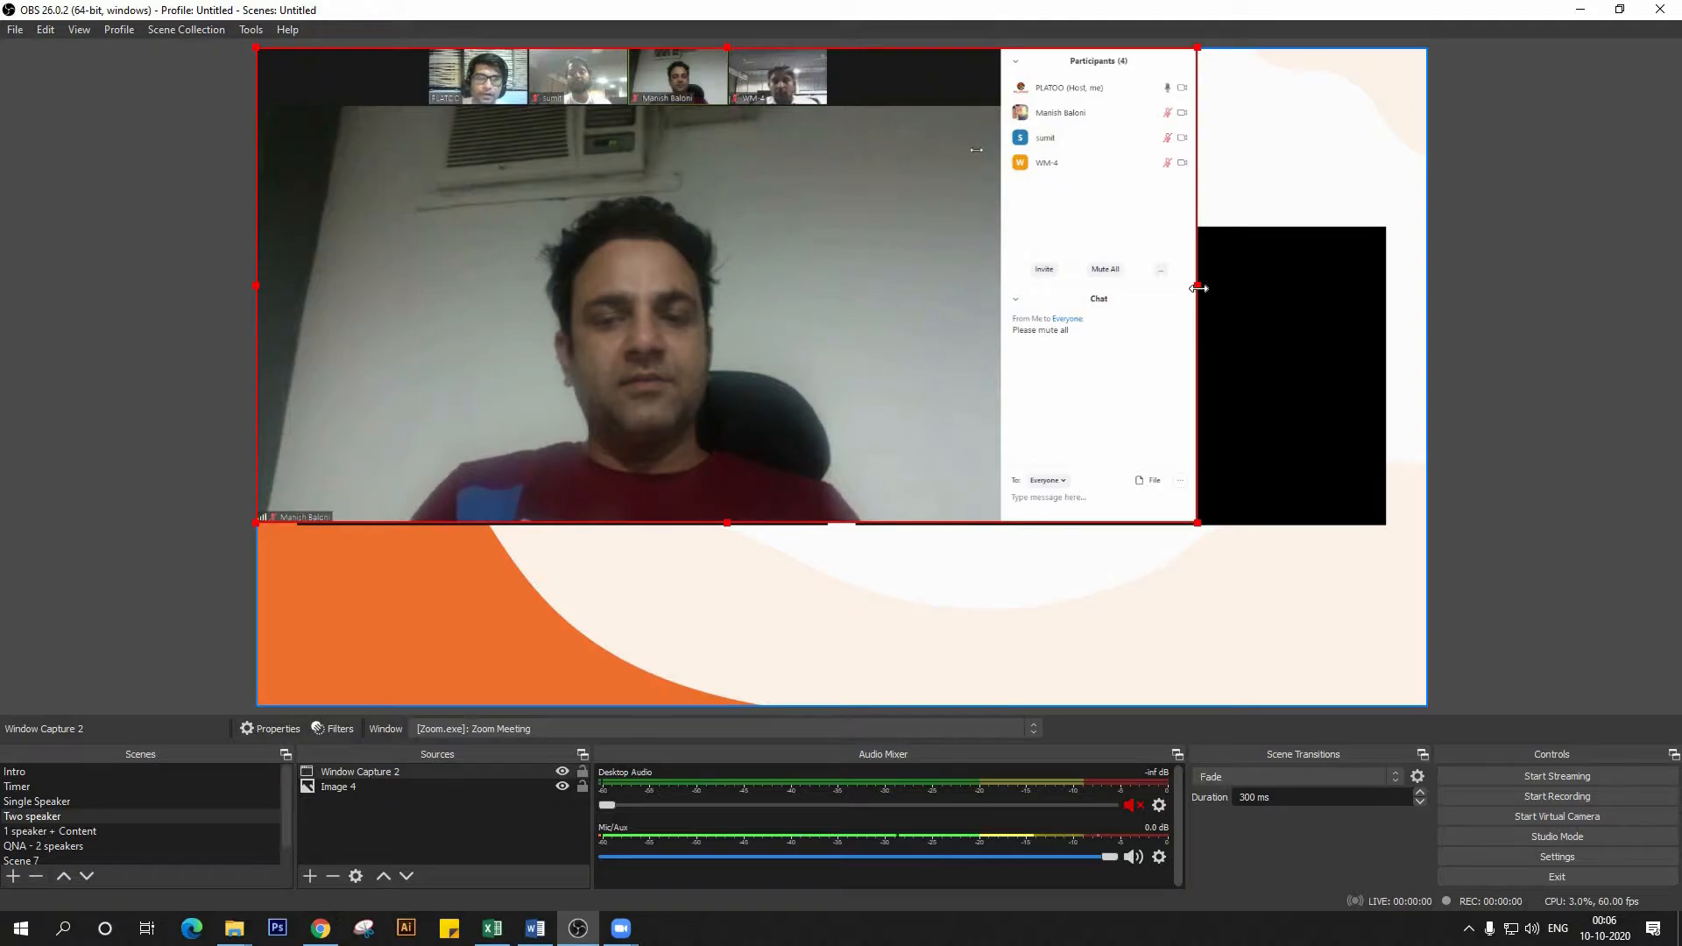
drag(1163, 296, 1003, 336)
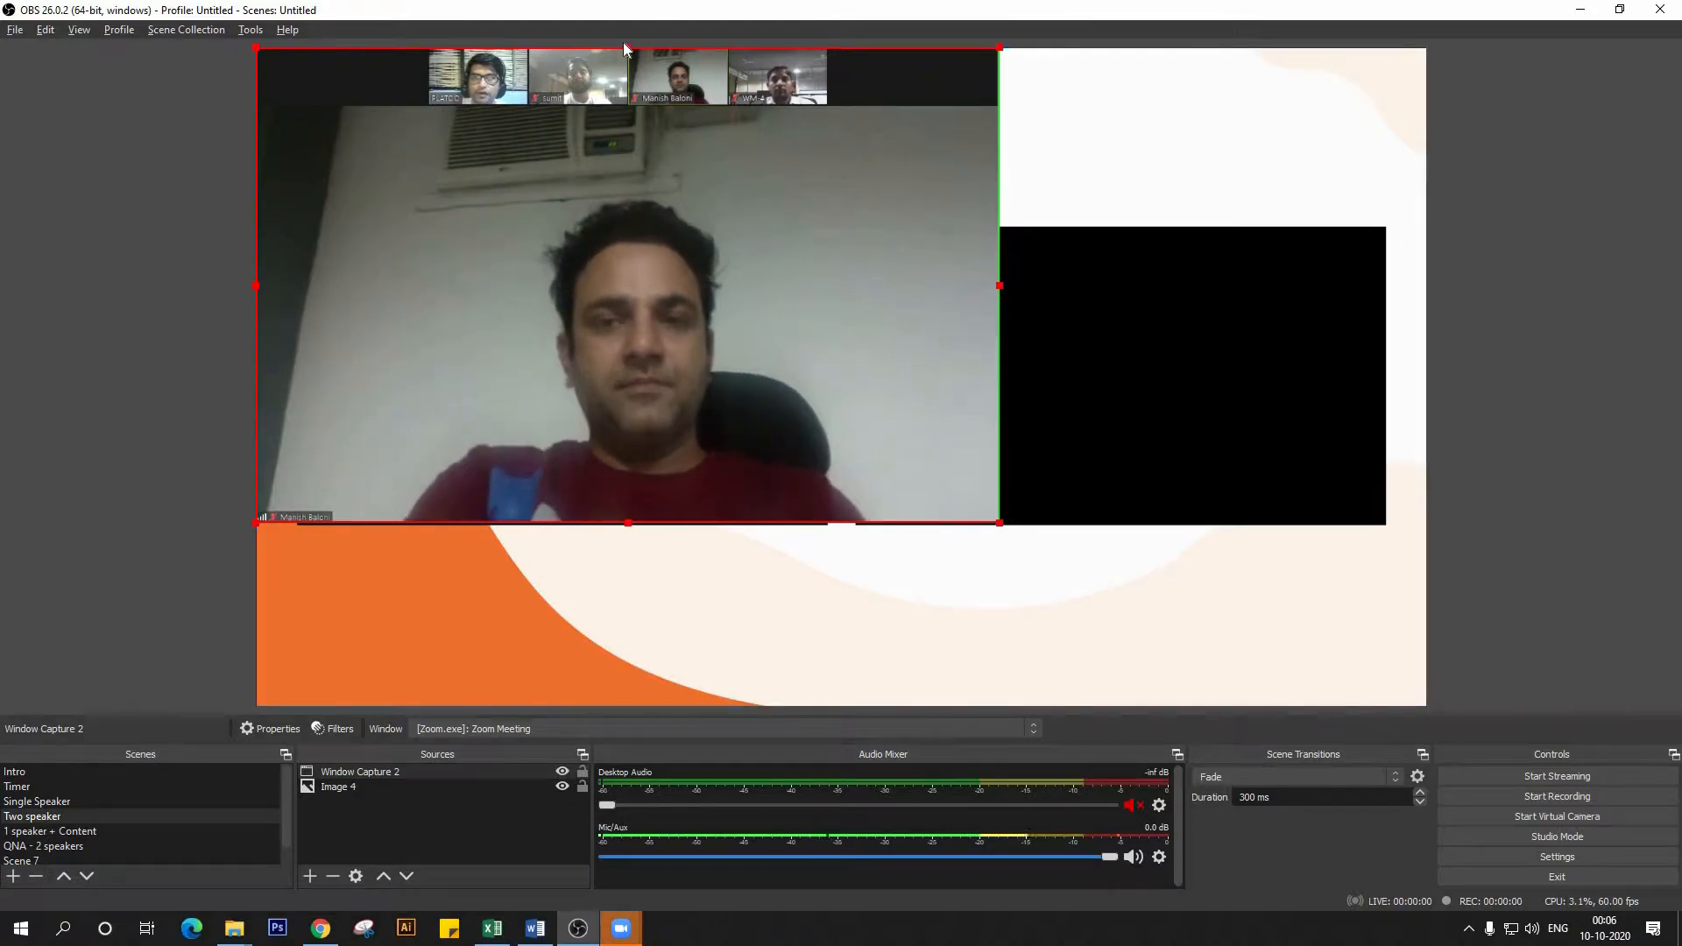
drag(631, 91, 628, 103)
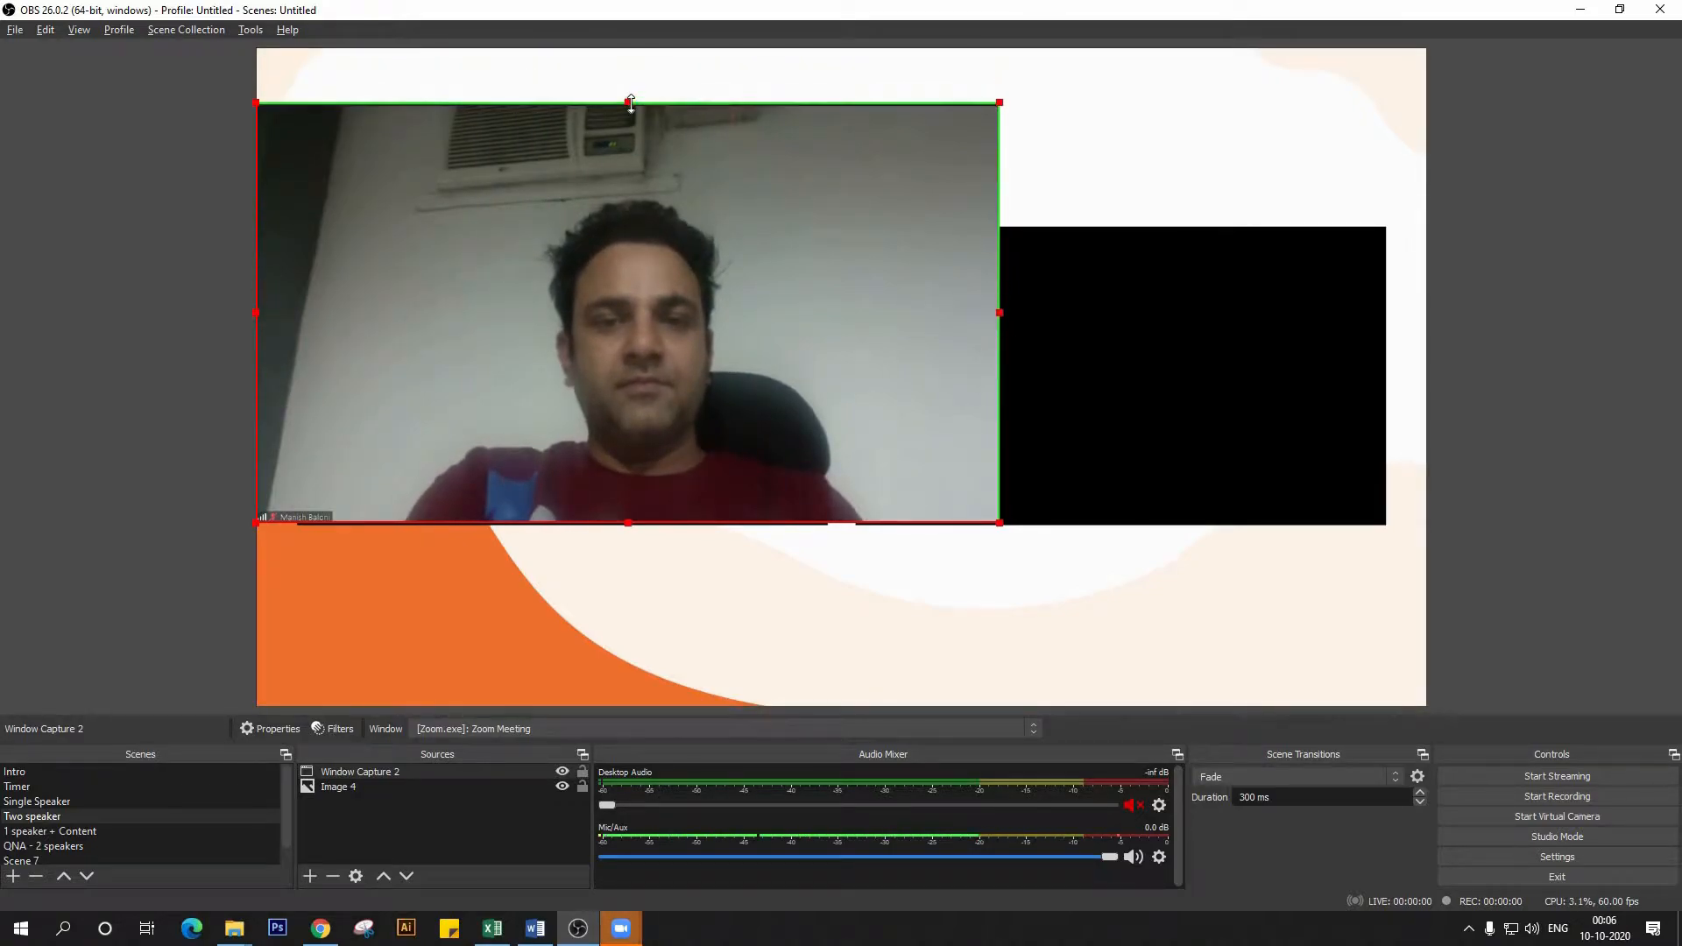
- Move the cropped speaker video onto the left black frame of the Two speaker template and scale it to fit
drag(791, 356, 884, 368)
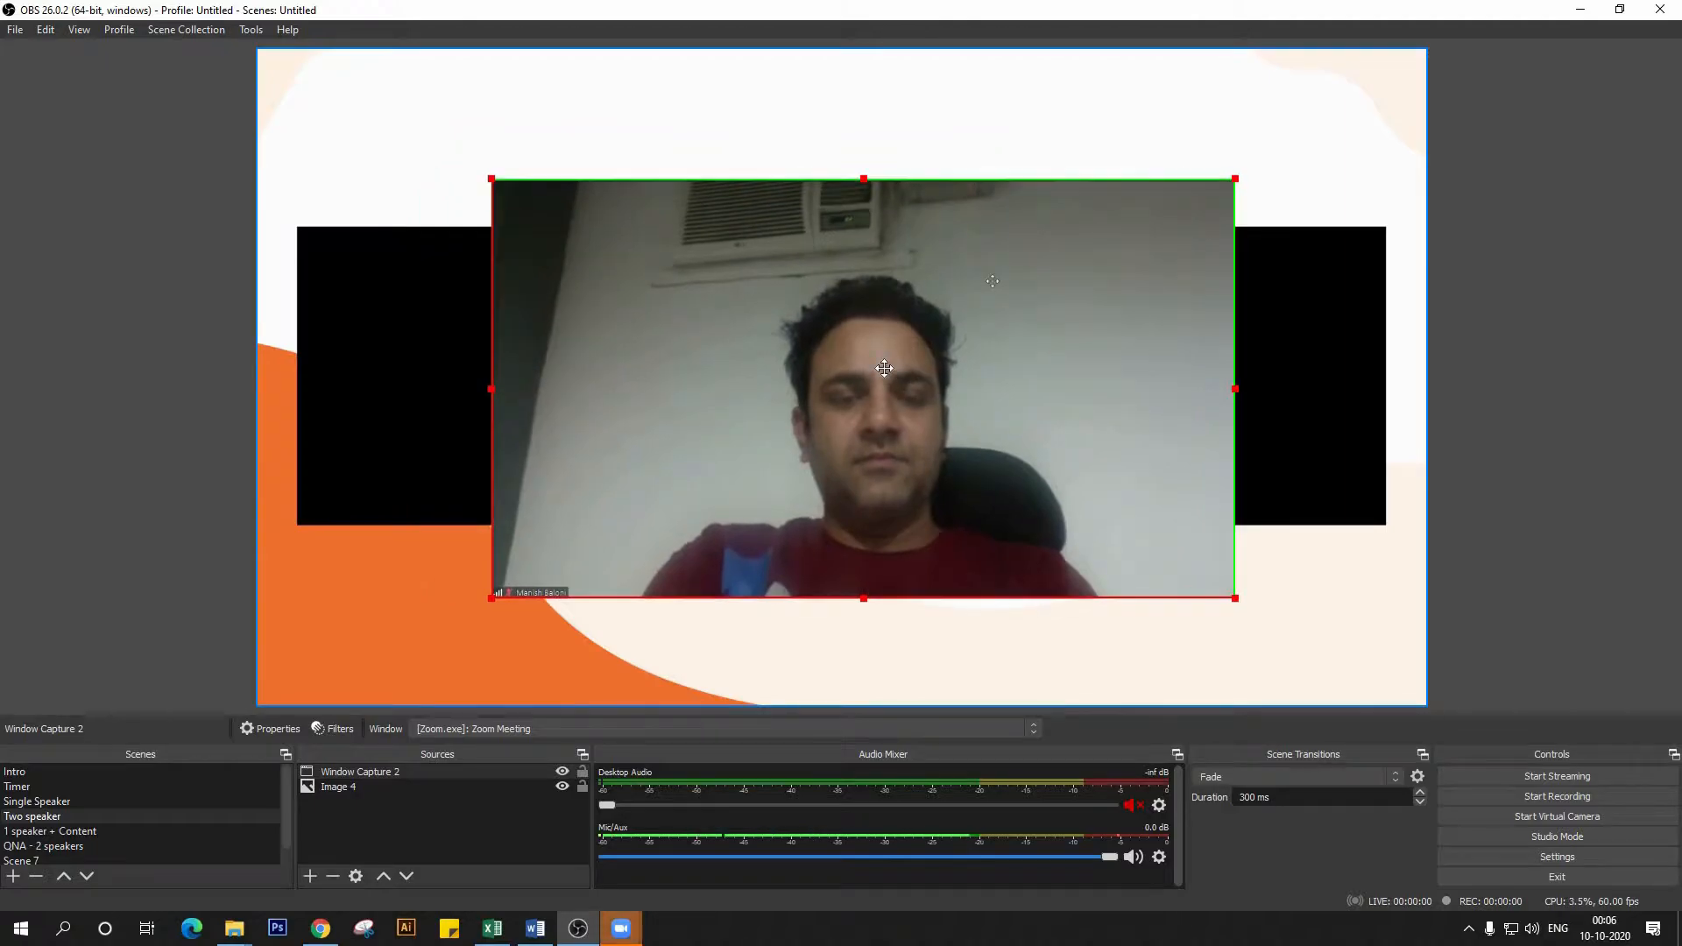
drag(1105, 457, 690, 413)
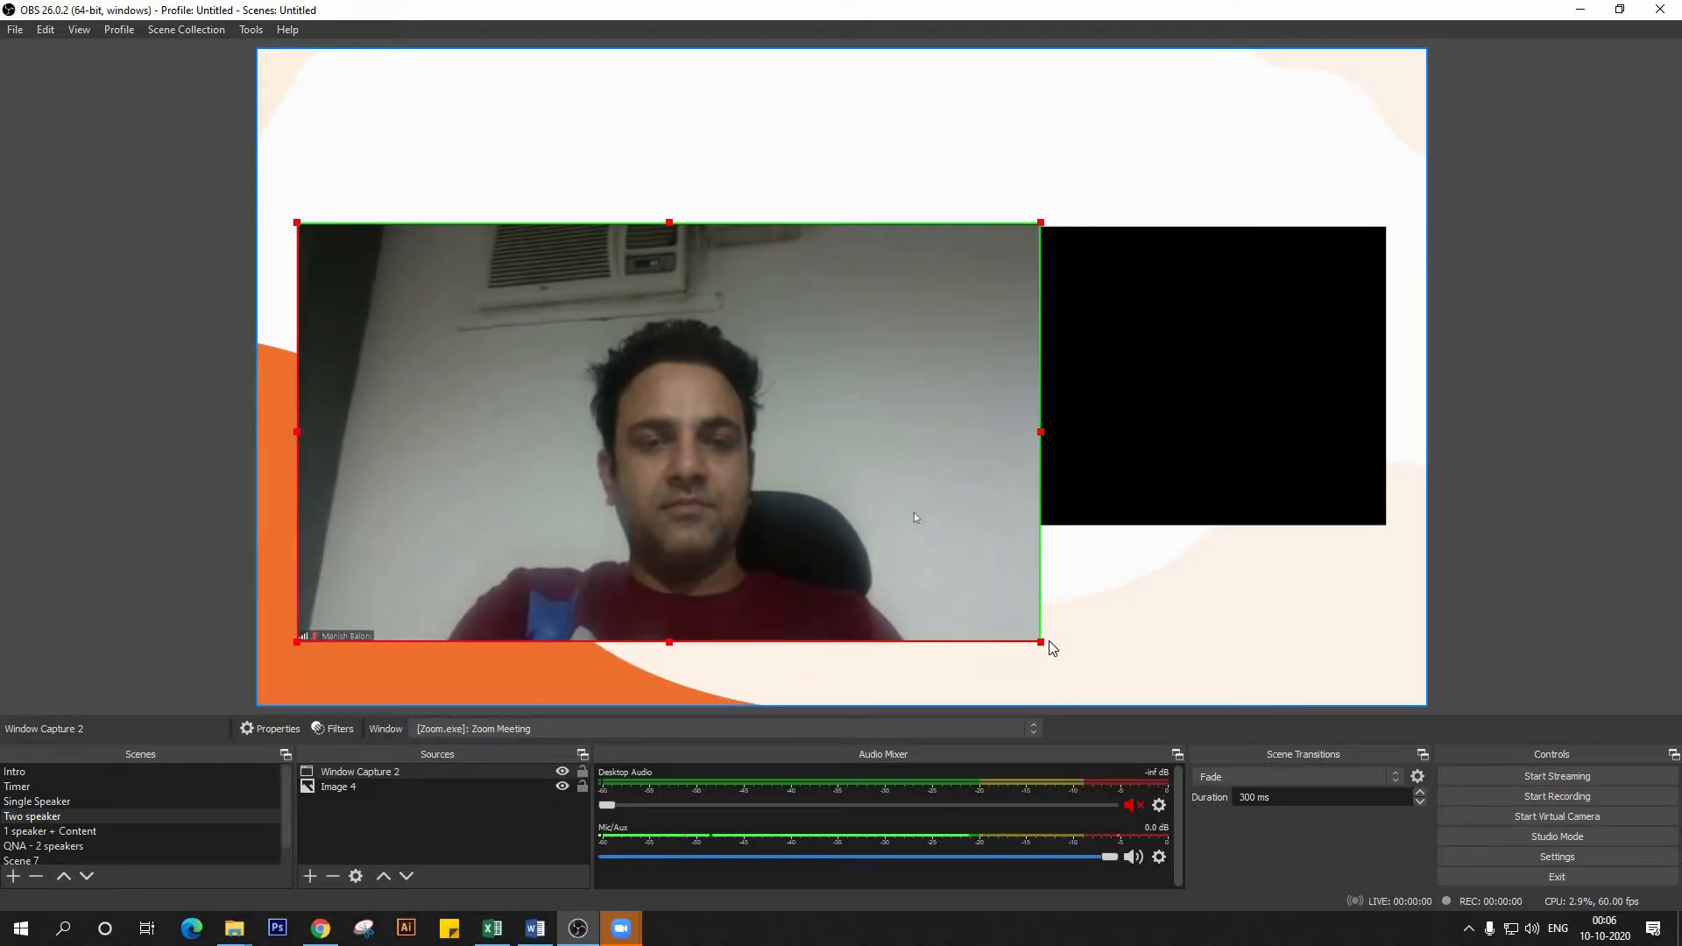
drag(1040, 642, 802, 525)
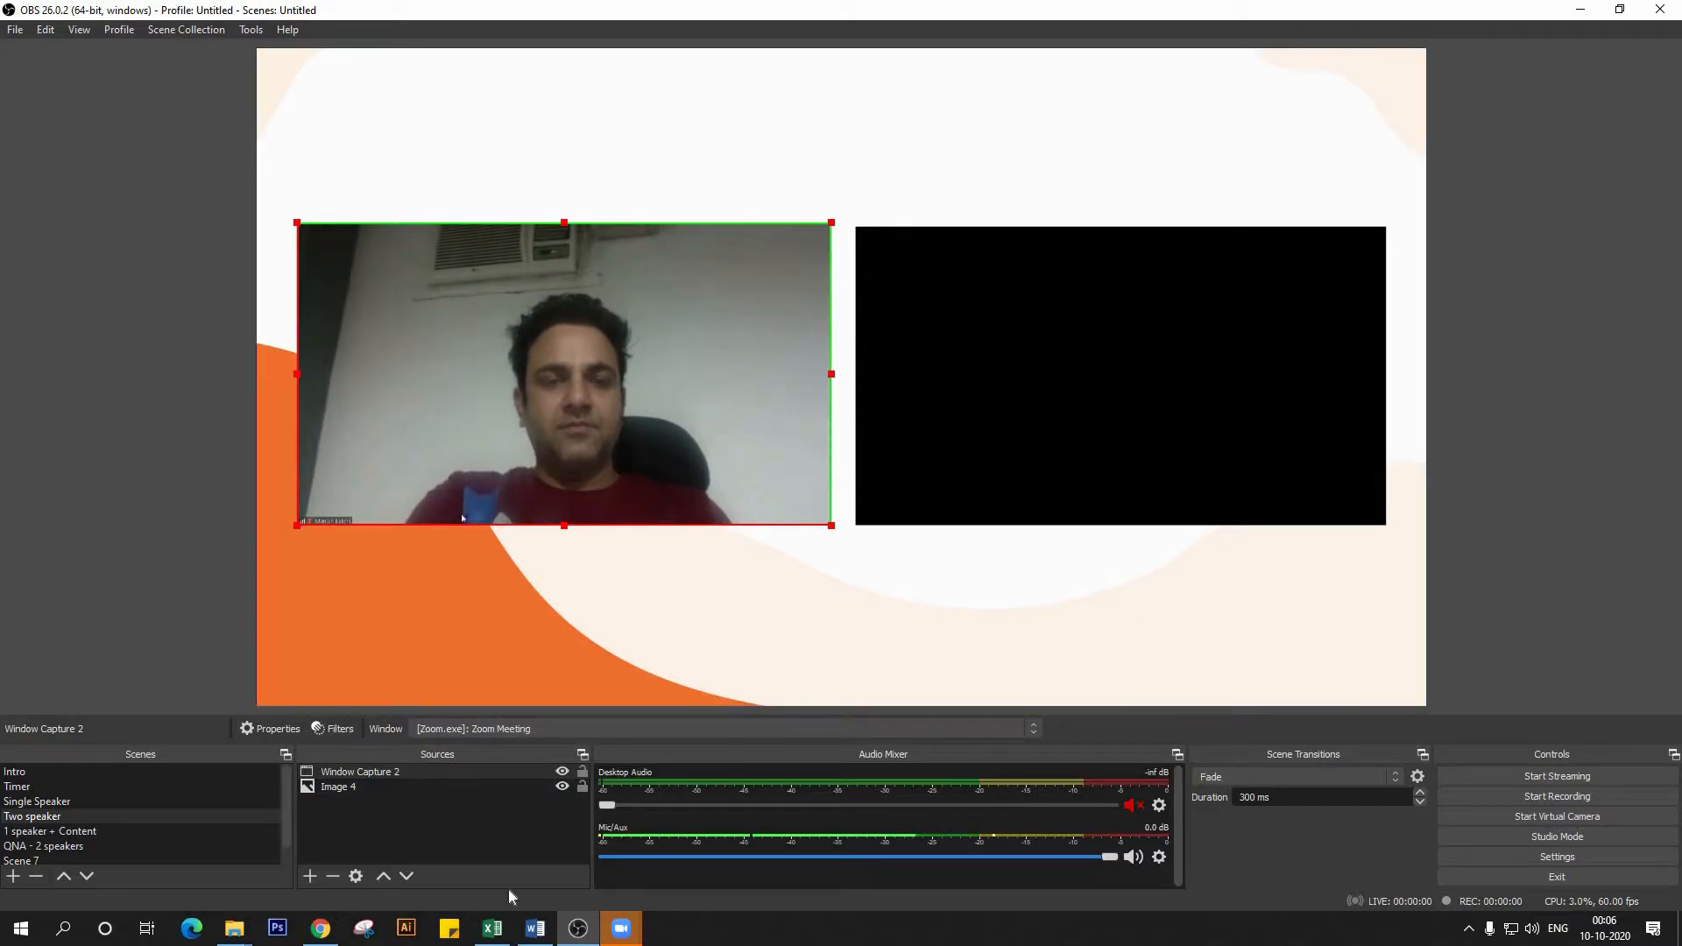
- Add a second default-named Window Capture of [Zoom.exe]: Zoom Meeting to the Two speaker scene, using Windows Graphics Capture (Windows 10 1903 and up)
click(312, 875)
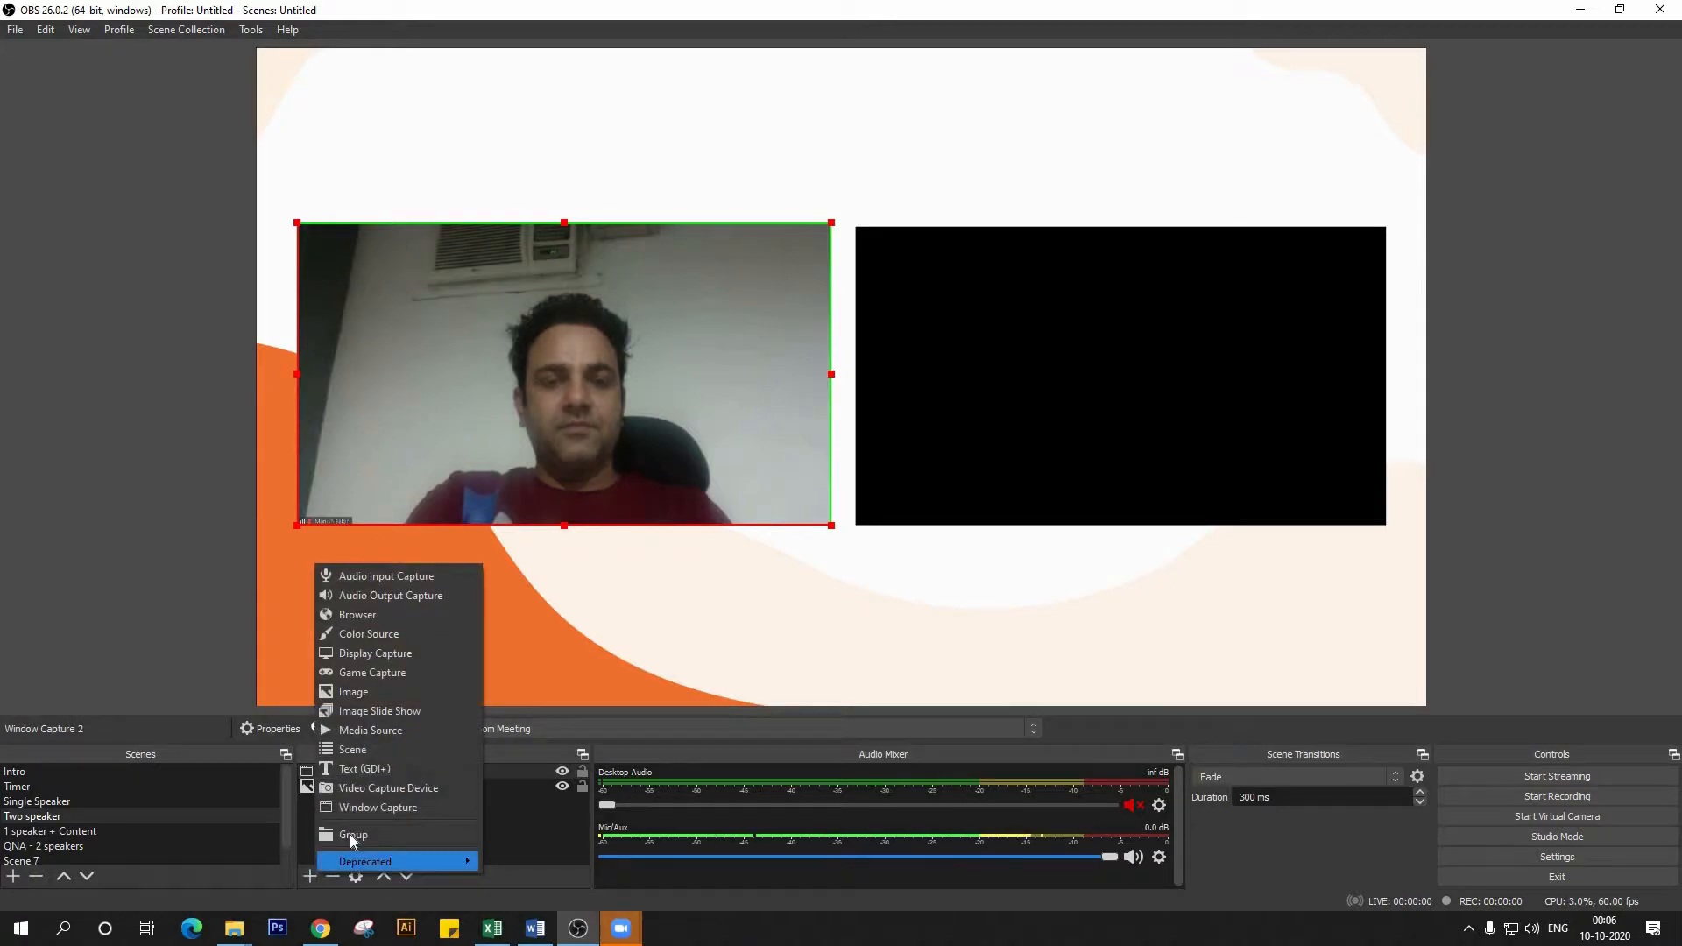
click(375, 804)
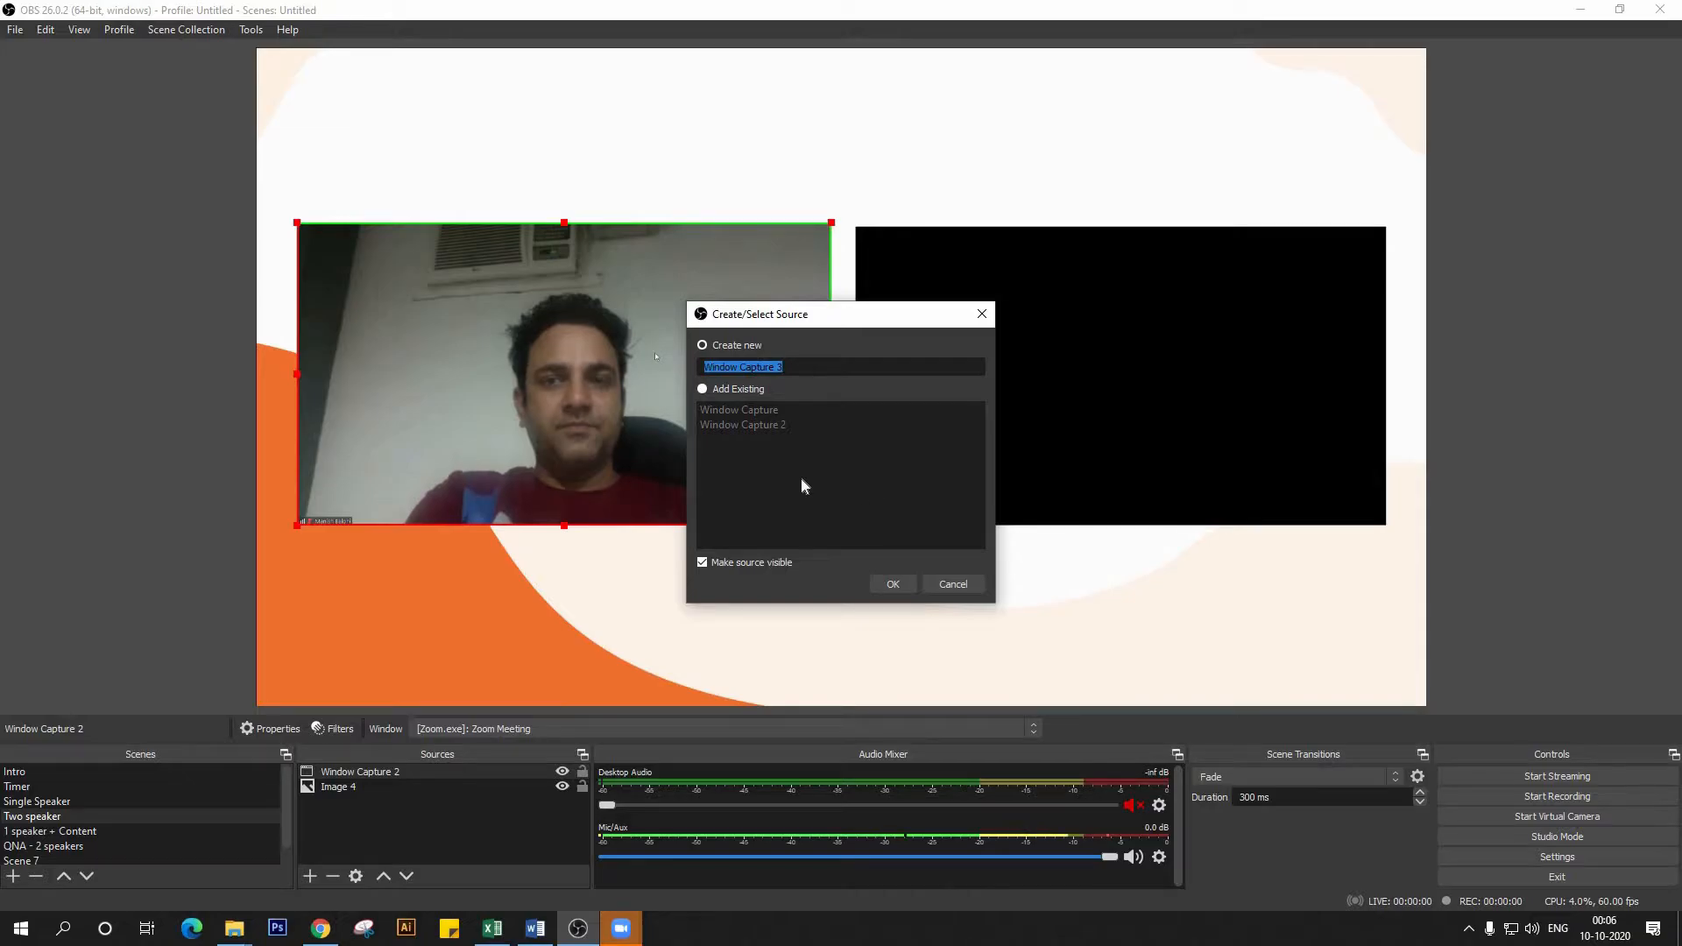
click(888, 583)
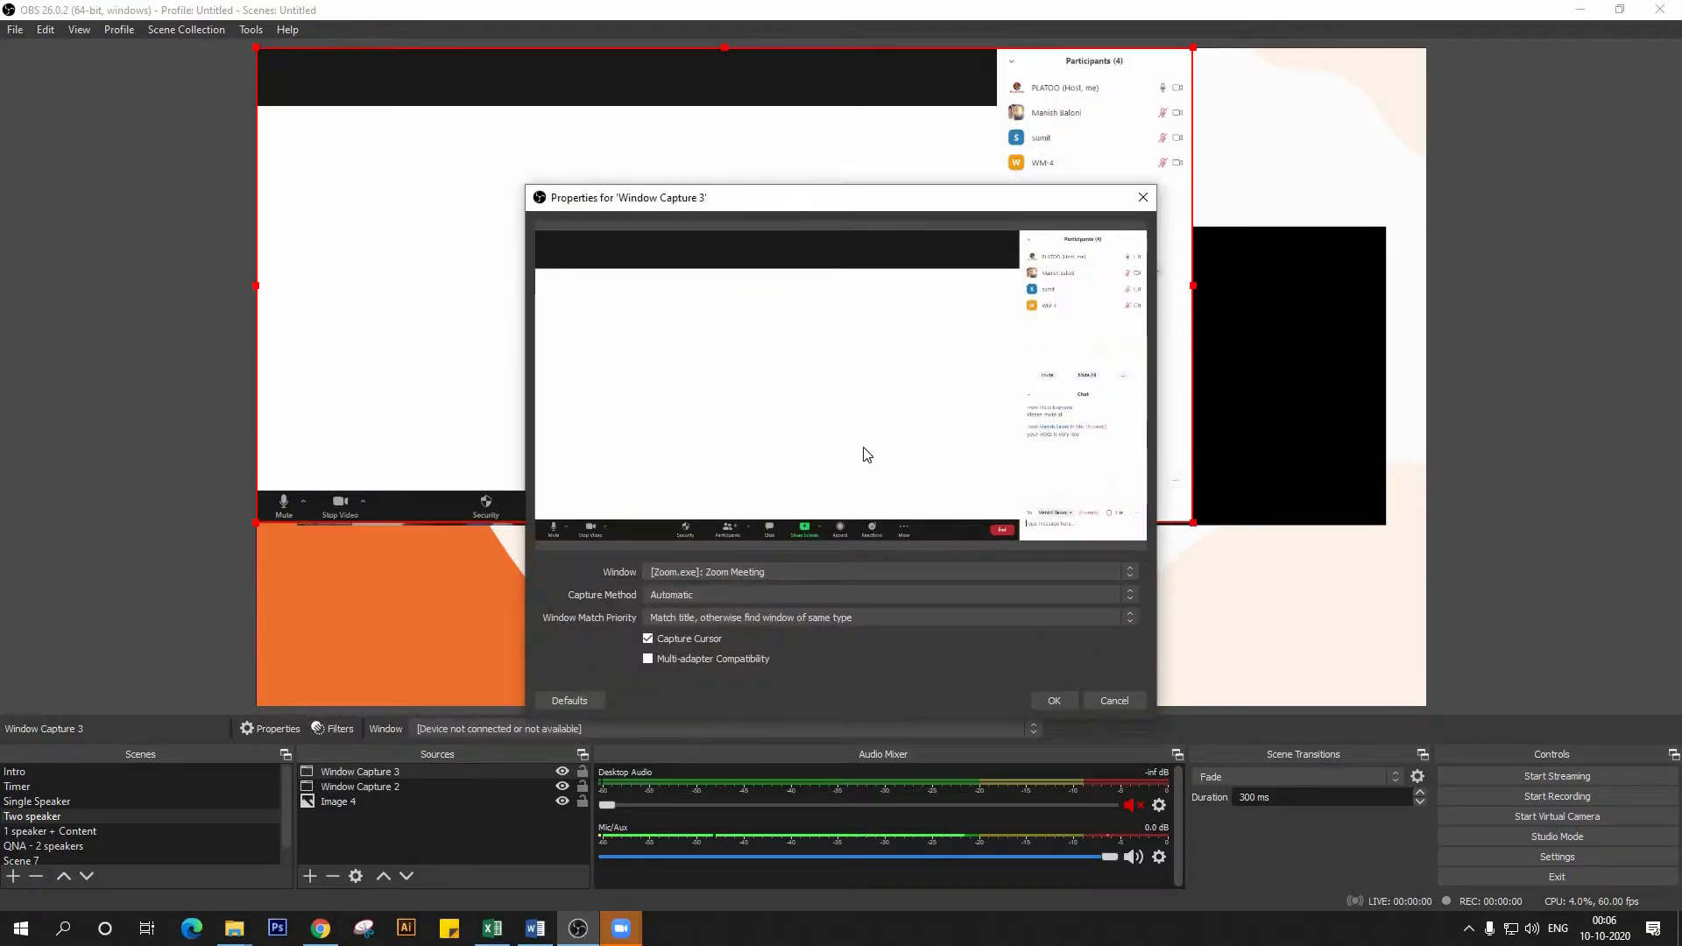
click(699, 595)
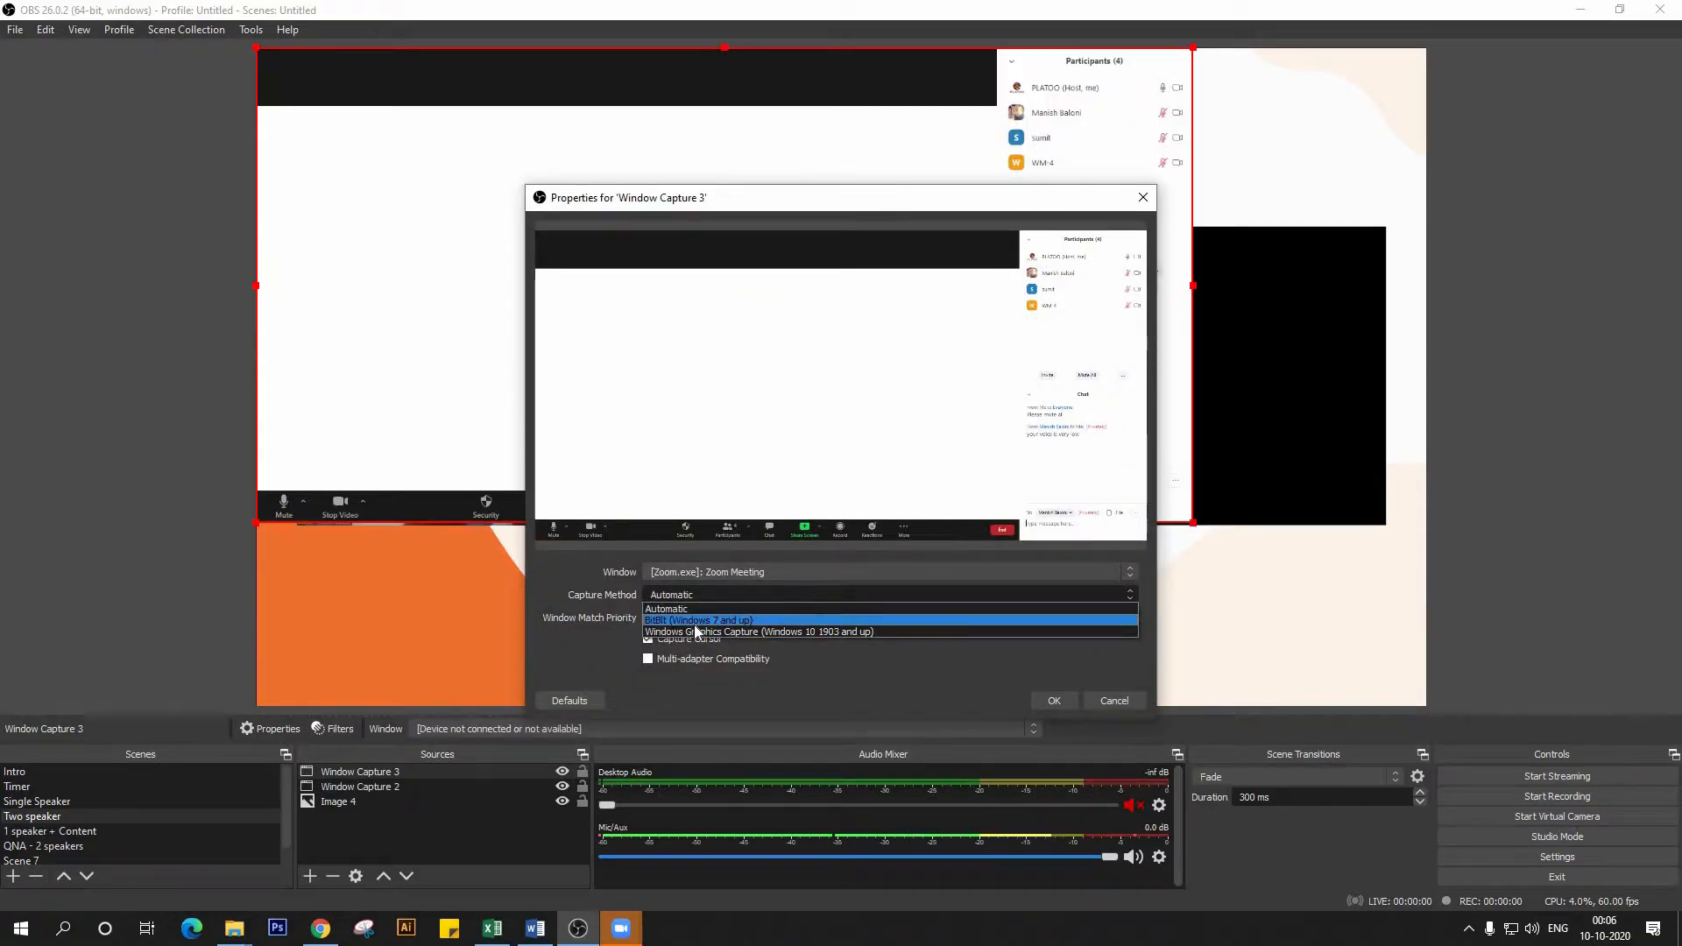
click(726, 613)
click(723, 597)
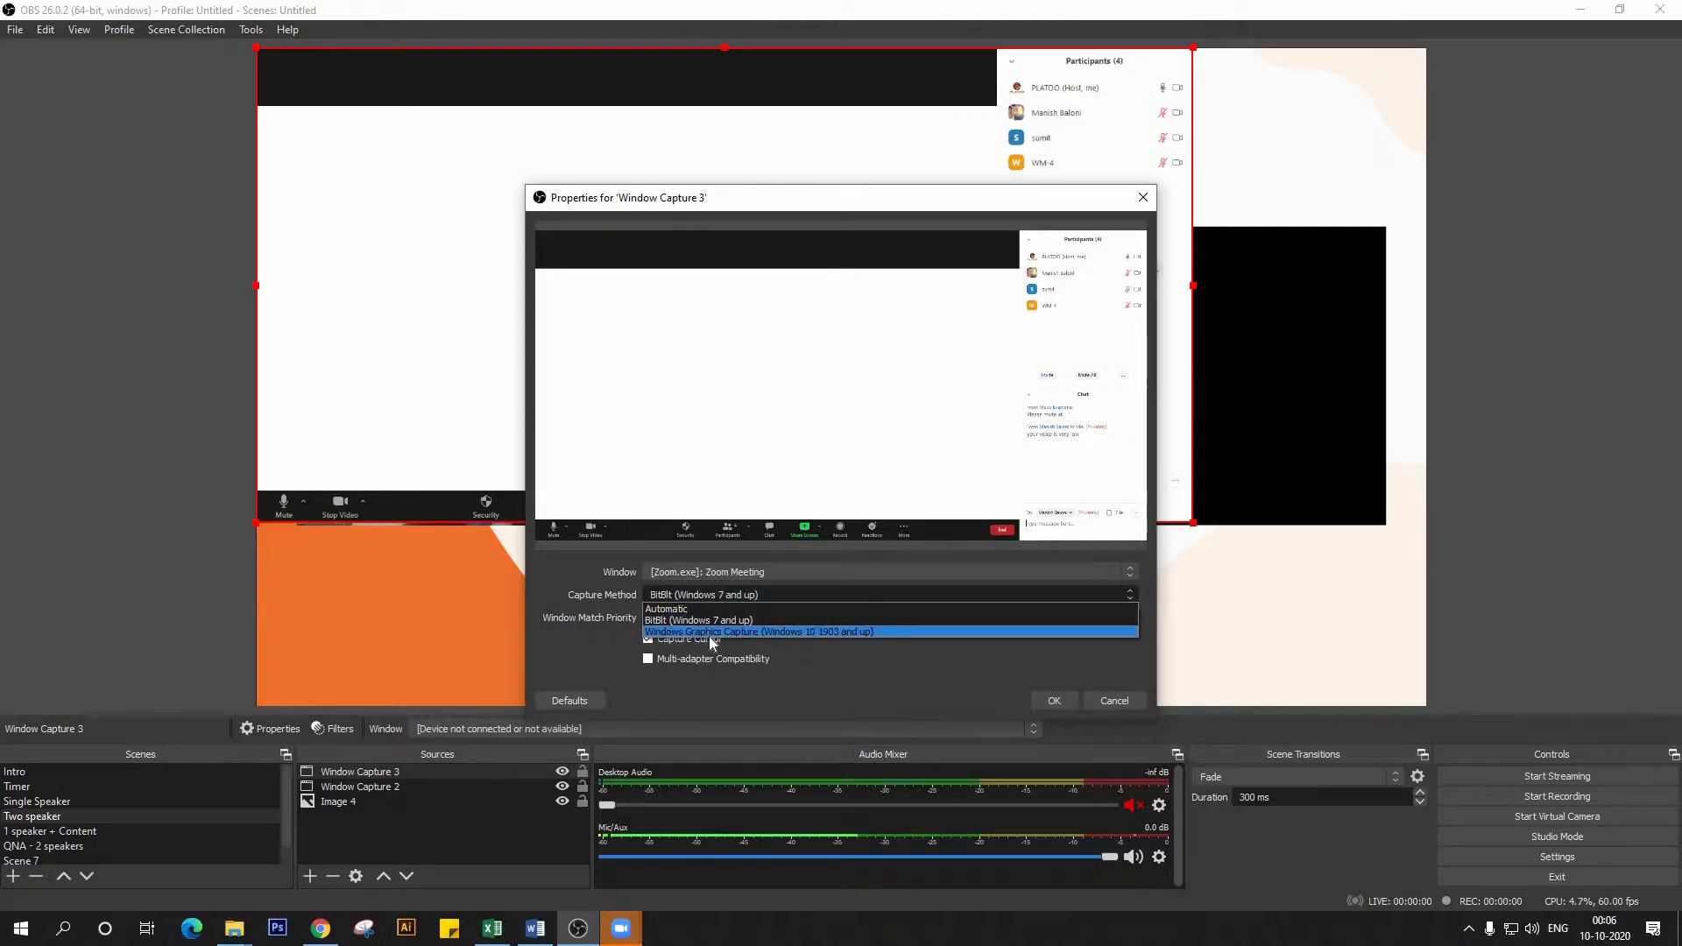
click(718, 632)
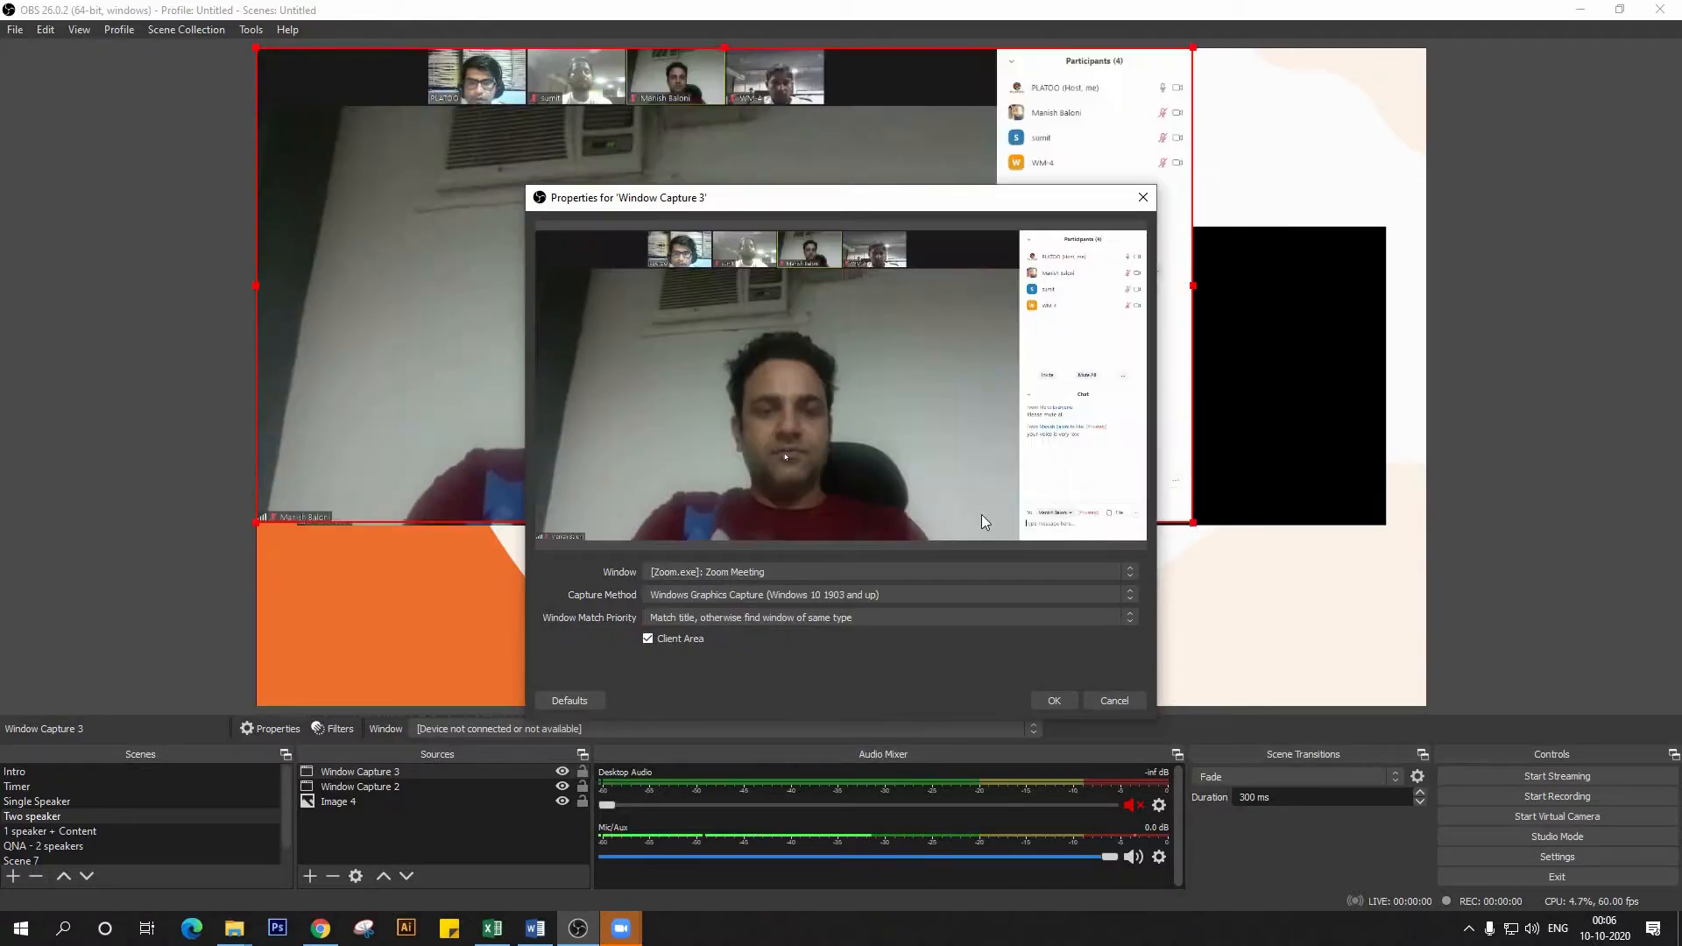
click(1067, 702)
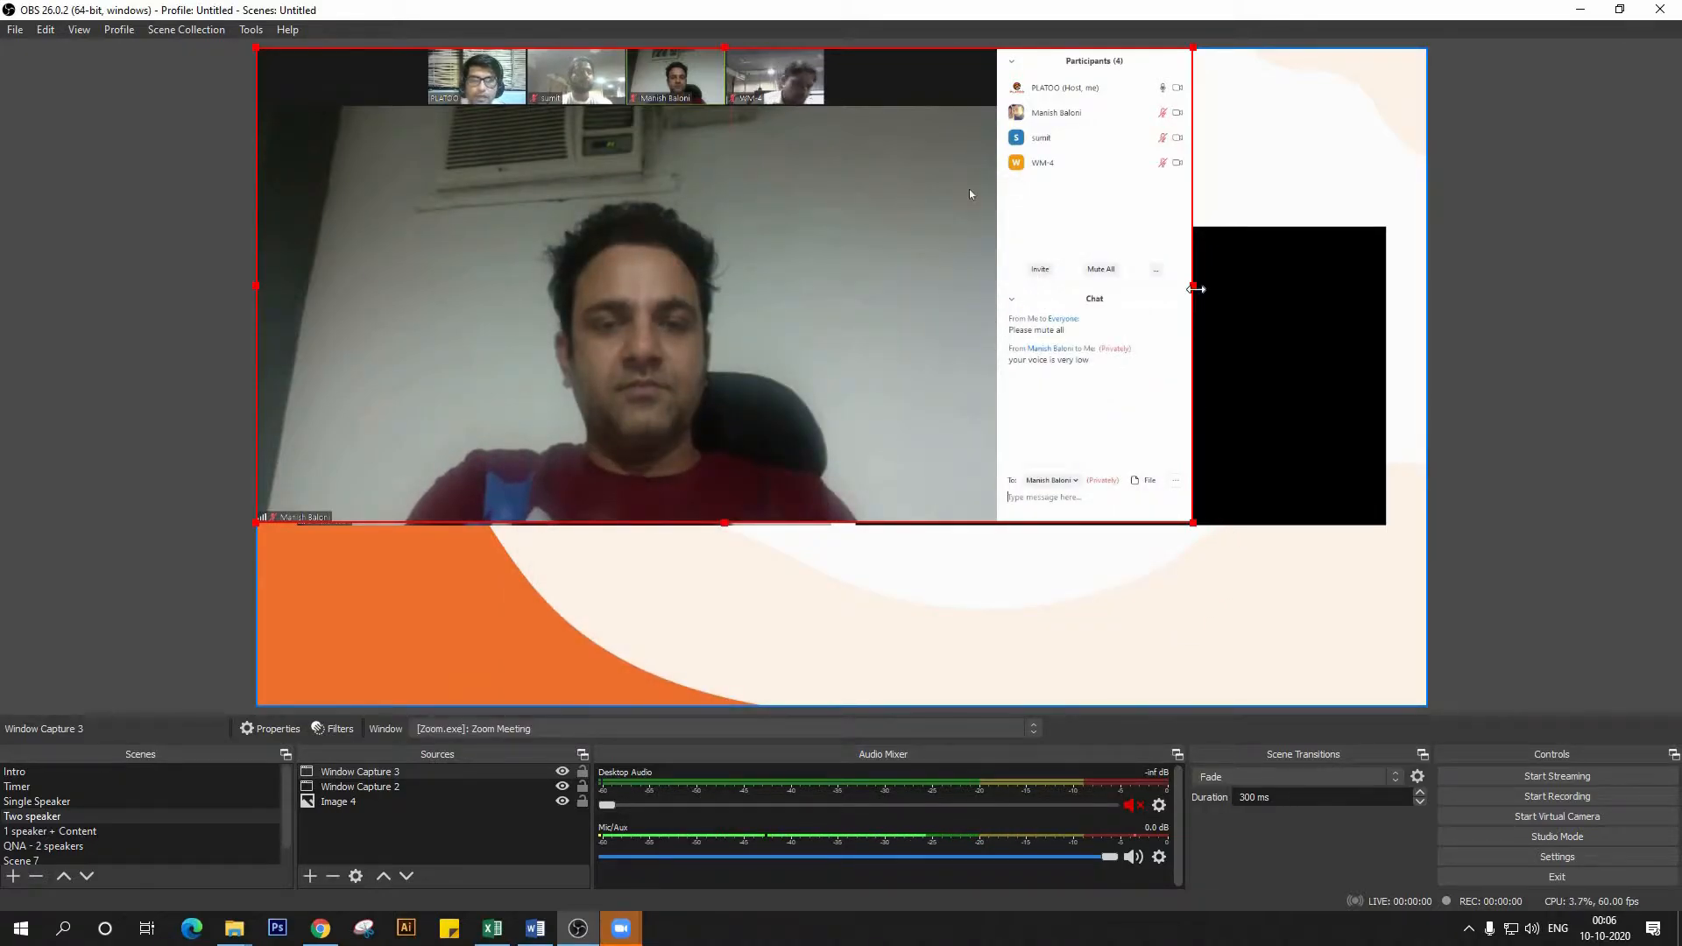
- Crop the new Zoom capture to the main speaker's video and fit it onto the right black frame of the Two speaker template
drag(1182, 290, 999, 330)
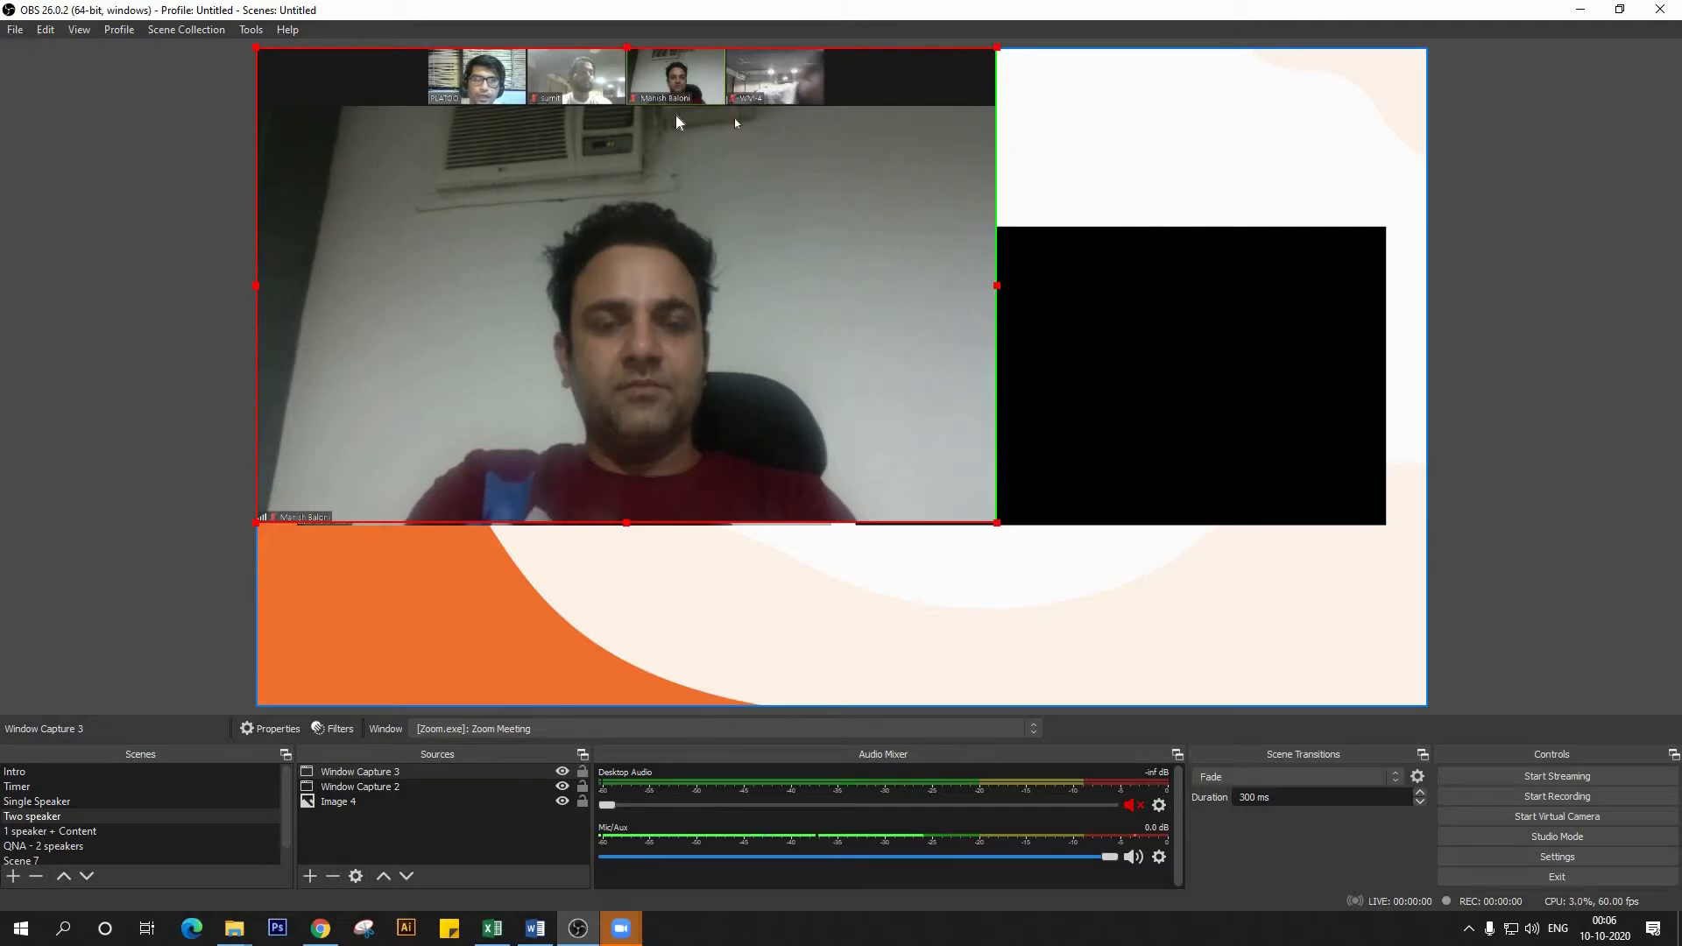
drag(625, 50, 635, 107)
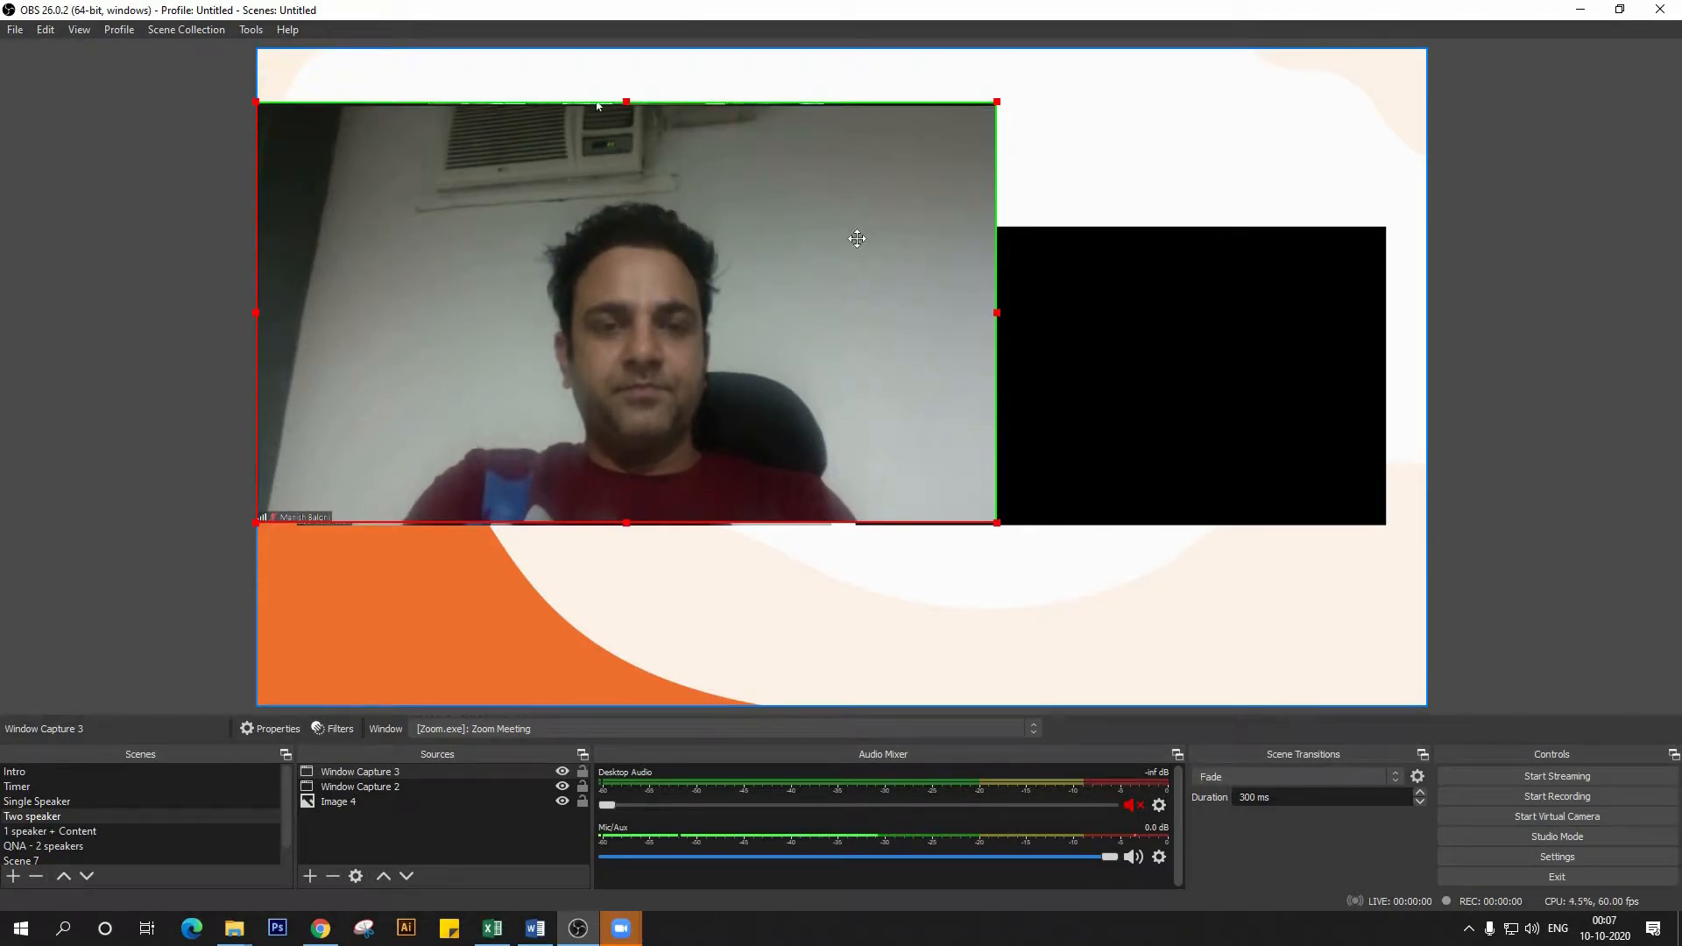
drag(856, 239, 1255, 343)
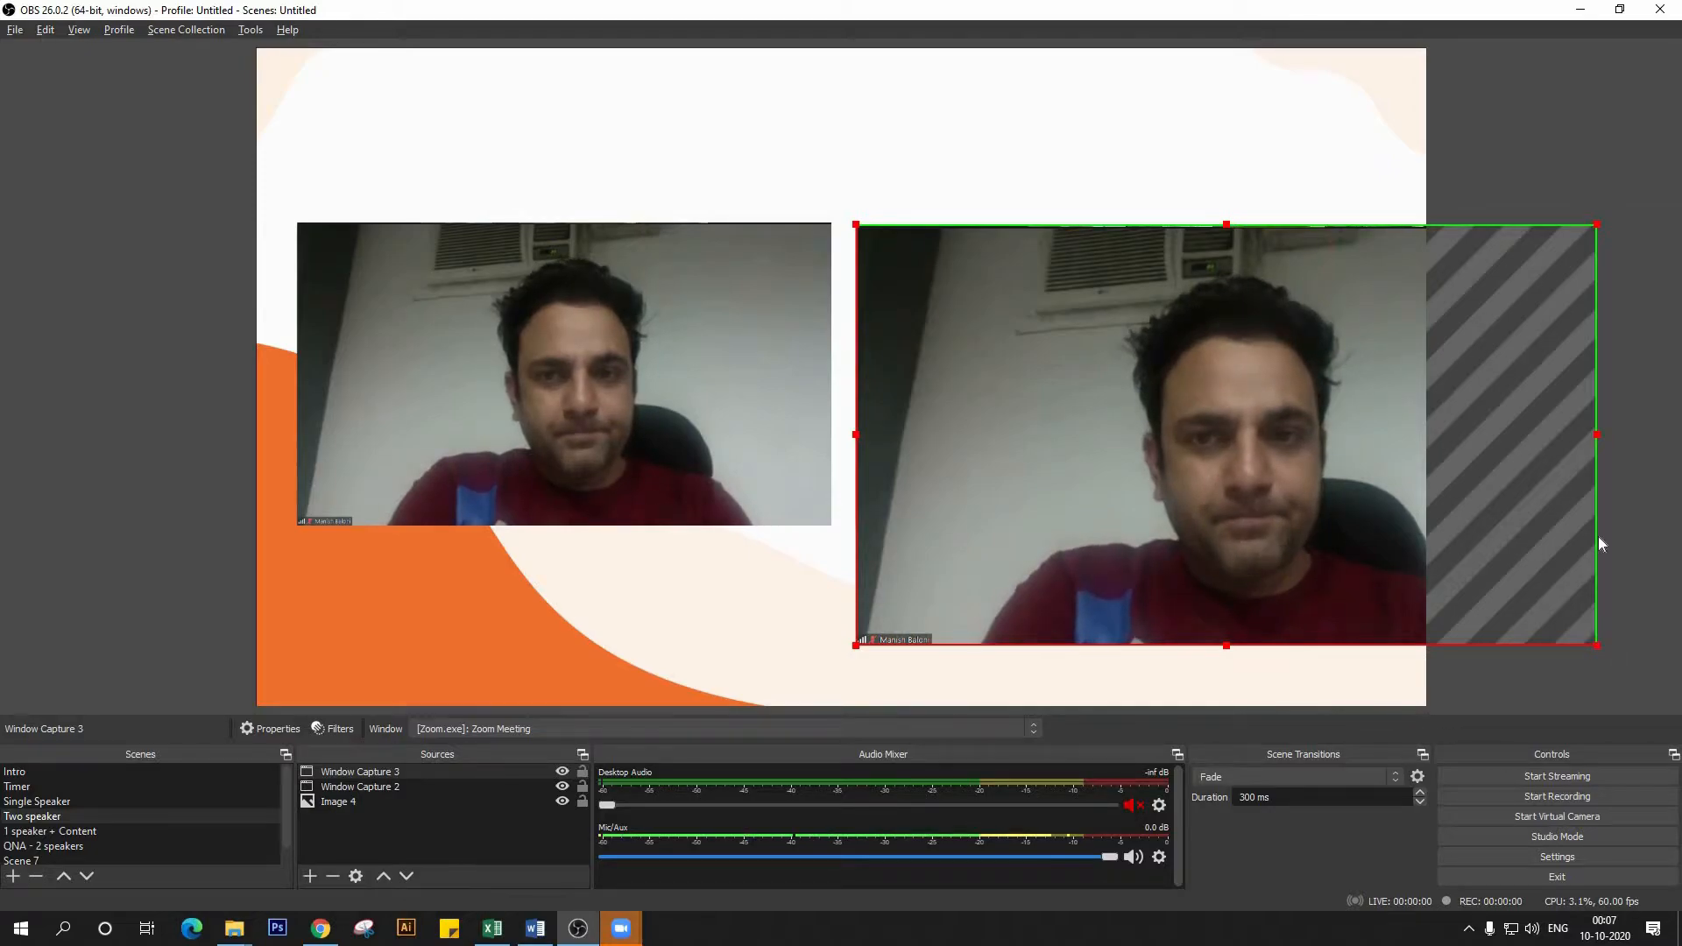
mouse_move(1352, 545)
mouse_down()
mouse_move(1302, 514)
mouse_move(1370, 532)
mouse_up()
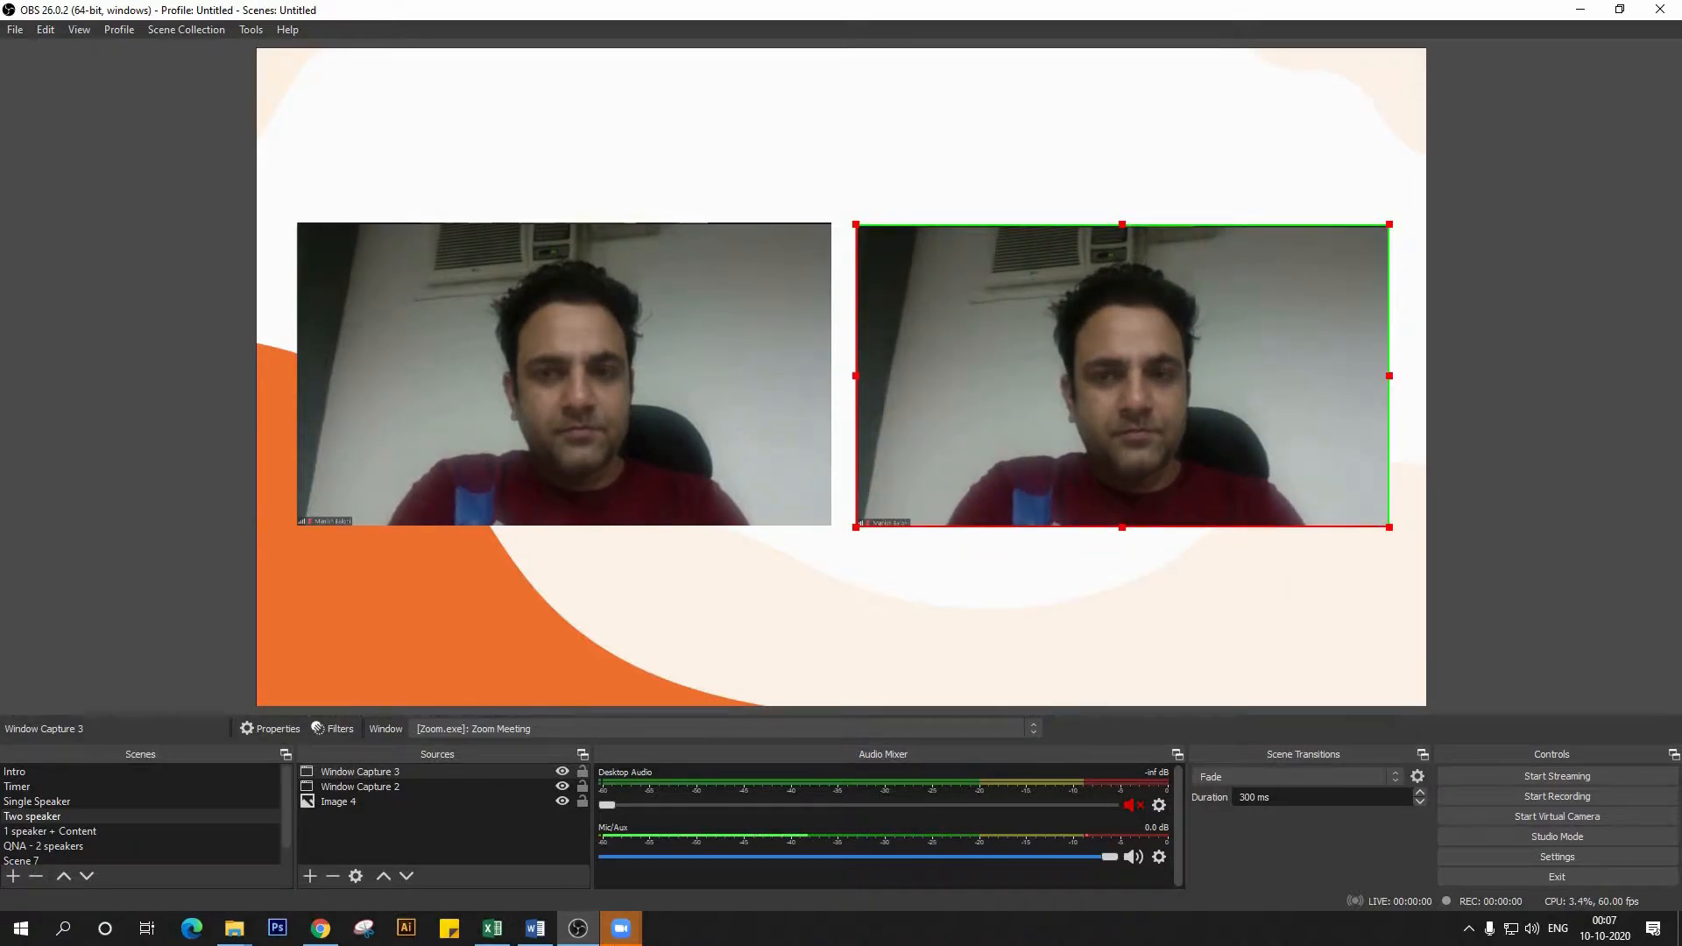
- Switch to the Zoom meeting, change its layout to Gallery View, and return to OBS
mouse_move(619, 930)
click(682, 851)
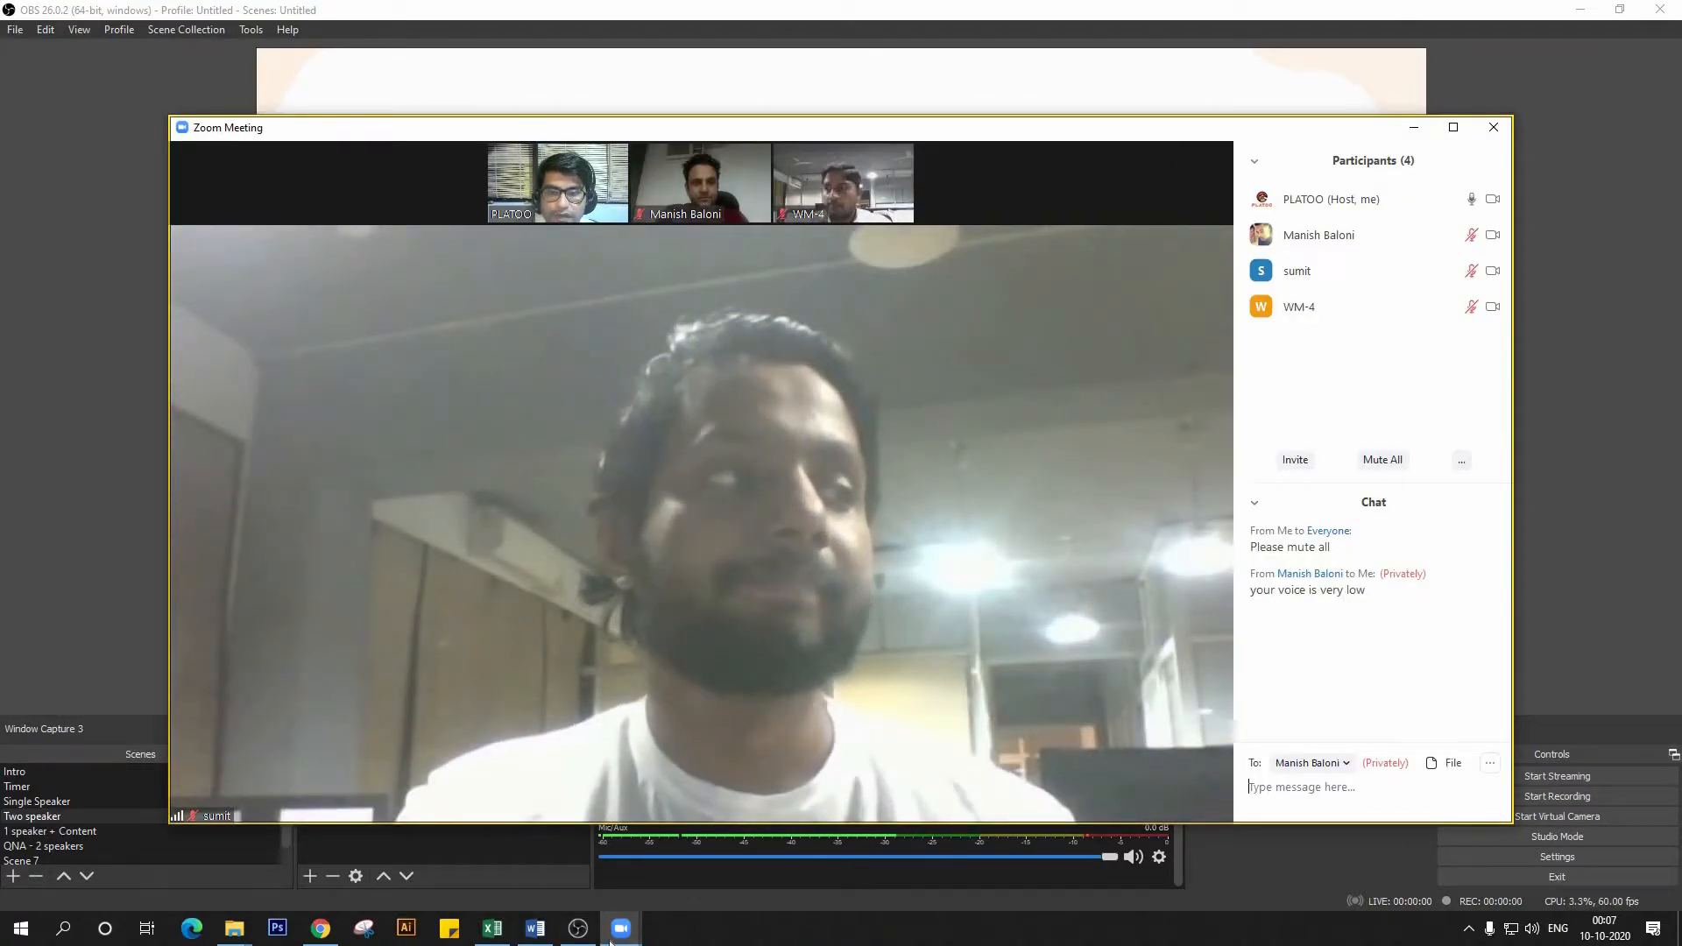
click(55, 384)
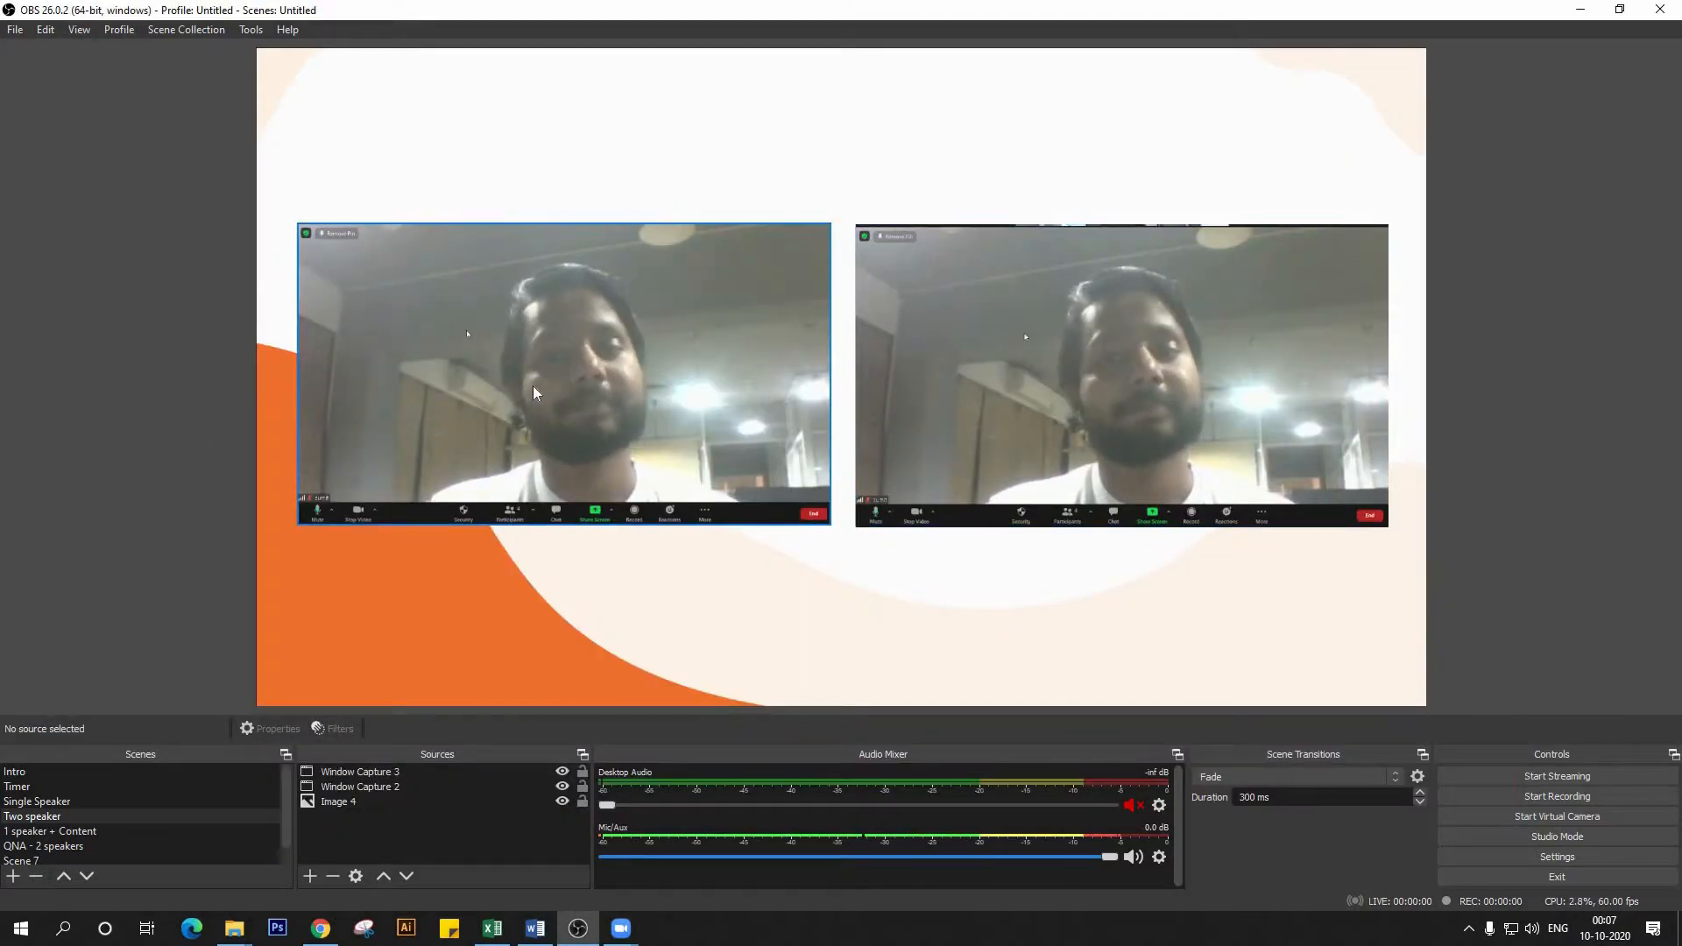
mouse_move(621, 929)
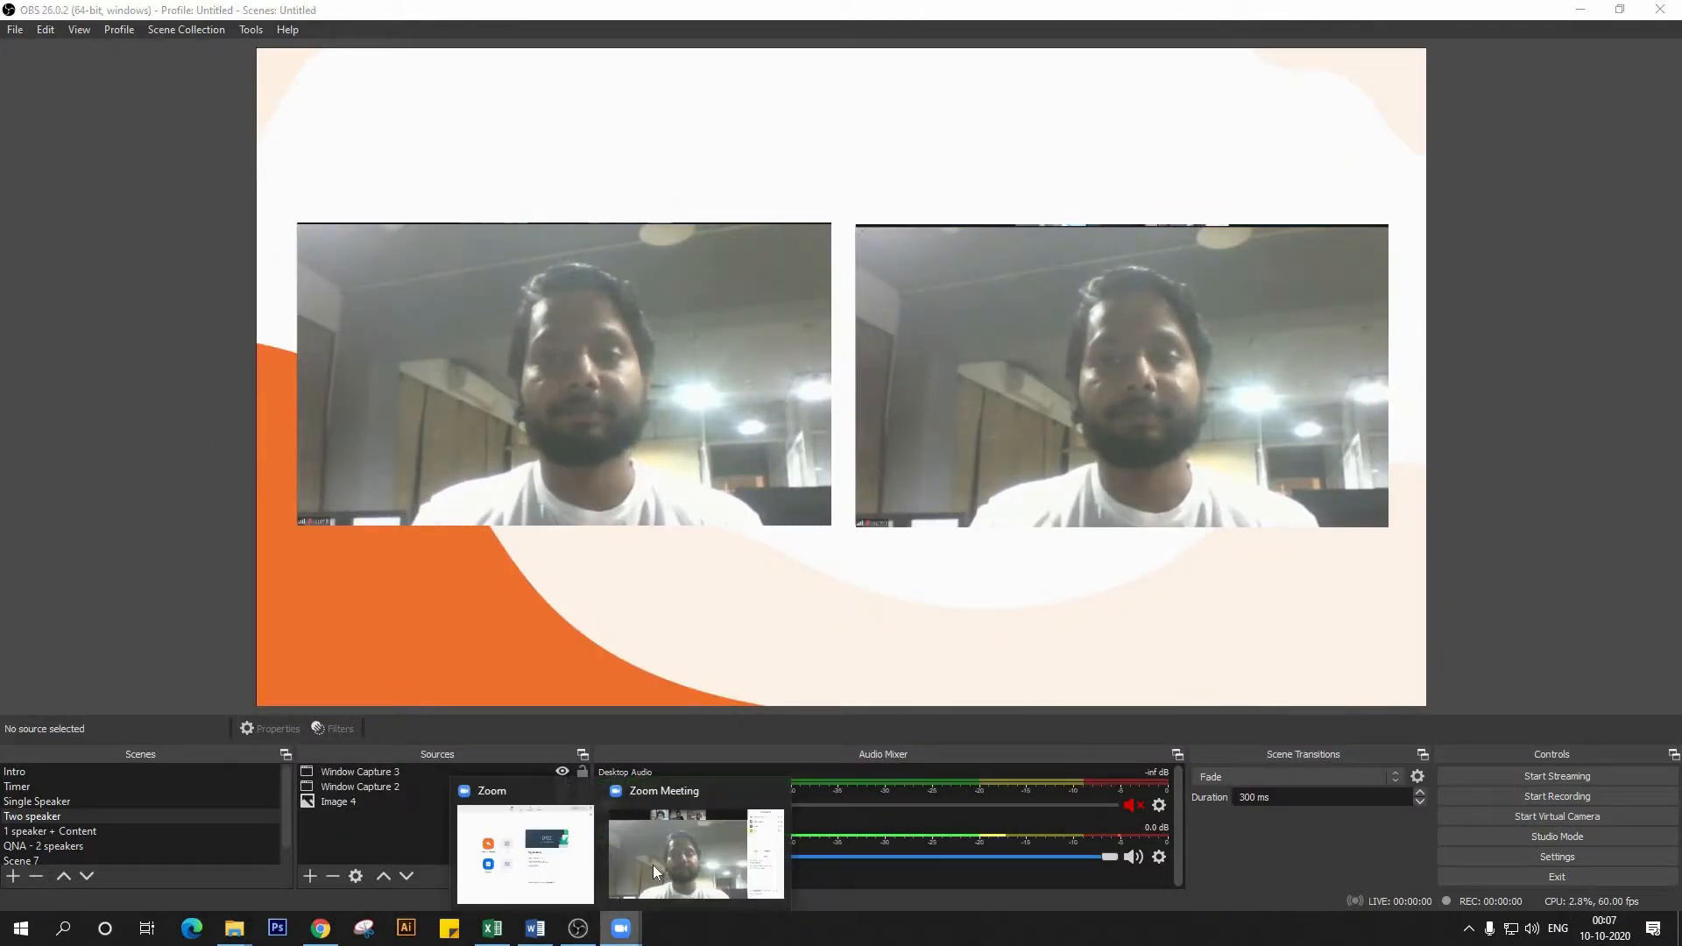
click(653, 865)
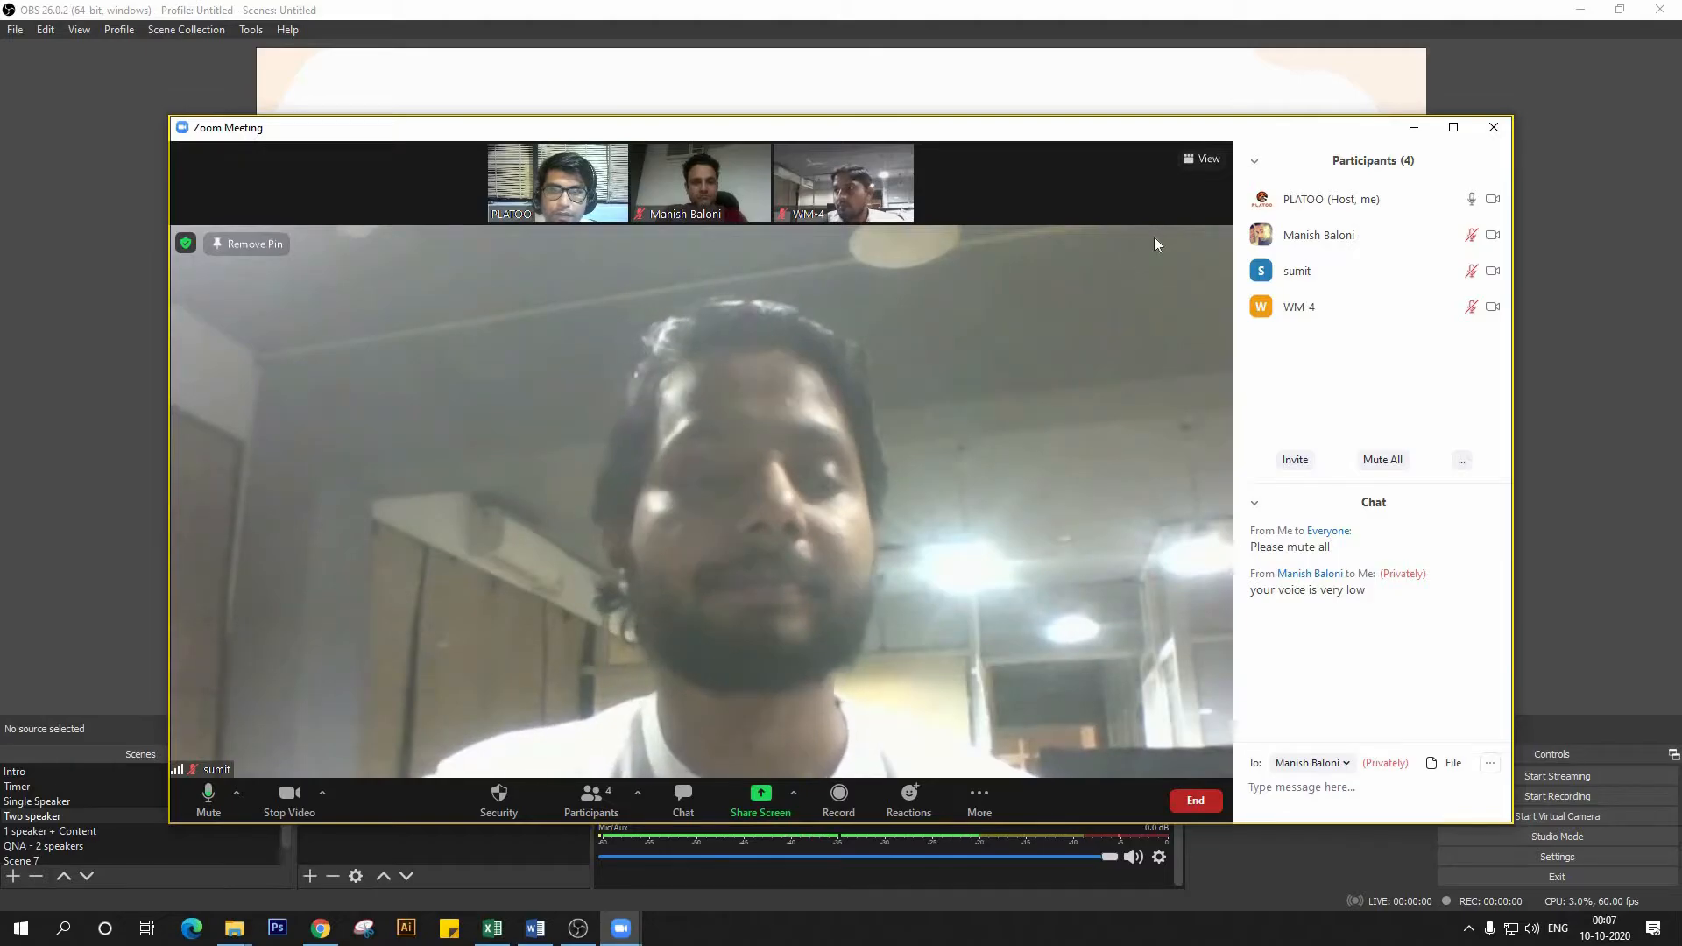
click(1202, 159)
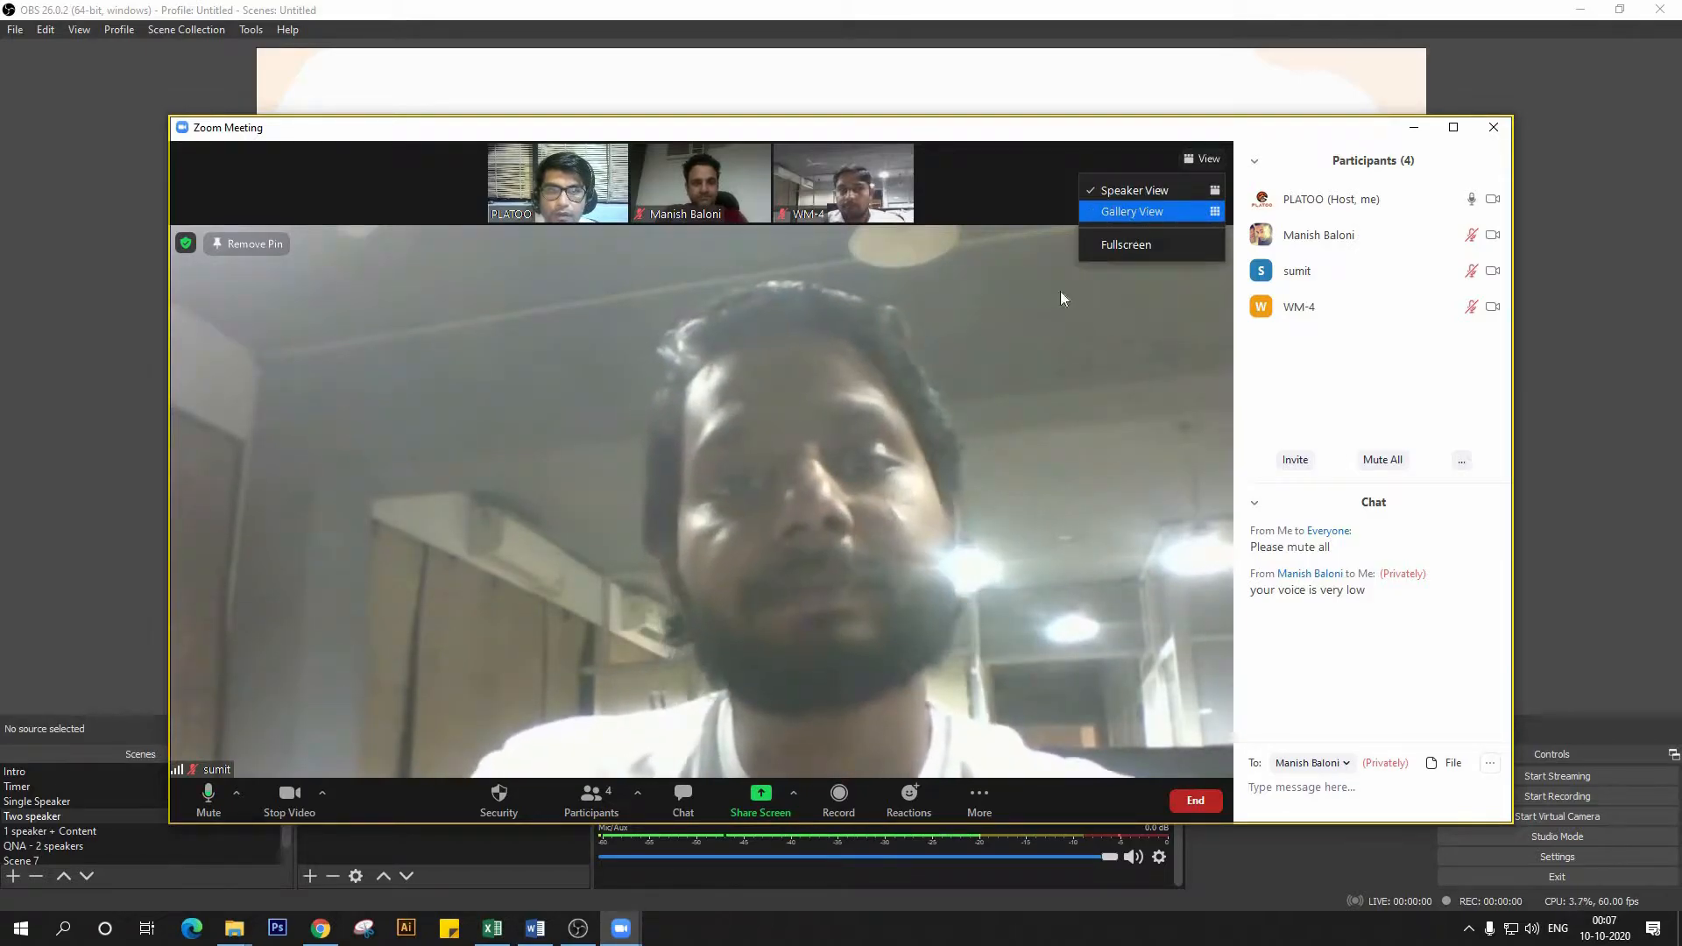
click(1132, 211)
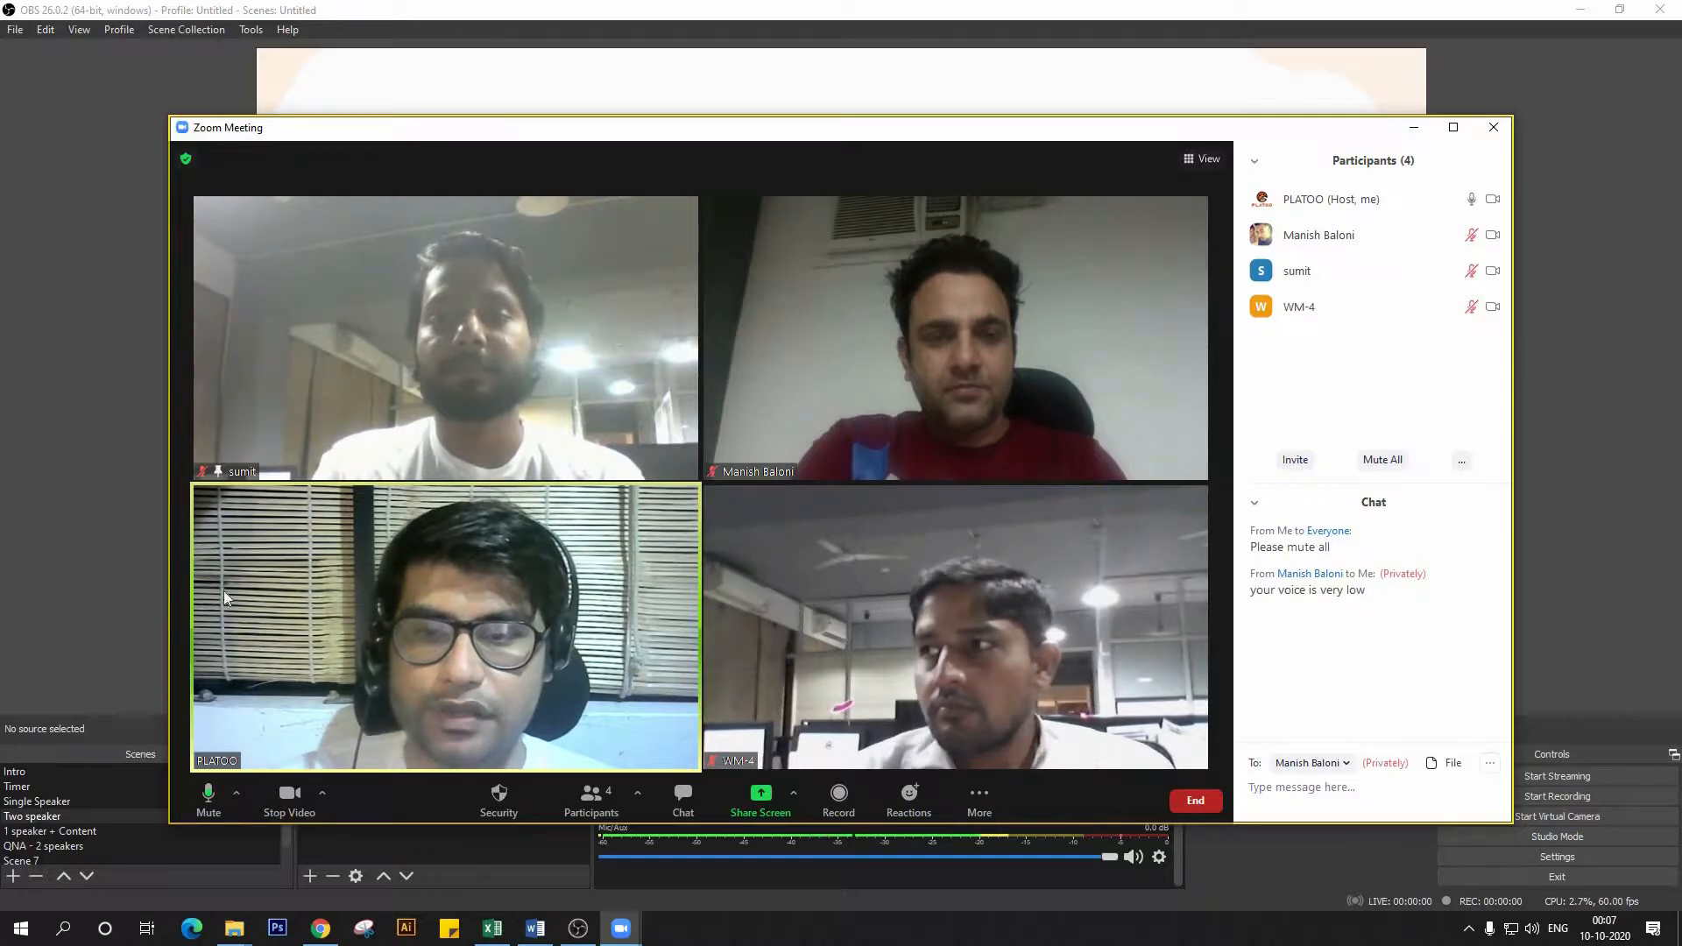
click(109, 565)
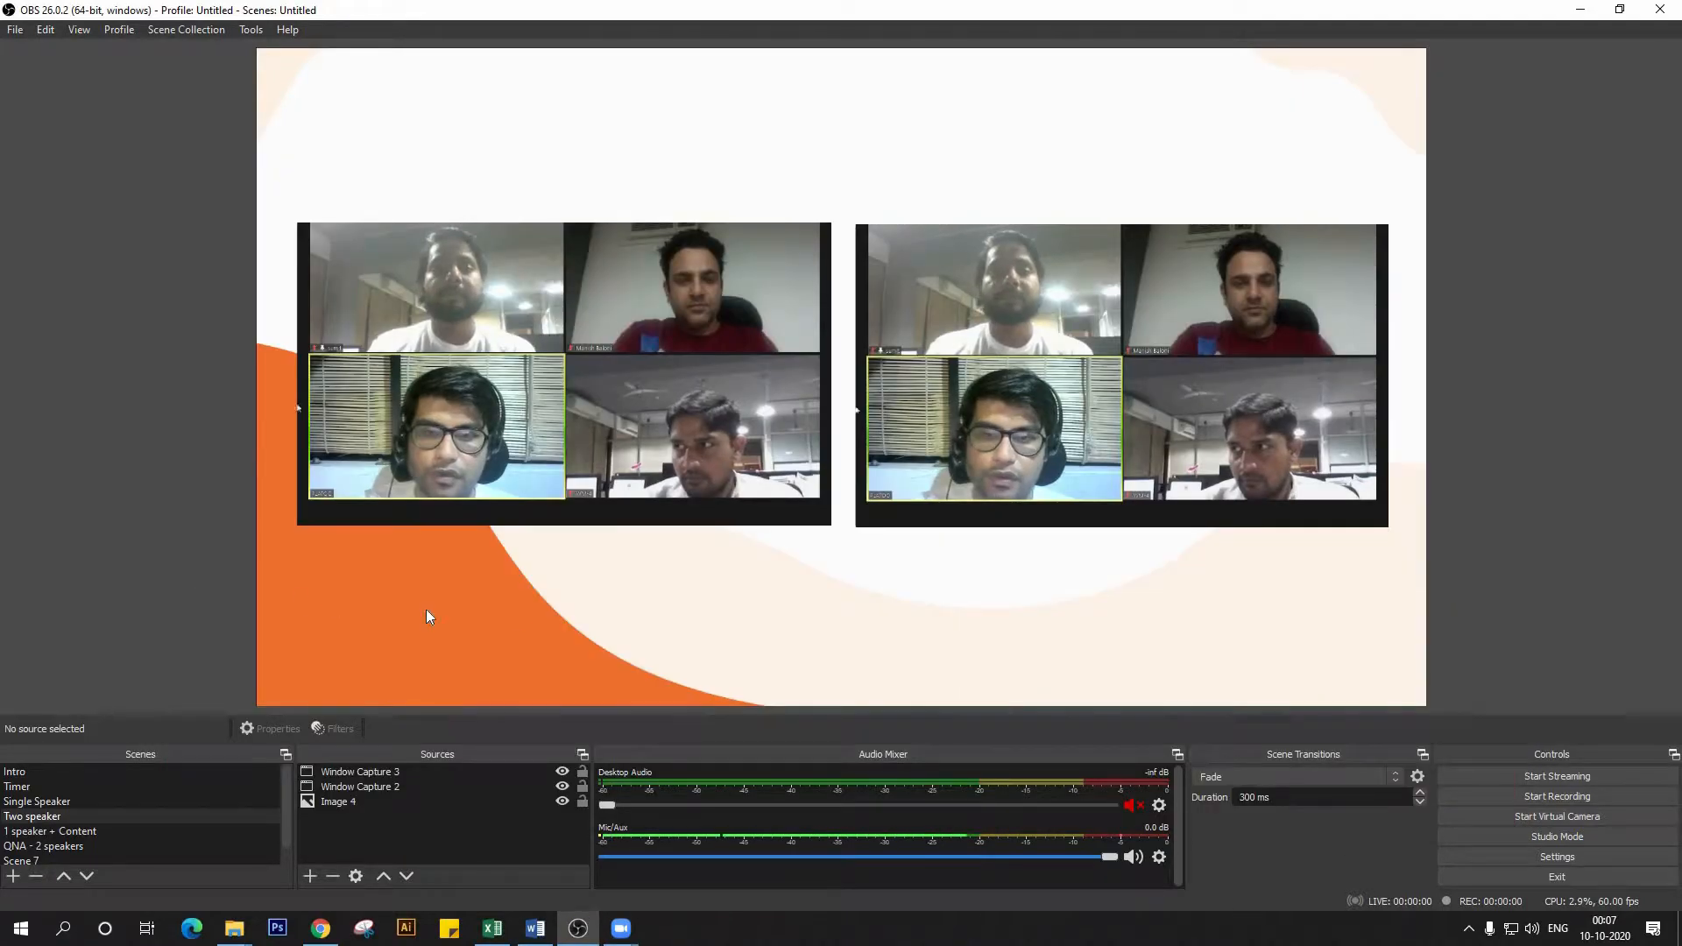
click(364, 774)
right_click(363, 779)
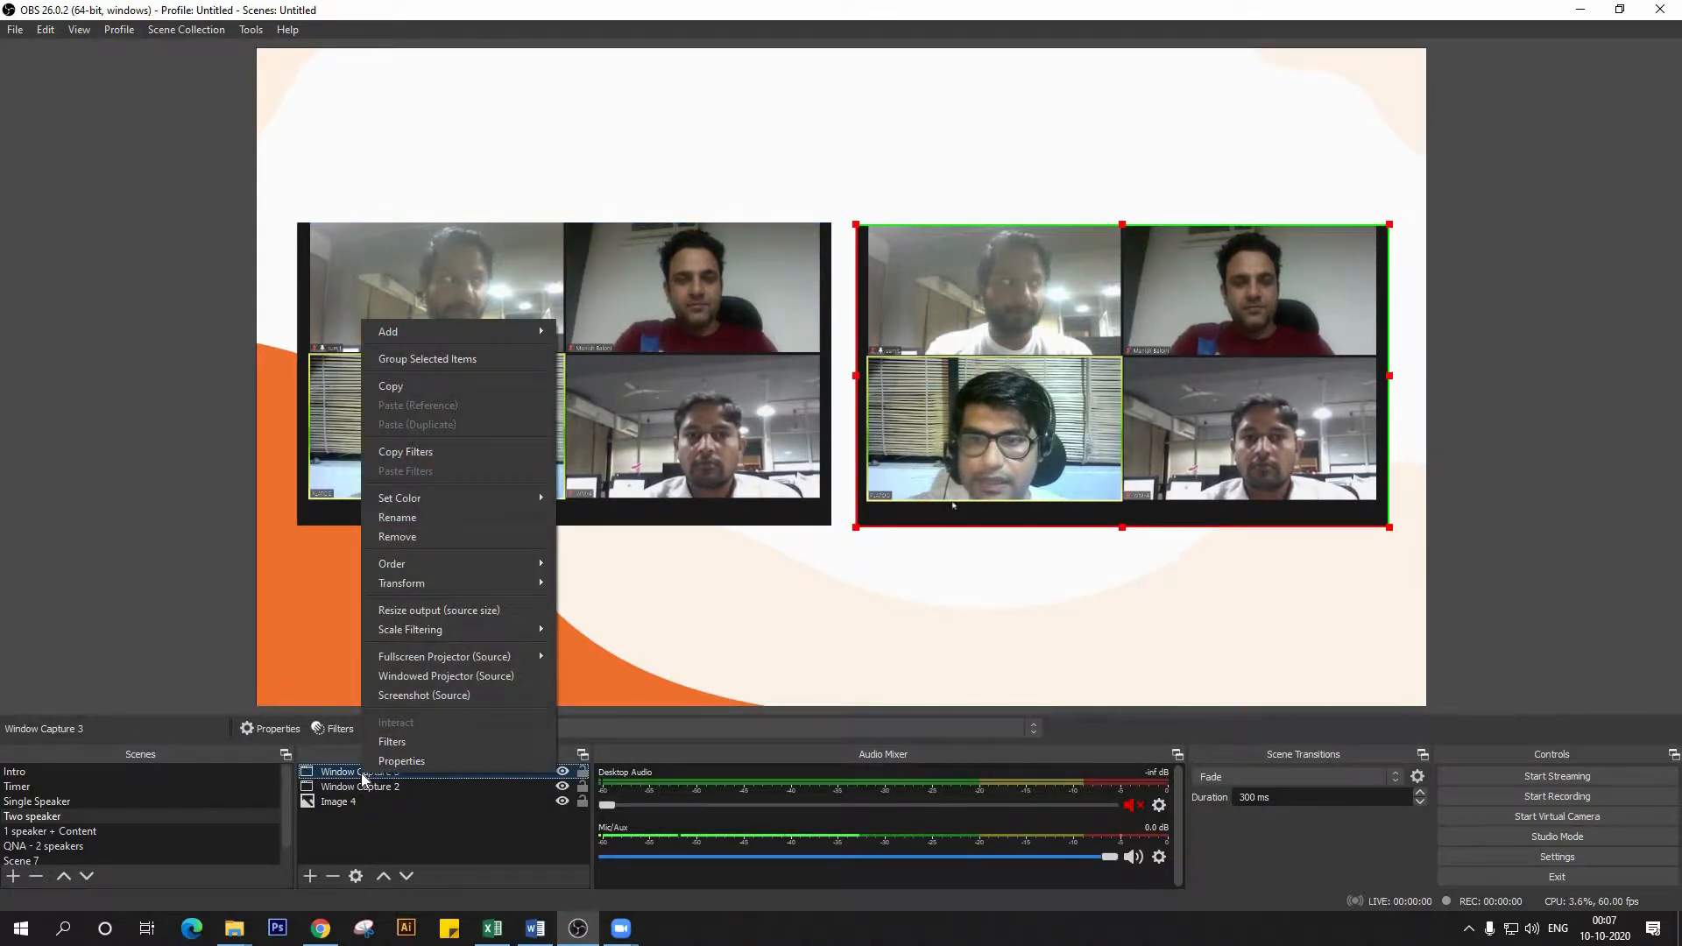
click(343, 774)
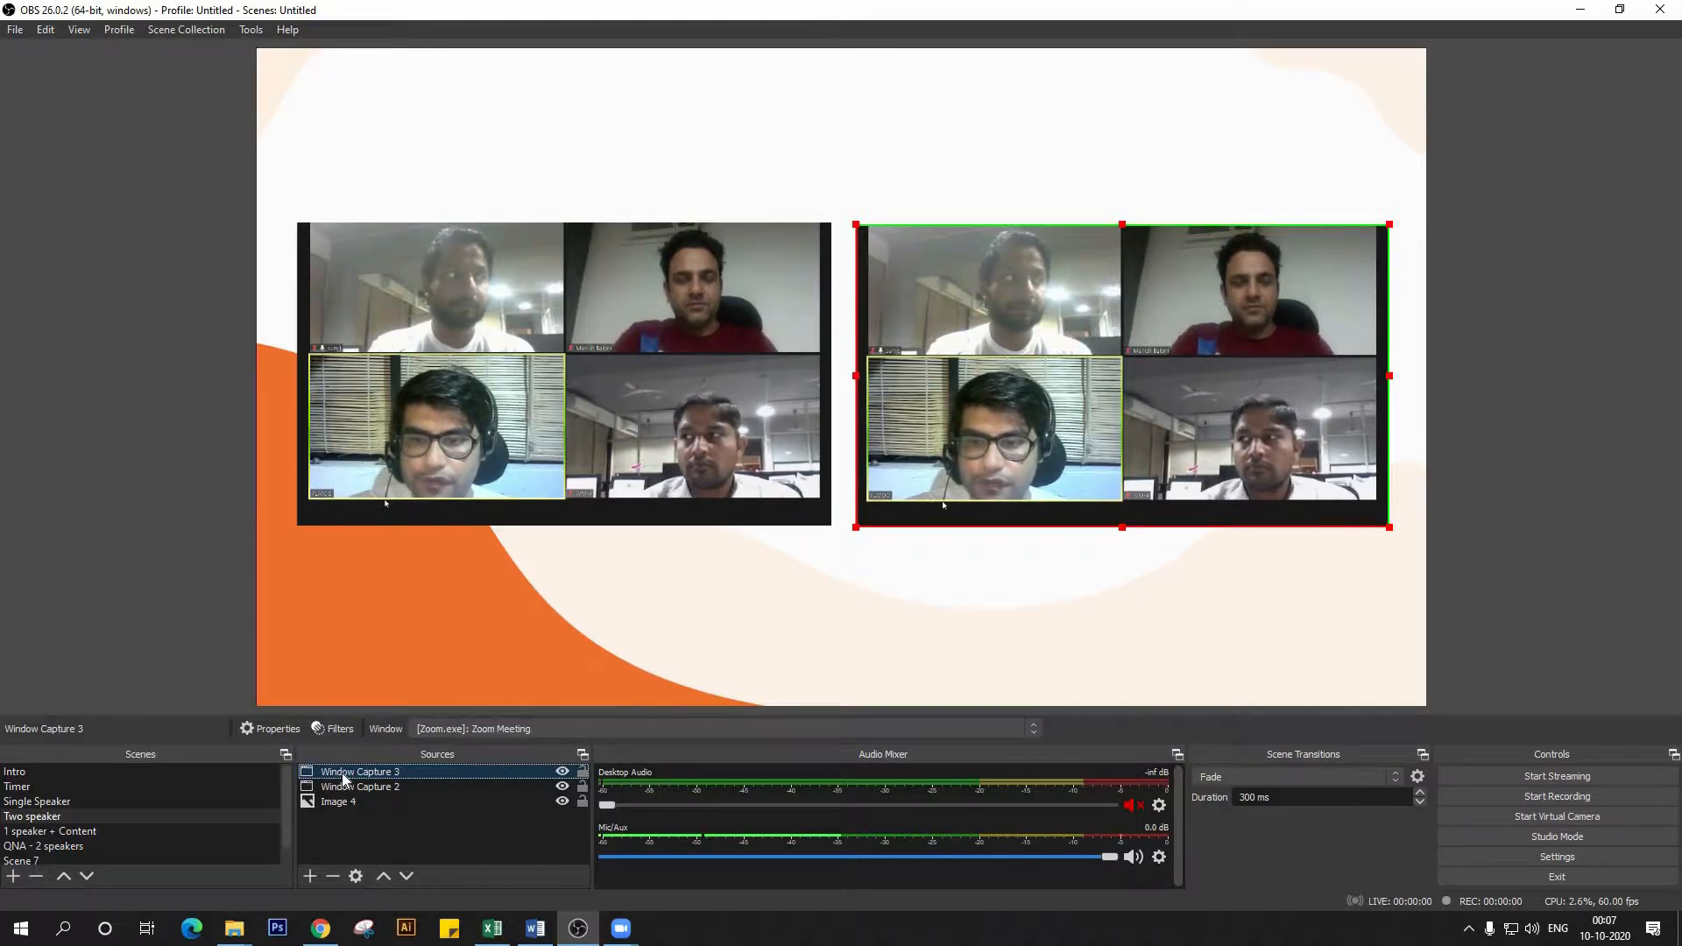
right_click(345, 776)
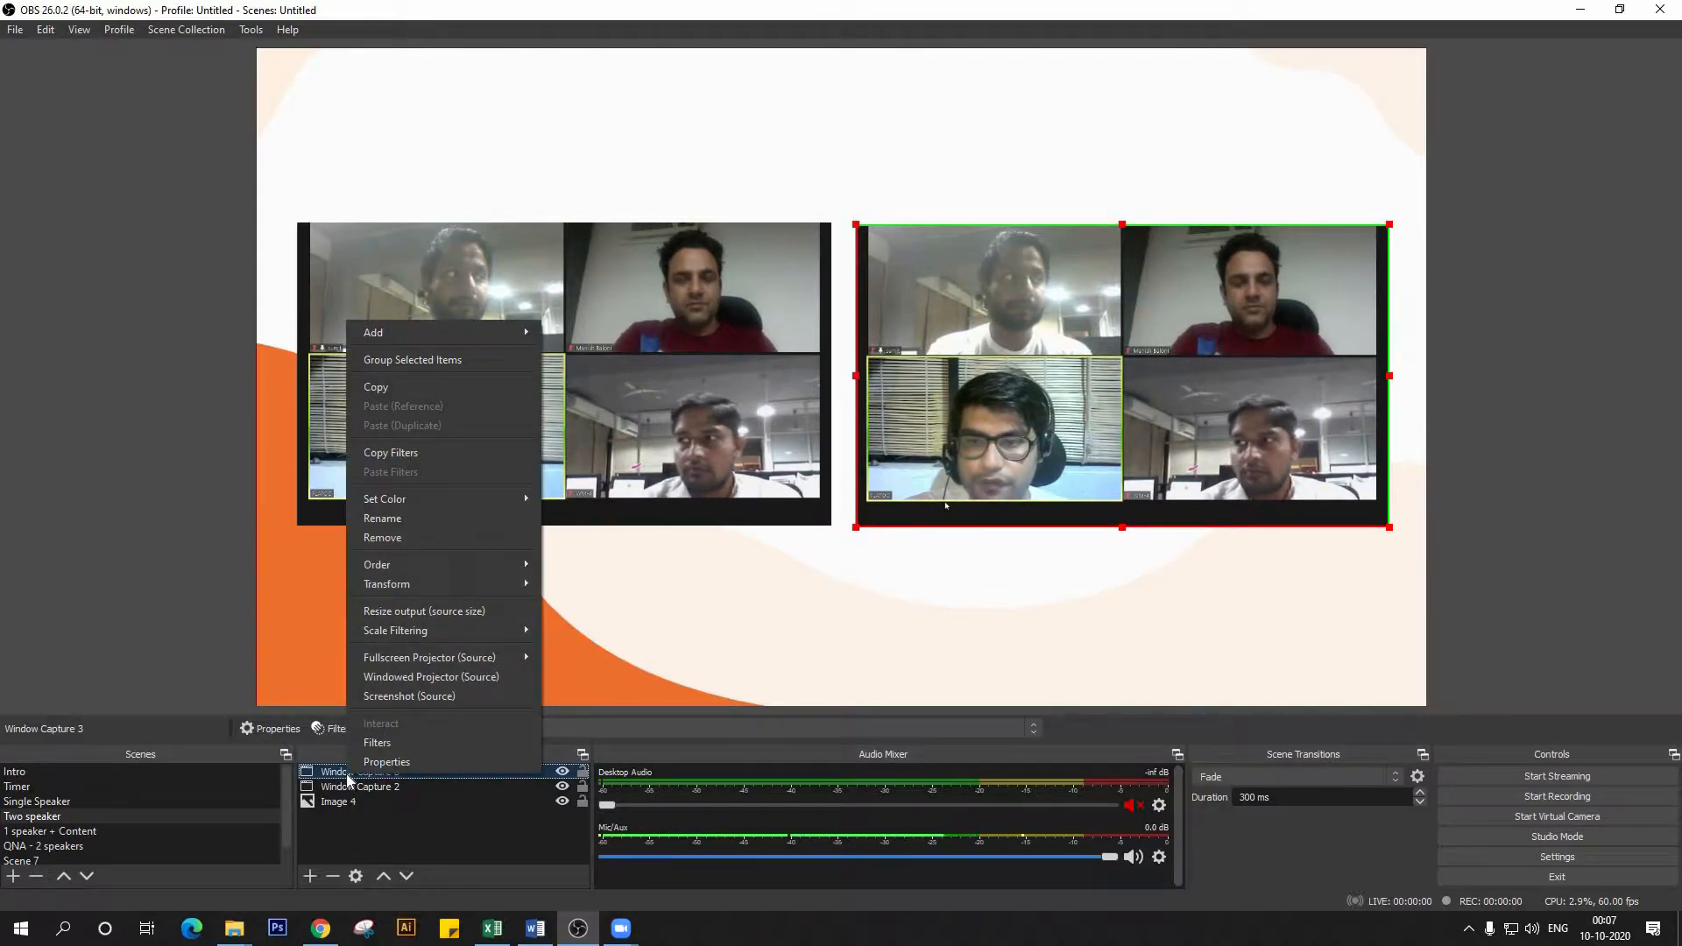
click(627, 427)
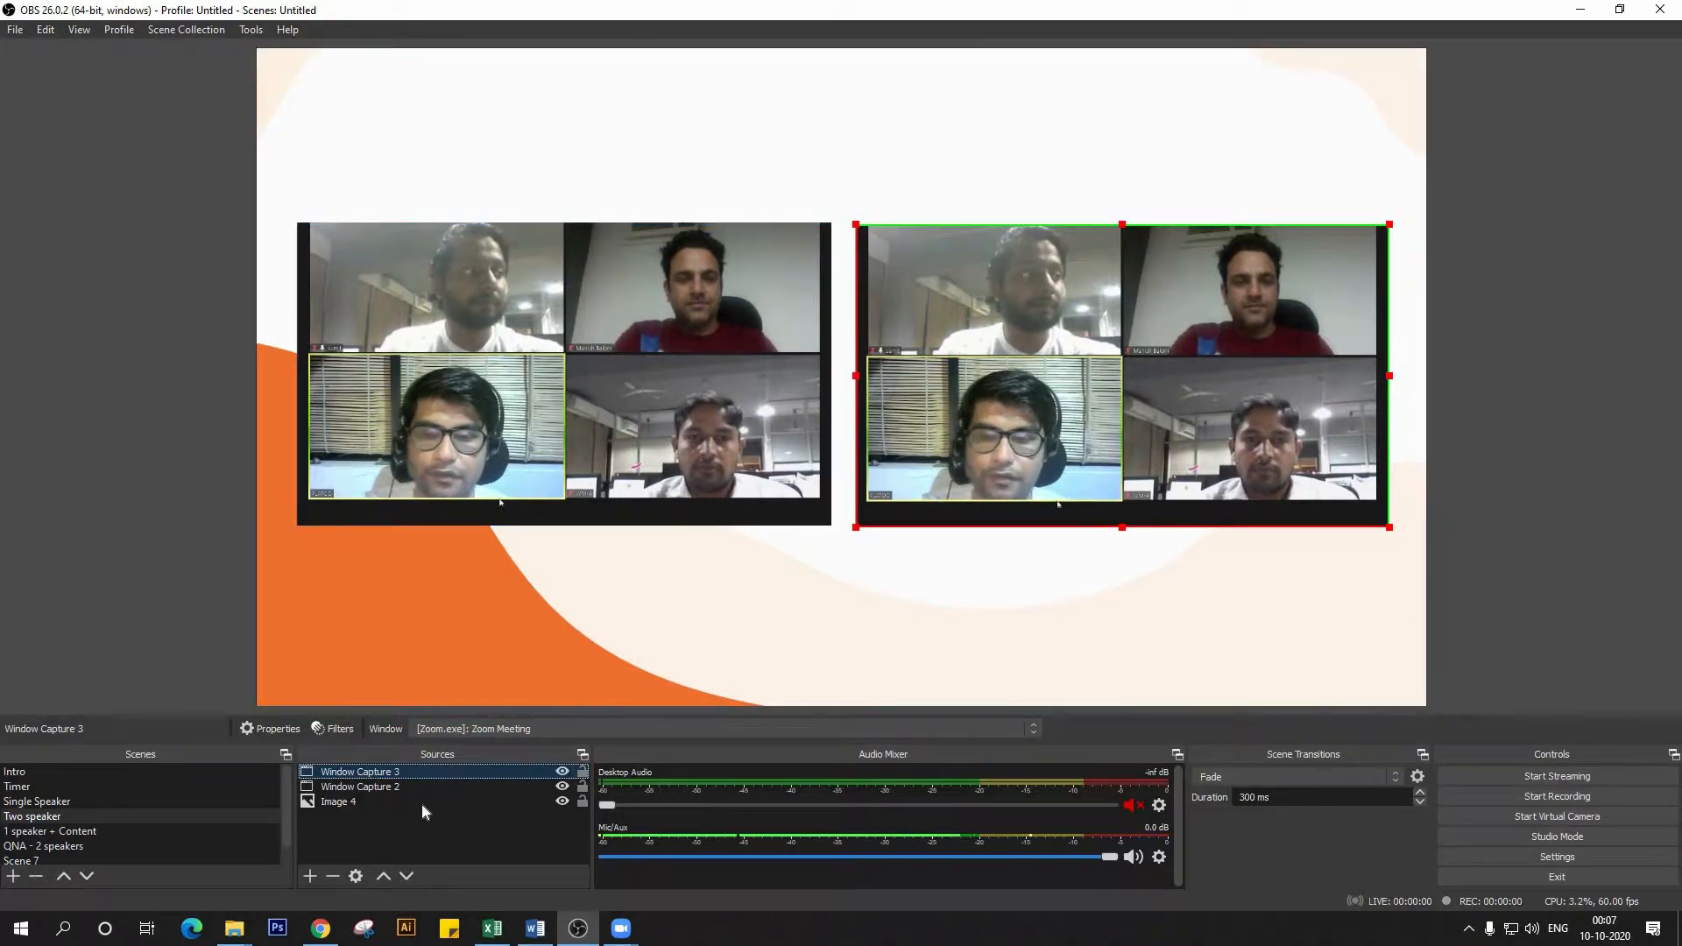
- Remove both Zoom window captures, Window Capture 2 and Window Capture 3, from the Two speaker scene
click(359, 786)
right_click(359, 787)
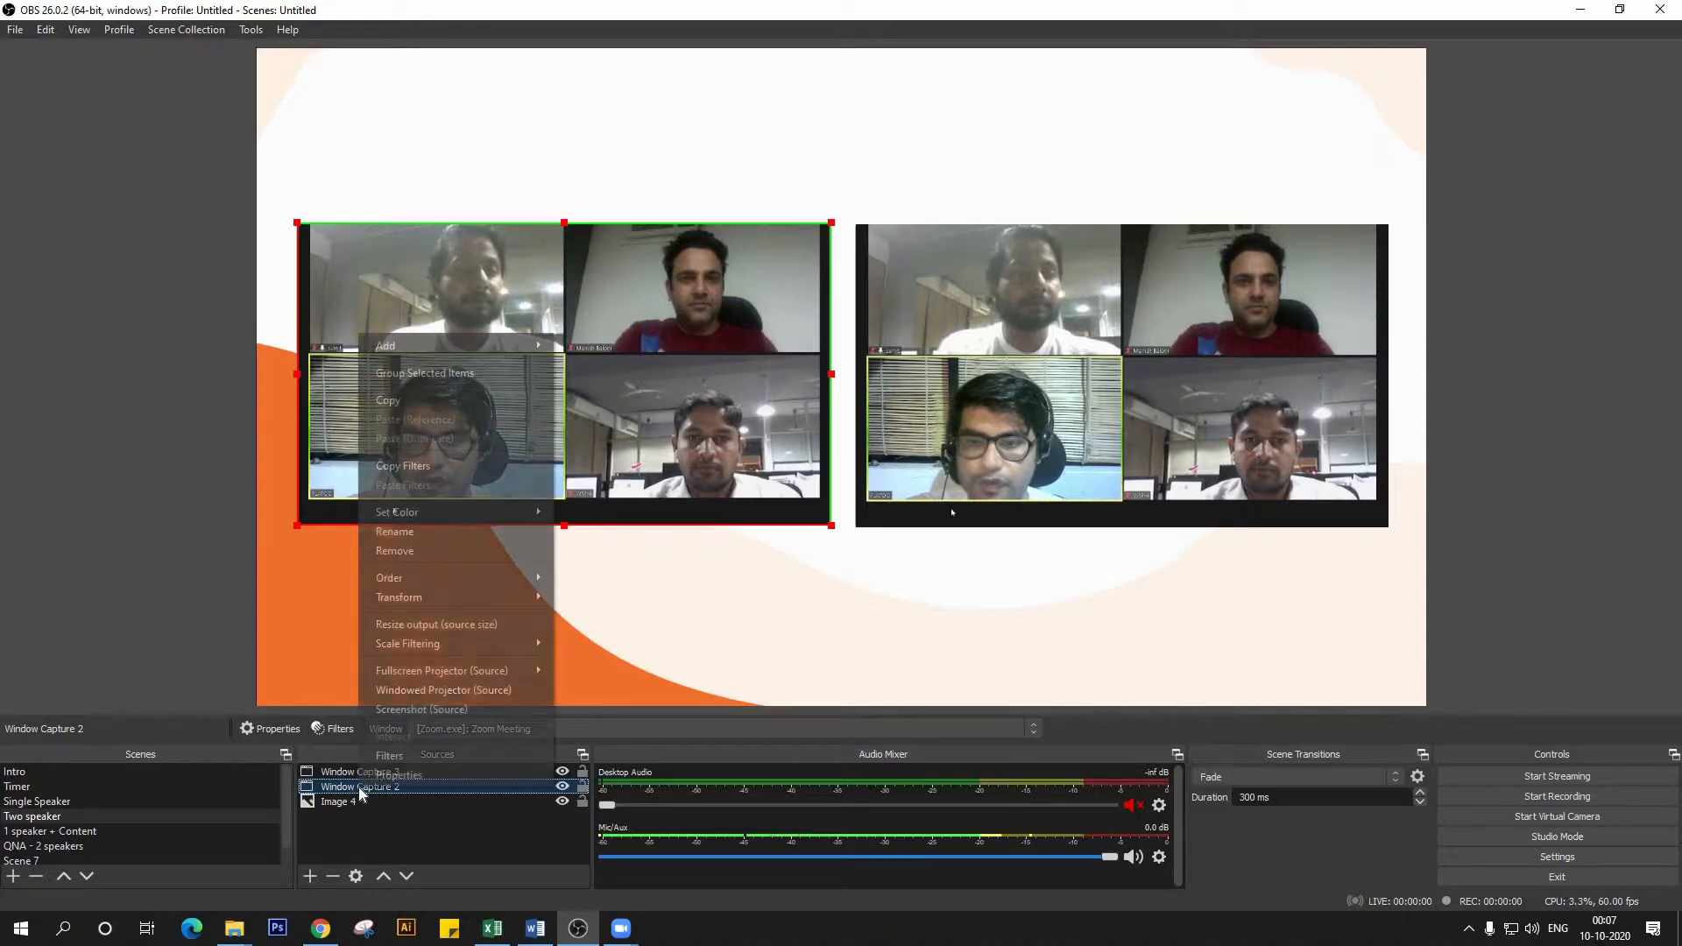
click(448, 552)
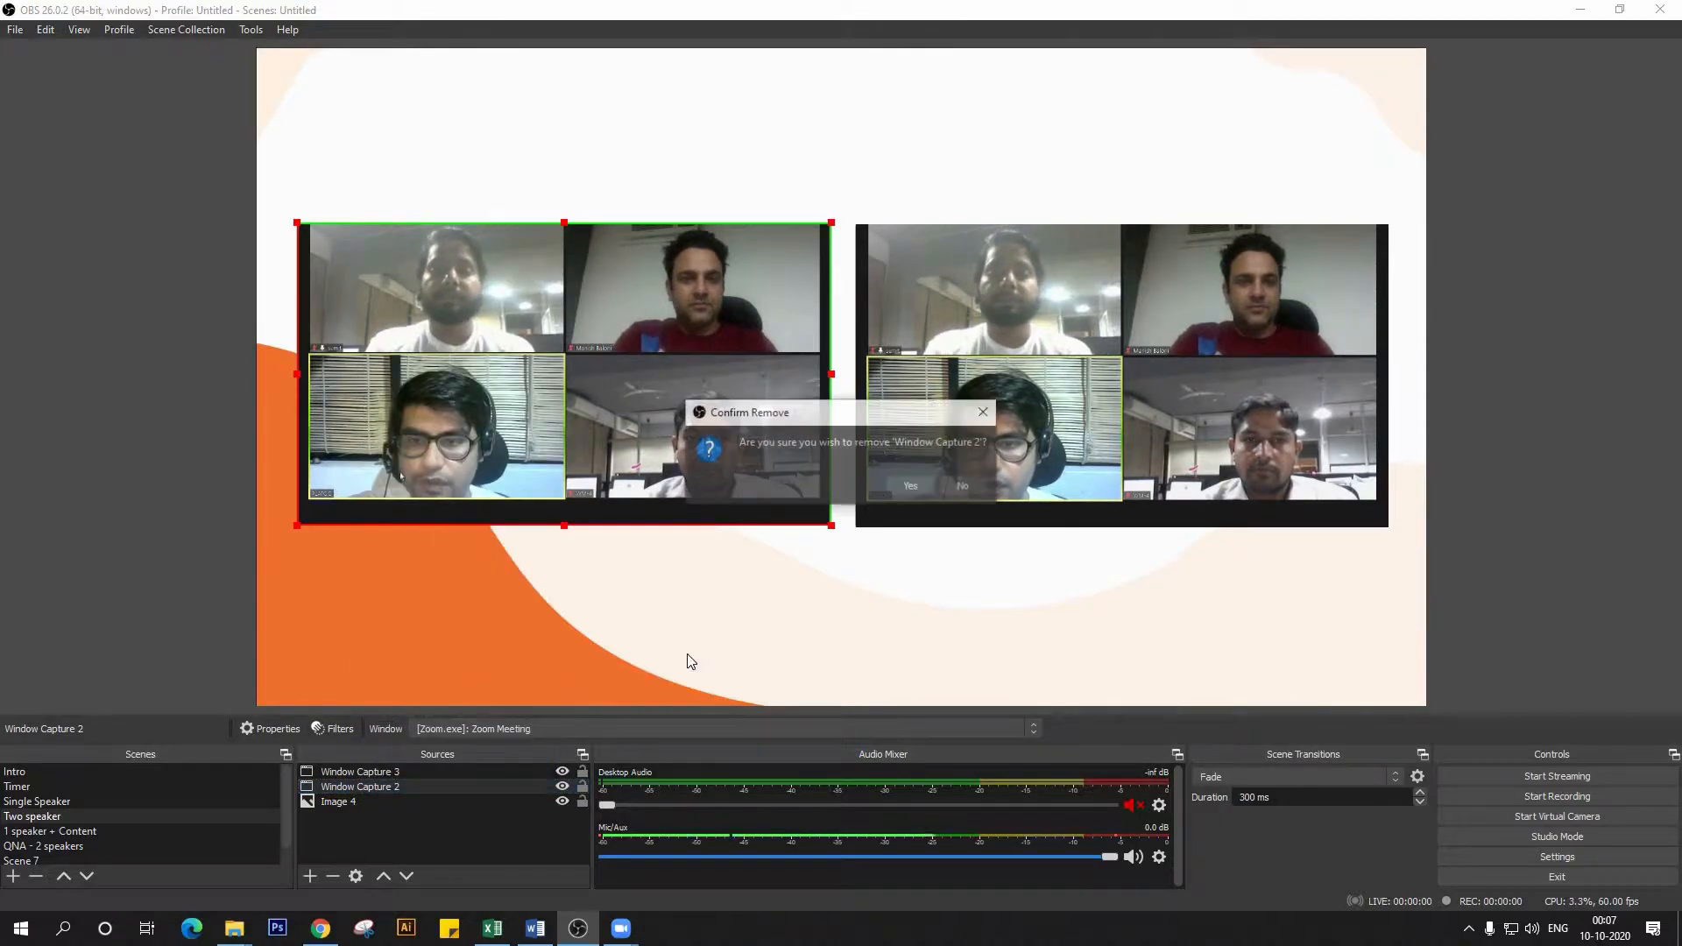
key(Return)
click(350, 770)
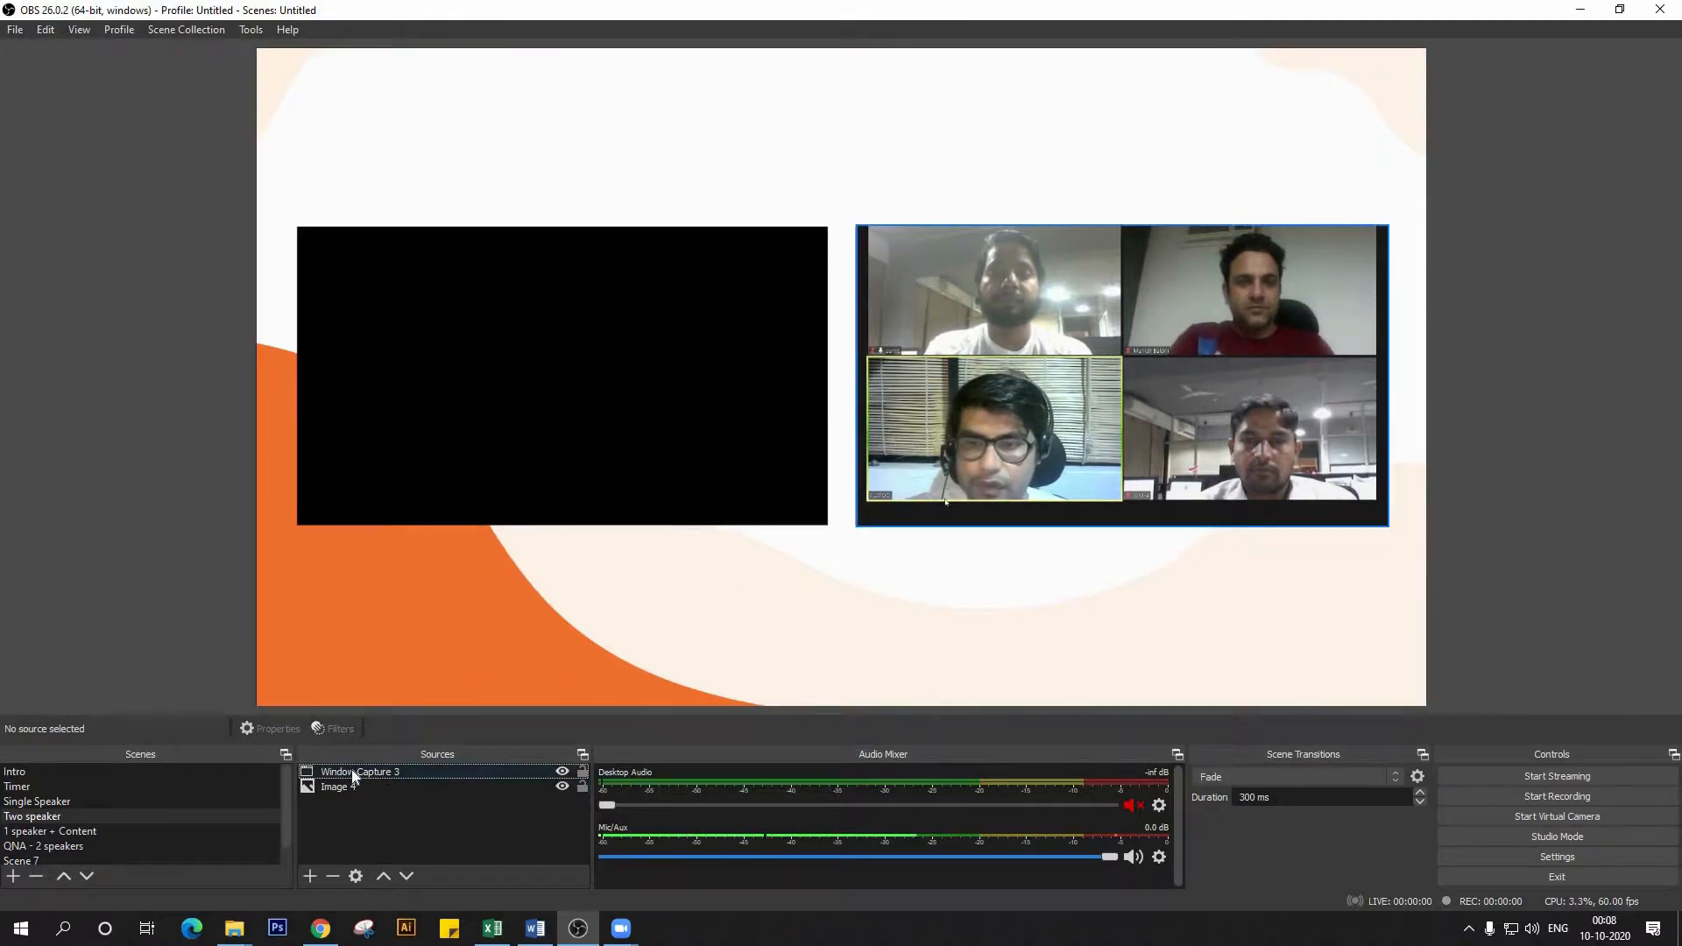
right_click(350, 770)
click(431, 534)
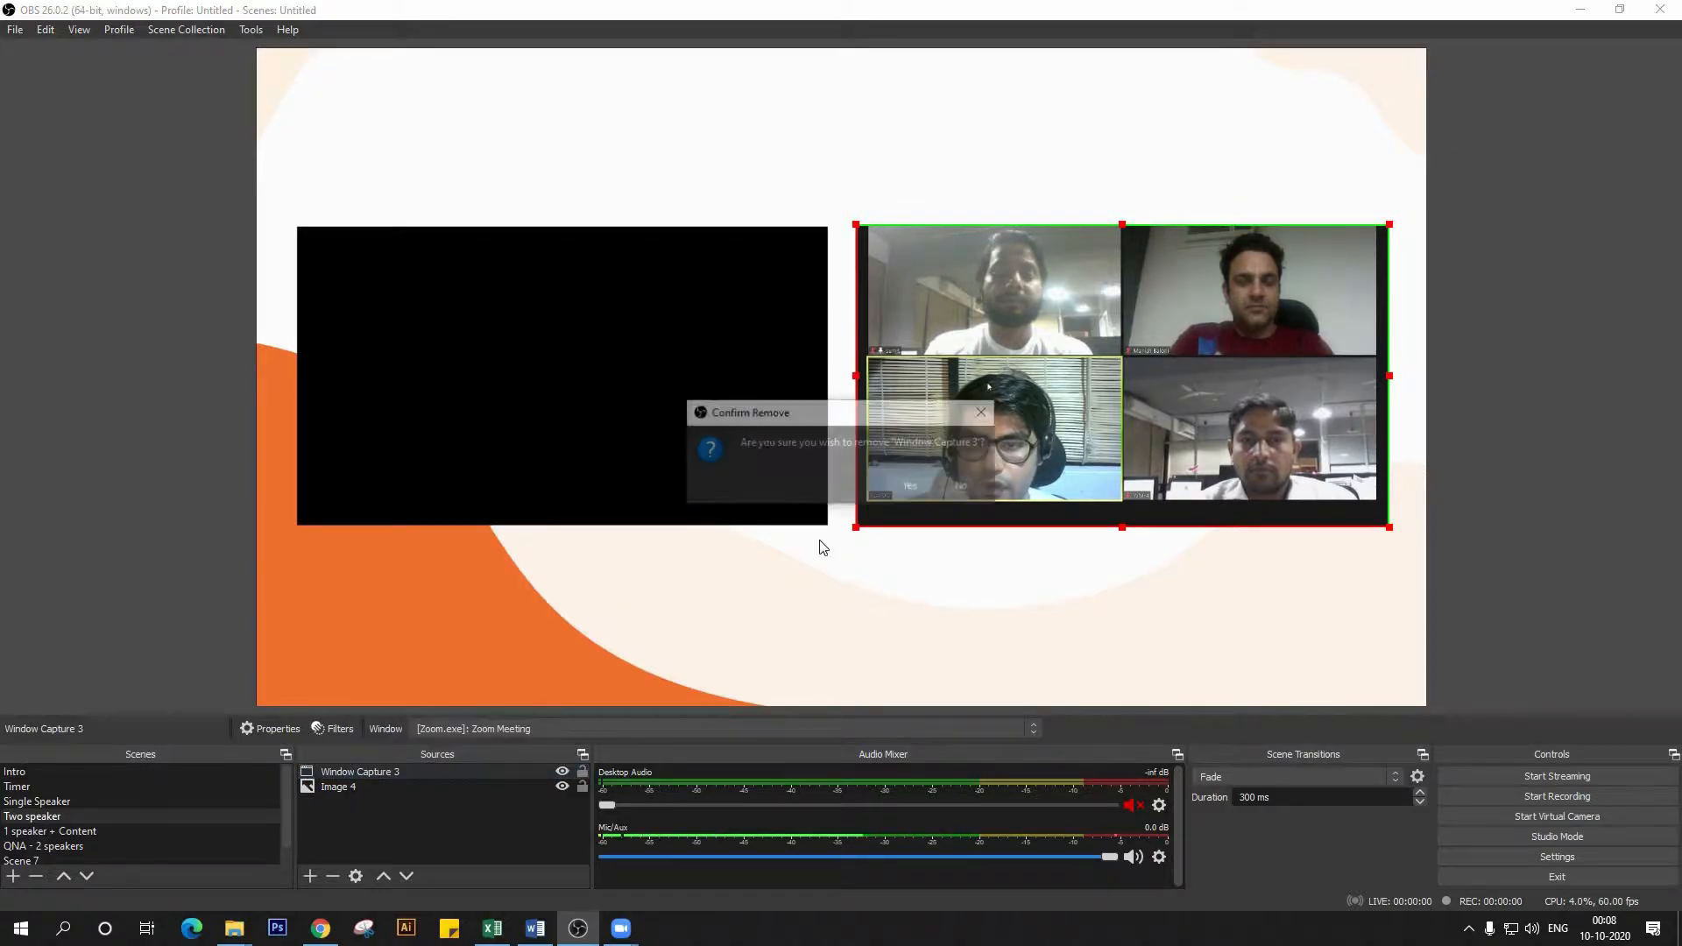
key(Return)
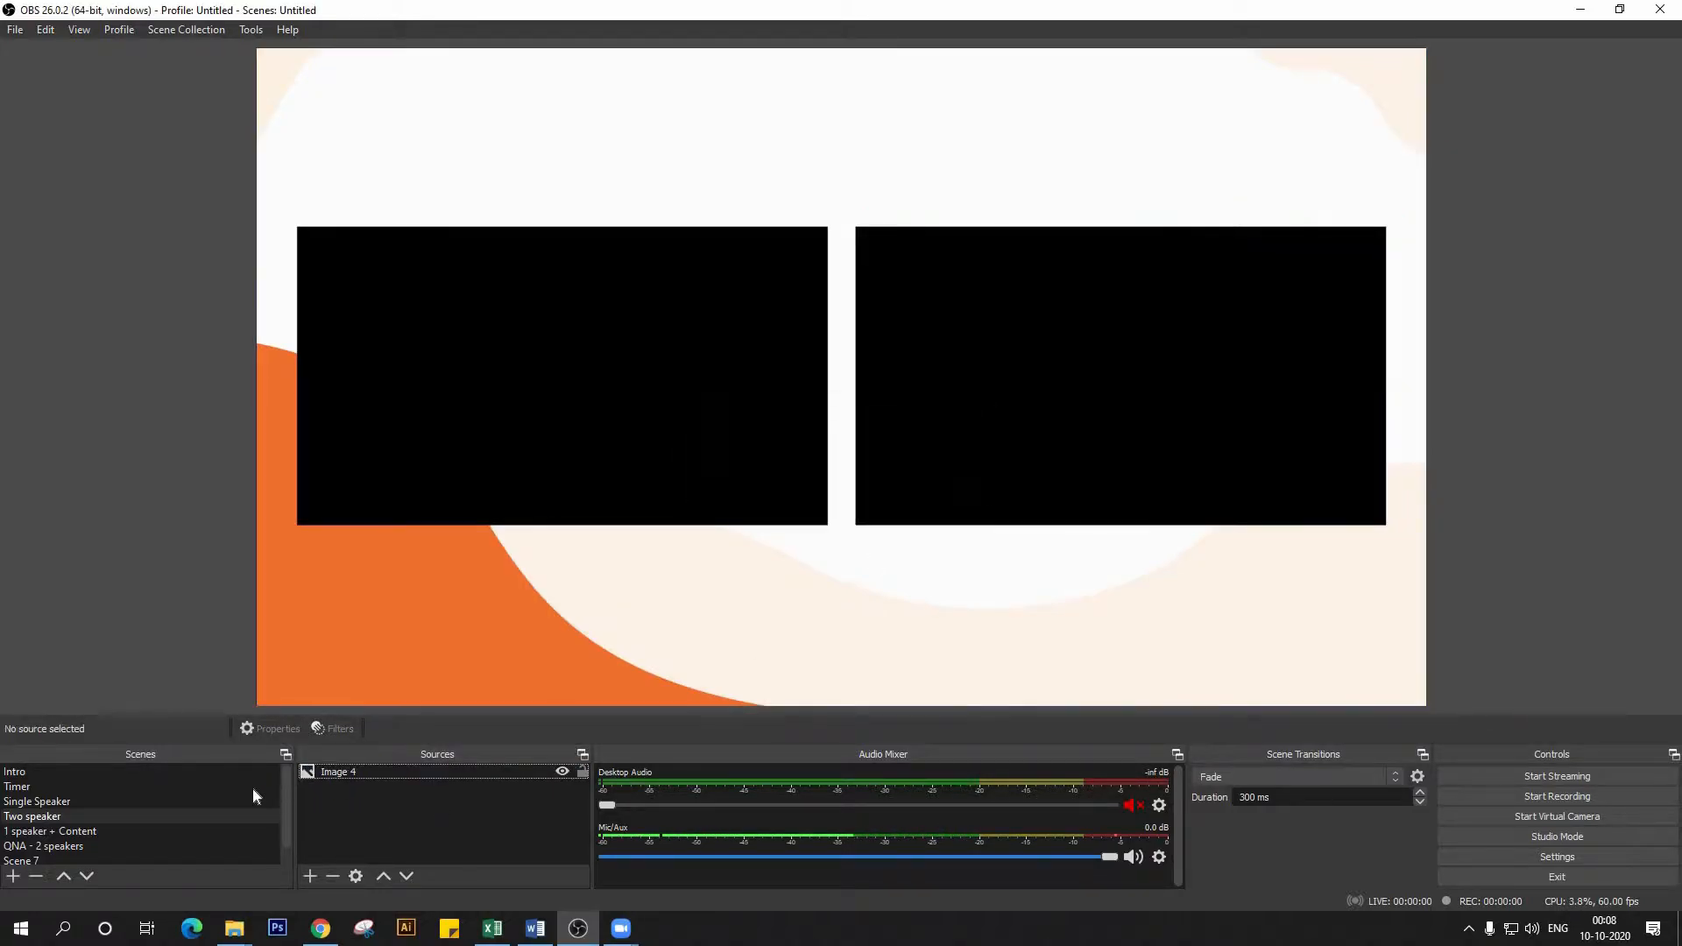
- Show the Single Speaker scene and remove its existing Window Capture source
click(145, 801)
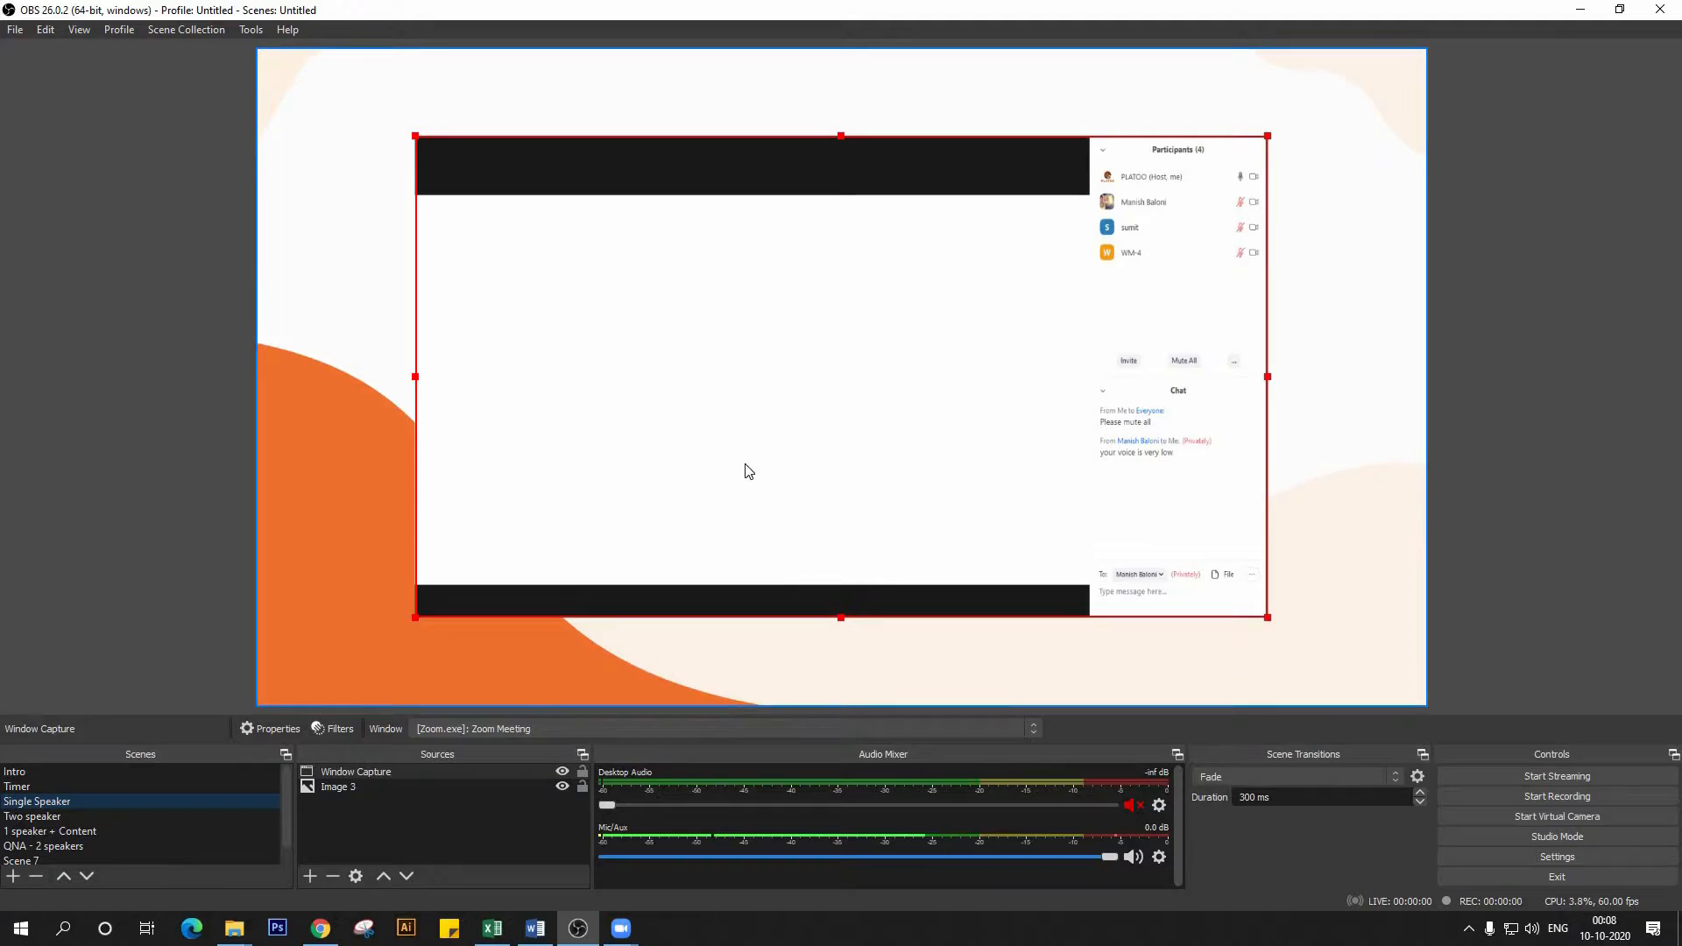
right_click(377, 772)
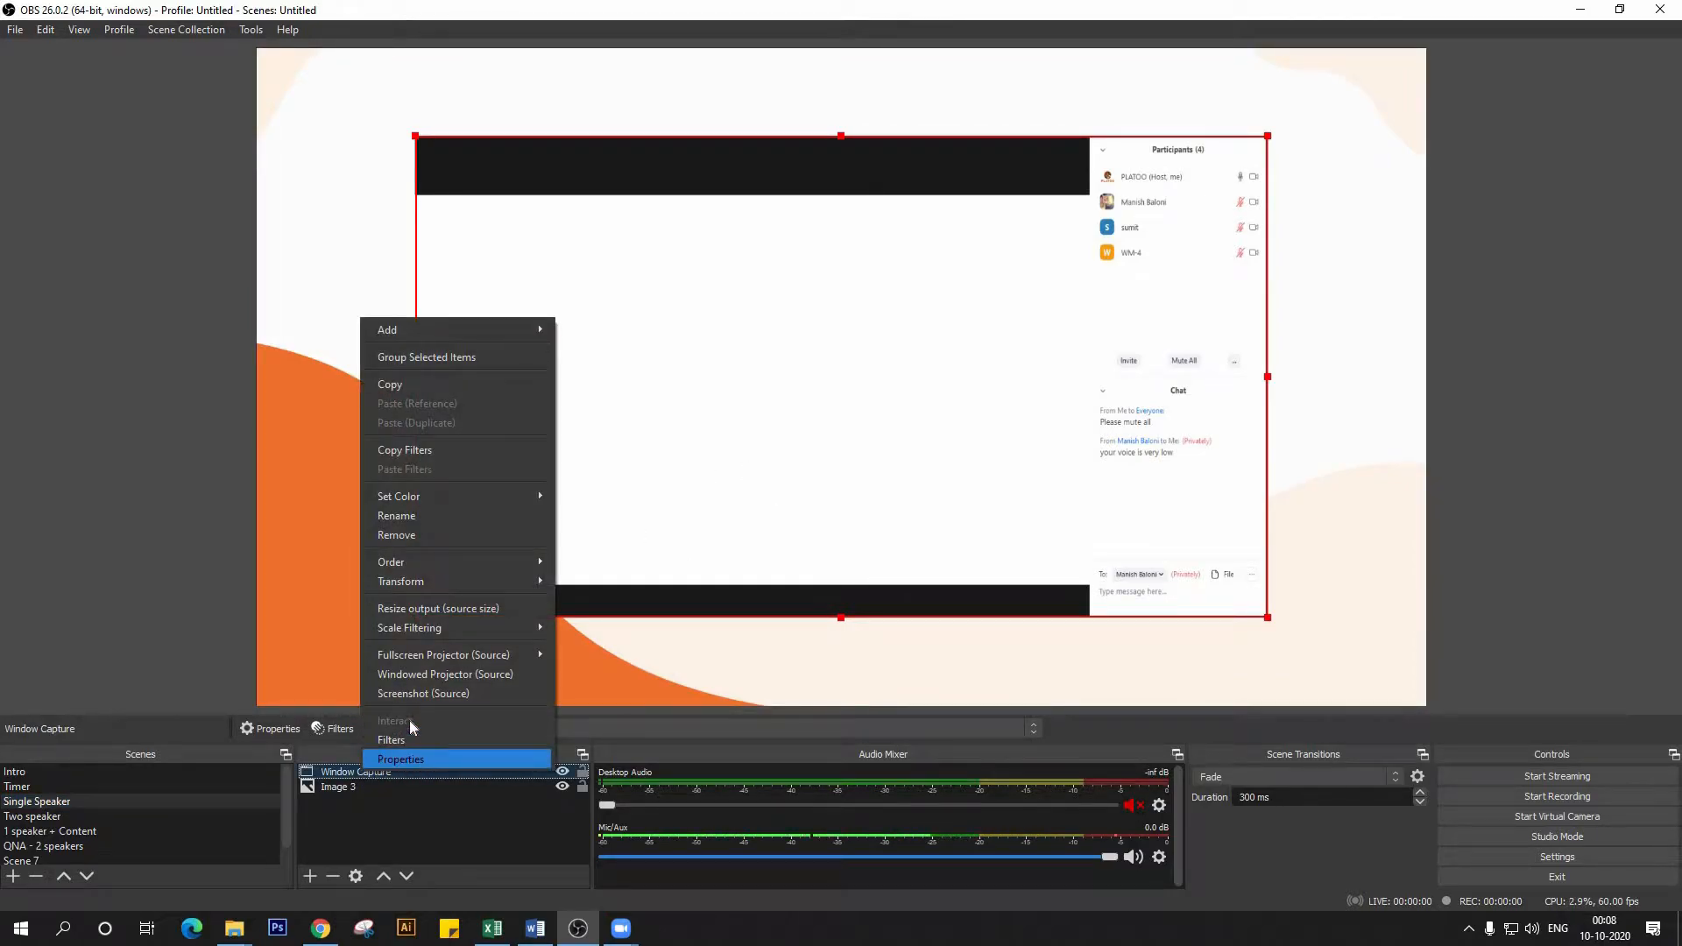
click(417, 533)
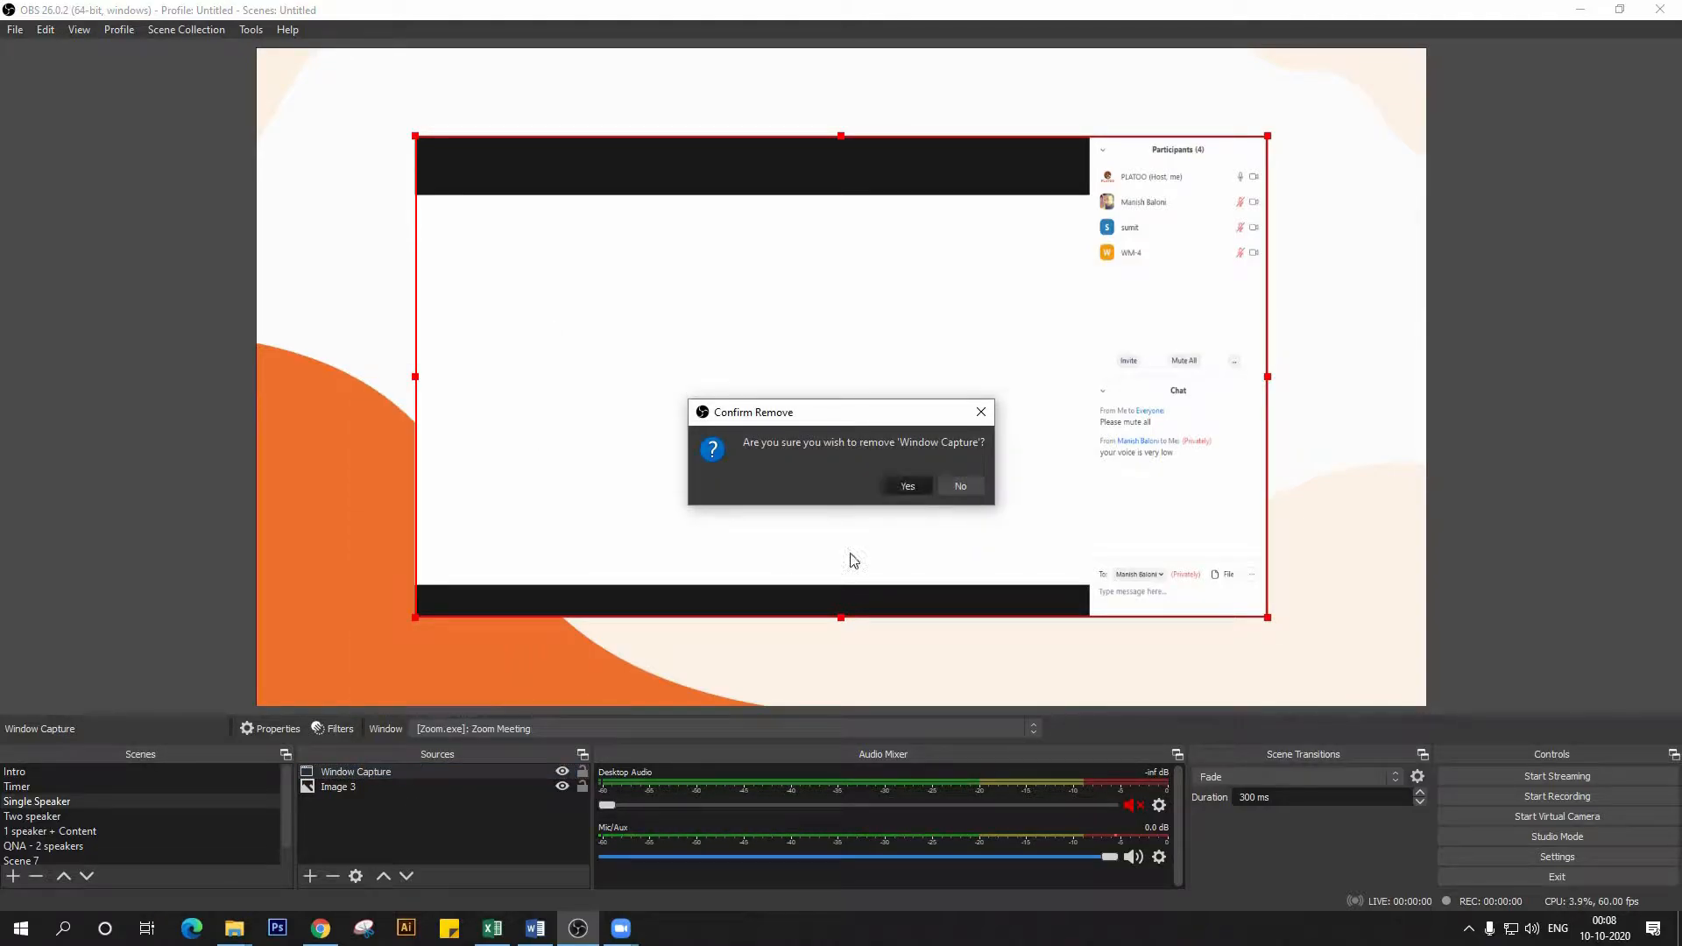
key(Return)
- Add a default-named Window Capture of [Zoom.exe]: Zoom Meeting to the Single Speaker scene, using Windows Graphics Capture (Windows 10 1903 and up)
click(313, 875)
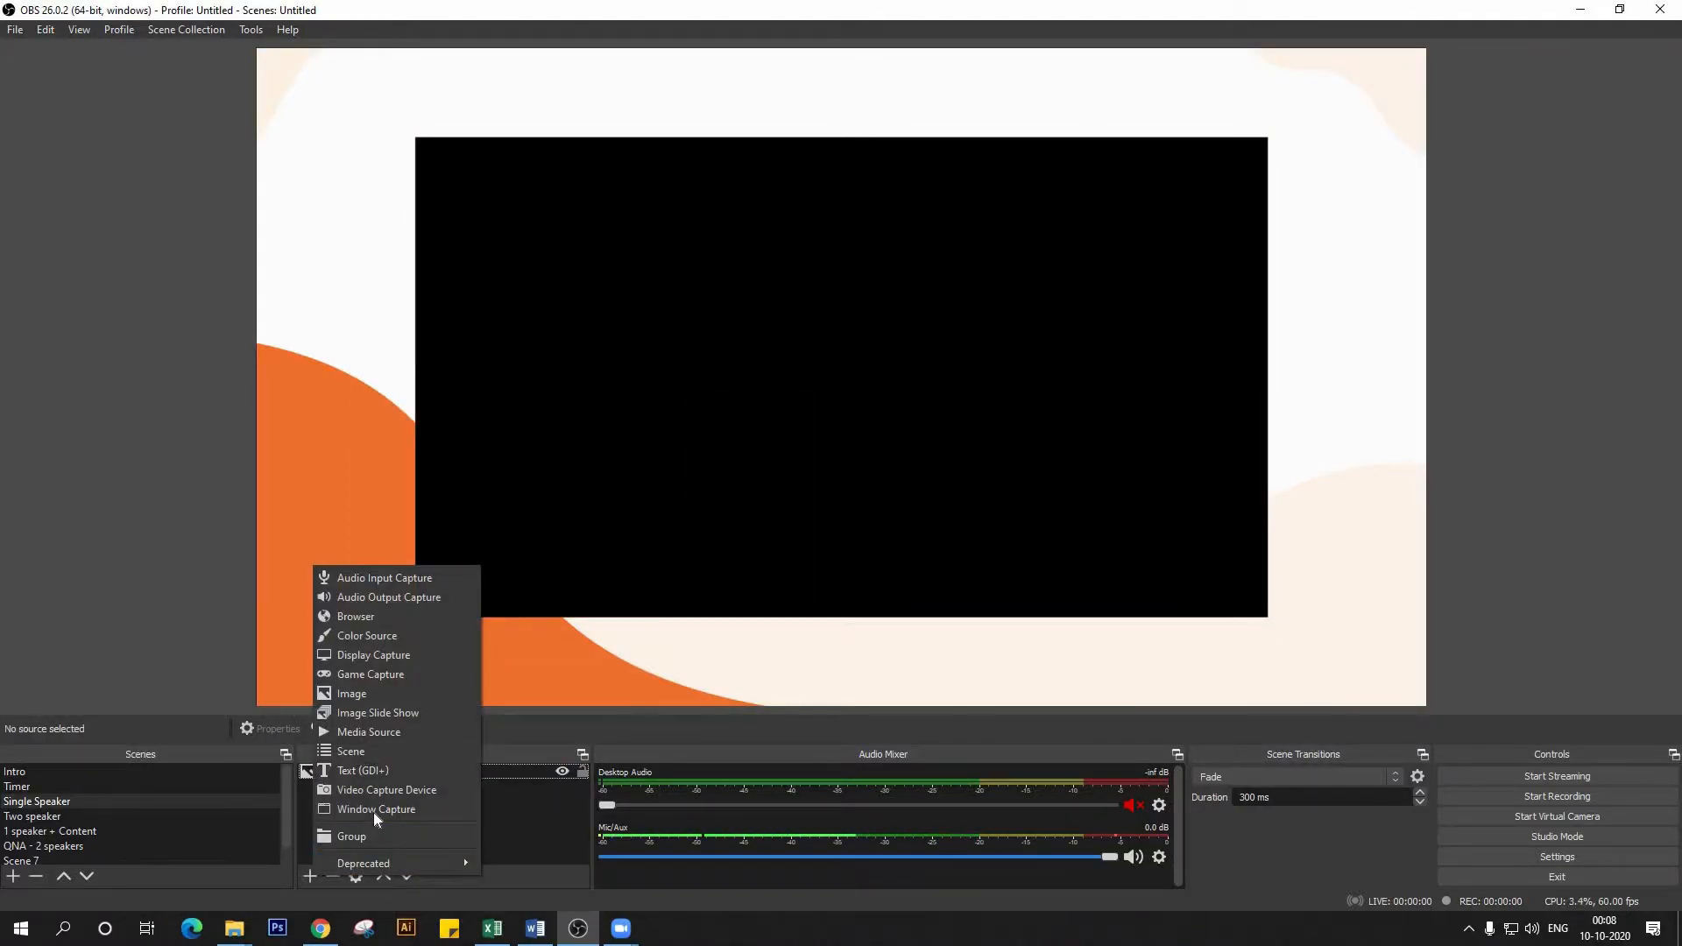
click(375, 808)
click(896, 581)
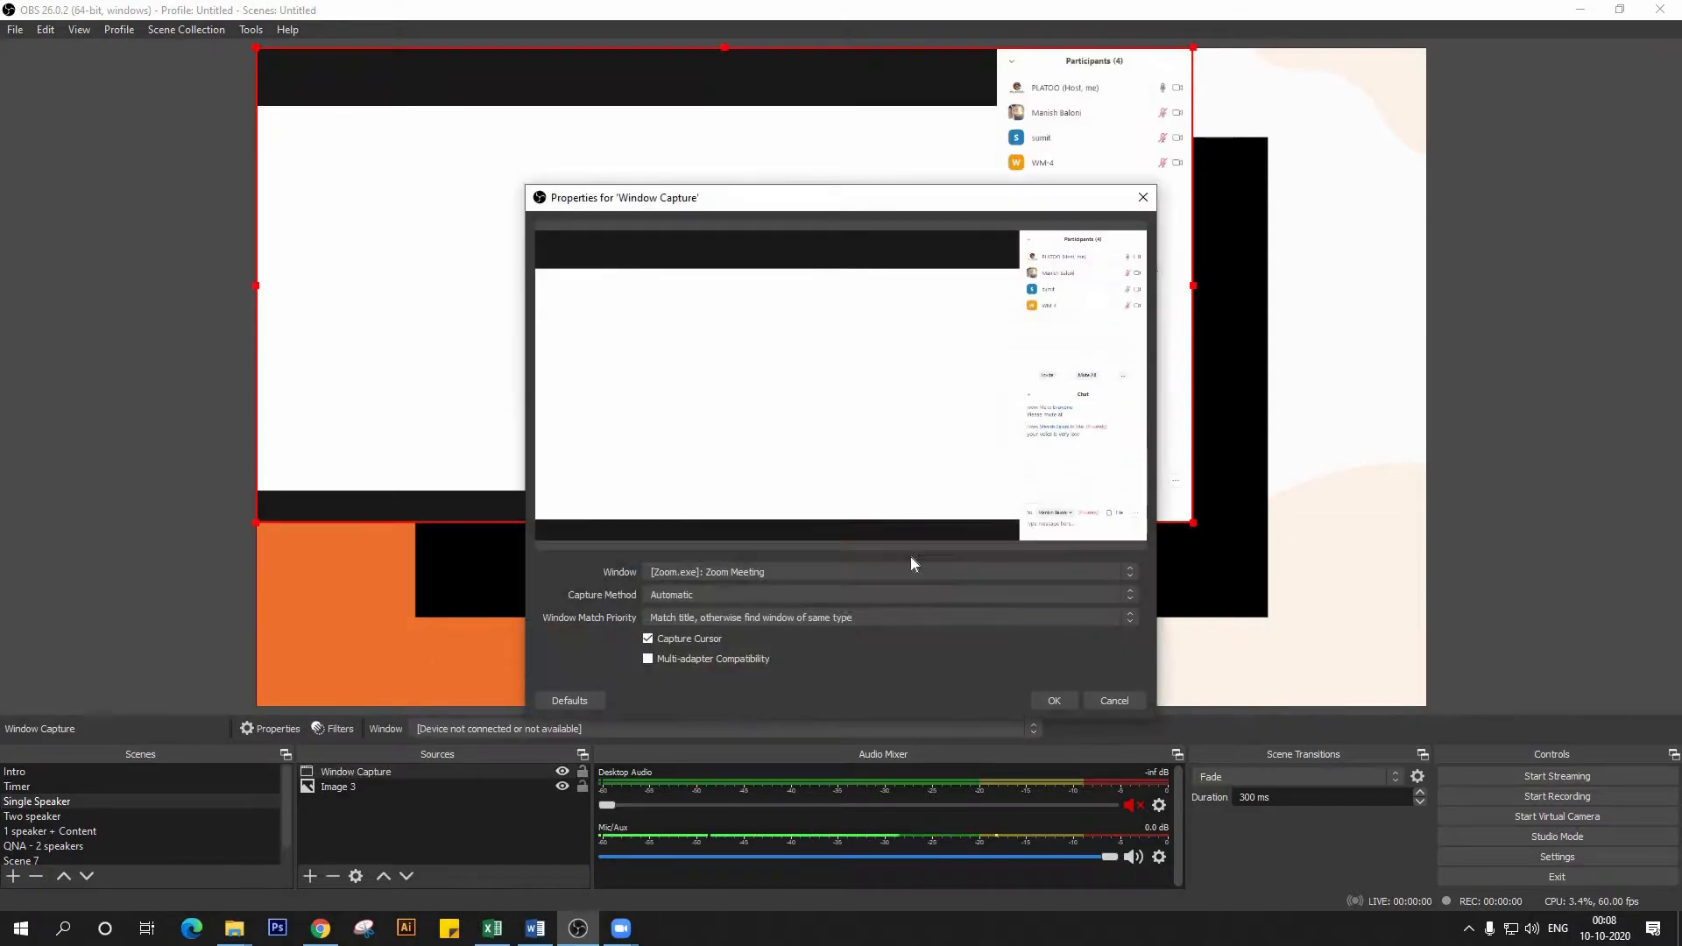
click(817, 595)
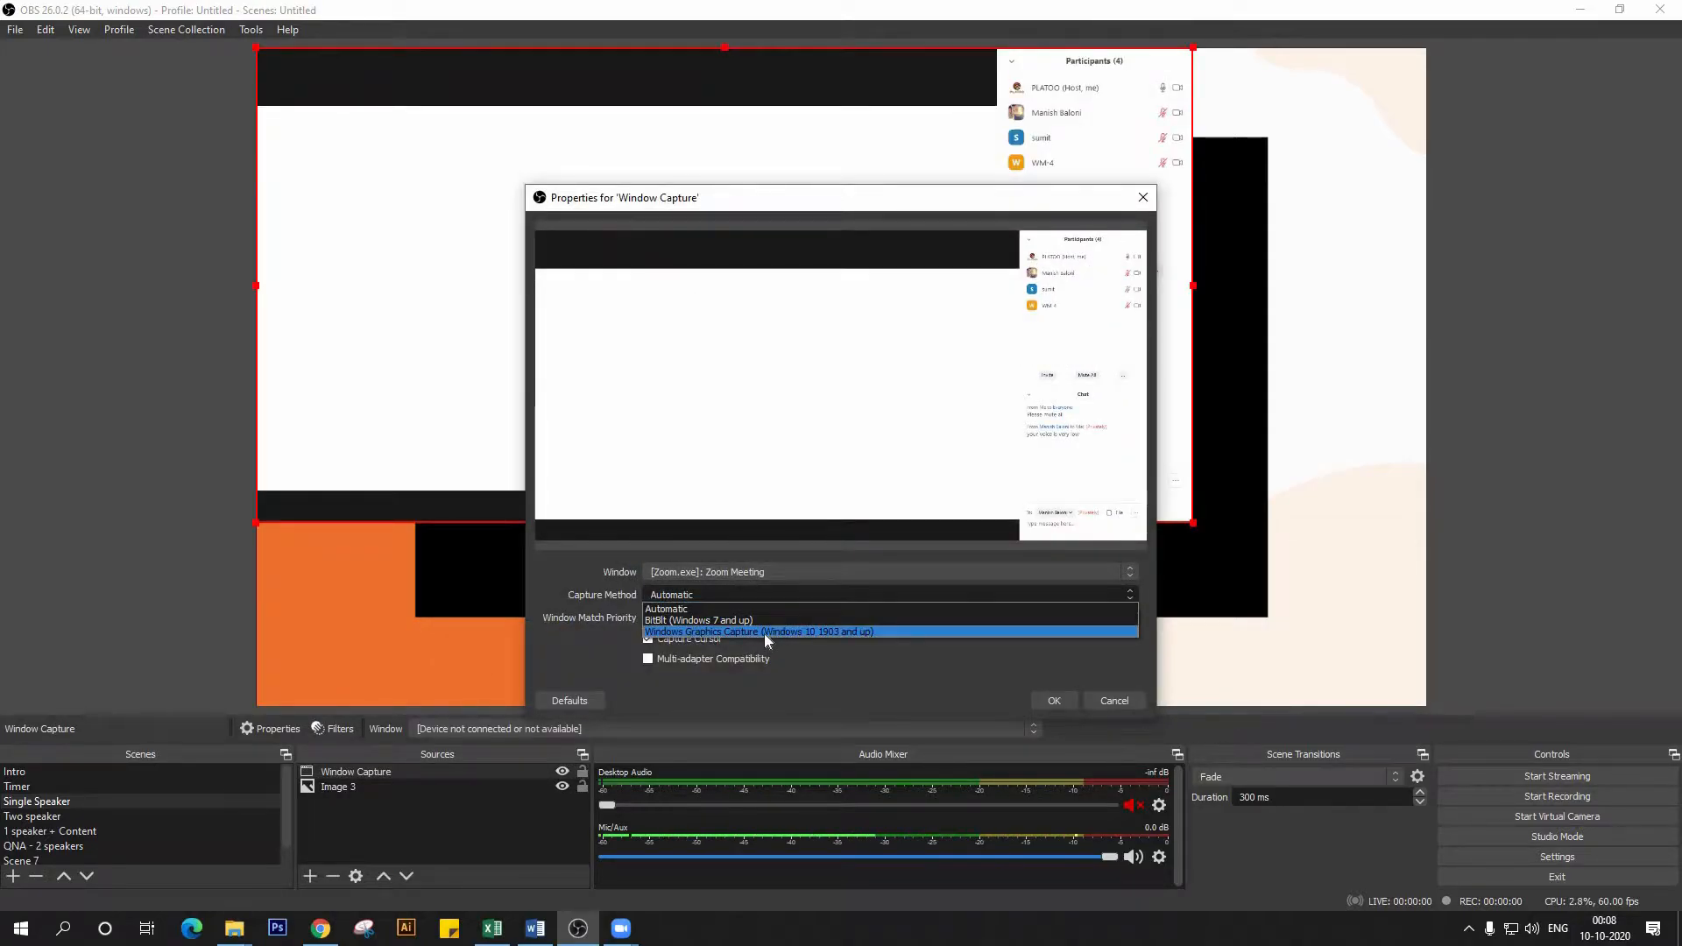
click(765, 631)
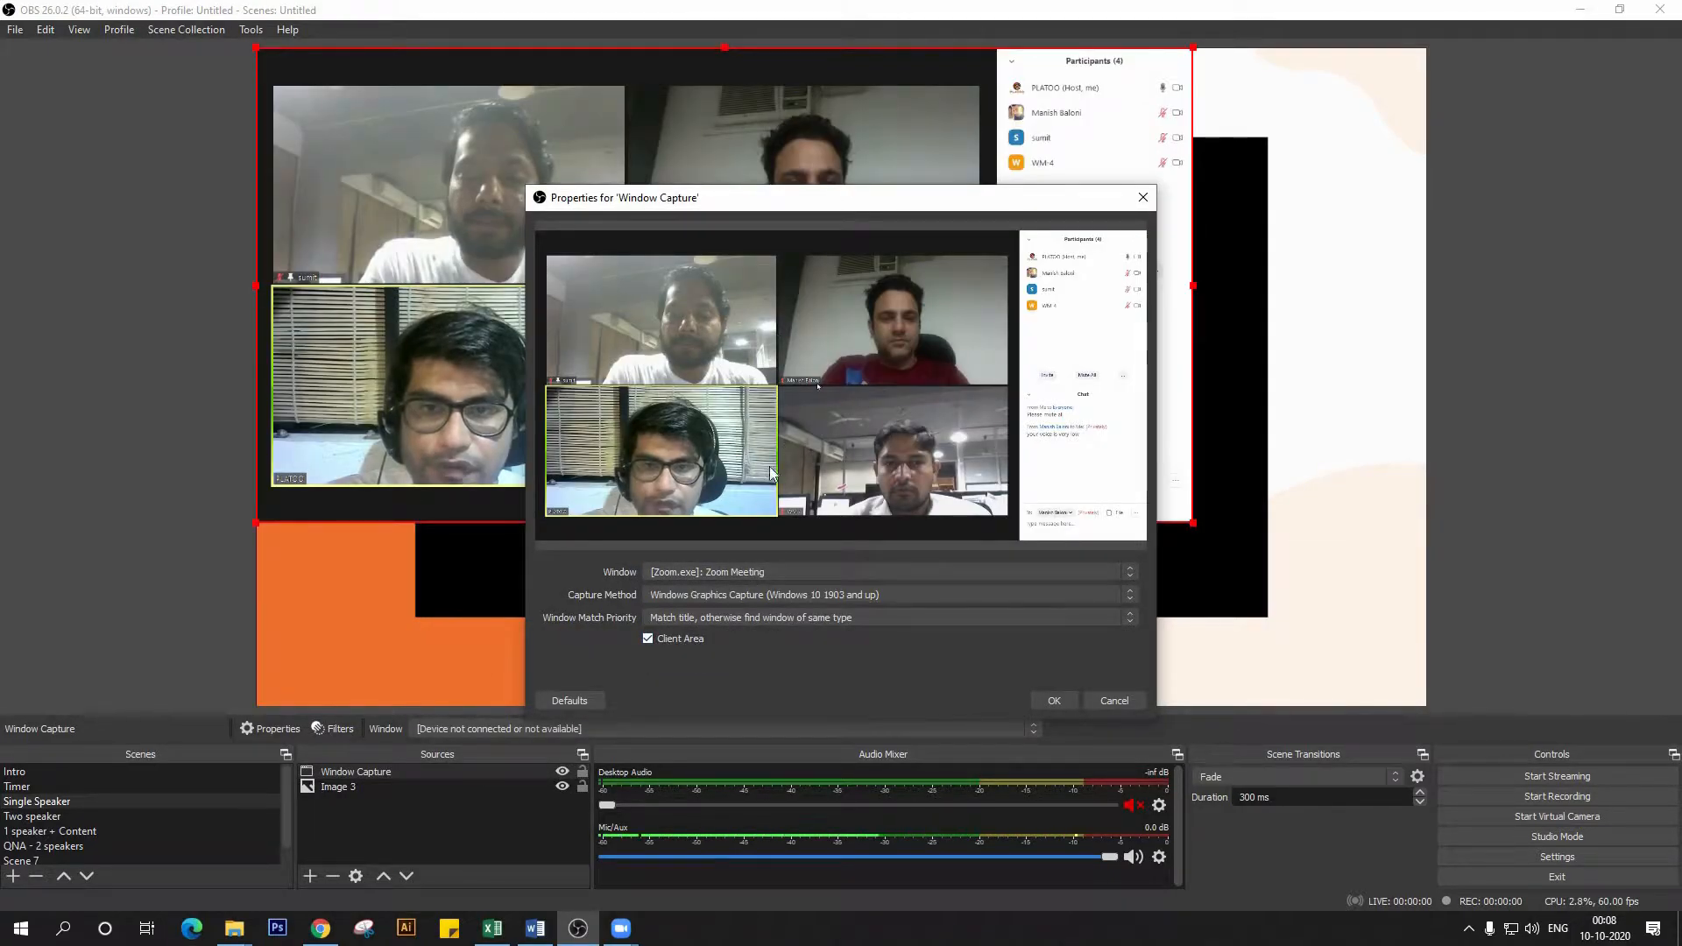
click(1053, 700)
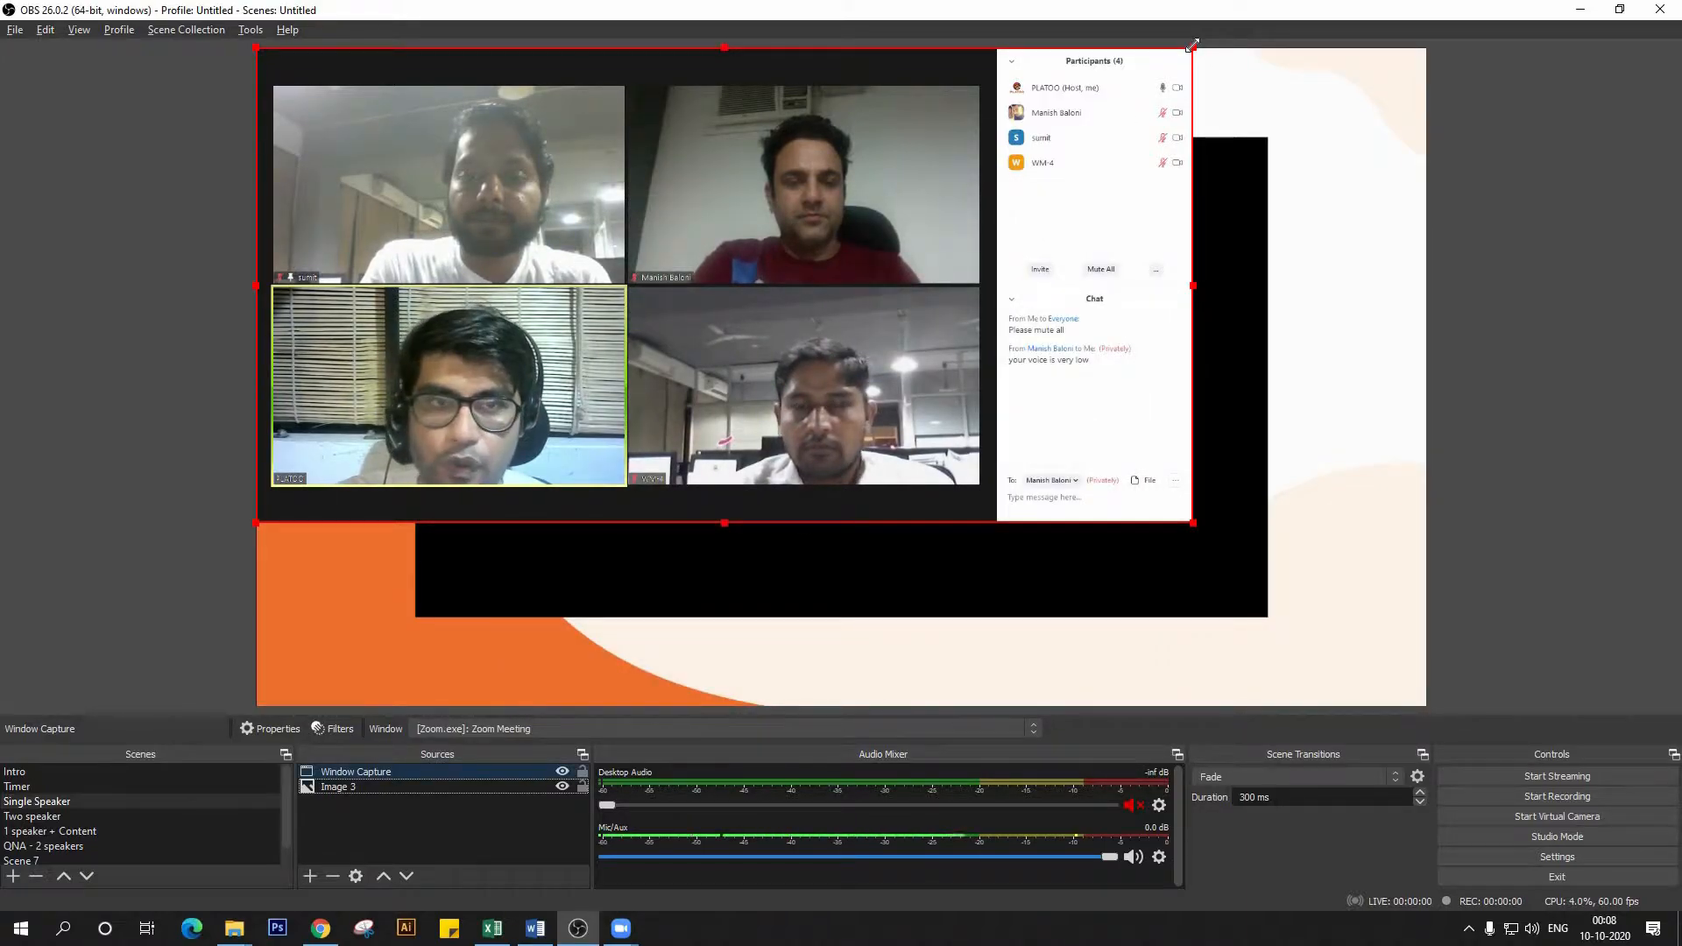
- Crop the Zoom capture to the lower-left participant's tile, then move and enlarge it to cover the black frame of the Single Speaker template
drag(1192, 45, 626, 283)
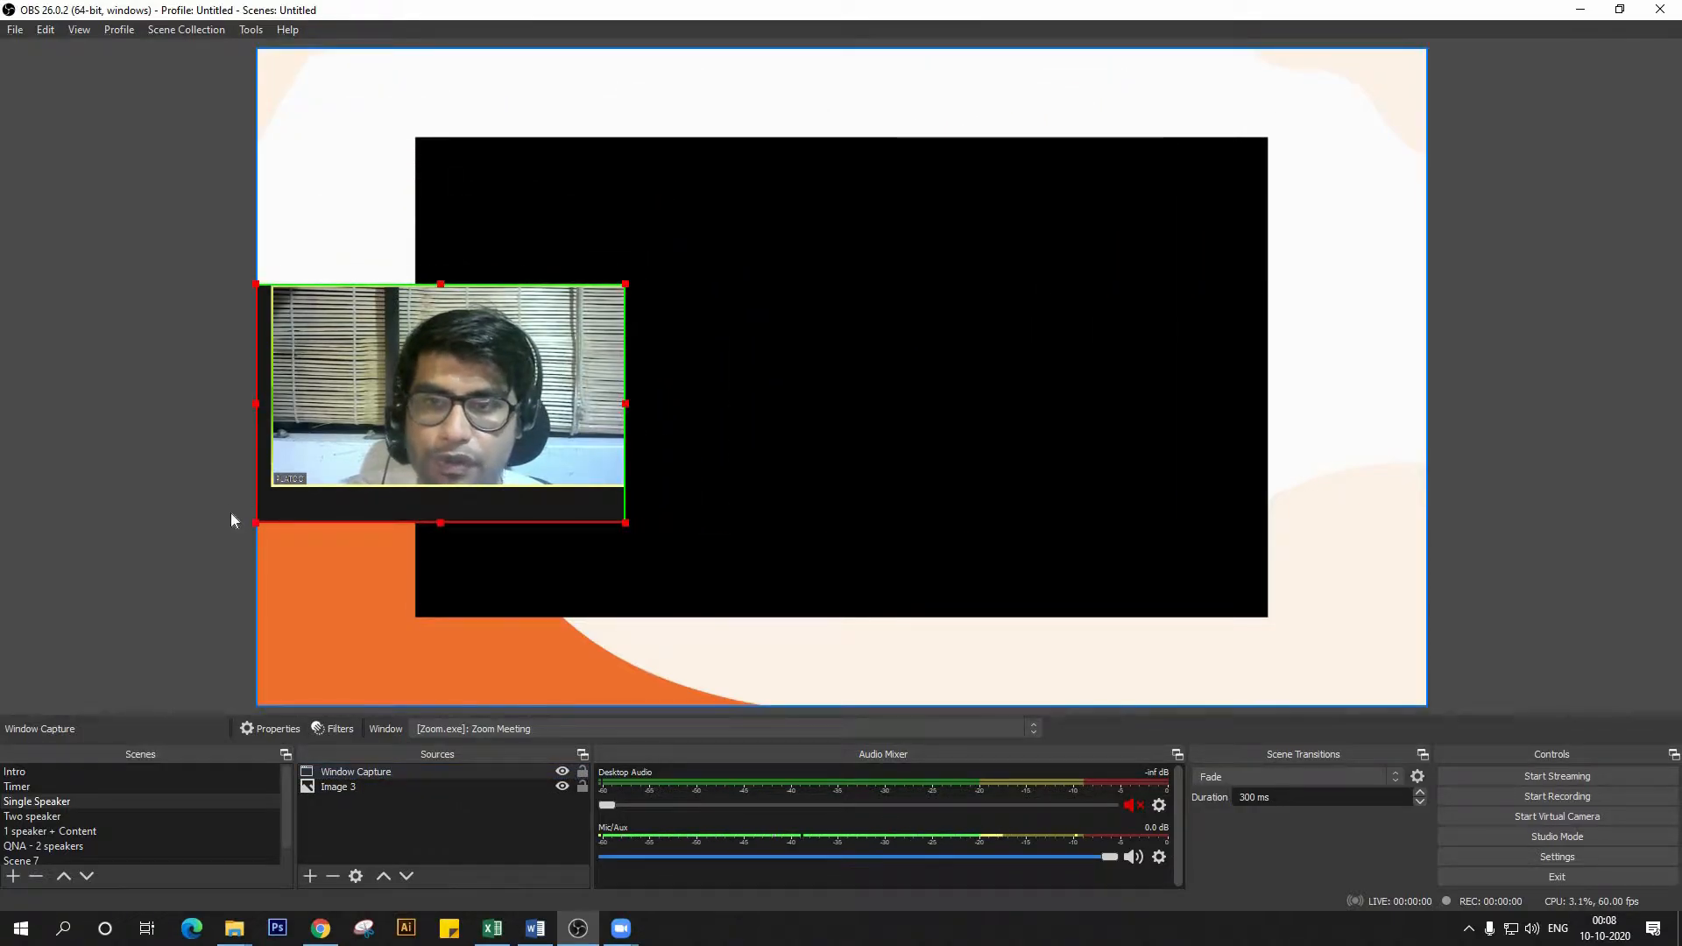
drag(256, 523, 270, 487)
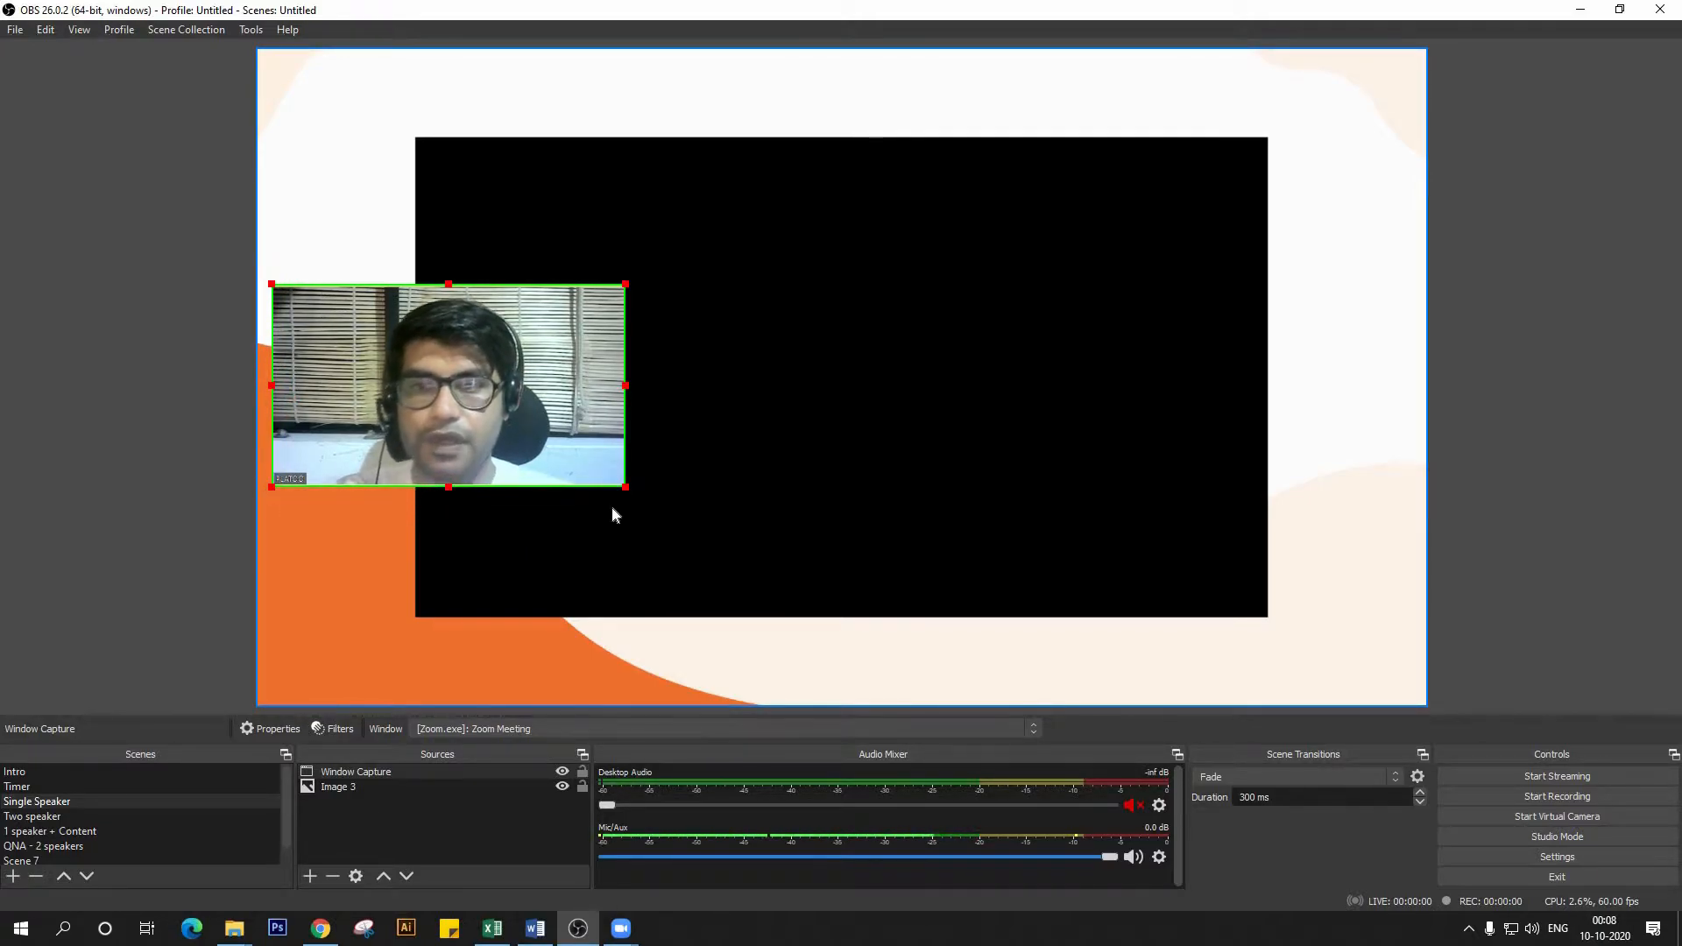
drag(565, 447, 675, 243)
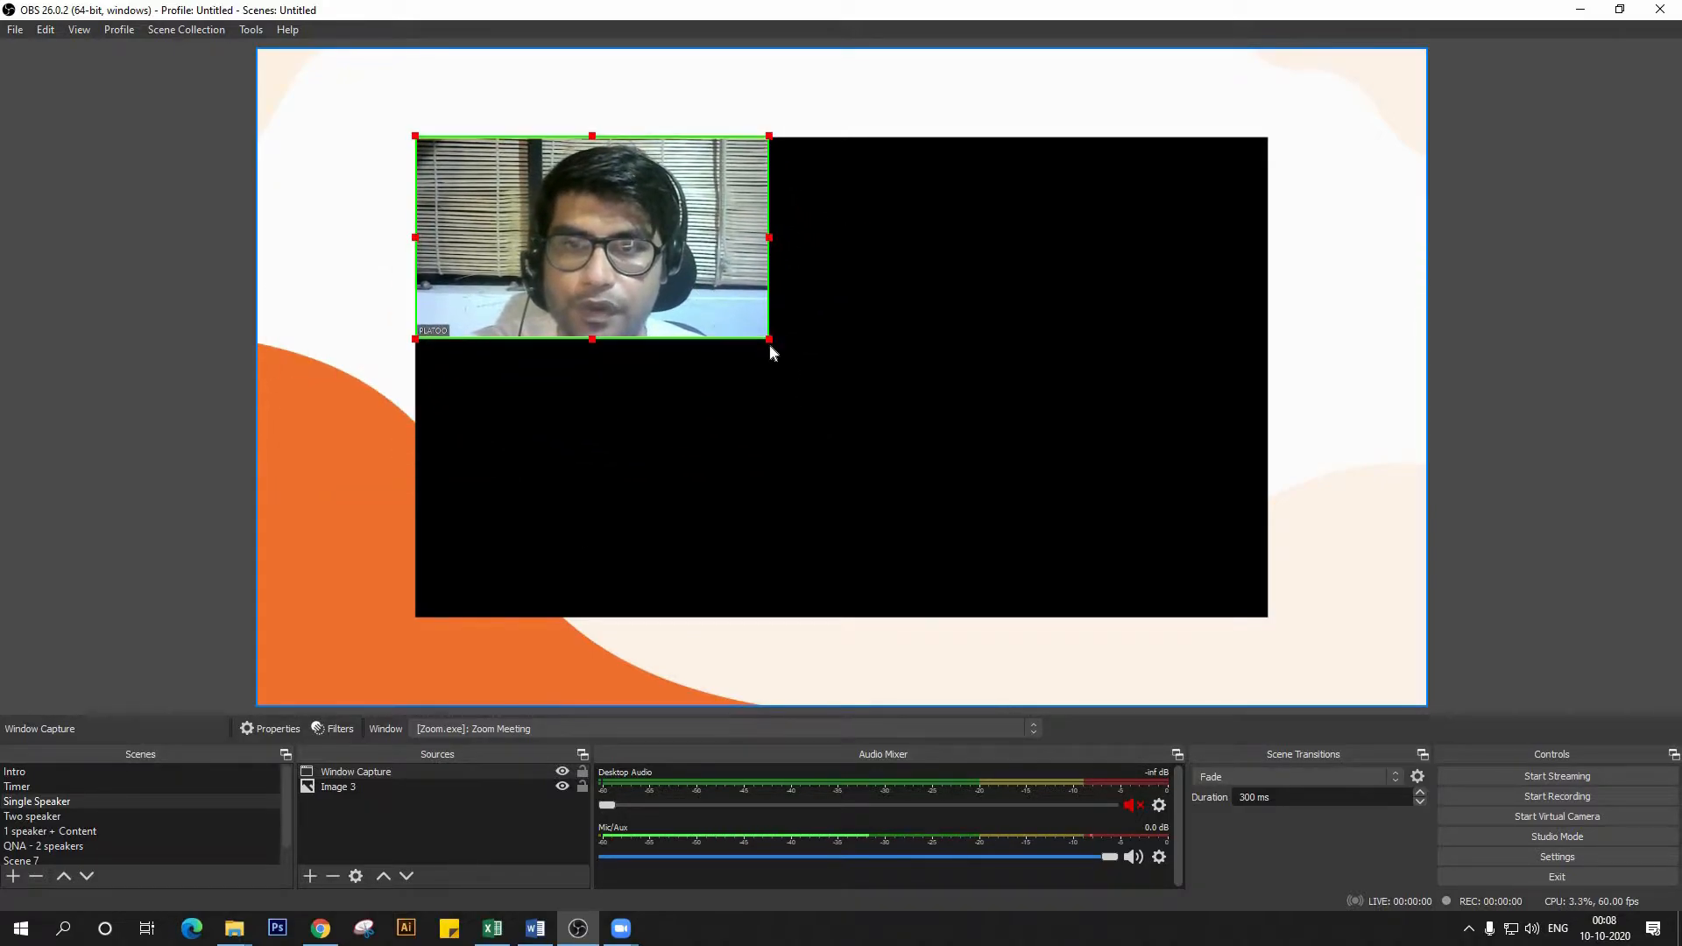
drag(769, 343, 1164, 627)
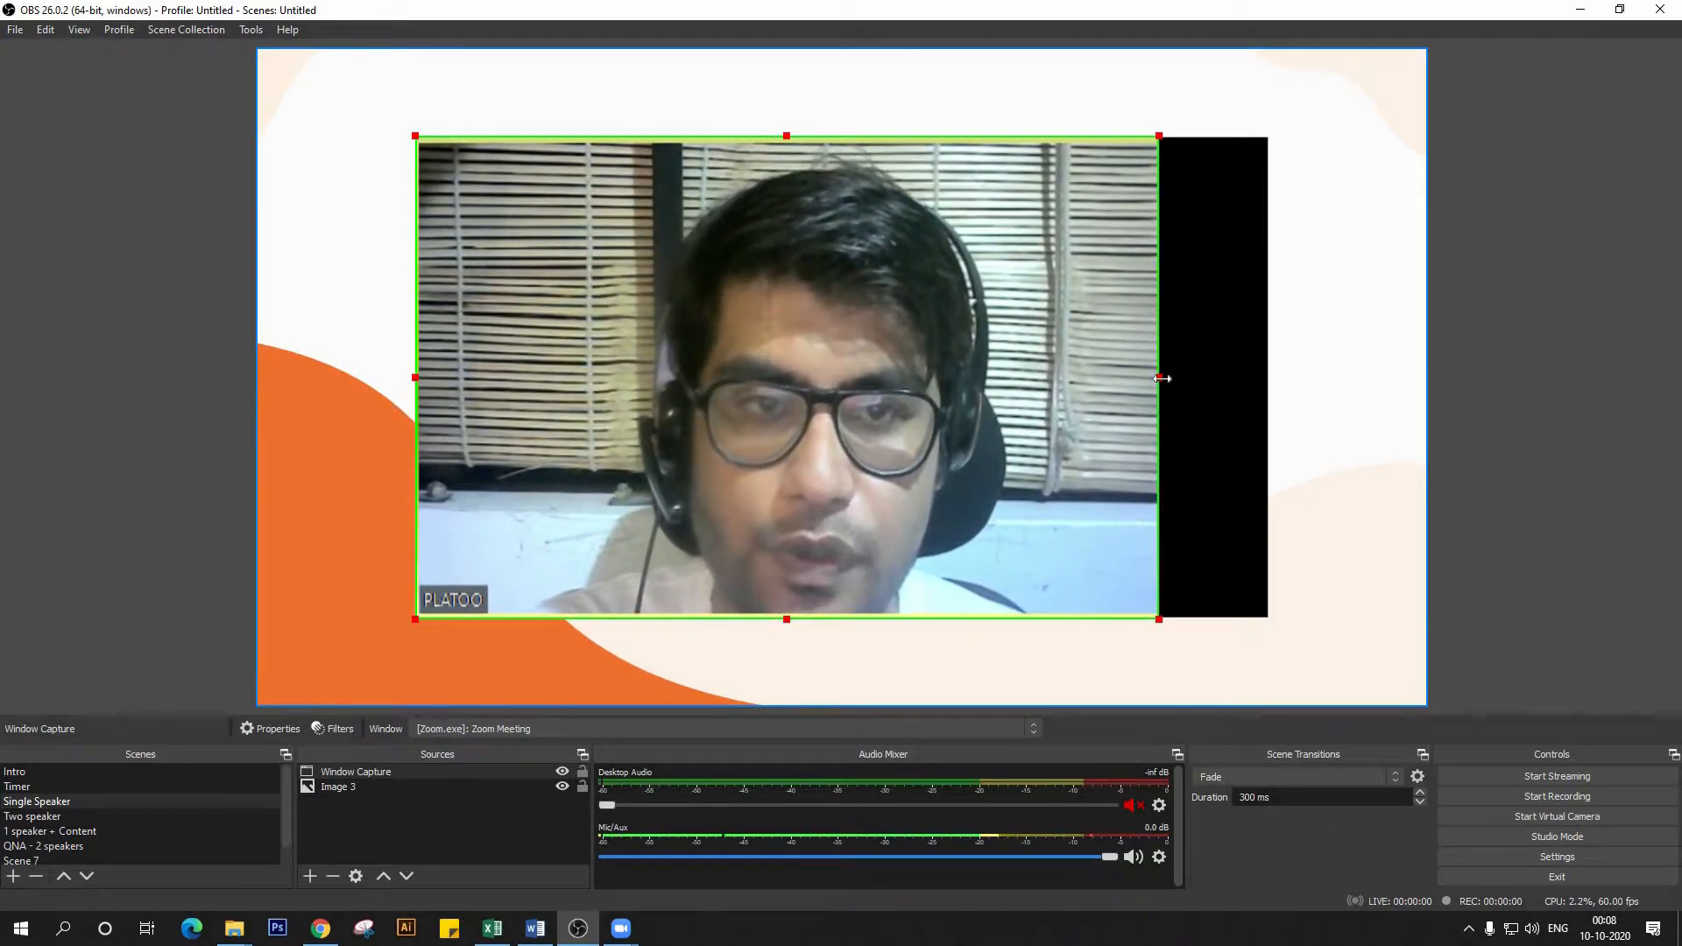
drag(1112, 506, 1222, 487)
click(536, 607)
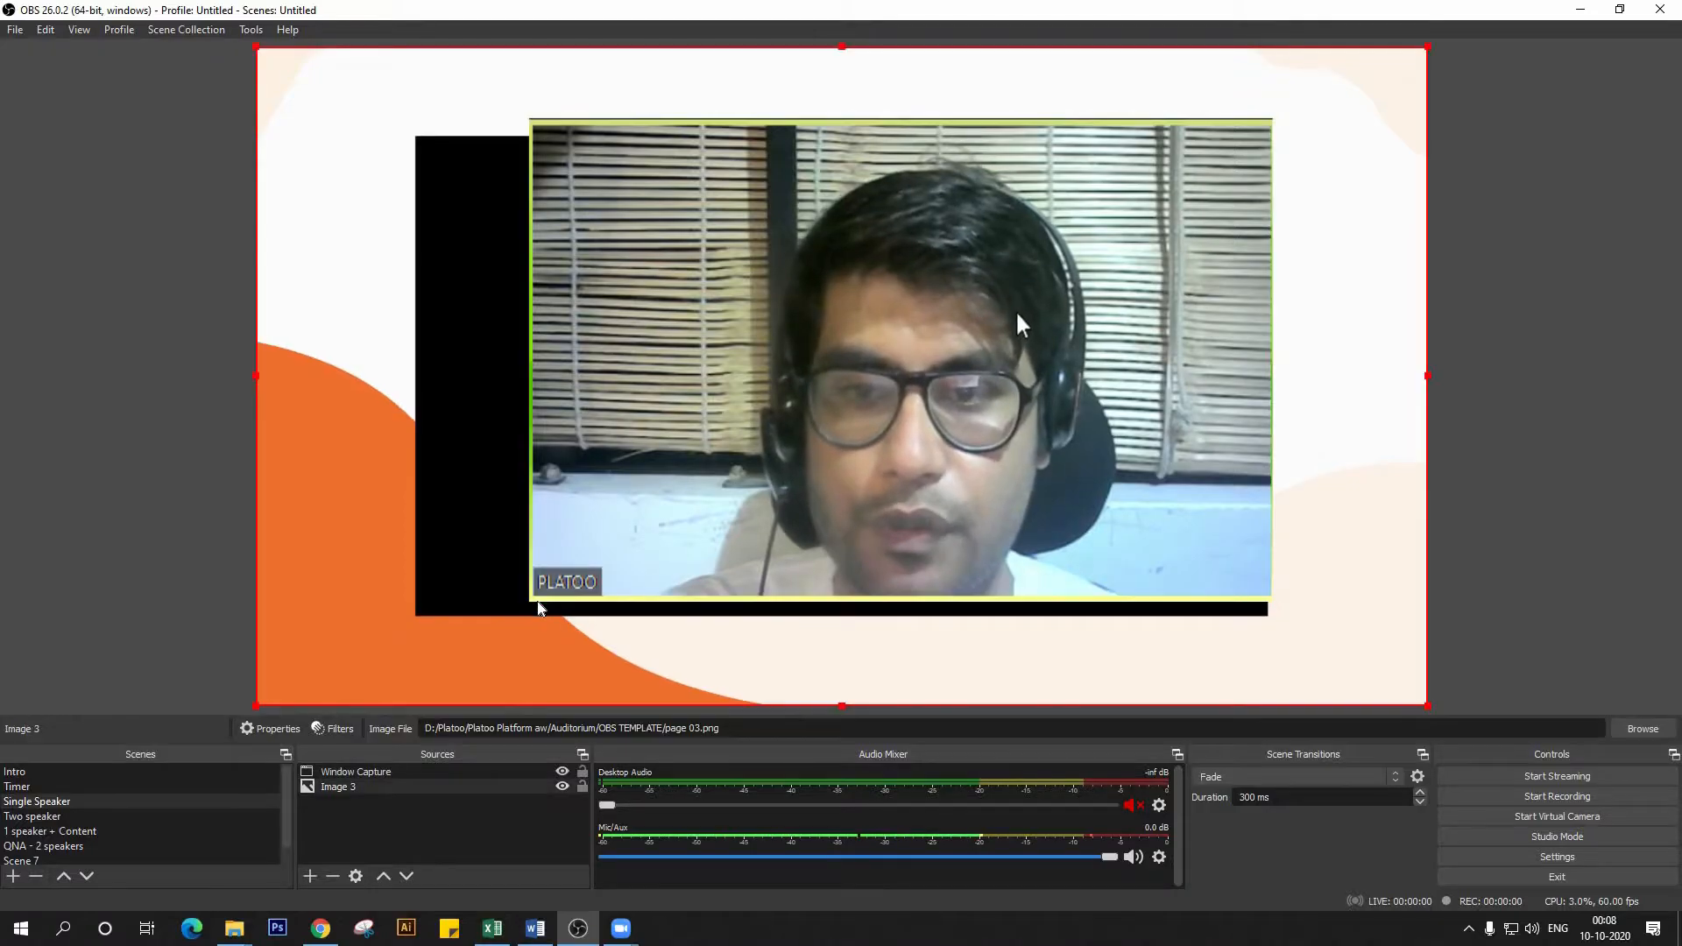
click(1036, 329)
drag(529, 600, 404, 644)
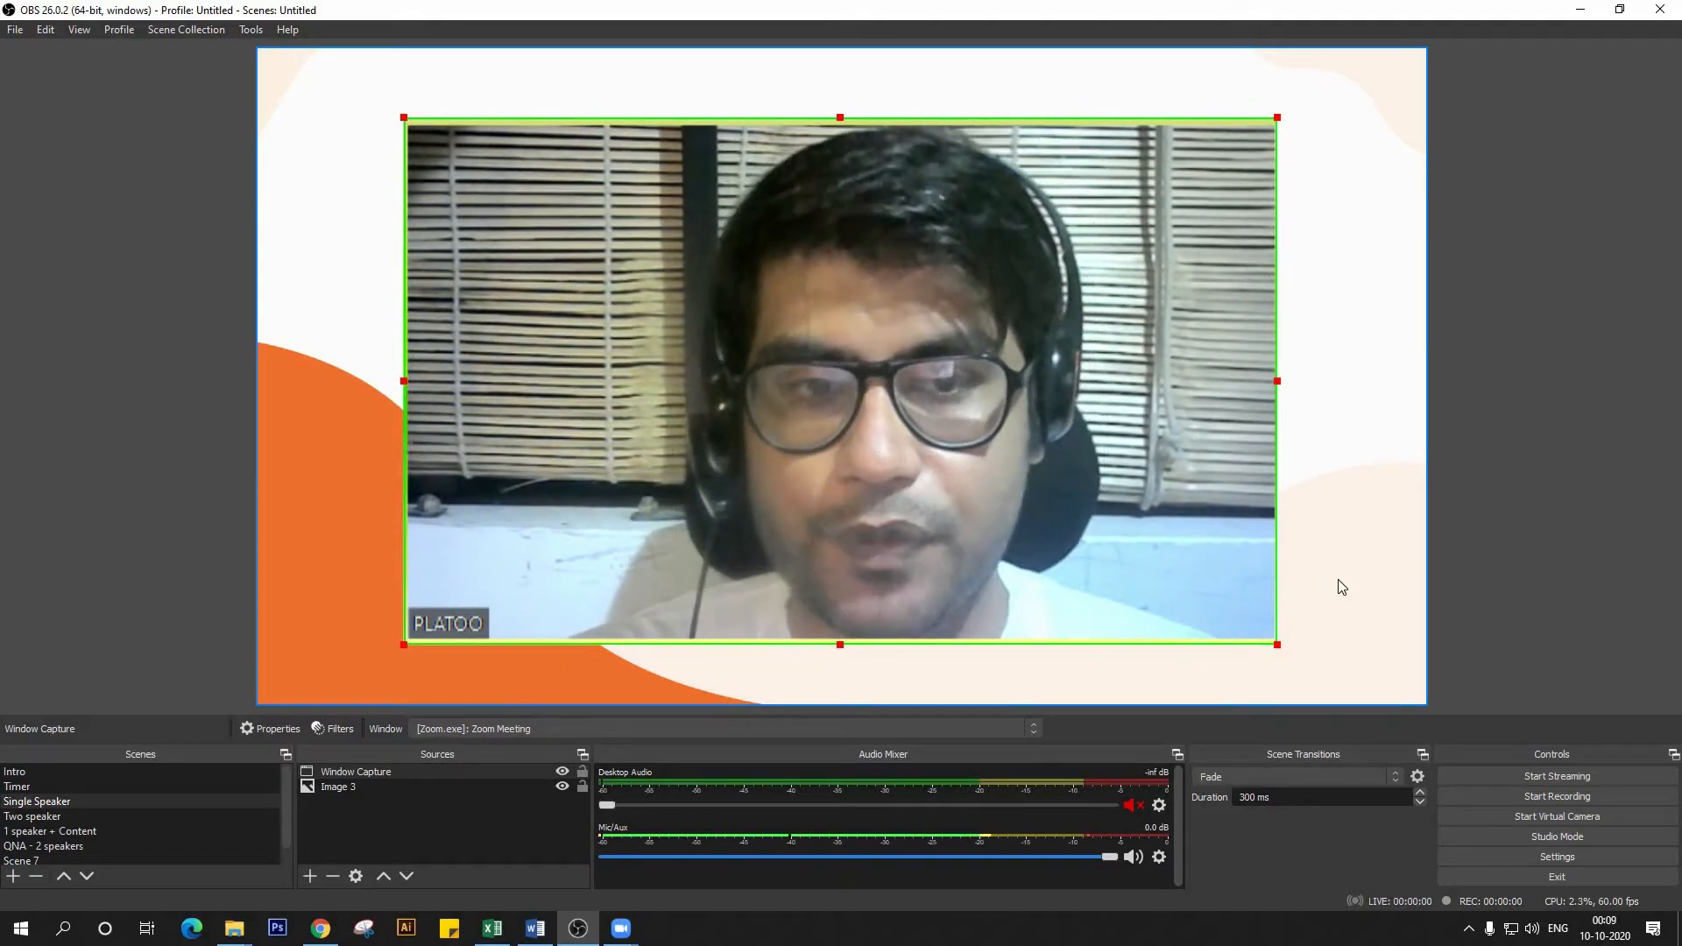
click(1337, 582)
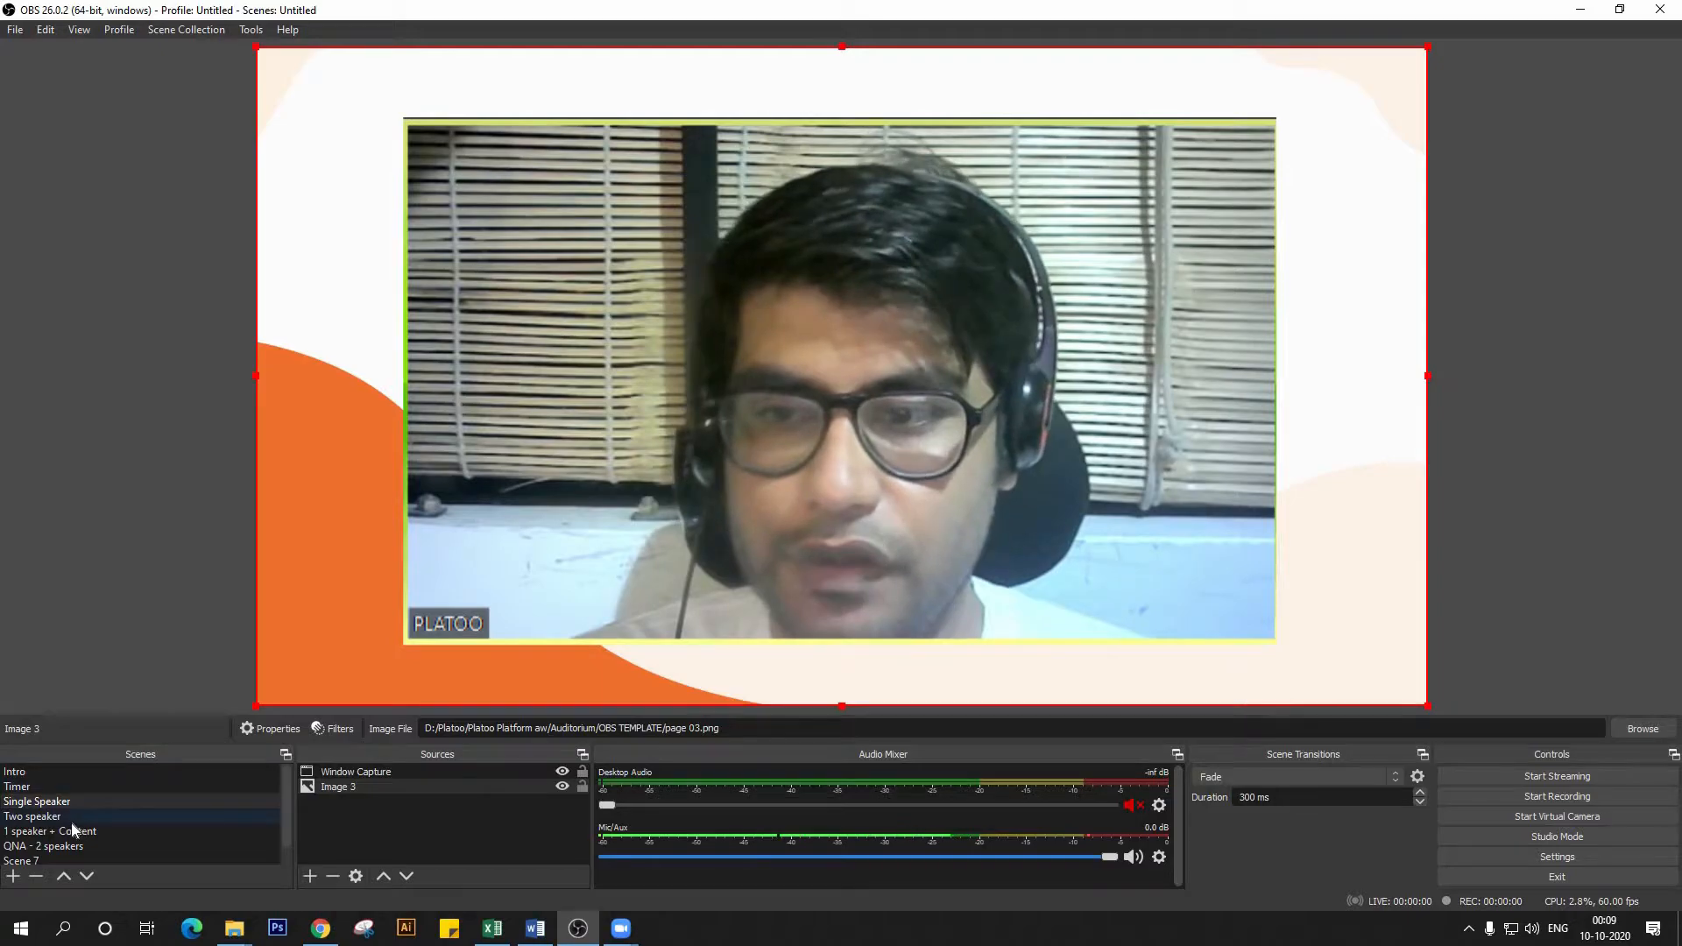
- Add a default-named Window Capture of [Zoom.exe]: Zoom Meeting to the Two speaker scene, using Windows Graphics Capture (Windows 10 1903 and up)
click(42, 818)
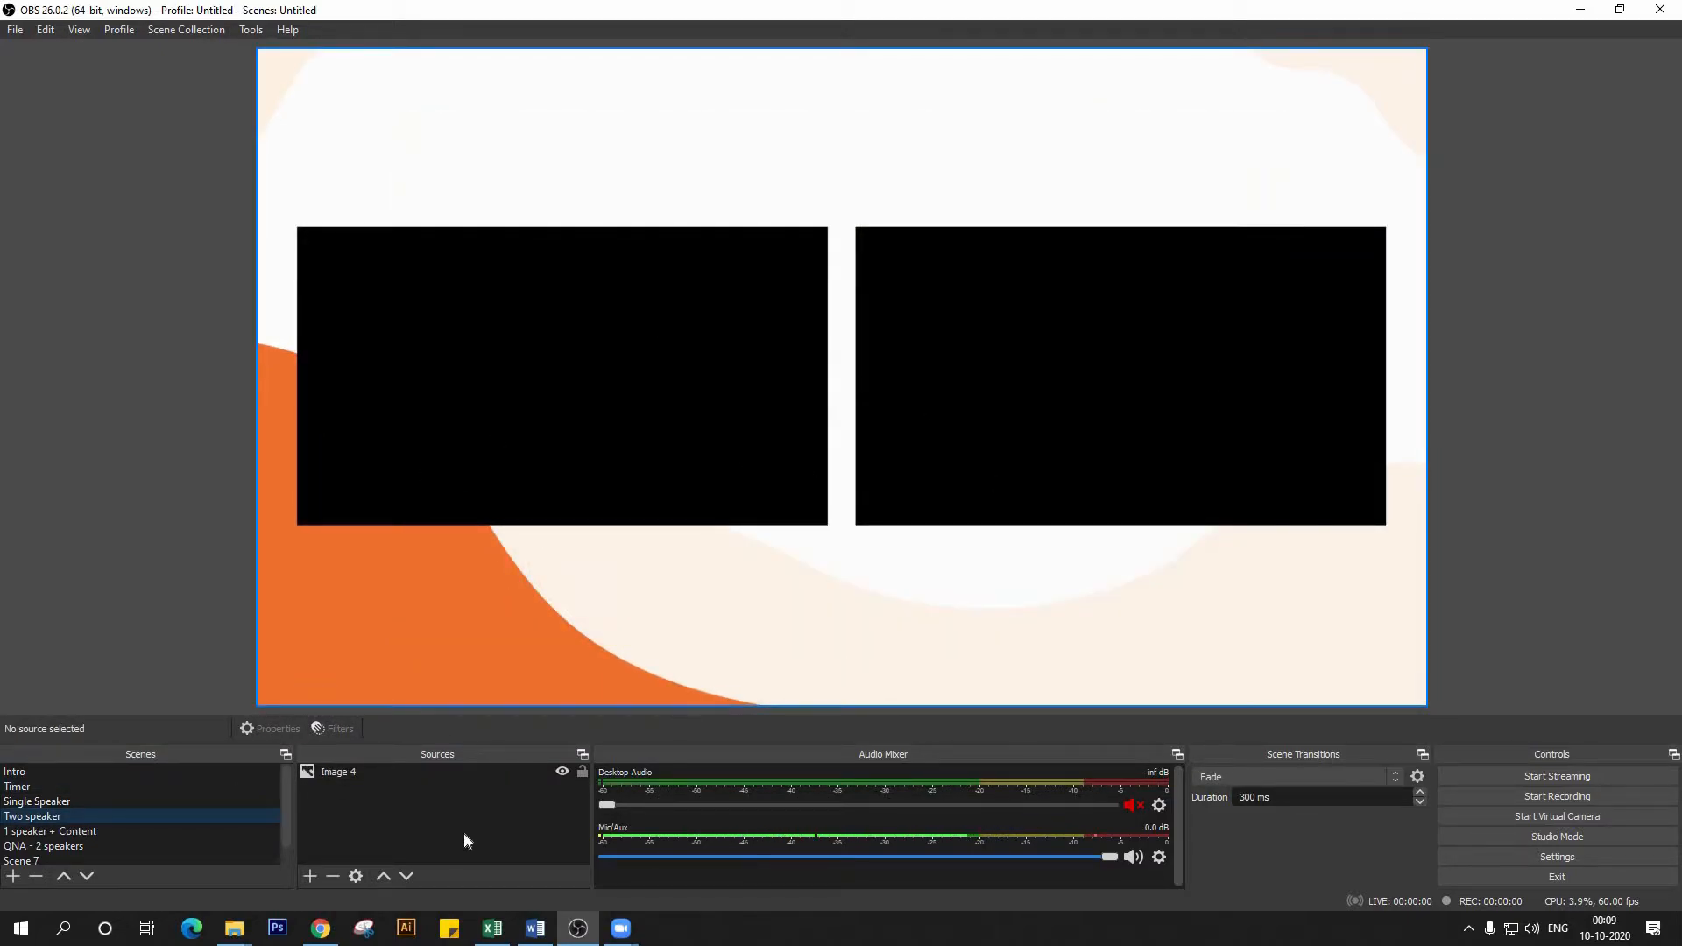
click(308, 875)
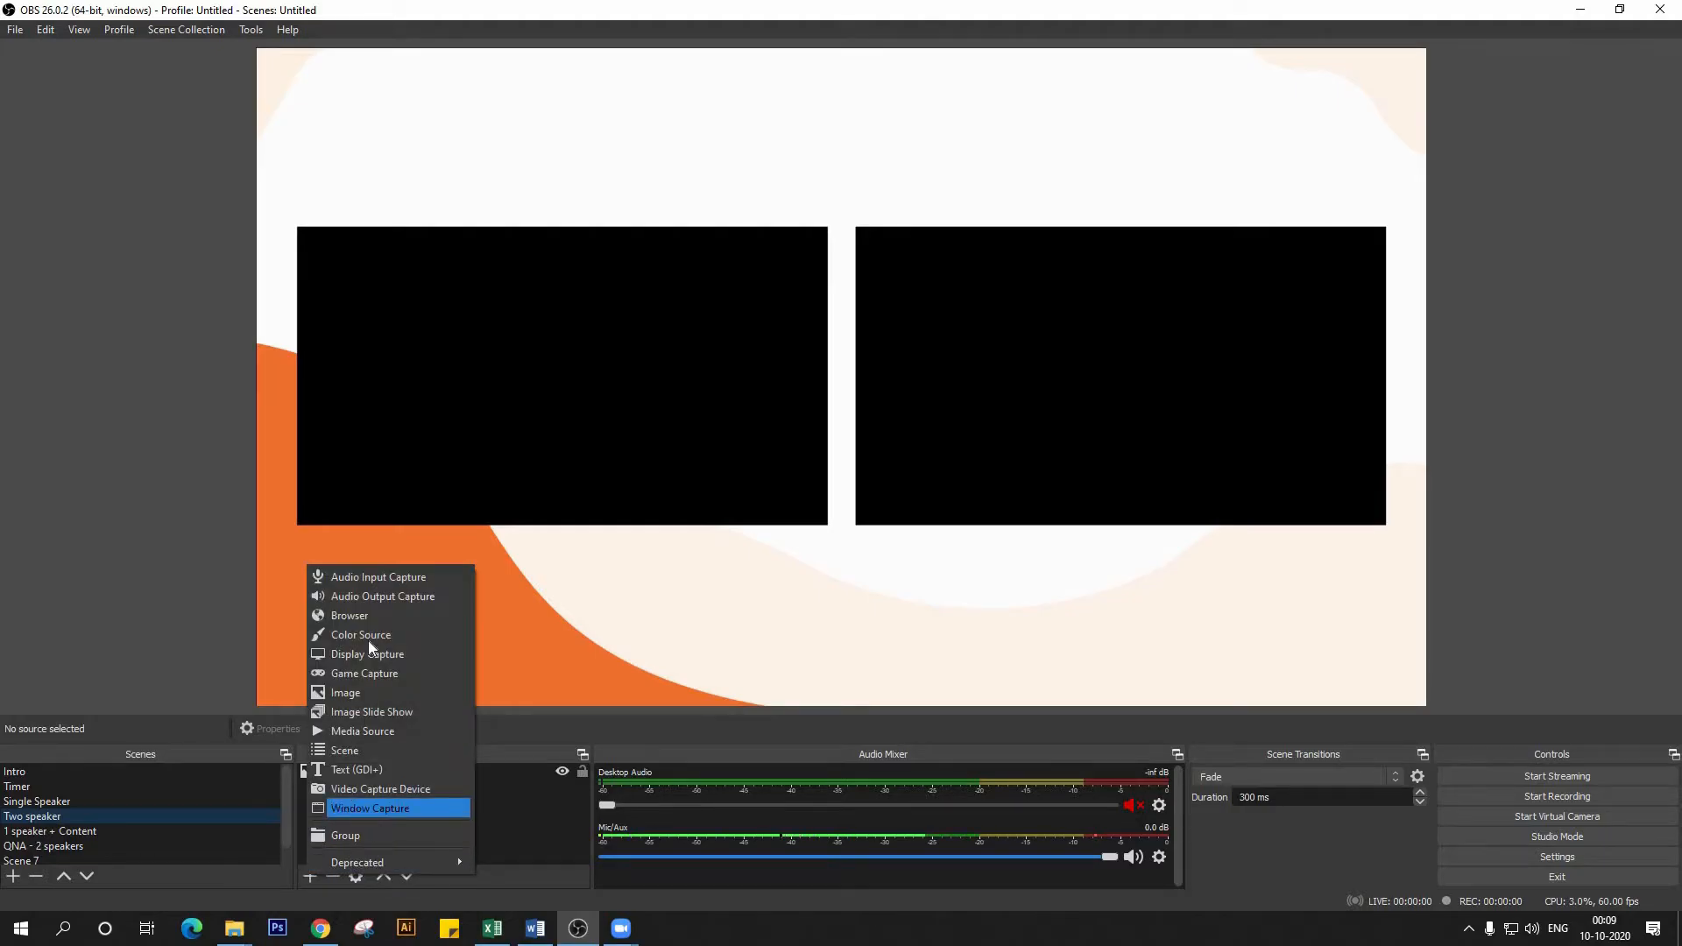
click(366, 807)
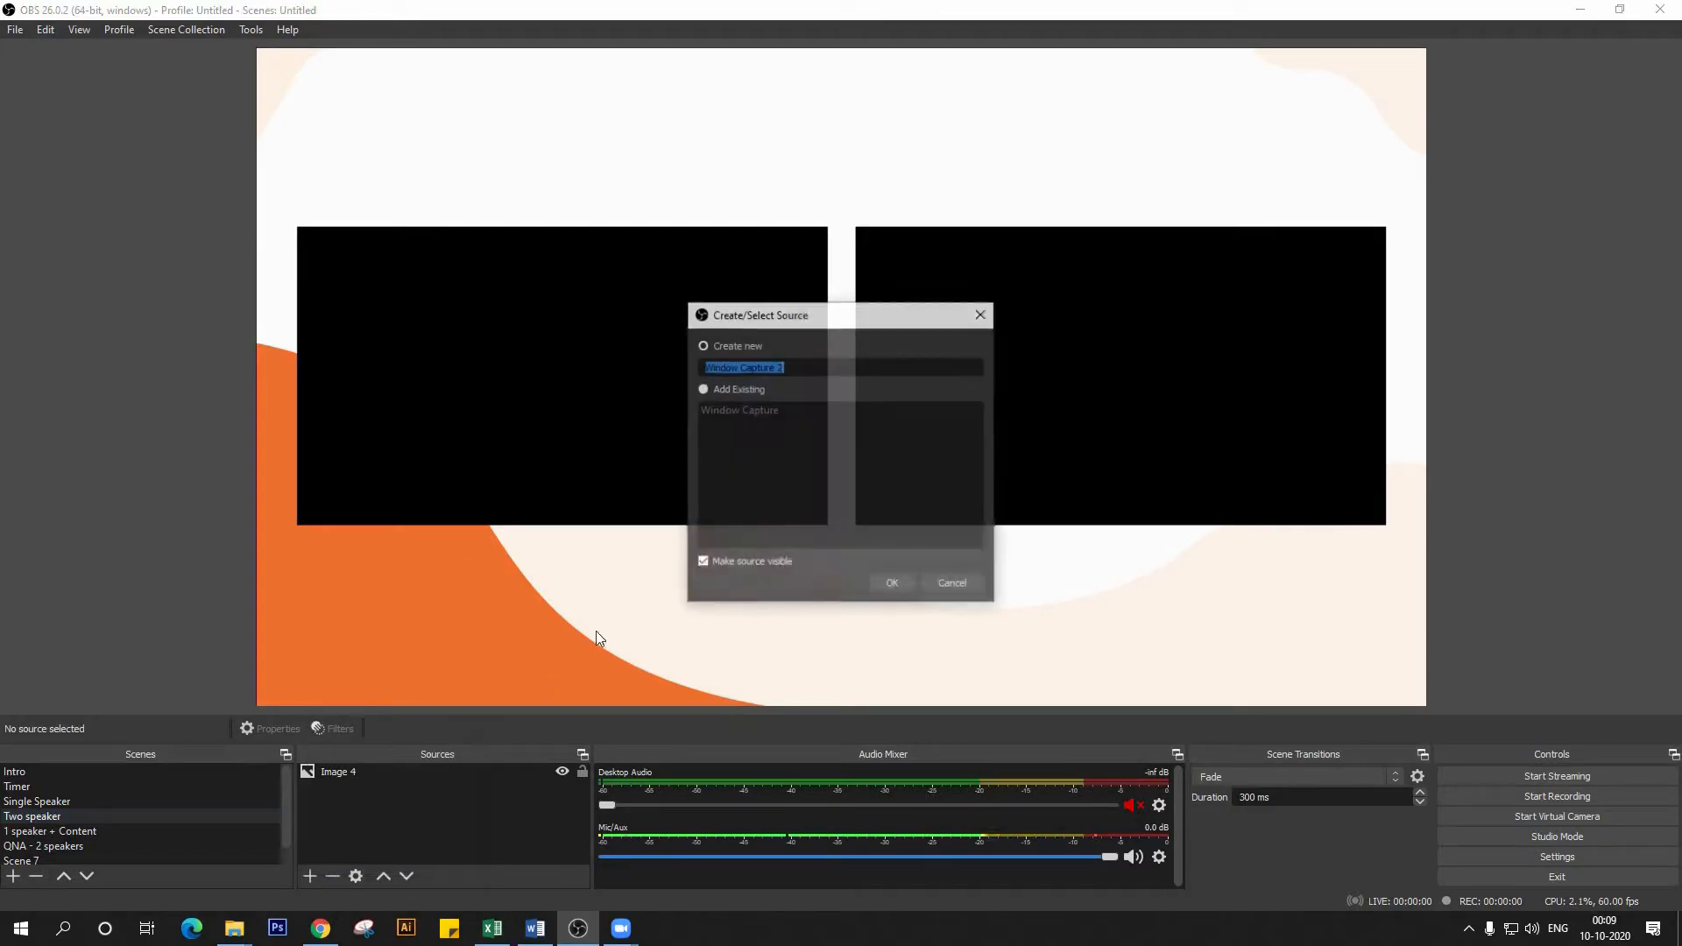
click(897, 590)
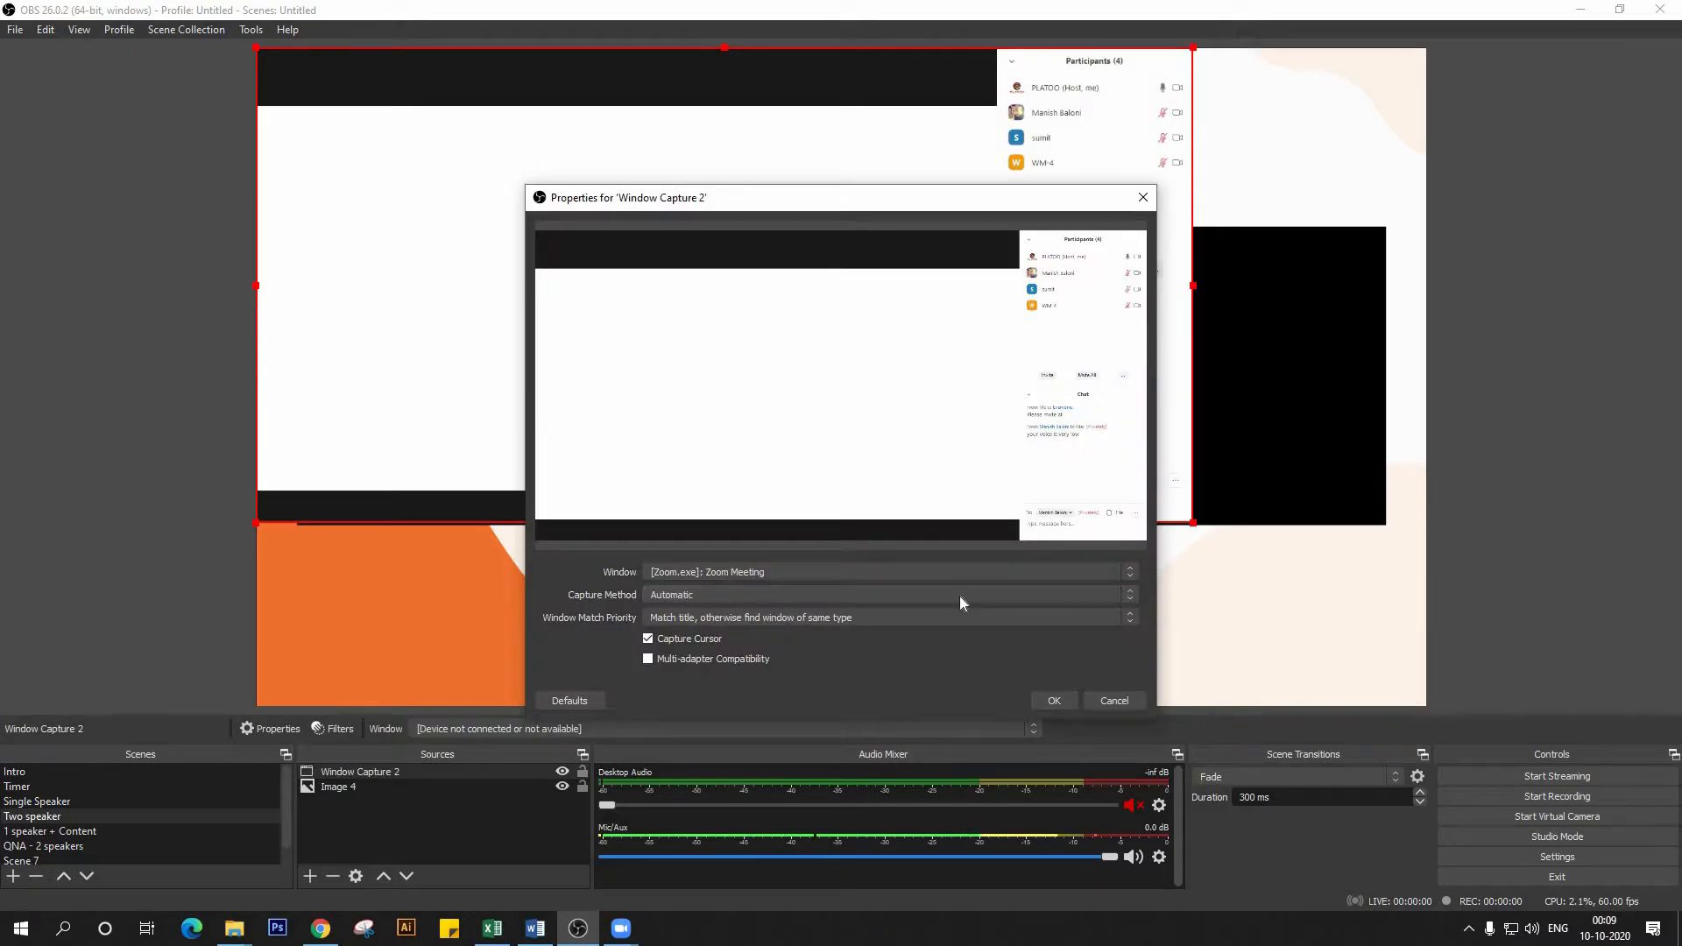
click(798, 597)
click(759, 631)
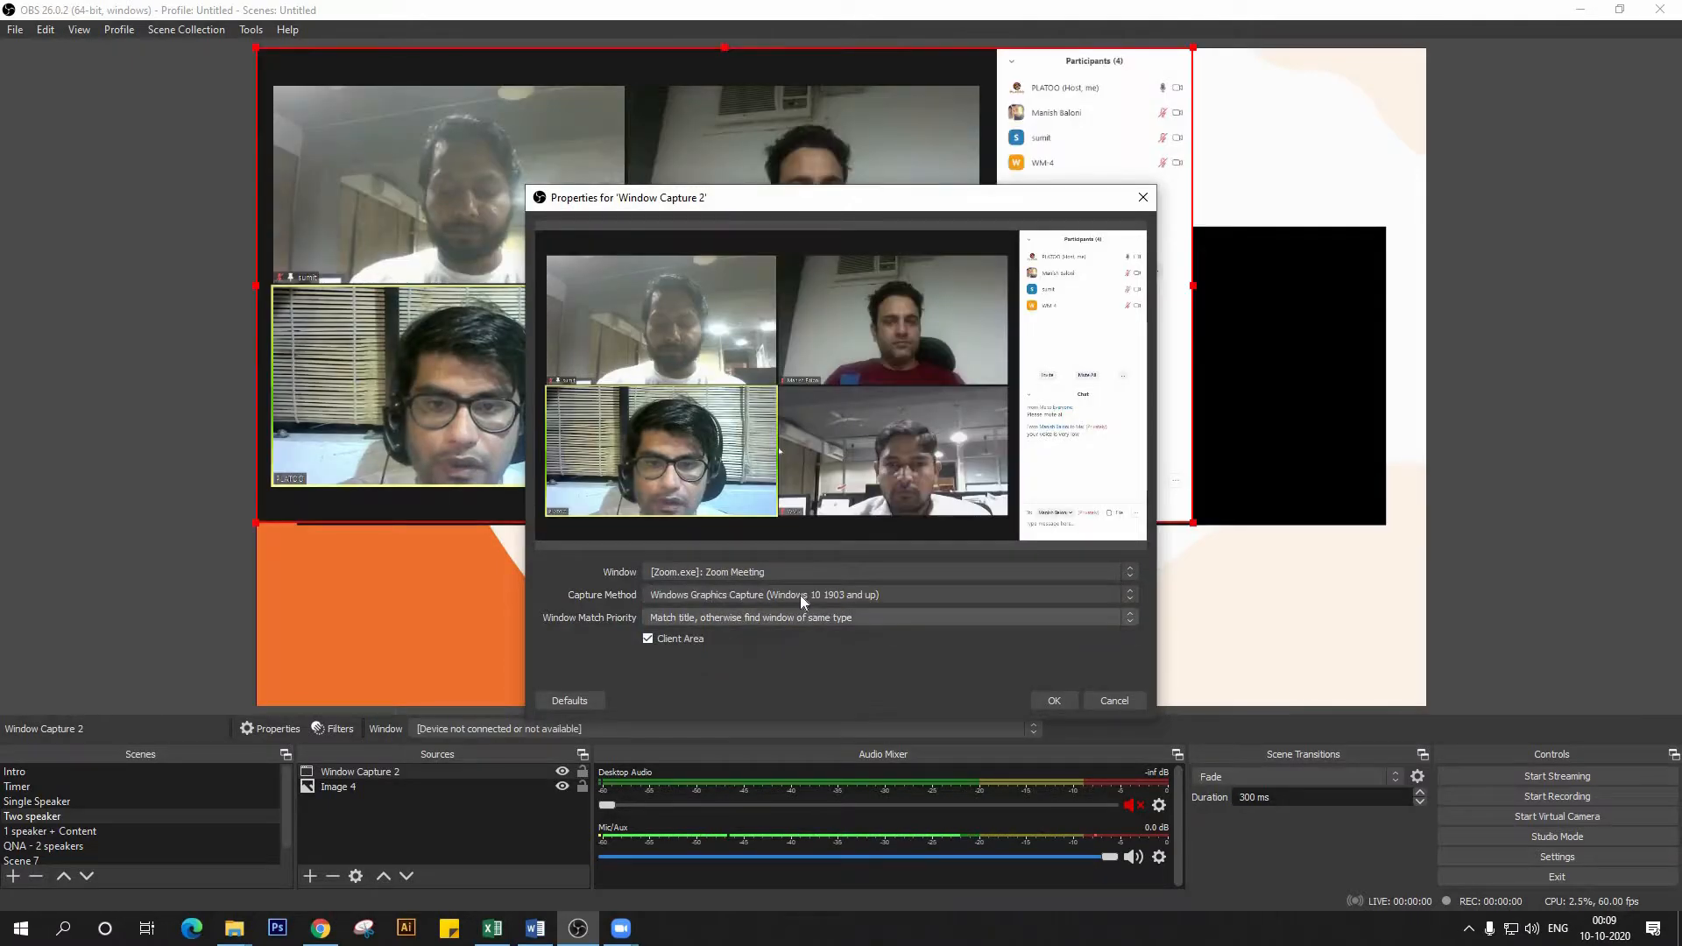
click(776, 592)
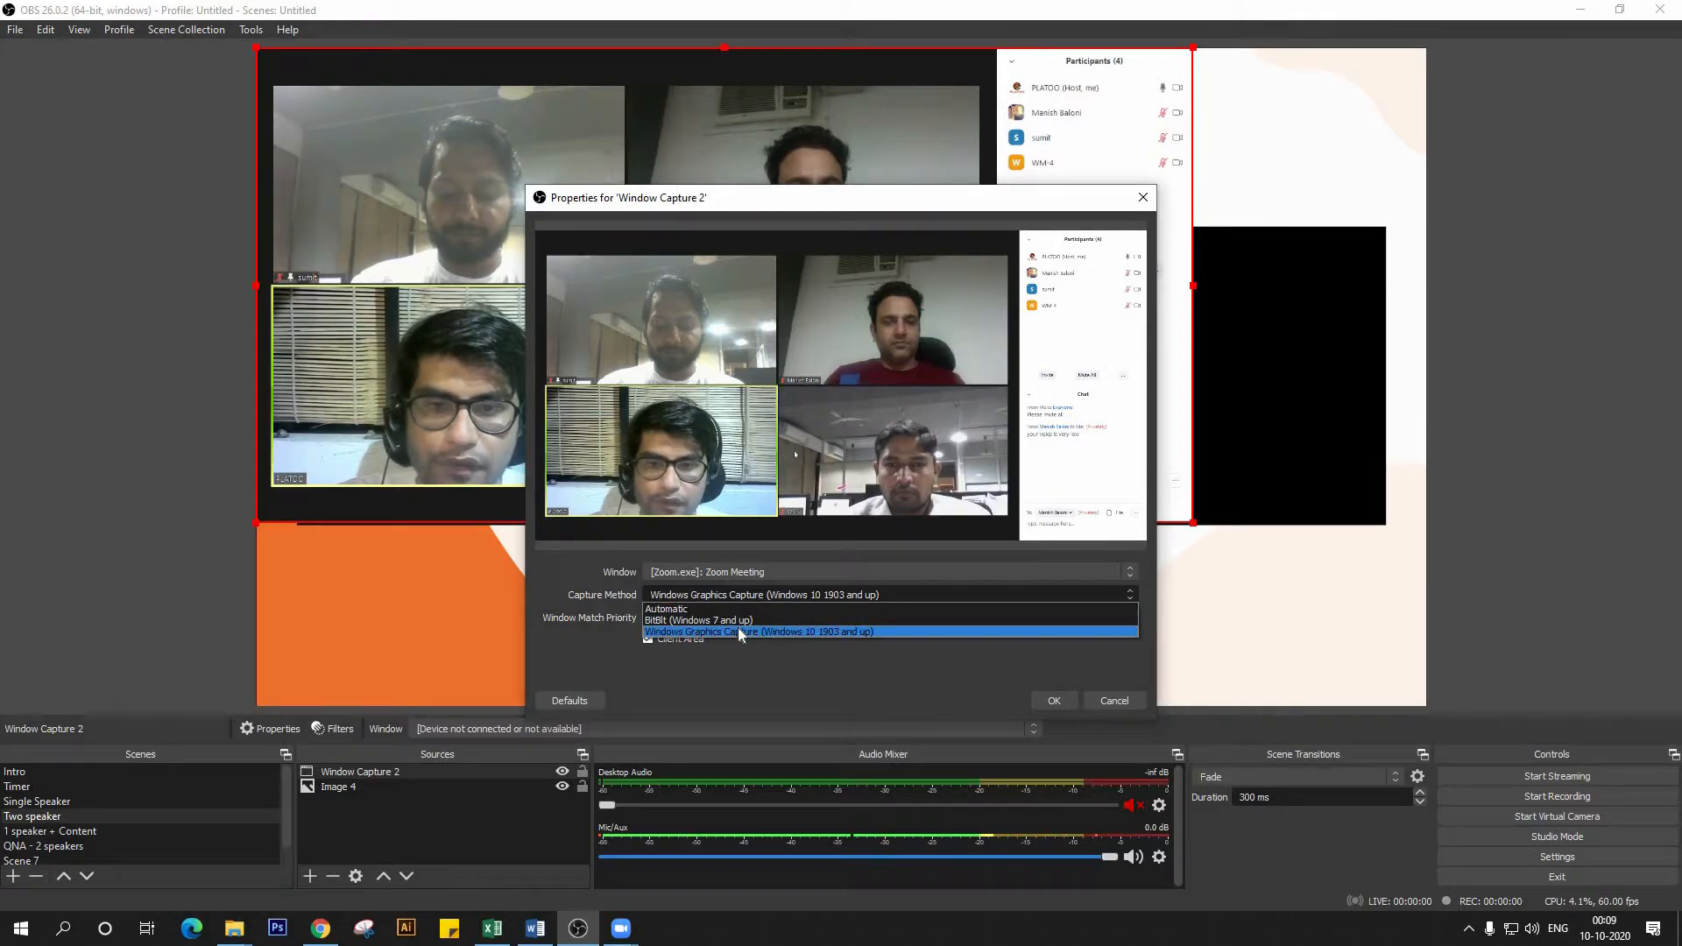
click(736, 630)
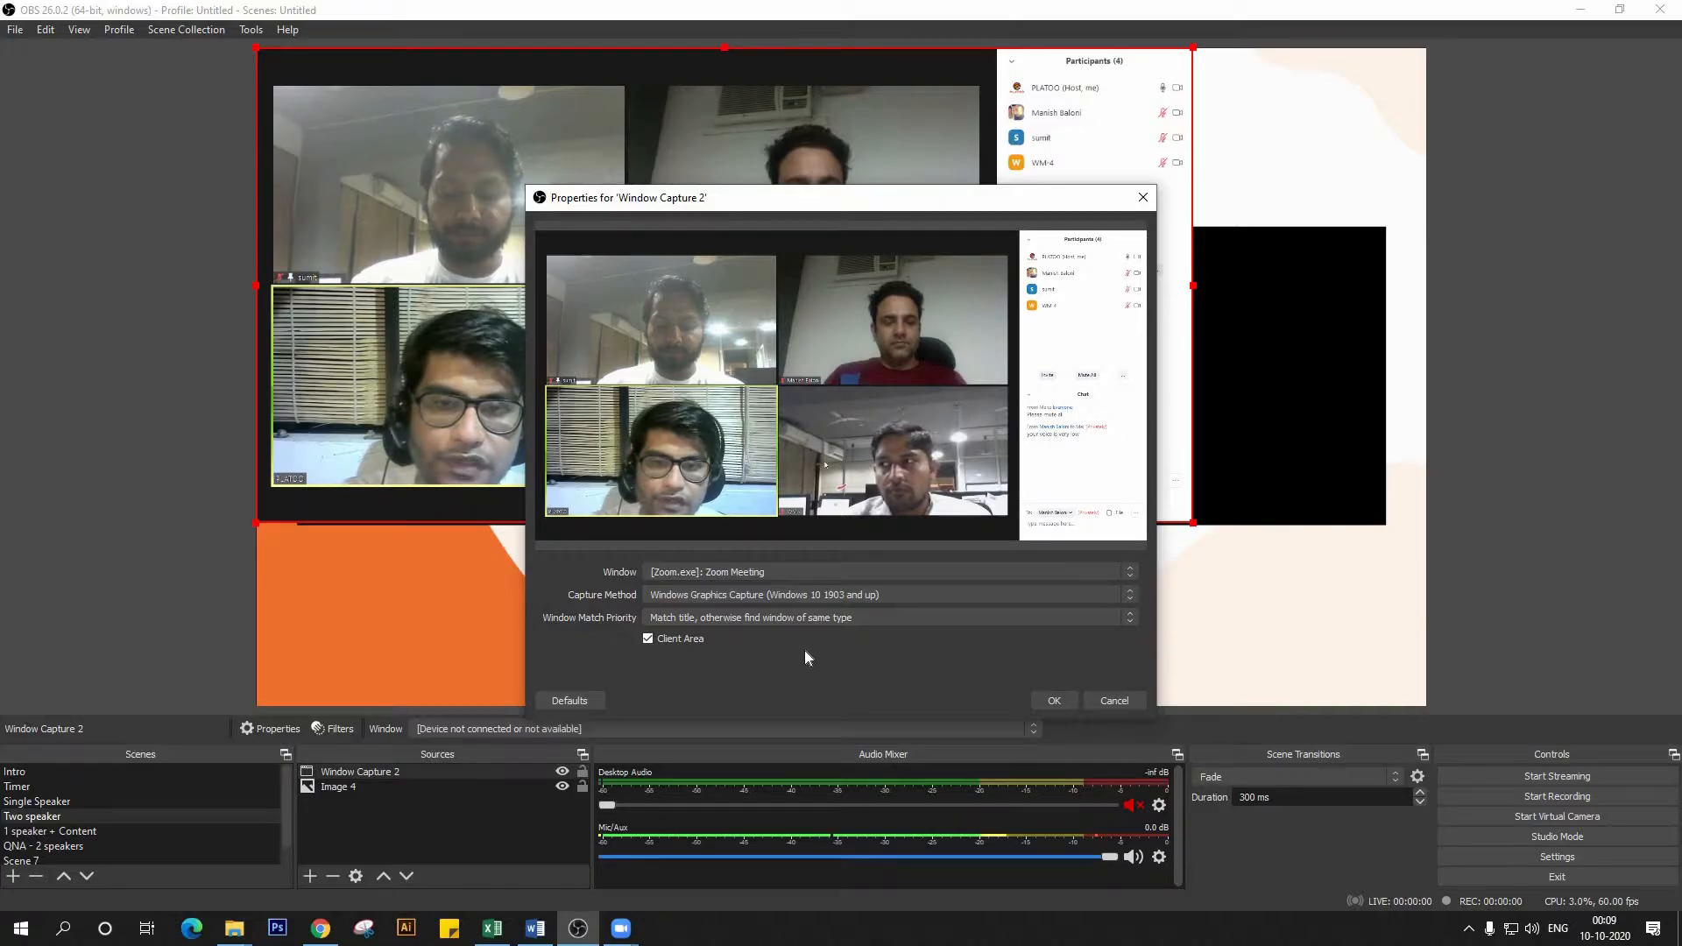
click(1054, 700)
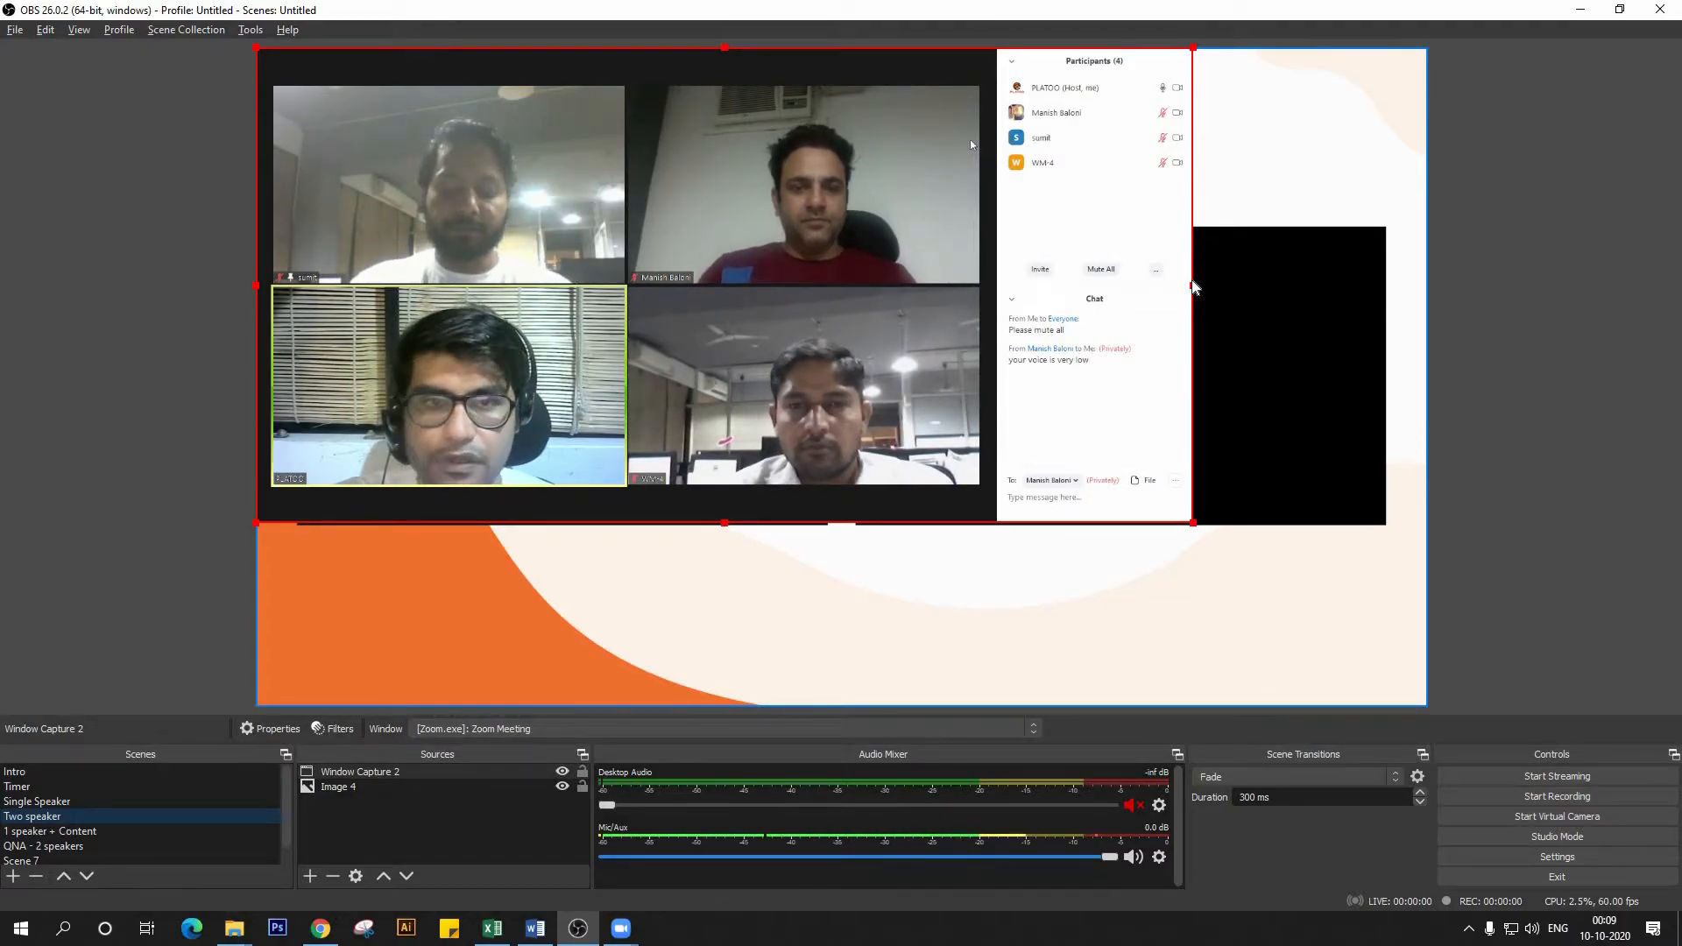
- Crop the Zoom capture to the upper-right participant's tile and fit it over the right black frame of the Two speaker template
drag(1195, 287, 981, 329)
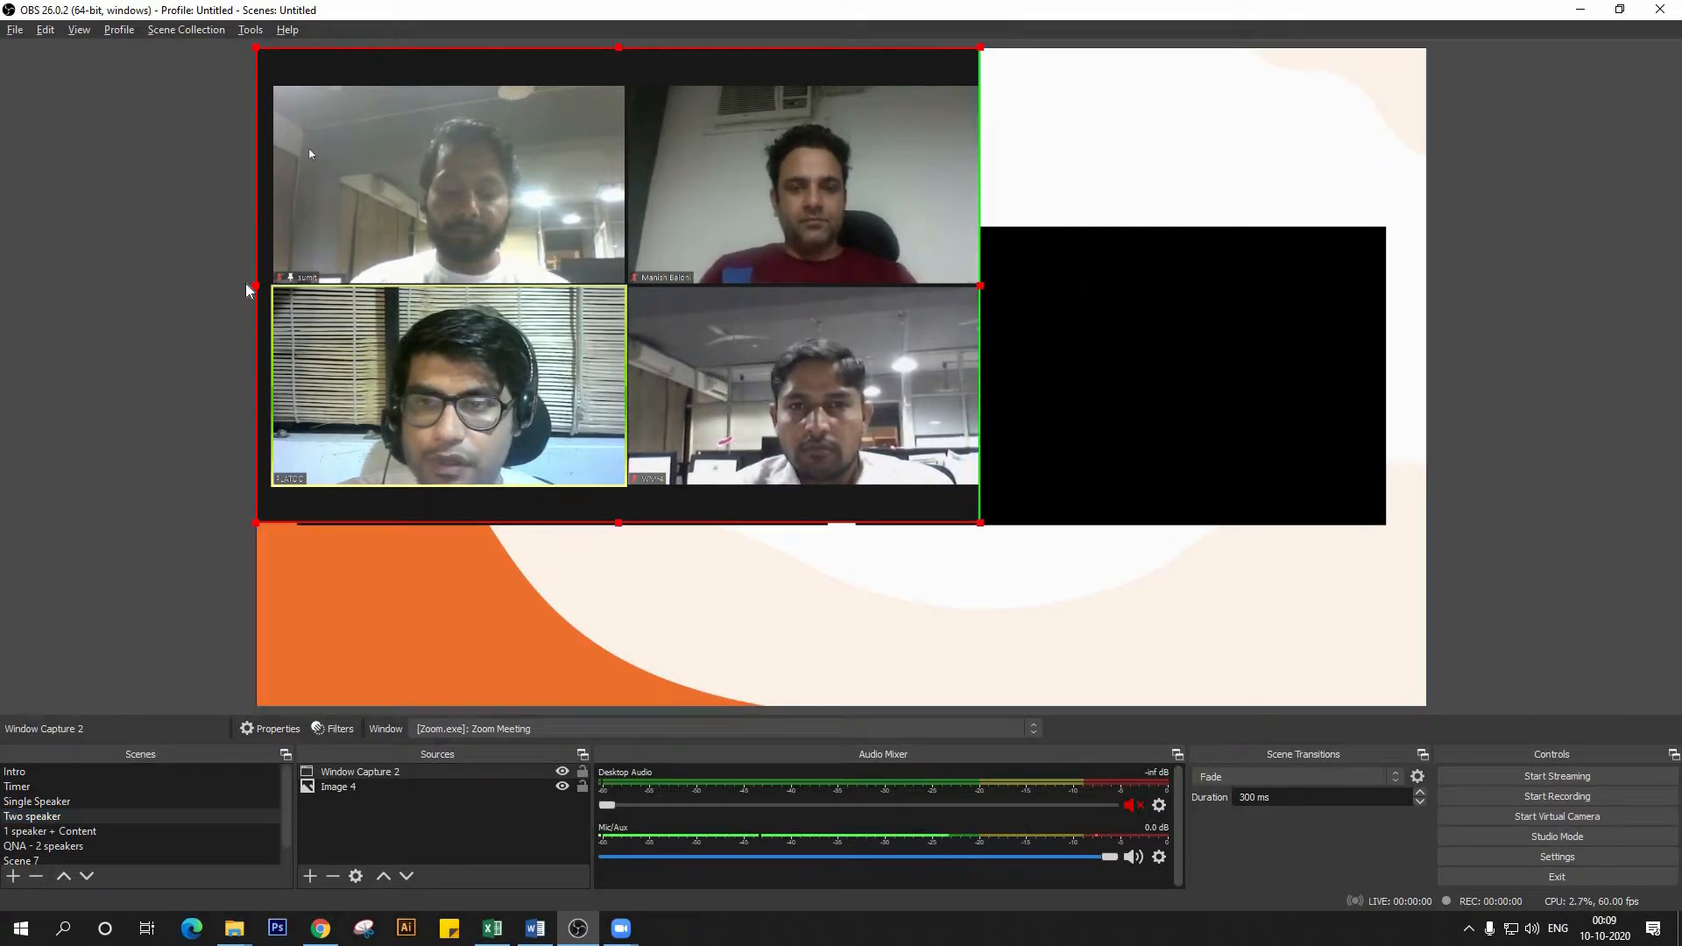
drag(258, 286, 611, 245)
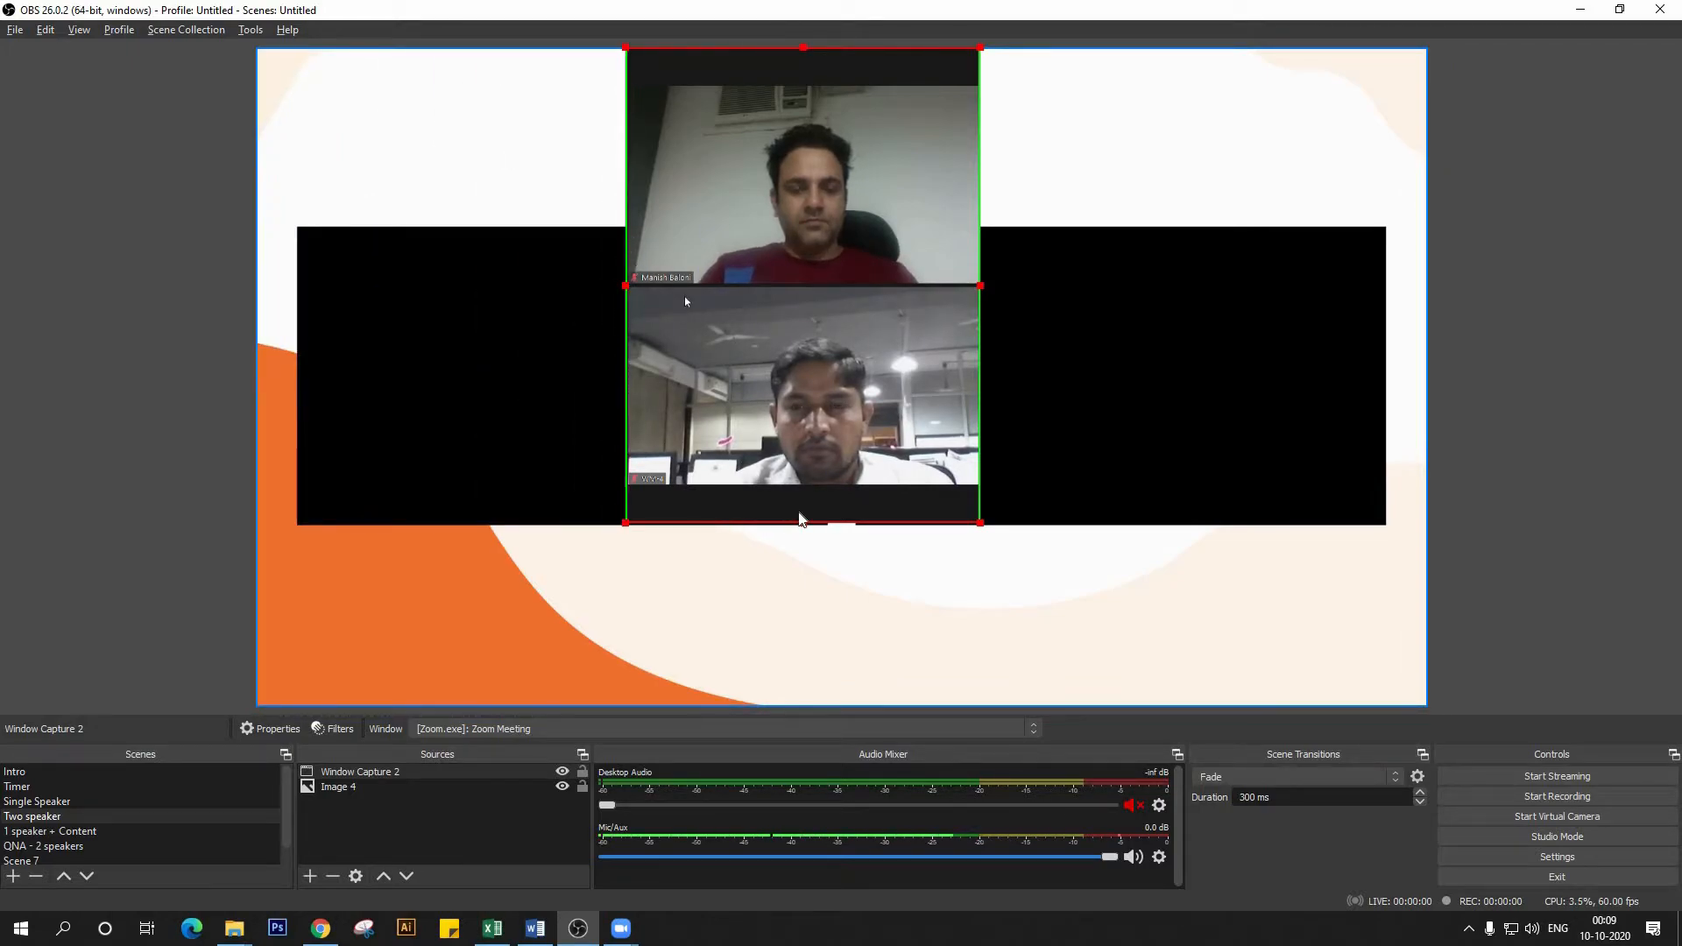
drag(805, 522, 834, 289)
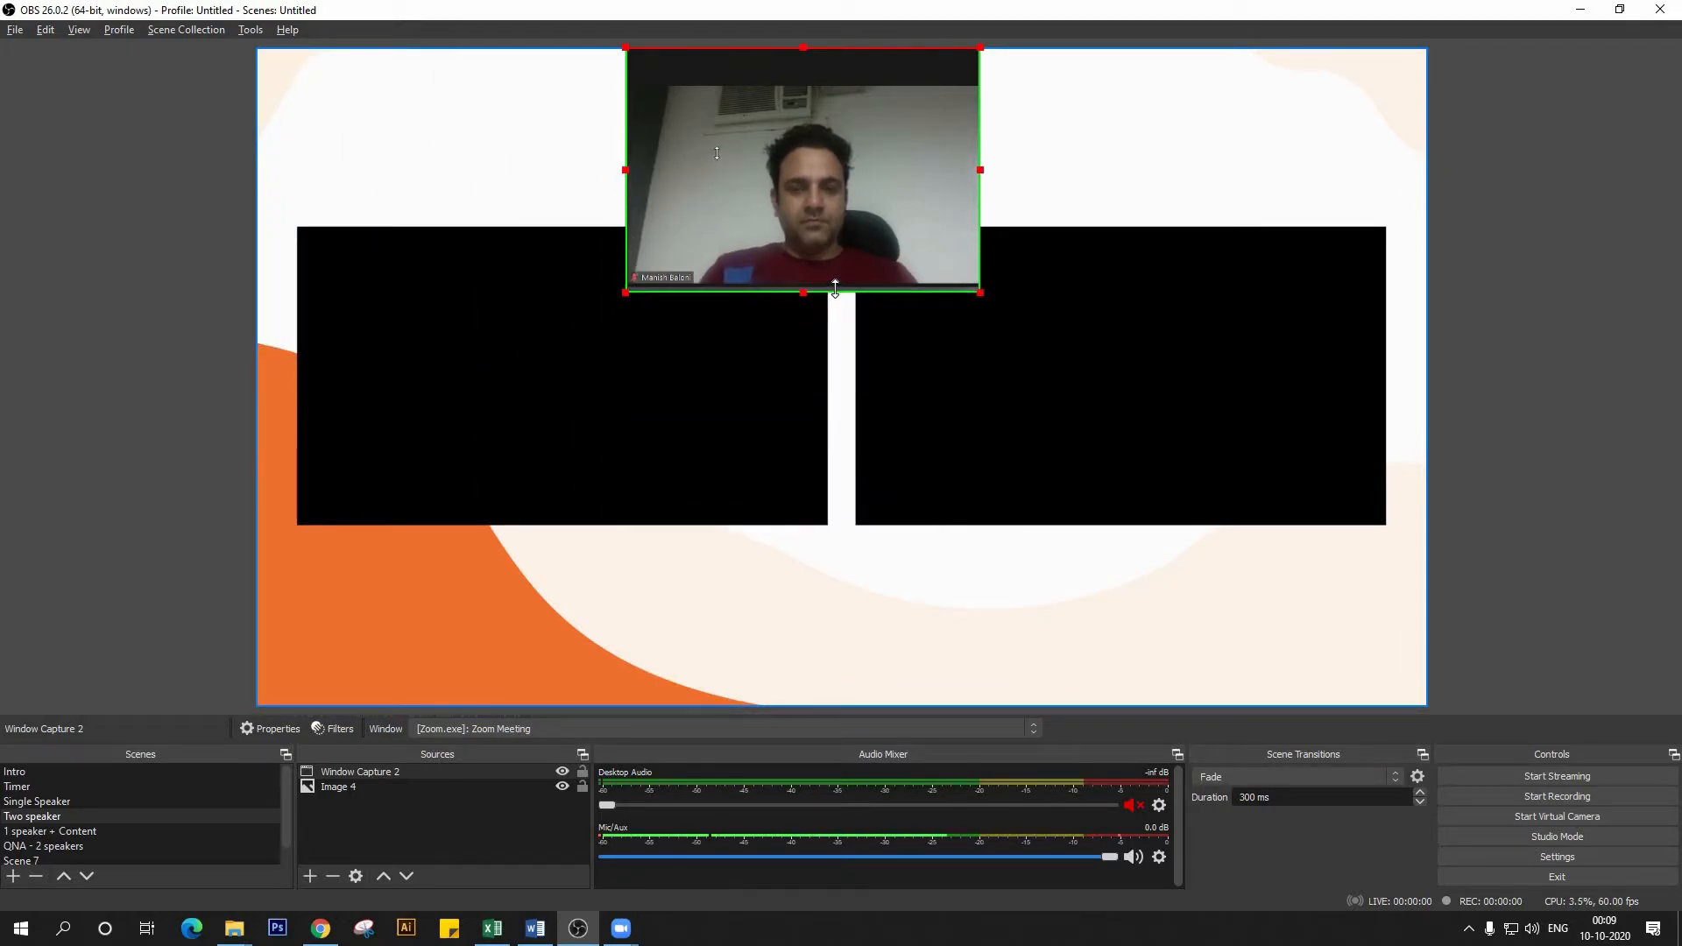
drag(802, 46, 801, 75)
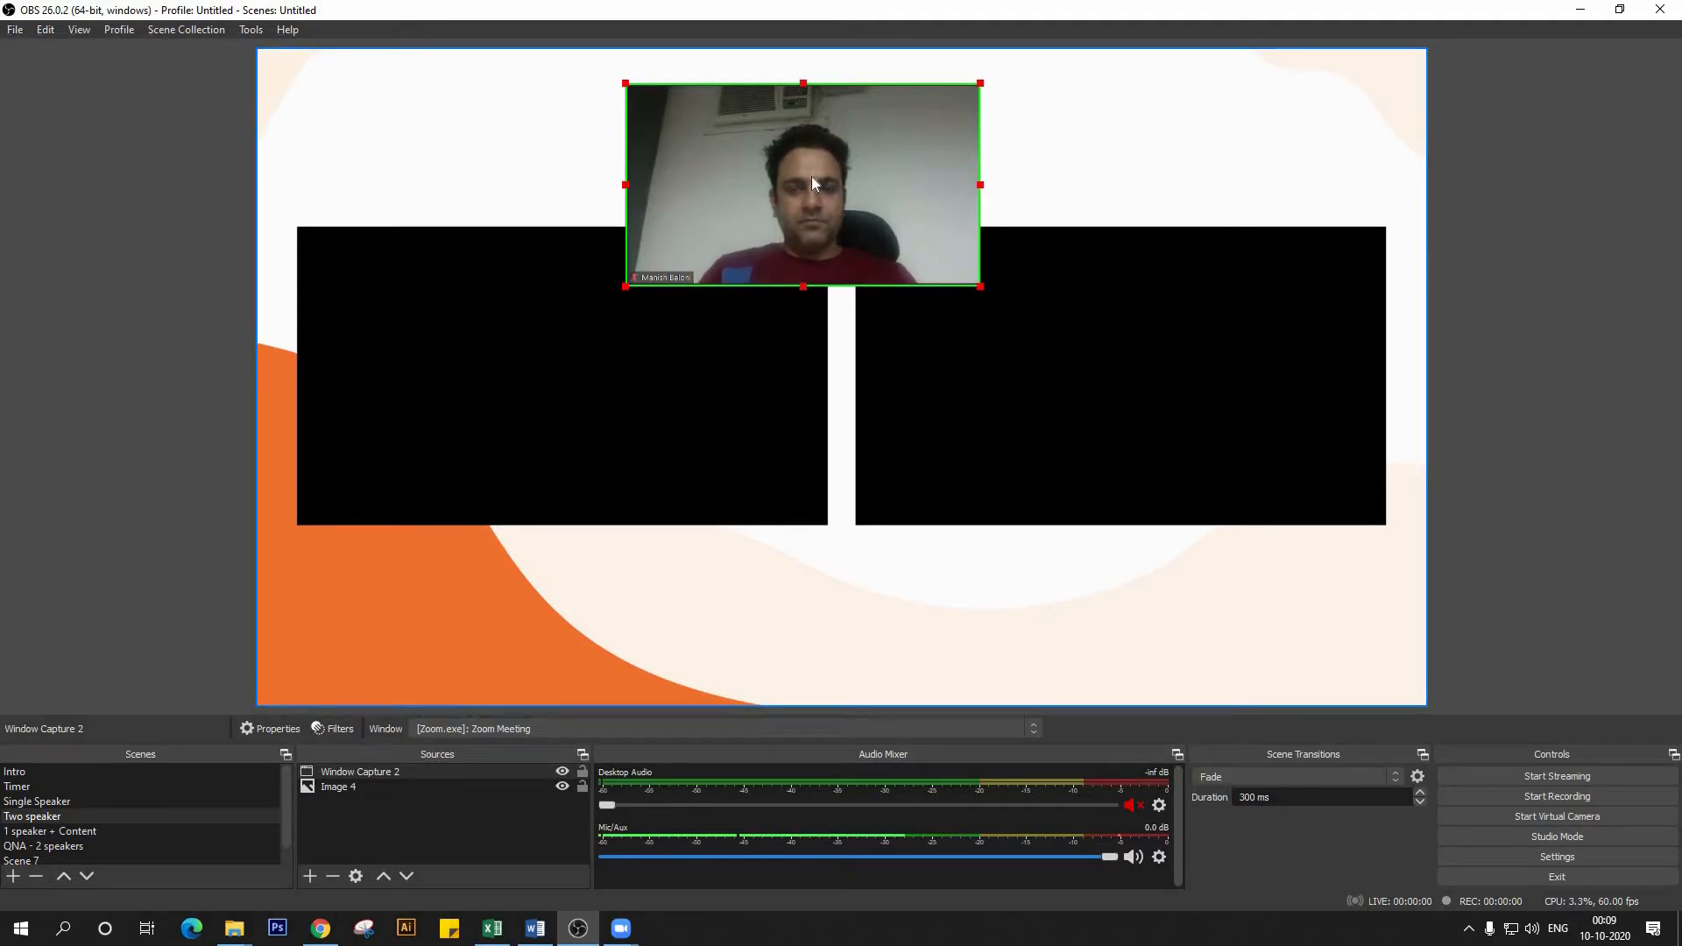
drag(821, 247, 1035, 392)
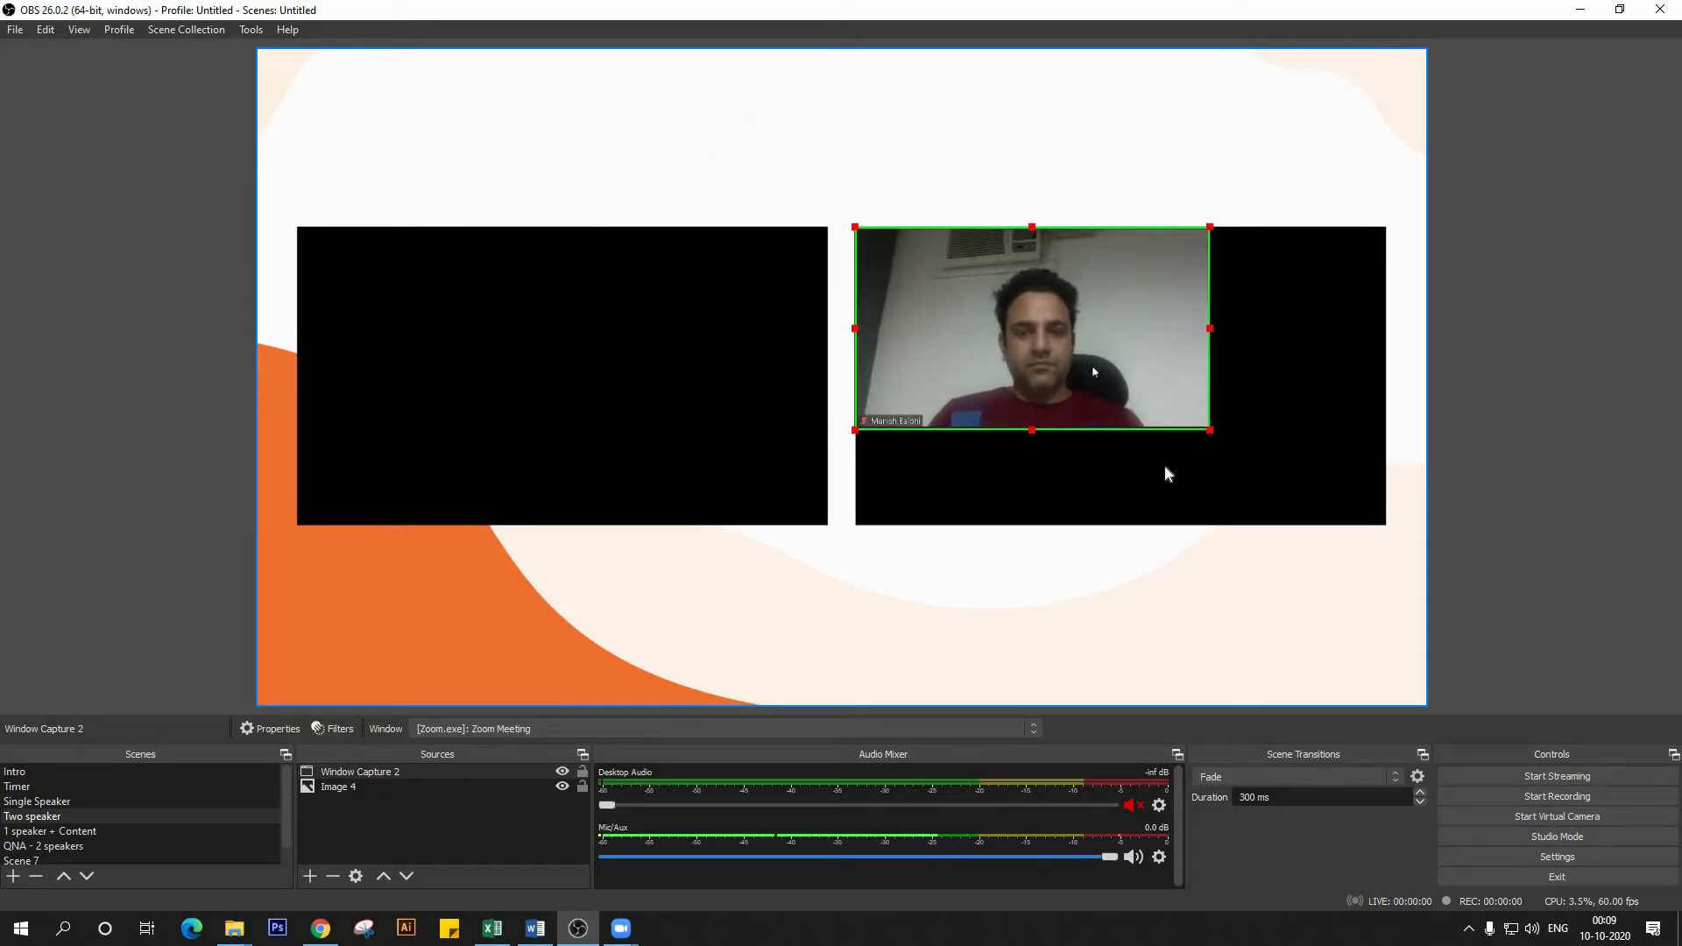
drag(1212, 435, 1387, 531)
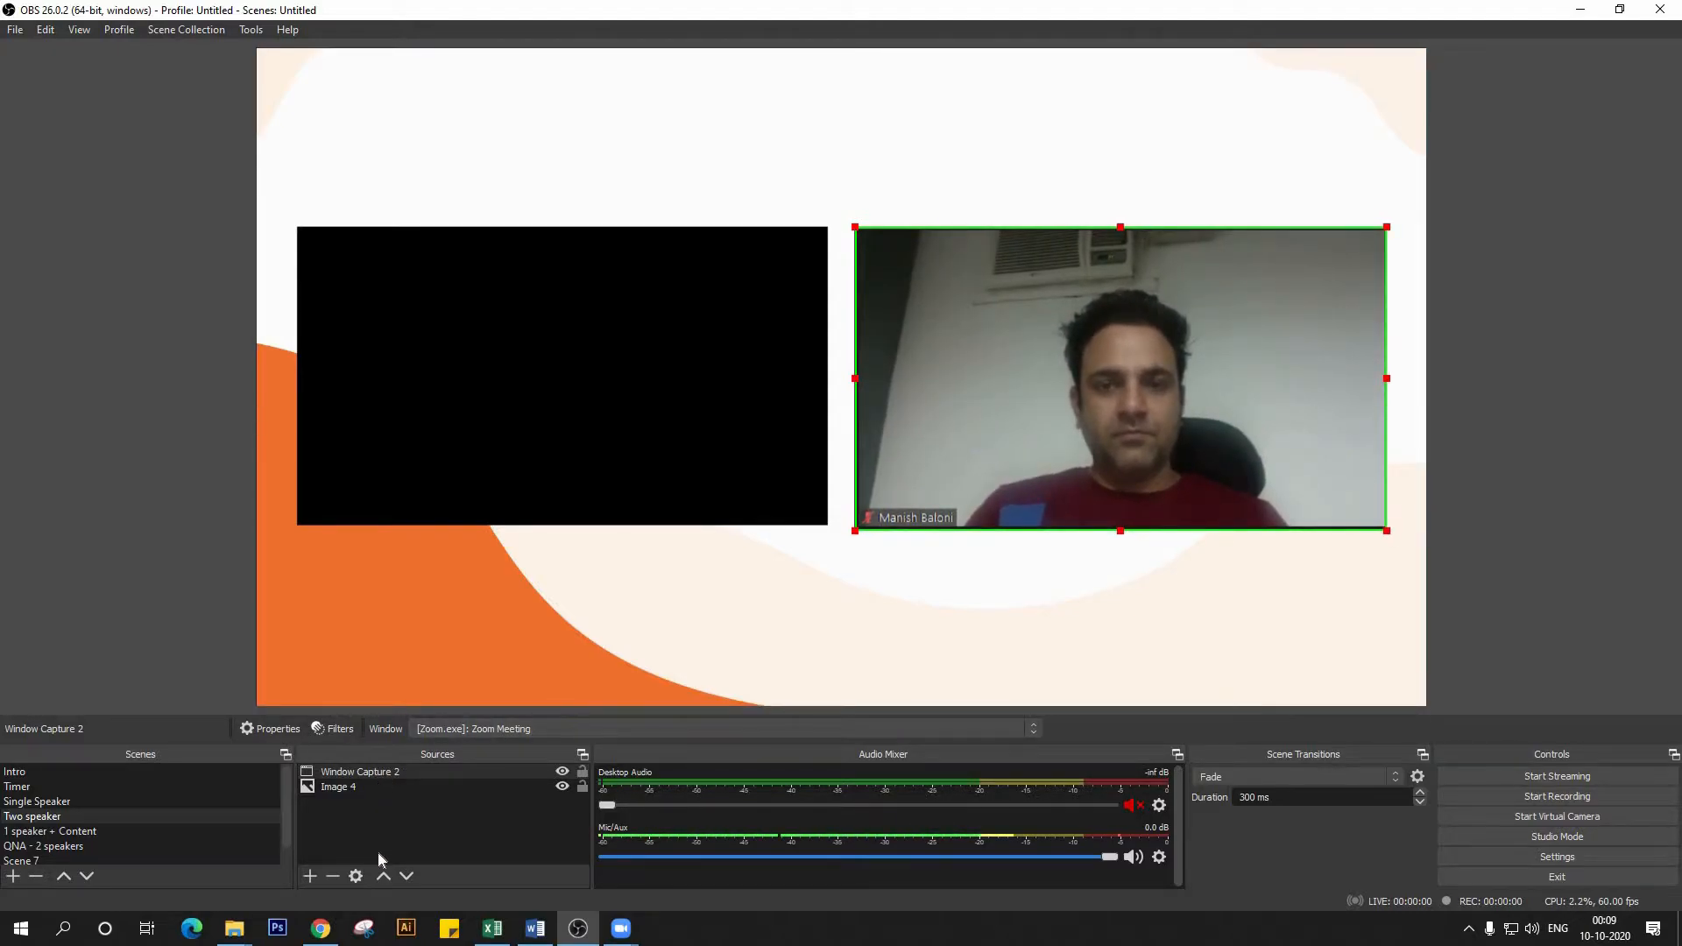
- Add a second default-named Window Capture of the Zoom Meeting to the Two speaker scene, using Windows Graphics Capture (Windows 10 1903 and up)
click(308, 876)
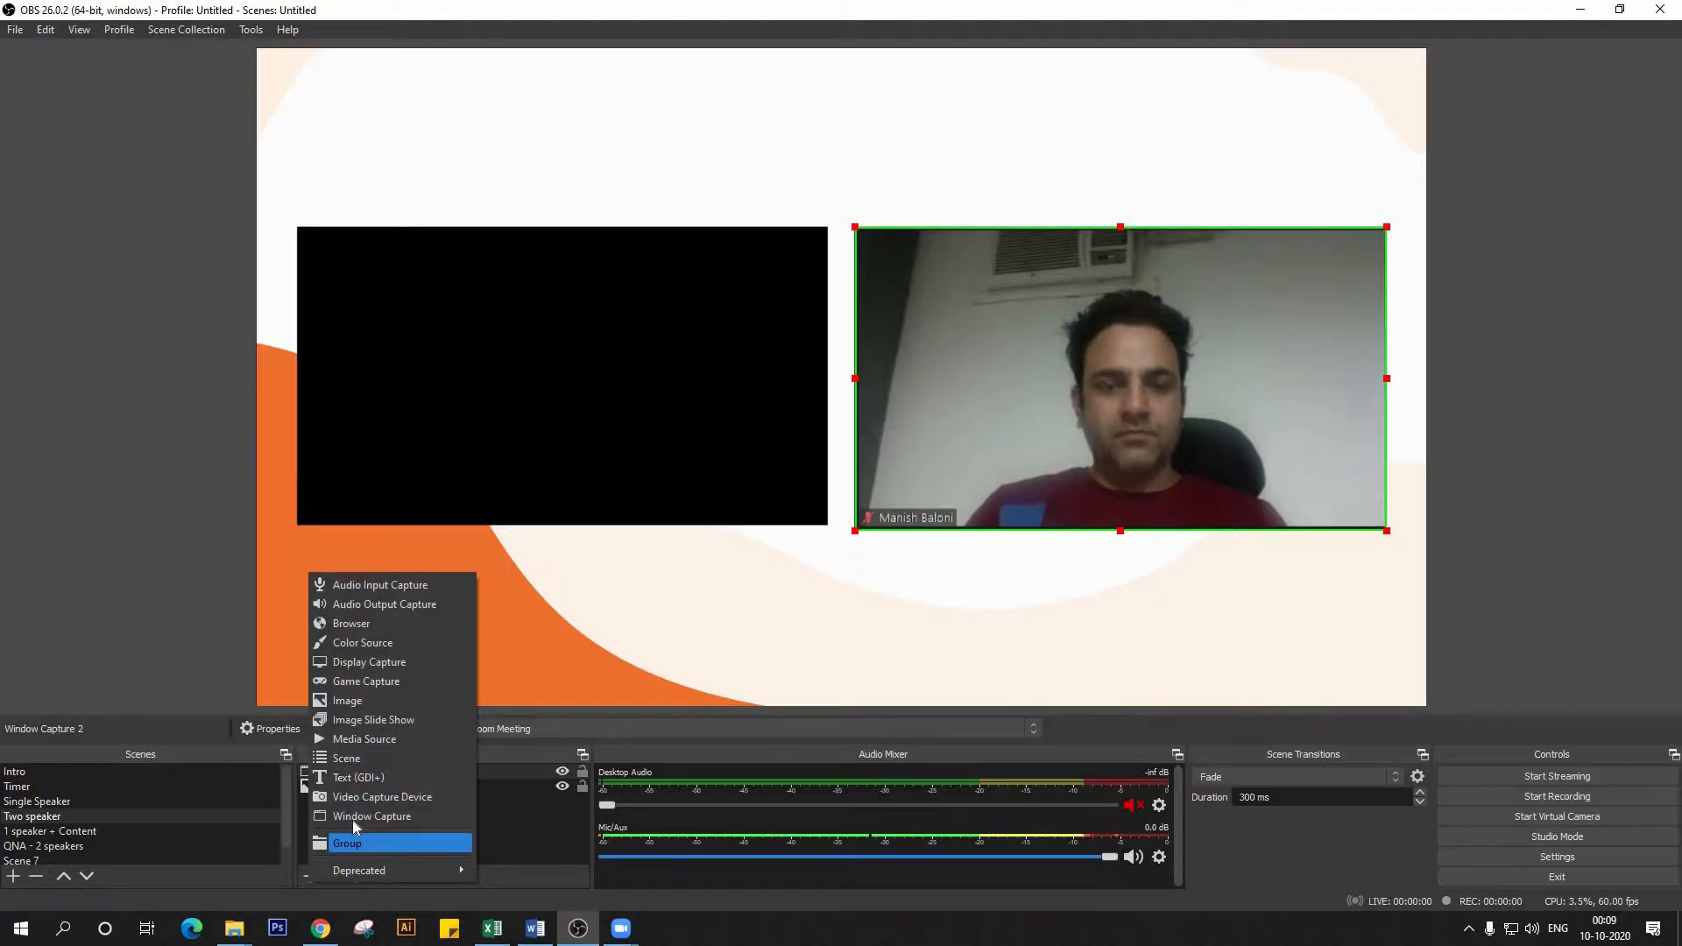
click(353, 818)
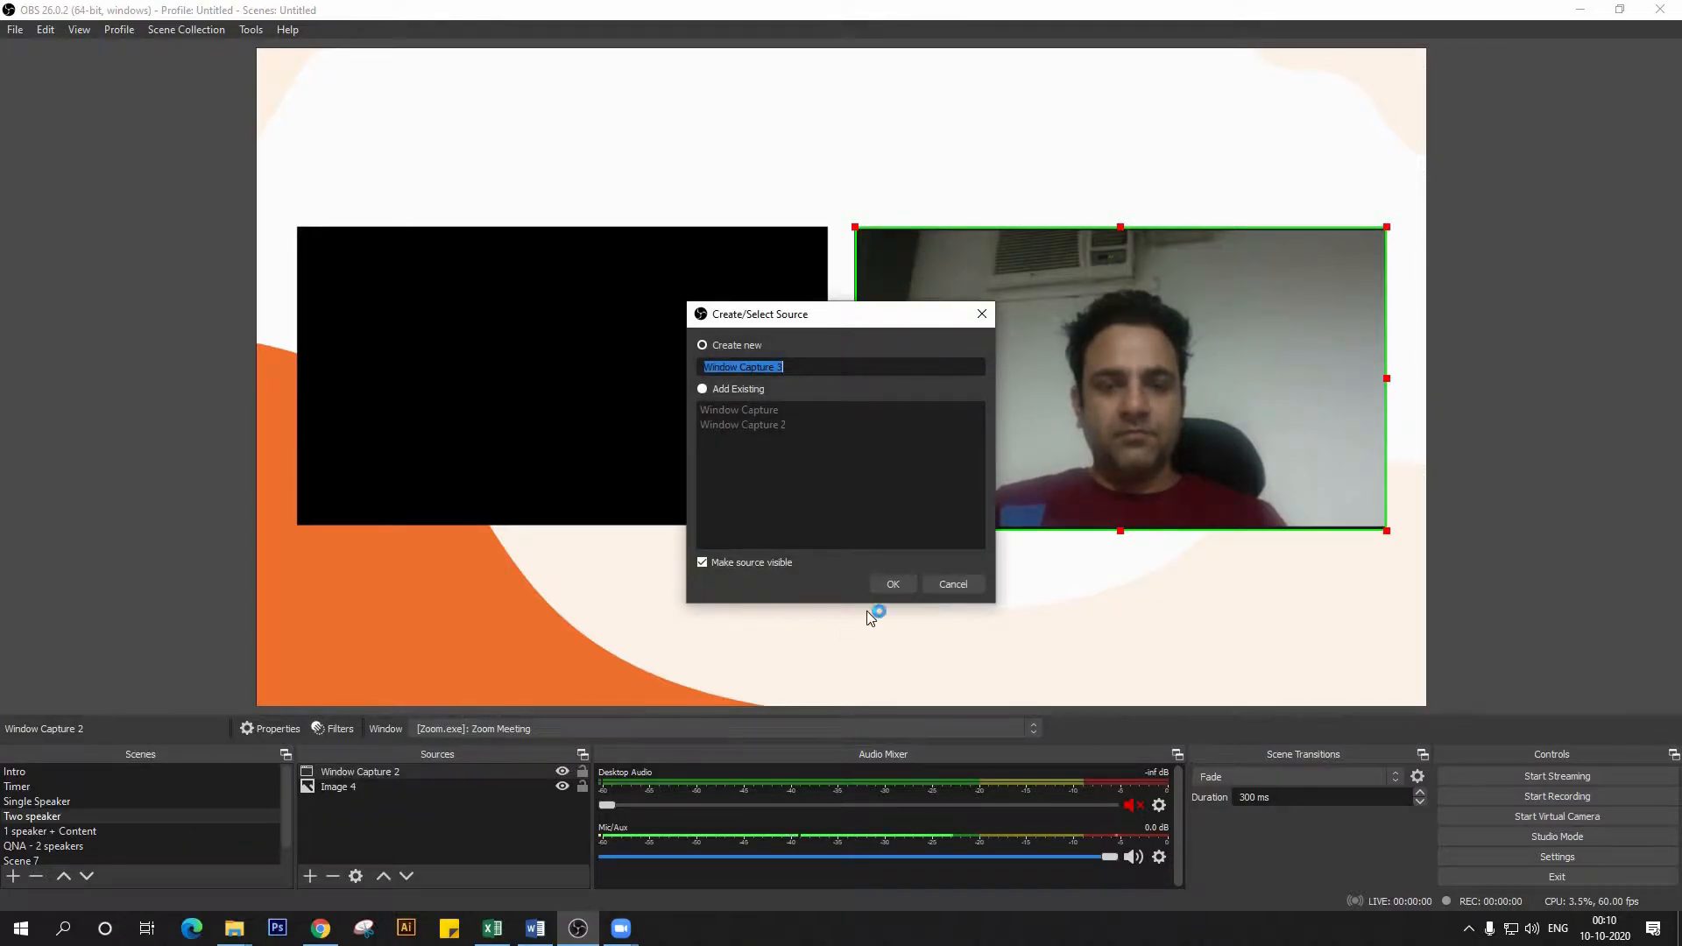
click(908, 587)
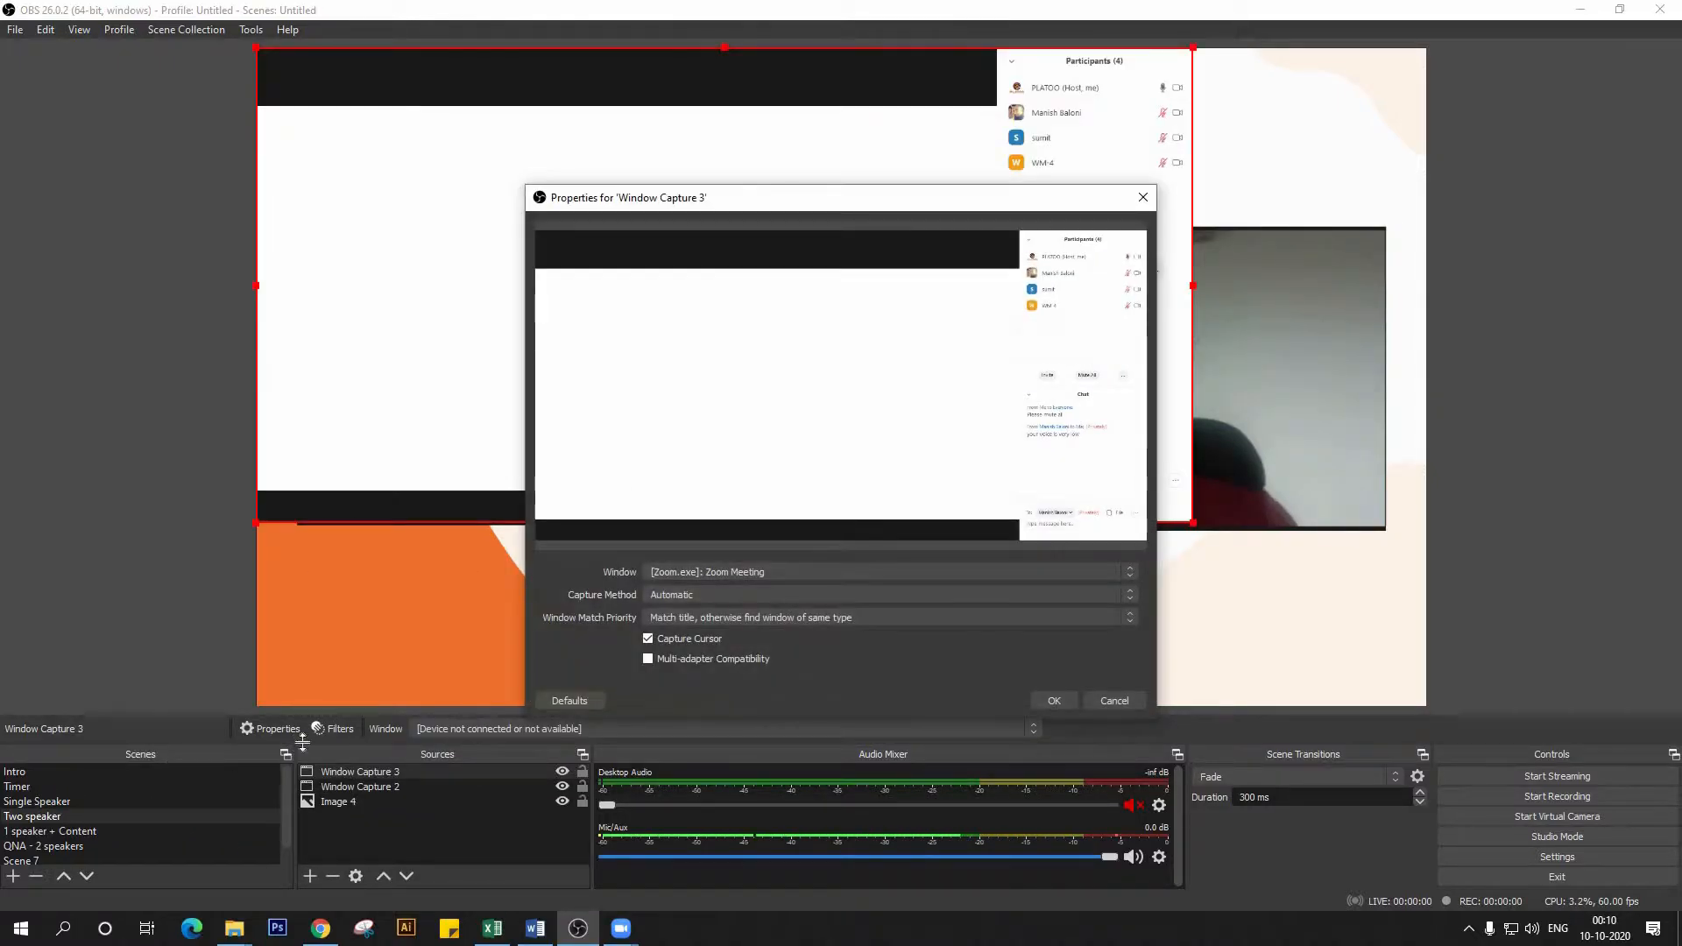
click(967, 596)
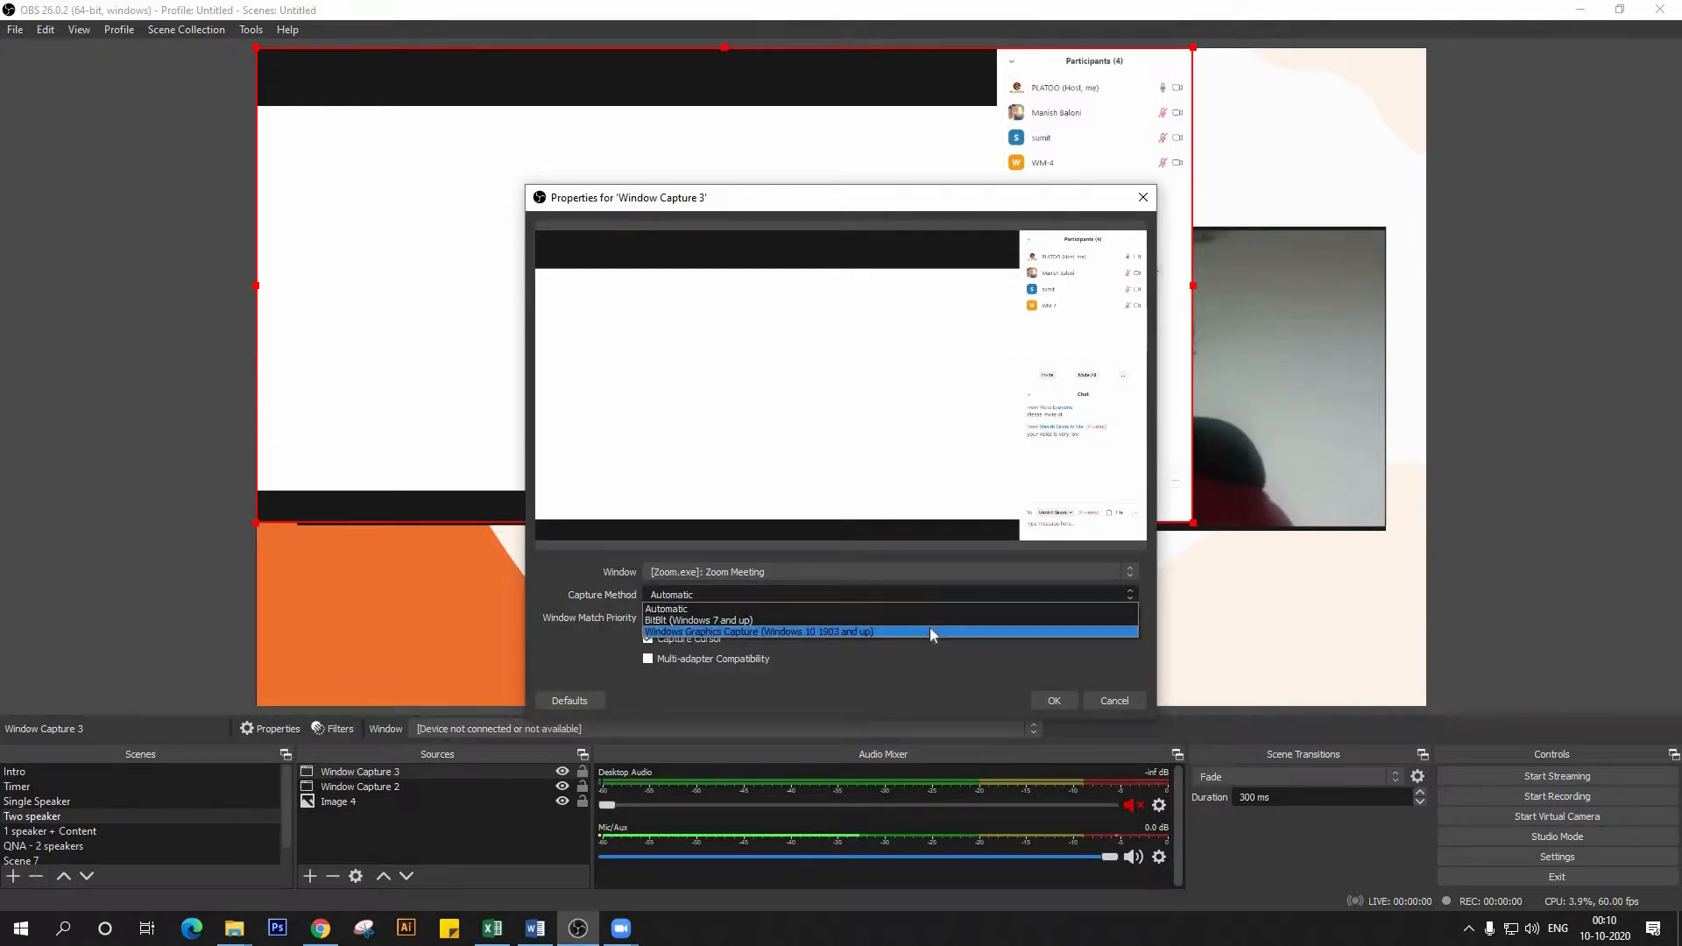
click(928, 627)
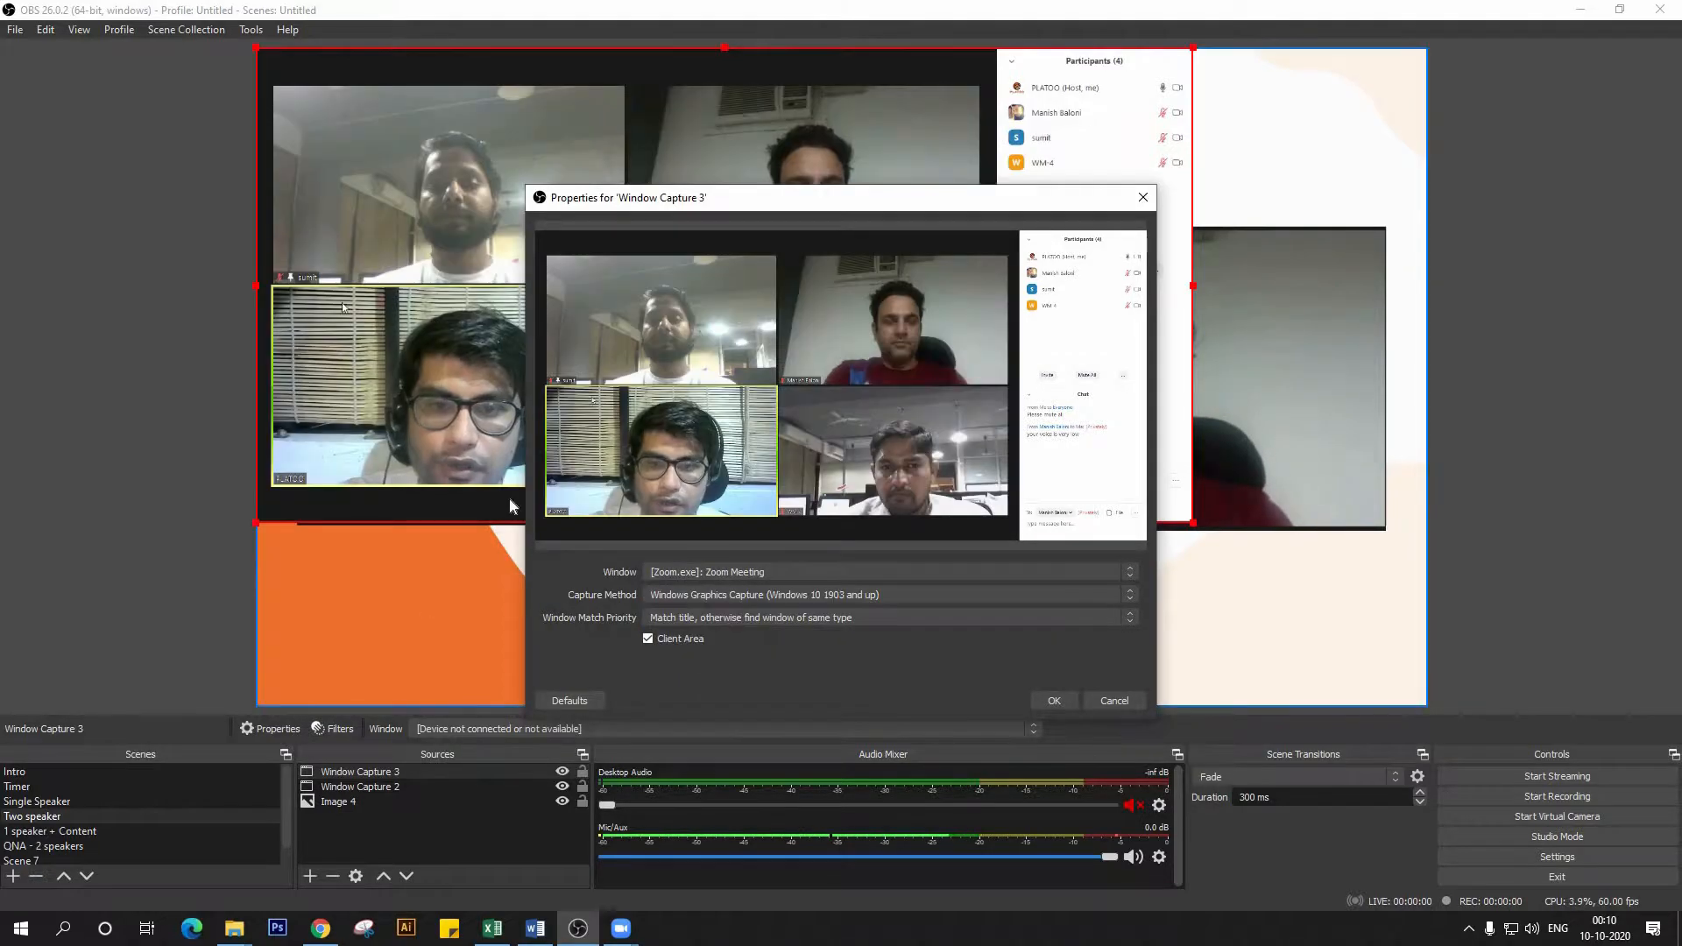
click(1042, 703)
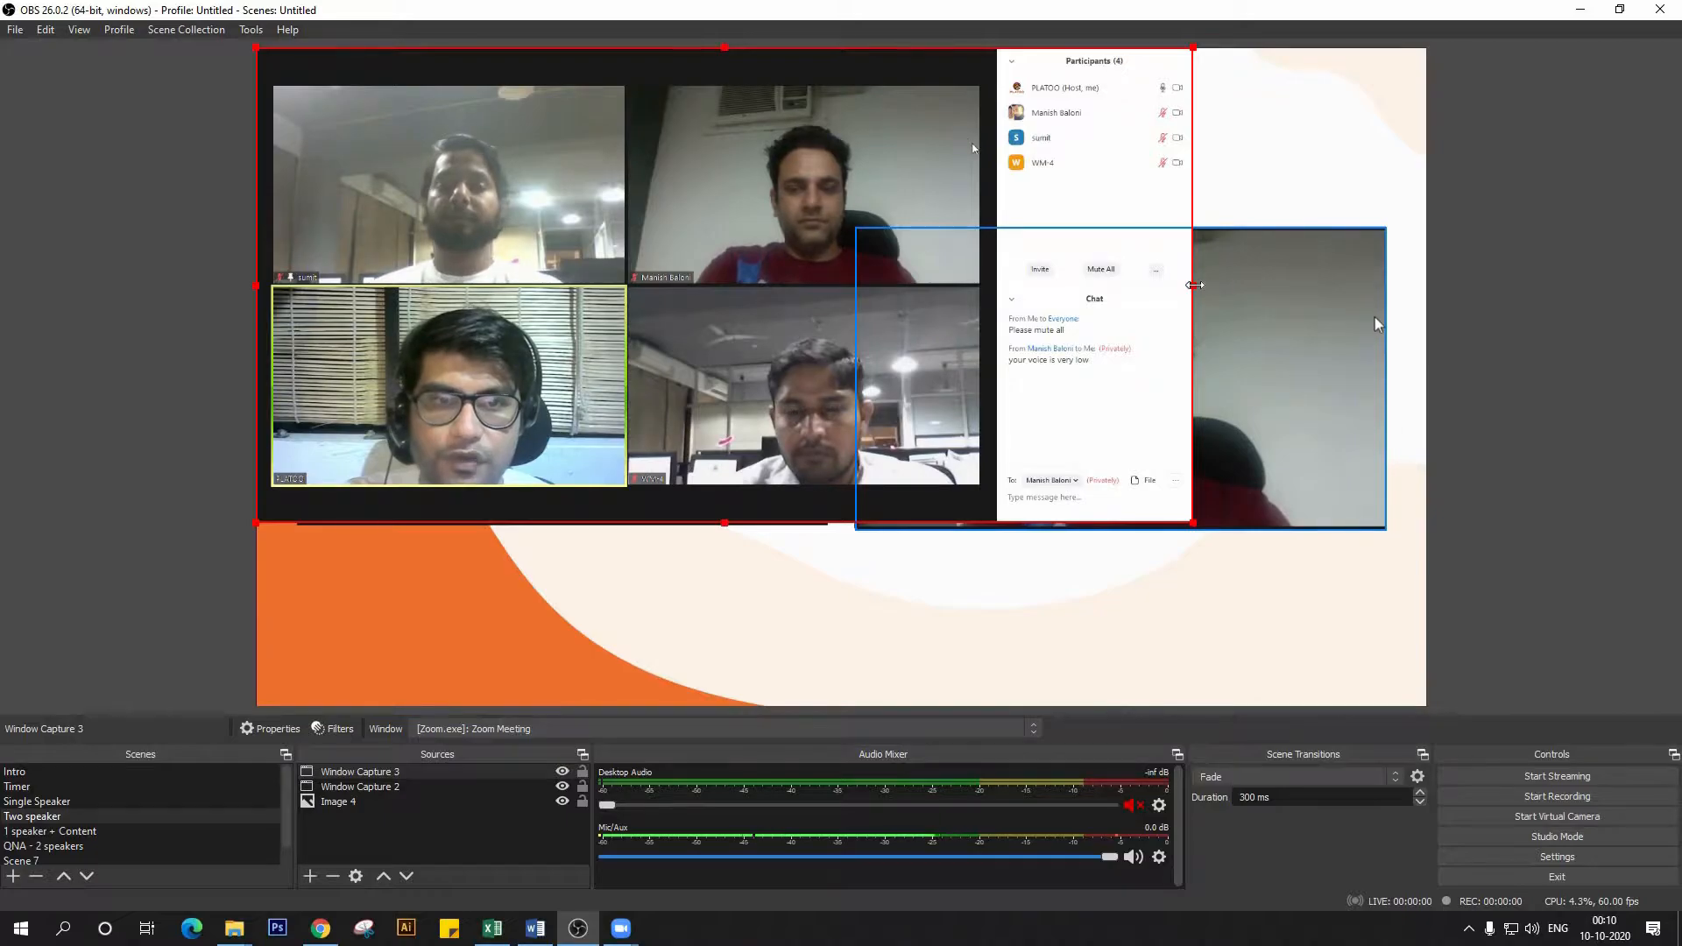
- Crop the second Zoom capture on all four sides to the lower-left participant's tile
drag(1195, 285, 622, 326)
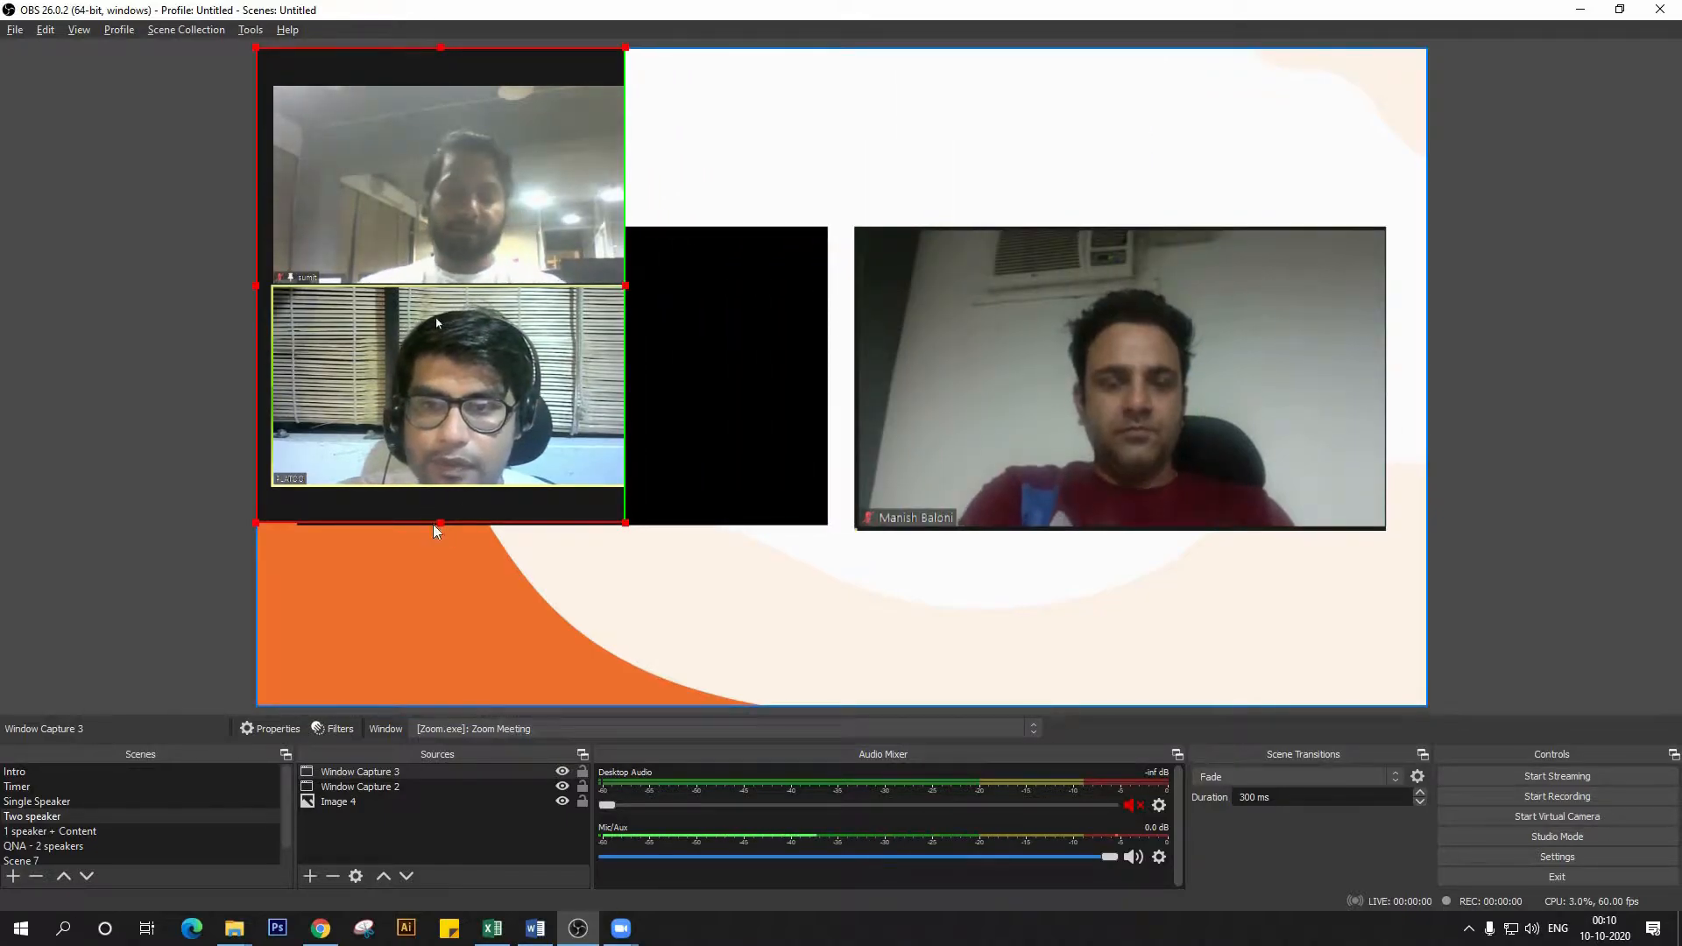
drag(439, 522, 442, 486)
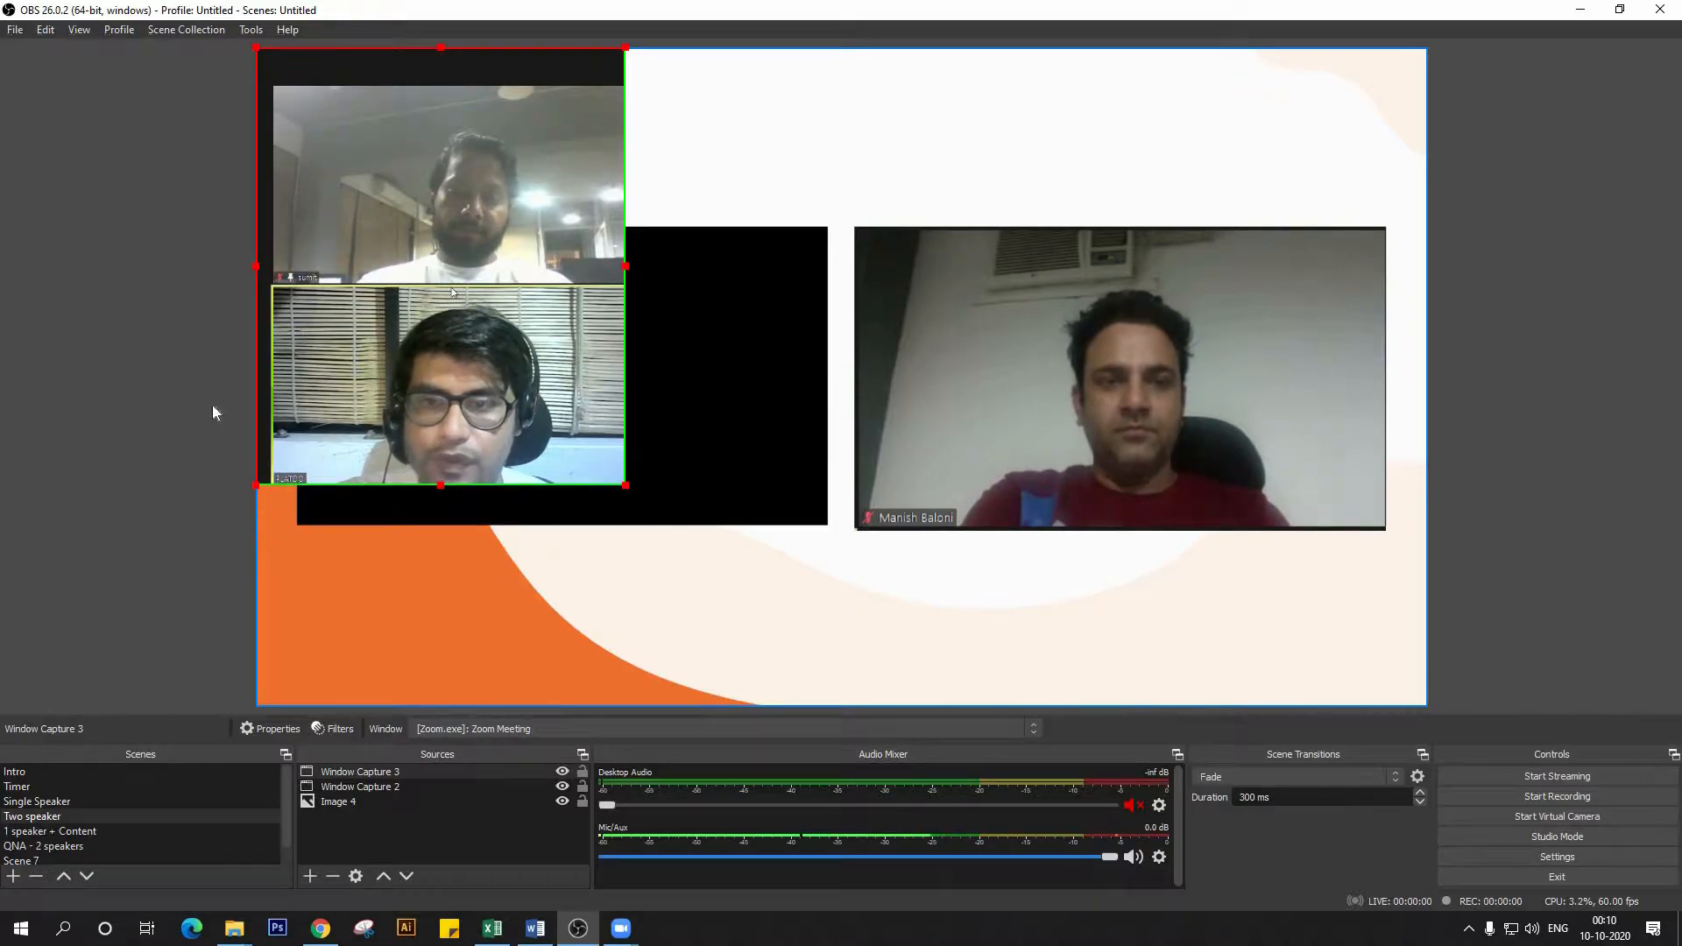
drag(253, 267, 279, 268)
click(304, 301)
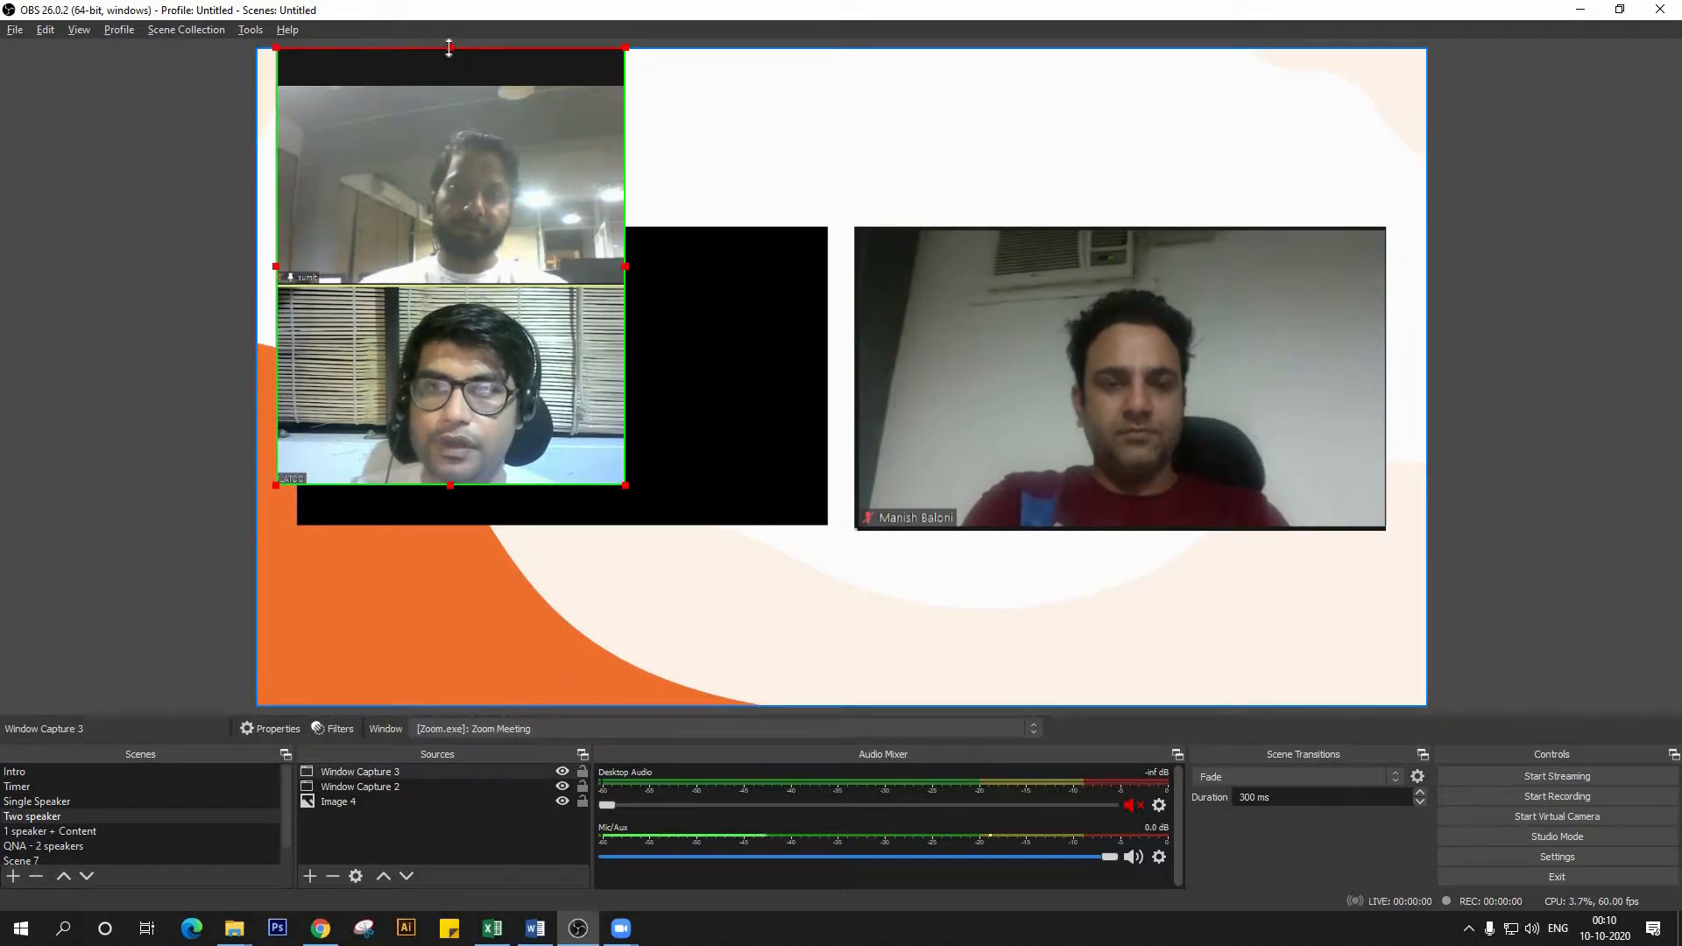
drag(459, 133, 468, 279)
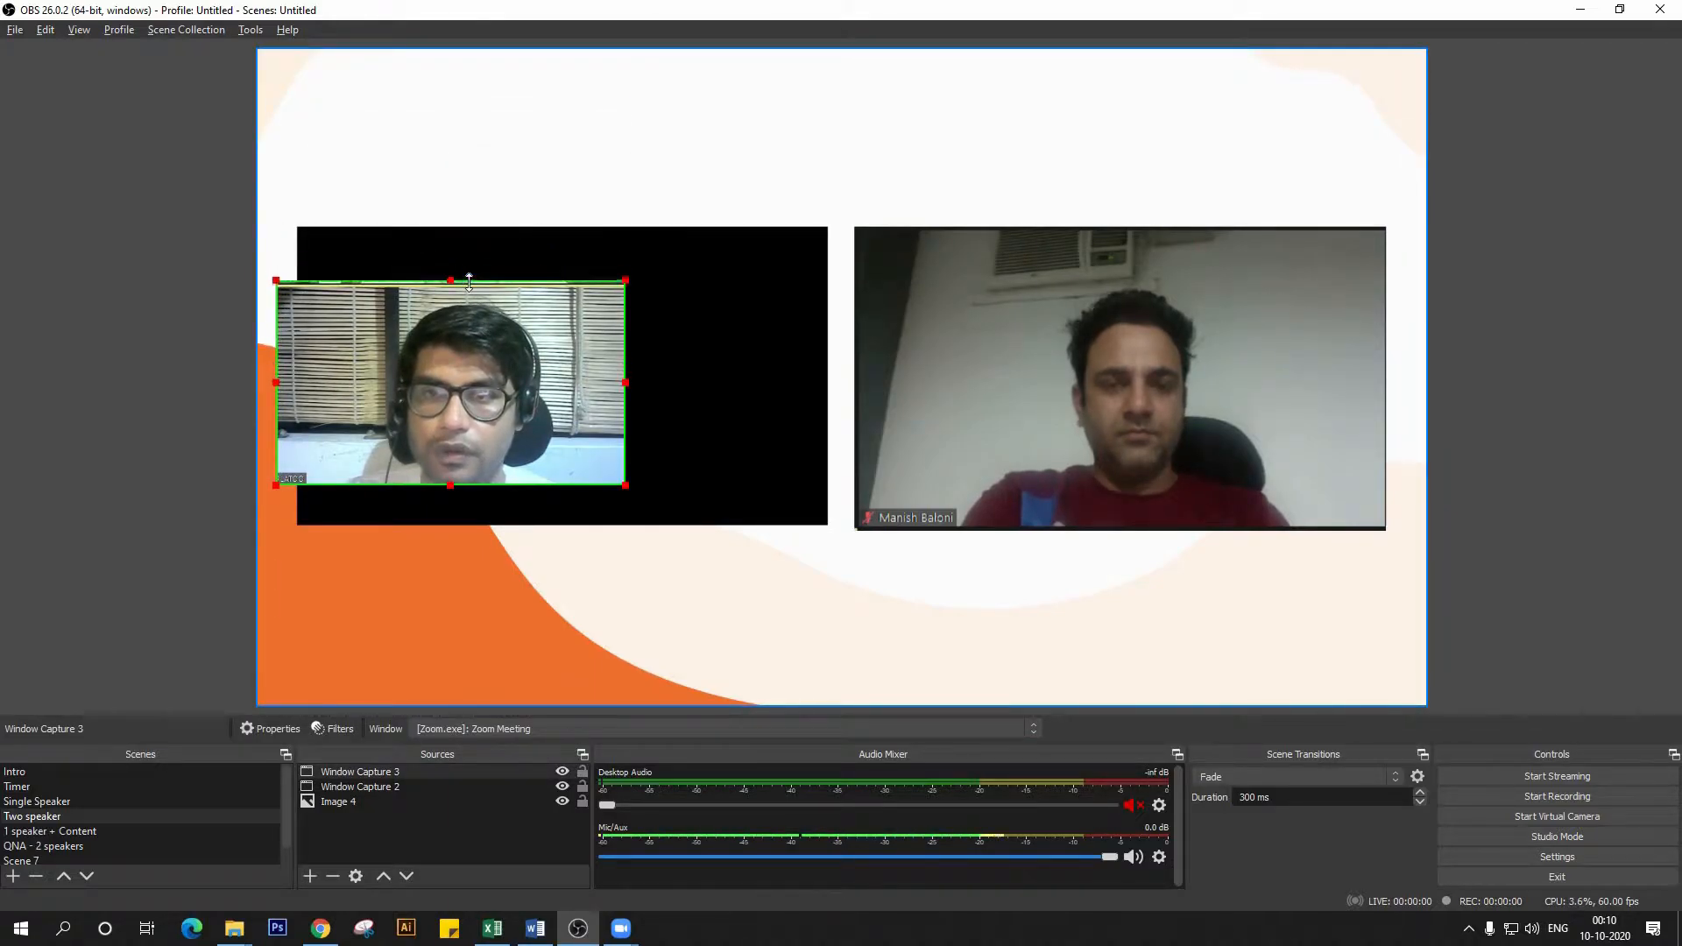
- Move and enlarge the cropped capture to cover the left black frame, and nudge the other speaker's capture slightly to the right
drag(455, 380, 477, 323)
drag(650, 431, 807, 520)
drag(812, 524, 827, 533)
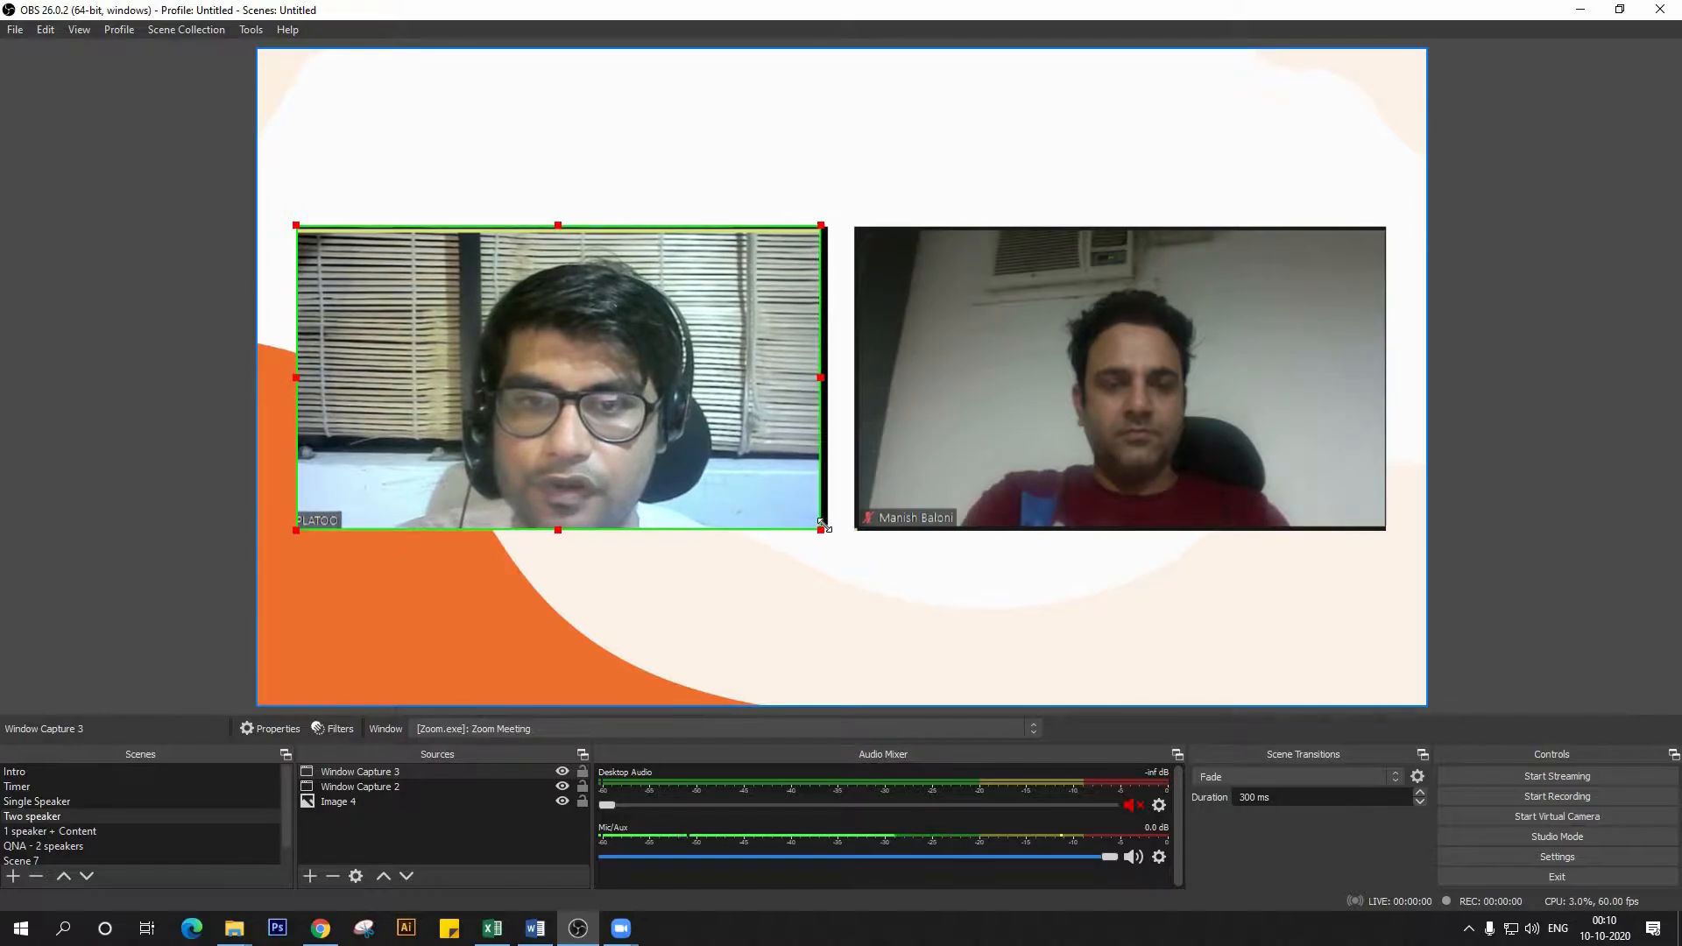
drag(779, 480, 777, 474)
click(1101, 511)
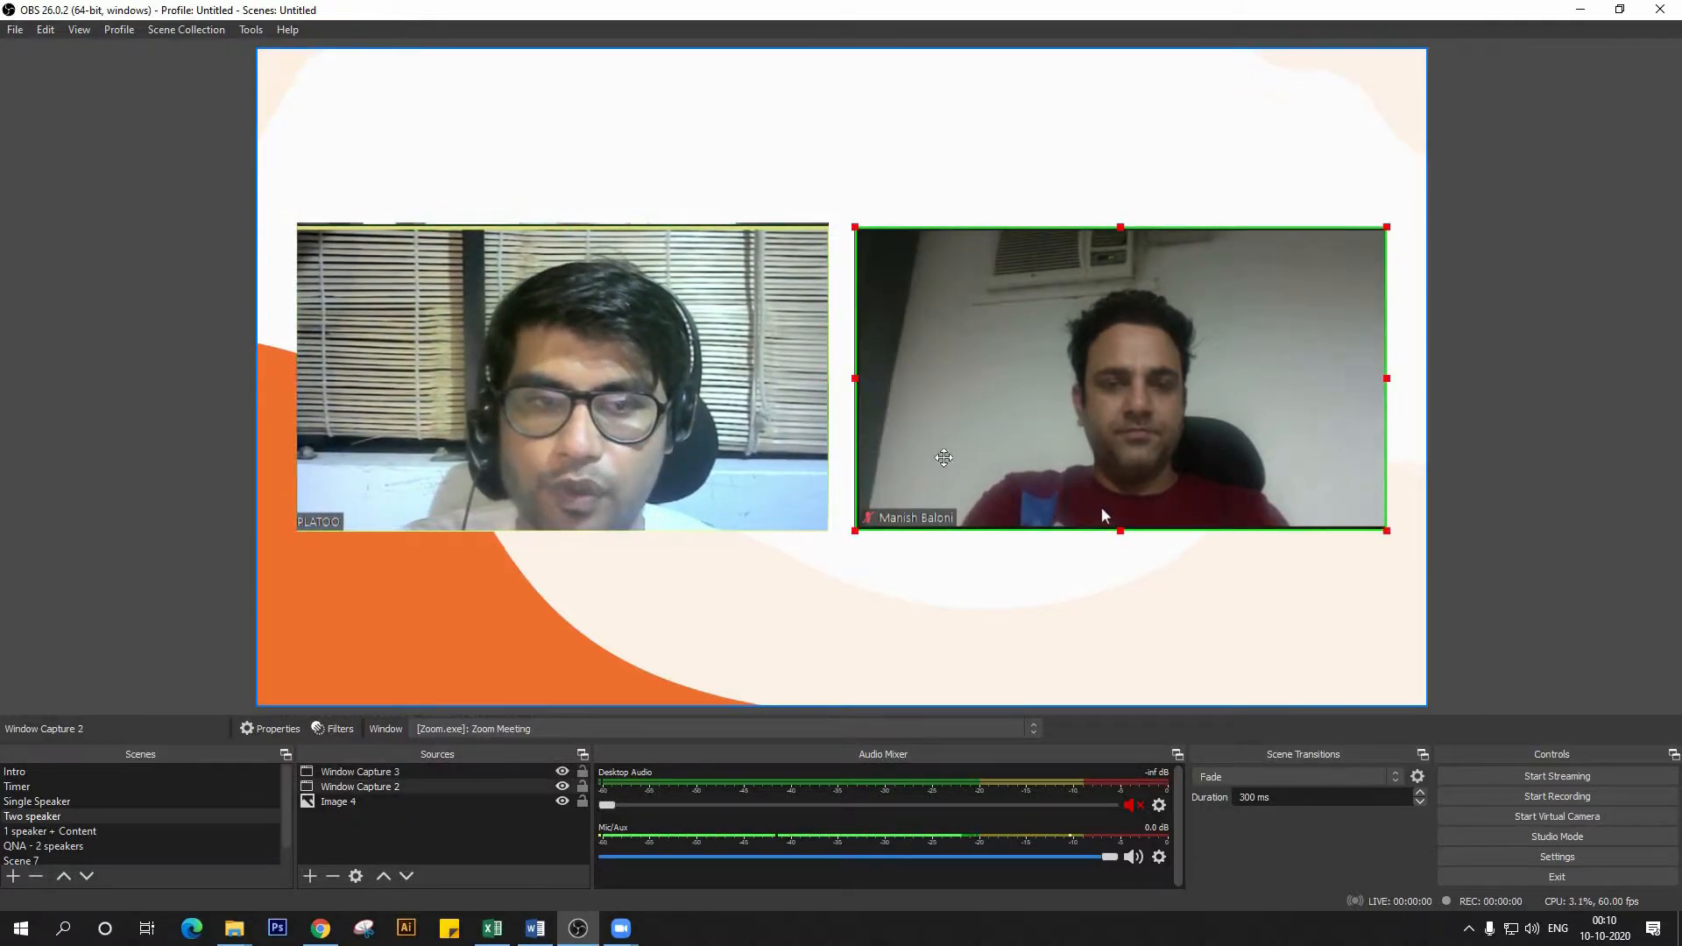
drag(1105, 505, 1118, 501)
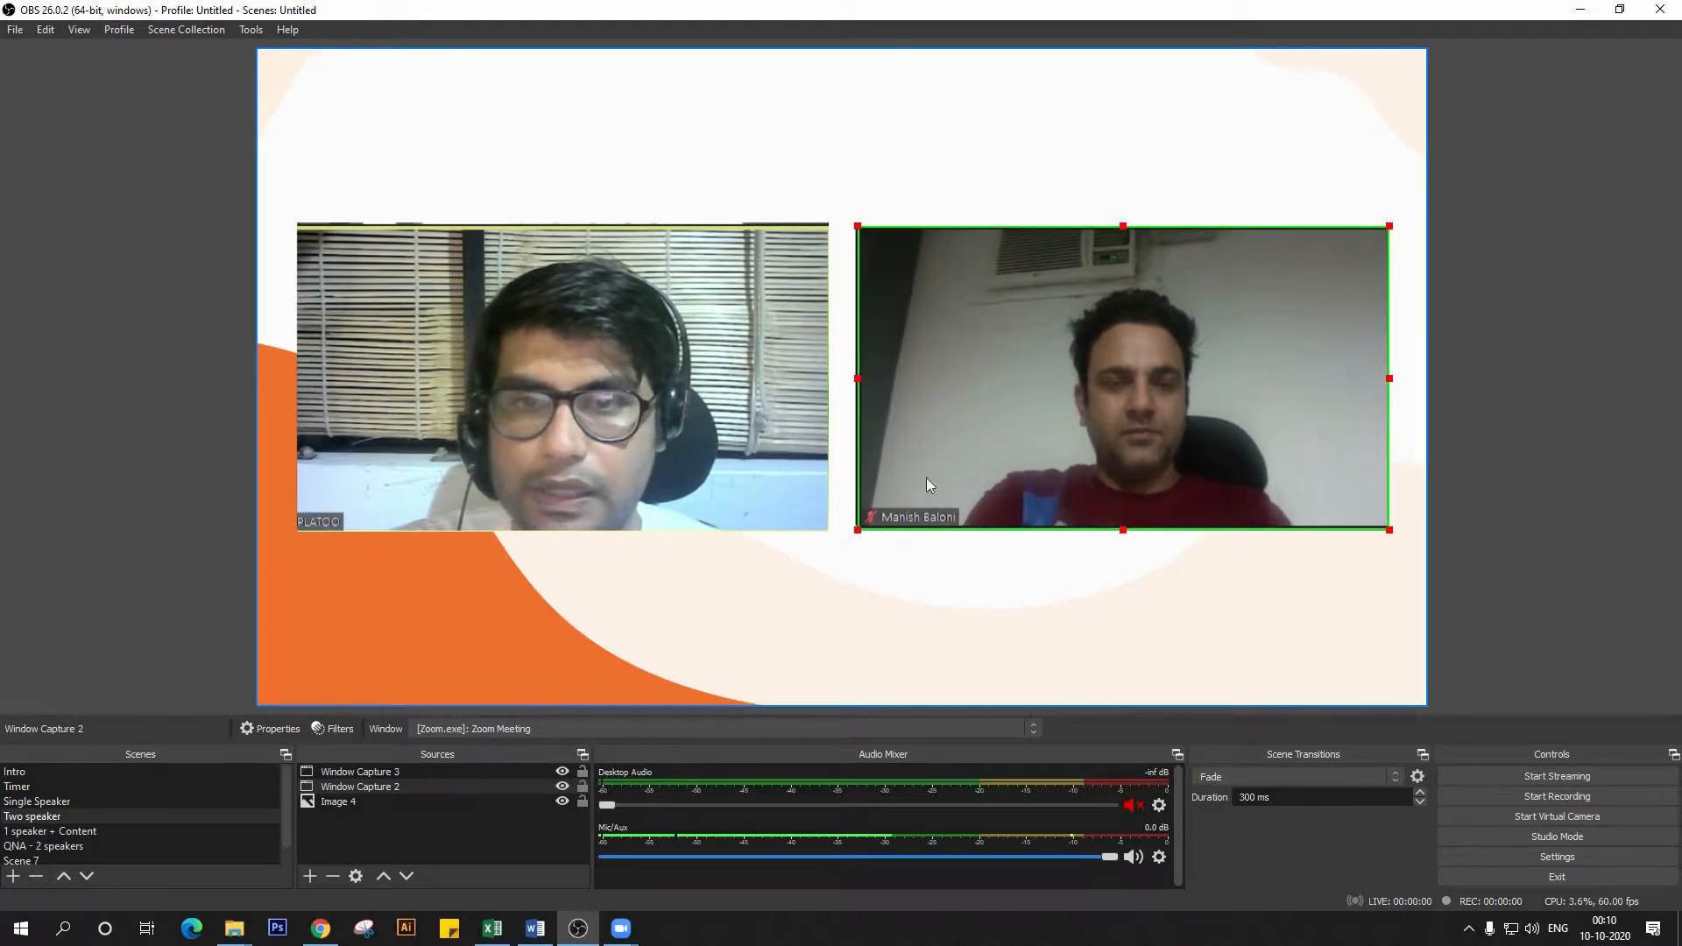
- Add a default-named Window Capture of the Zoom Meeting to the 1 speaker + Content scene, using Windows Graphics Capture (Windows 10 1903 and up)
click(70, 830)
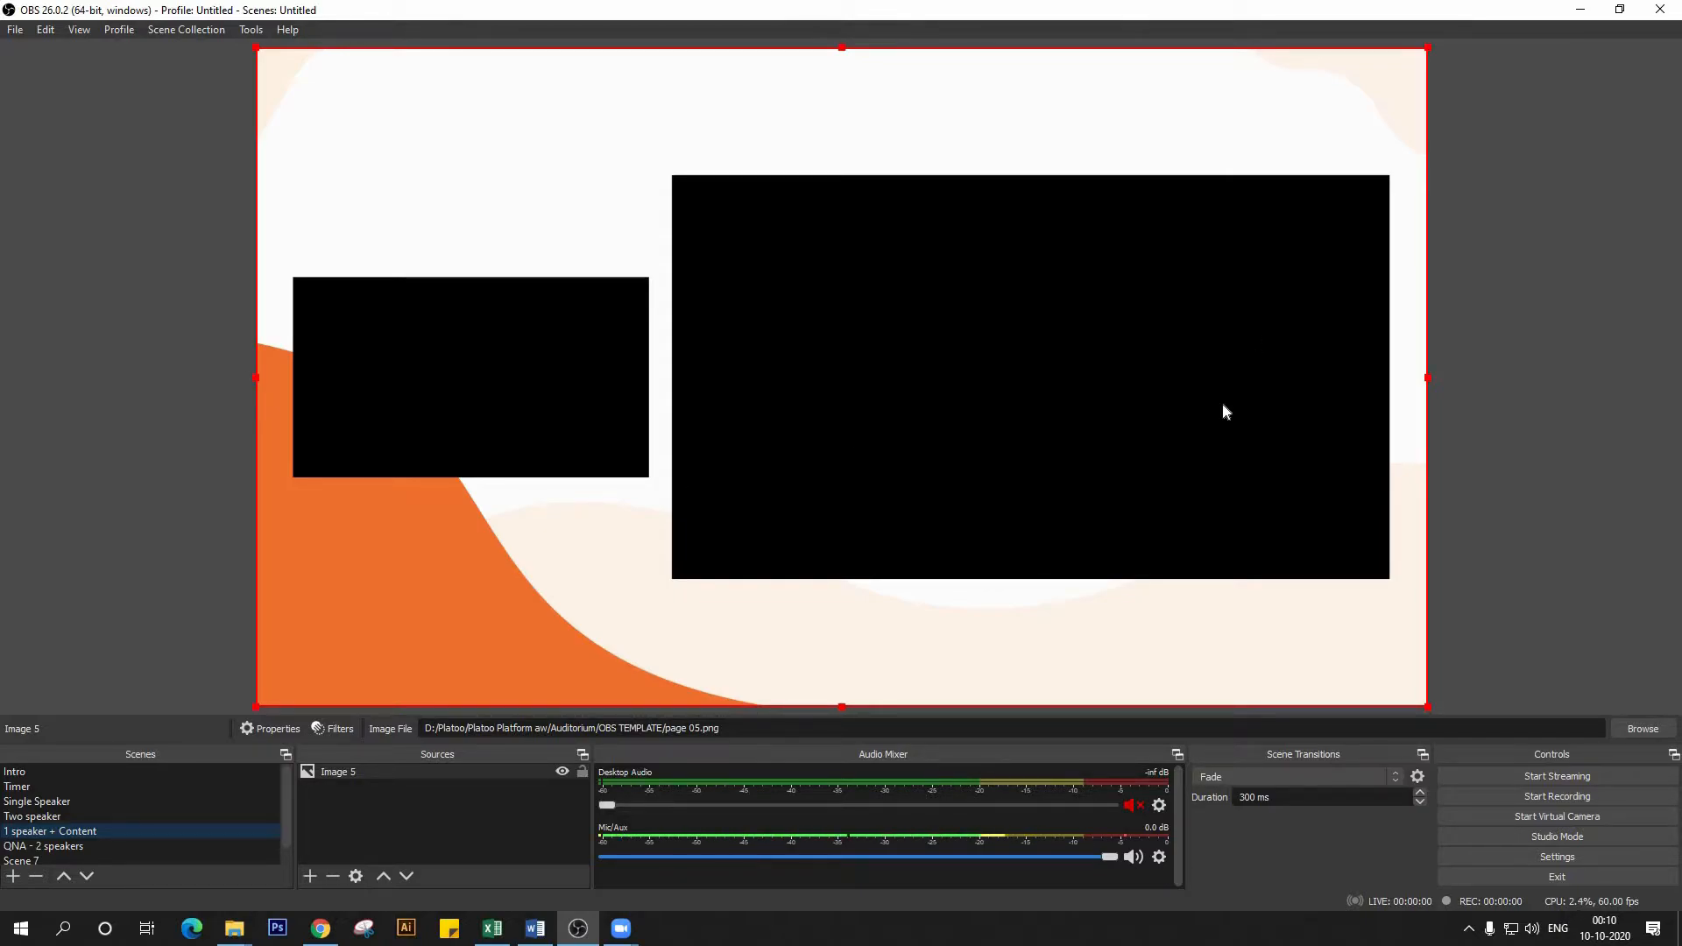
click(313, 874)
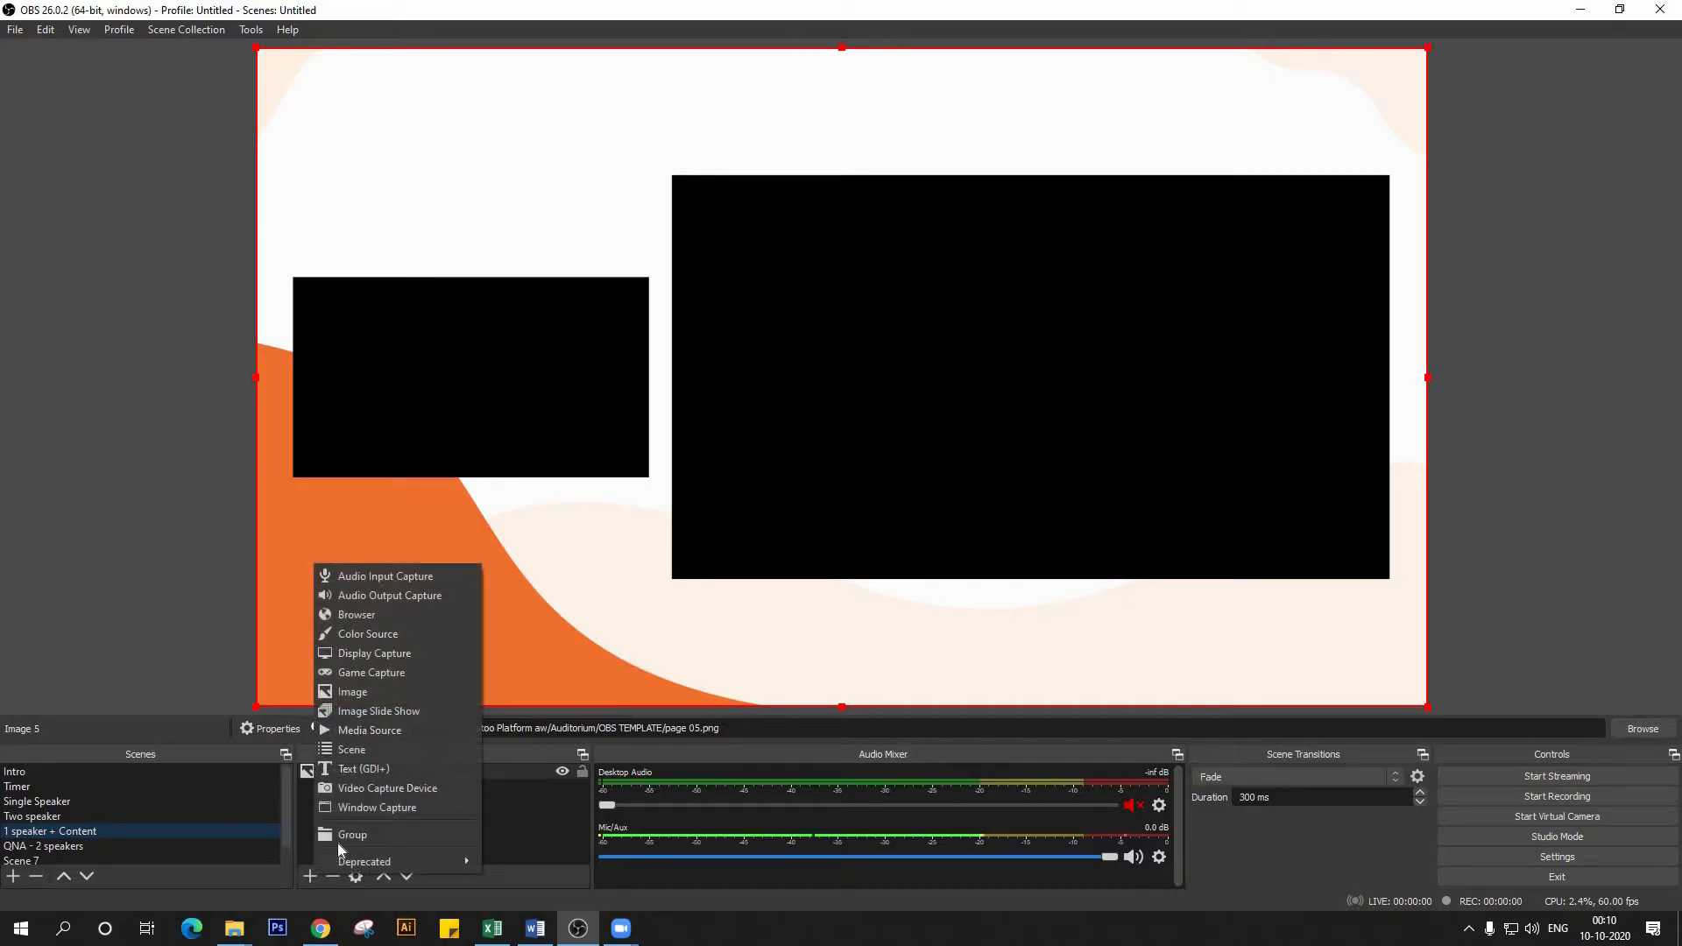
click(386, 811)
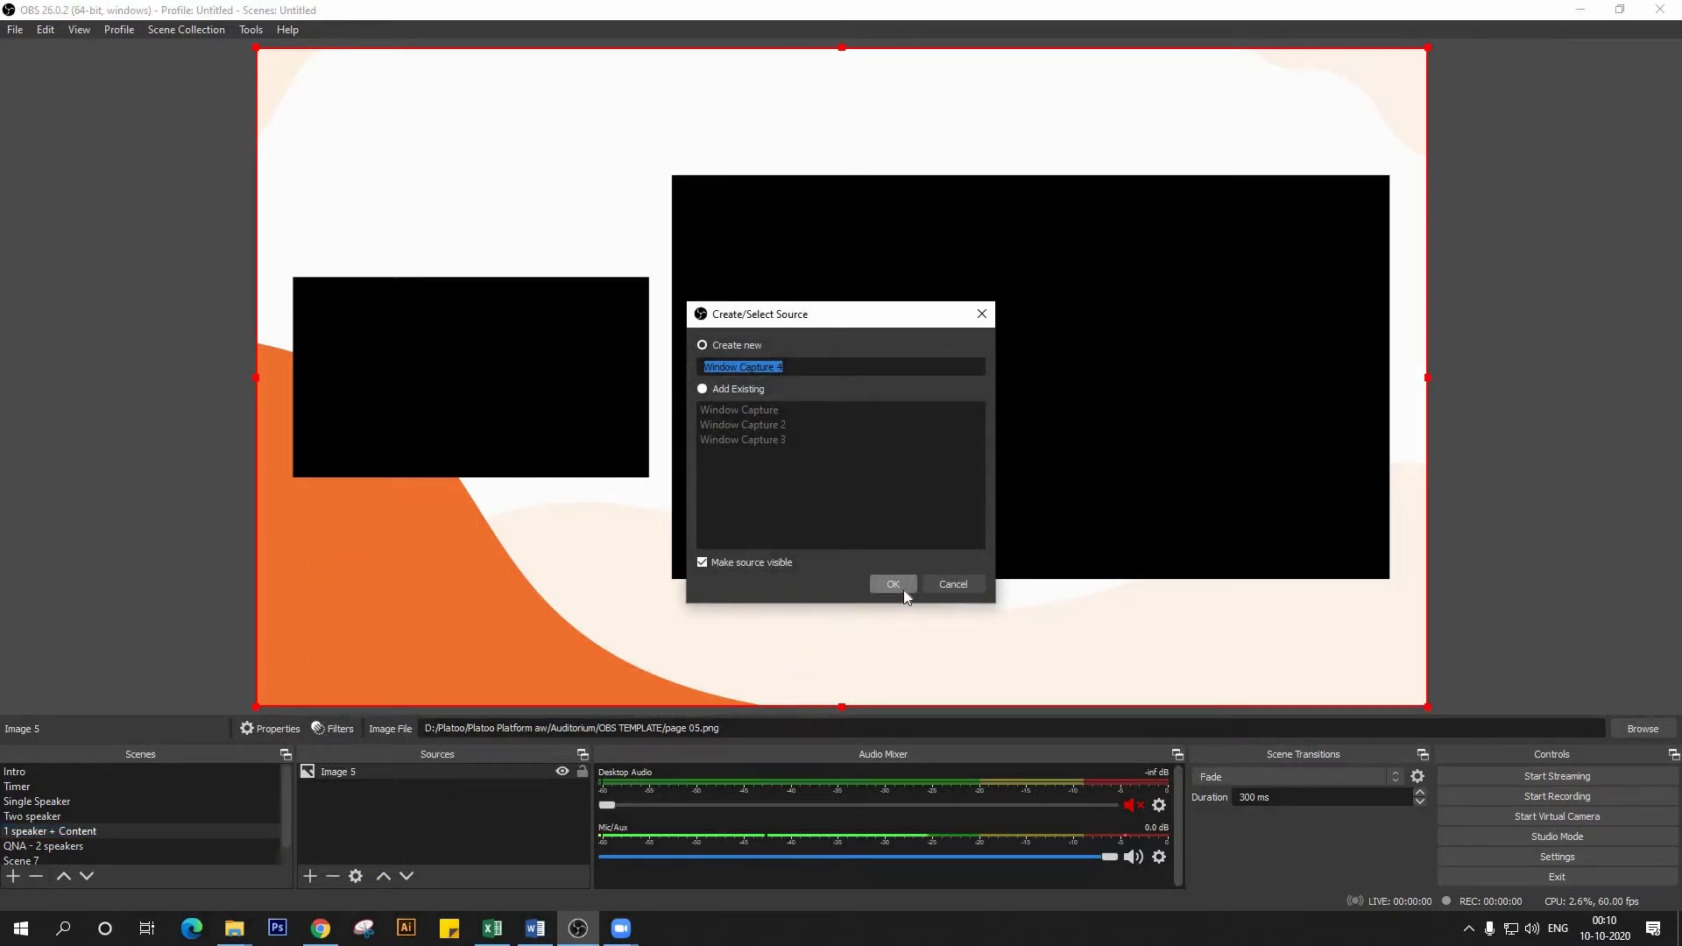
click(902, 589)
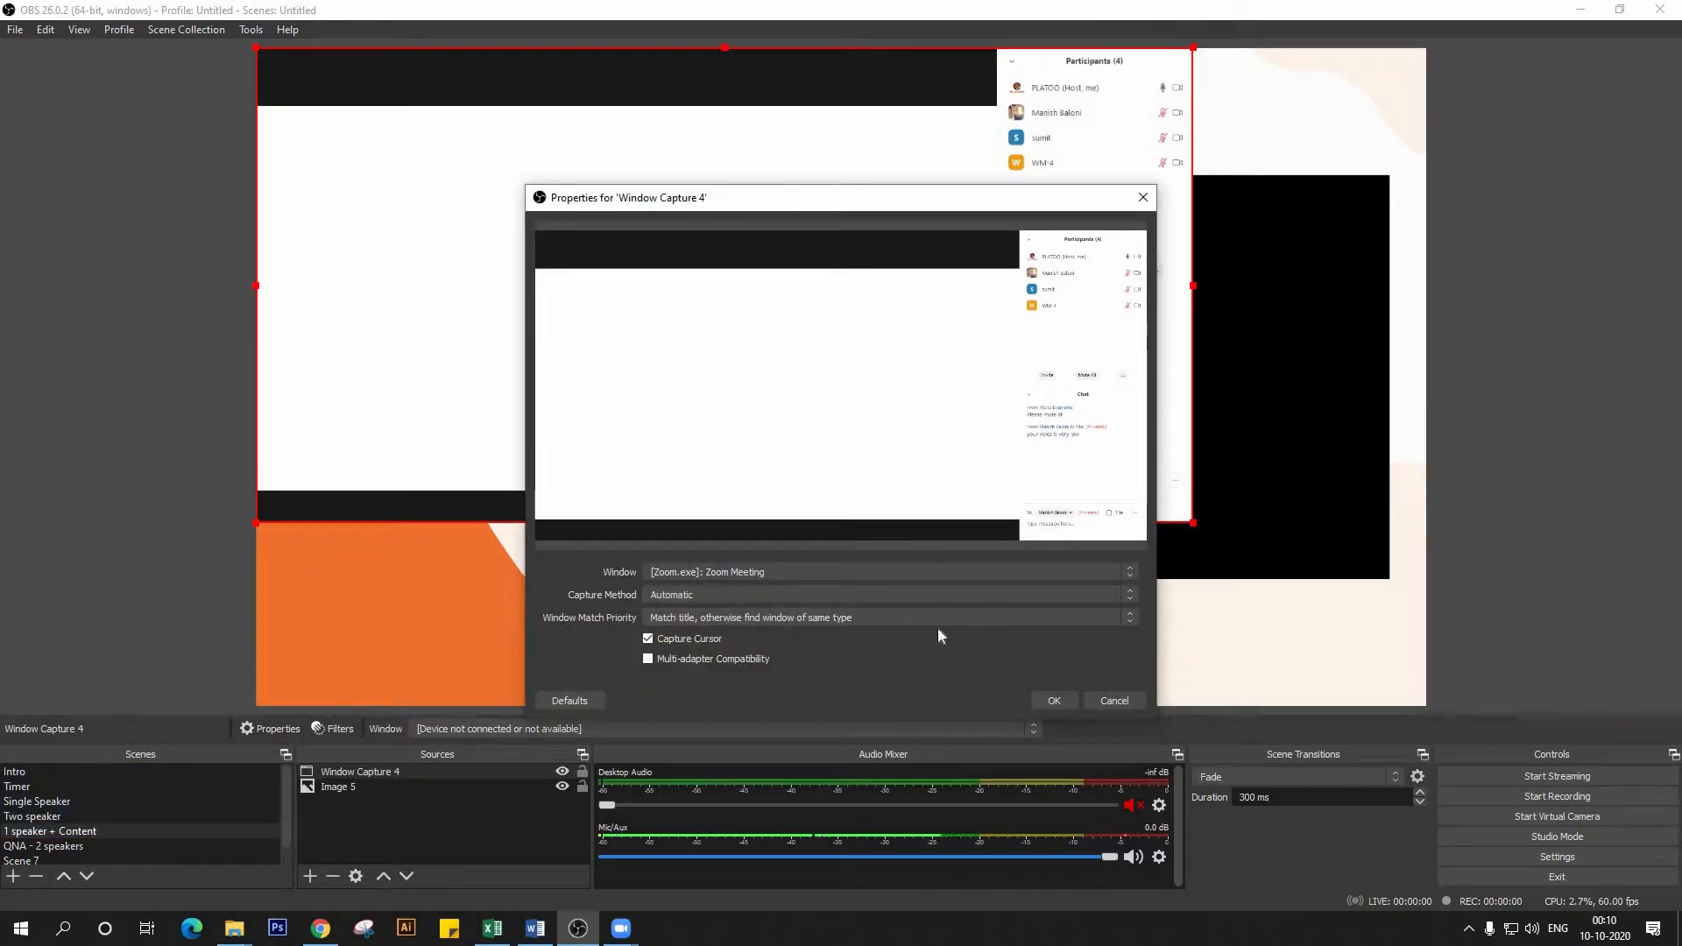
click(954, 595)
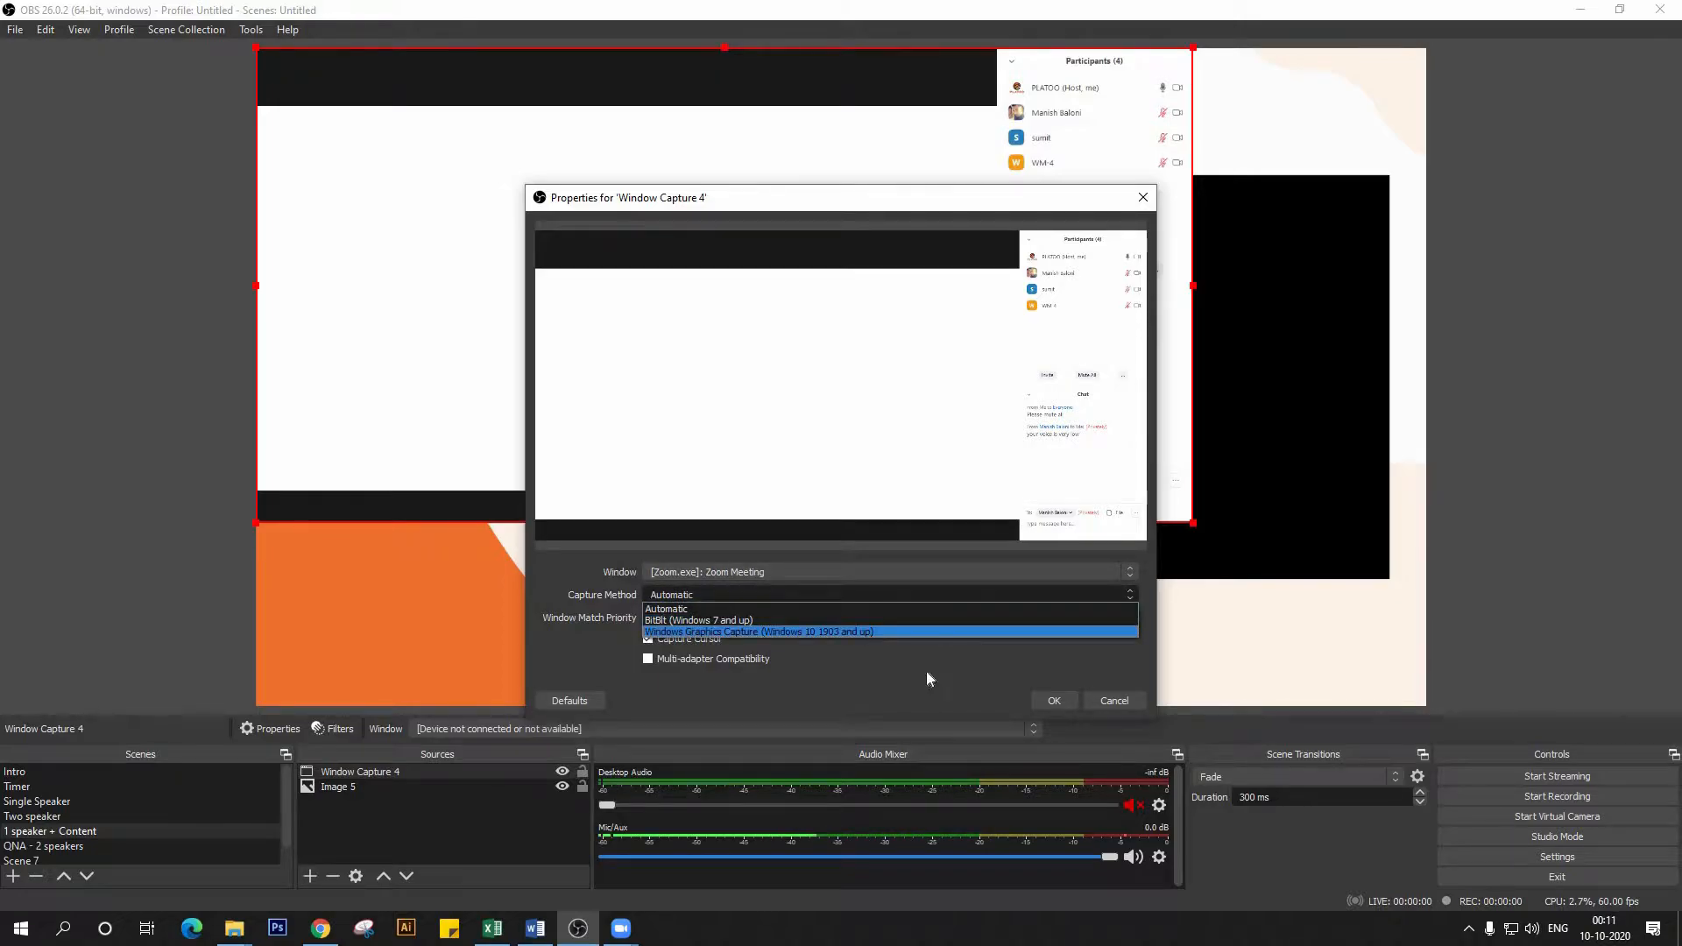
click(885, 631)
click(1054, 701)
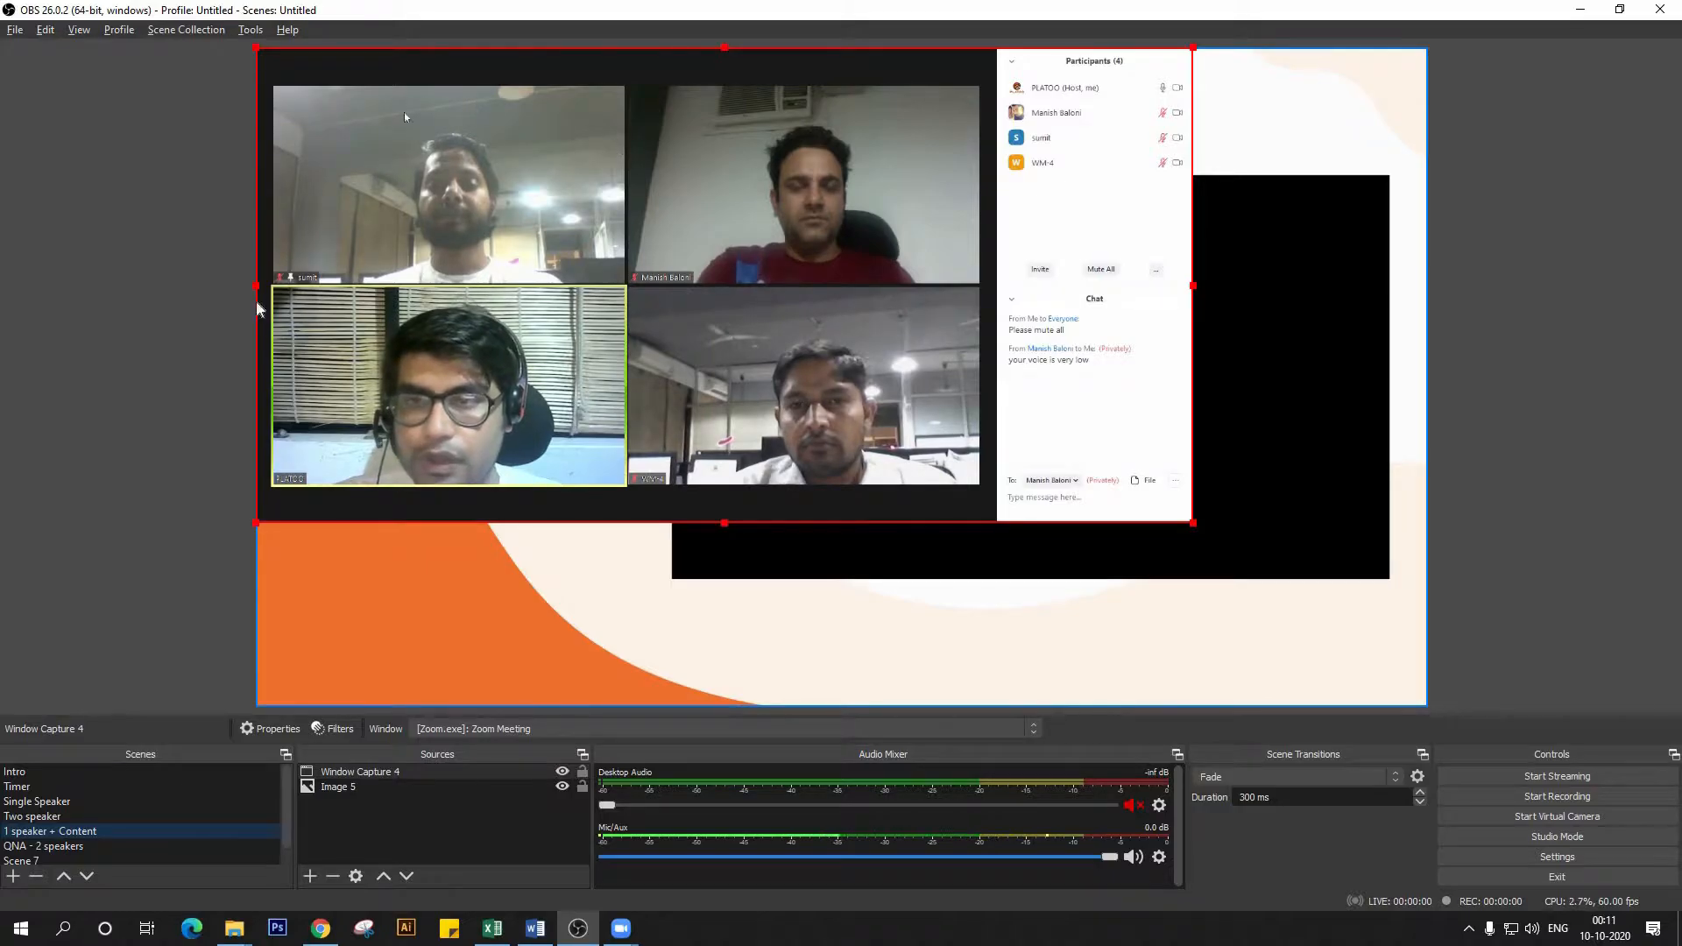
- Crop the new Zoom capture on all four sides to the upper-right participant's tile
drag(255, 284, 269, 283)
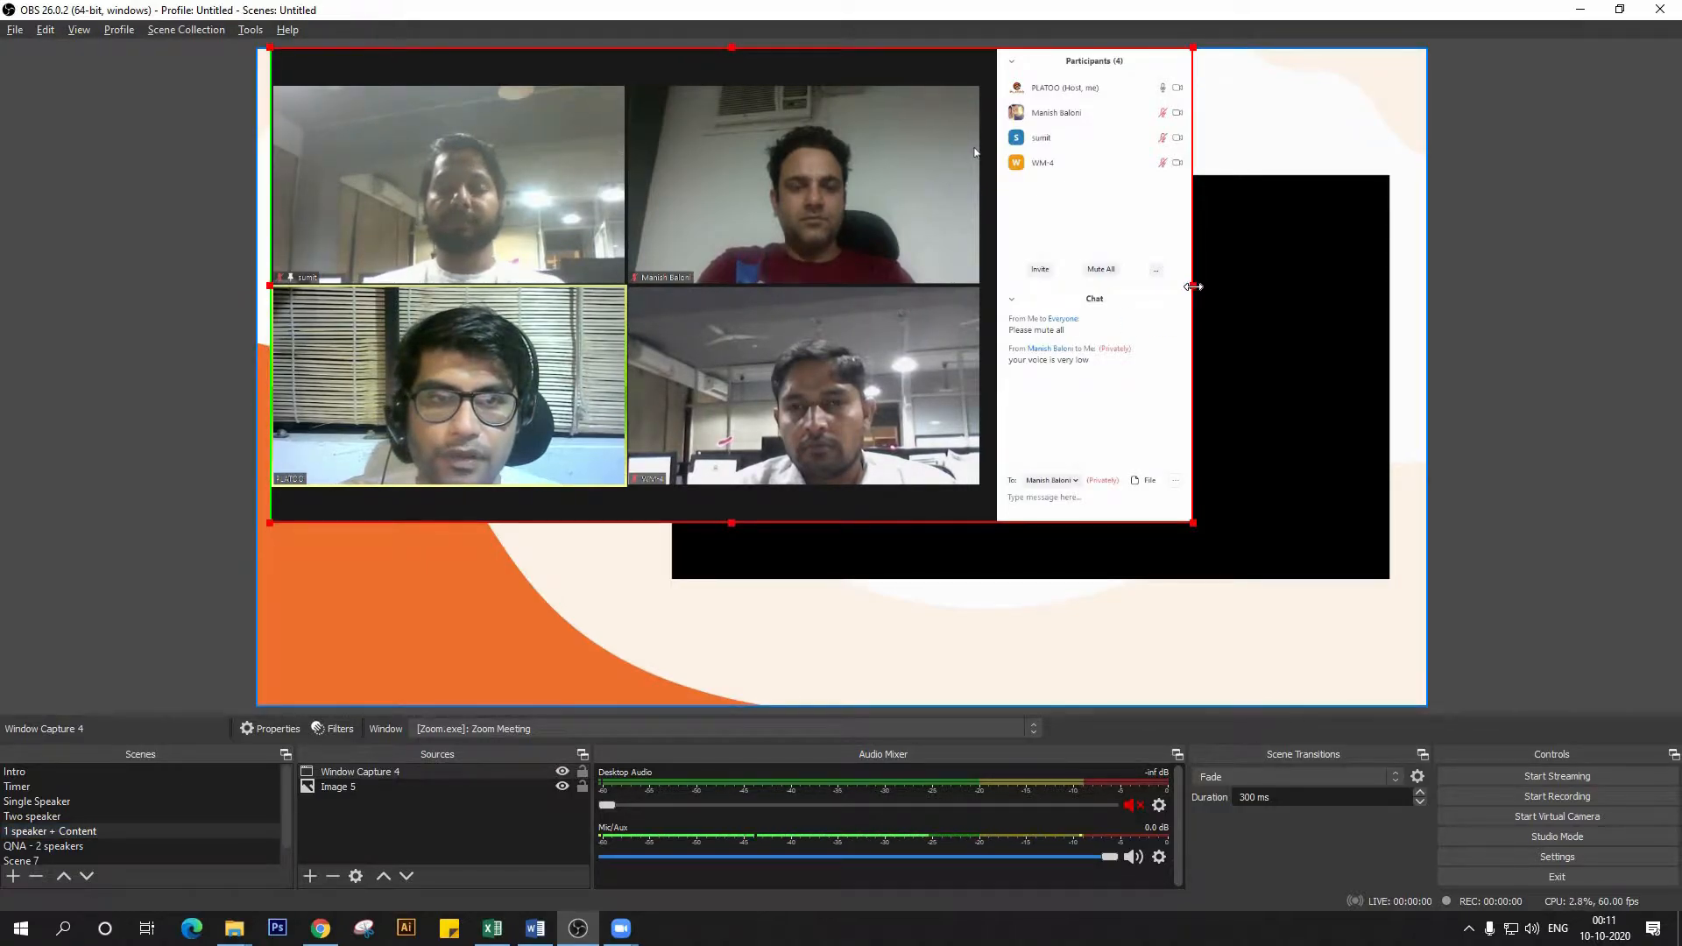
drag(1193, 285, 983, 320)
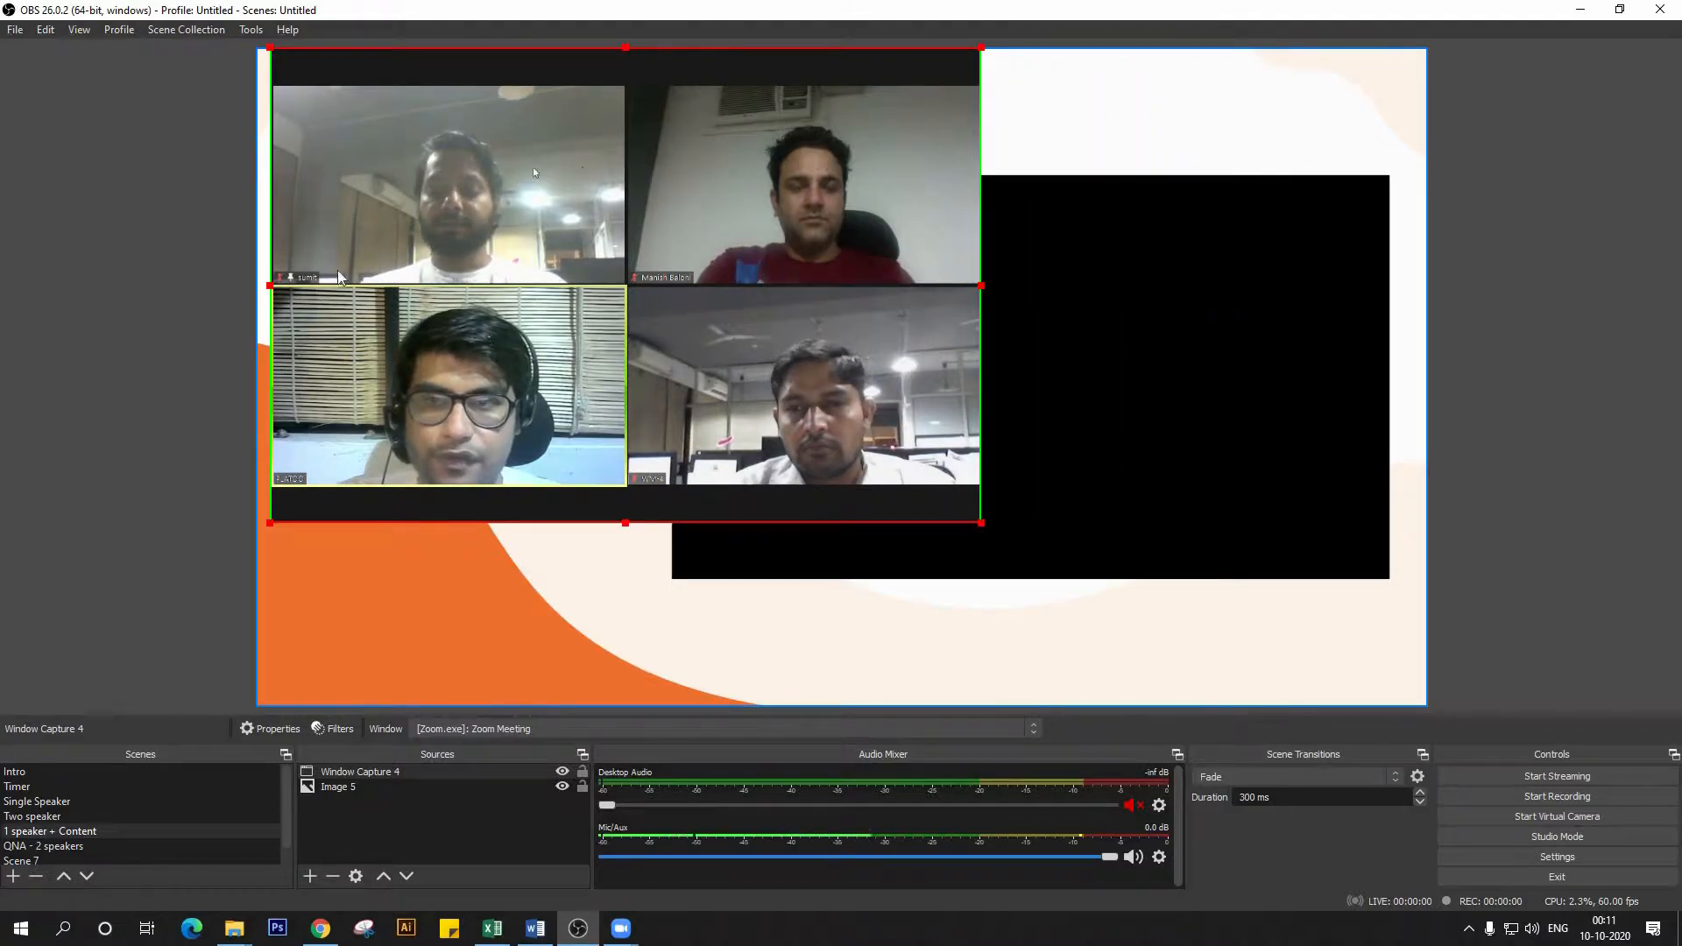
drag(624, 44, 624, 81)
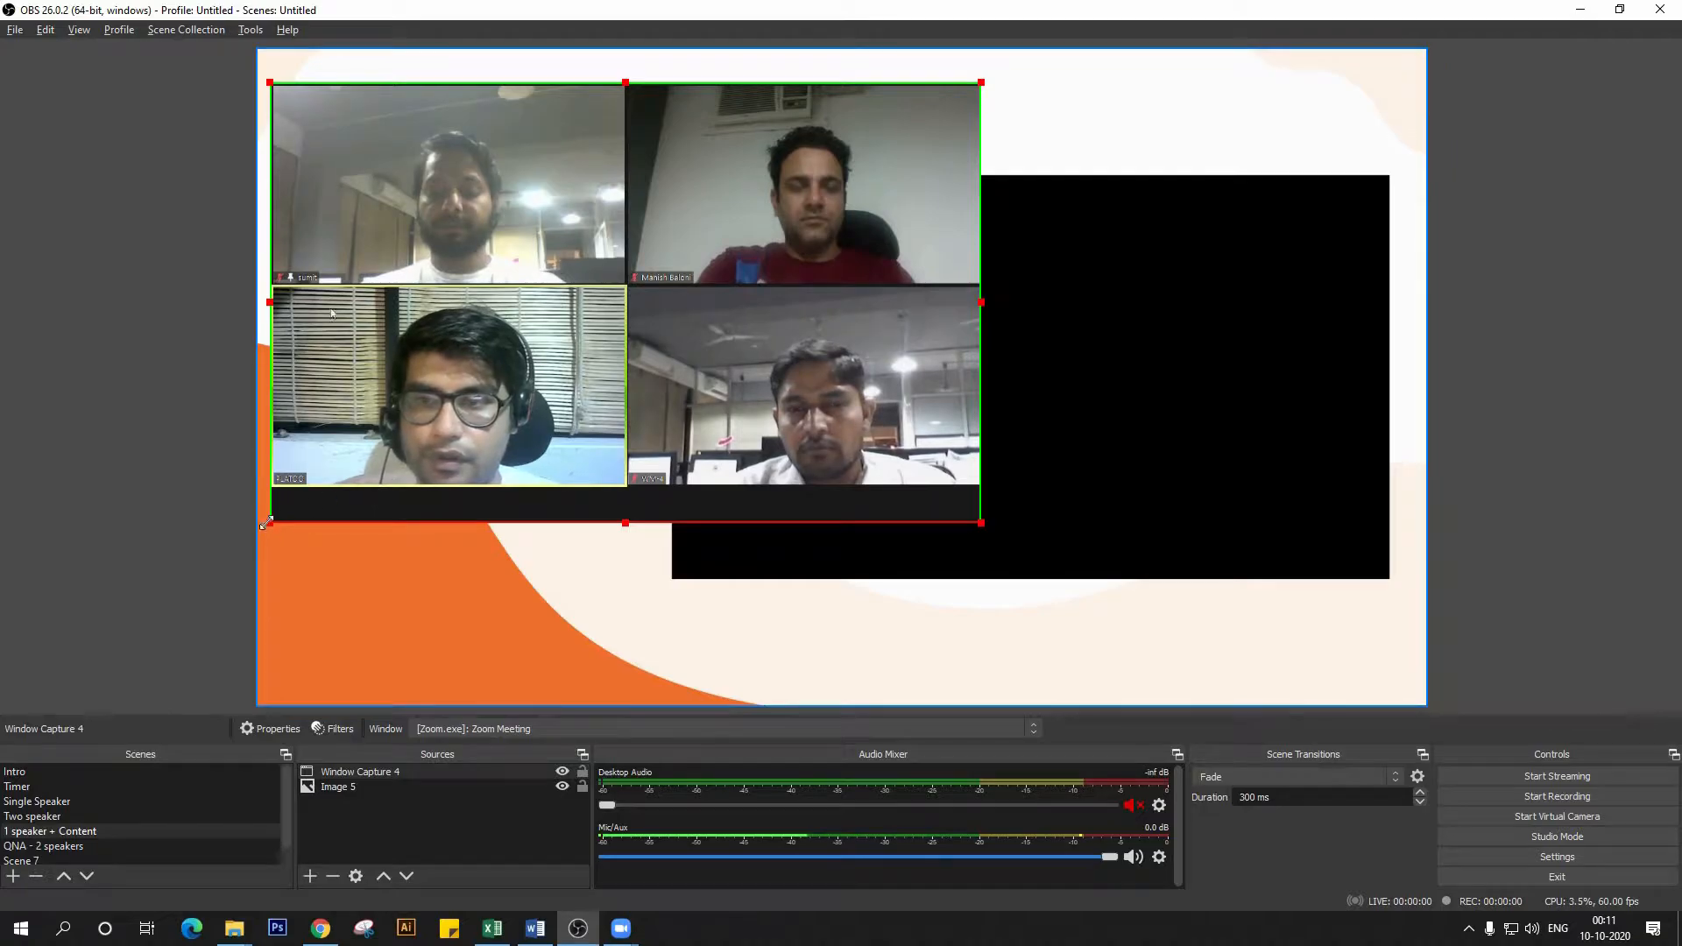
drag(270, 523, 641, 233)
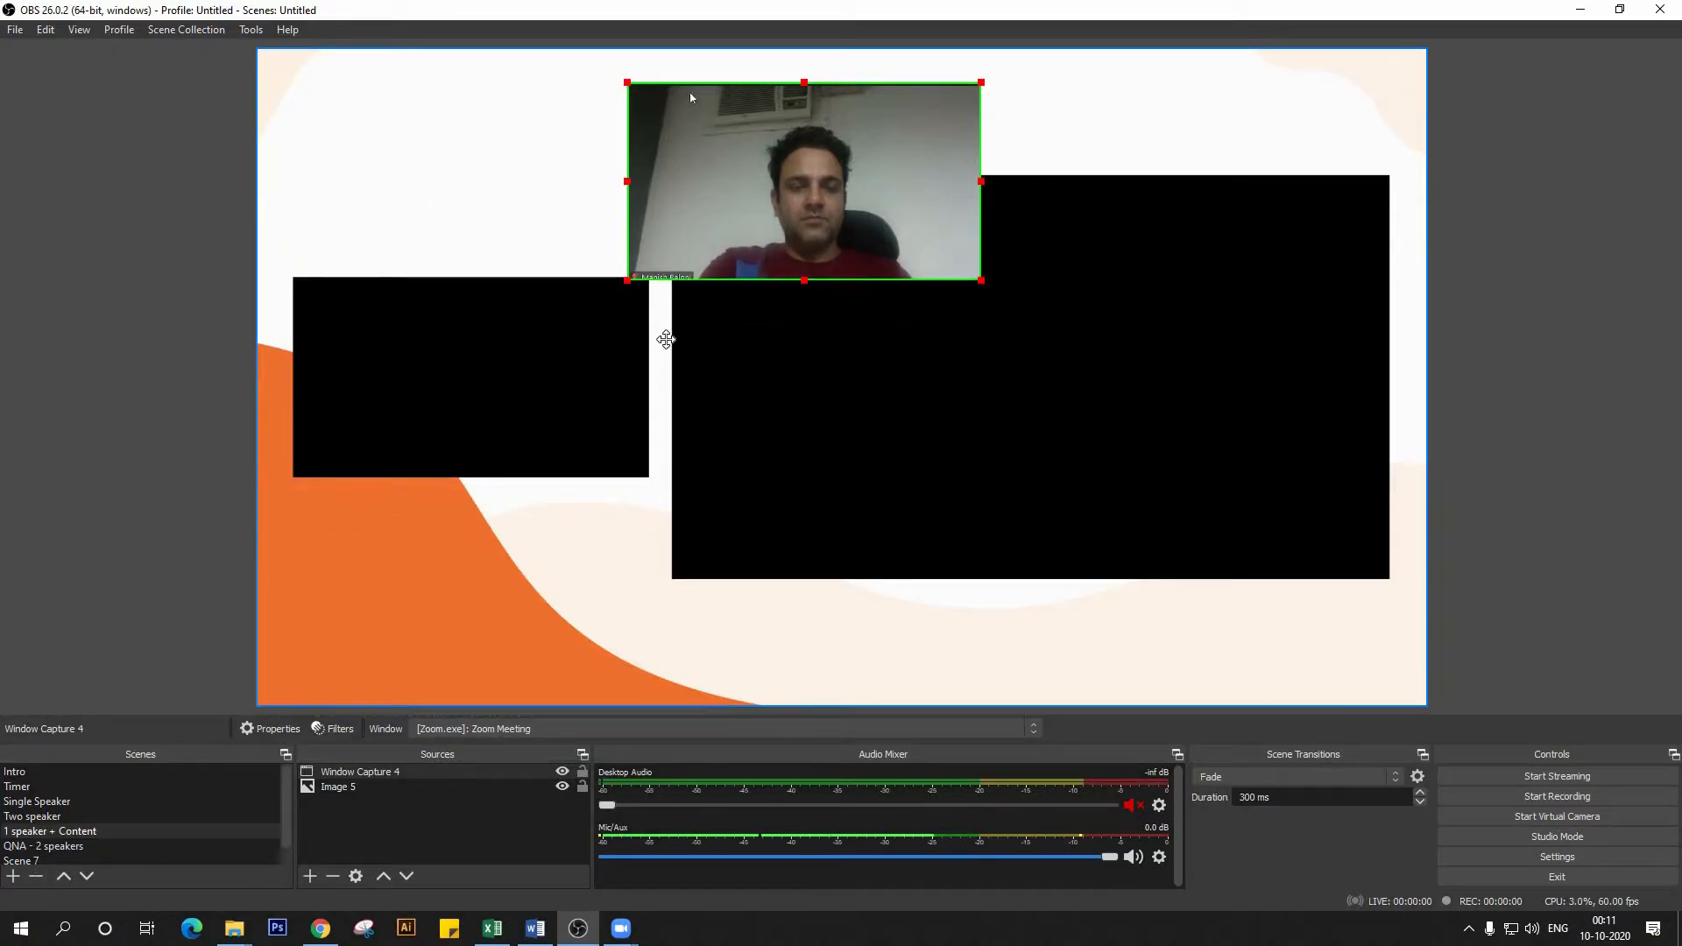
- Move the cropped speaker capture onto the template's smaller left black frame and align it there
drag(792, 207, 456, 394)
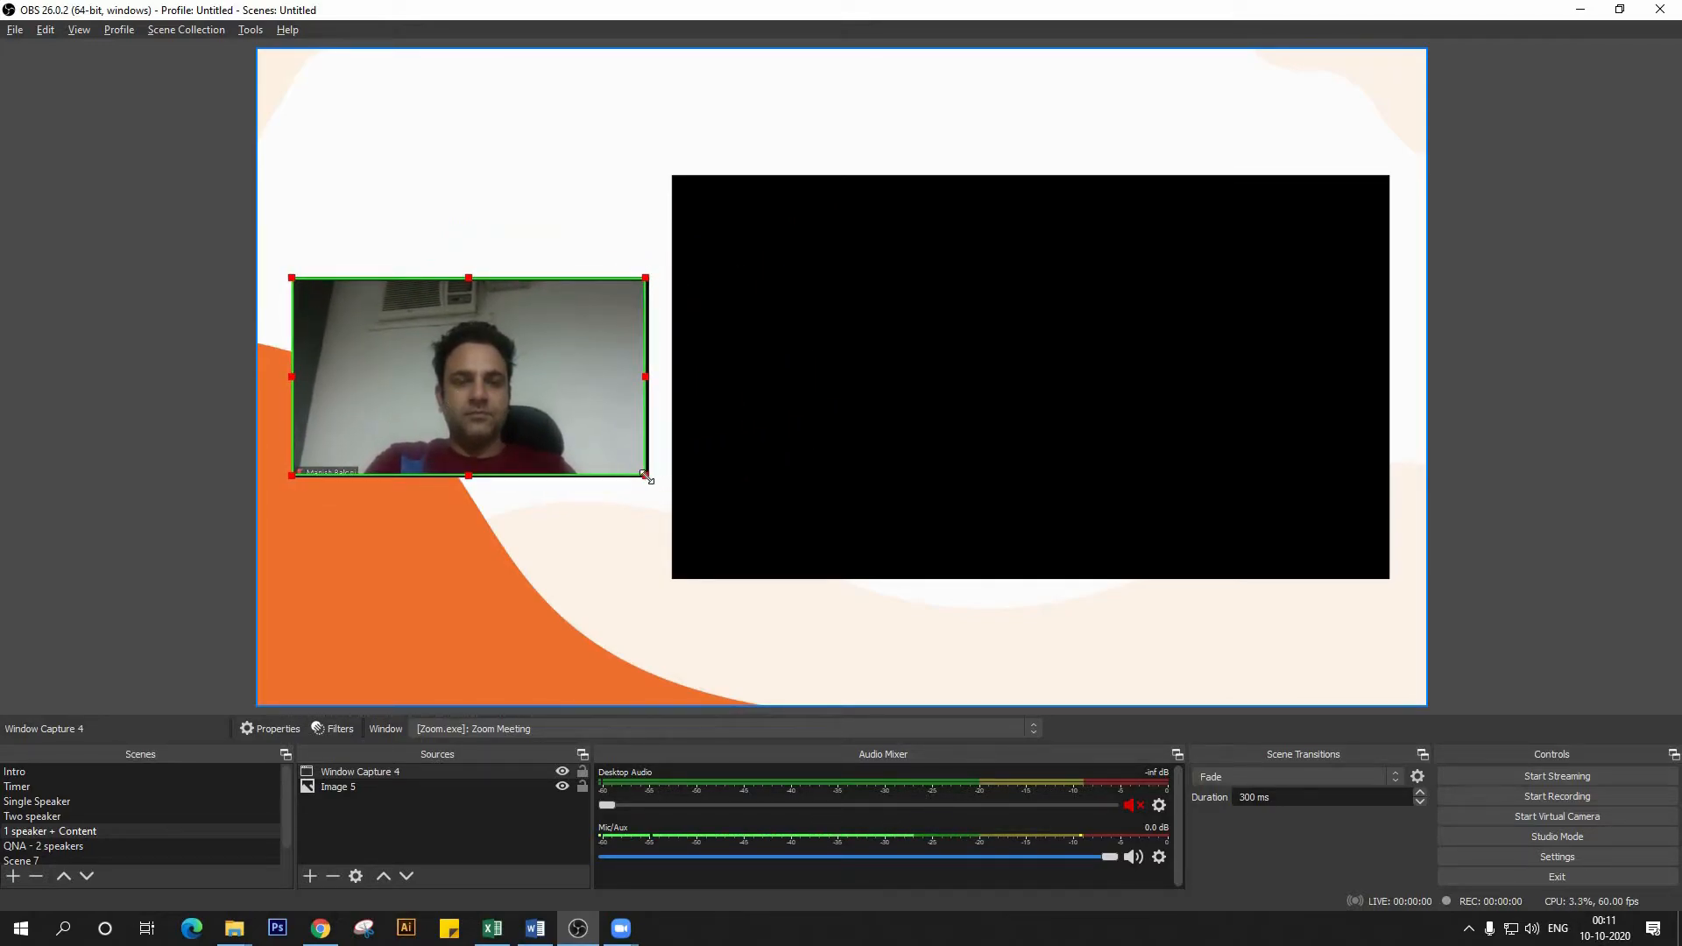
drag(614, 457, 615, 454)
click(1408, 418)
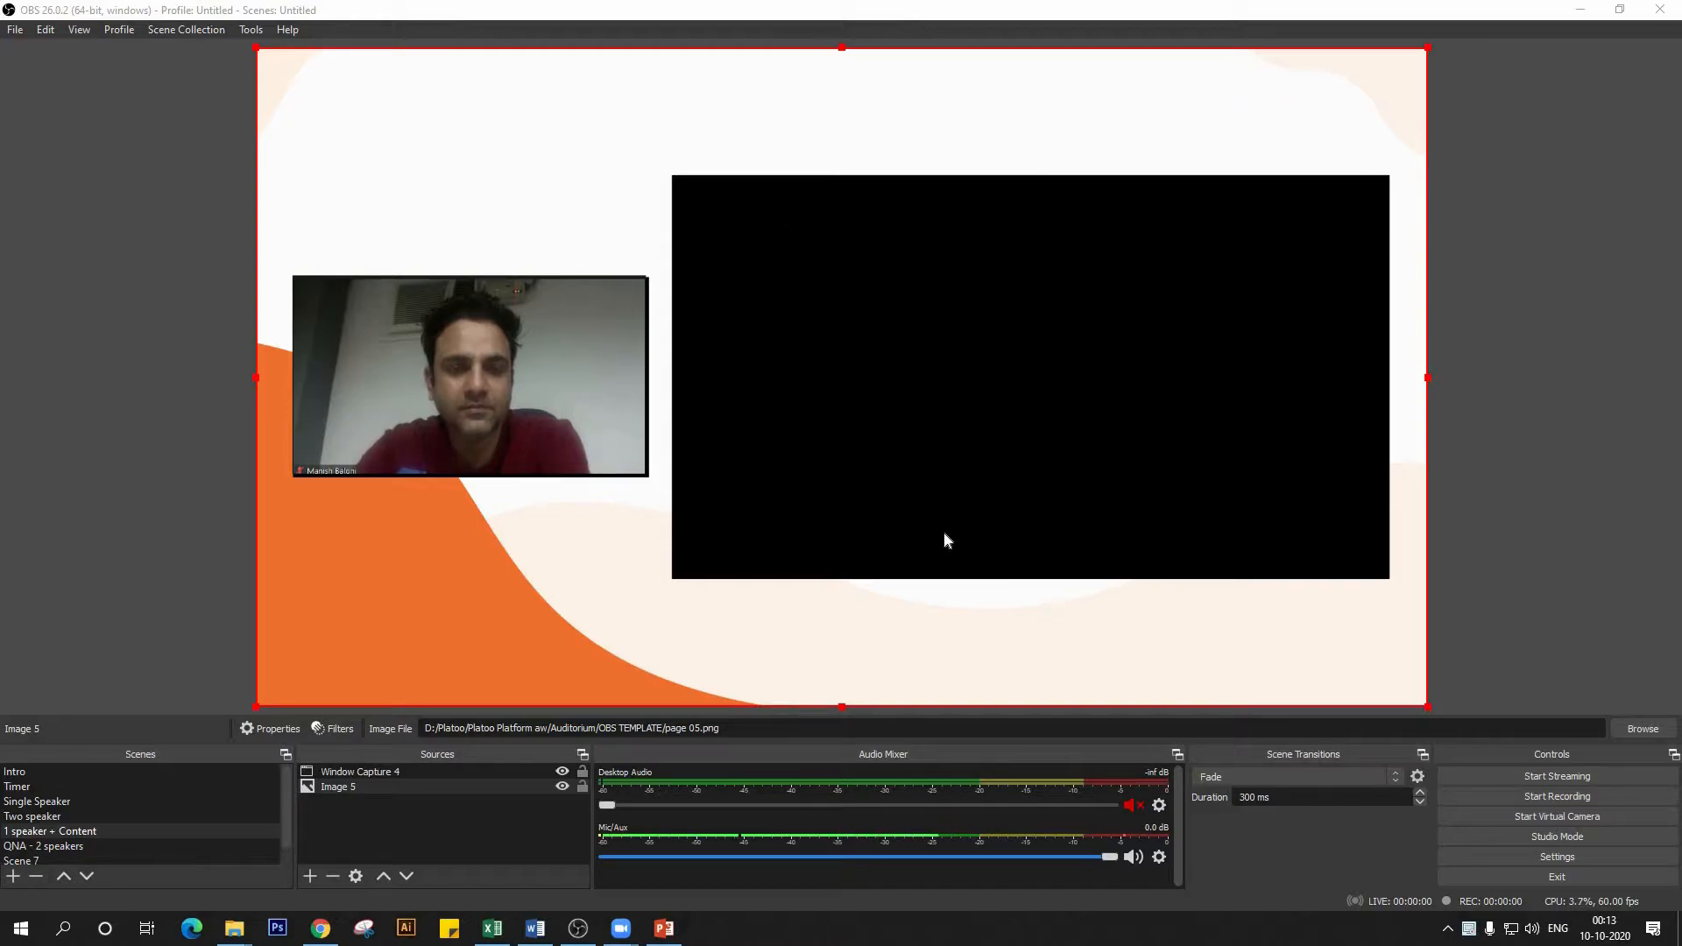
- Add a default-named Window Capture of the PowerPoint window "Spec sheet - Virtual event template", using Windows Graphics Capture (Windows 10 1903 and up)
click(312, 876)
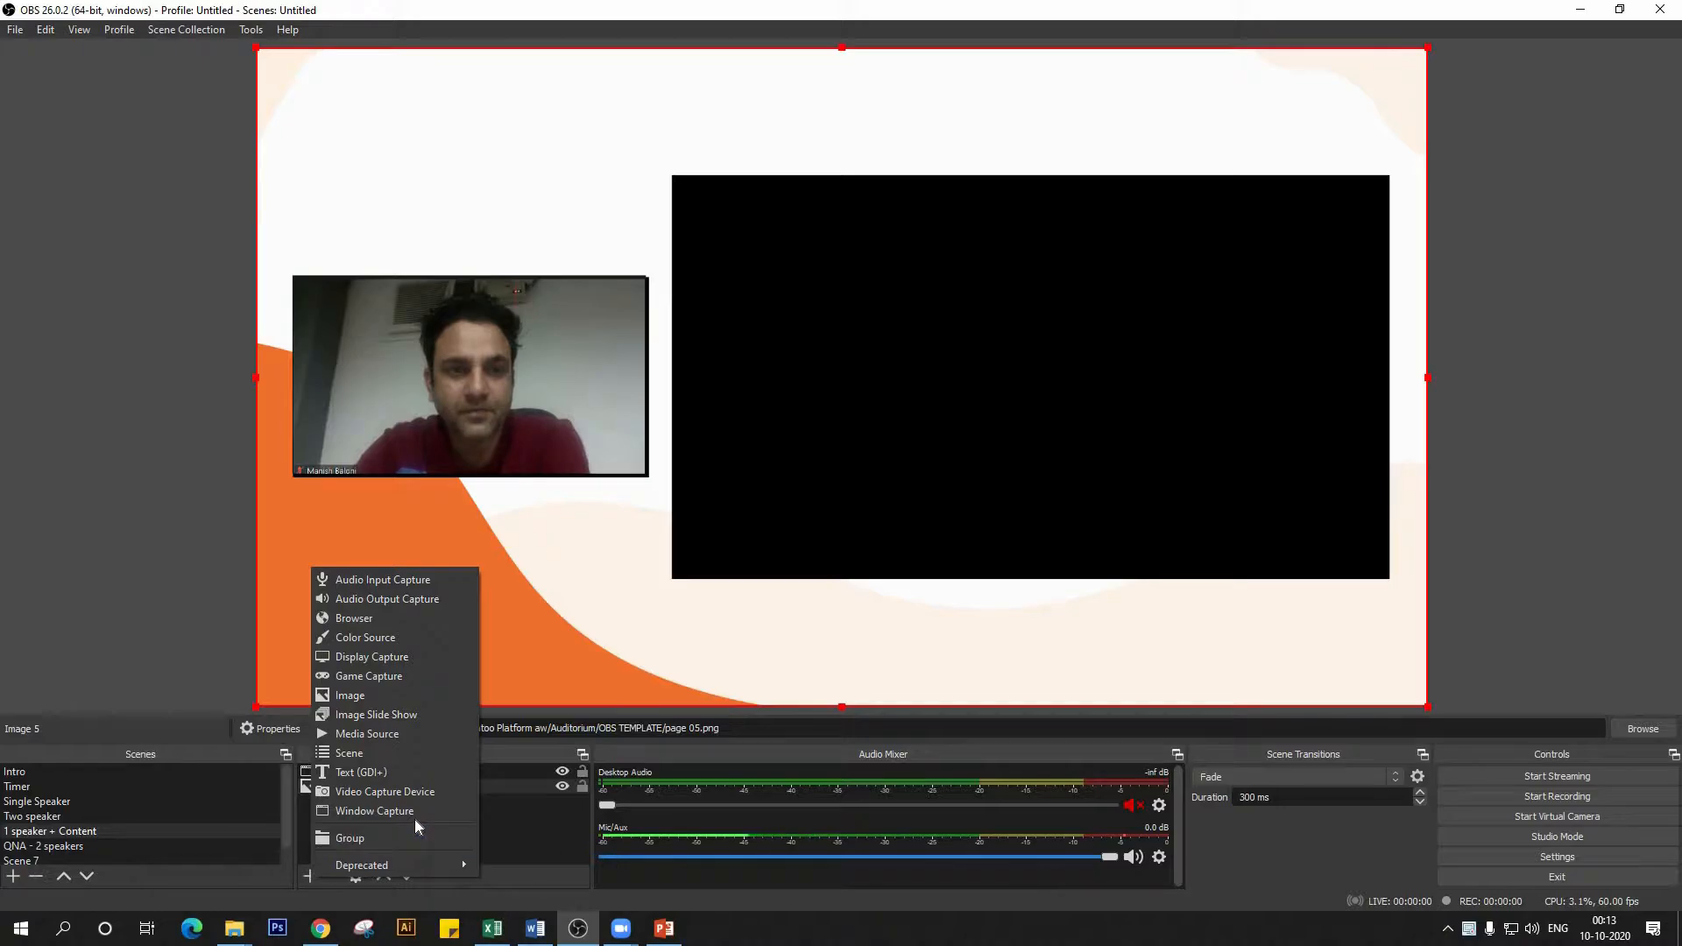
click(385, 810)
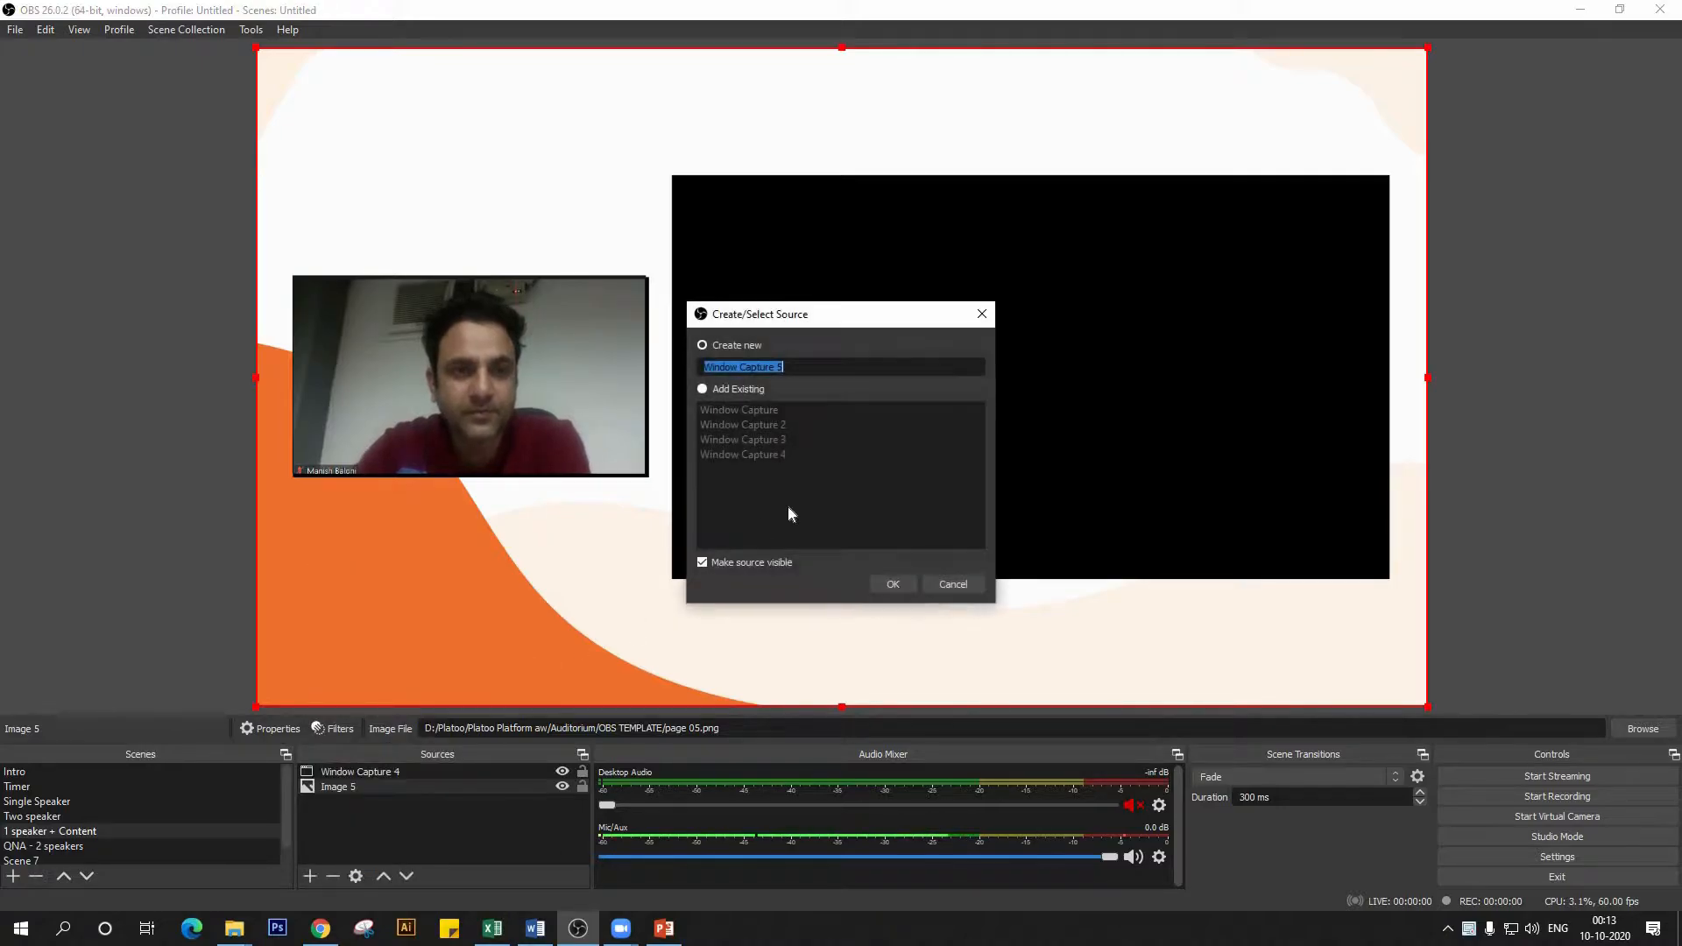
click(895, 585)
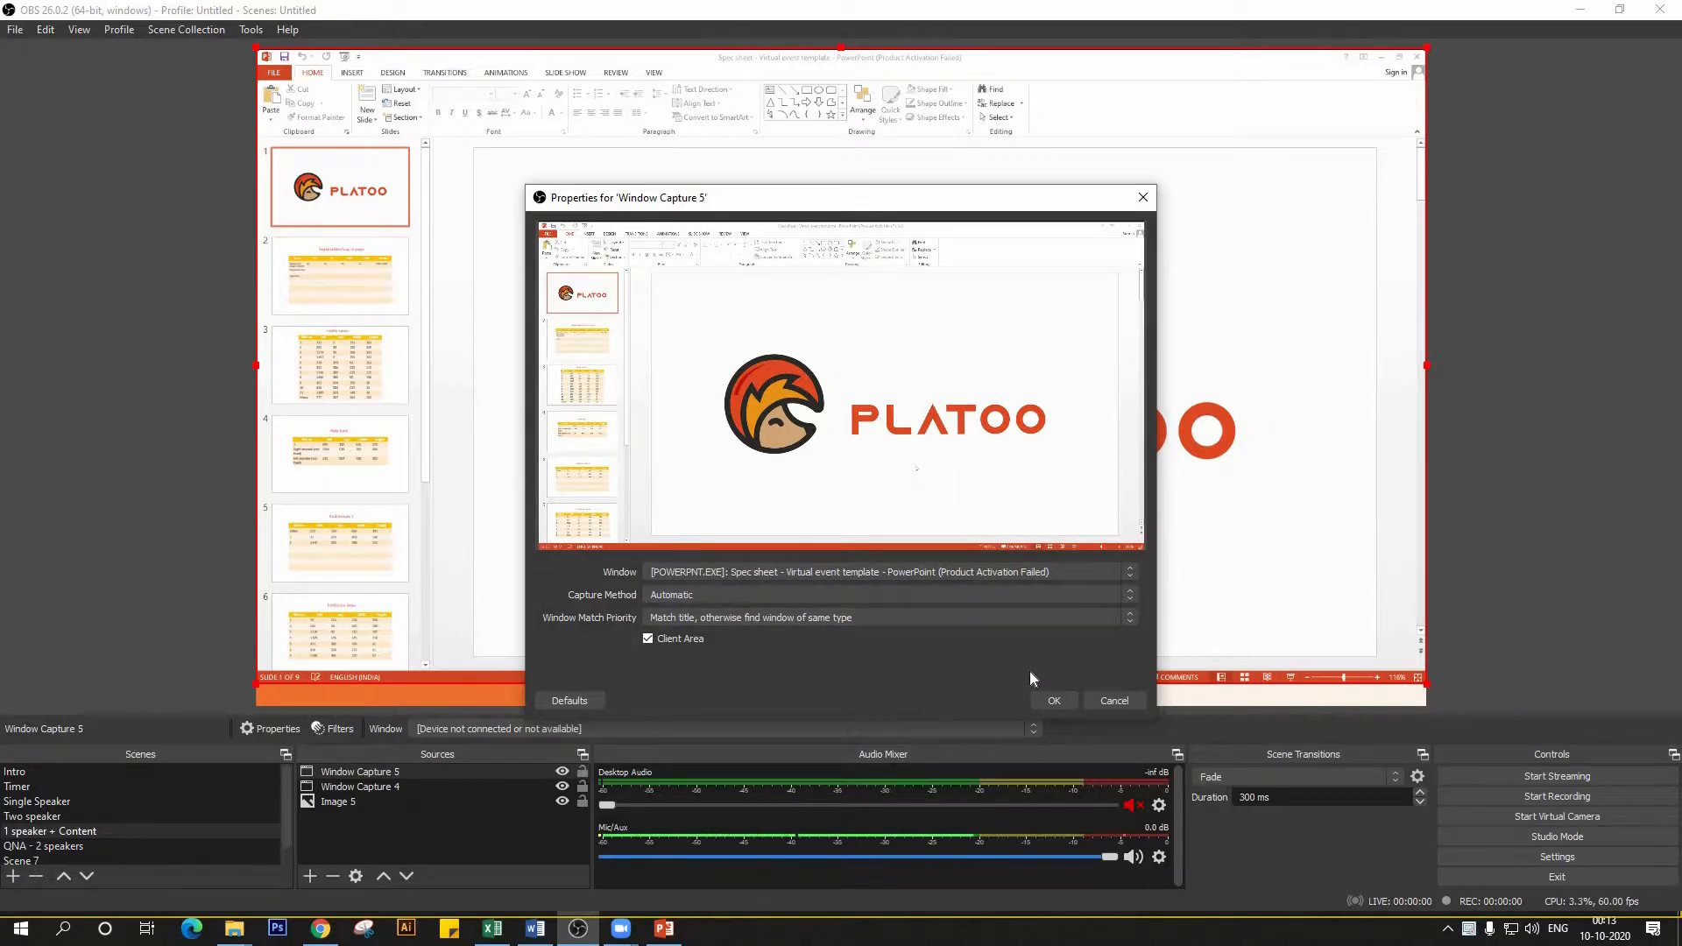
click(1082, 598)
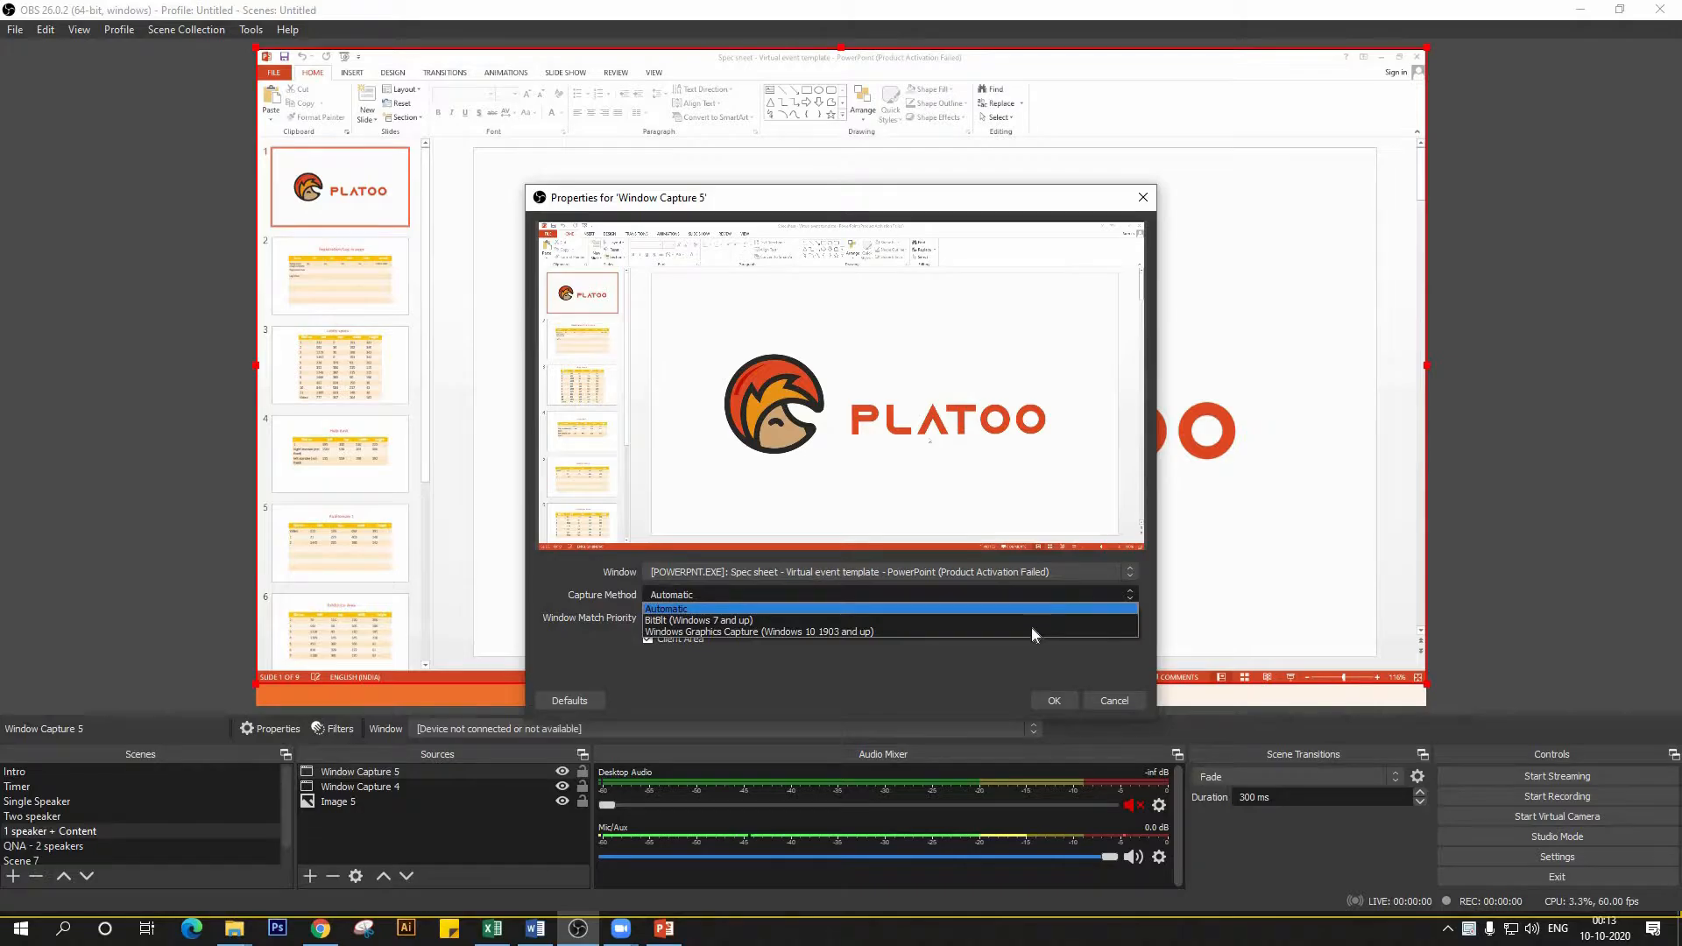
click(1029, 630)
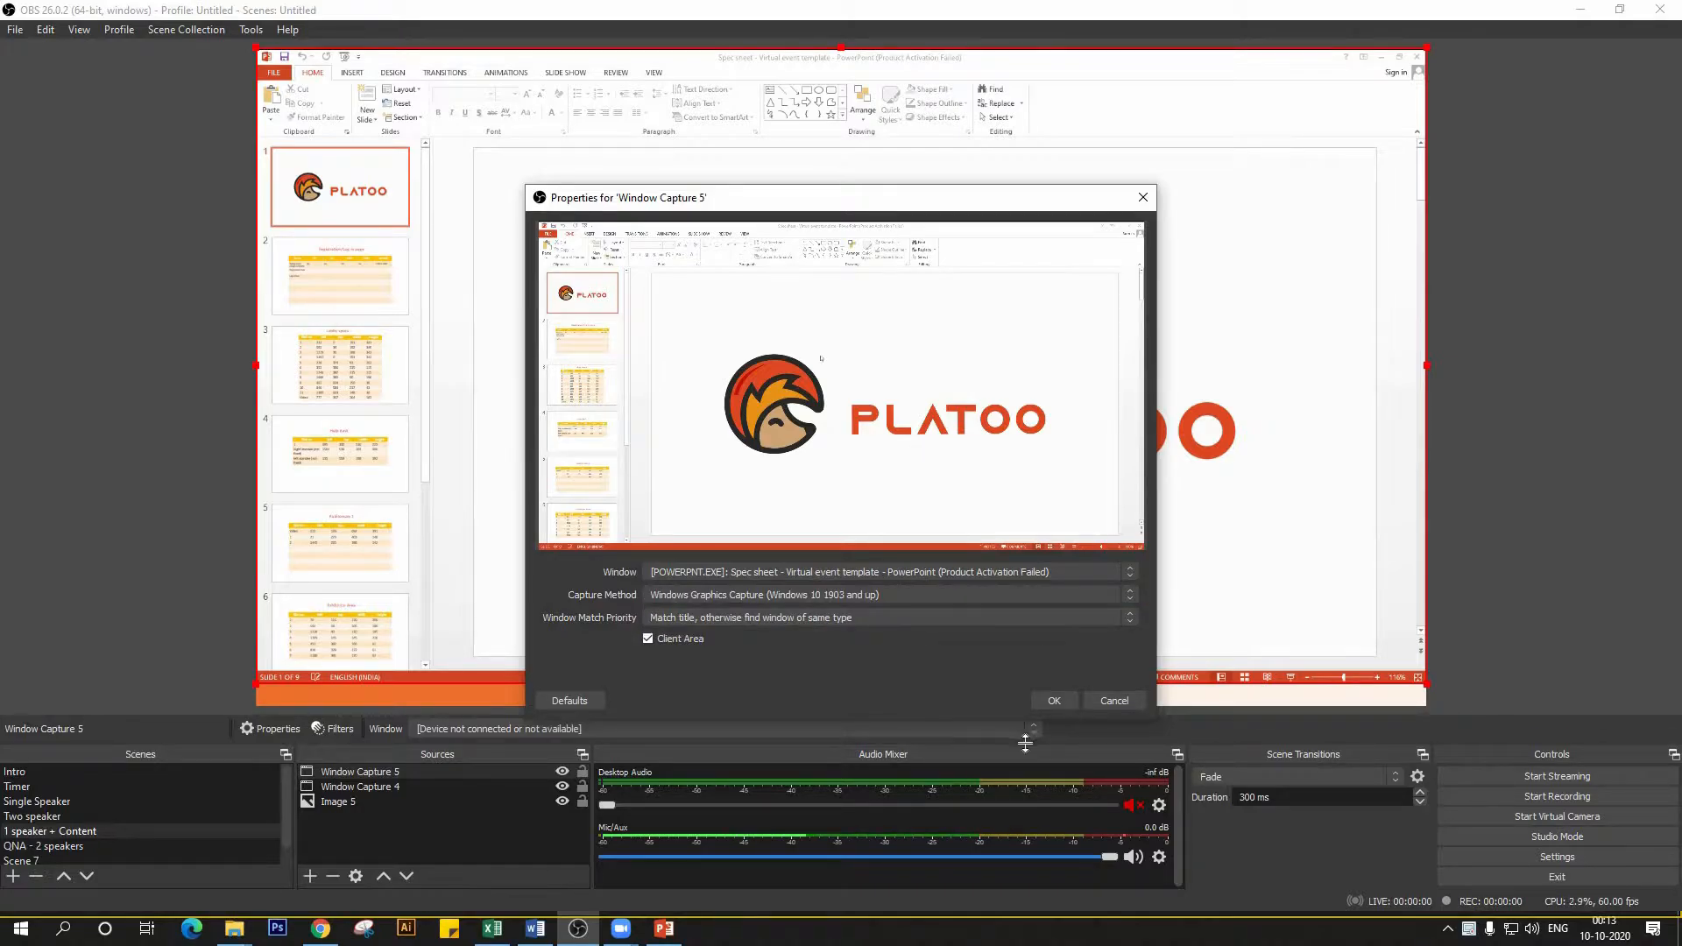
click(1062, 700)
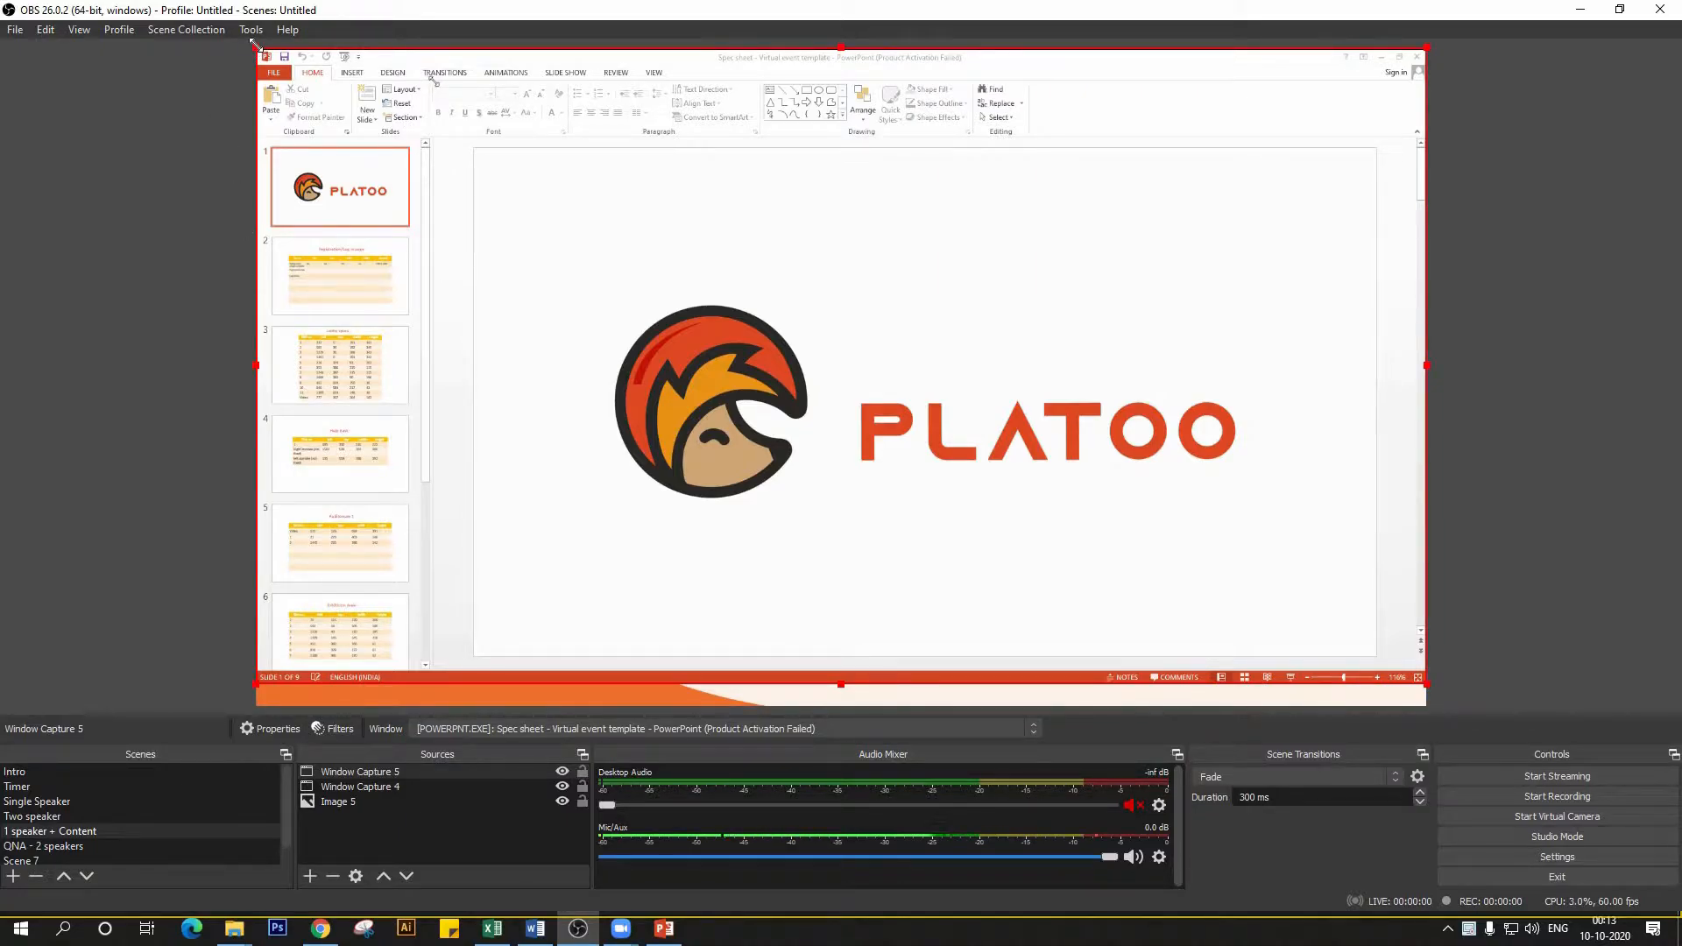
- Shrink the PowerPoint capture, move it to the large right black frame and scale it to cover that frame
drag(289, 81, 783, 445)
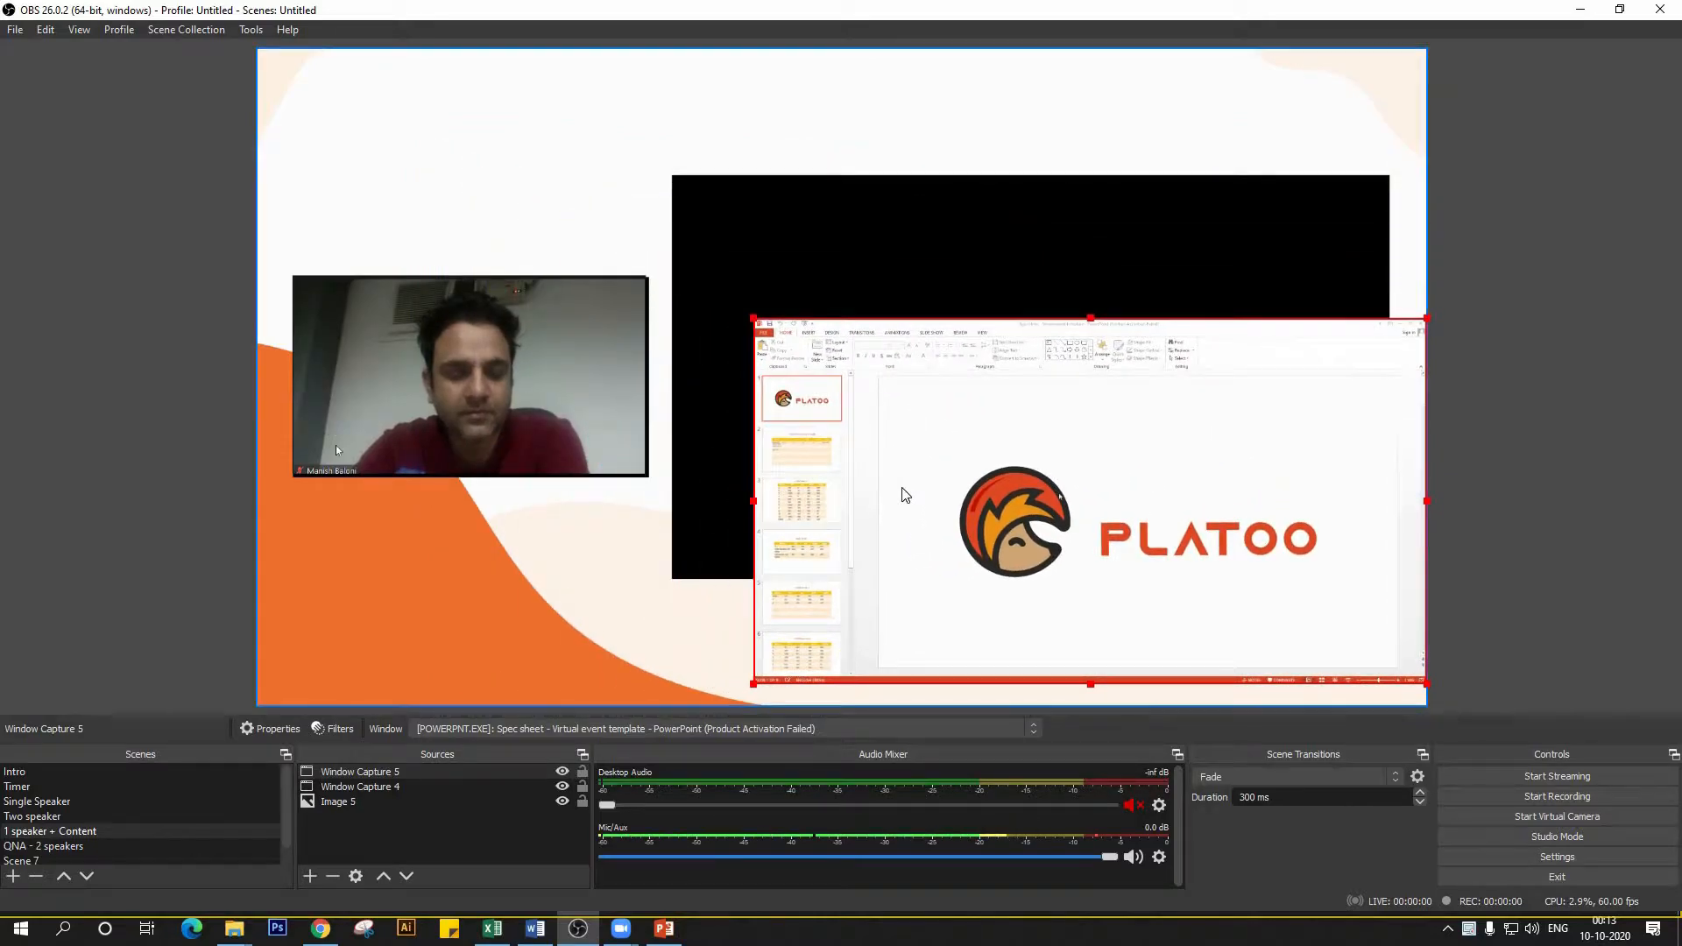
drag(893, 481, 805, 335)
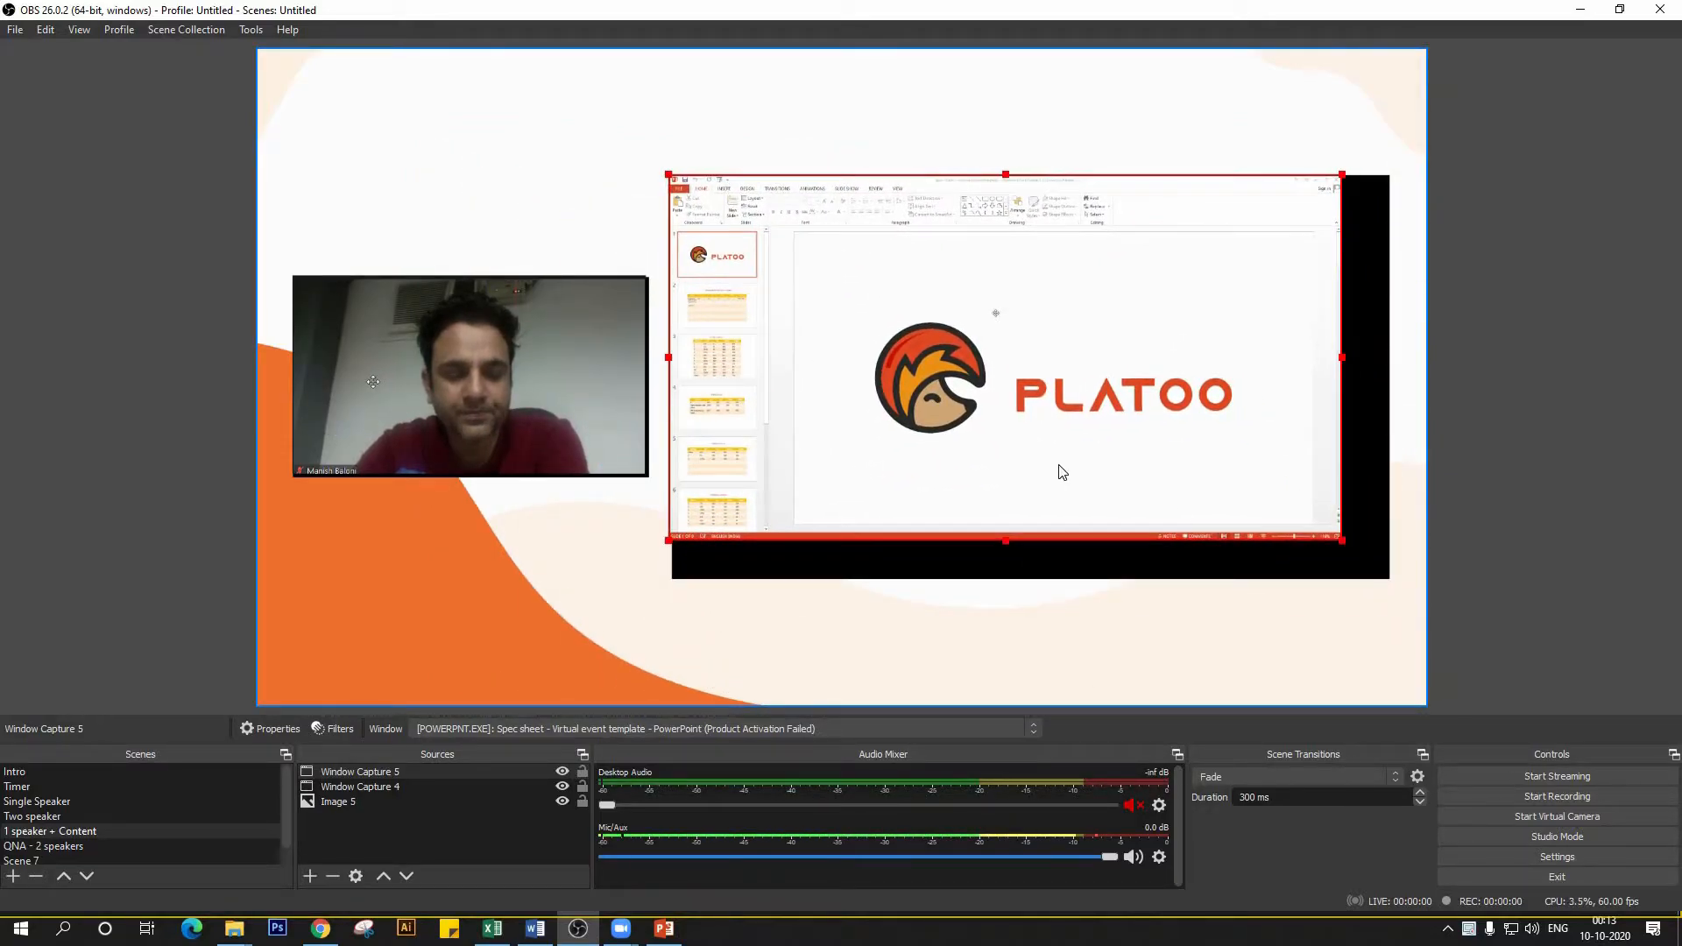
drag(1340, 537, 1415, 580)
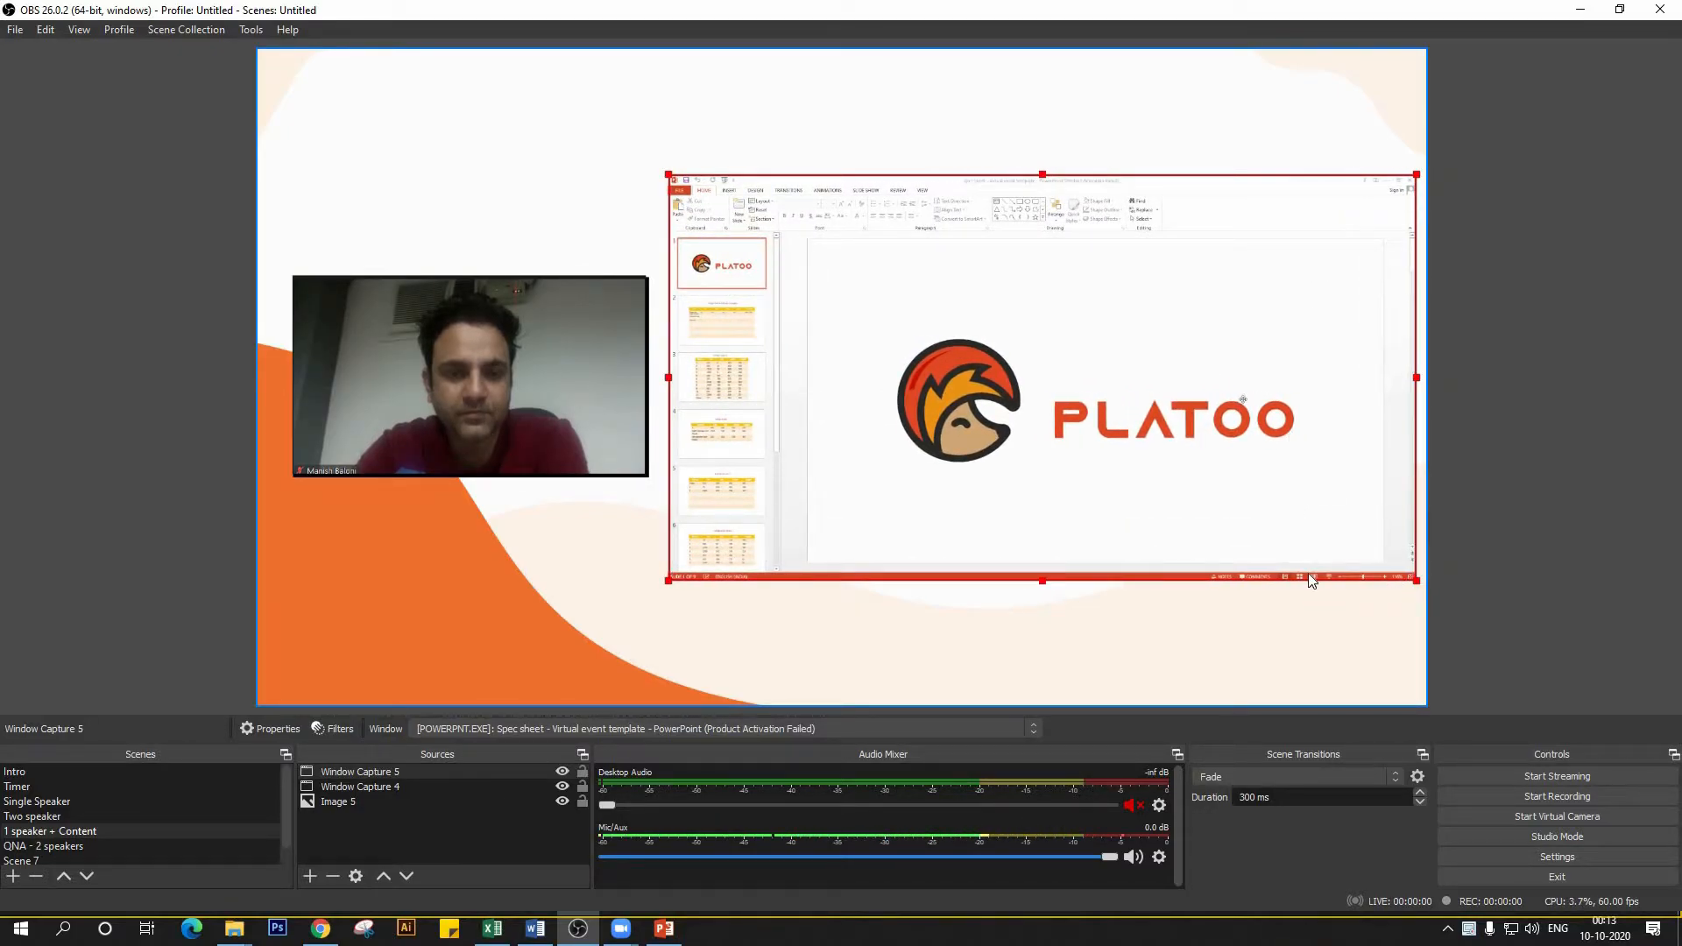
click(1290, 690)
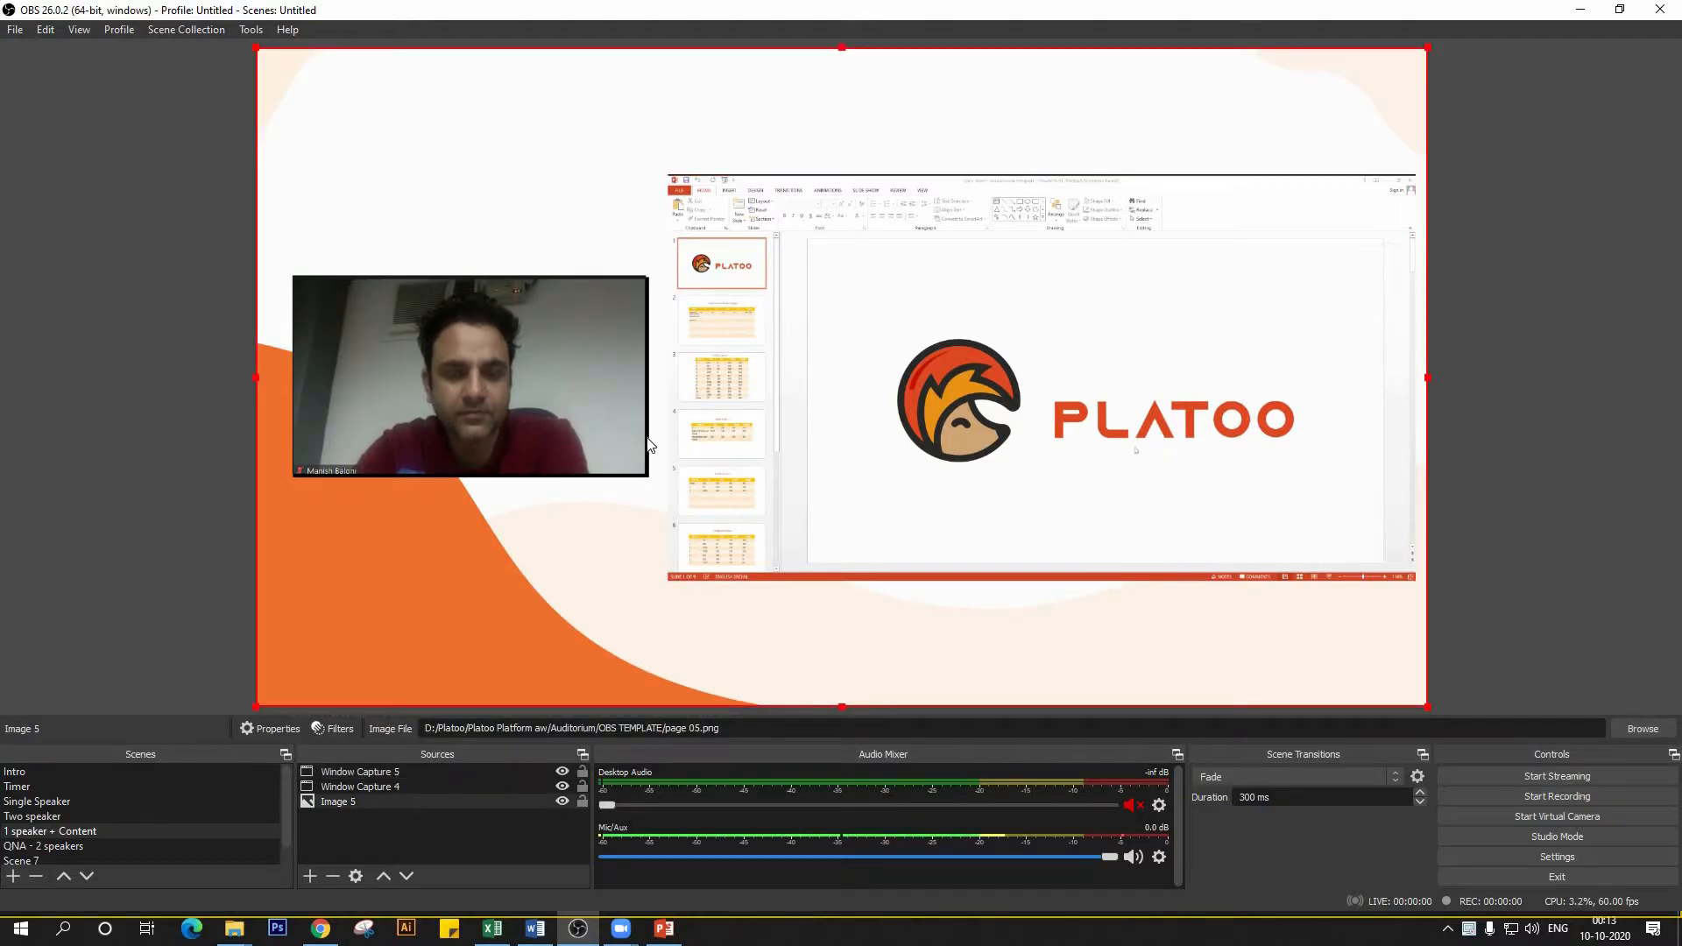
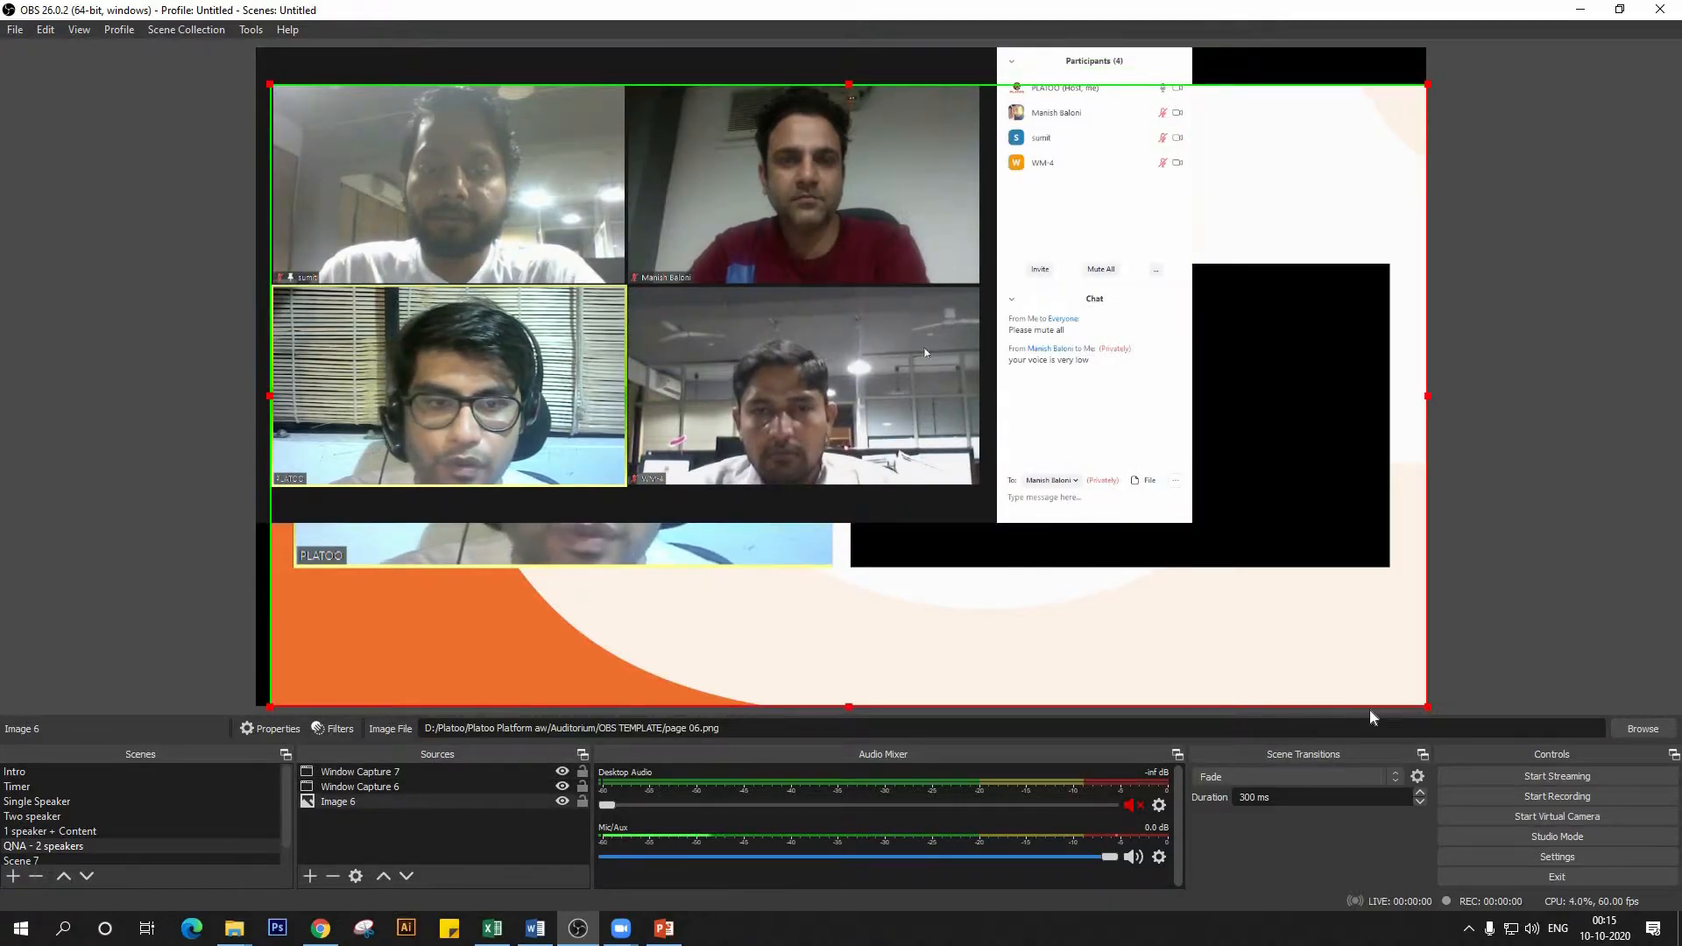
- Crop the QNA - 2 speakers template image at its lower-right corner, then extend it back to the canvas's right, lower and left edges
drag(1430, 704, 881, 512)
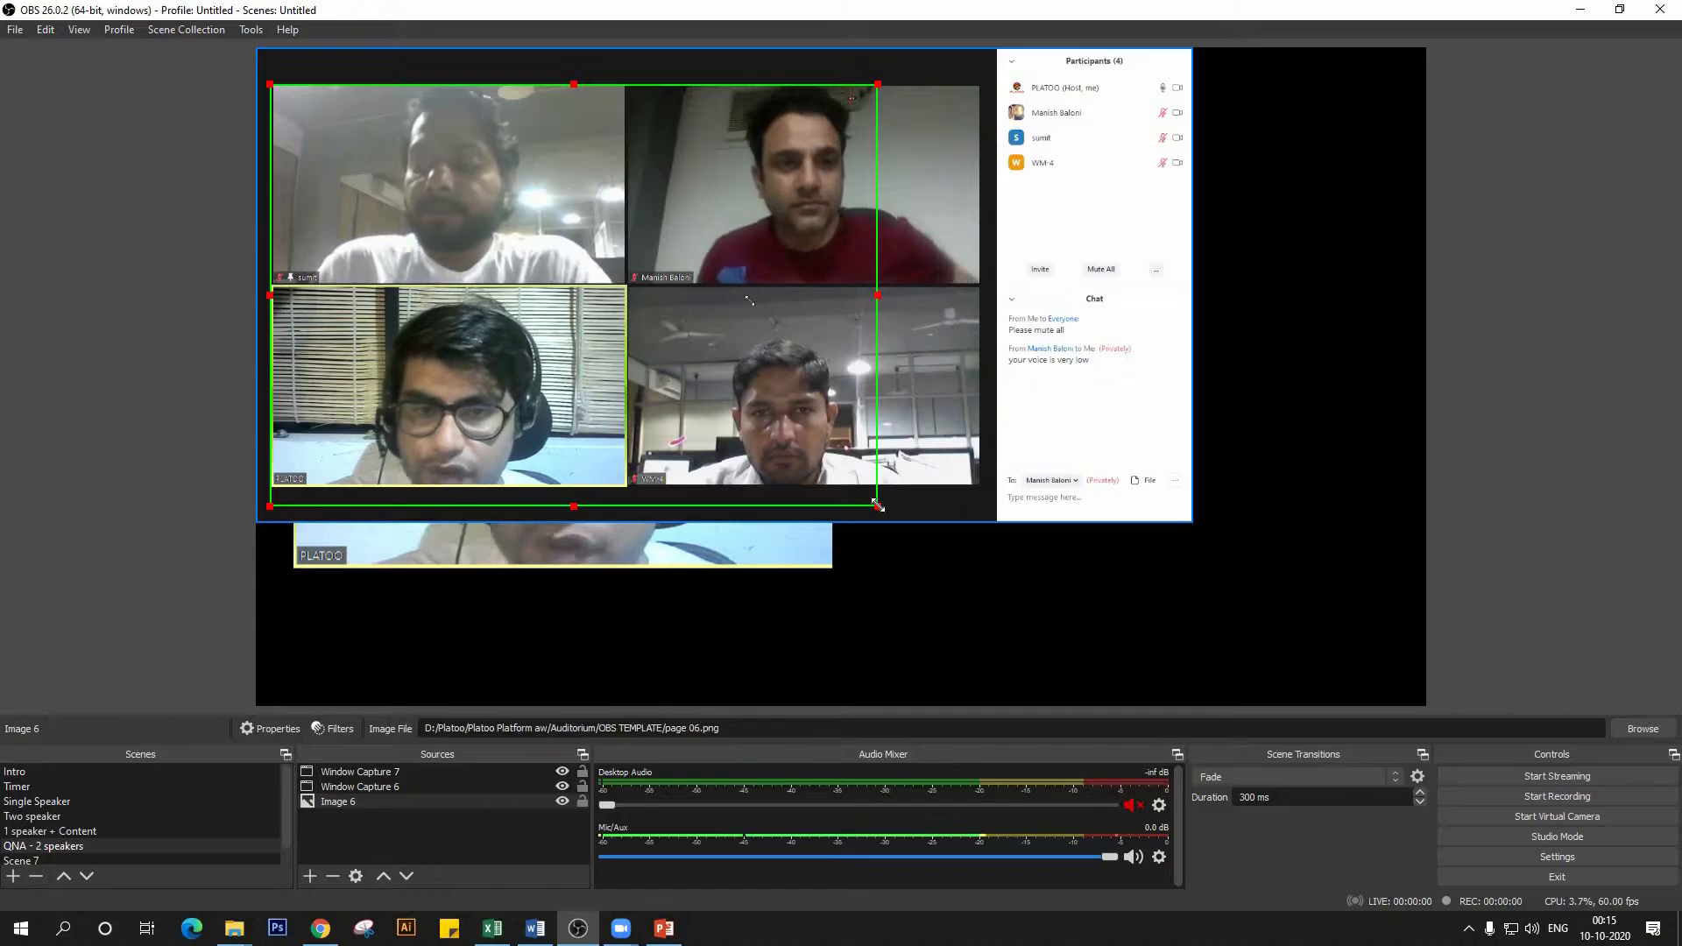
drag(876, 504, 1427, 704)
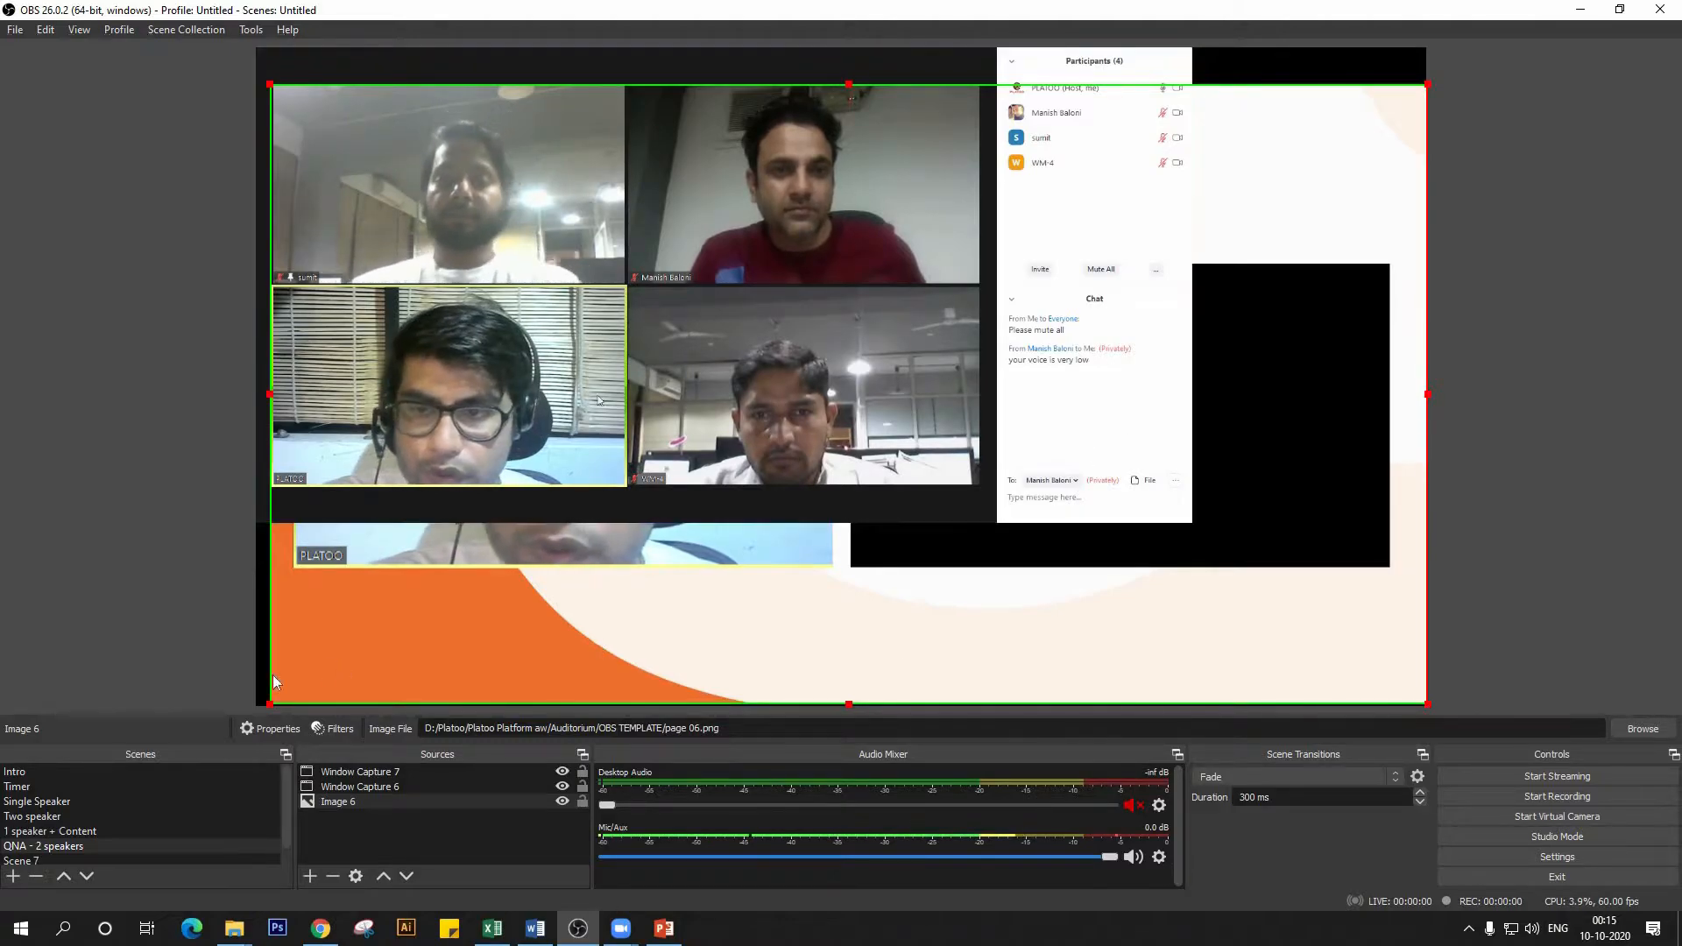
drag(270, 704, 258, 706)
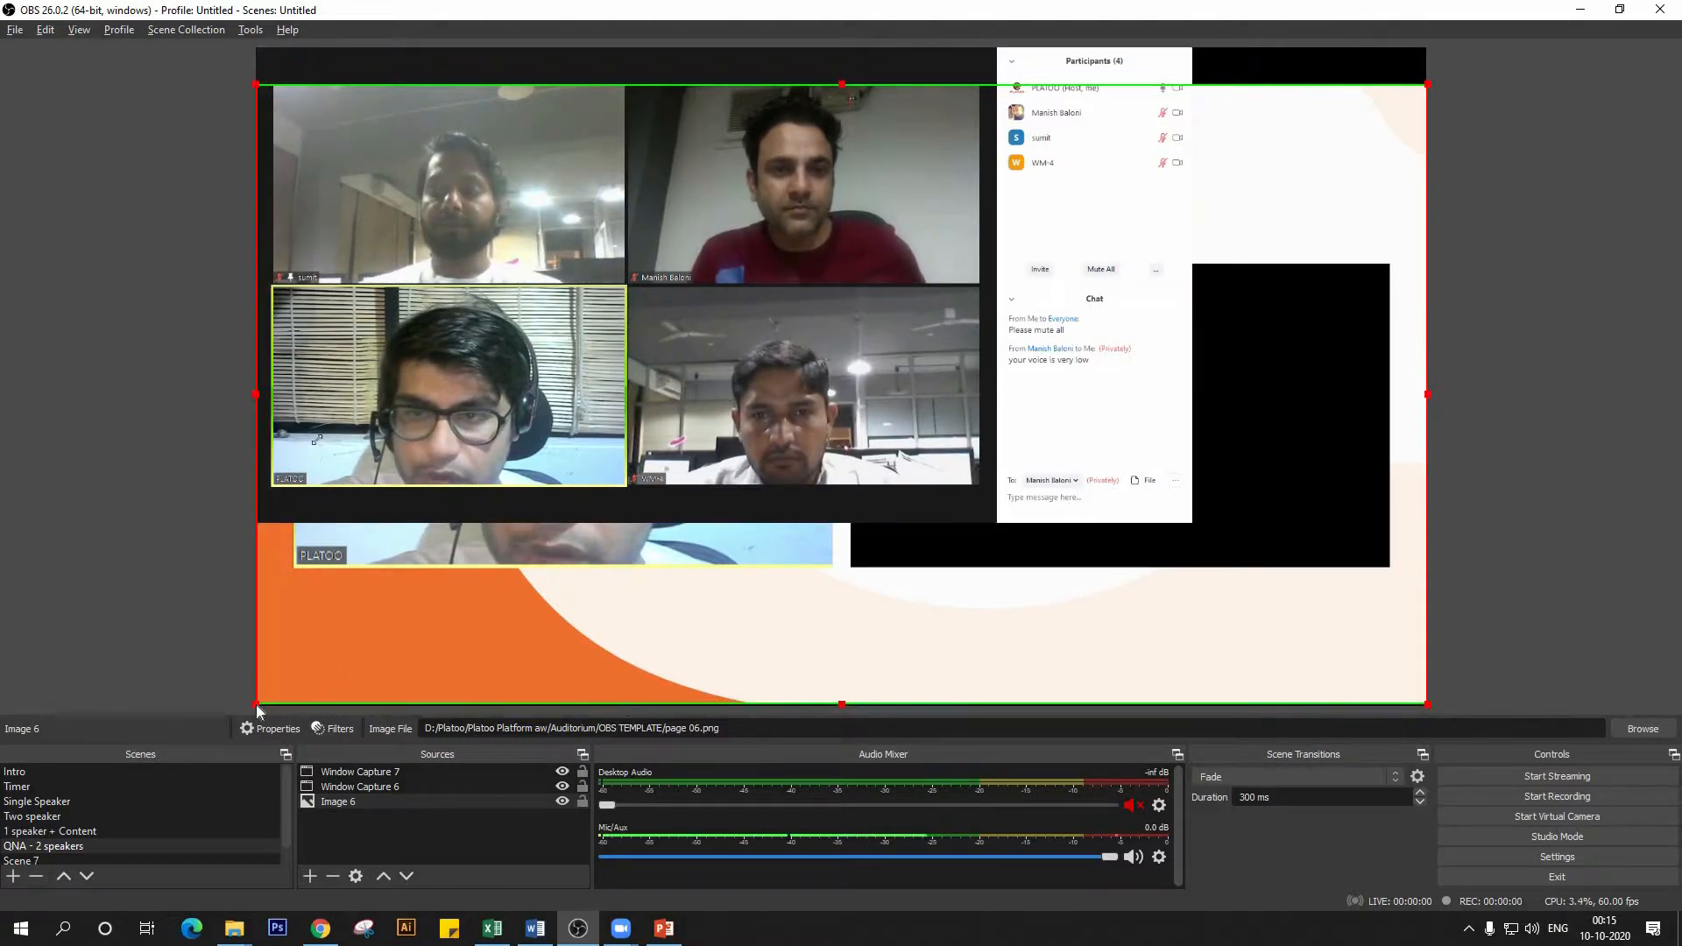
- Crop the uncropped Zoom capture in the QNA - 2 speakers scene to the upper-left participant's tile
click(425, 372)
click(951, 453)
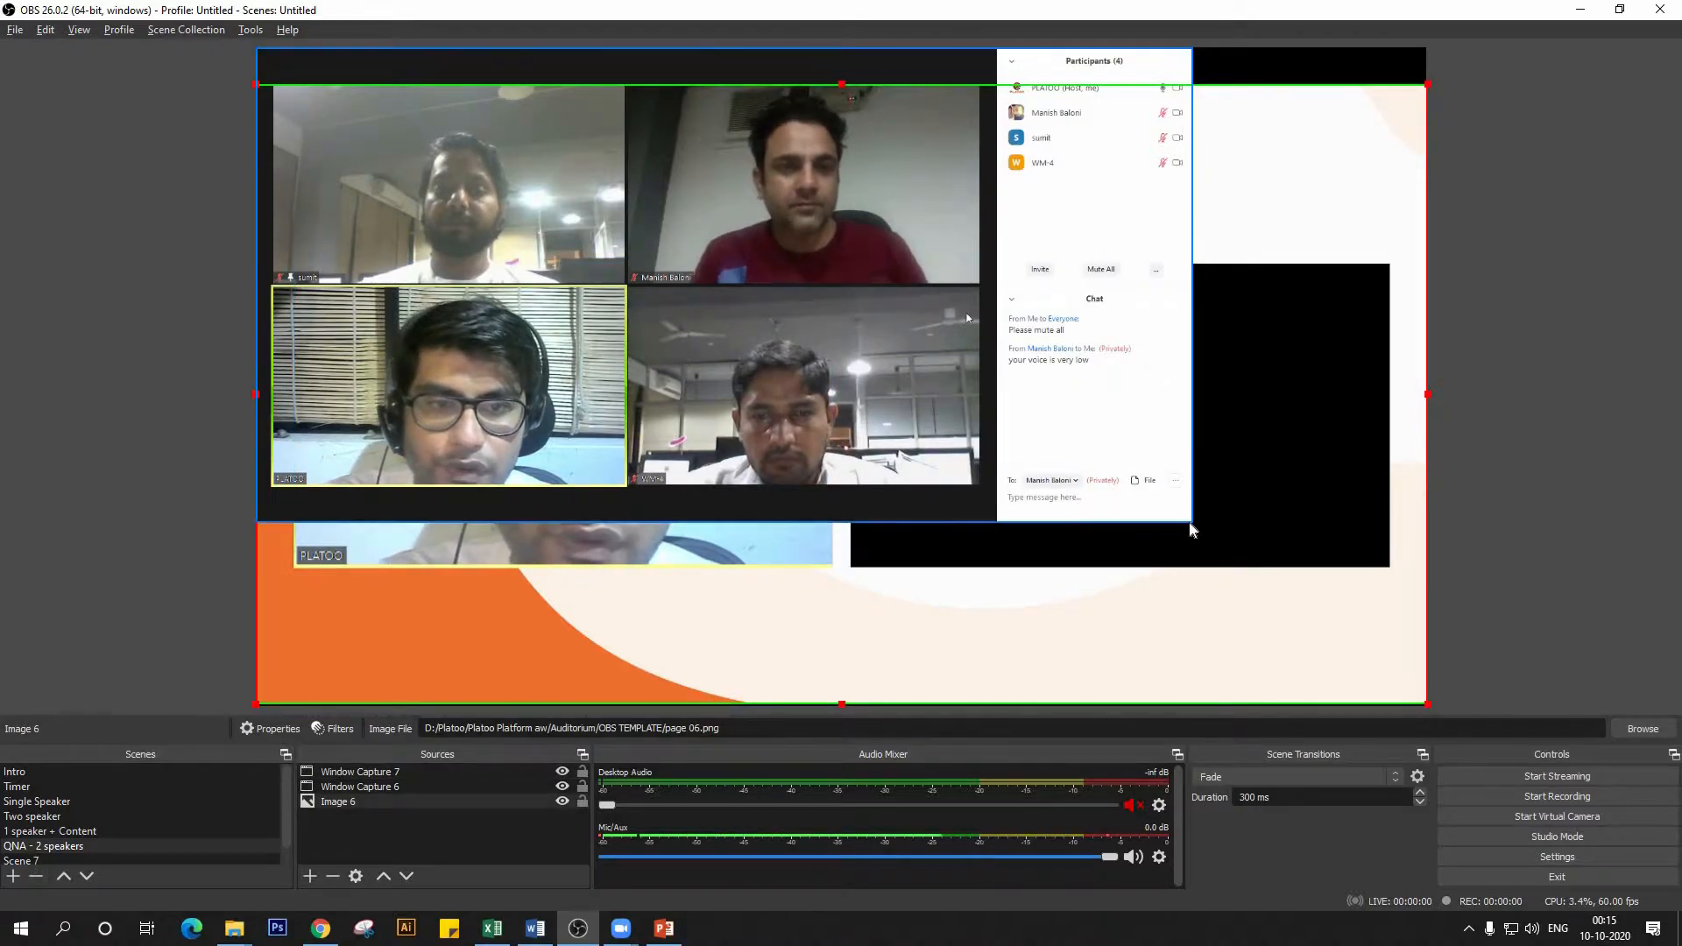
click(1079, 496)
drag(1079, 496, 630, 287)
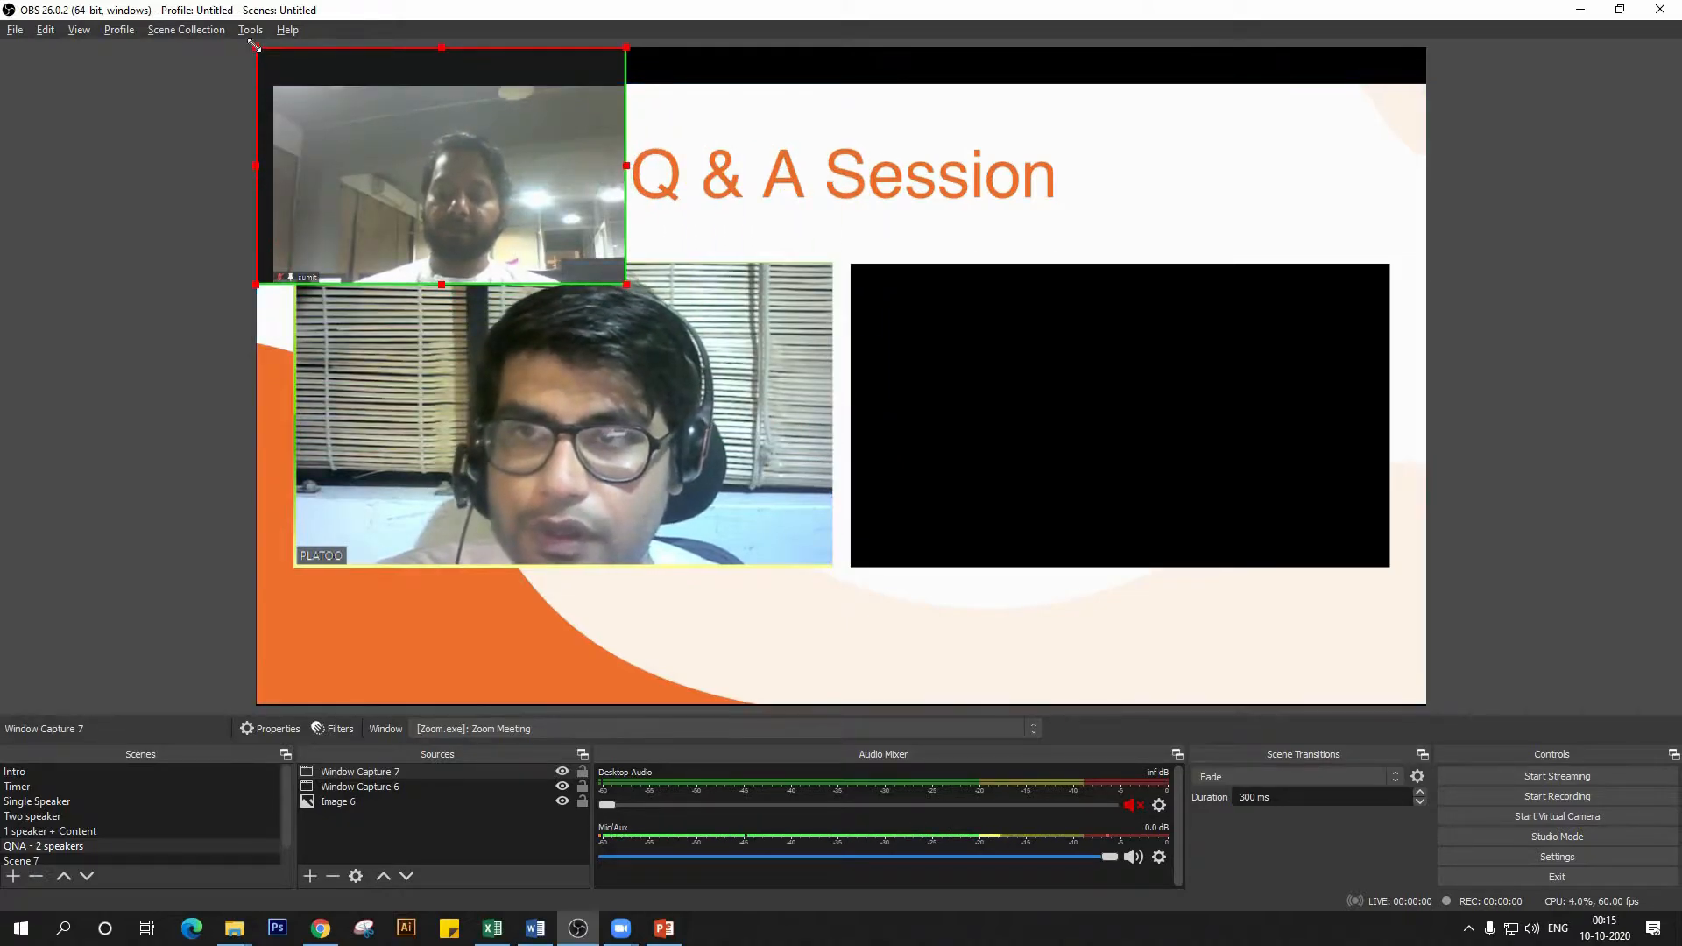
drag(268, 69, 269, 75)
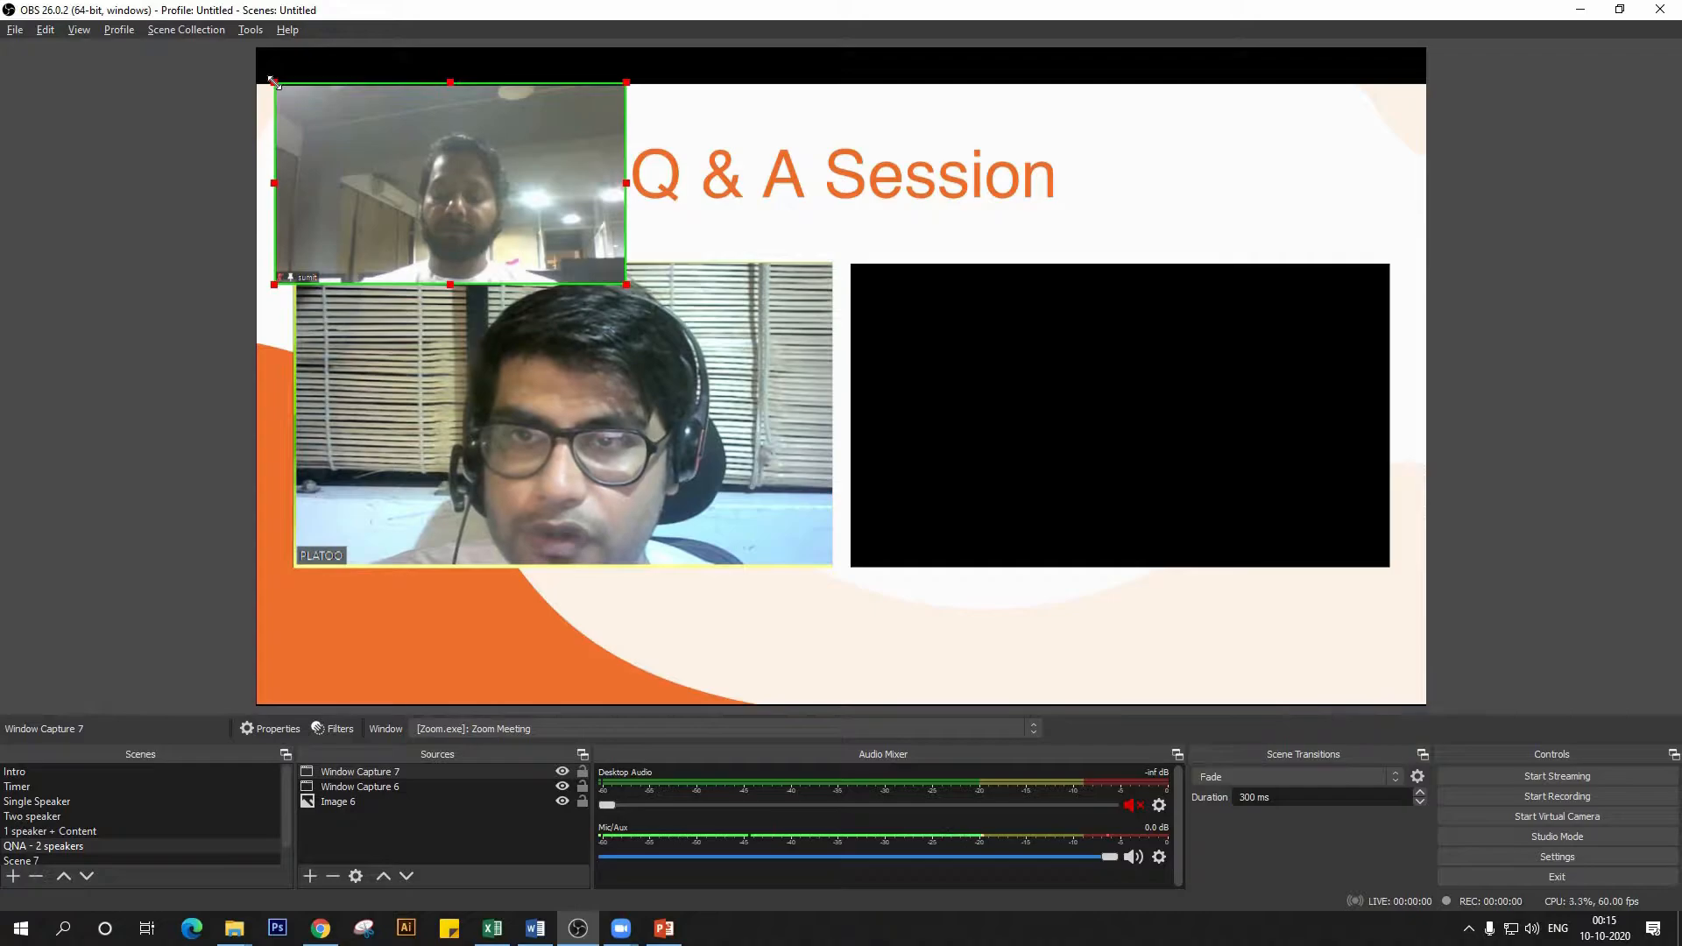
- Move the cropped participant capture to the right black frame of the Q & A template and enlarge it to cover the frame
drag(407, 201, 990, 374)
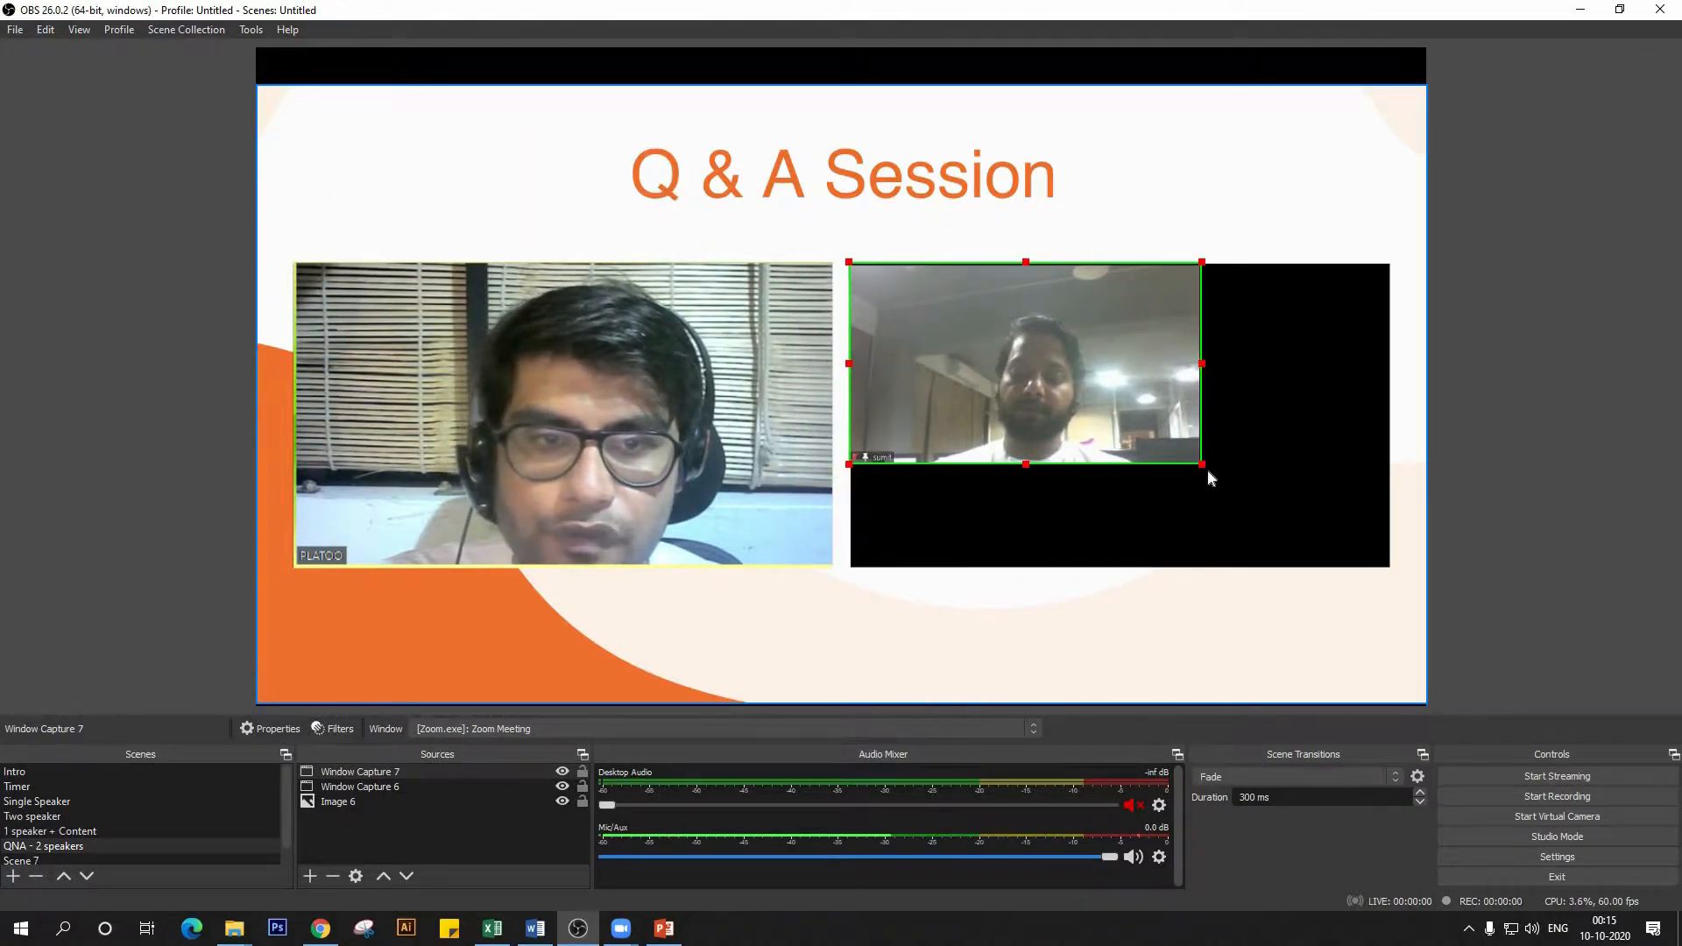
drag(1202, 465, 1394, 572)
drag(1201, 542, 1198, 542)
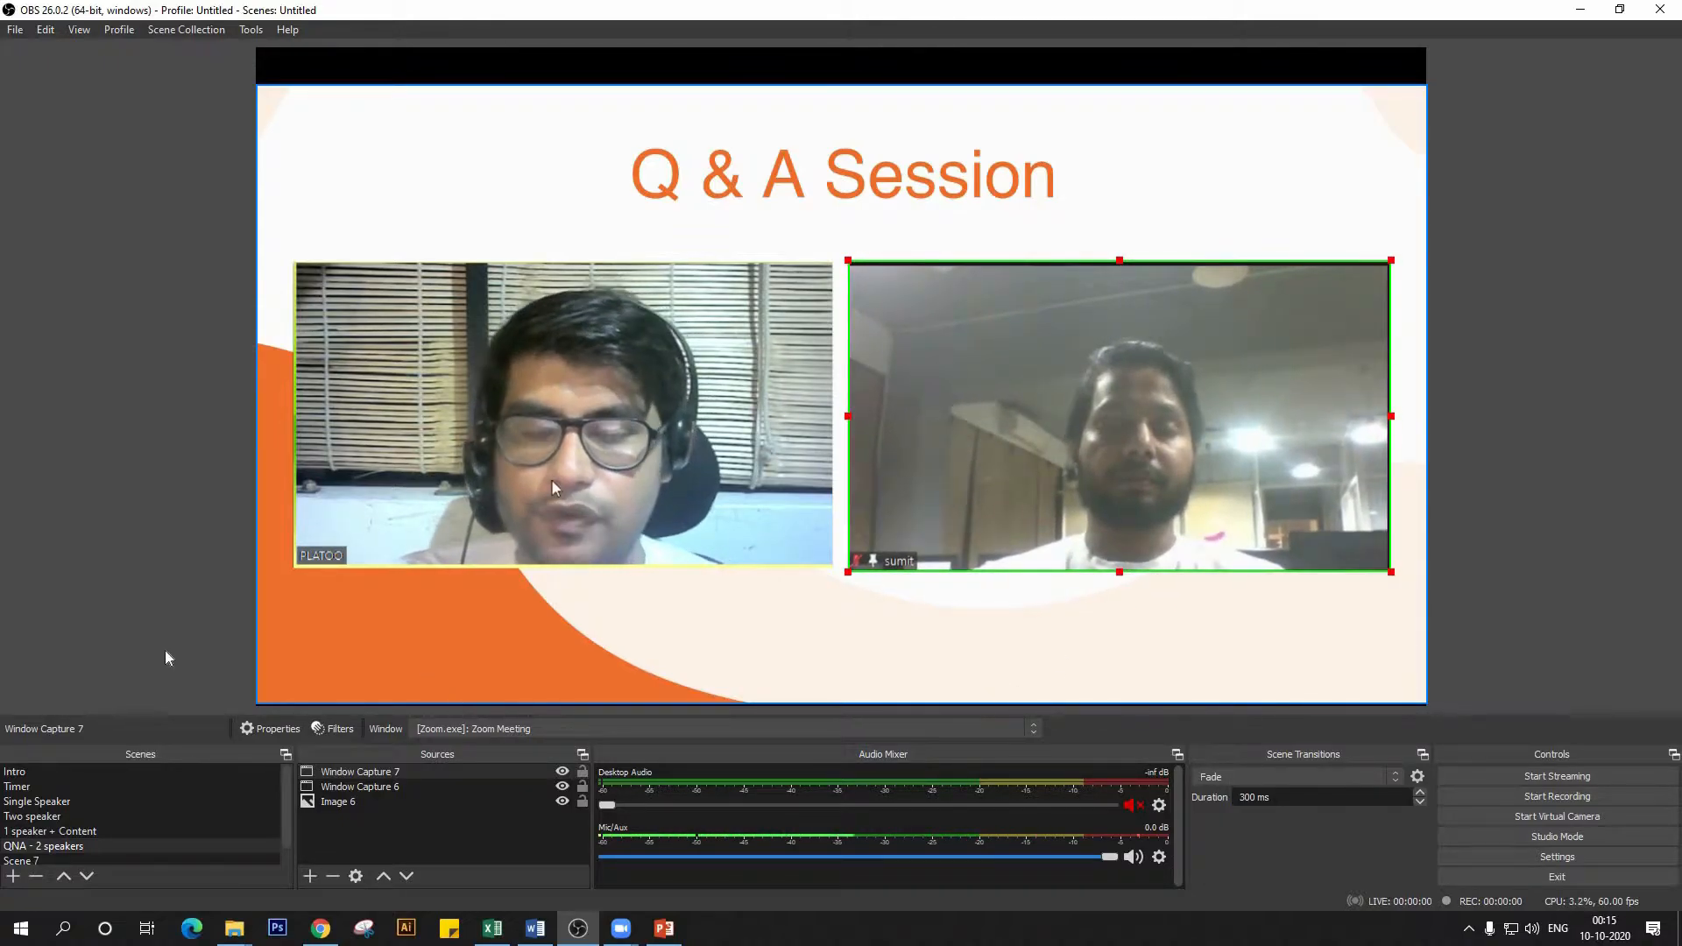
- Open Scene 7 and add a new Window Capture source above its template image
scroll(108, 801, down, 1)
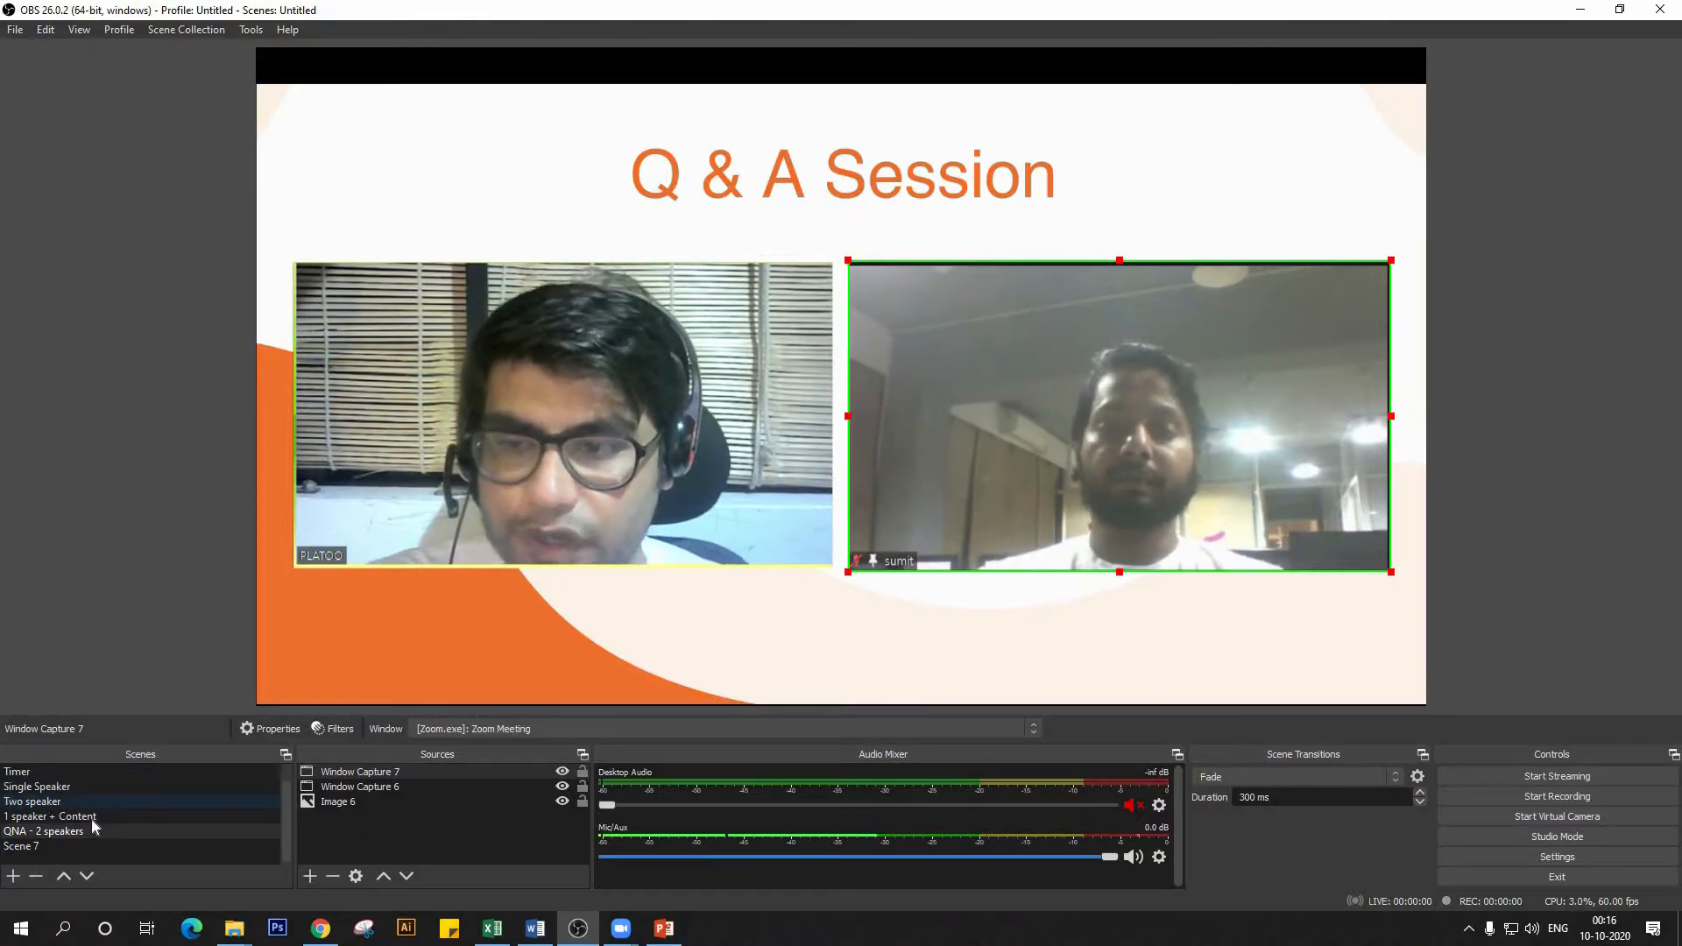
click(69, 843)
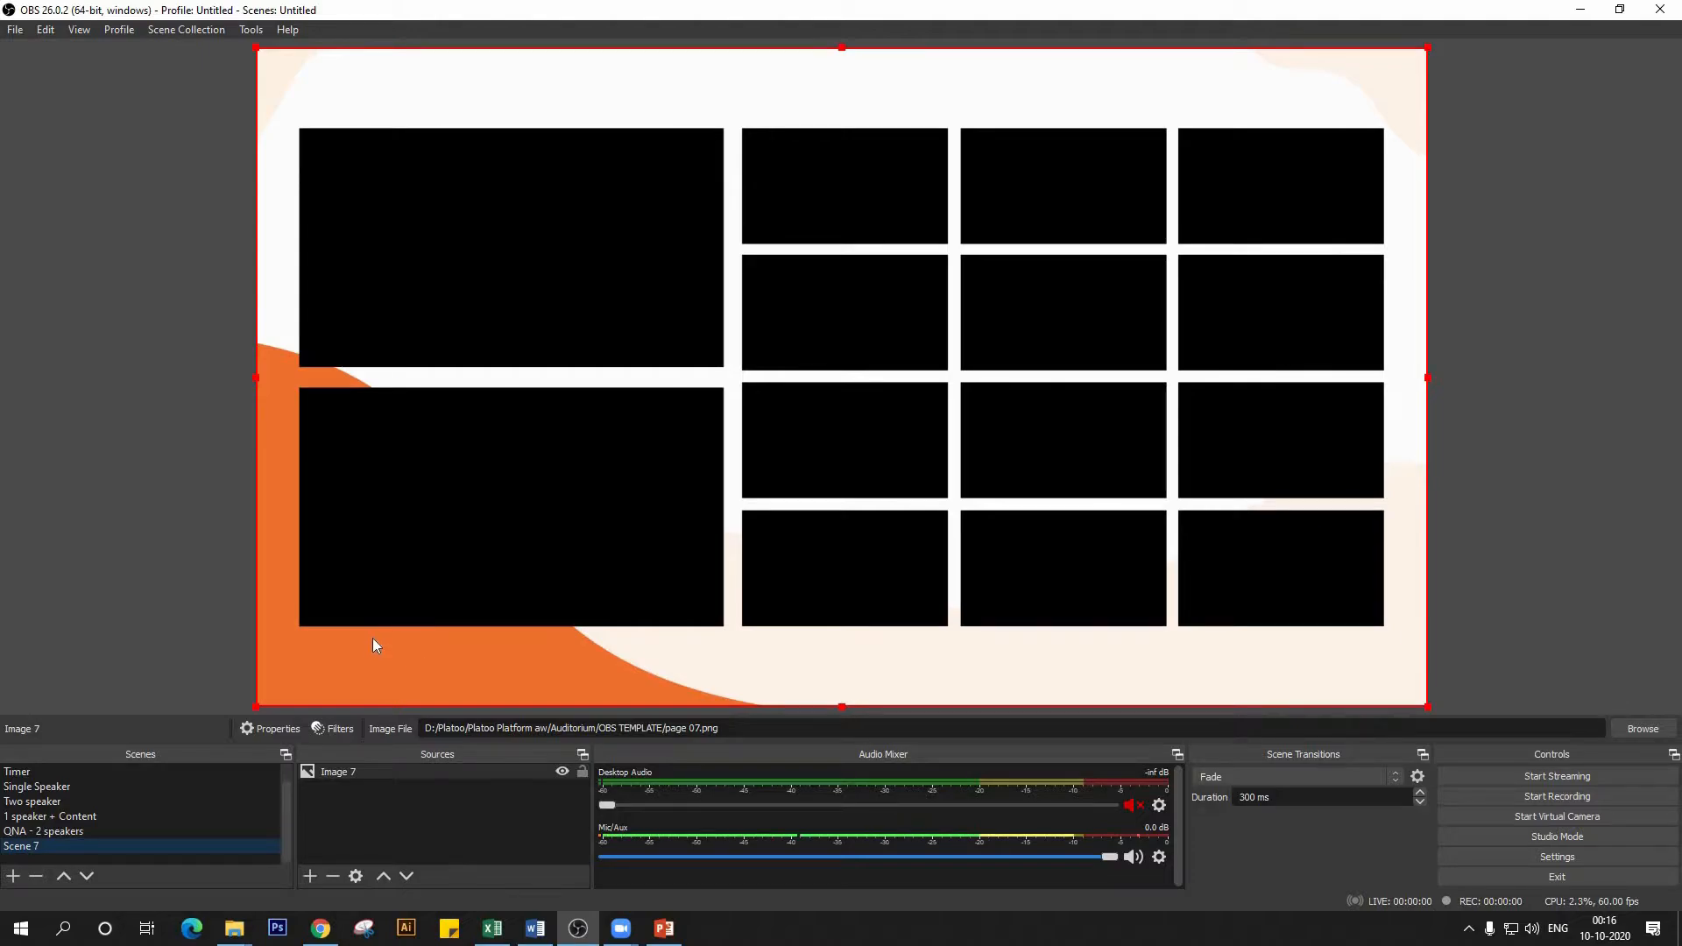
click(311, 875)
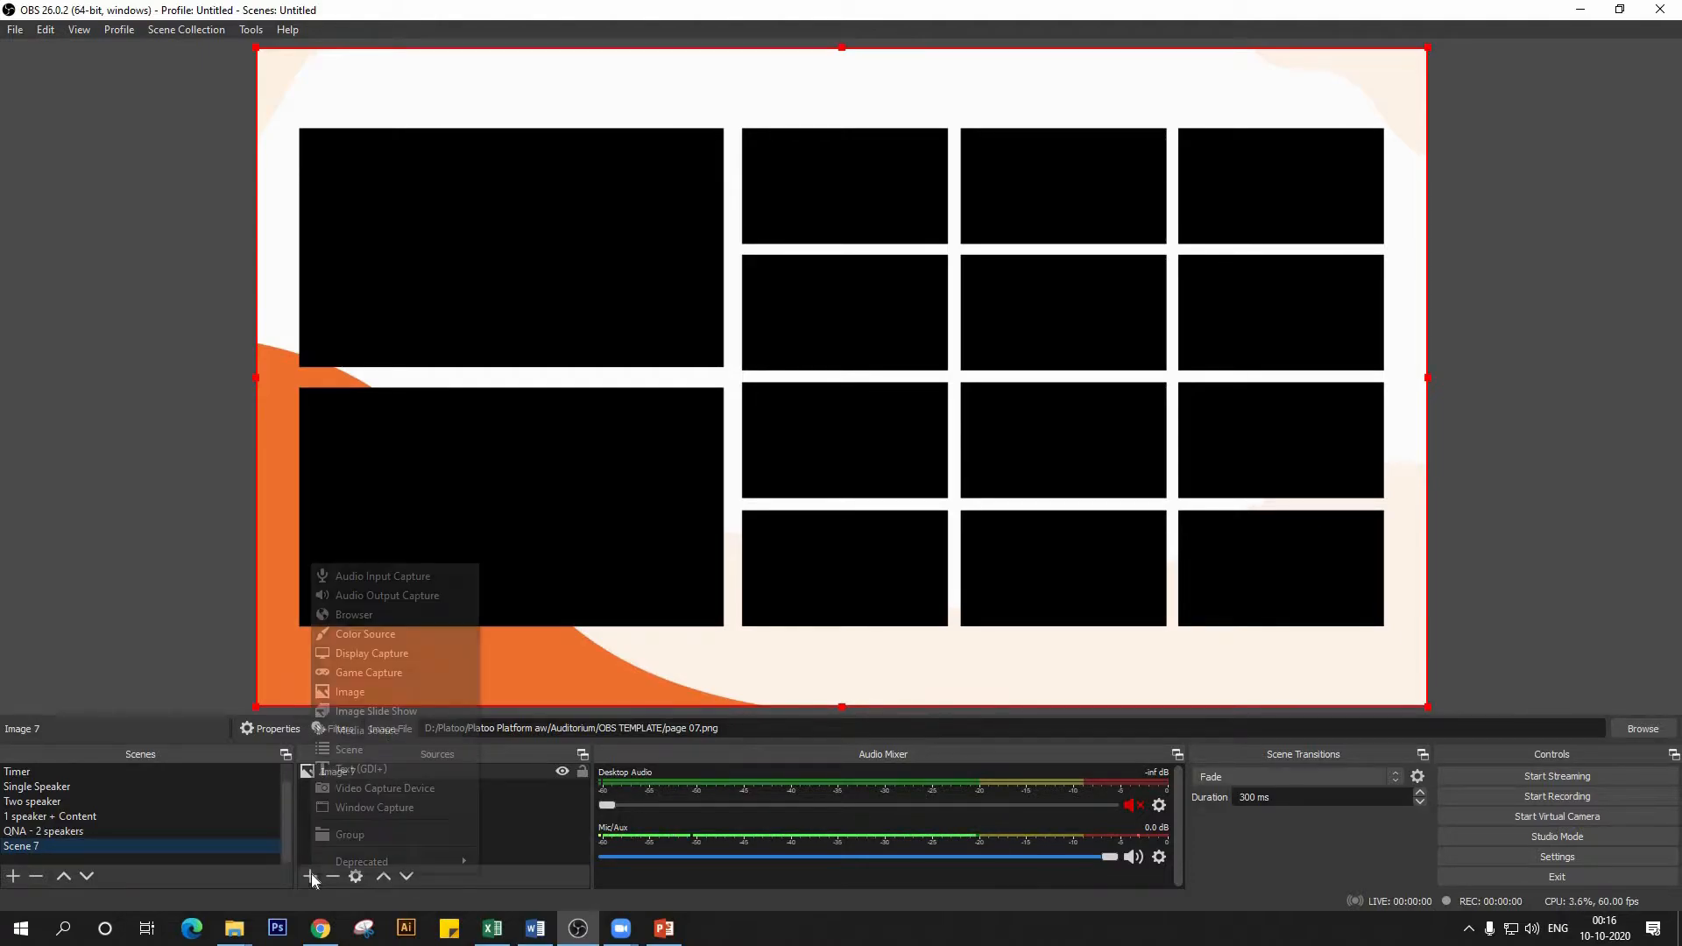
click(408, 807)
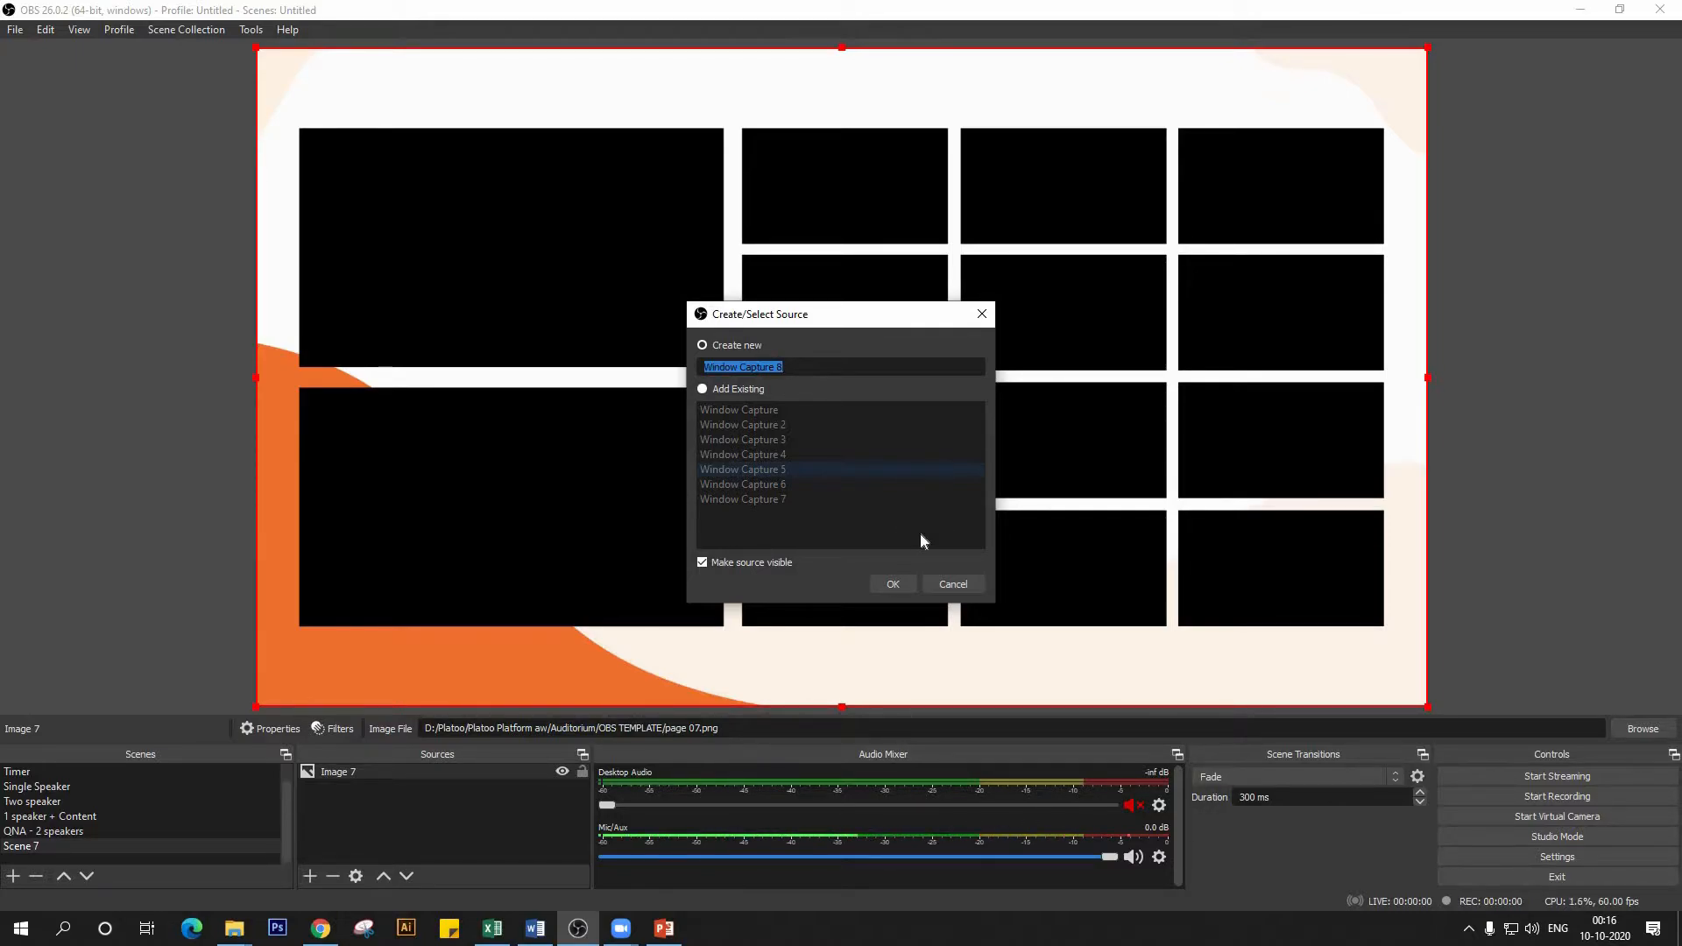
click(883, 583)
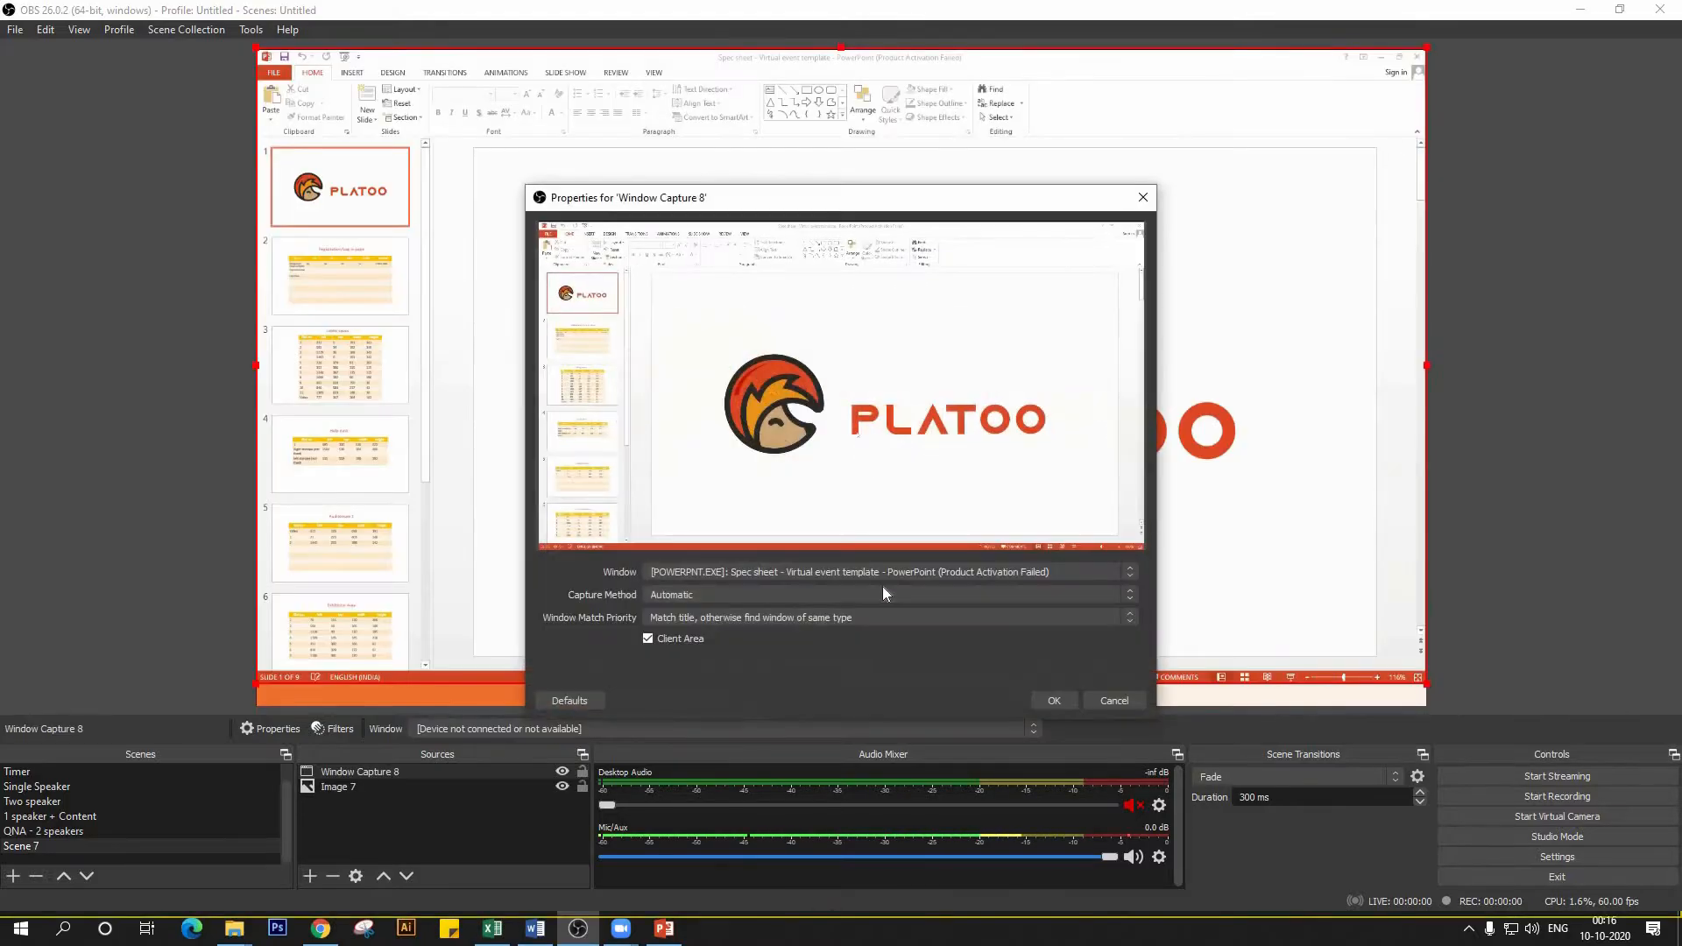
- Set the new capture's window to Zoom Meeting and its capture method to Windows Graphics Capture (Windows 10 1903 and up)
click(966, 575)
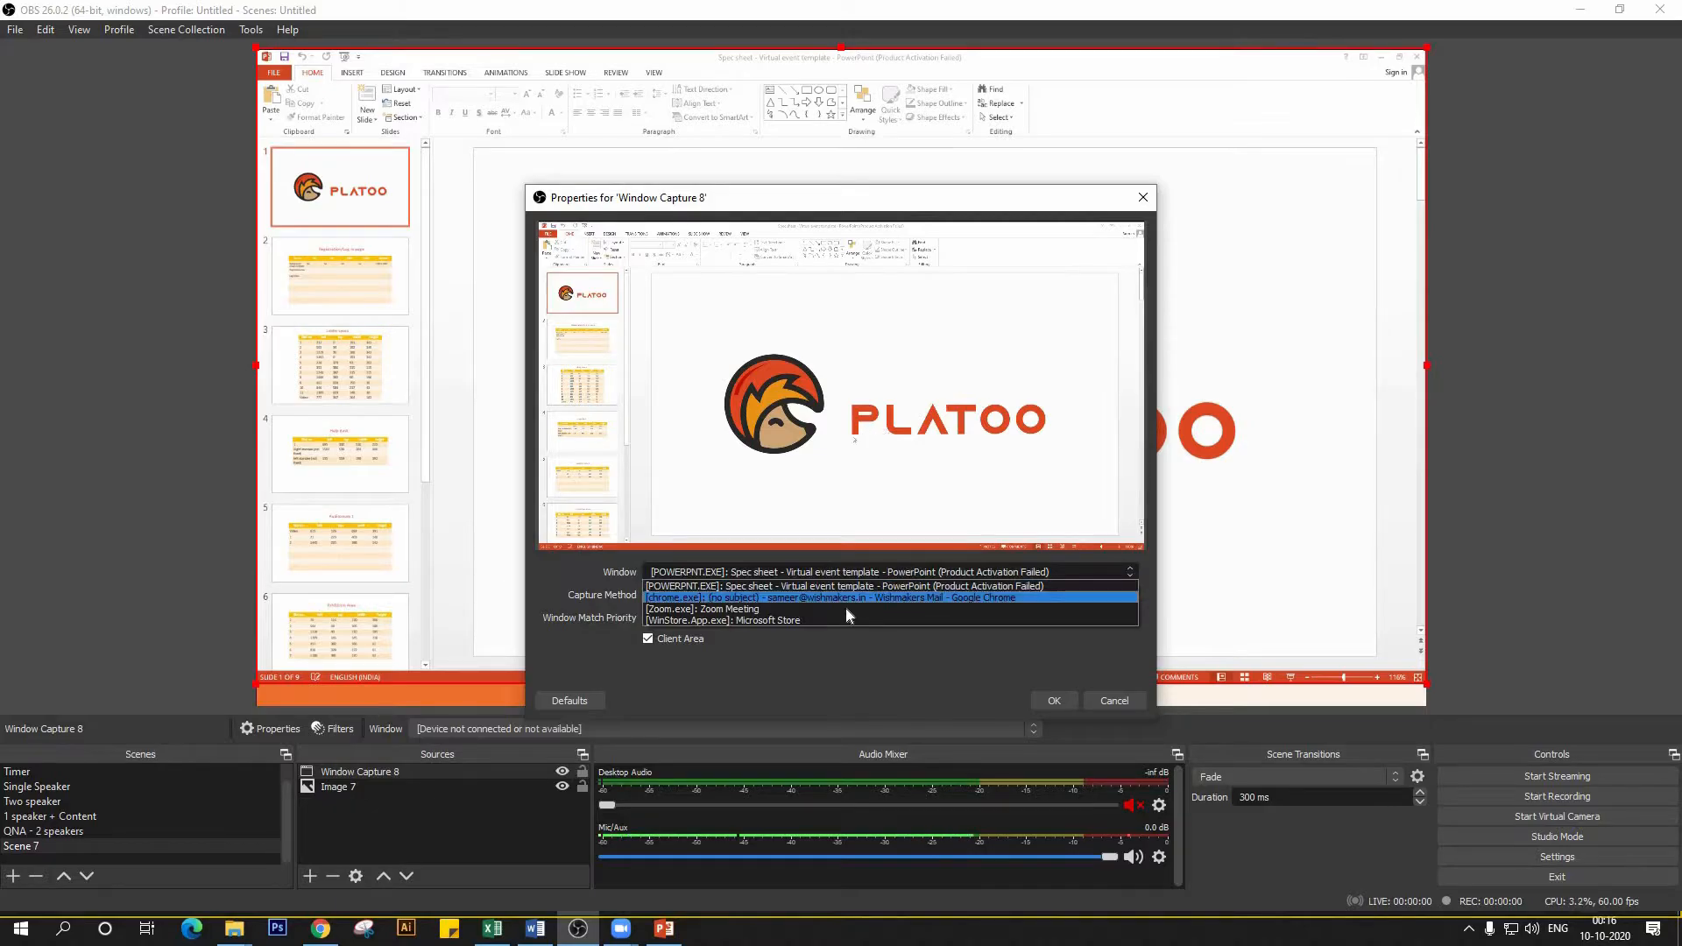
click(844, 607)
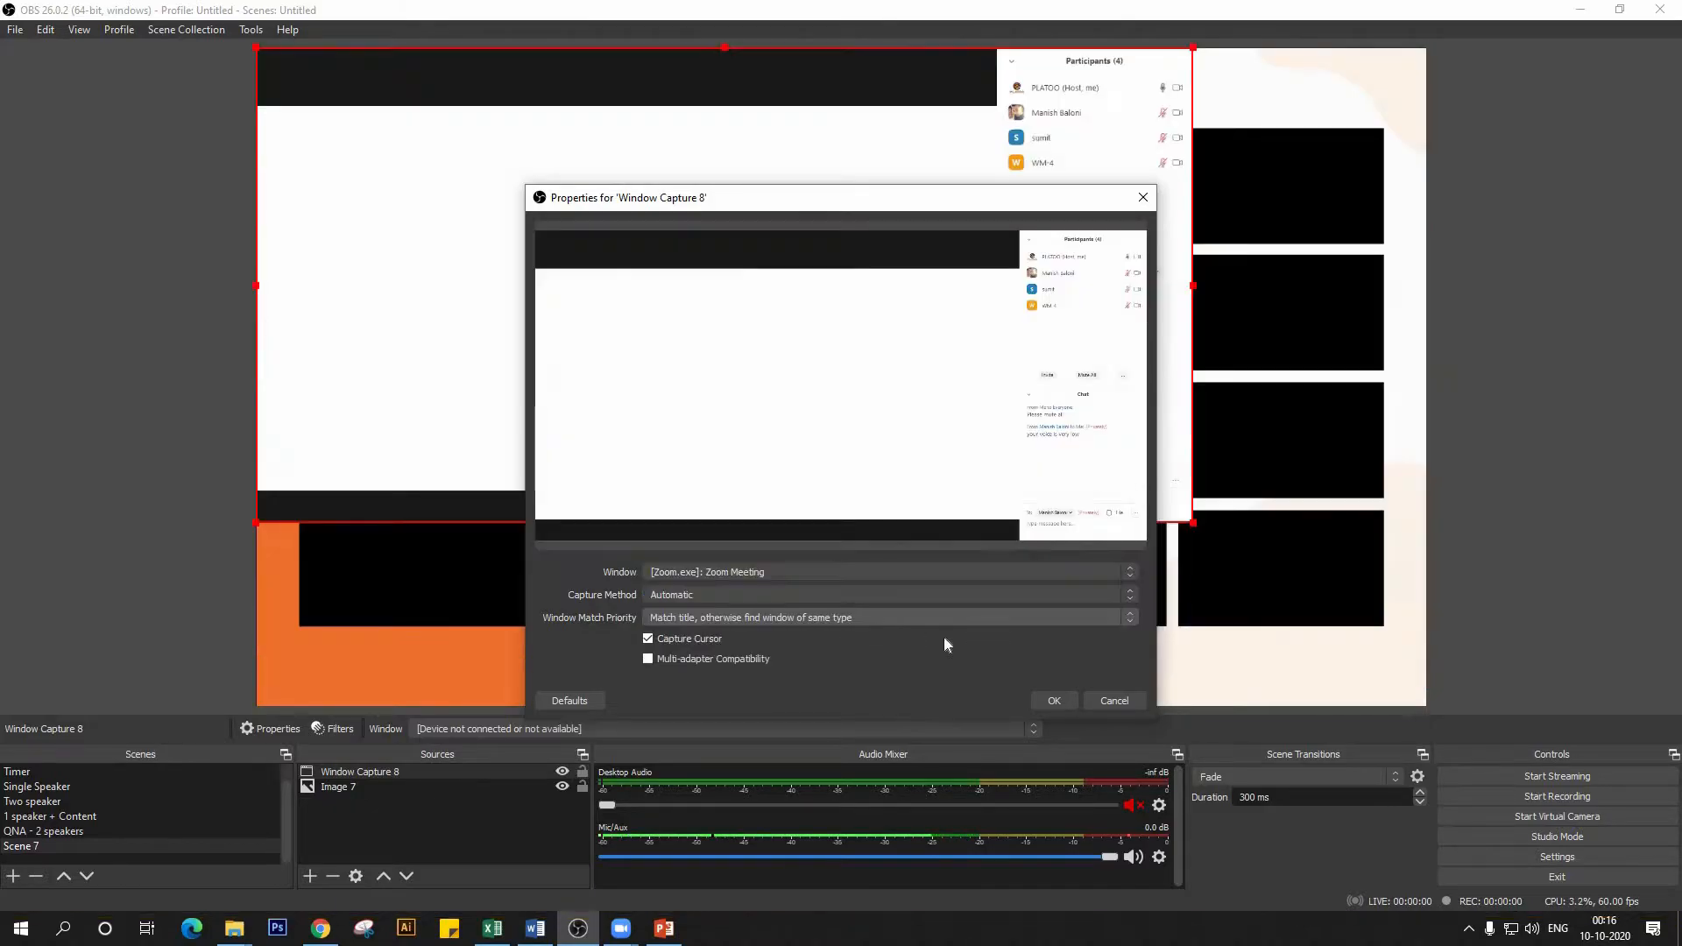
click(745, 601)
click(713, 628)
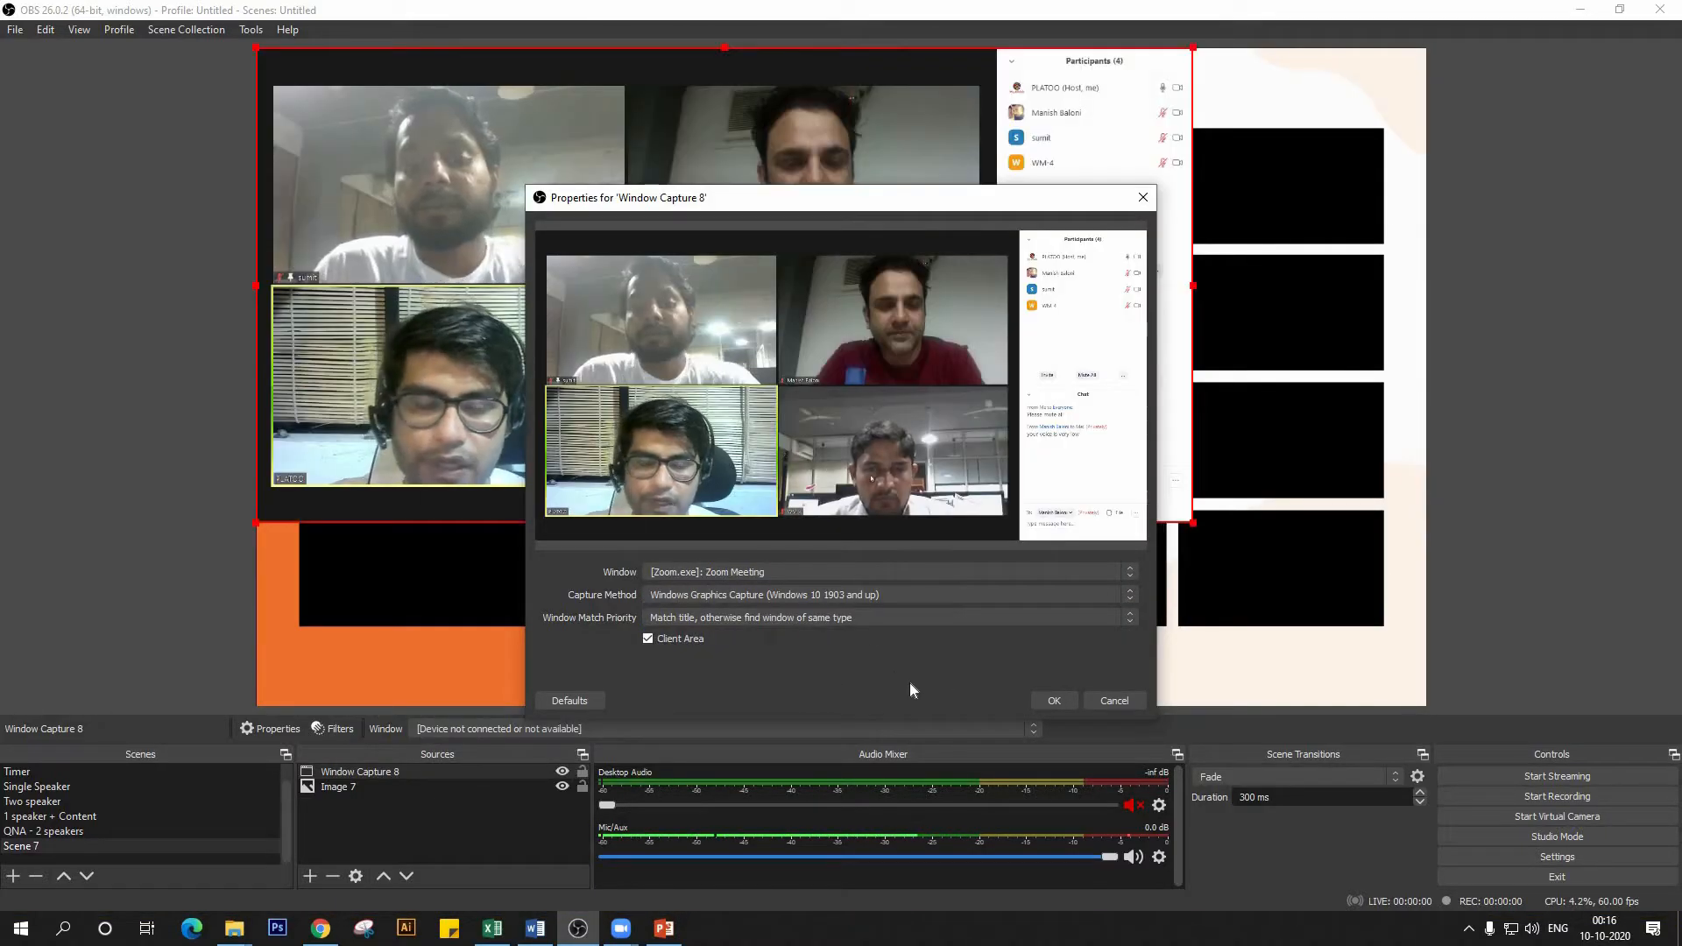
click(1054, 700)
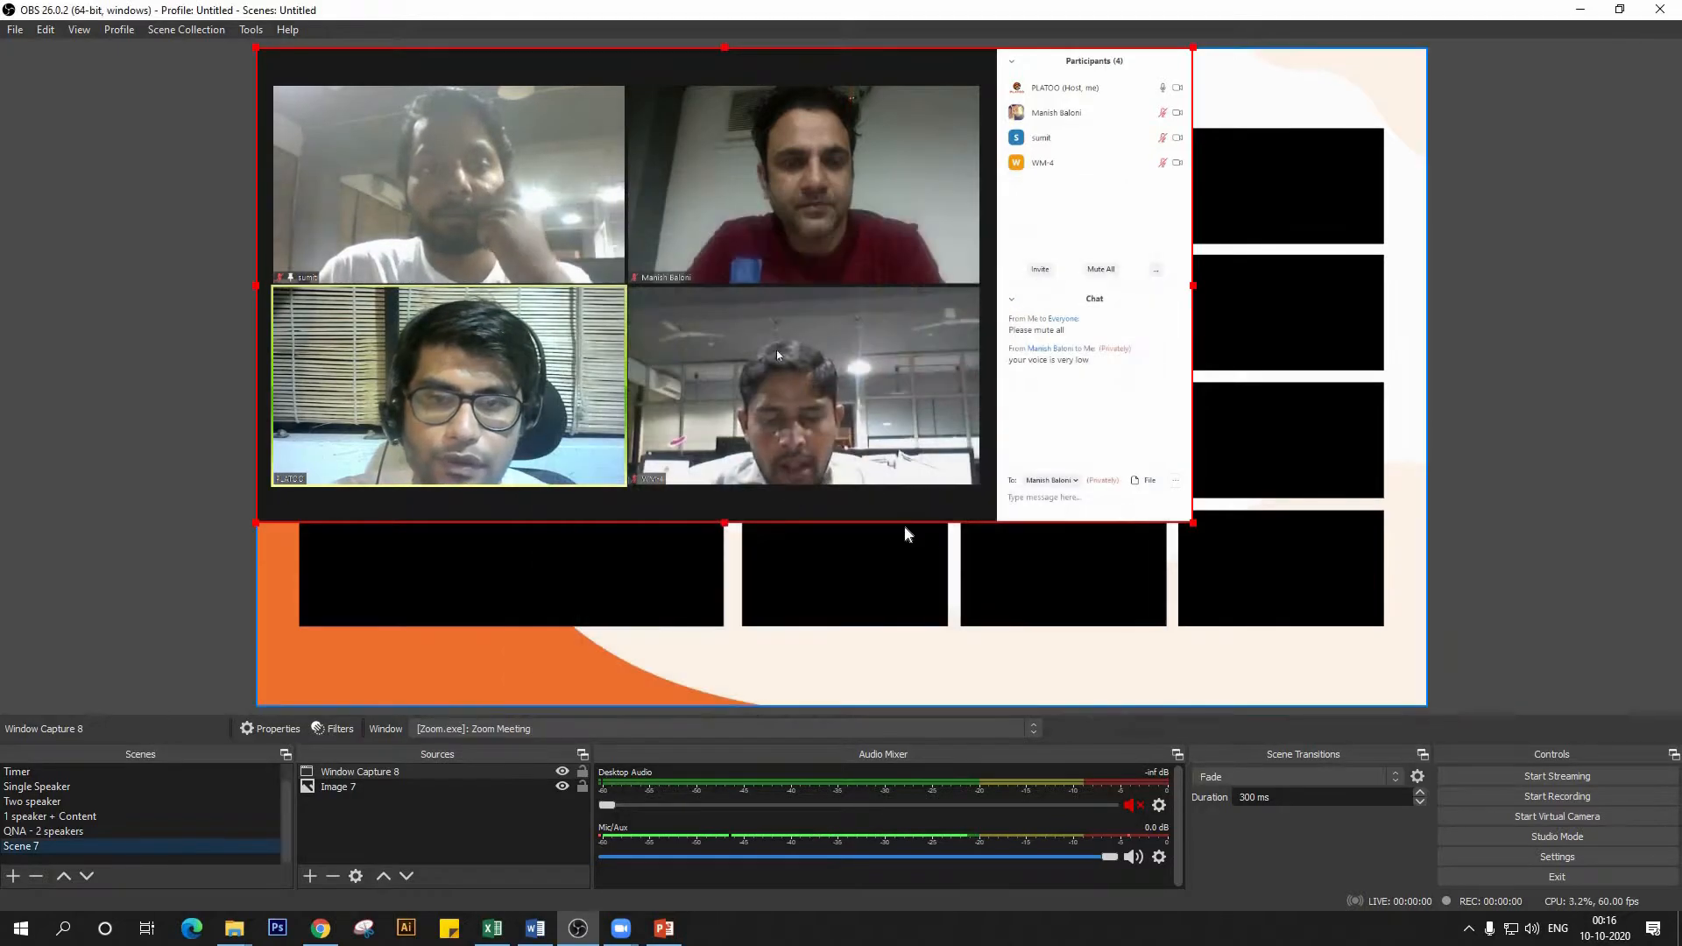
- Crop the Zoom capture to the lower-left participant's tile, then move it to the upper large black frame and enlarge it to cover the frame
drag(1188, 519, 629, 488)
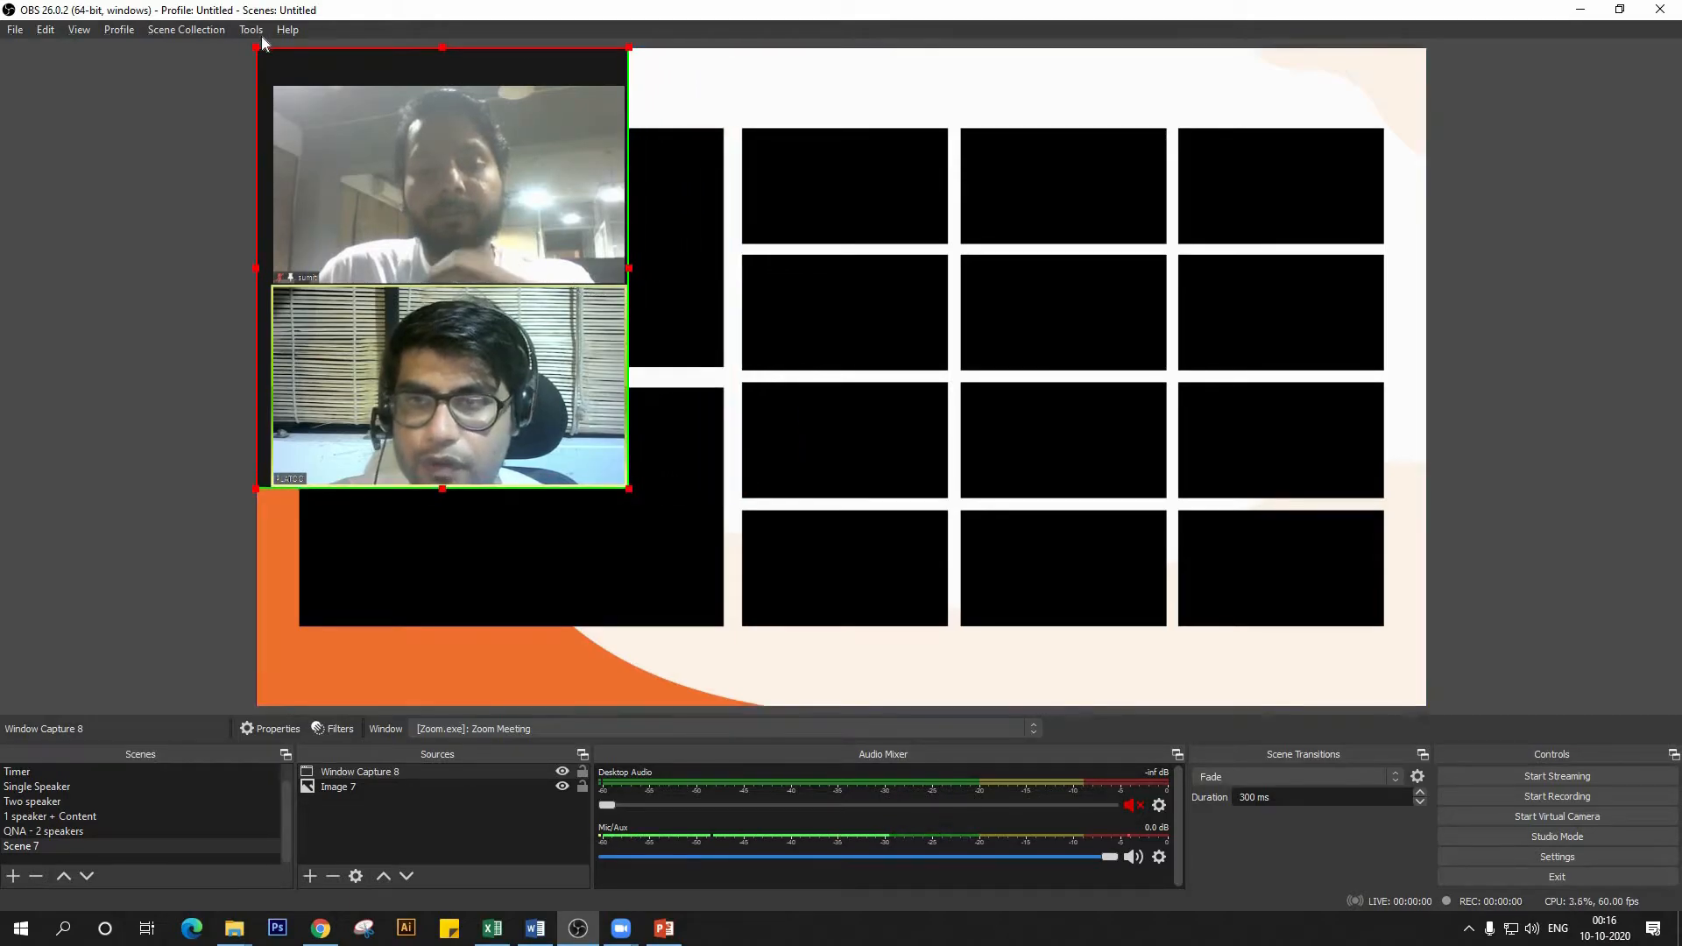
drag(256, 48, 269, 279)
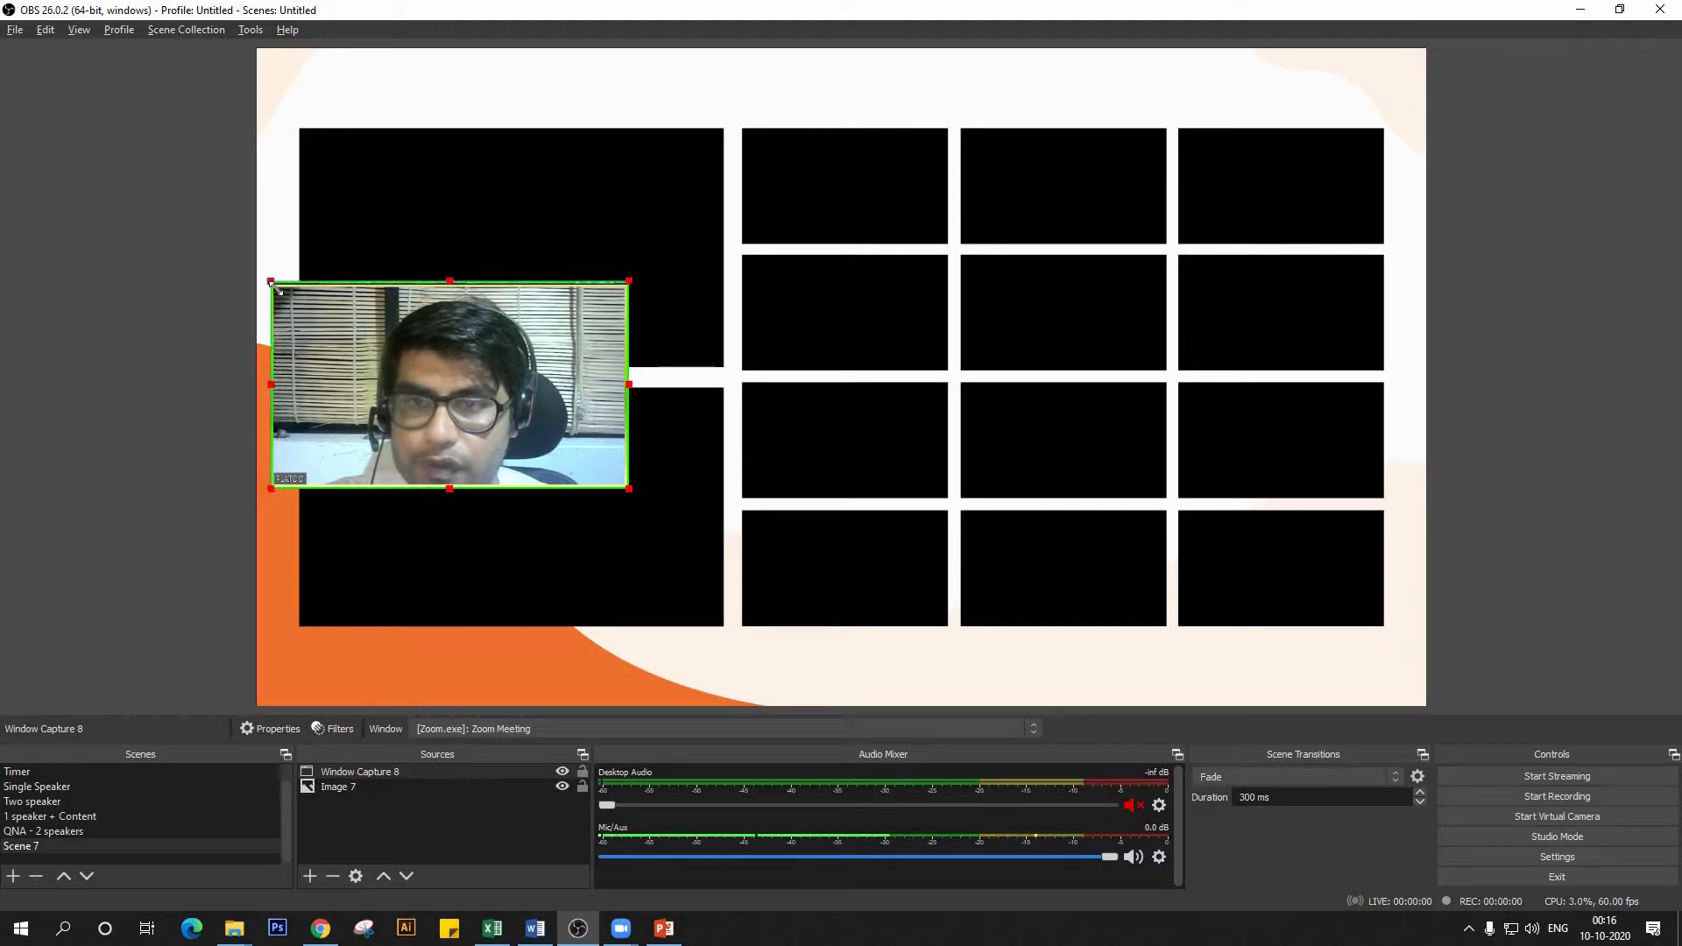
drag(377, 400, 401, 238)
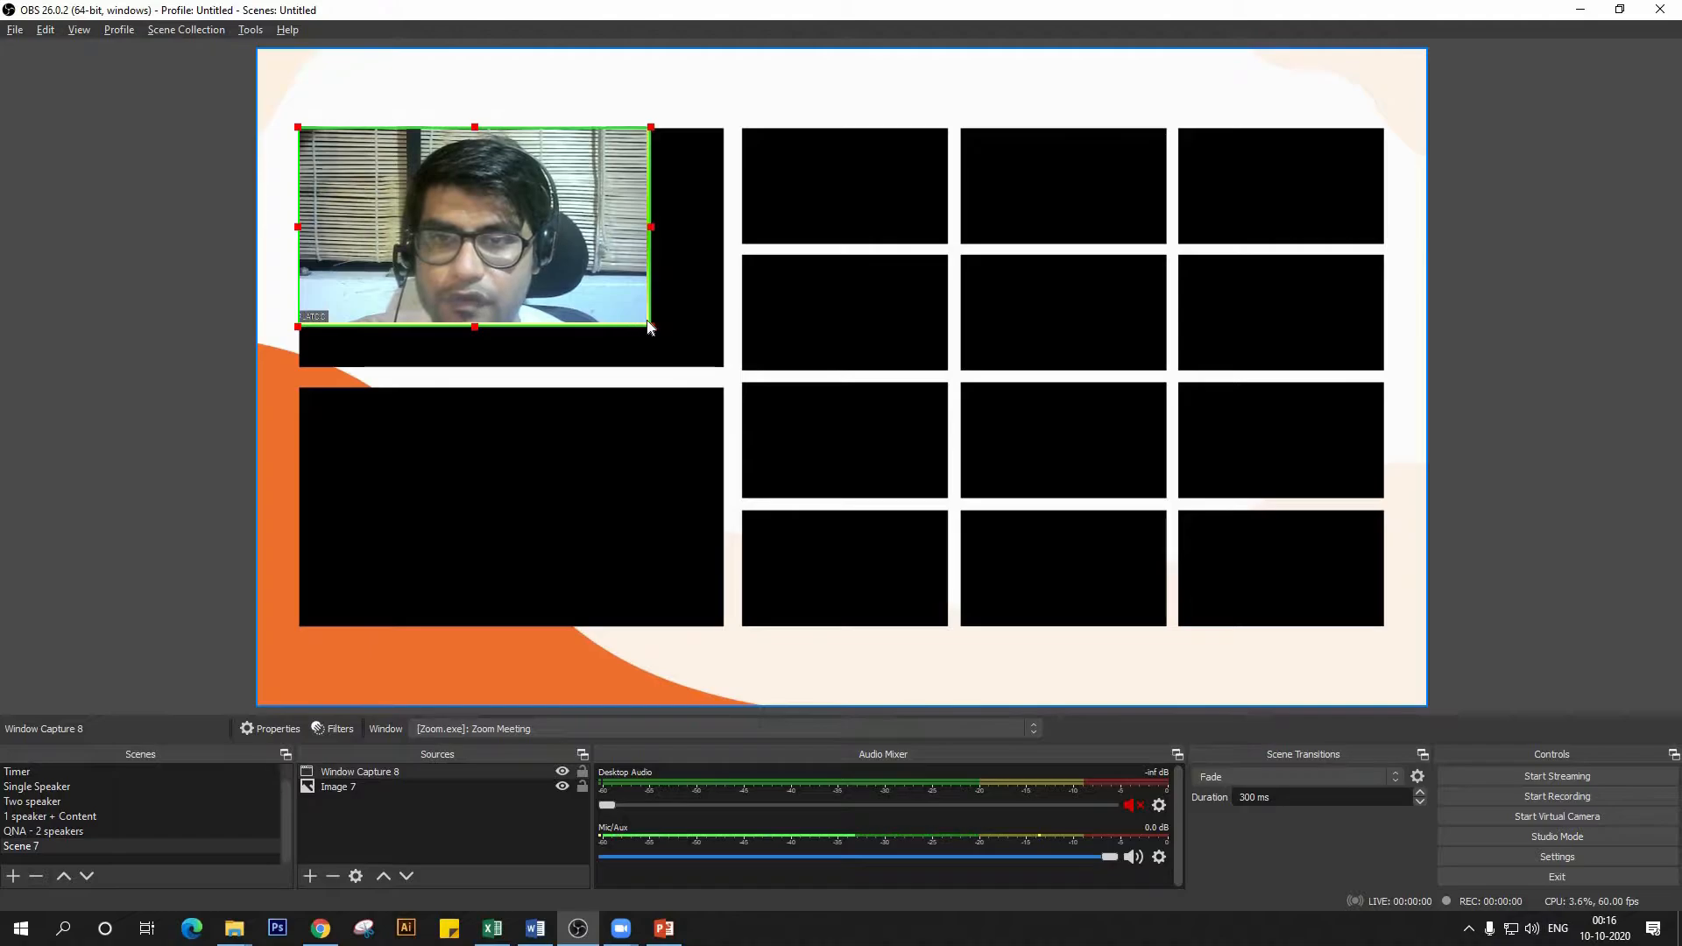
mouse_move(650, 324)
mouse_down()
mouse_move(679, 346)
mouse_move(656, 346)
mouse_up()
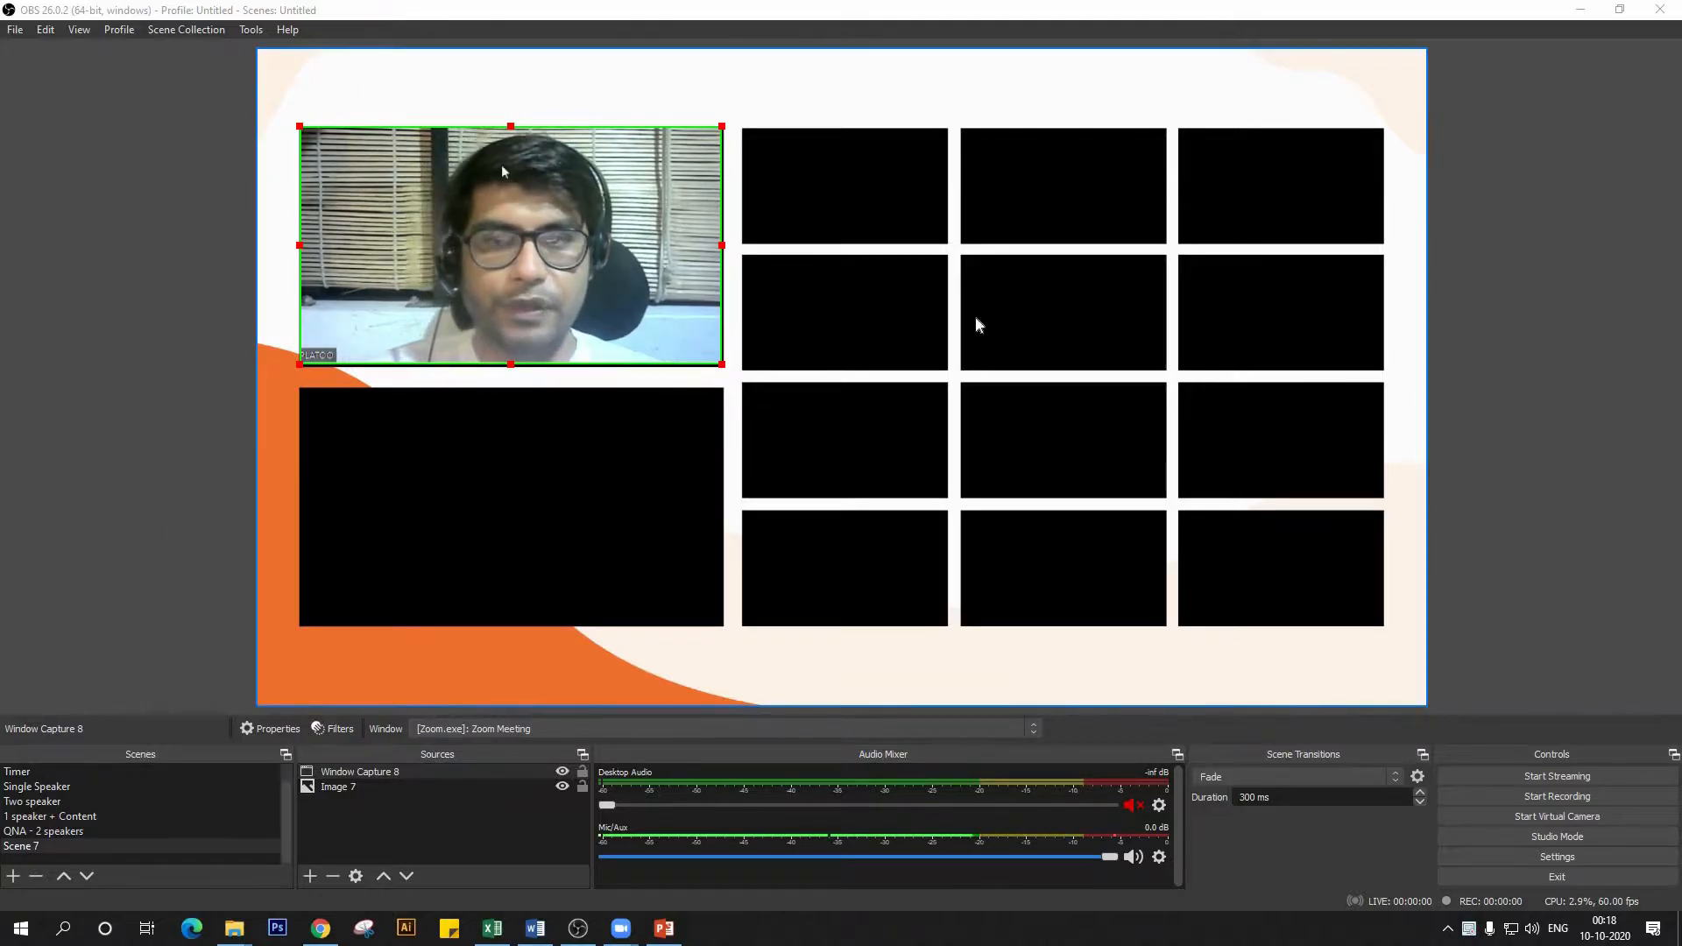
- Duplicate the cropped Zoom capture as a separate source and move the copy over the grid of small black frames
right_click(570, 292)
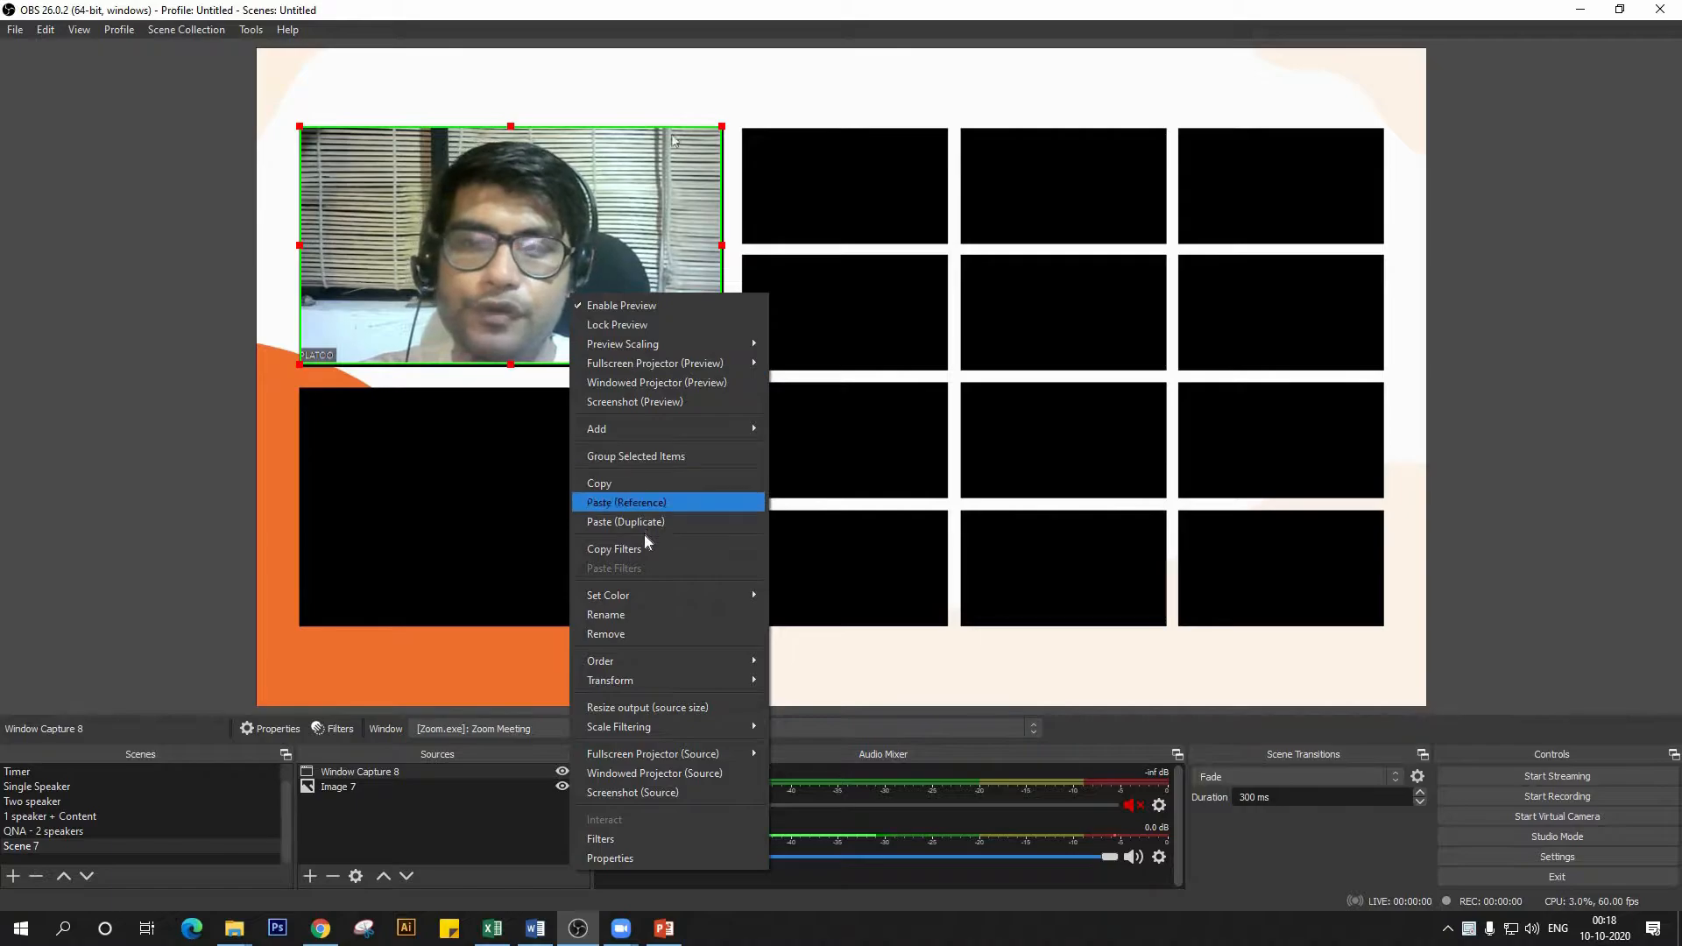
mouse_move(646, 594)
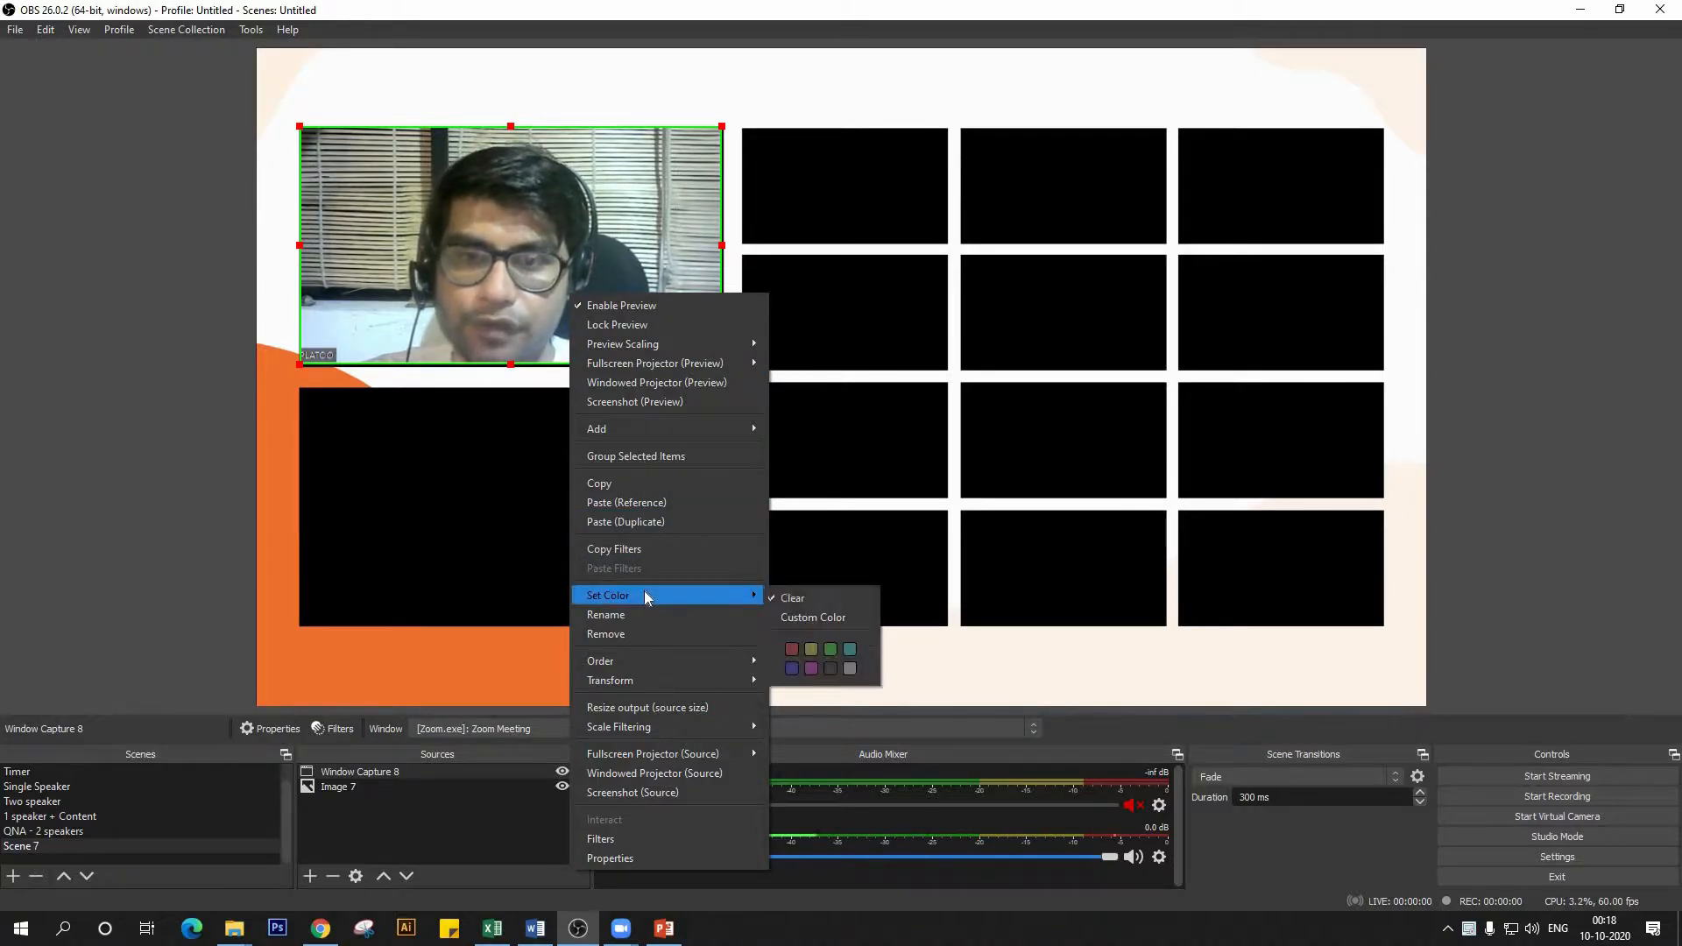
click(616, 482)
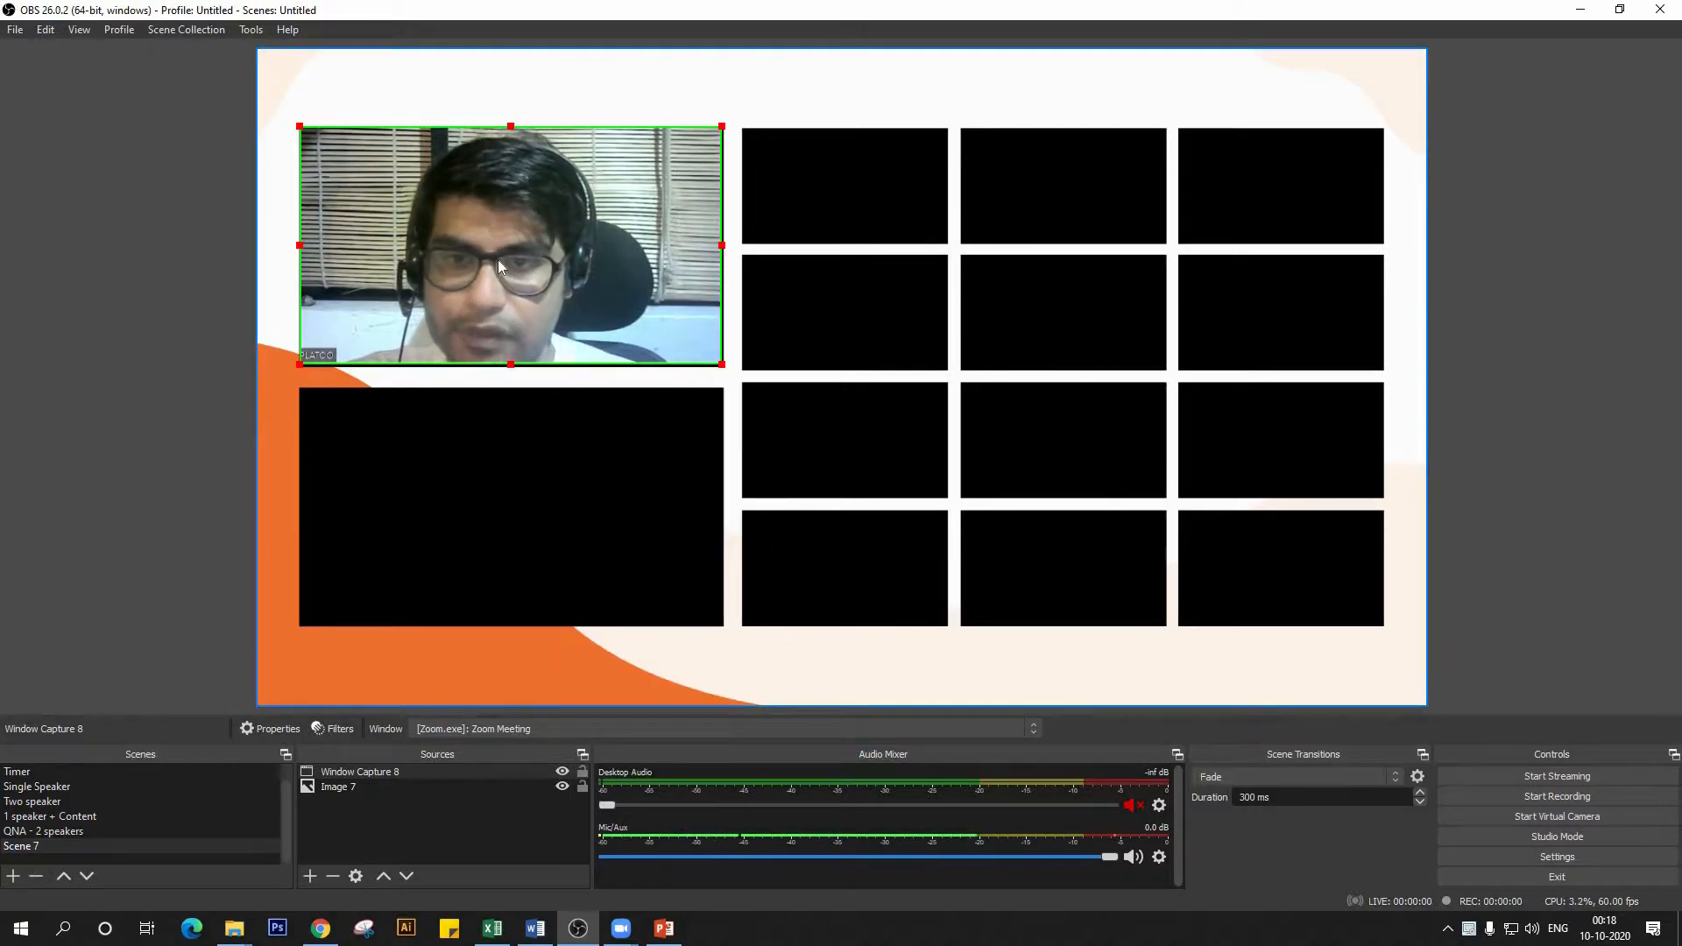
right_click(520, 479)
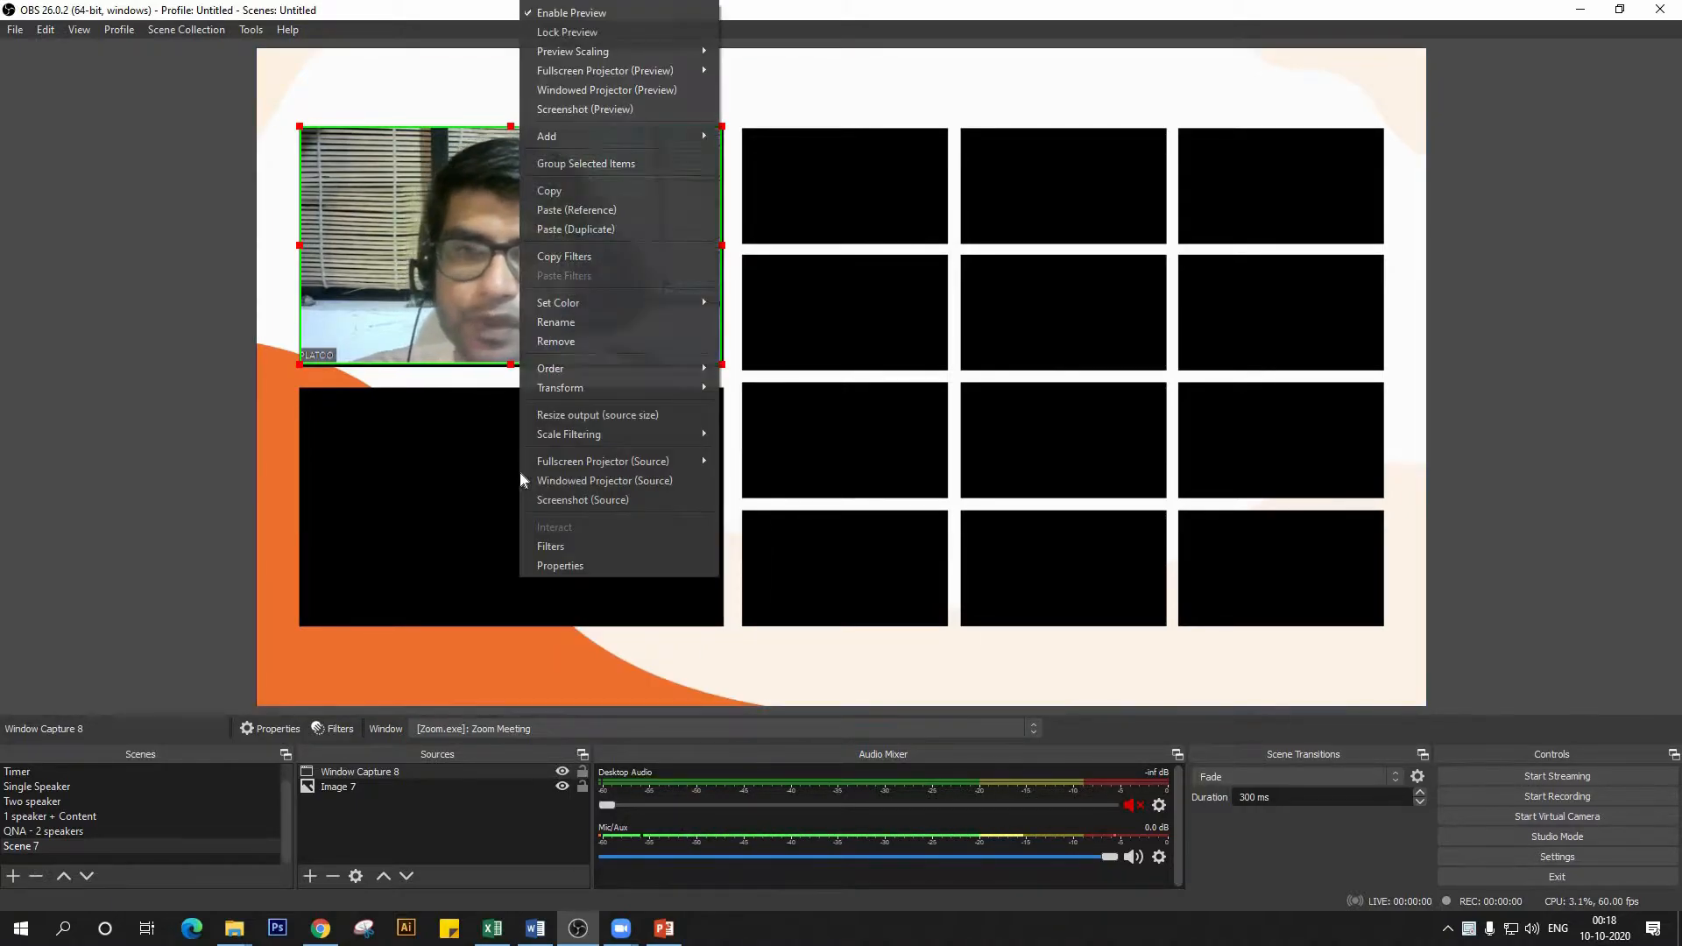
click(613, 229)
drag(627, 337, 1081, 302)
drag(1185, 429, 1194, 471)
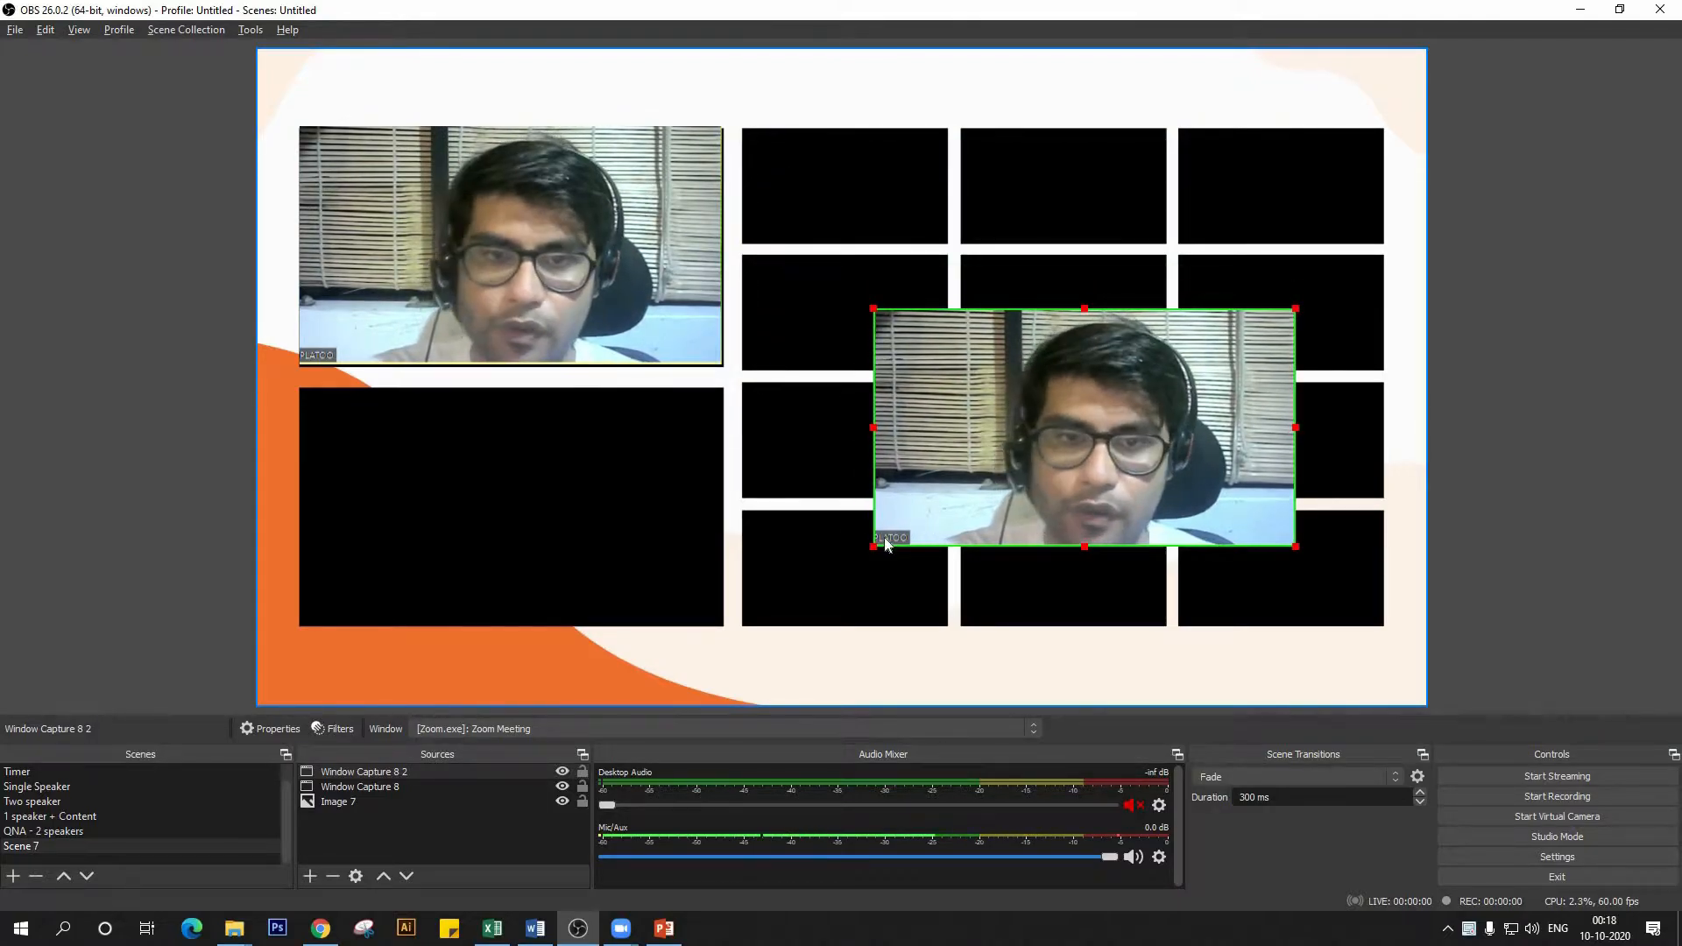
- Extend the duplicate's crop to uncover the neighbouring tiles, then crop it to the upper-left participant's tile
drag(876, 545, 788, 587)
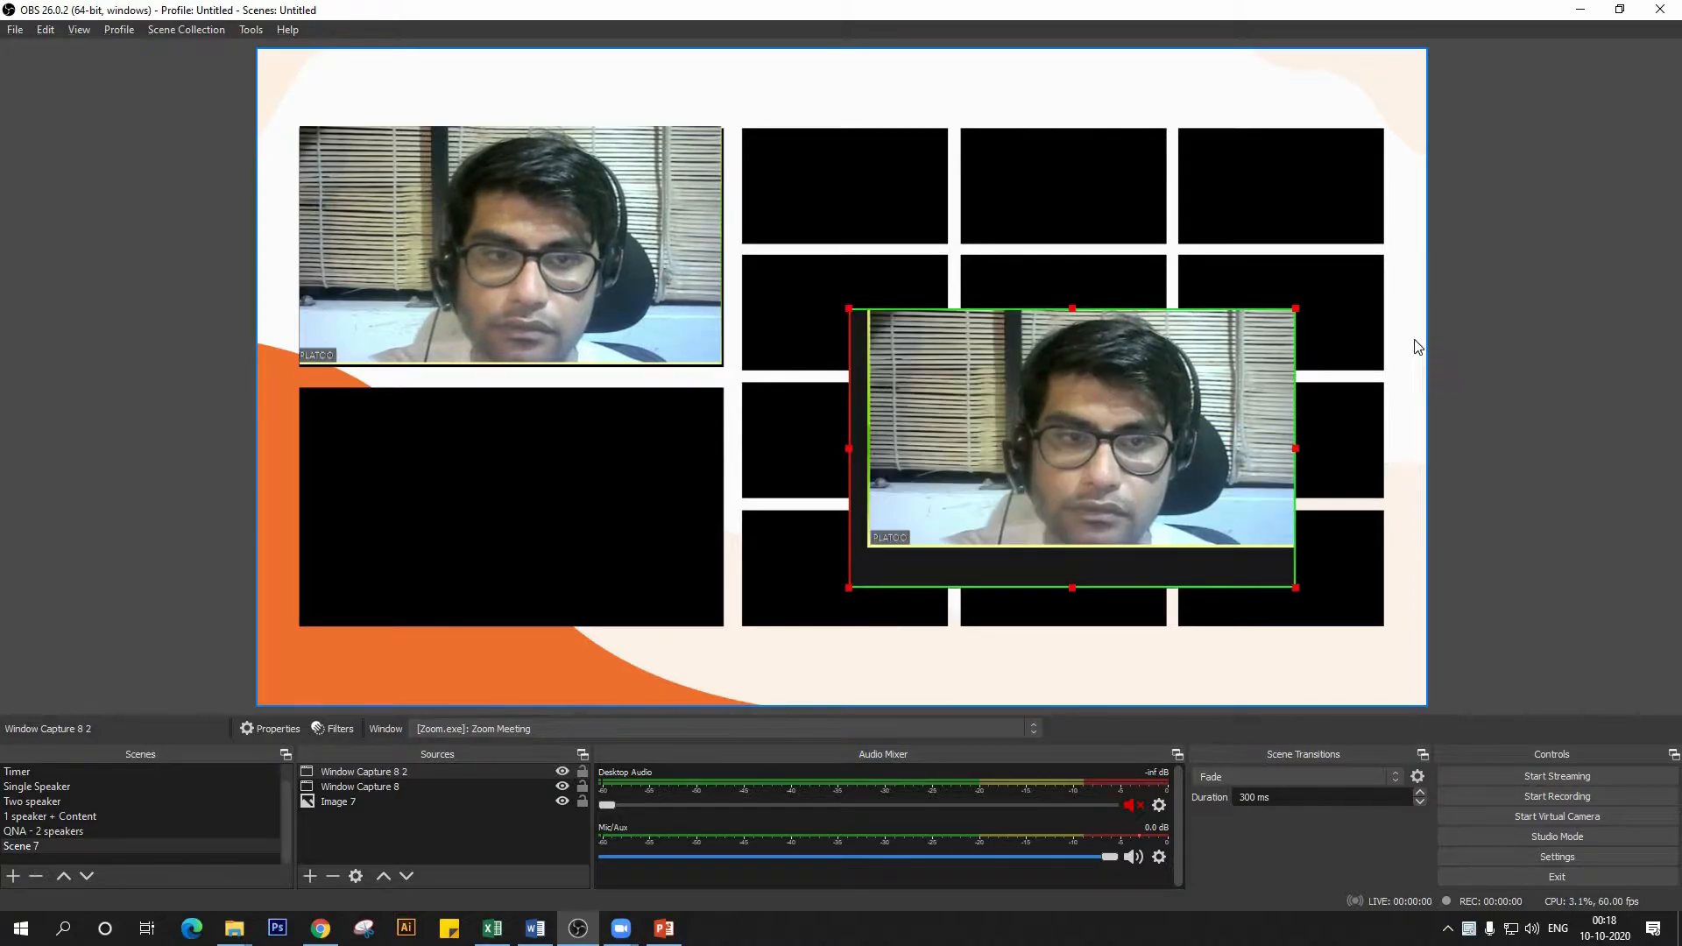
drag(1295, 308, 1528, 166)
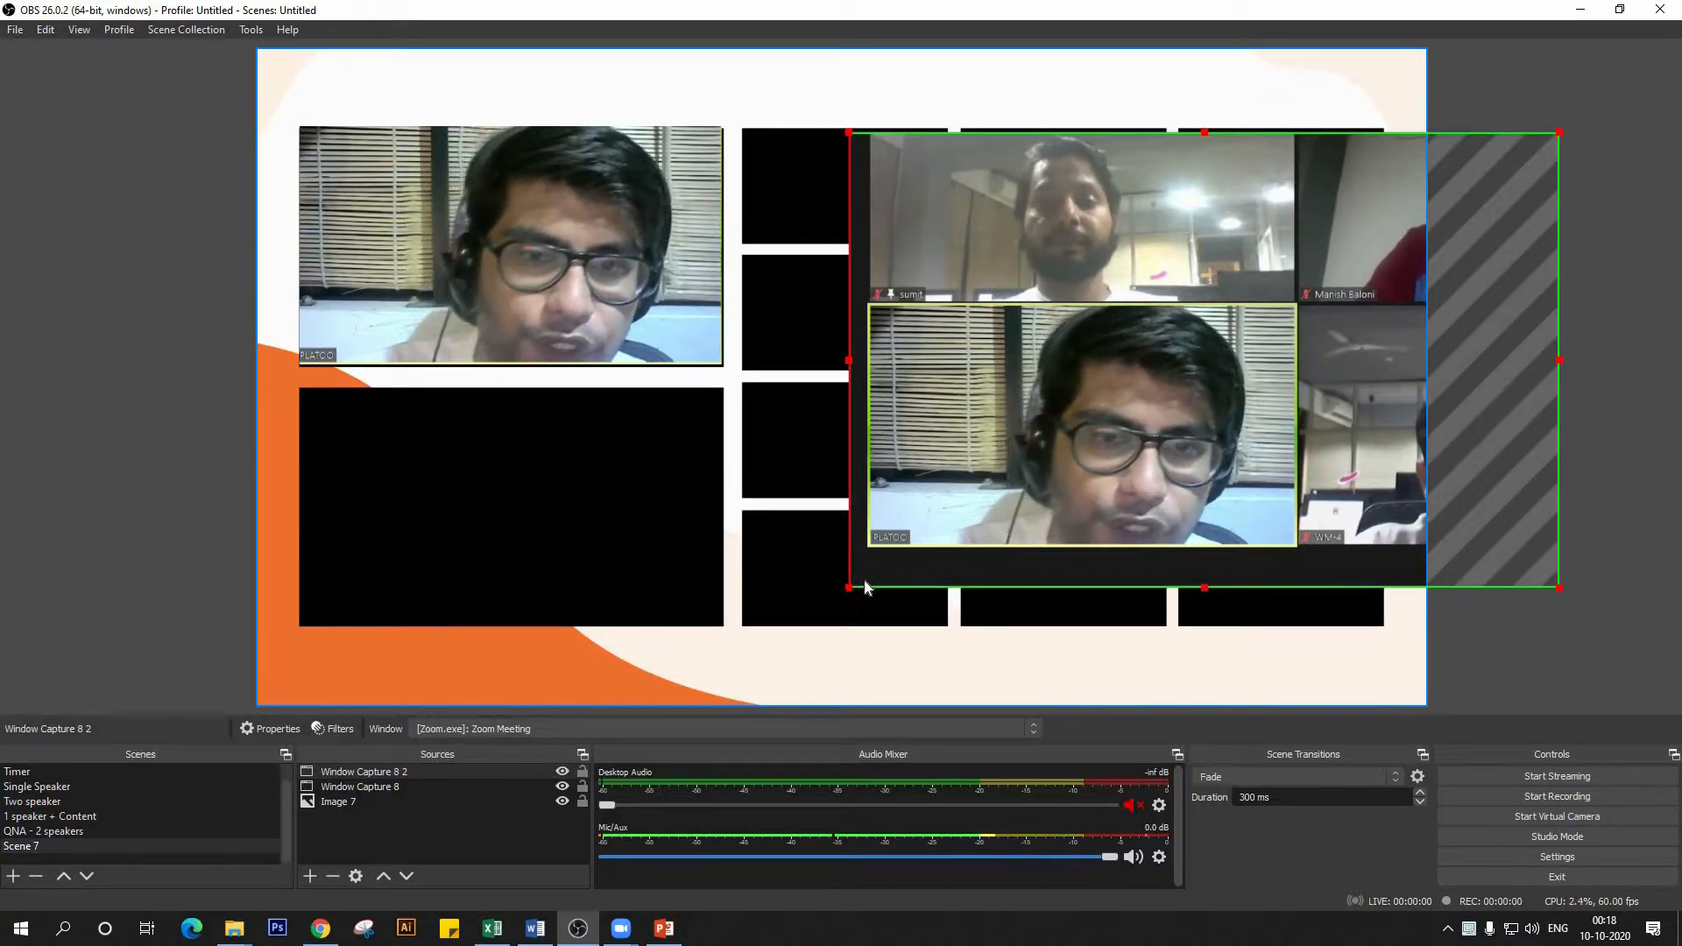
drag(848, 588, 883, 298)
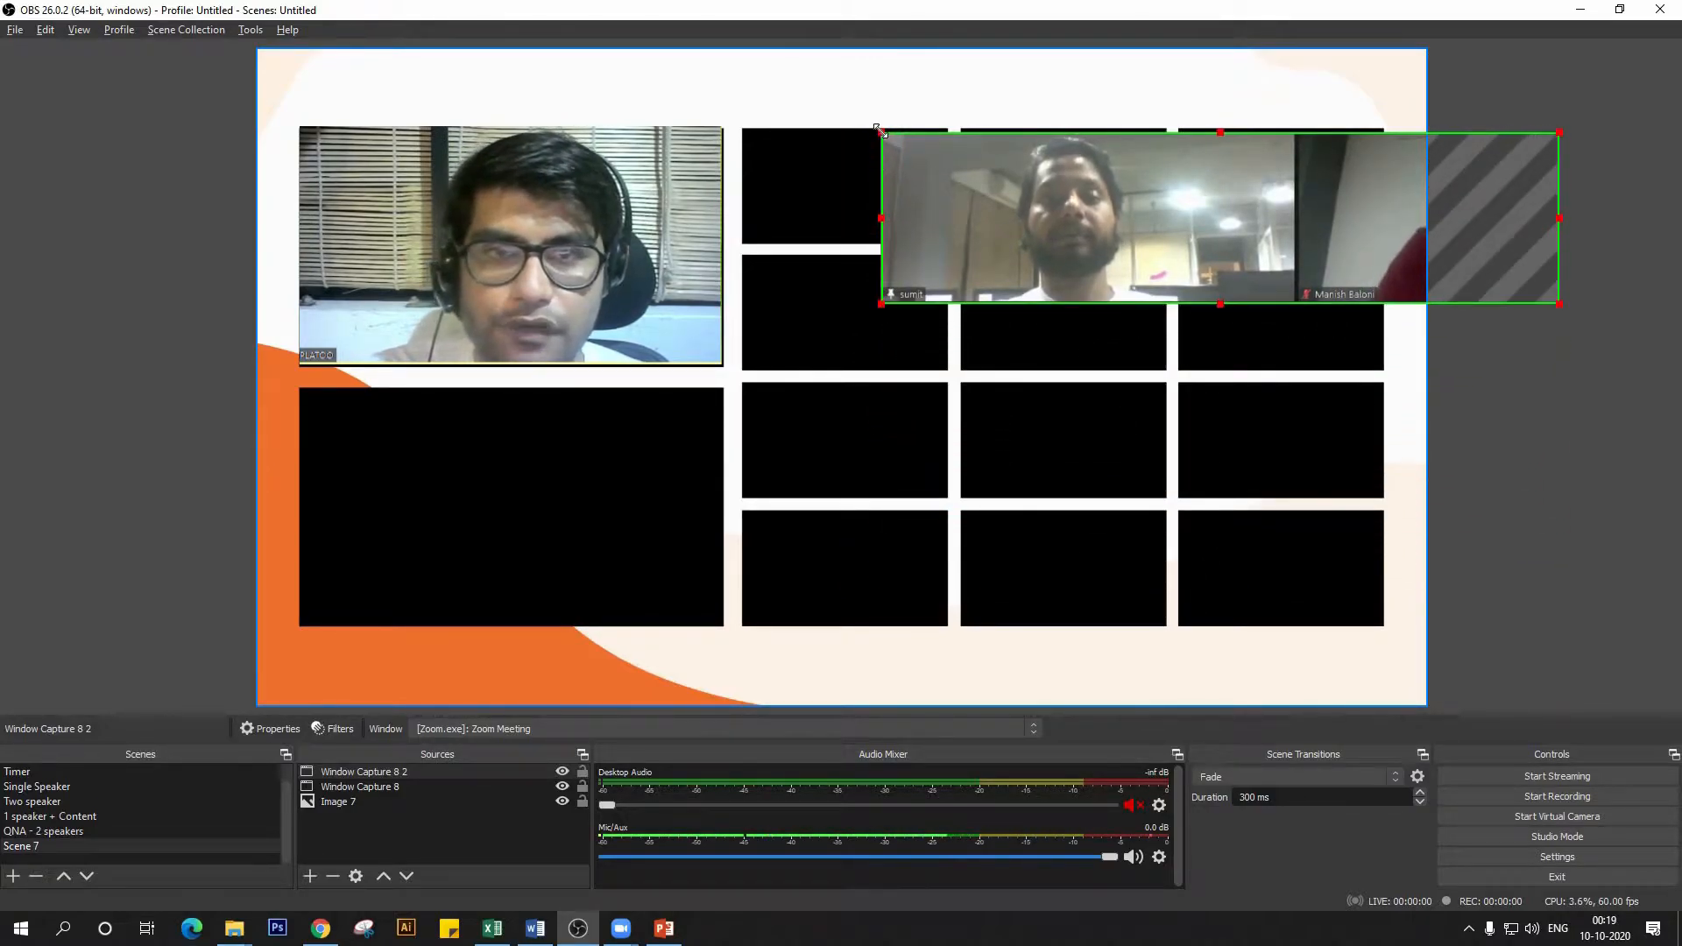
mouse_move(847, 73)
mouse_down()
mouse_move(852, 53)
mouse_move(866, 60)
mouse_up()
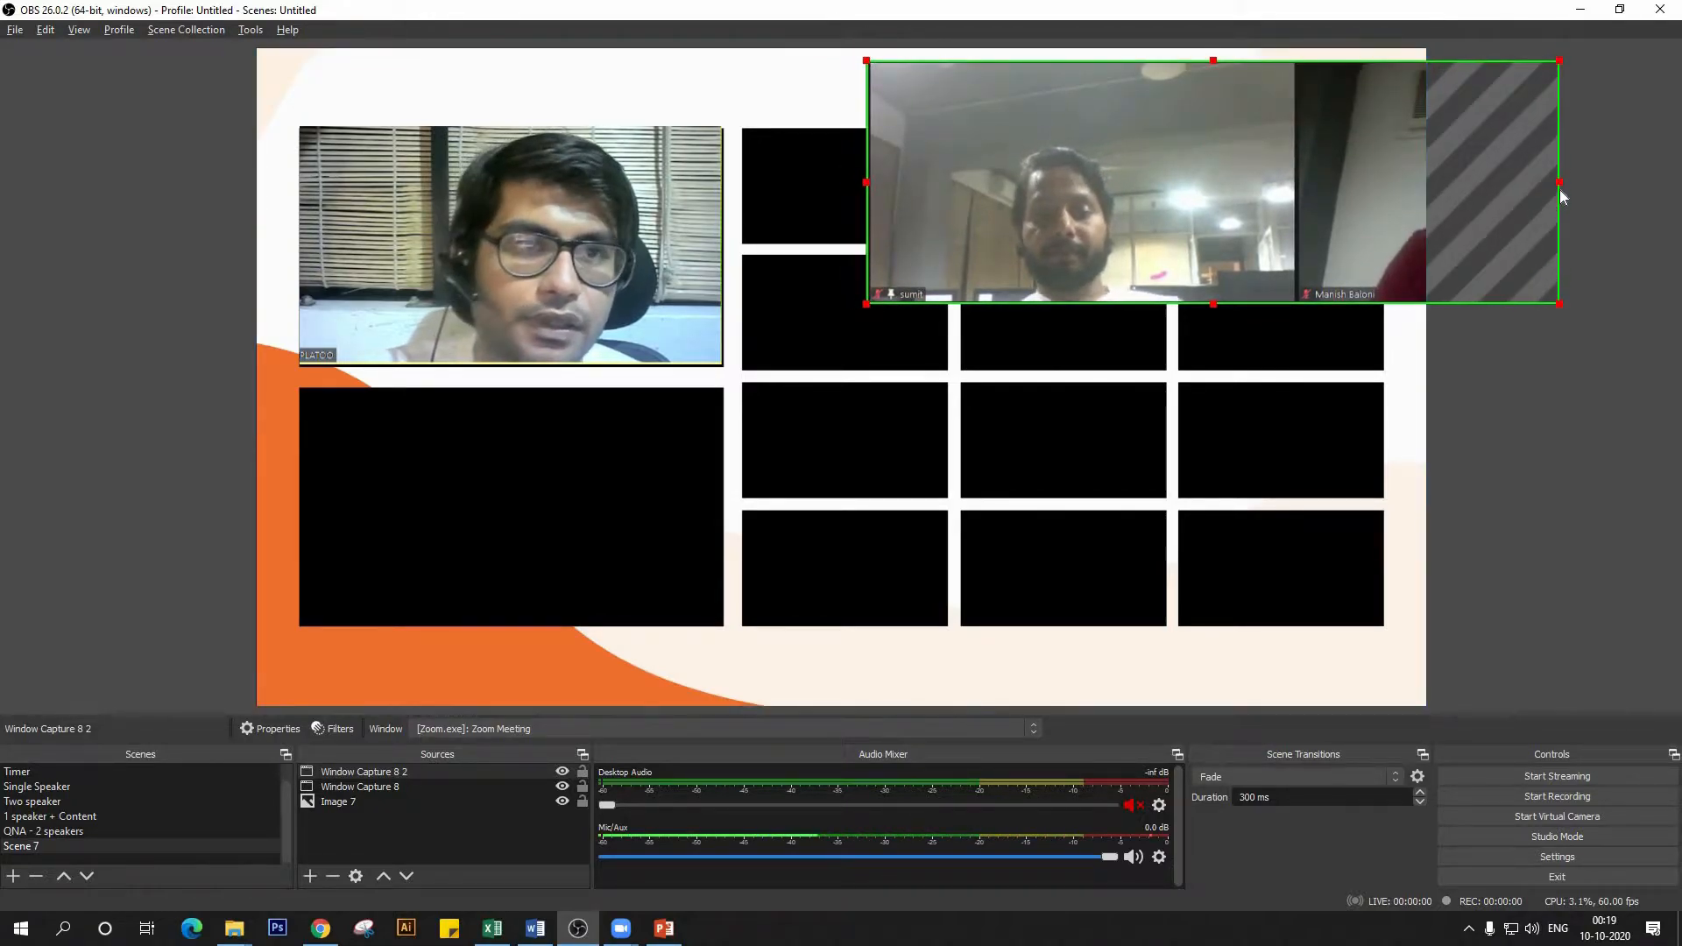
drag(1547, 183, 1299, 183)
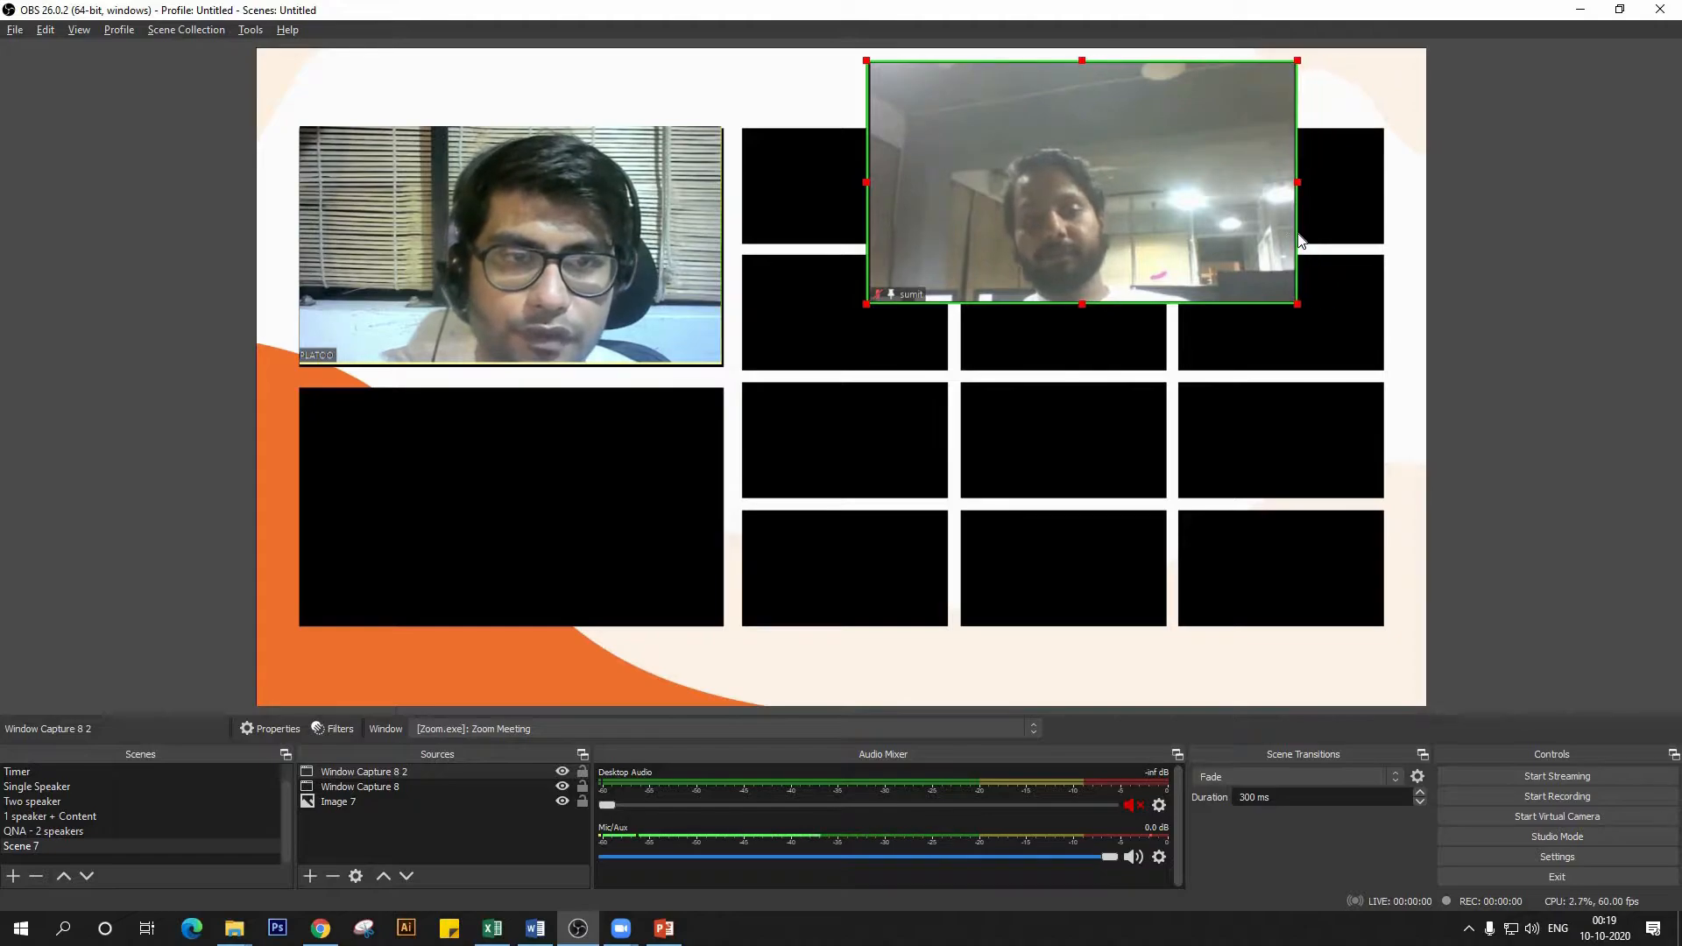
- Shrink the overlapping Zoom window capture and fit it into the first cell of the grid's top row
click(1301, 241)
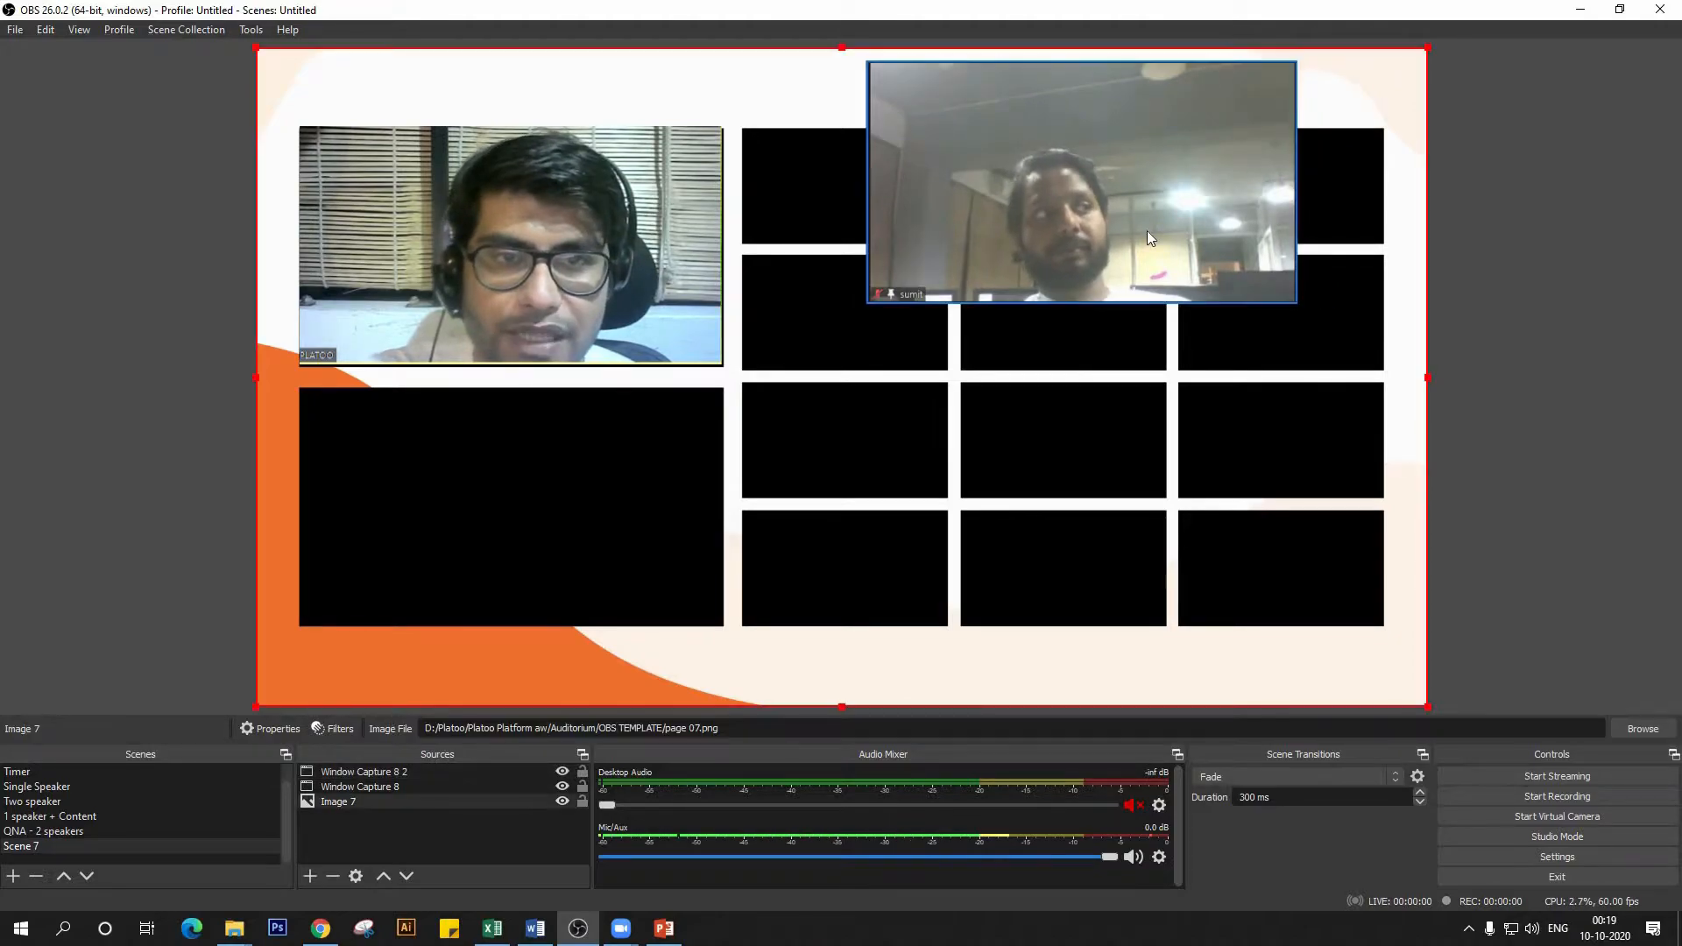
click(1289, 303)
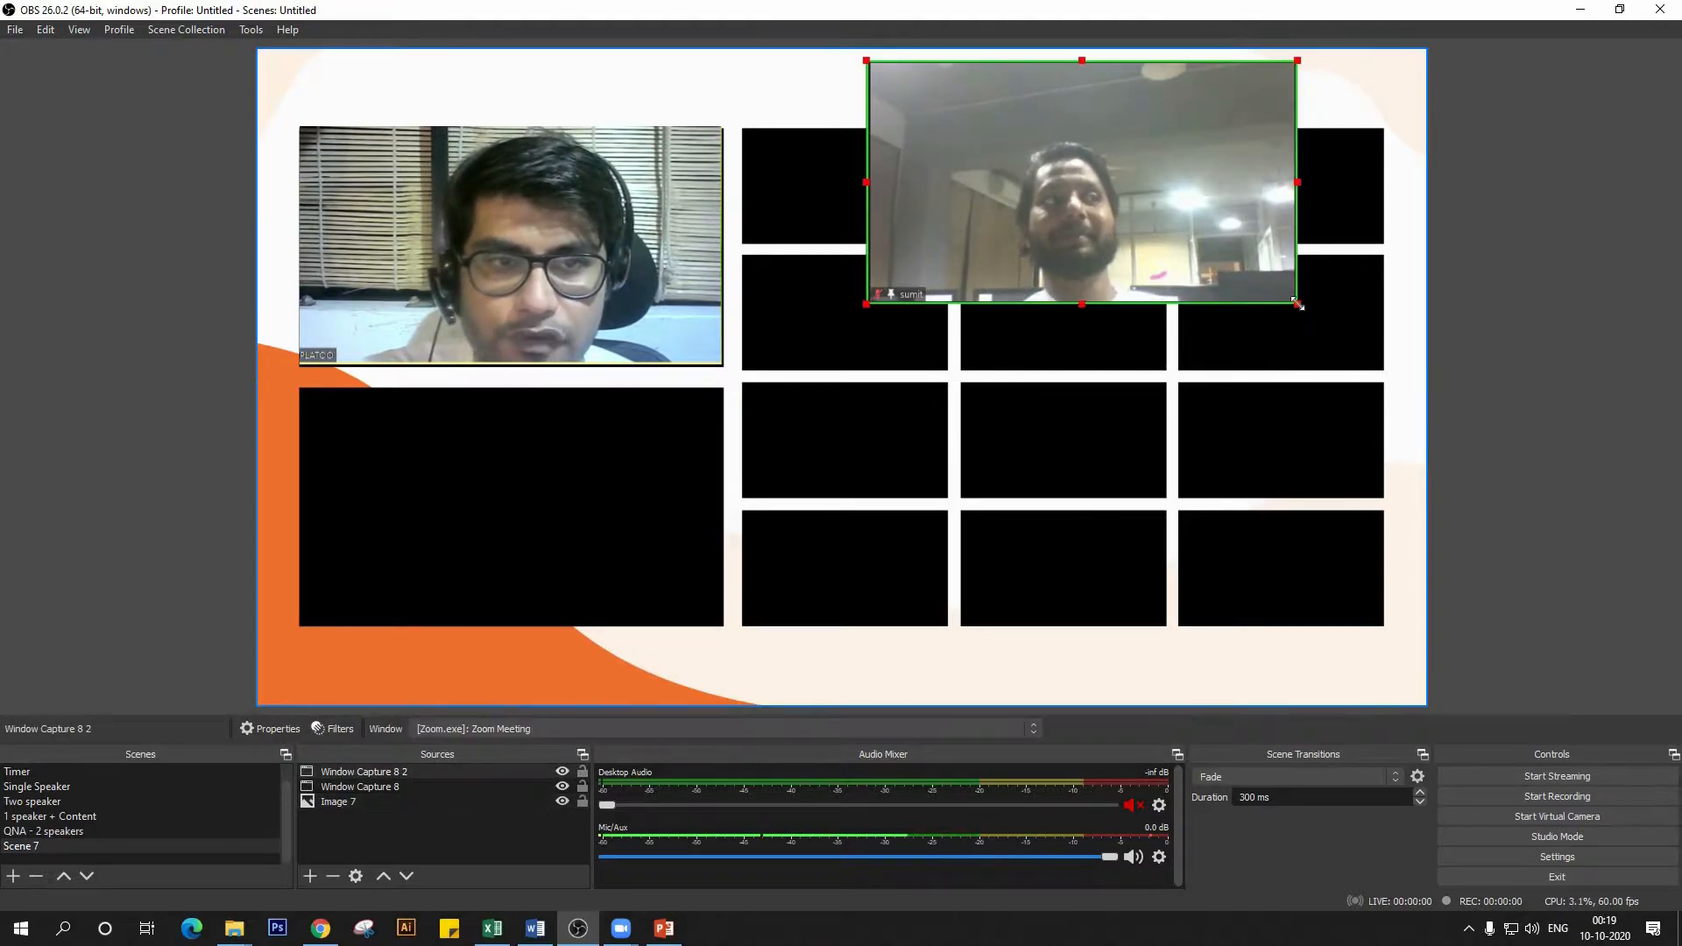
drag(1274, 296, 1158, 265)
drag(1090, 207, 911, 248)
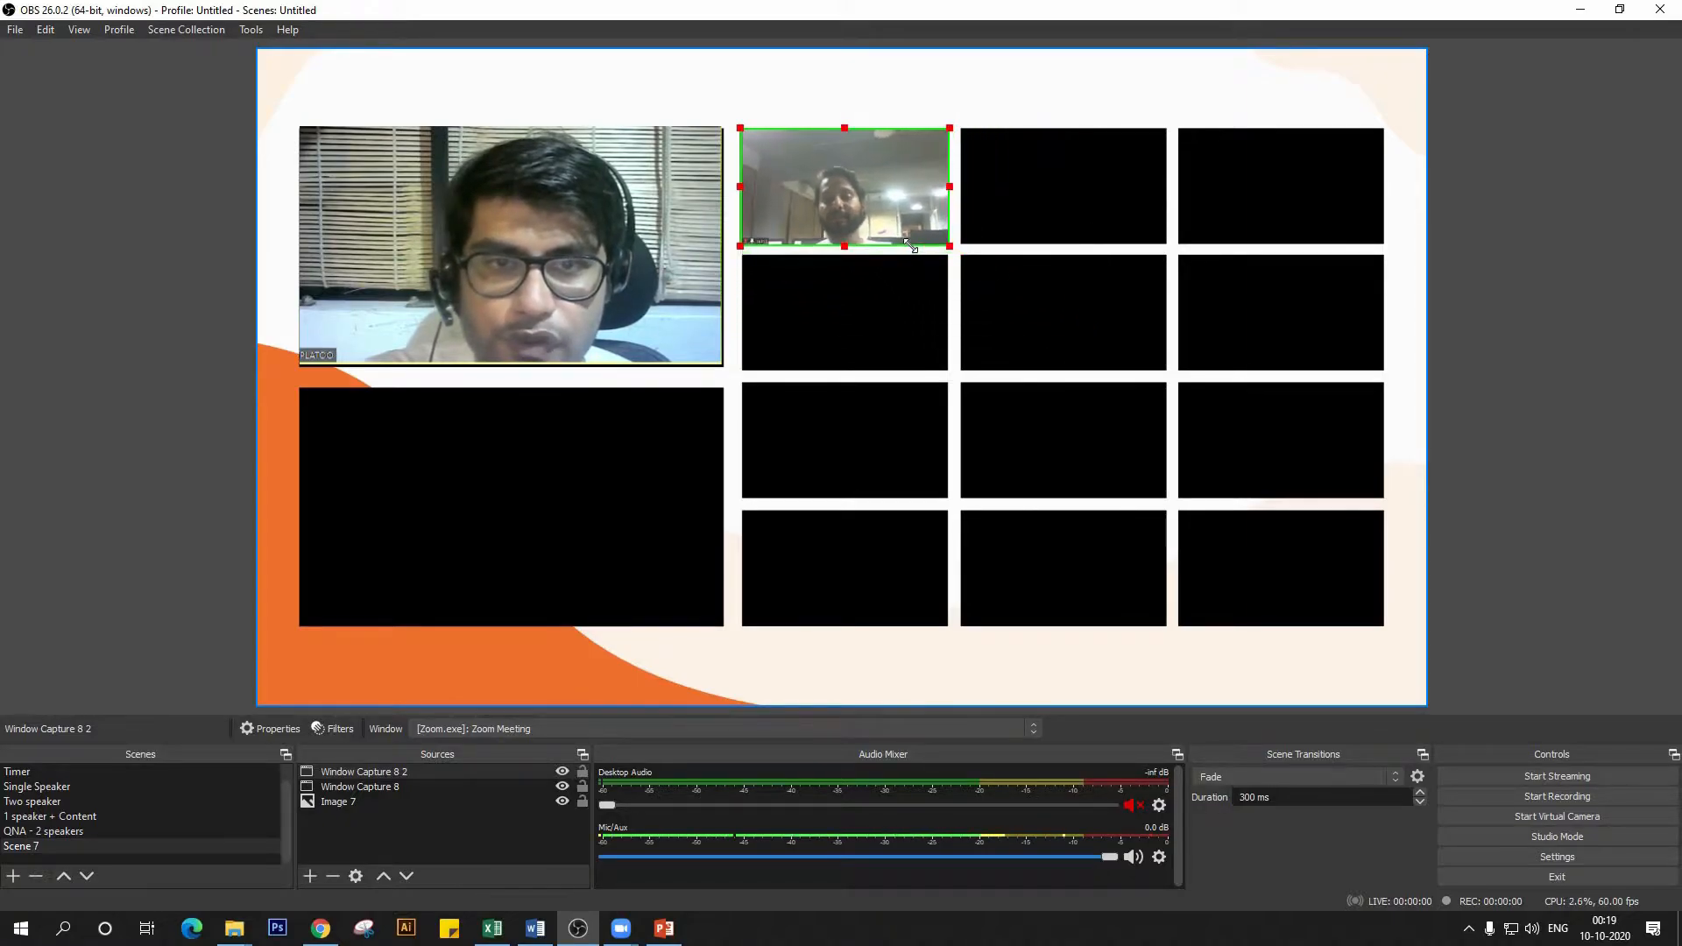
- Copy the small window capture, paste it as a duplicate, and place it in the last cell of the grid's bottom row
right_click(883, 226)
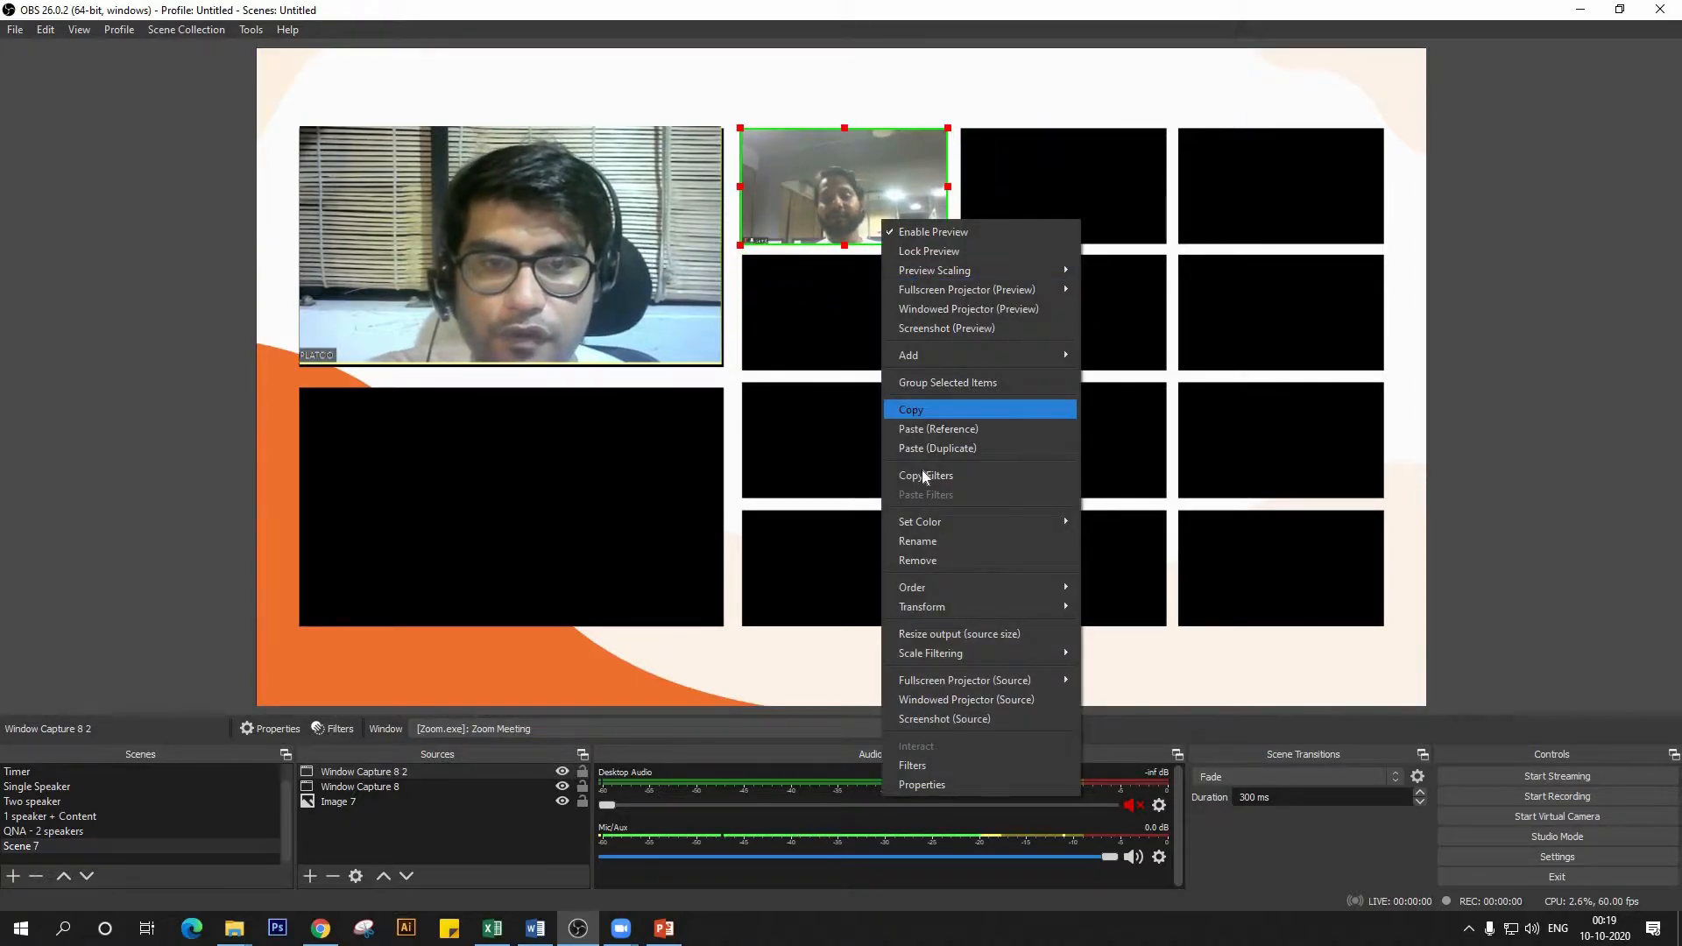
click(912, 412)
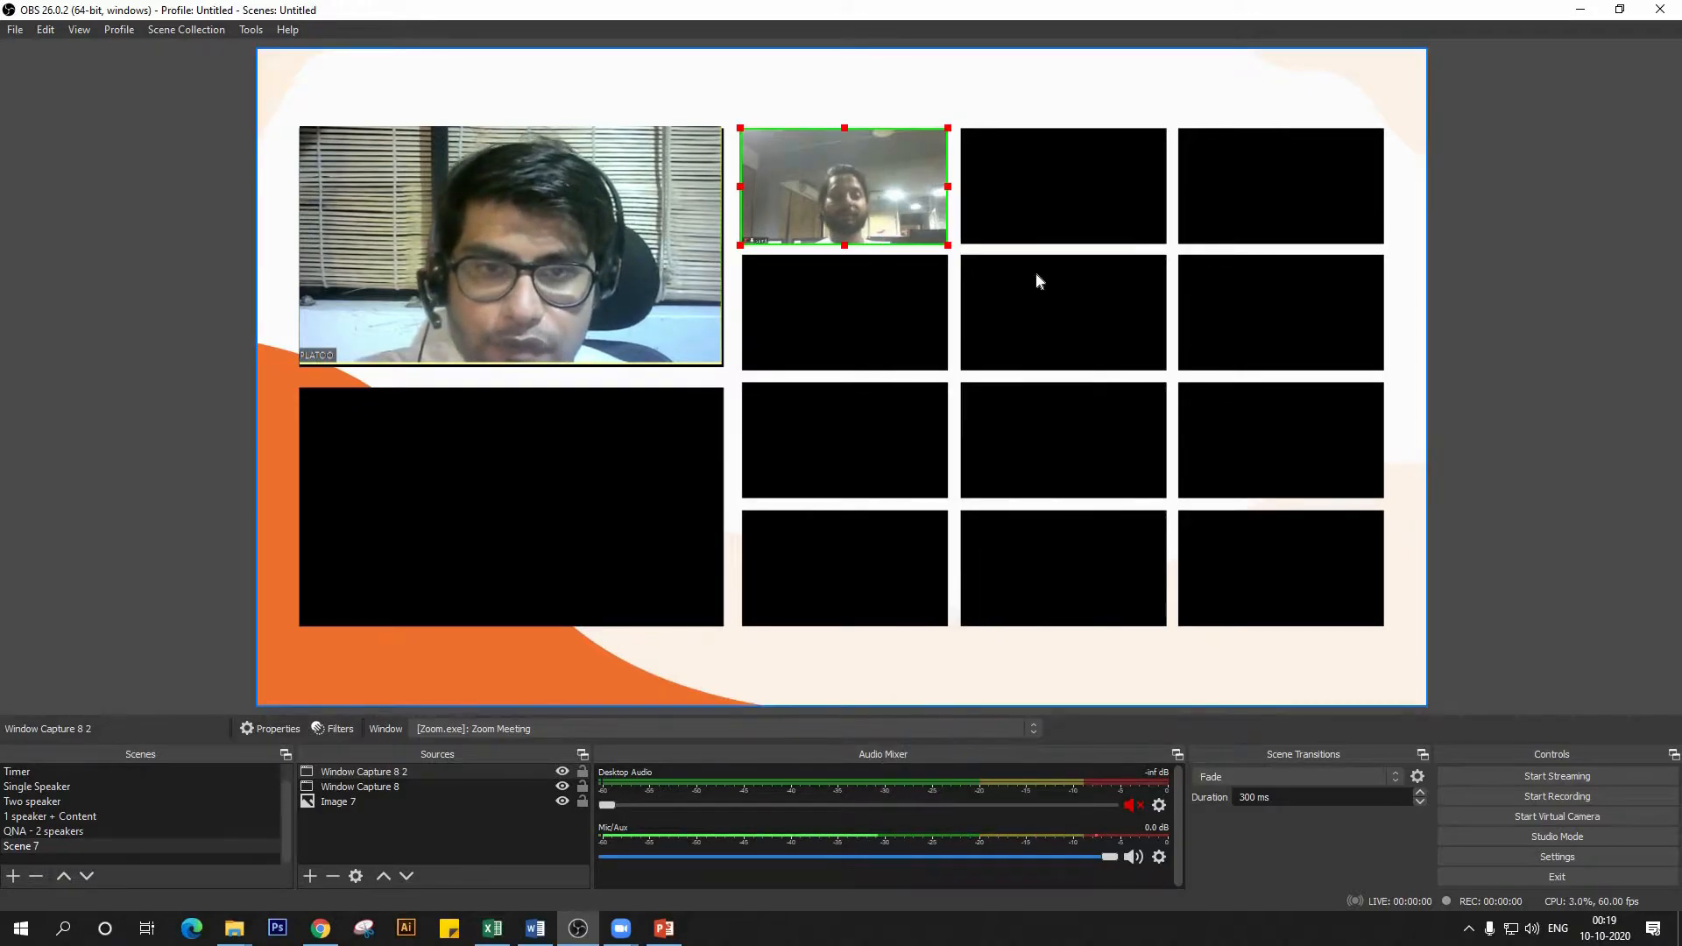
right_click(883, 209)
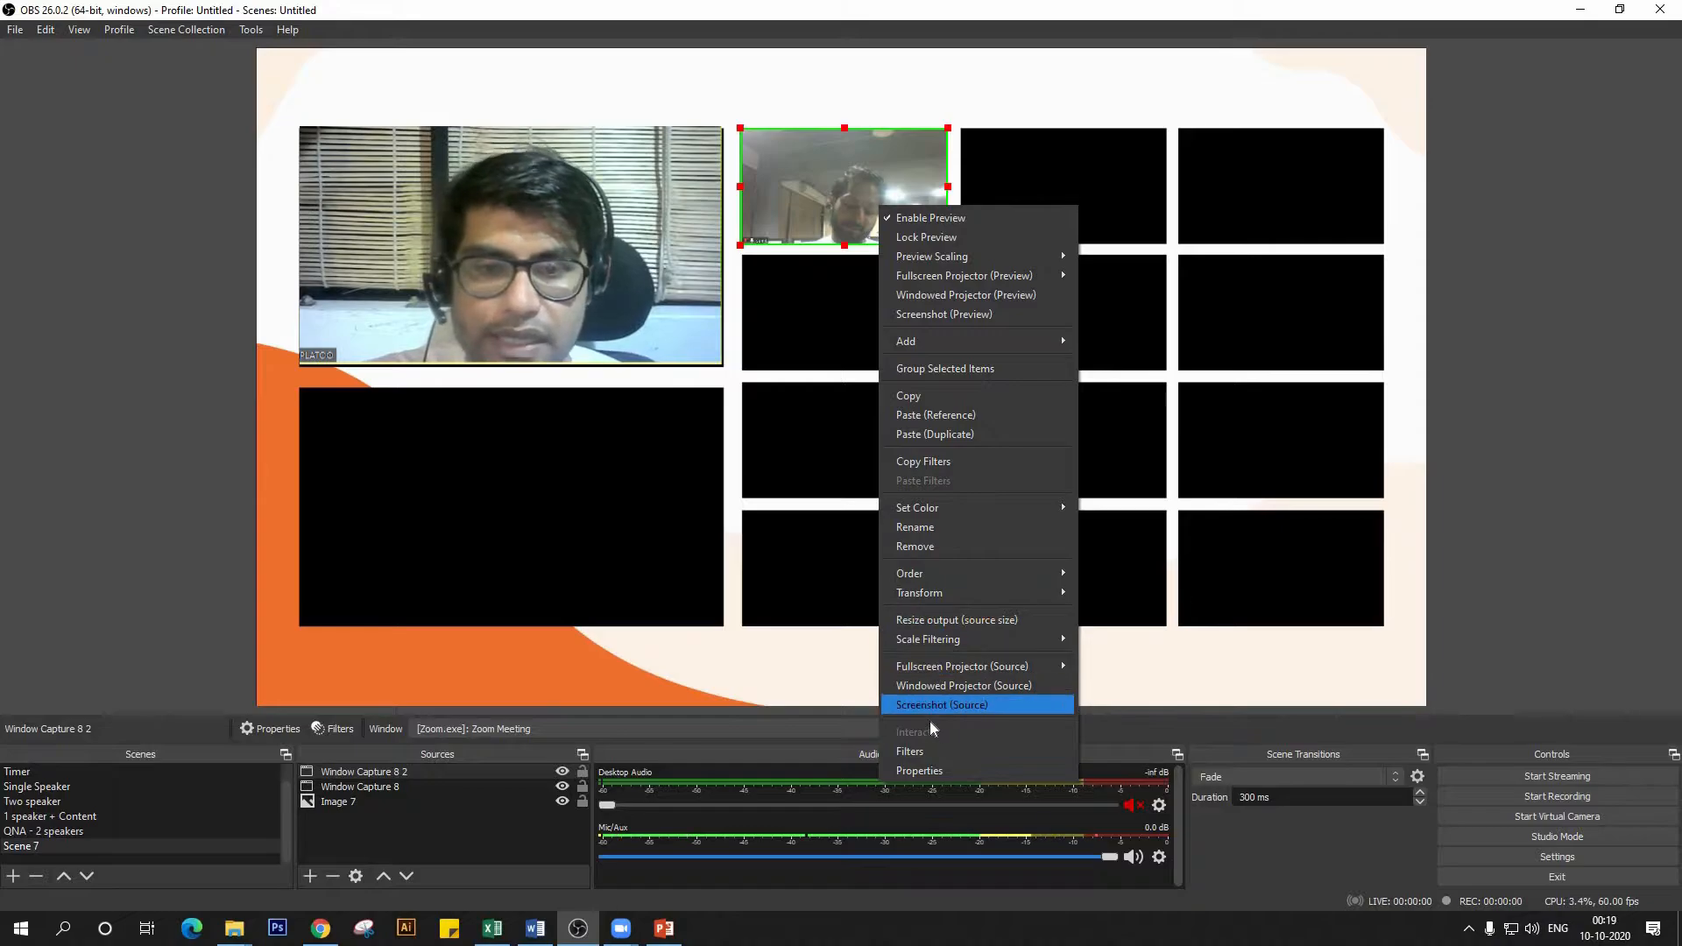
click(963, 435)
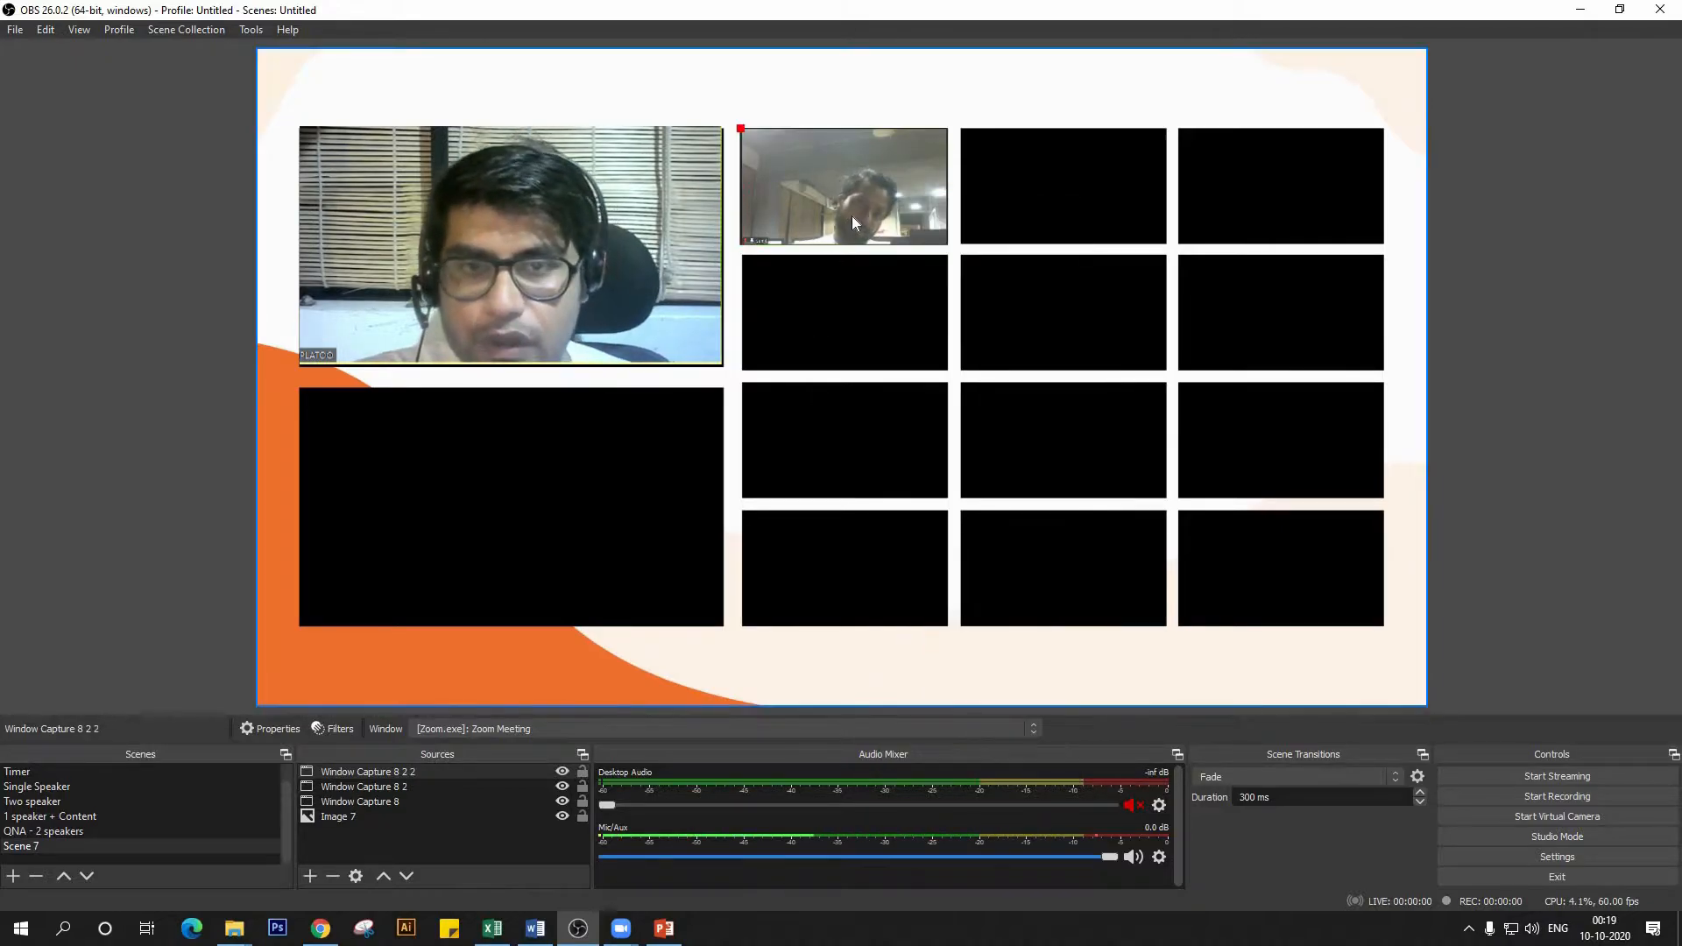
drag(929, 237, 1293, 597)
- Paste another duplicate of the small capture and place it in the last cell of the grid's second row
right_click(1292, 597)
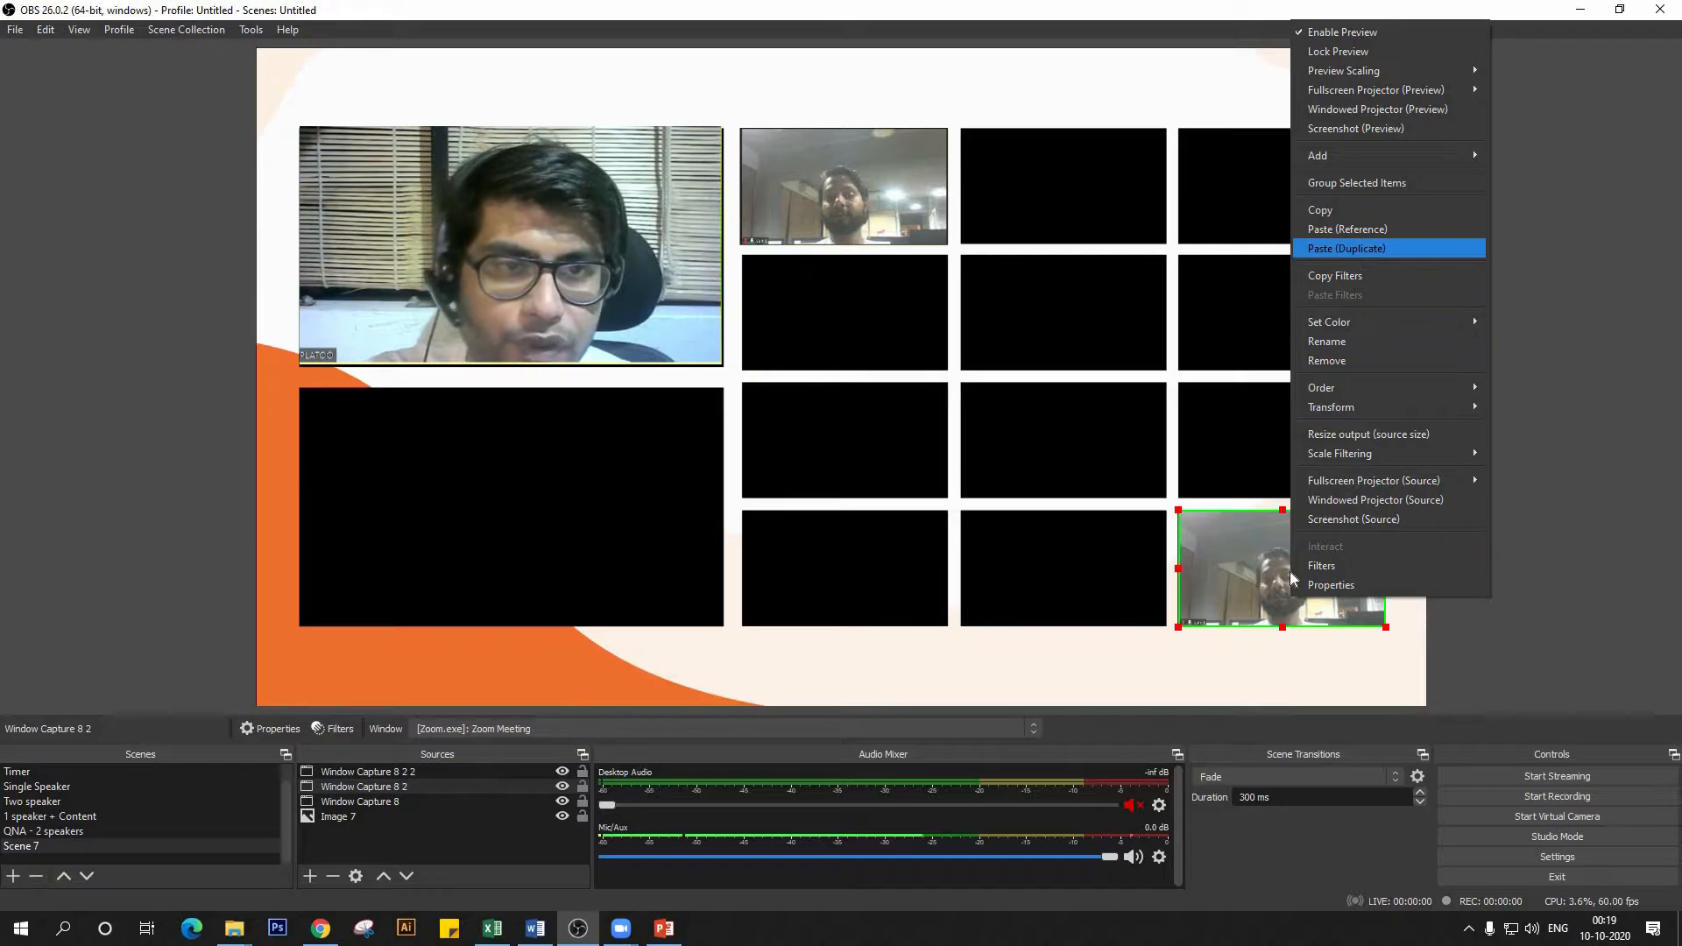
click(1351, 248)
drag(911, 223, 1331, 351)
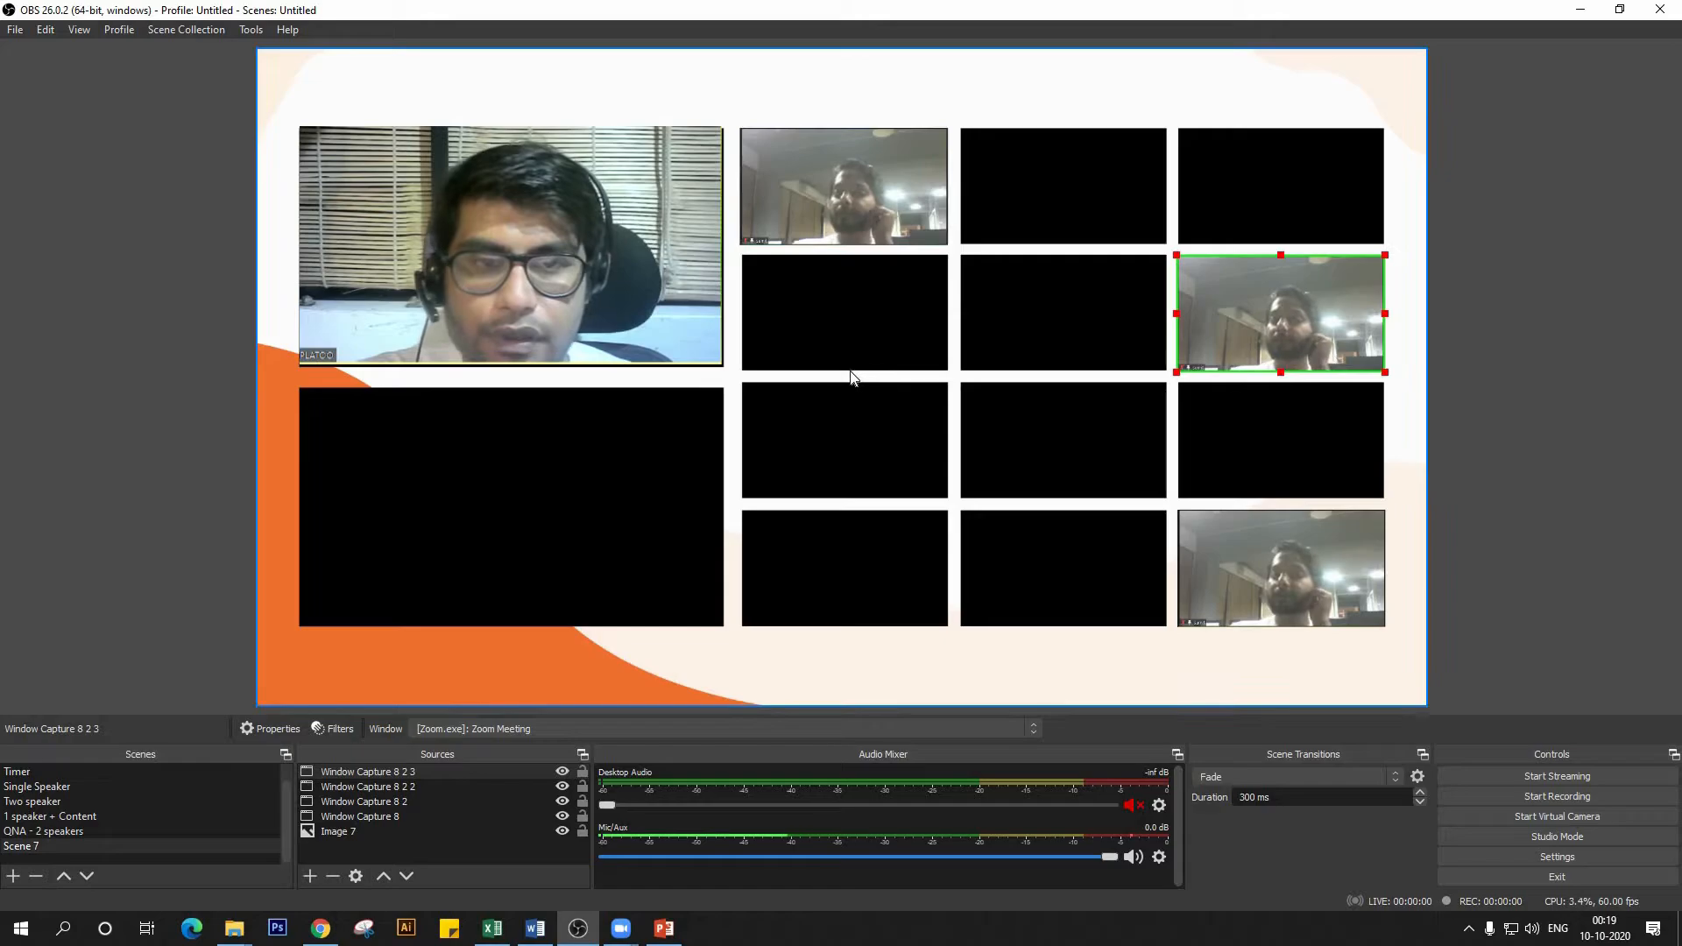
- Paste a further duplicate of the small capture and move it onto the empty lower large frame
click(840, 212)
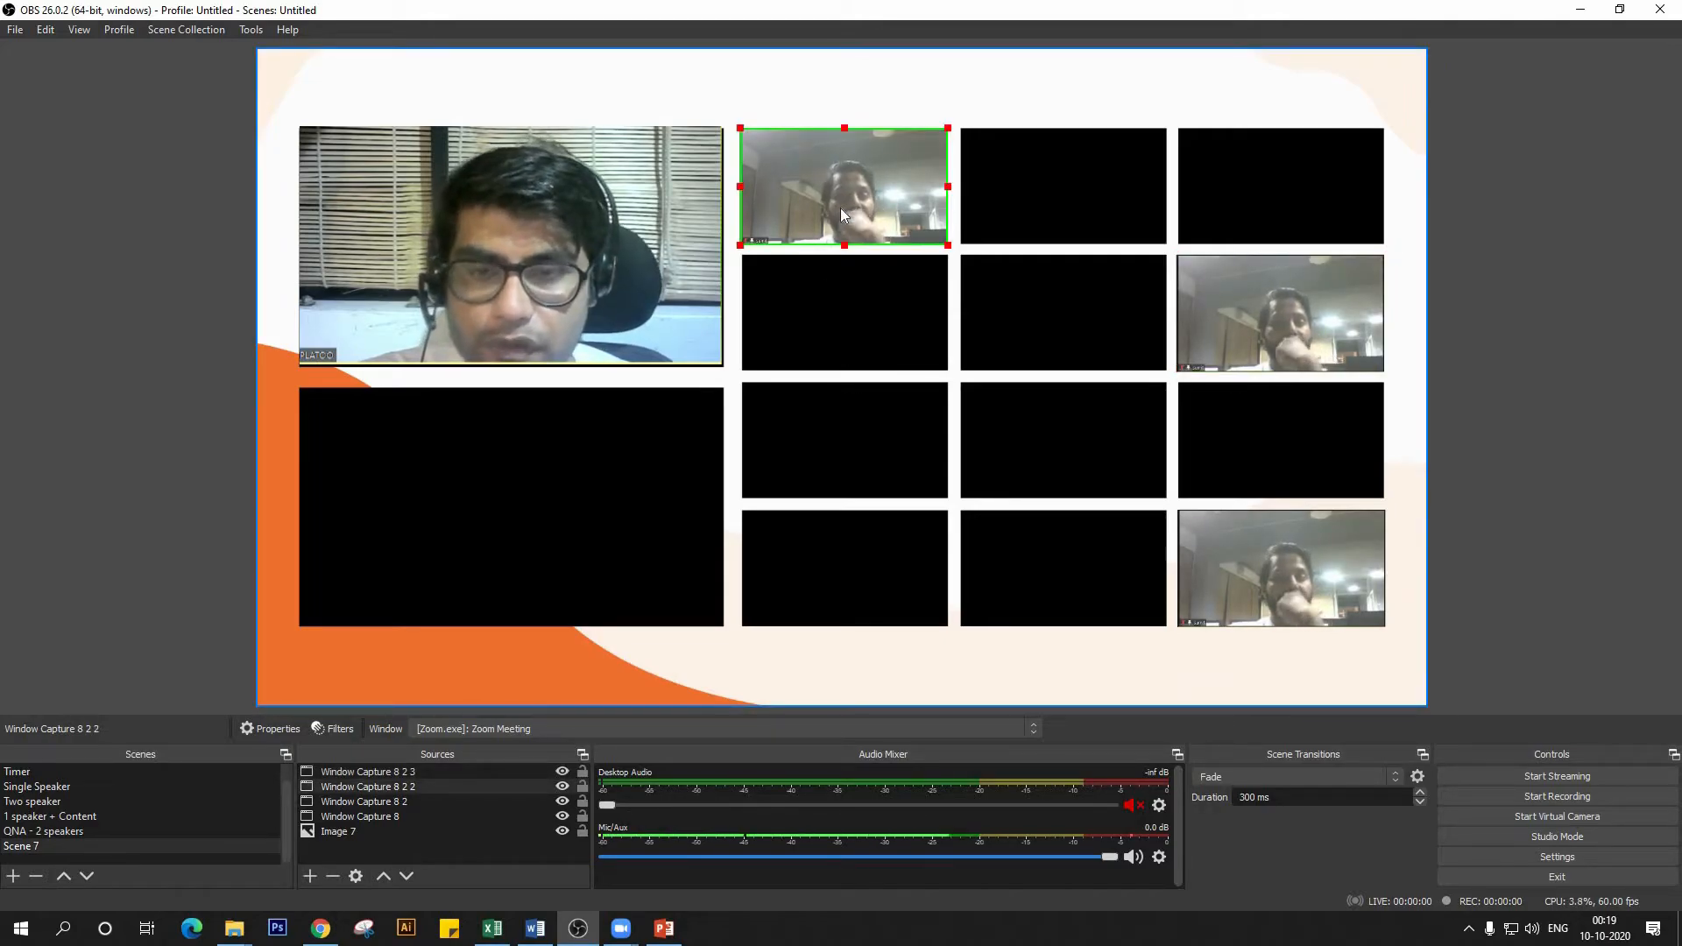
right_click(839, 208)
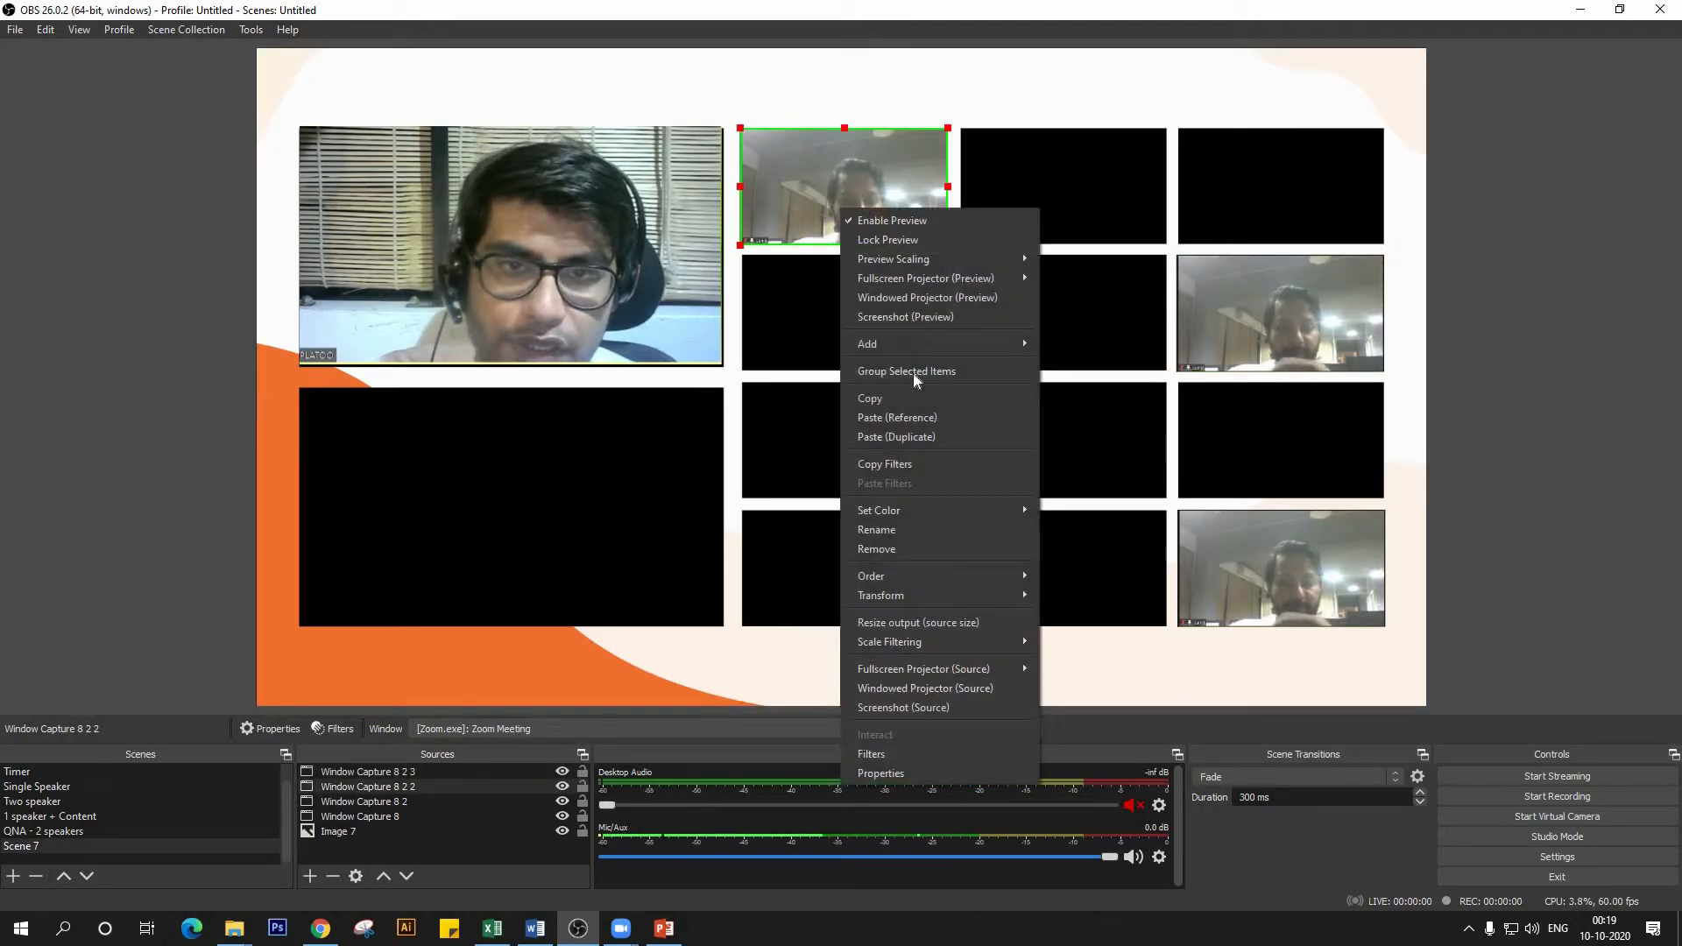
click(920, 437)
drag(886, 266, 514, 540)
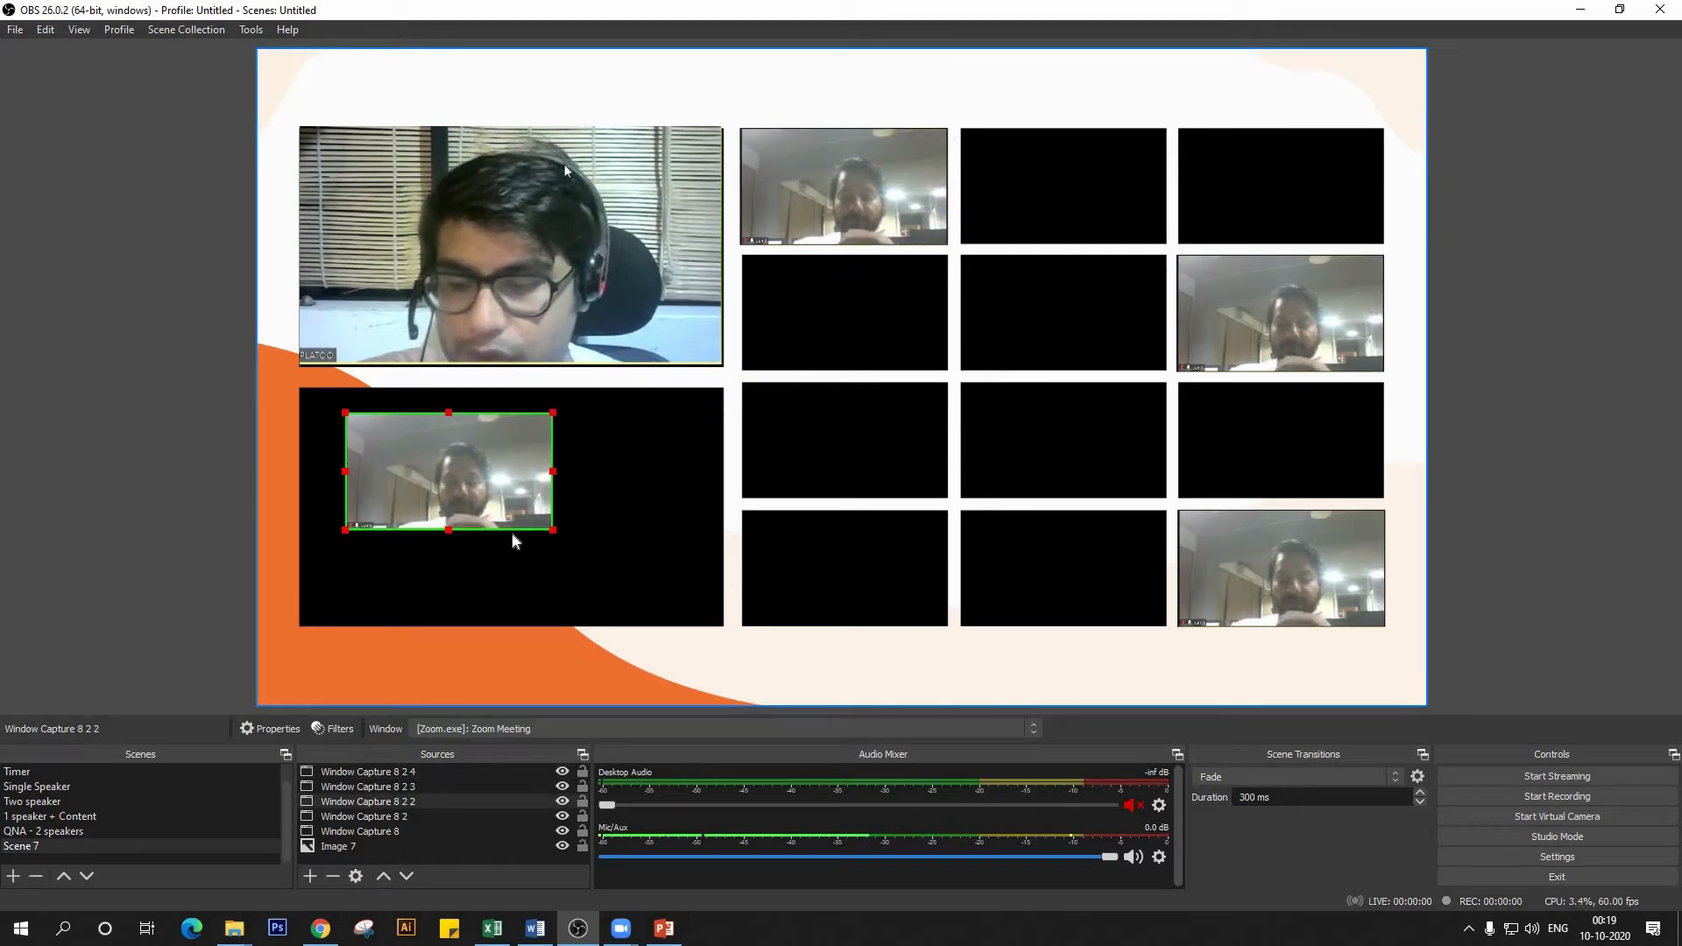
- Recrop the duplicate to show only the neighbouring Zoom participant and enlarge it to fill the lower large frame
drag(553, 413, 759, 411)
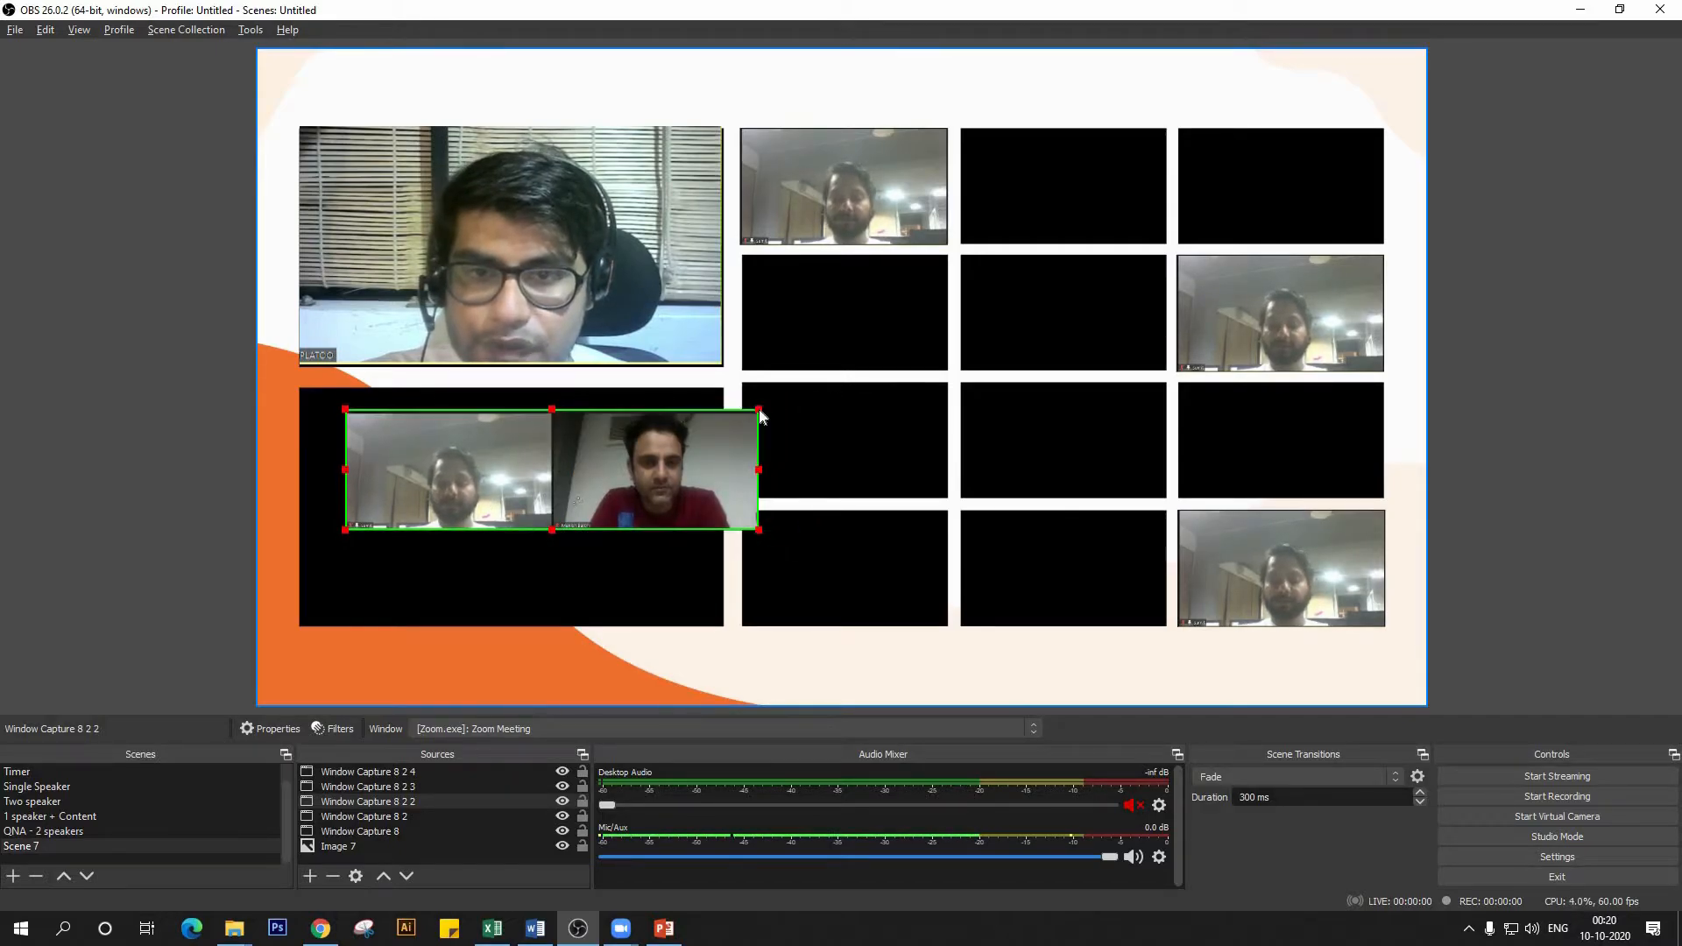
drag(345, 468, 680, 438)
drag(520, 499, 353, 449)
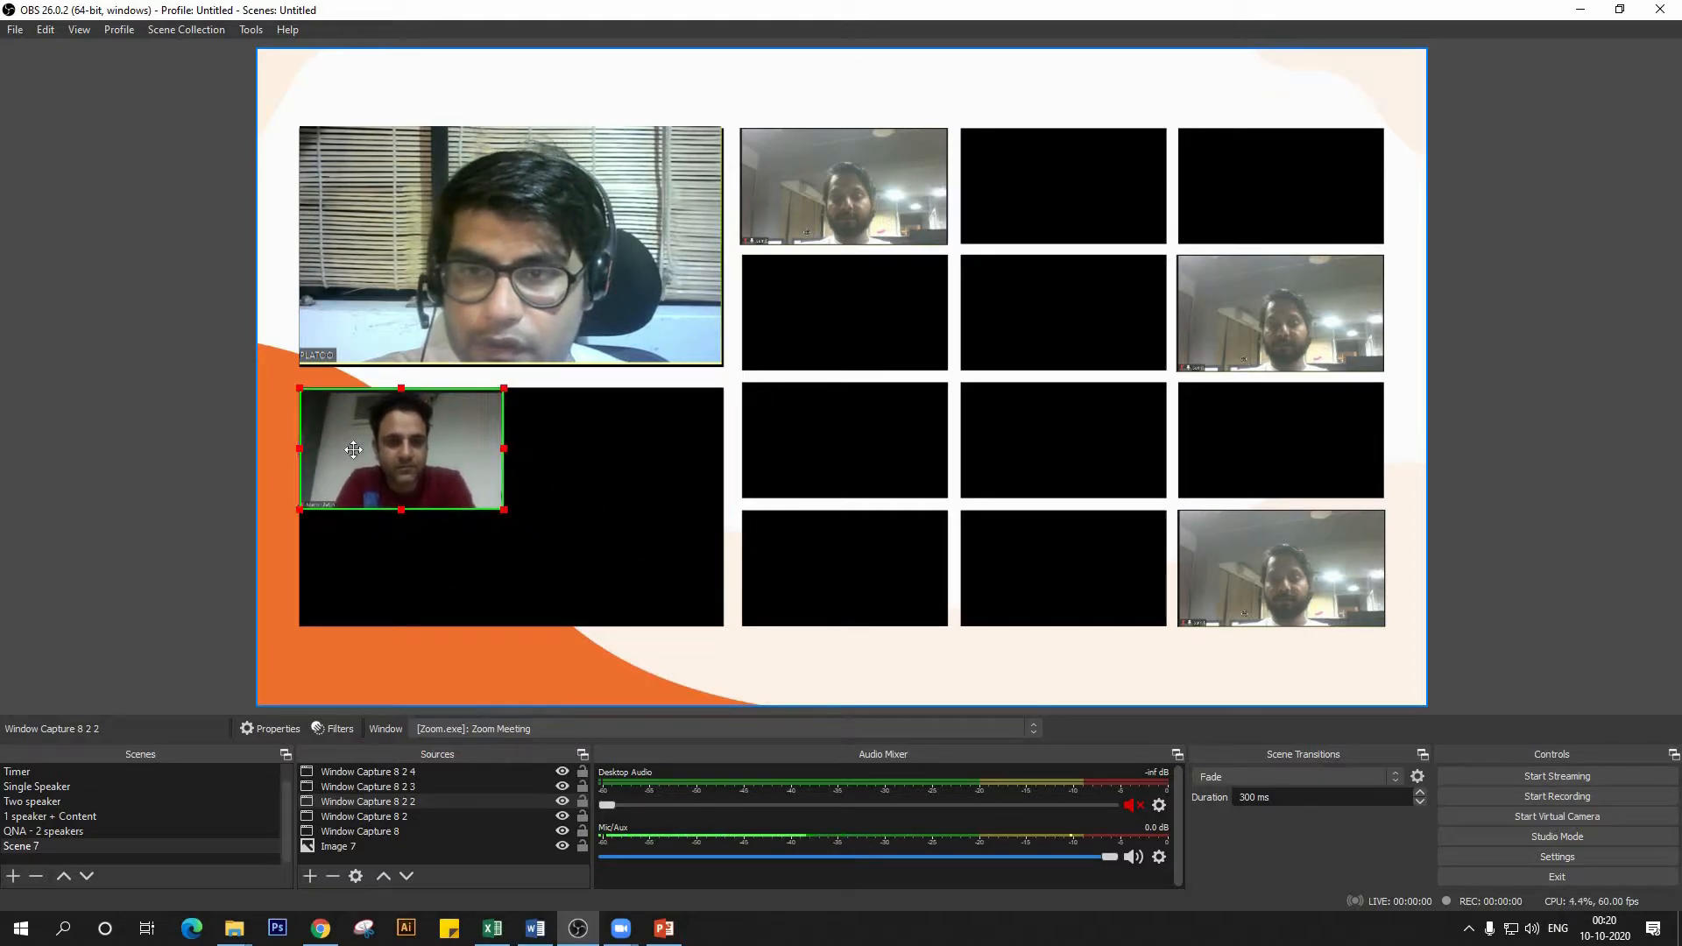
click(506, 512)
click(502, 507)
drag(600, 571, 654, 598)
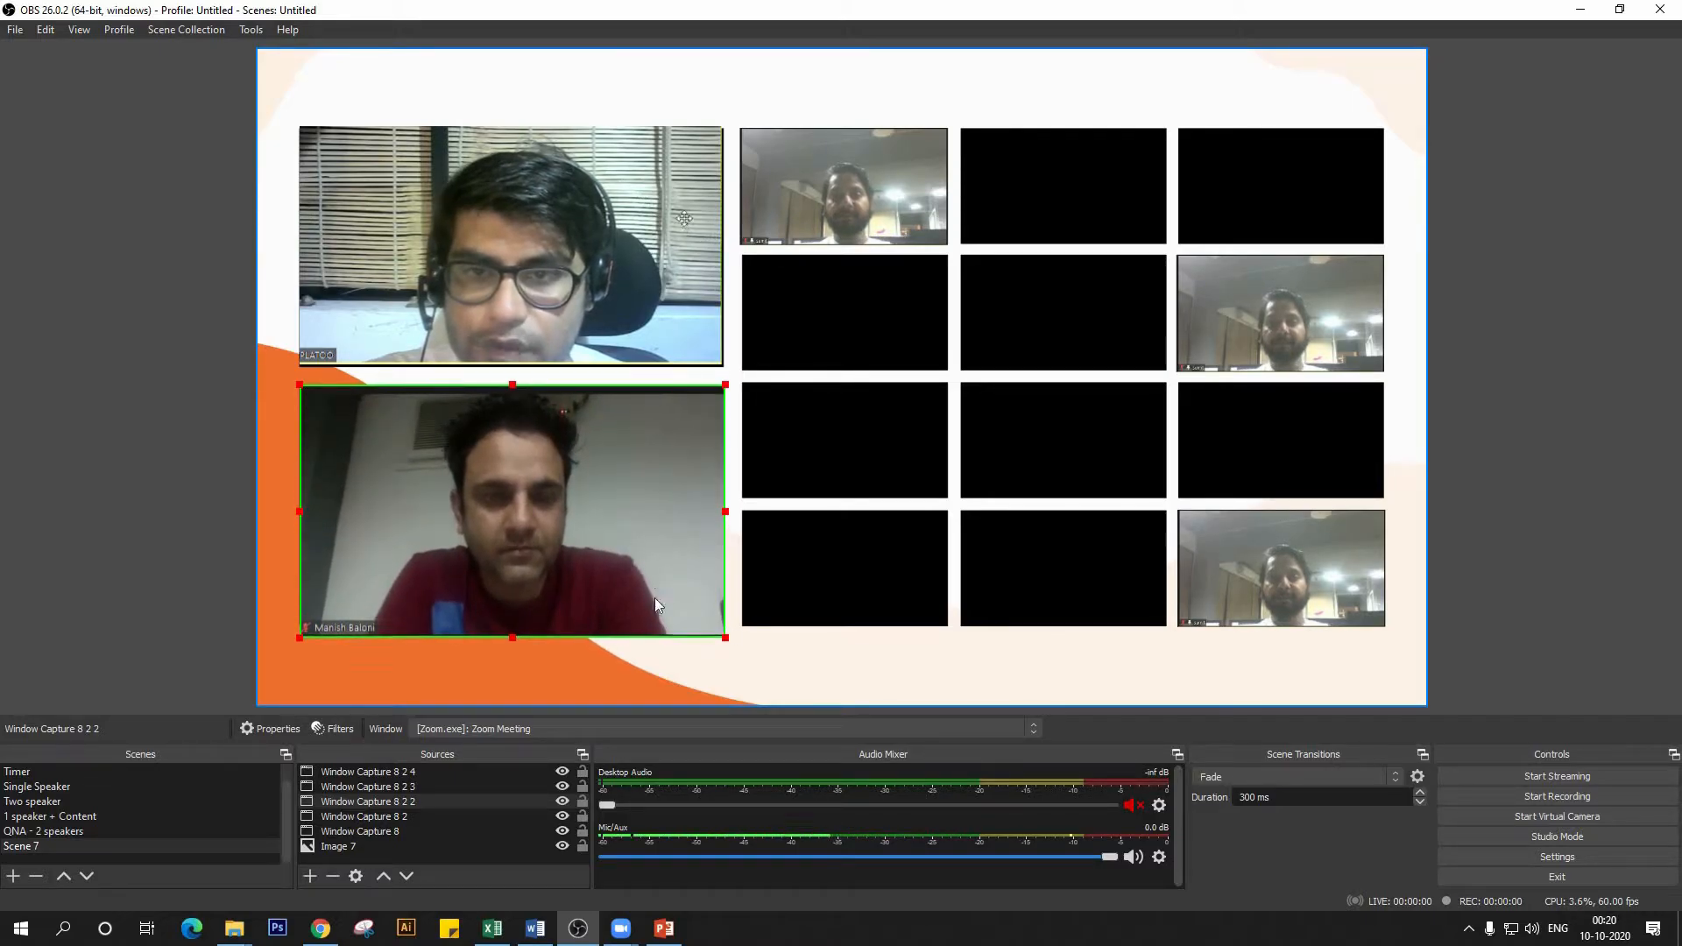
right_click(653, 545)
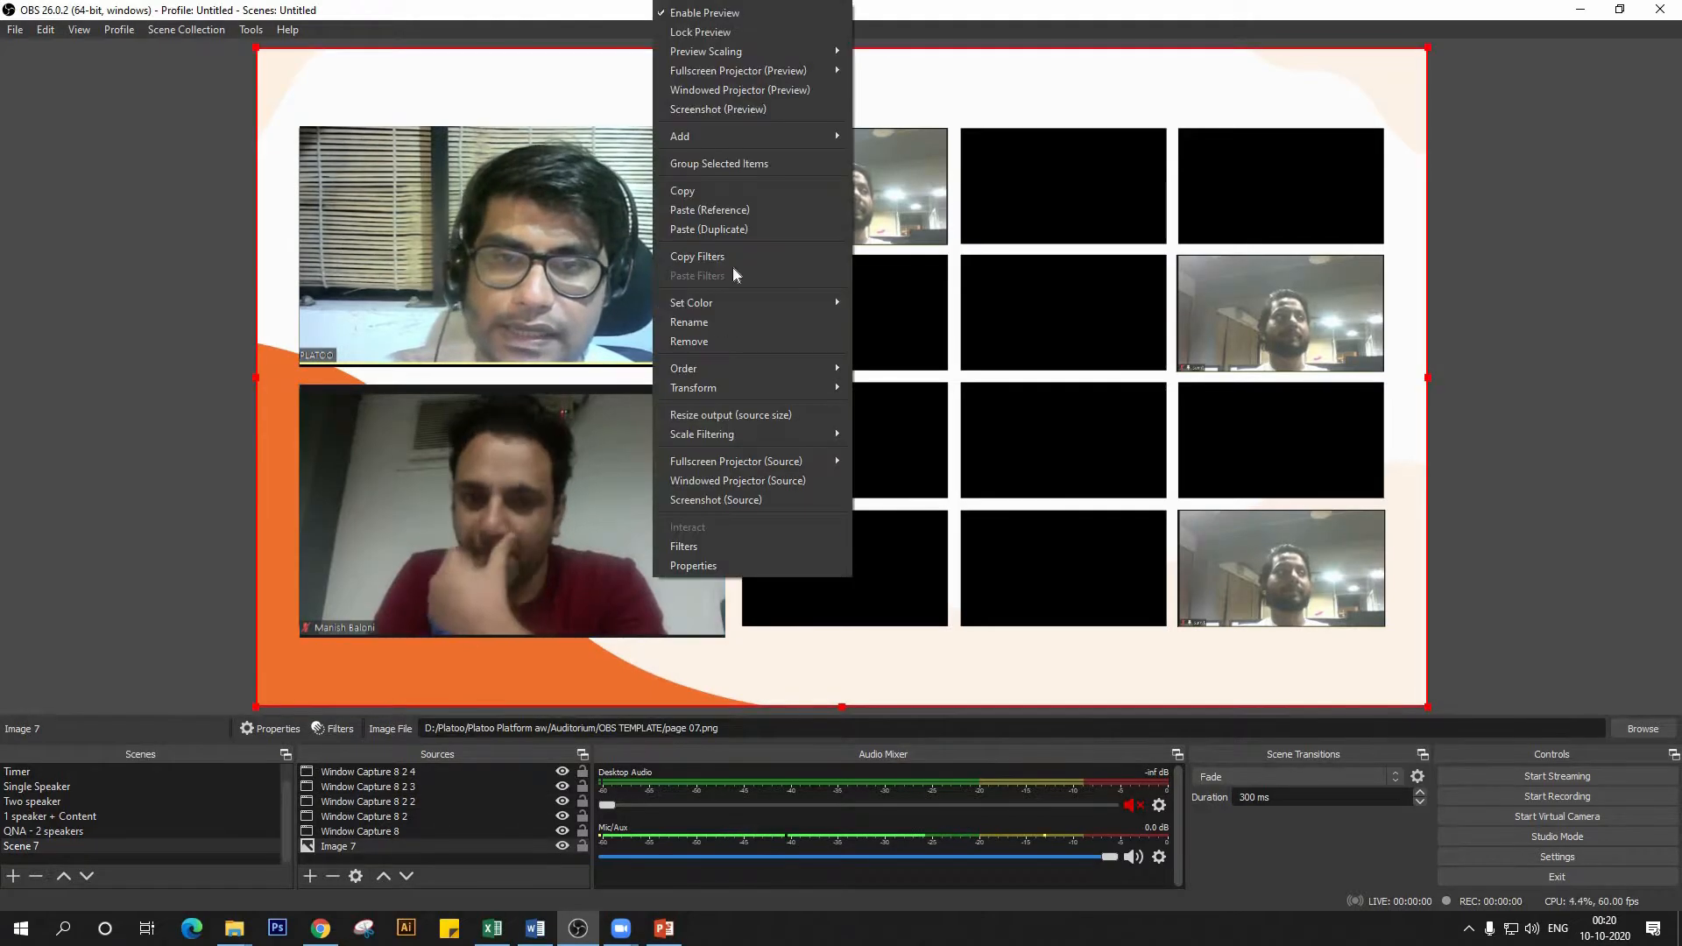
click(739, 193)
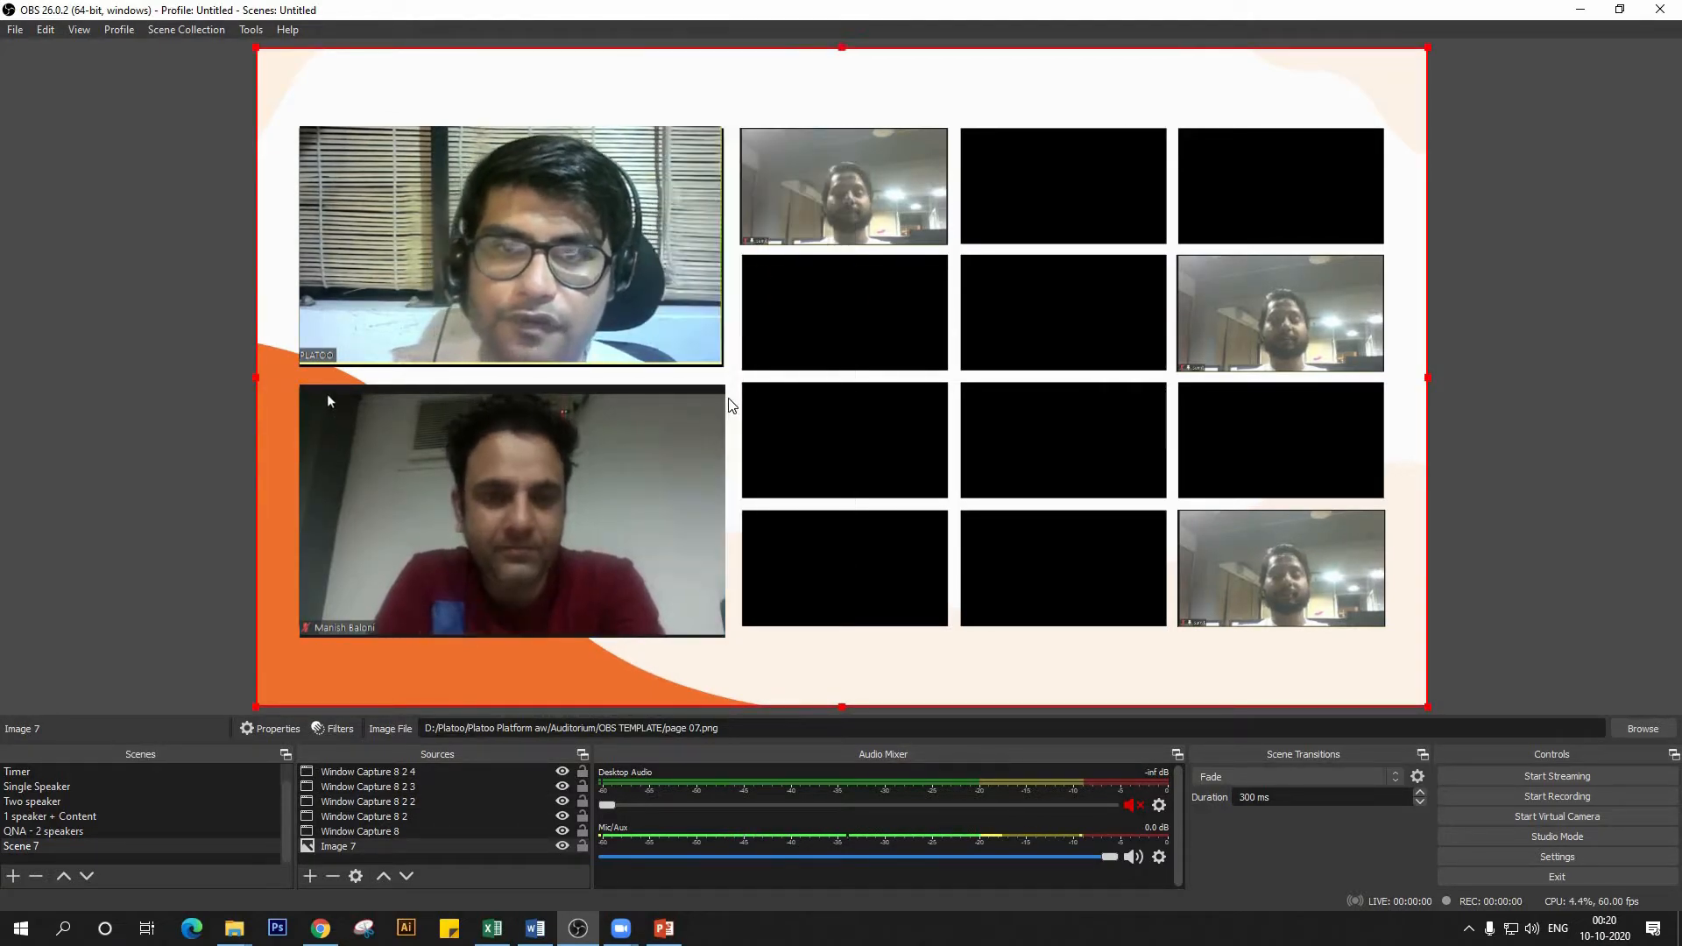
right_click(833, 308)
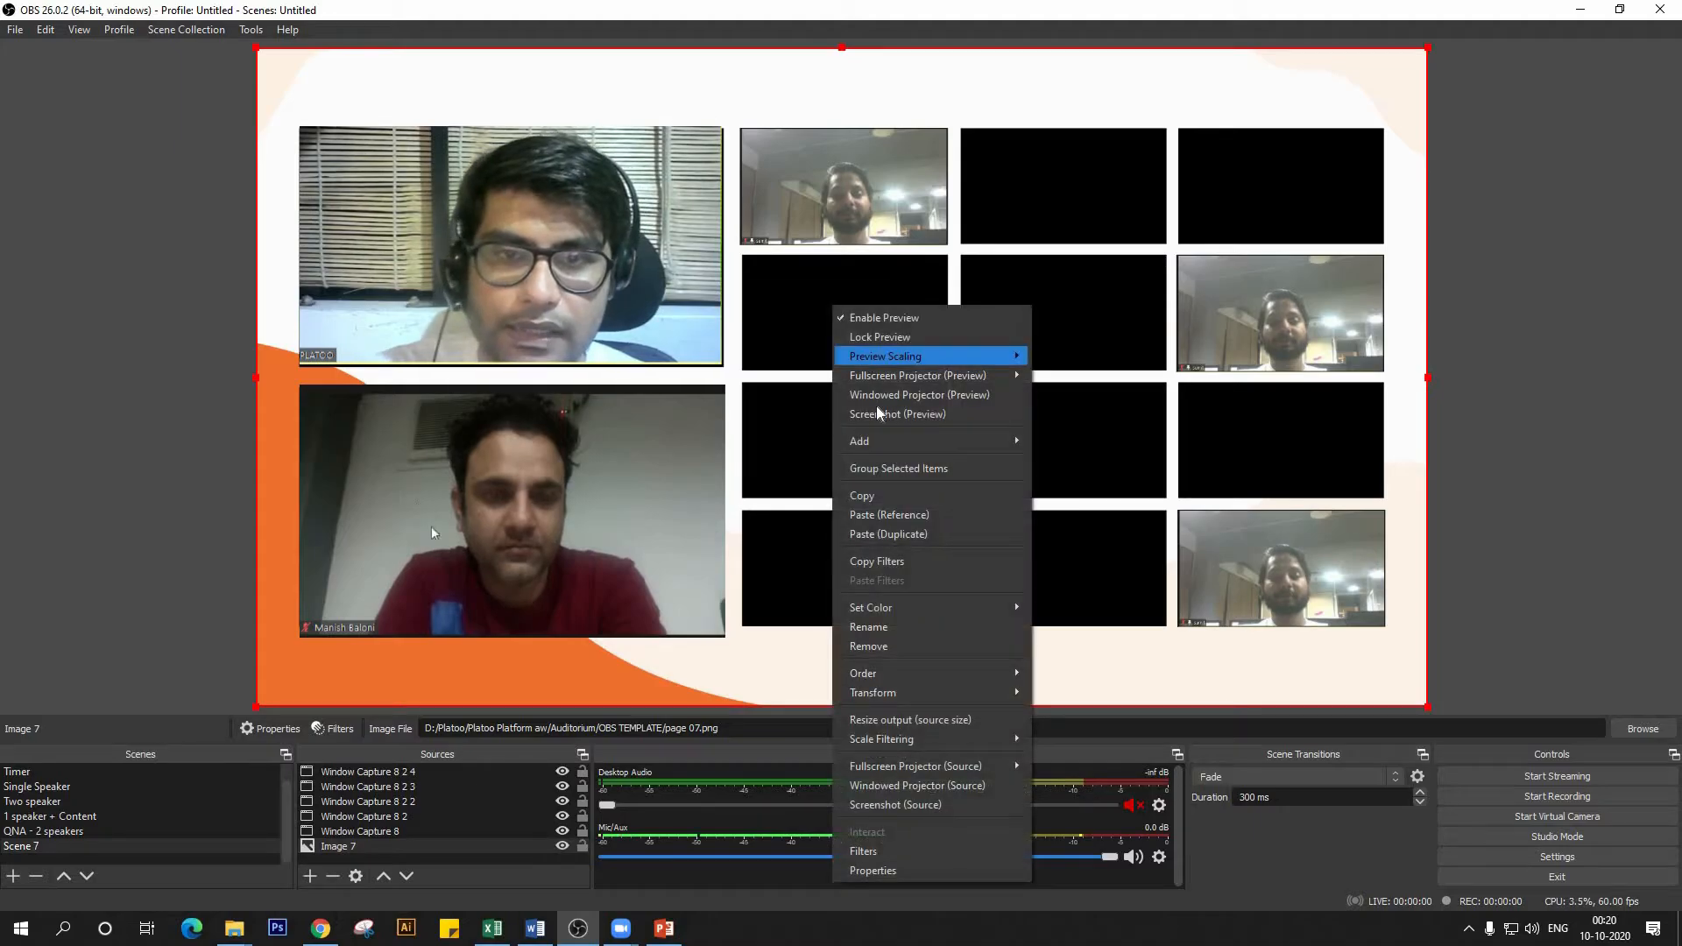
click(905, 534)
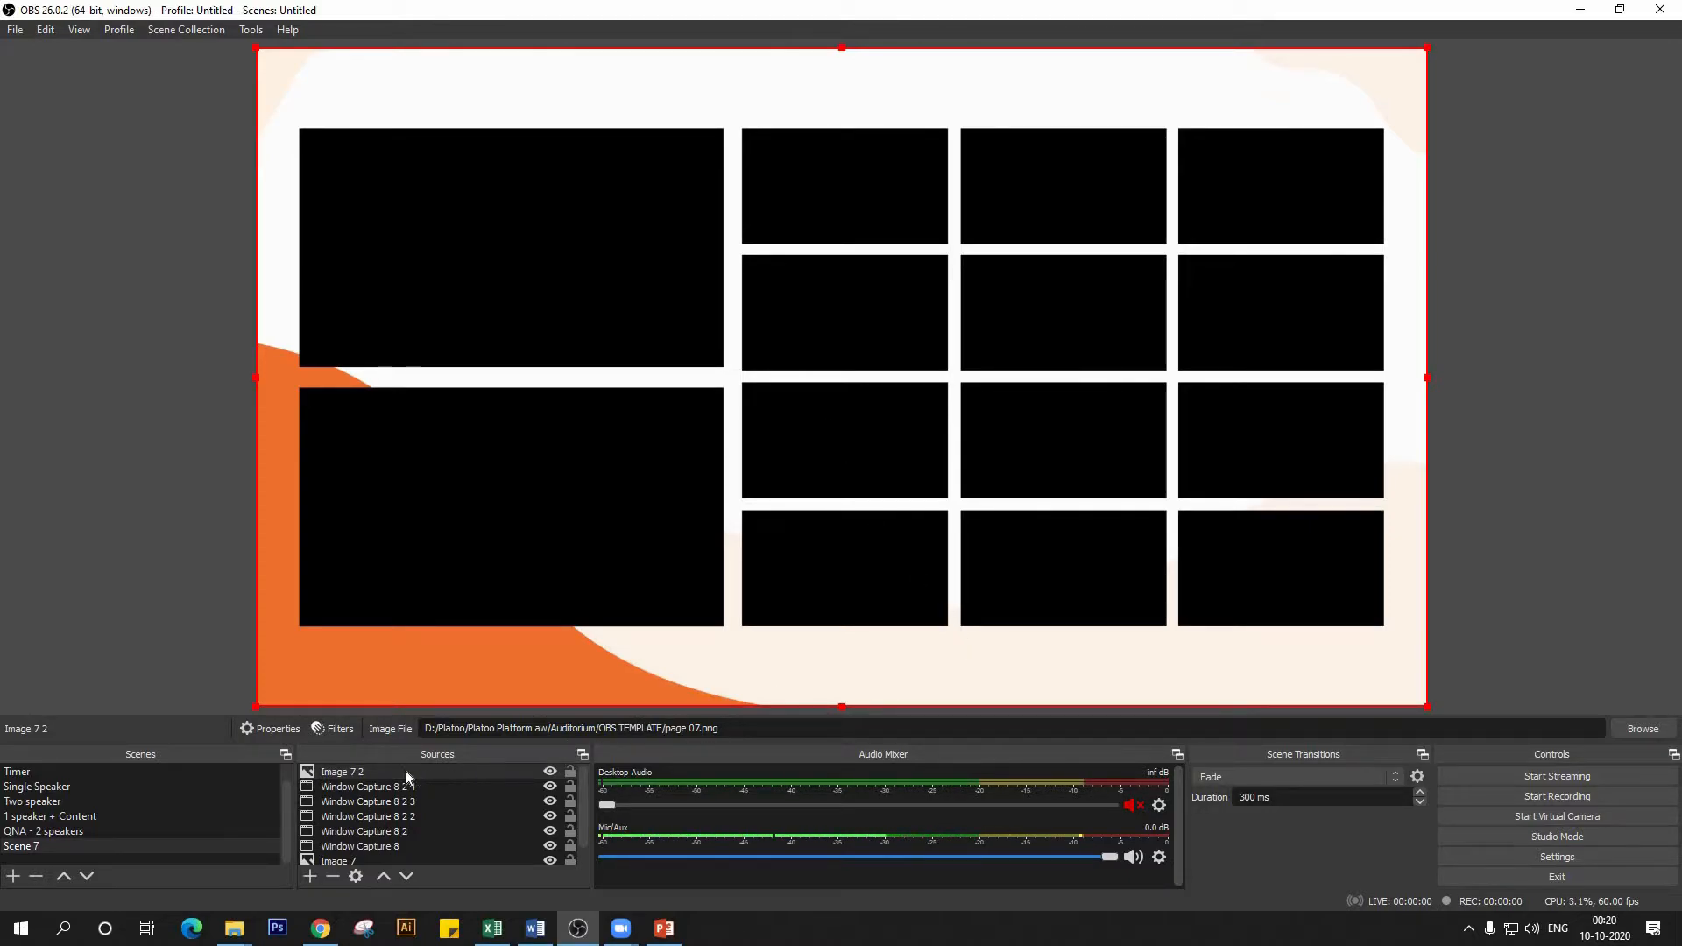
right_click(376, 770)
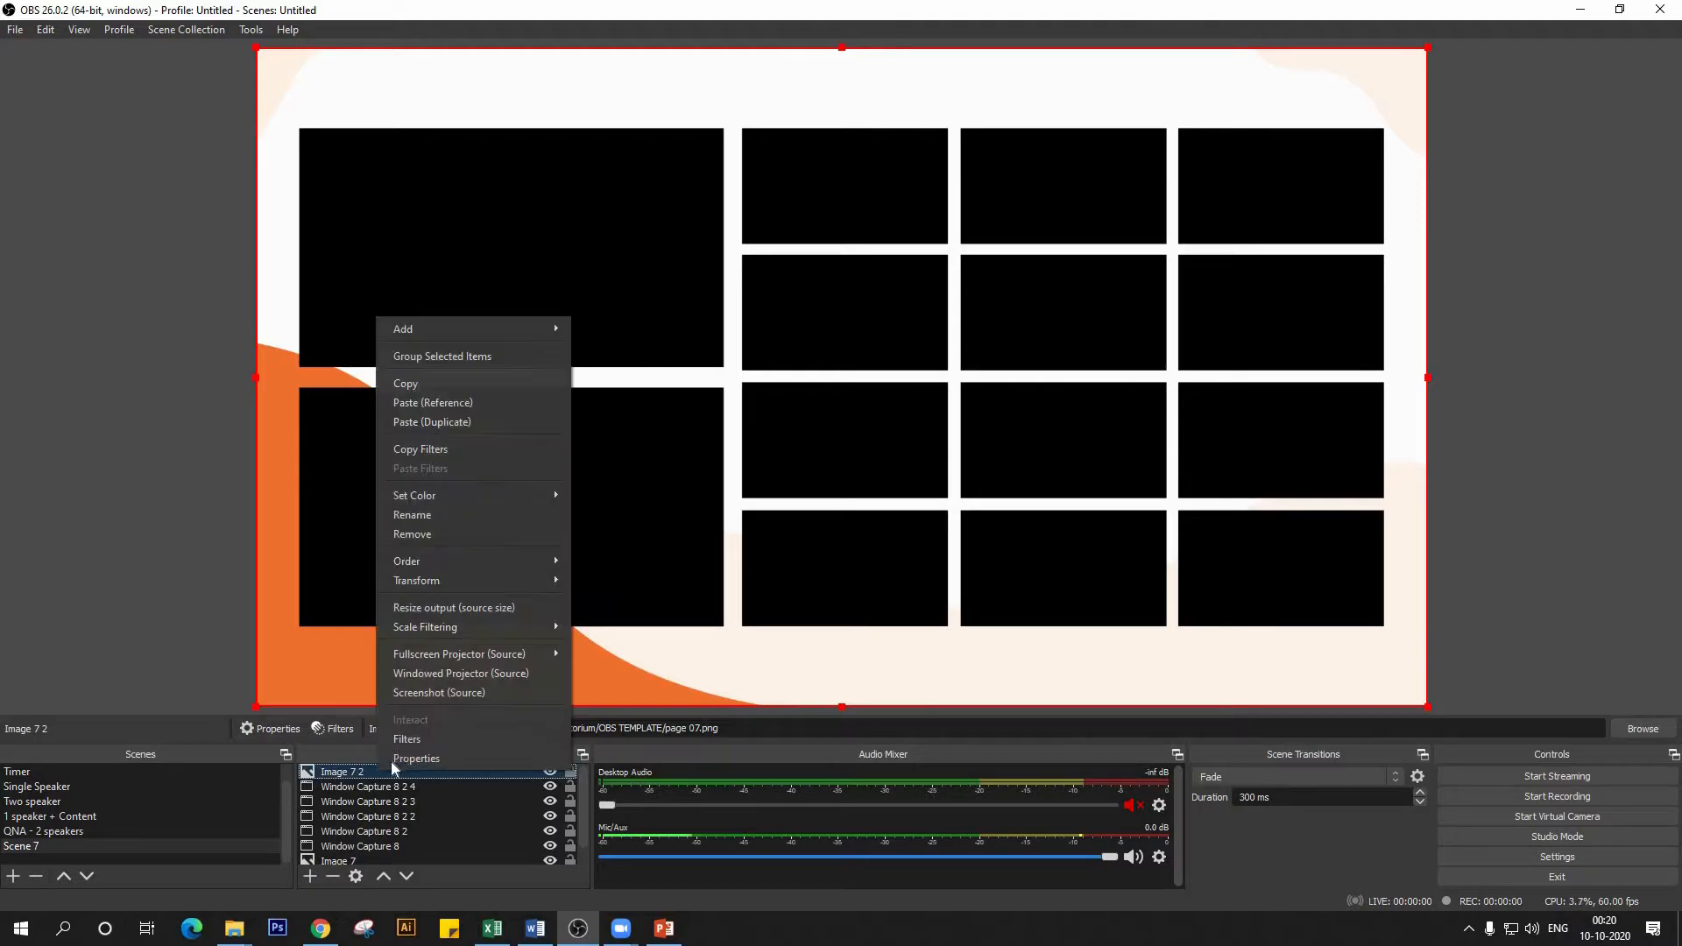
click(424, 536)
click(885, 478)
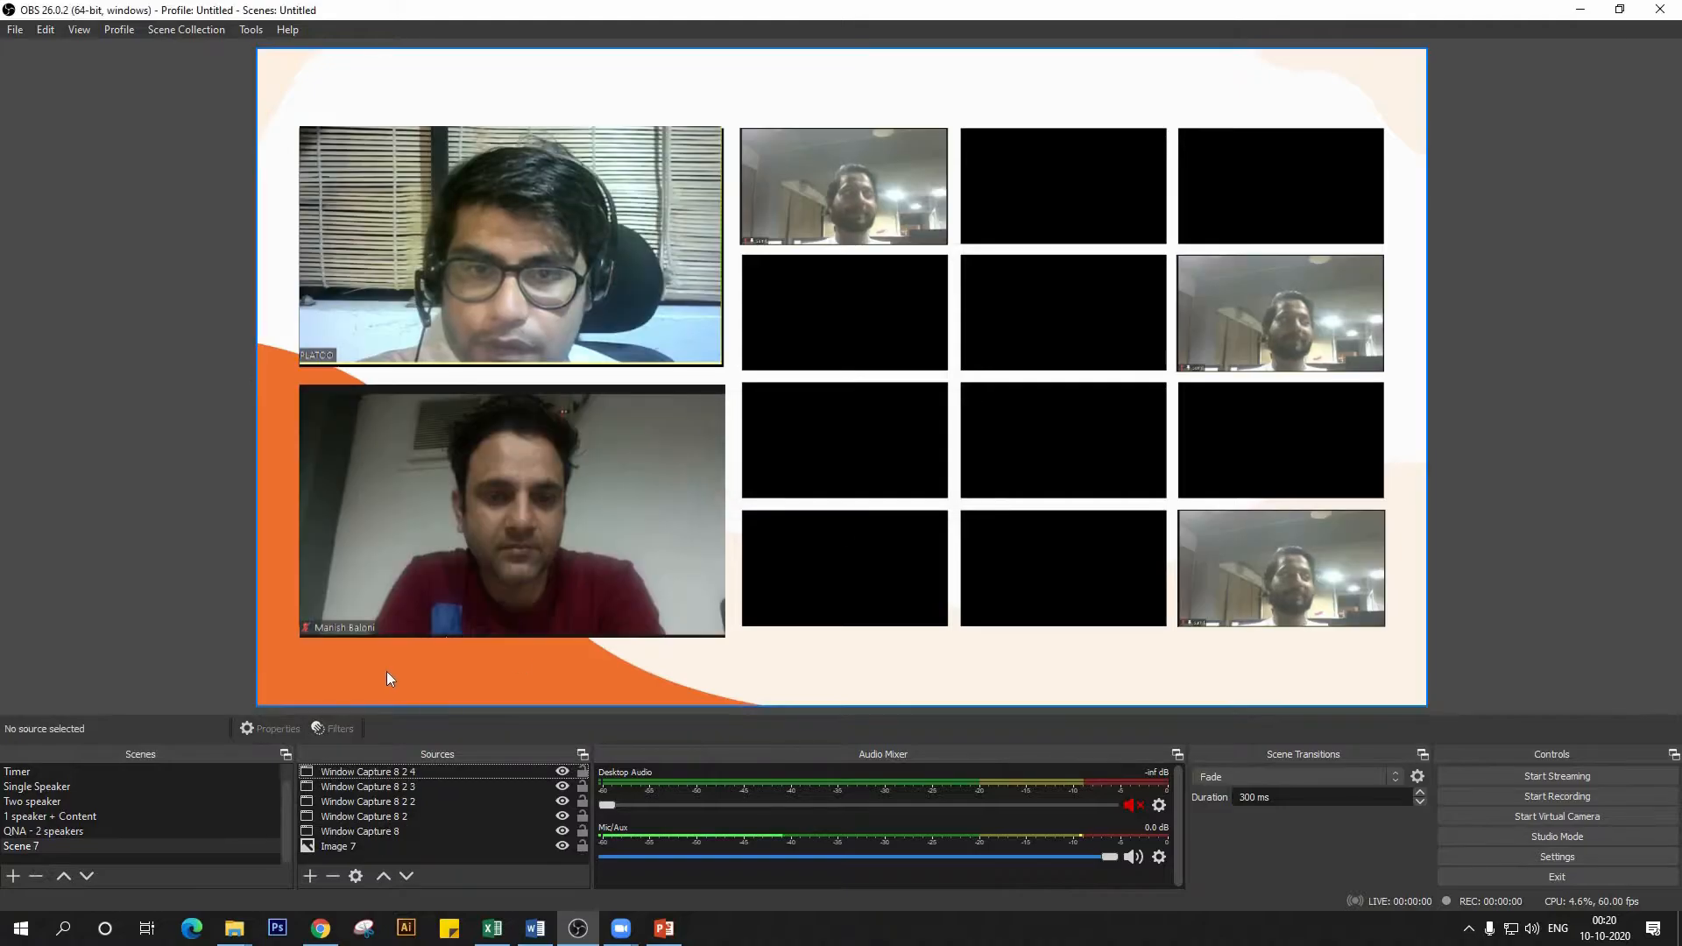
- Copy the capture in the lower large frame, paste it as a duplicate, and move it to the start of the grid's second row
click(474, 564)
right_click(518, 564)
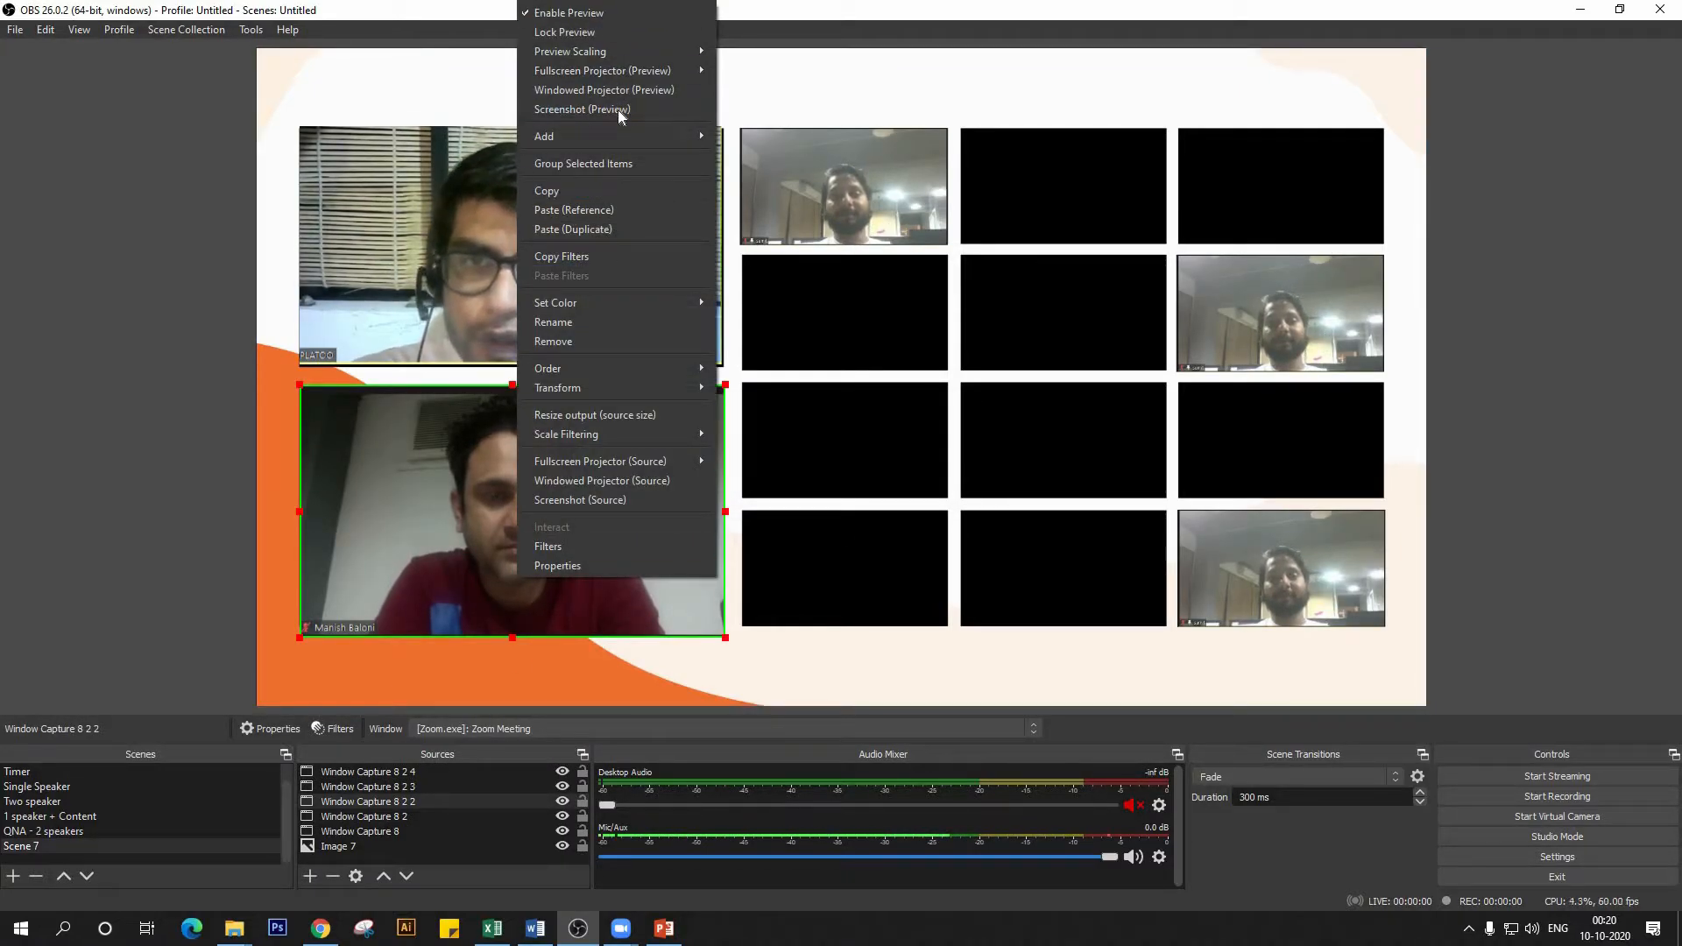
click(607, 190)
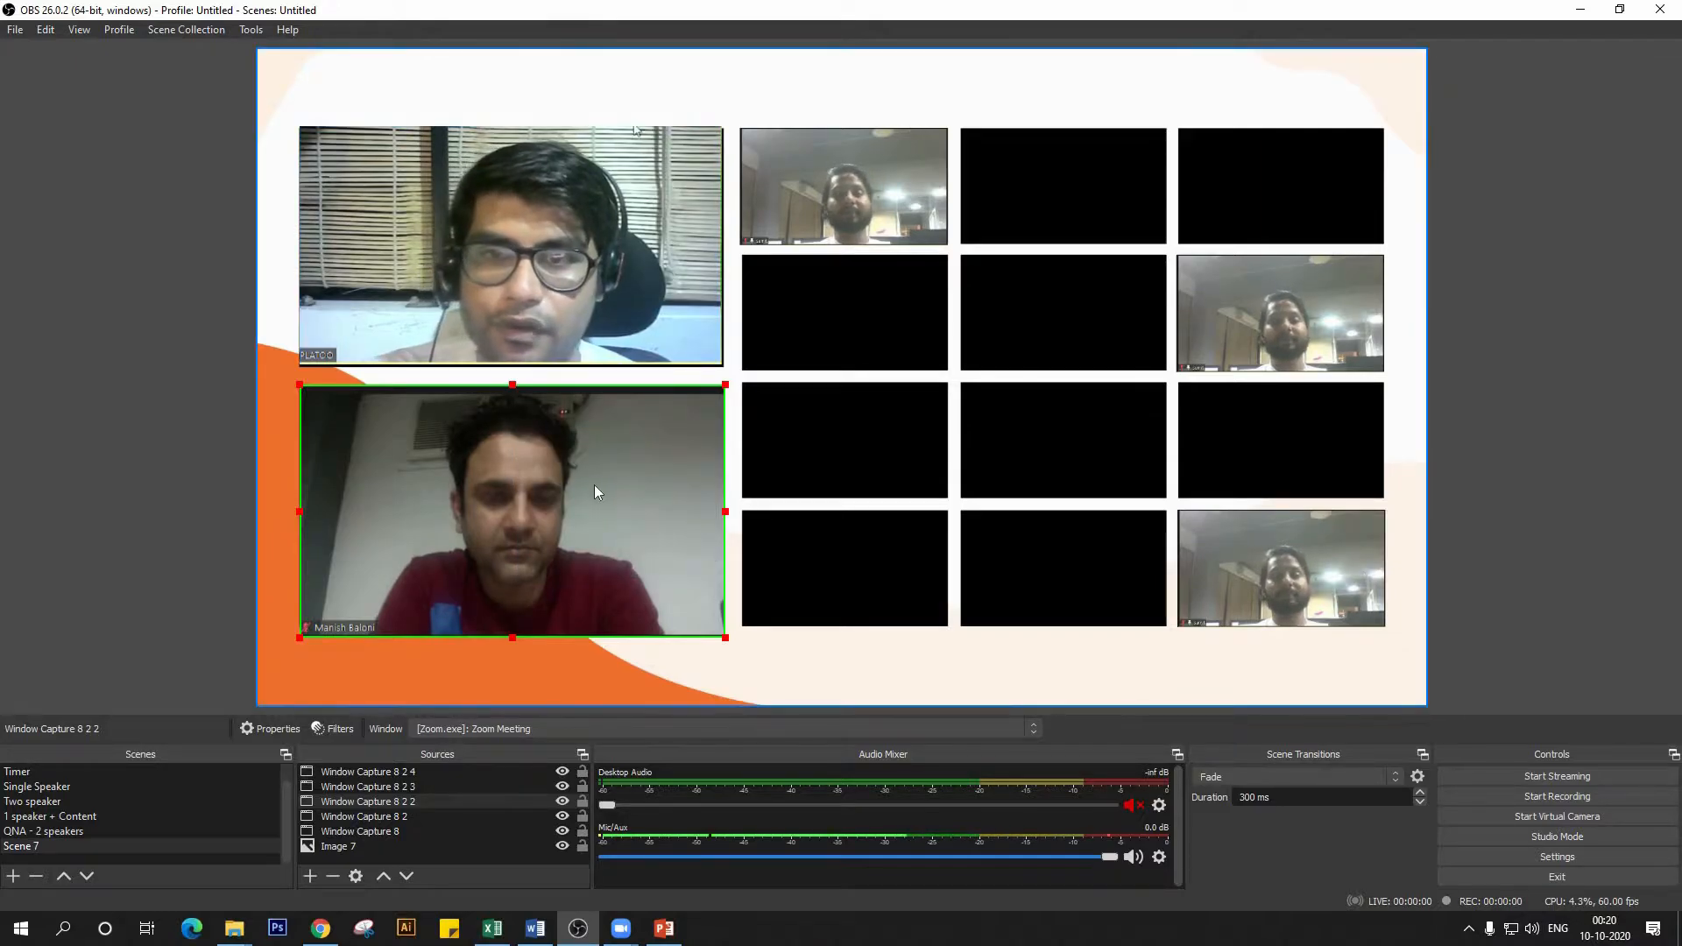
right_click(593, 485)
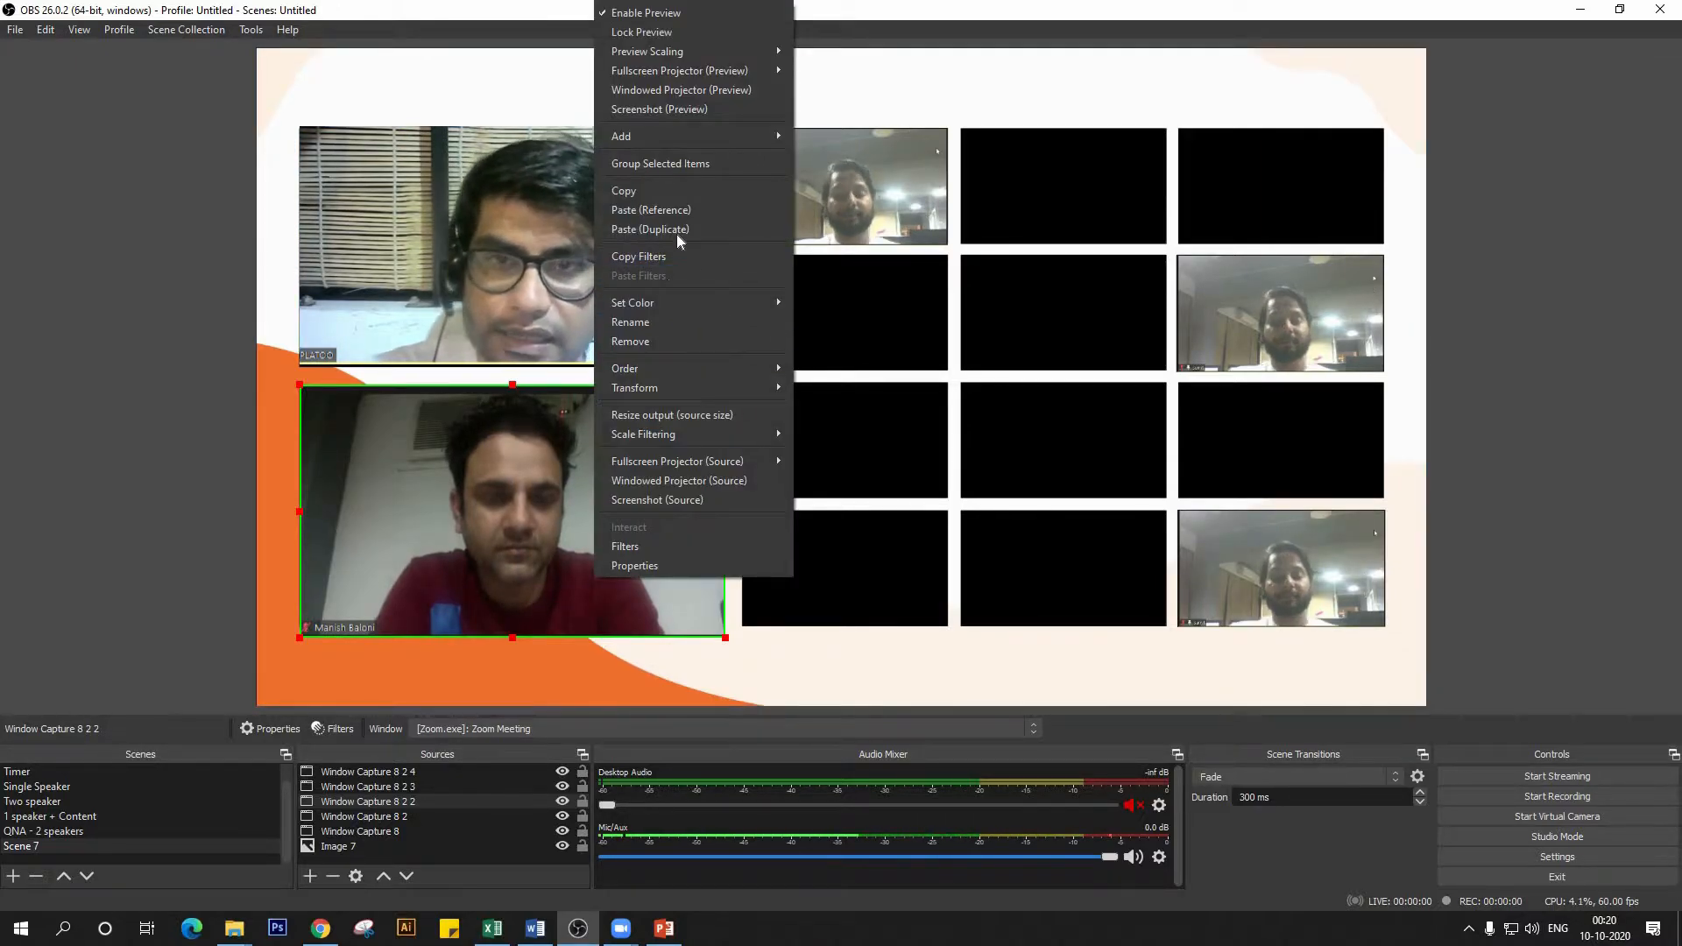
click(650, 228)
drag(549, 525, 959, 418)
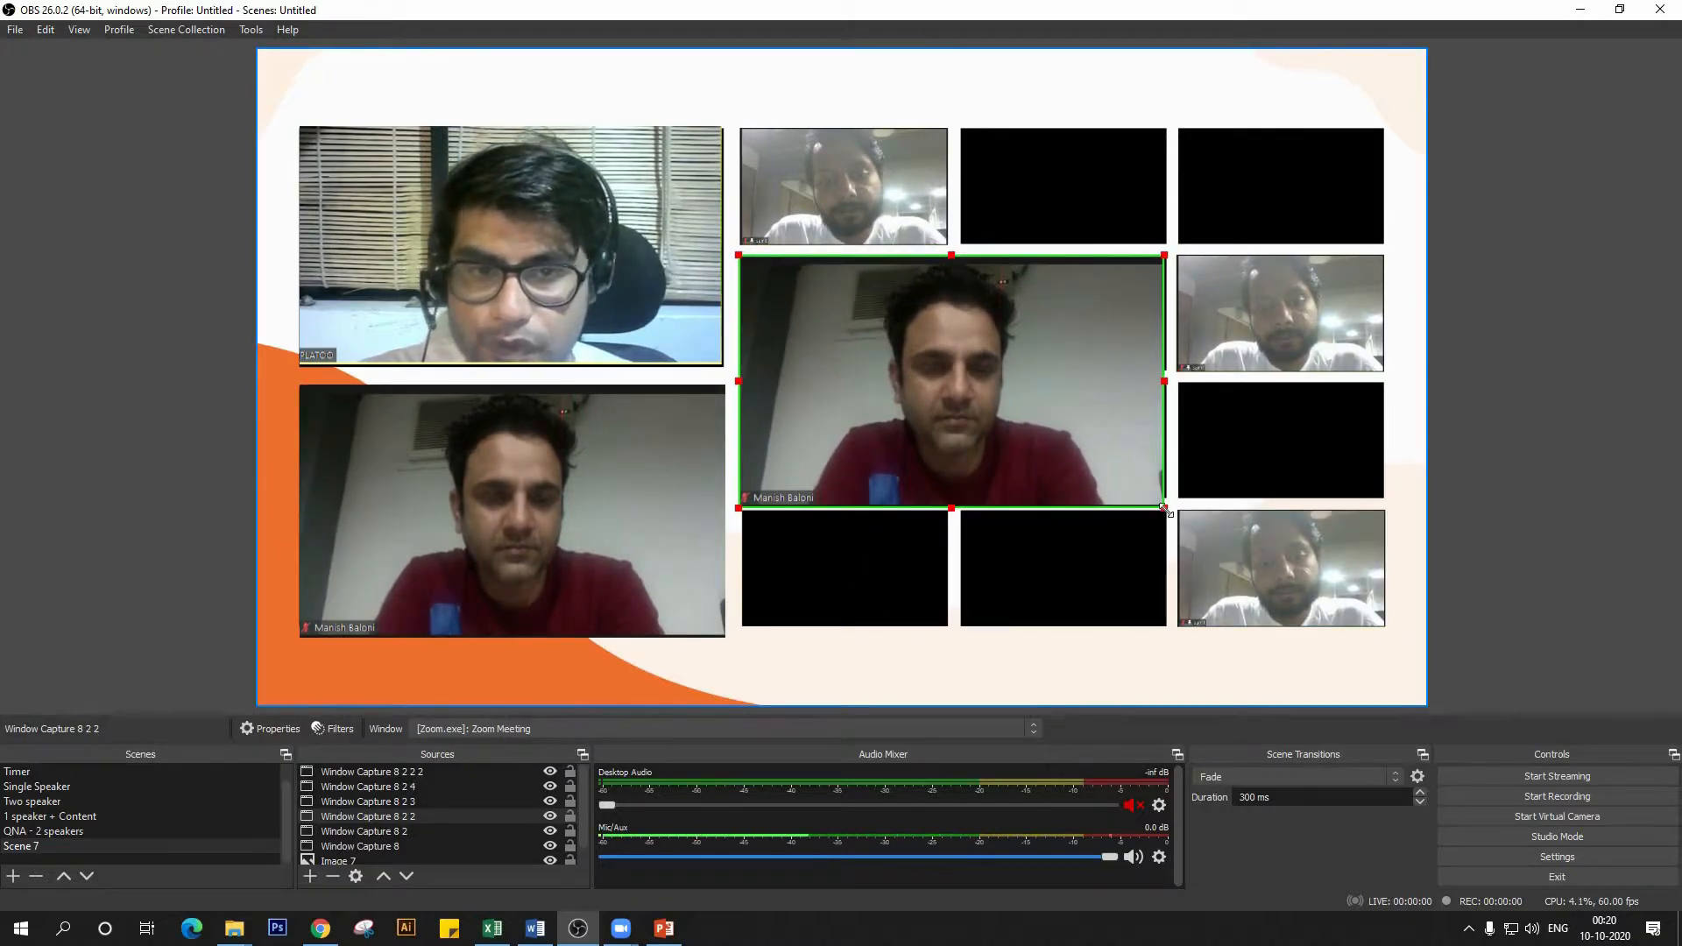
- Scale the large duplicate down to fit the first cell of the grid's second row
mouse_move(1165, 509)
mouse_down()
mouse_move(1036, 441)
mouse_move(1191, 543)
mouse_move(1172, 512)
mouse_up()
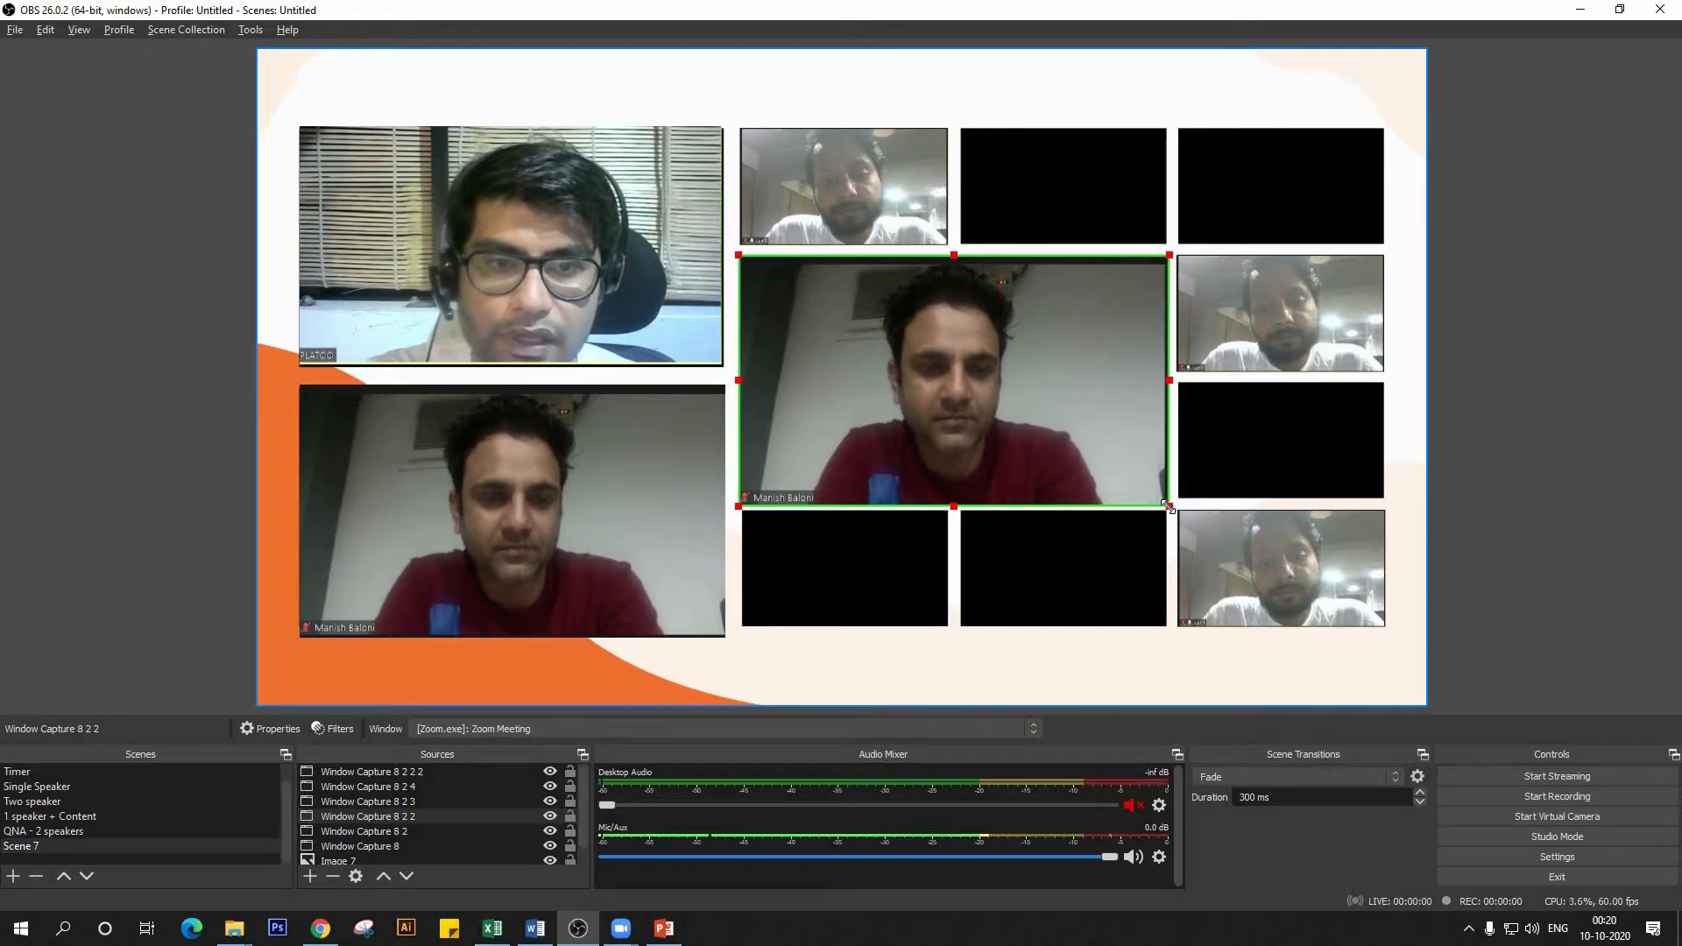
click(1164, 506)
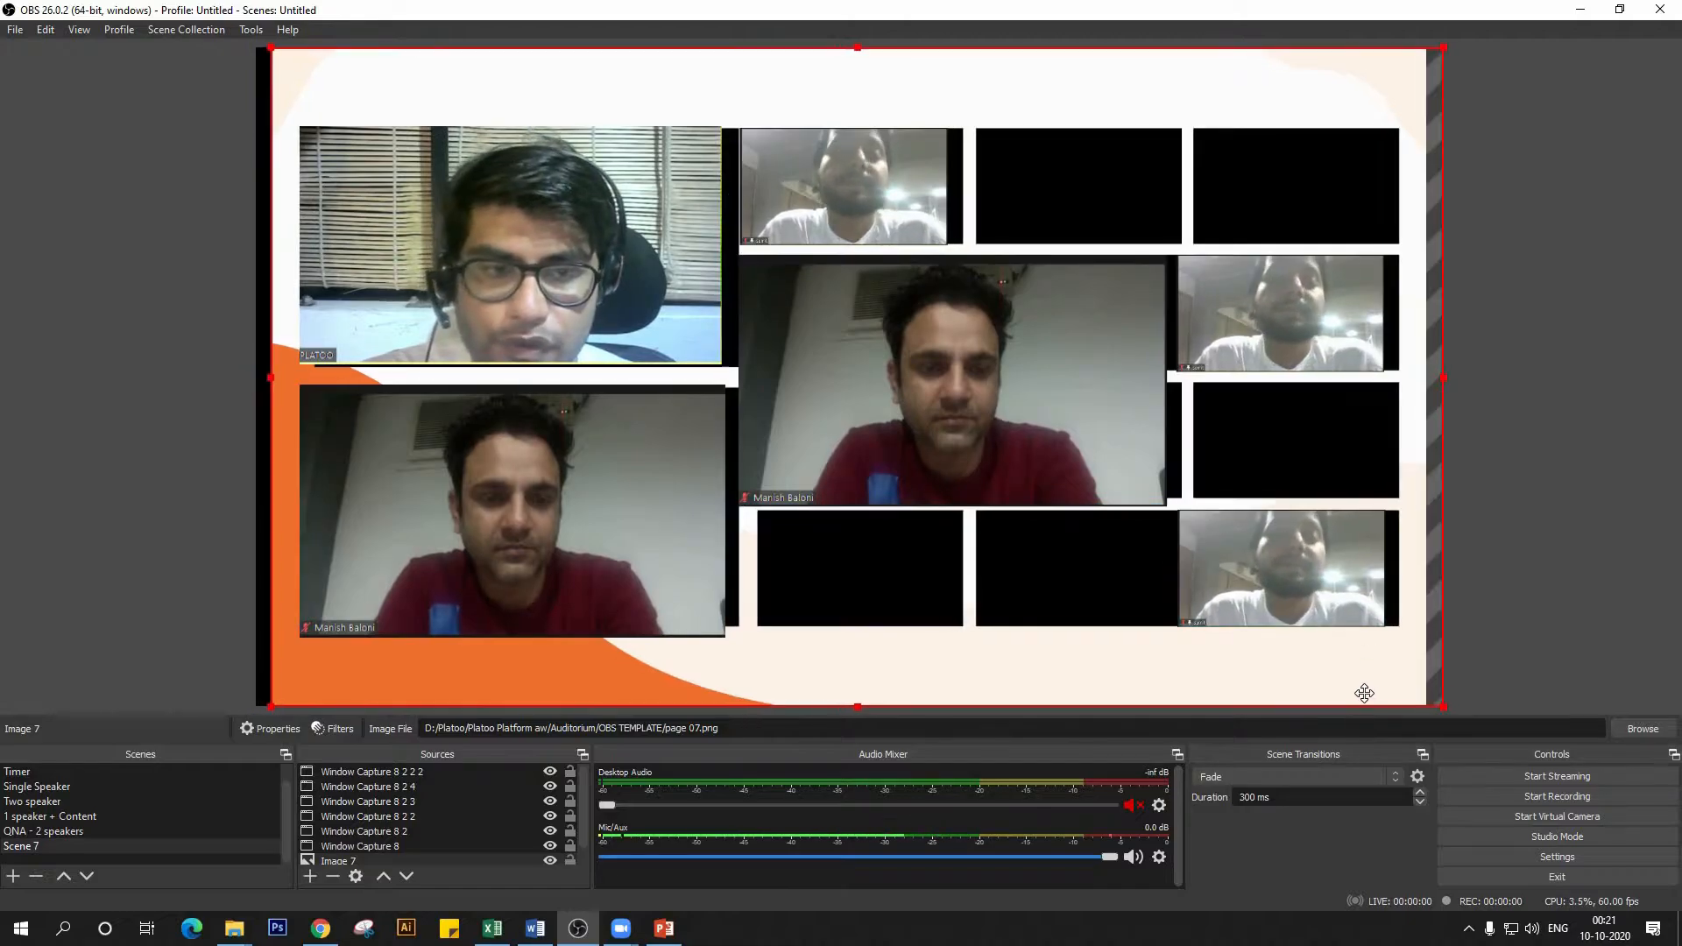
click(1084, 473)
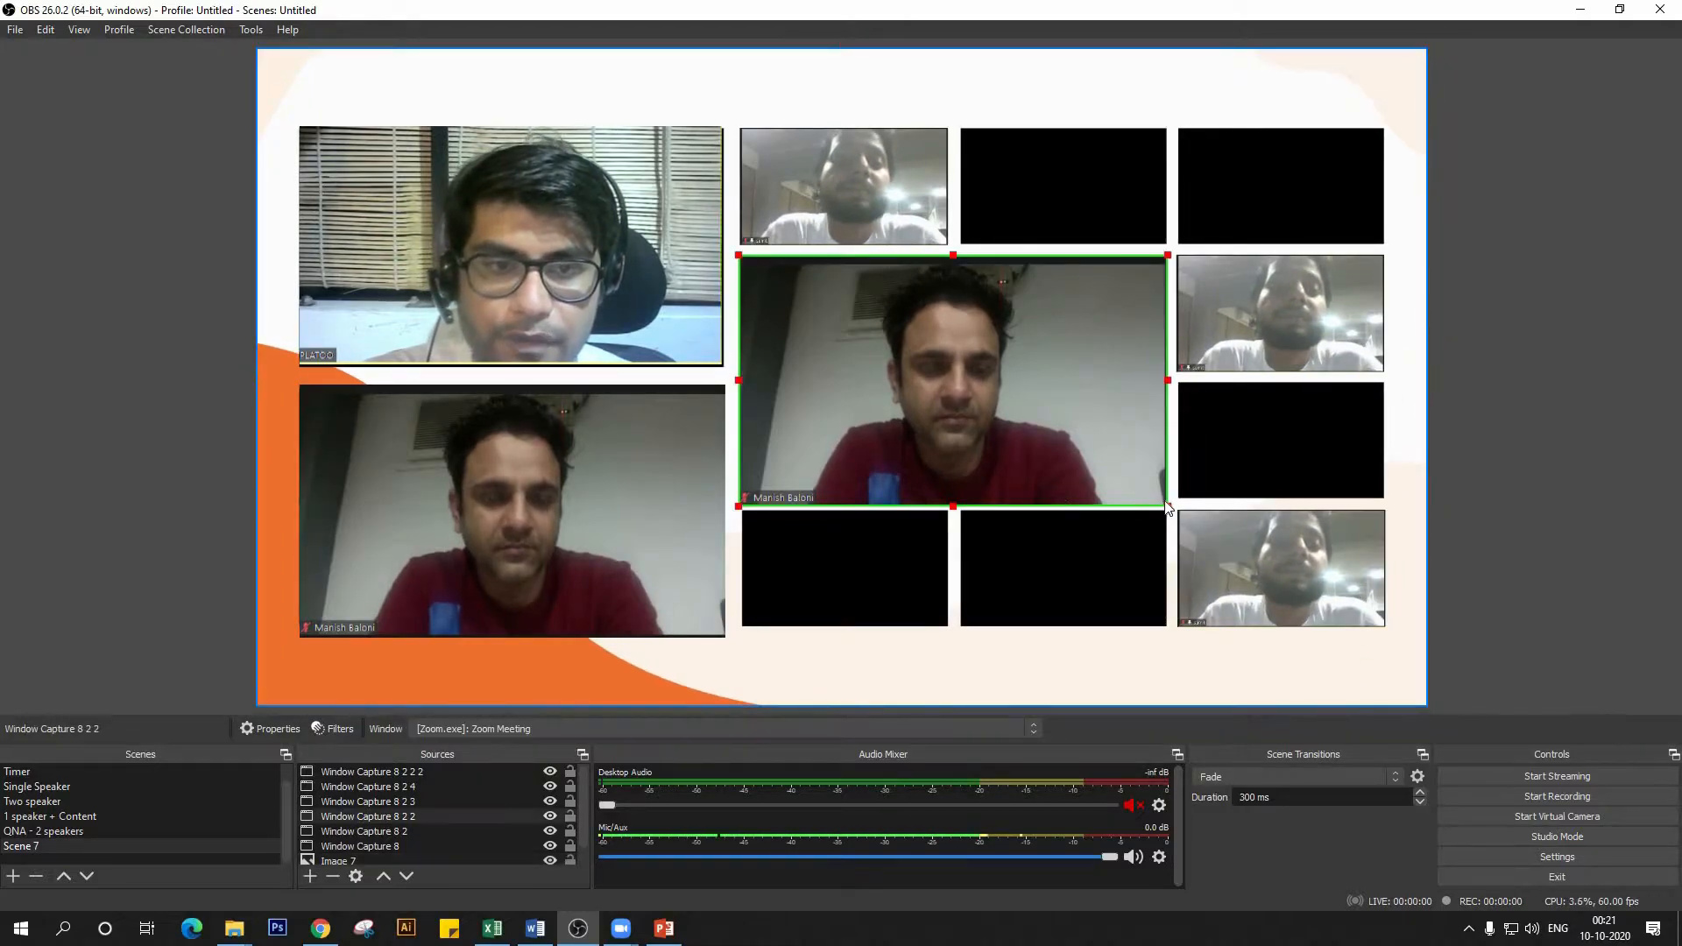
drag(1008, 431, 947, 368)
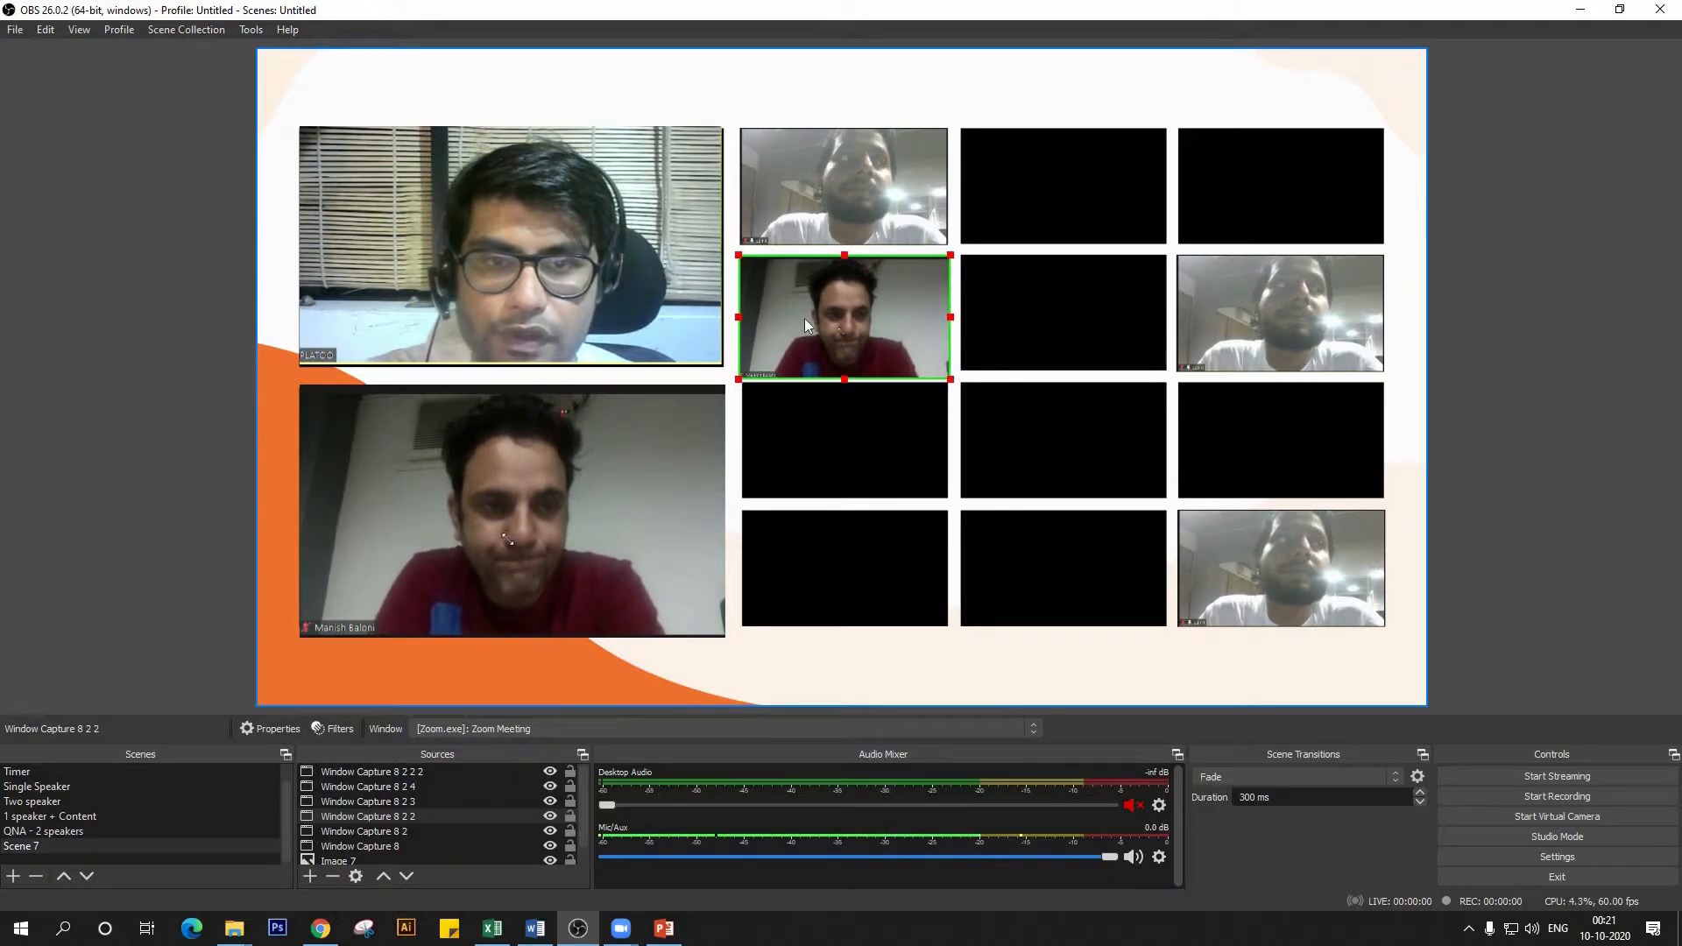
- Paste another duplicate of the copied large capture and move it over the grid's two lower rows
click(864, 418)
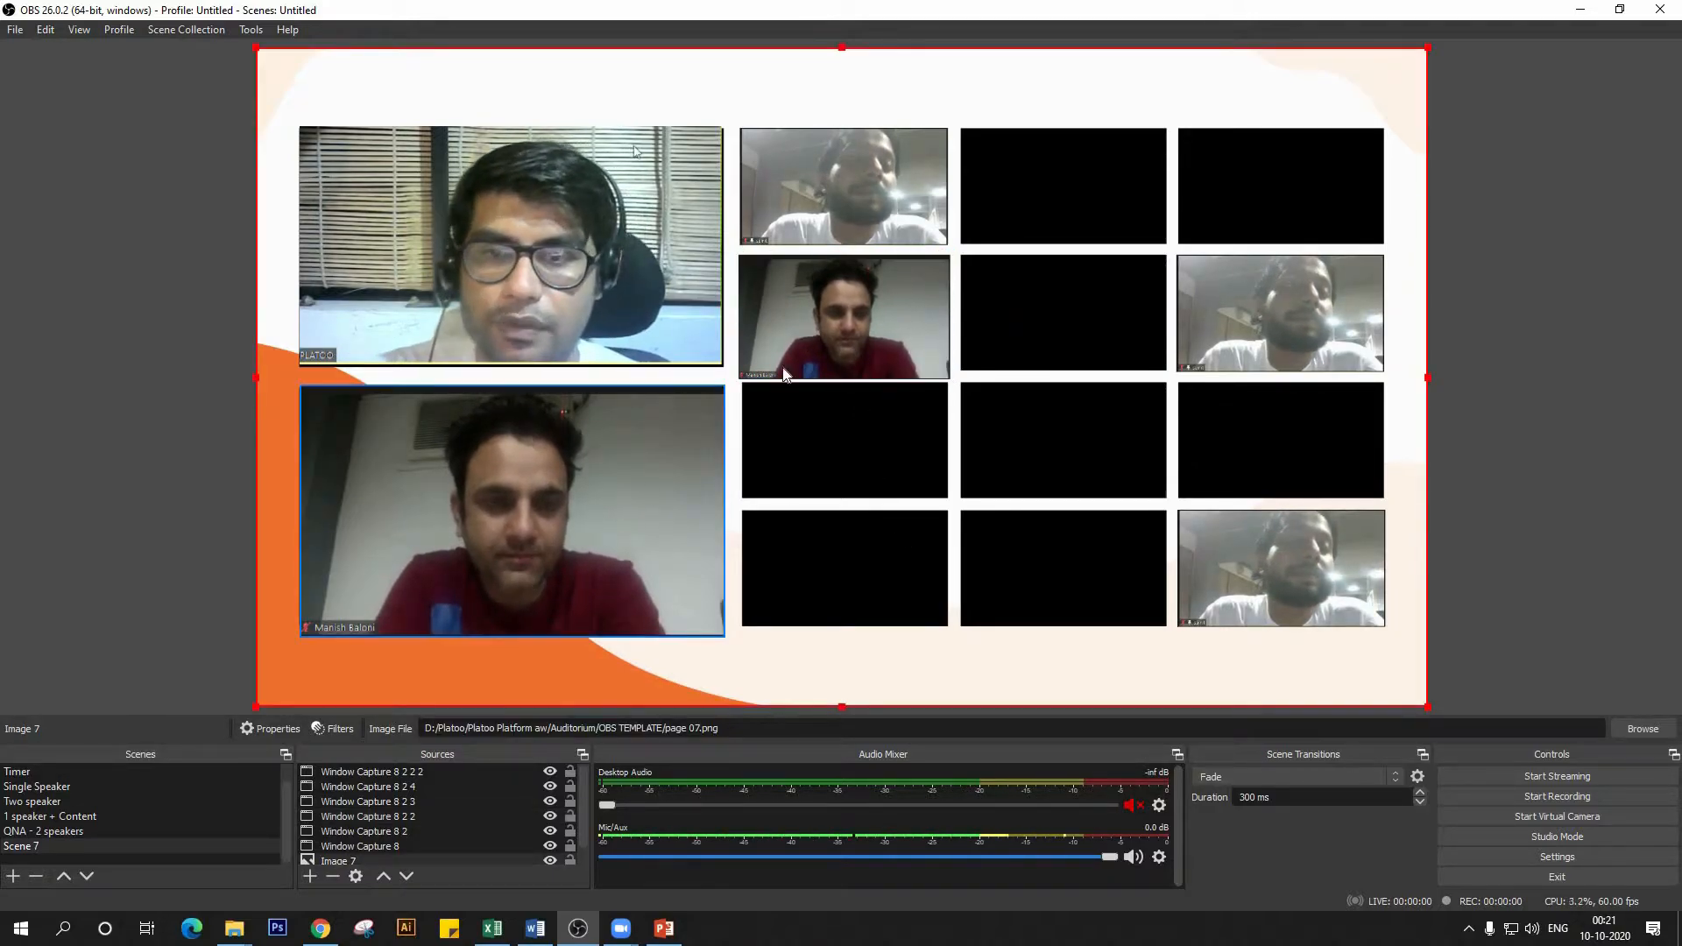
right_click(850, 335)
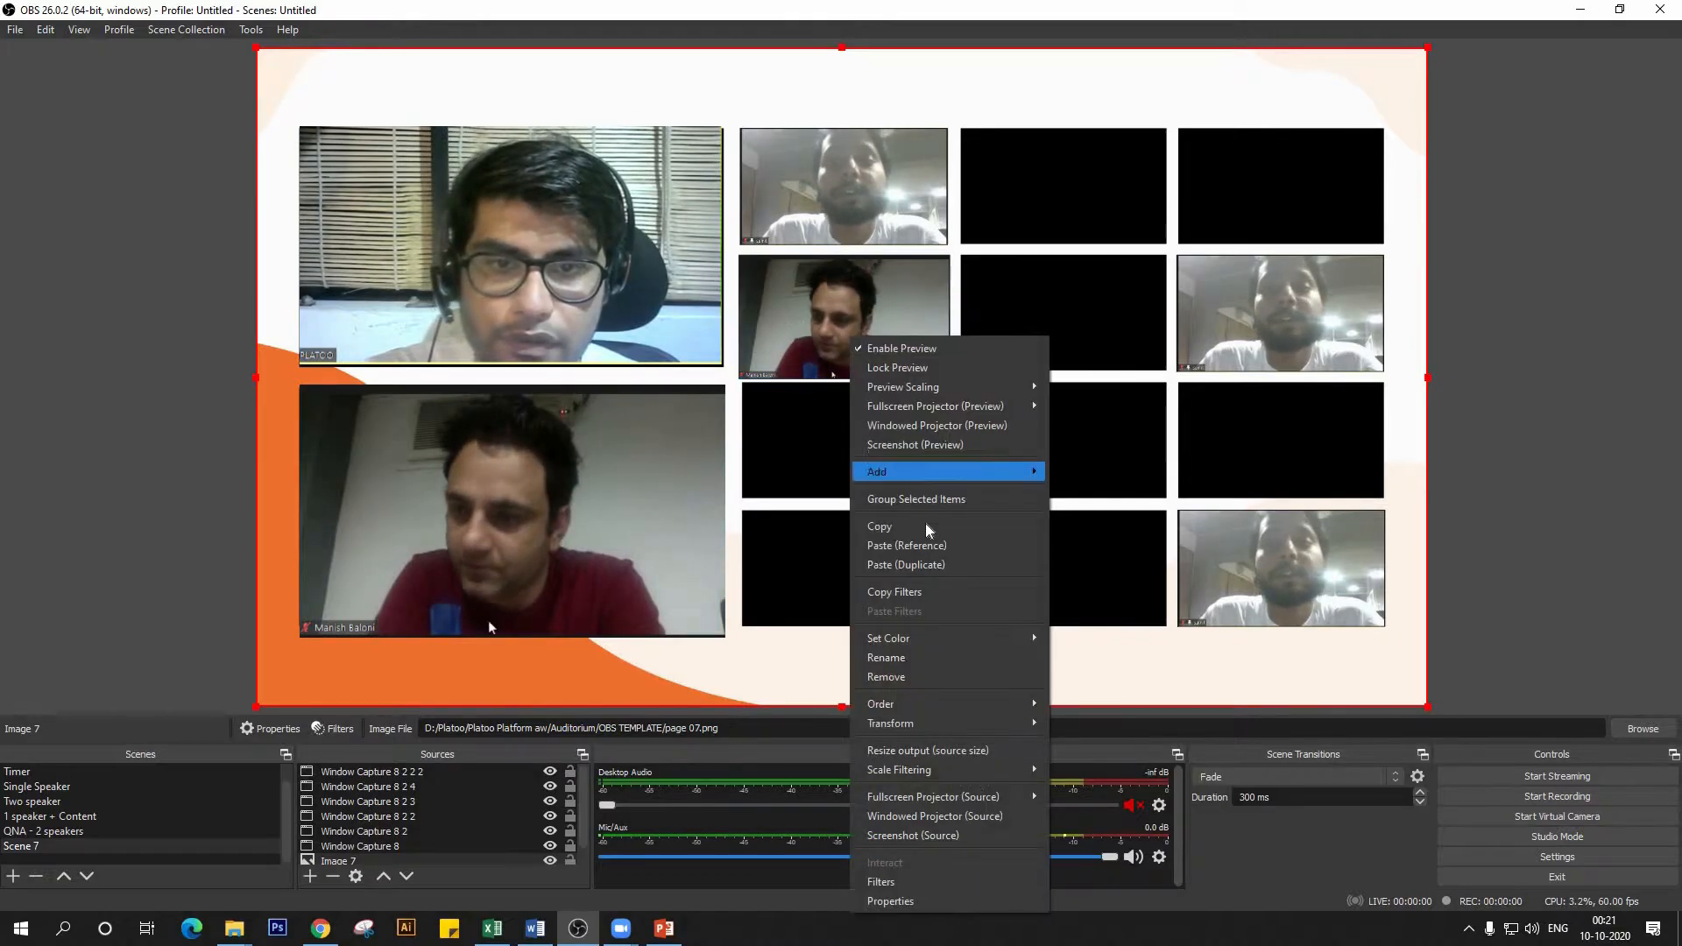
click(931, 564)
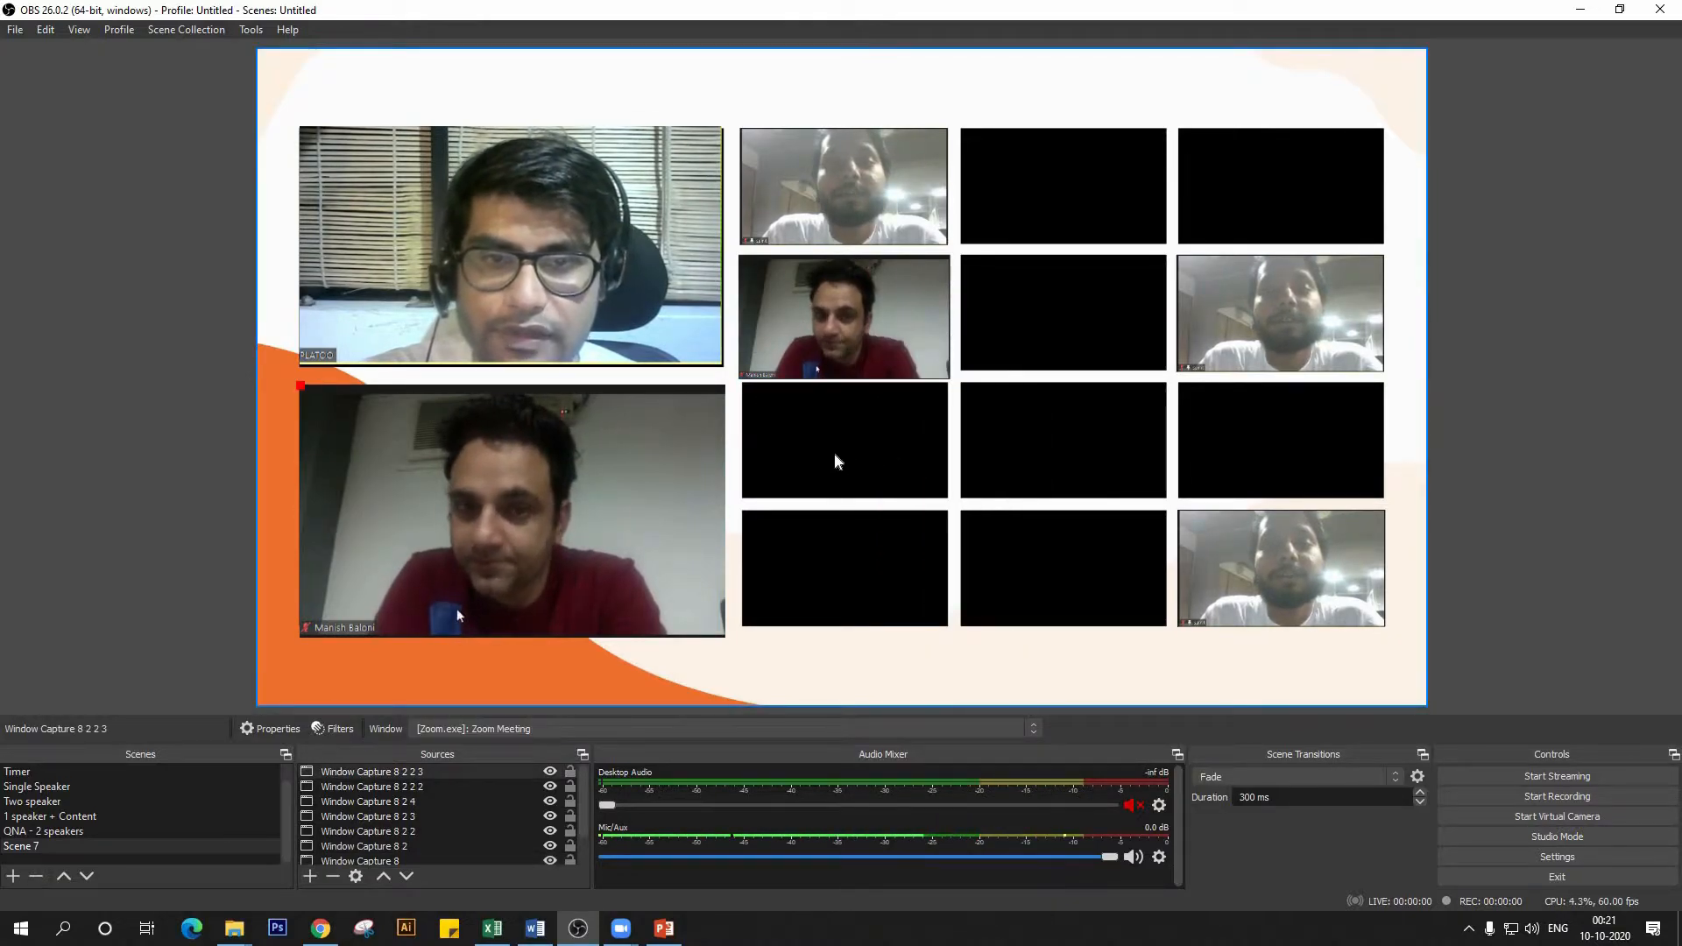
drag(635, 494, 1069, 491)
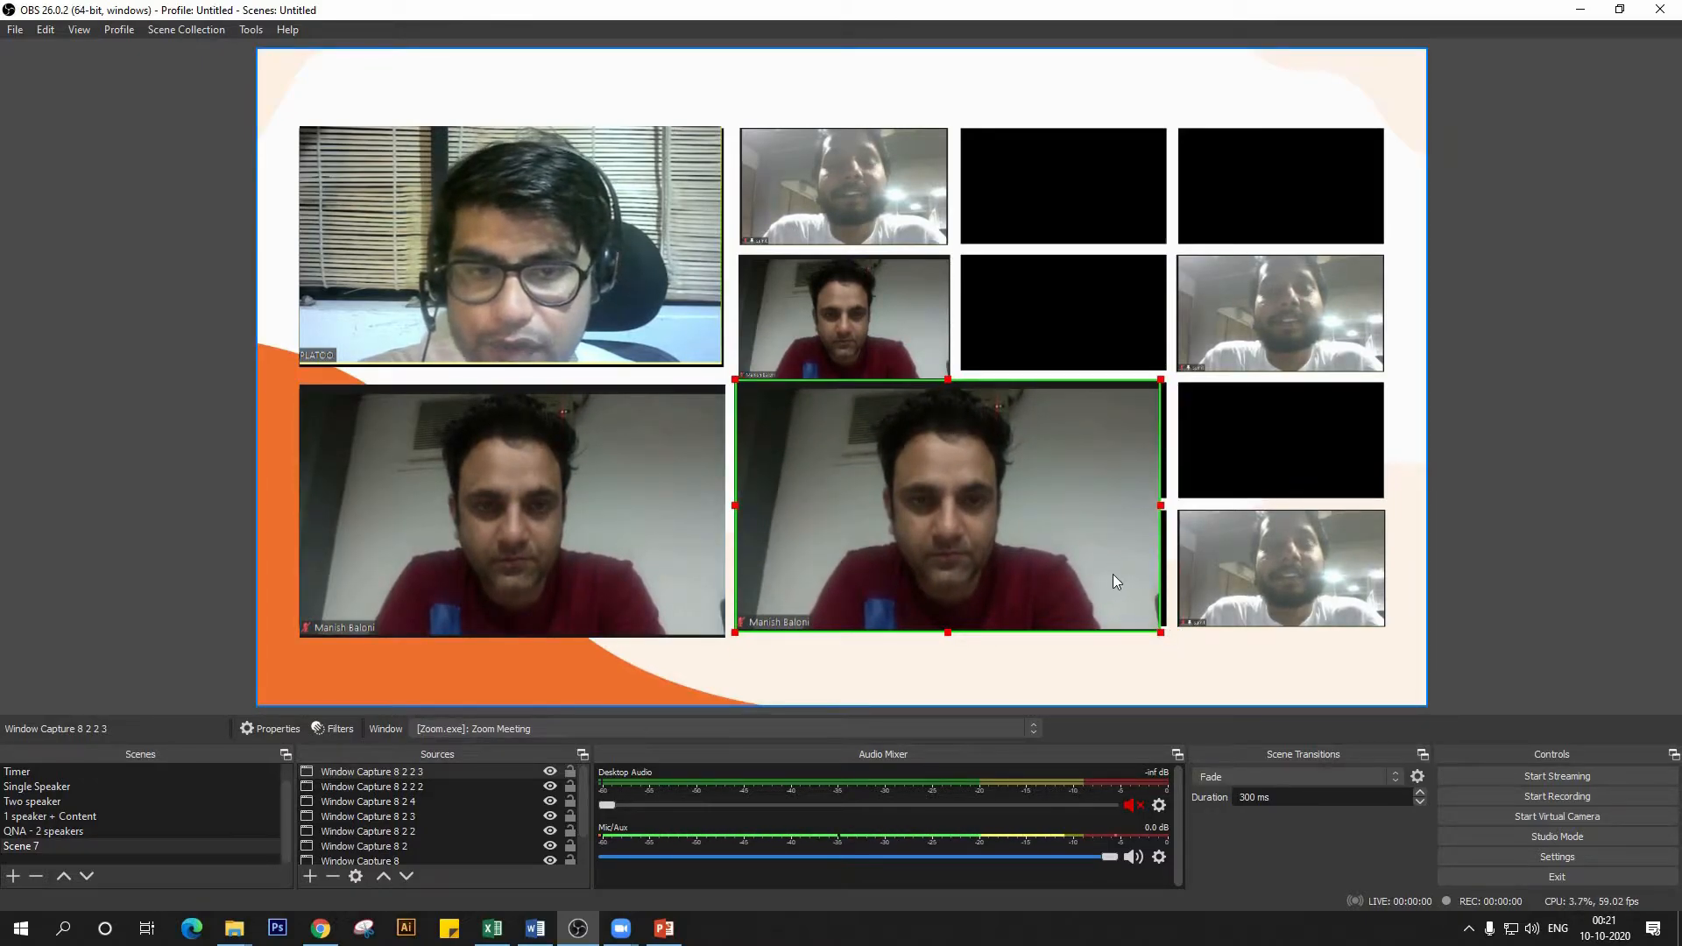
- Reposition the large duplicate and extend its cropped edges until all four Zoom participants are included in the capture
drag(1113, 575, 1092, 466)
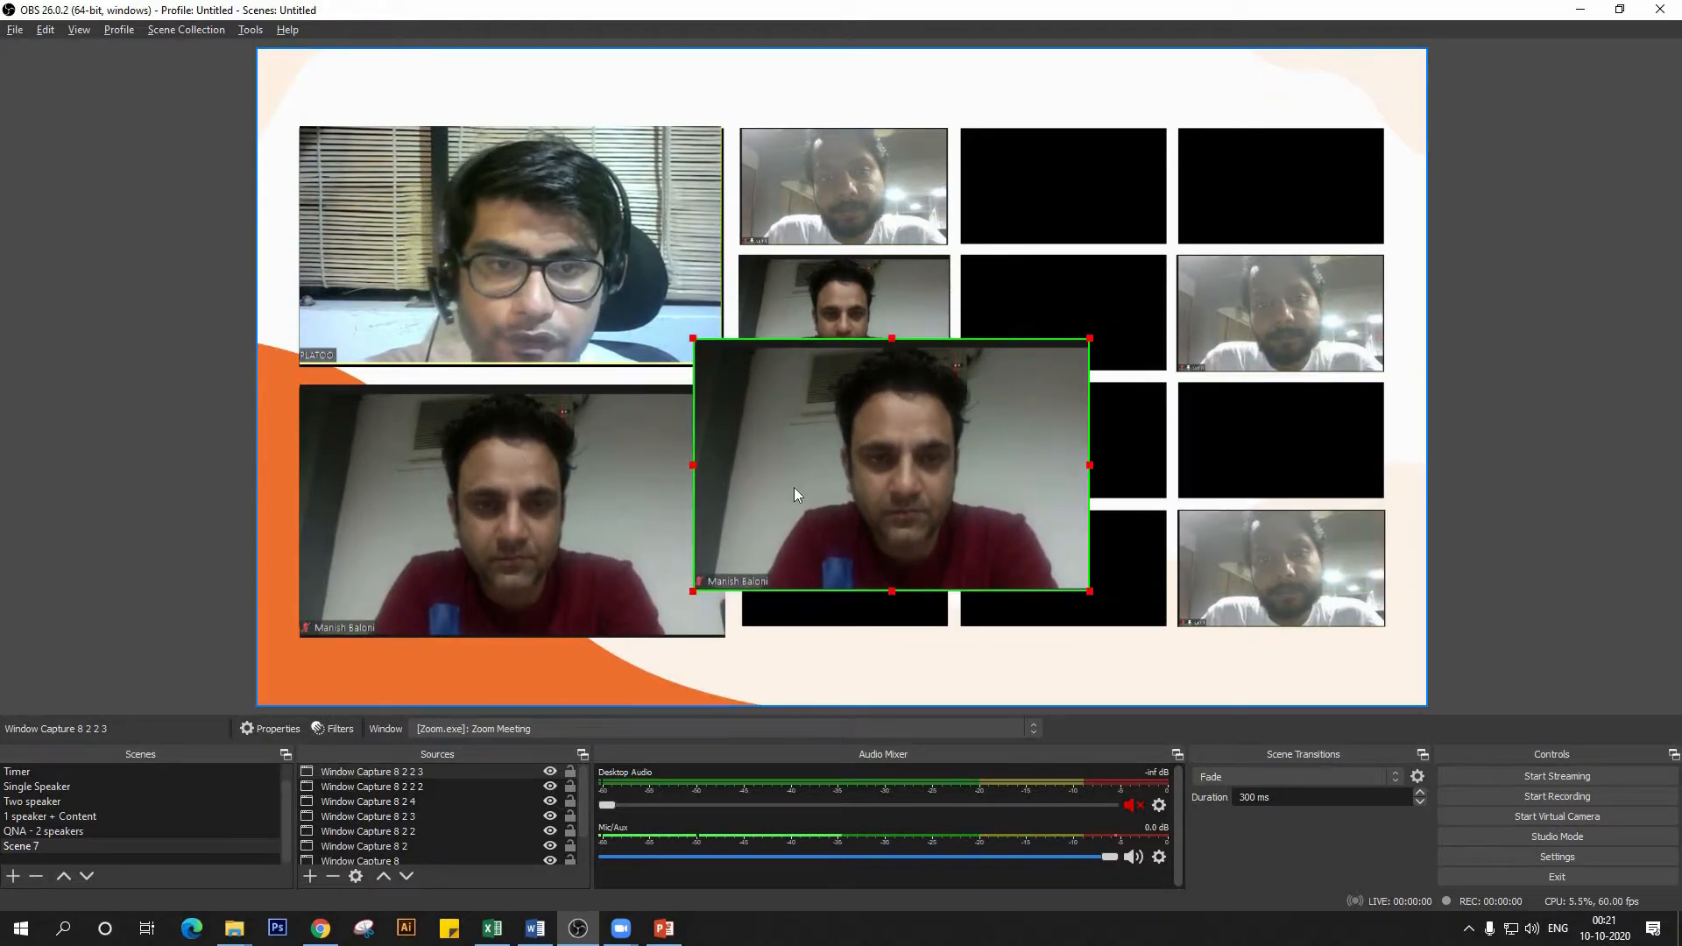
drag(693, 465, 370, 450)
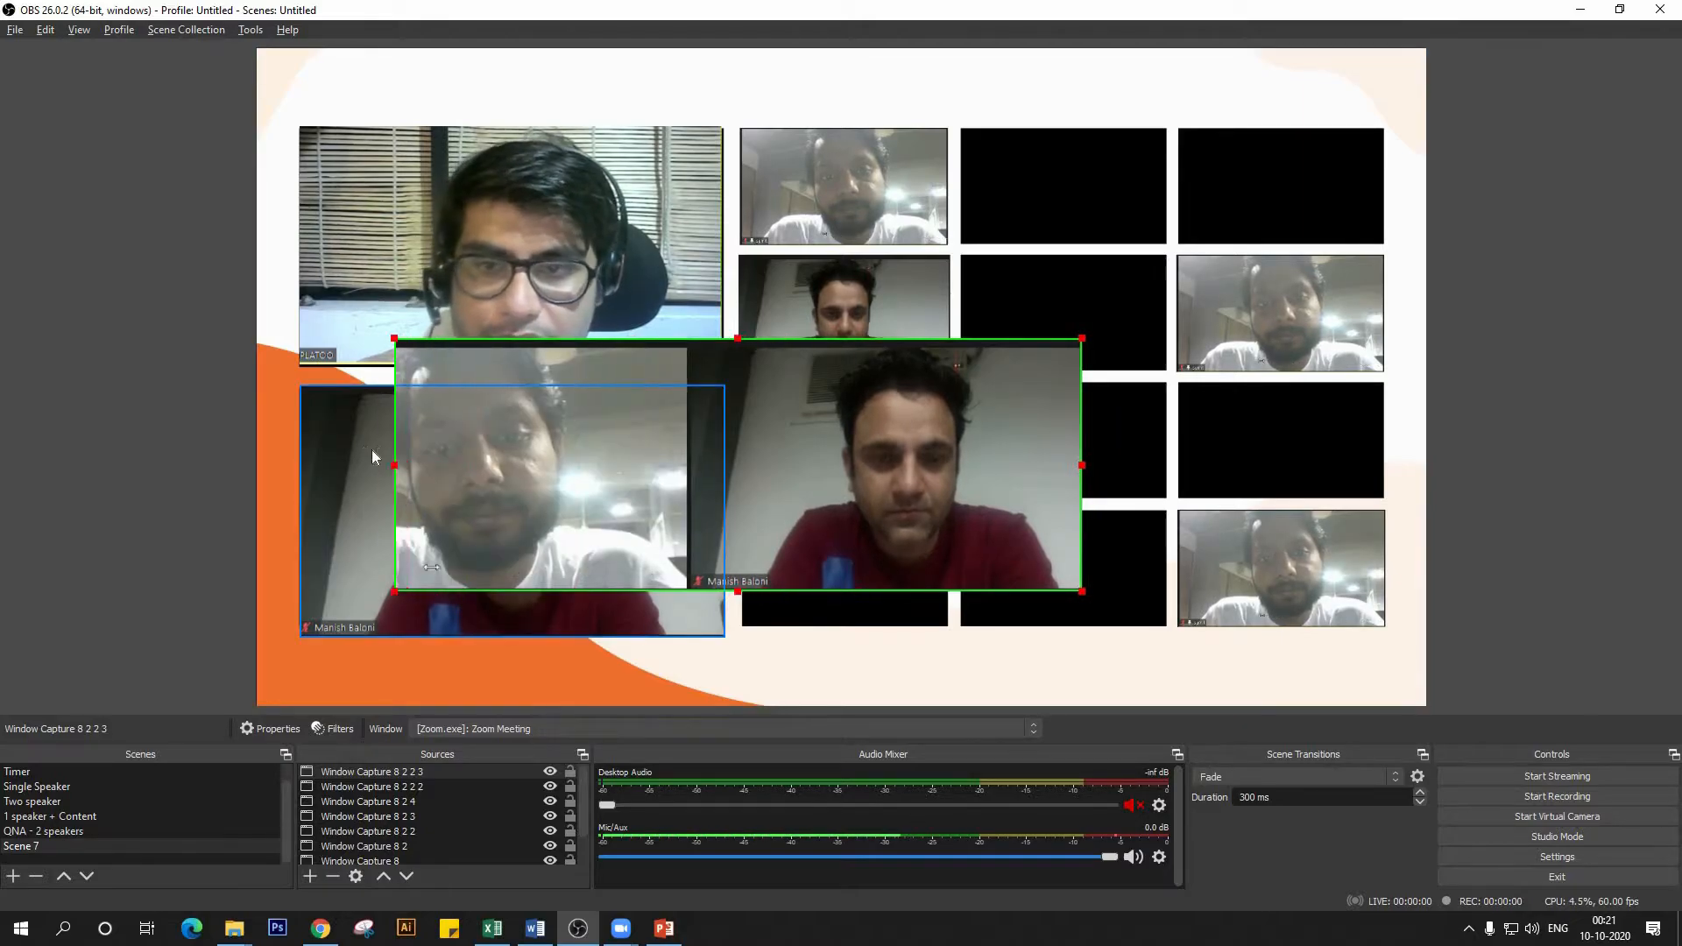
drag(724, 589, 734, 767)
drag(760, 628, 745, 360)
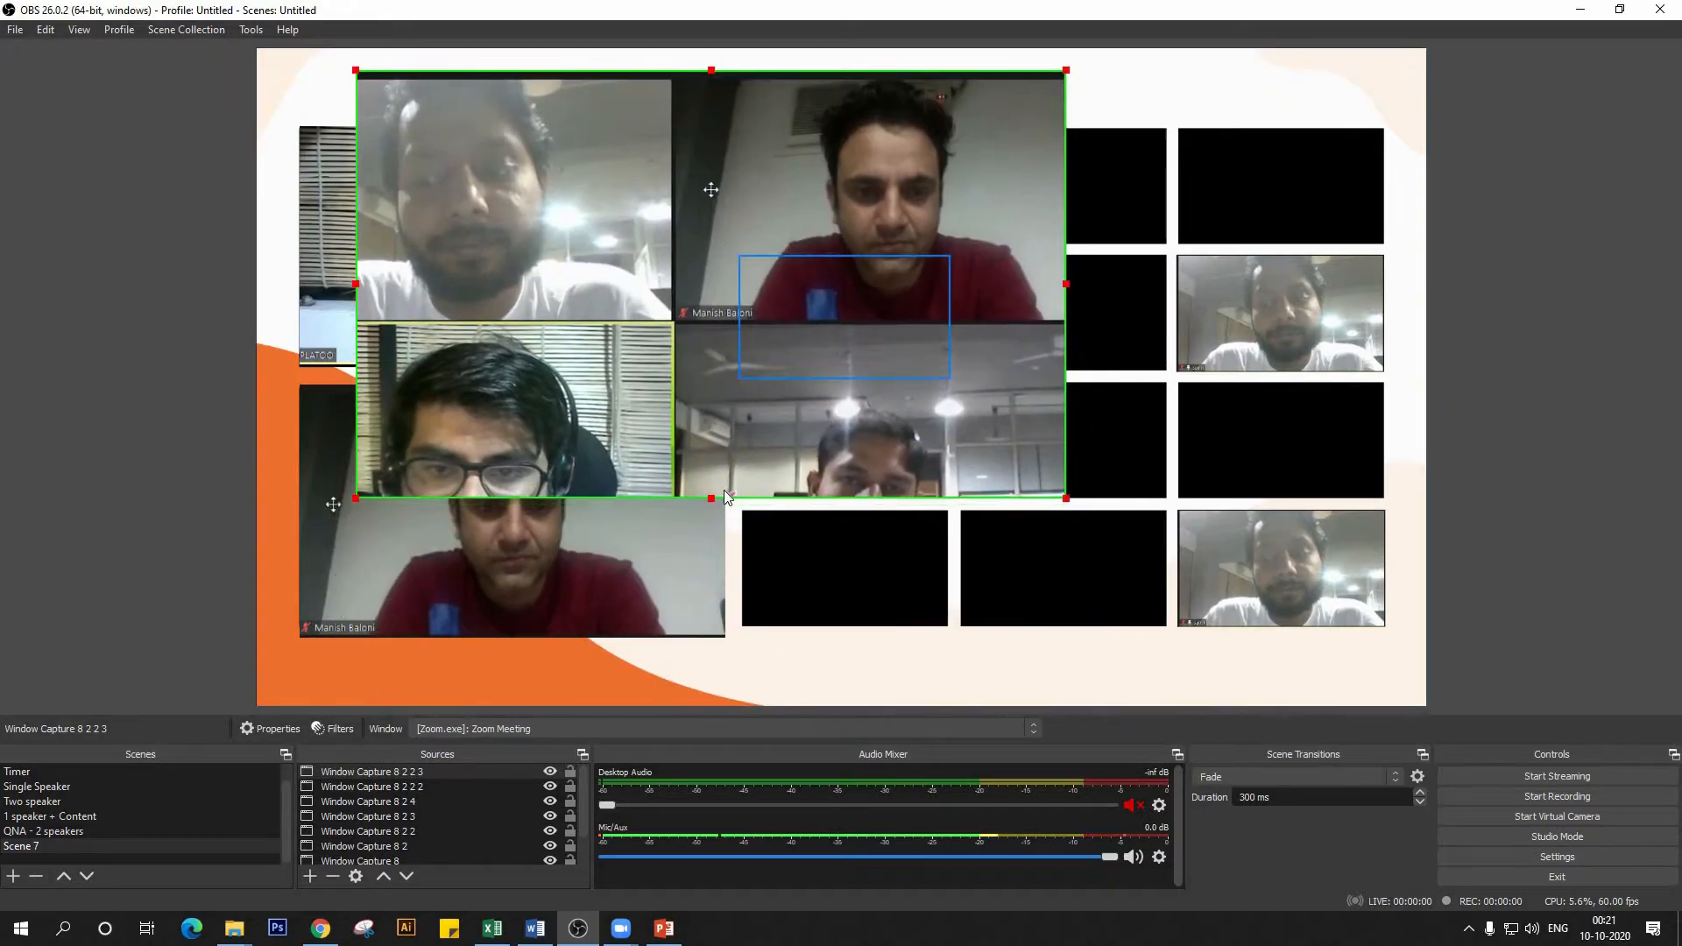
drag(725, 499, 745, 575)
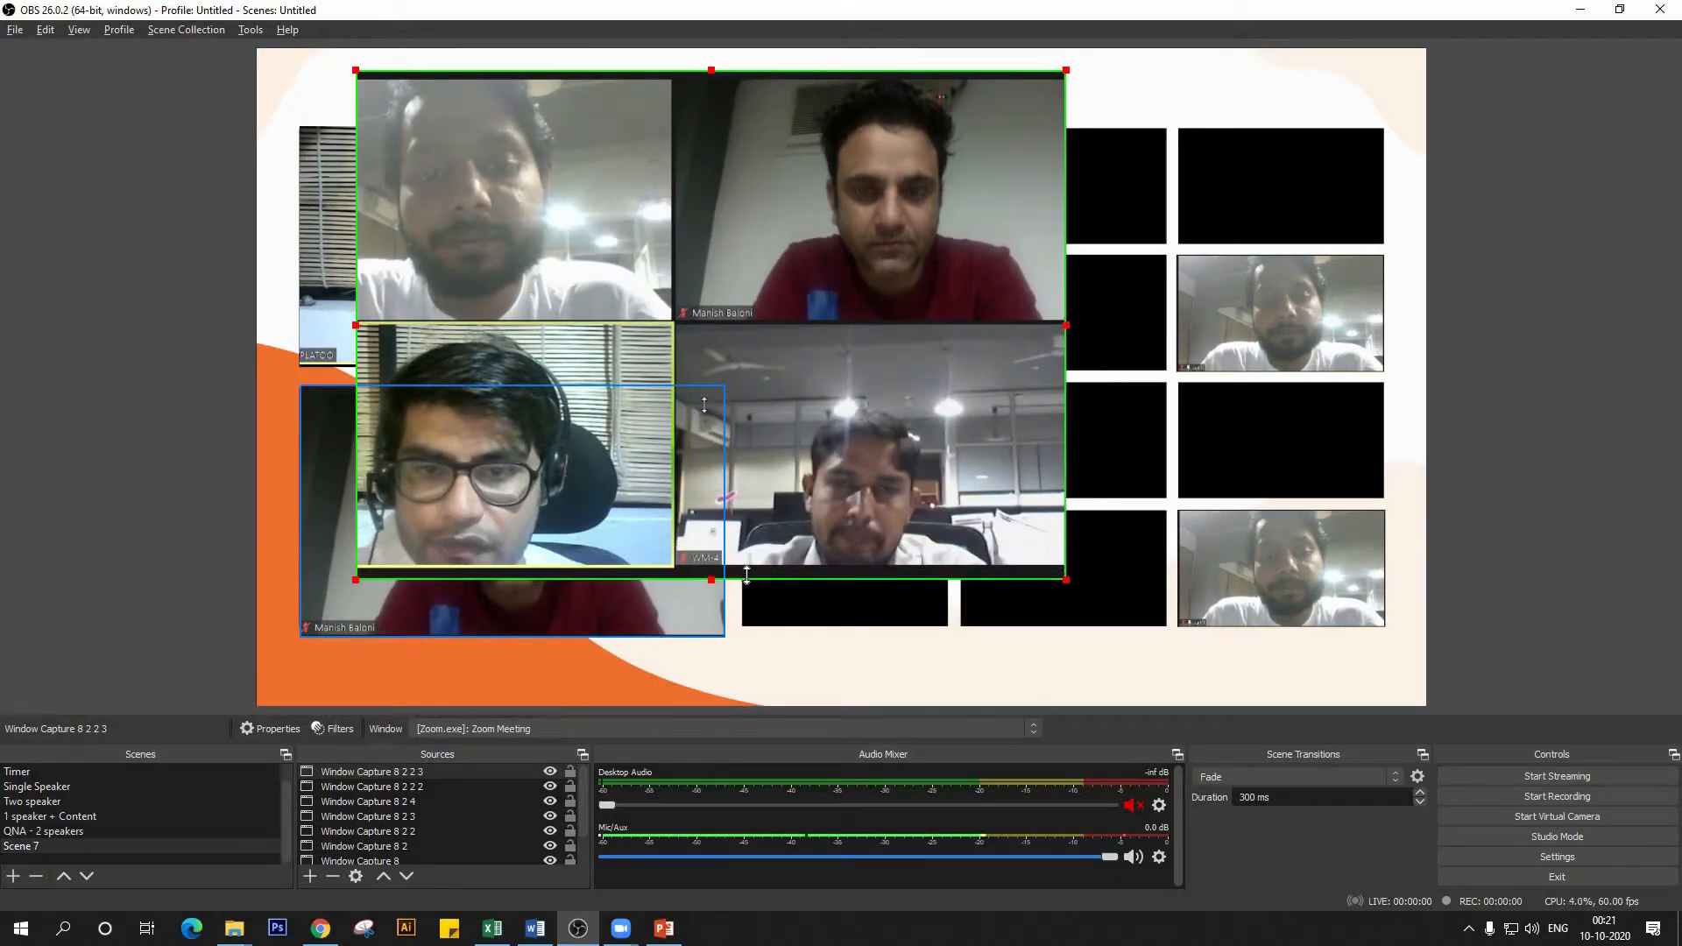
- Crop the duplicate to the participant at the Zoom gallery's lower right and scale it into the first cell of the grid's bottom row
drag(356, 303, 672, 292)
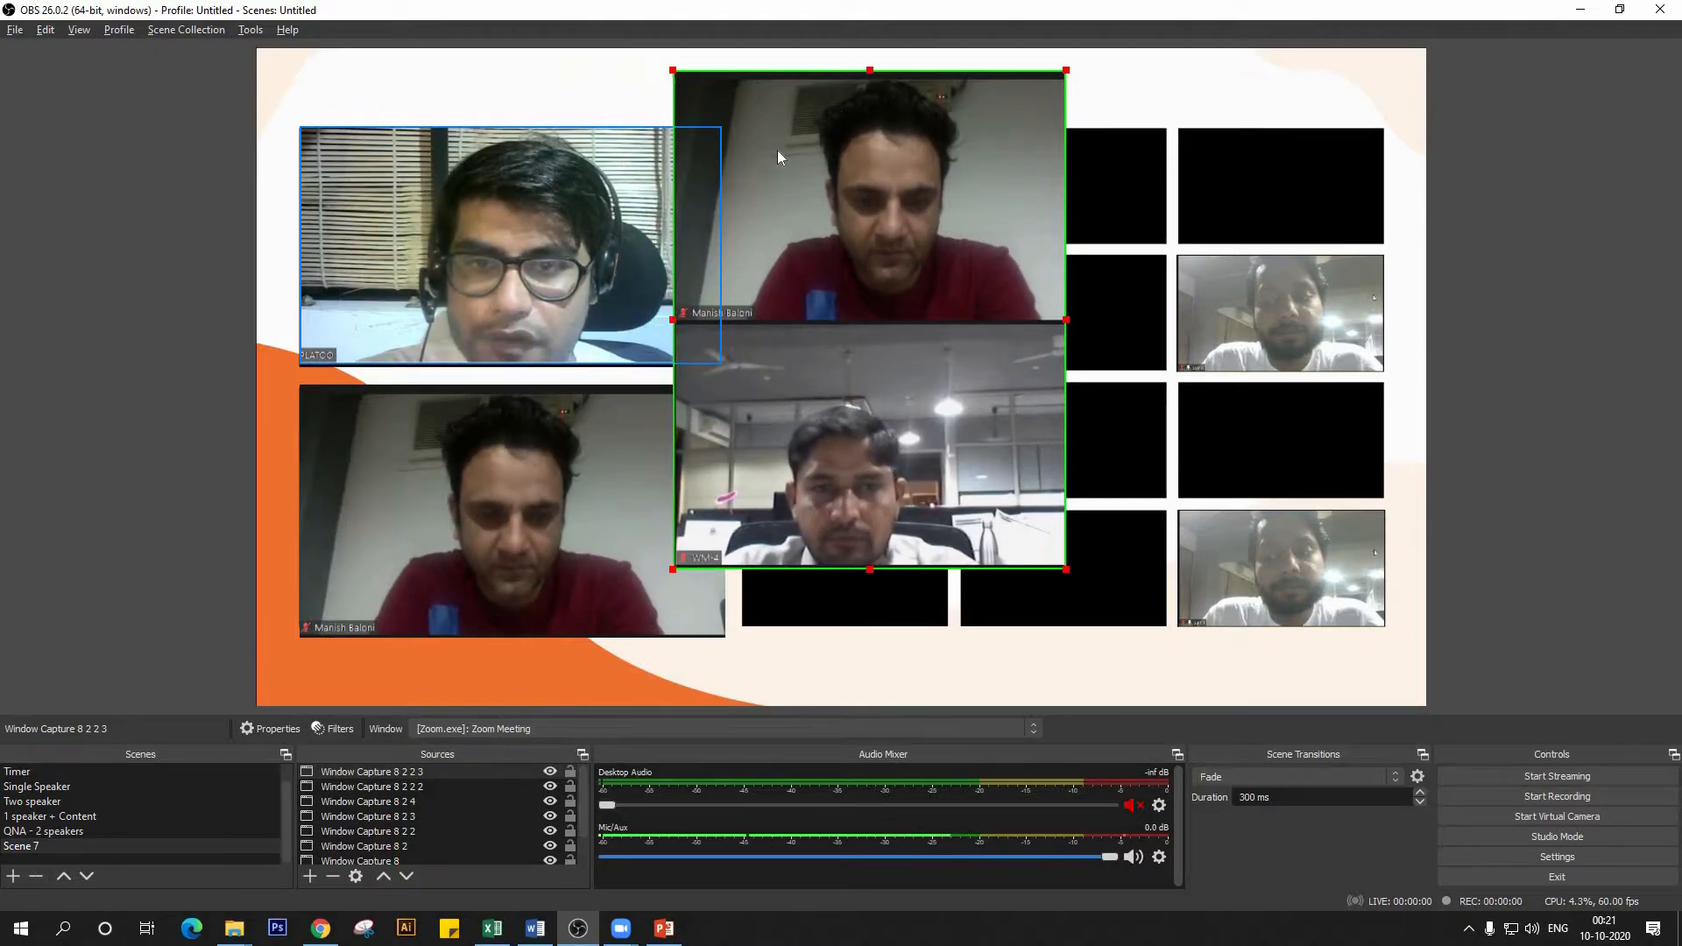
drag(870, 70, 871, 326)
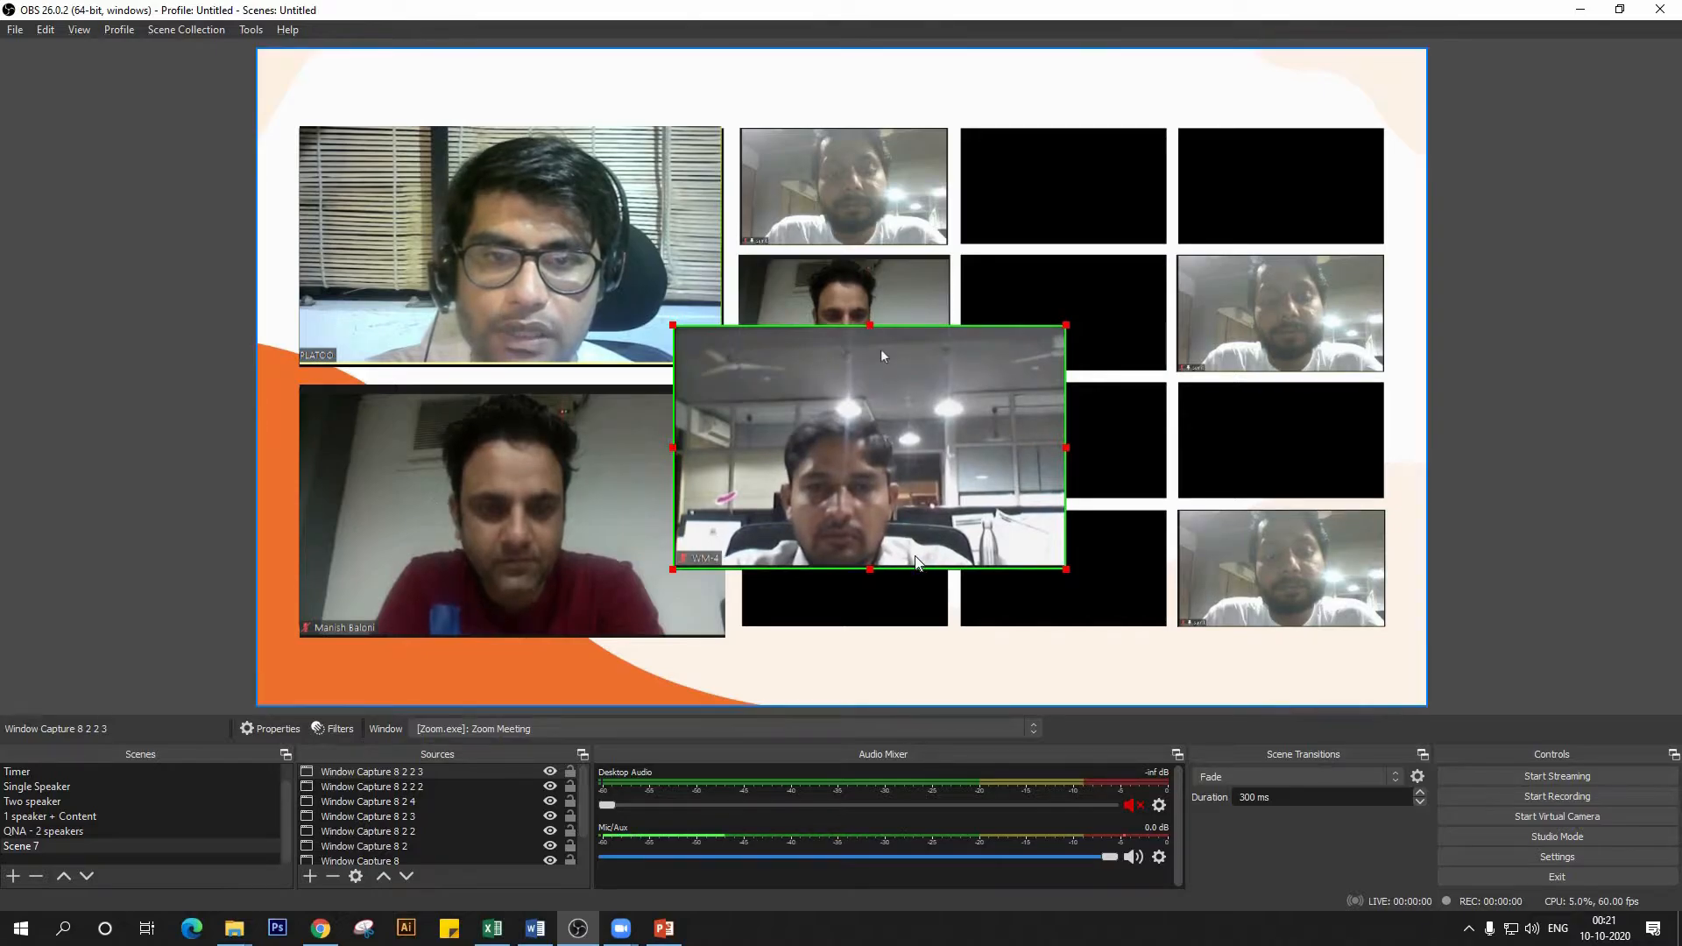
drag(882, 469, 949, 524)
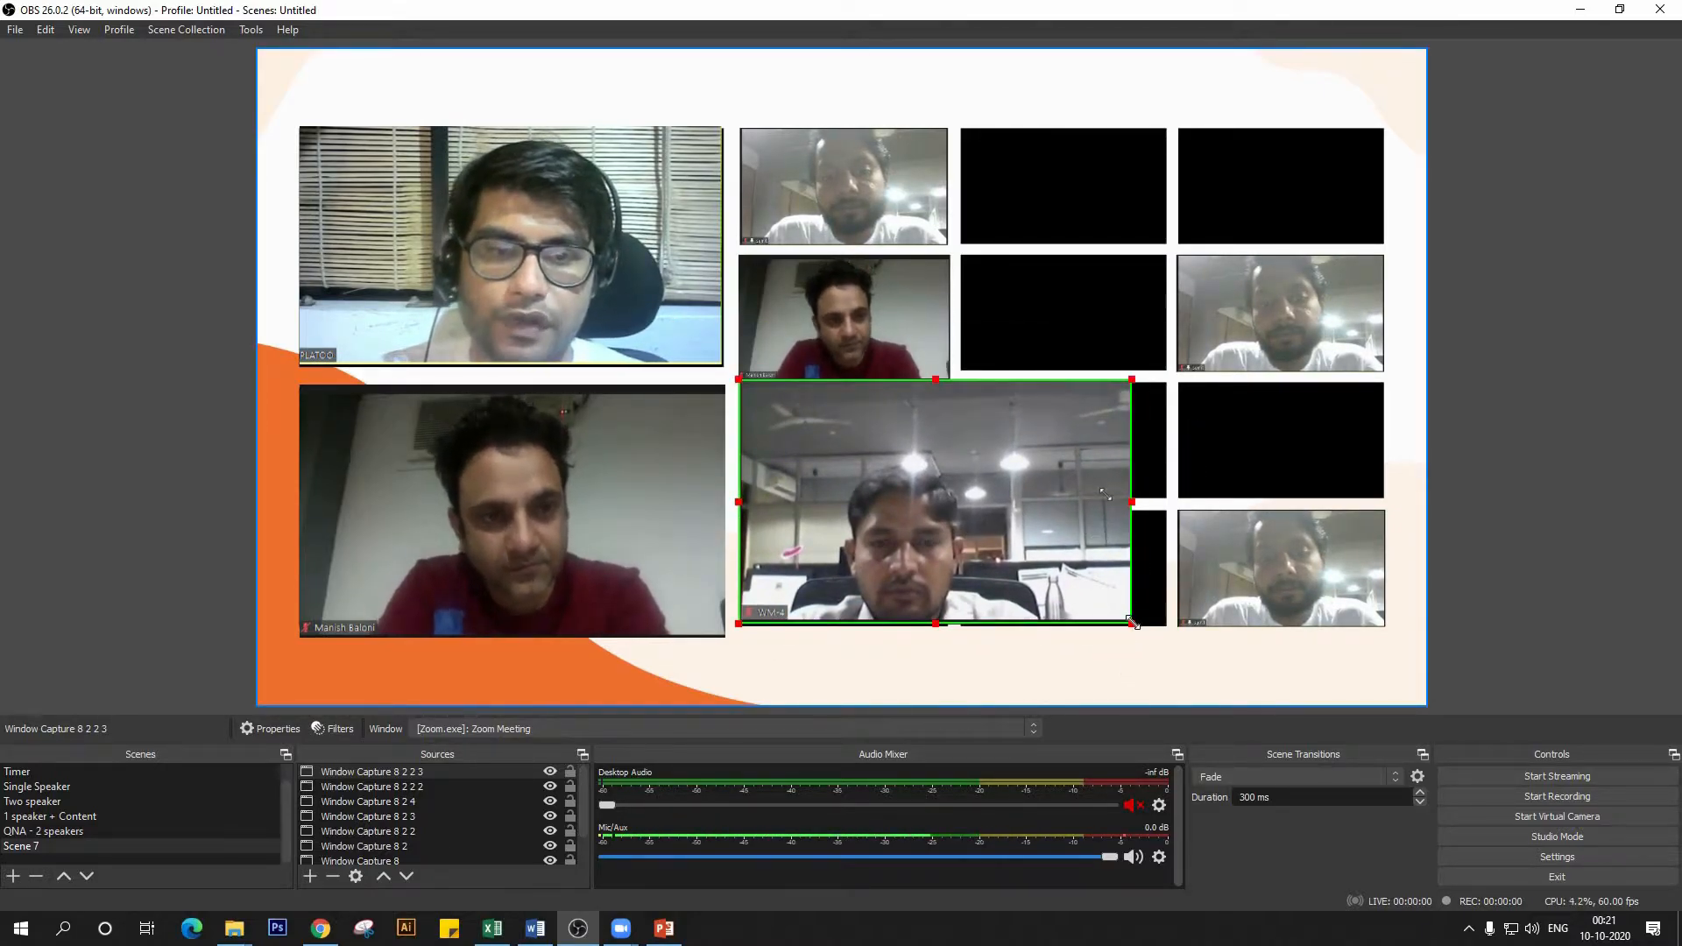
drag(1132, 622, 885, 582)
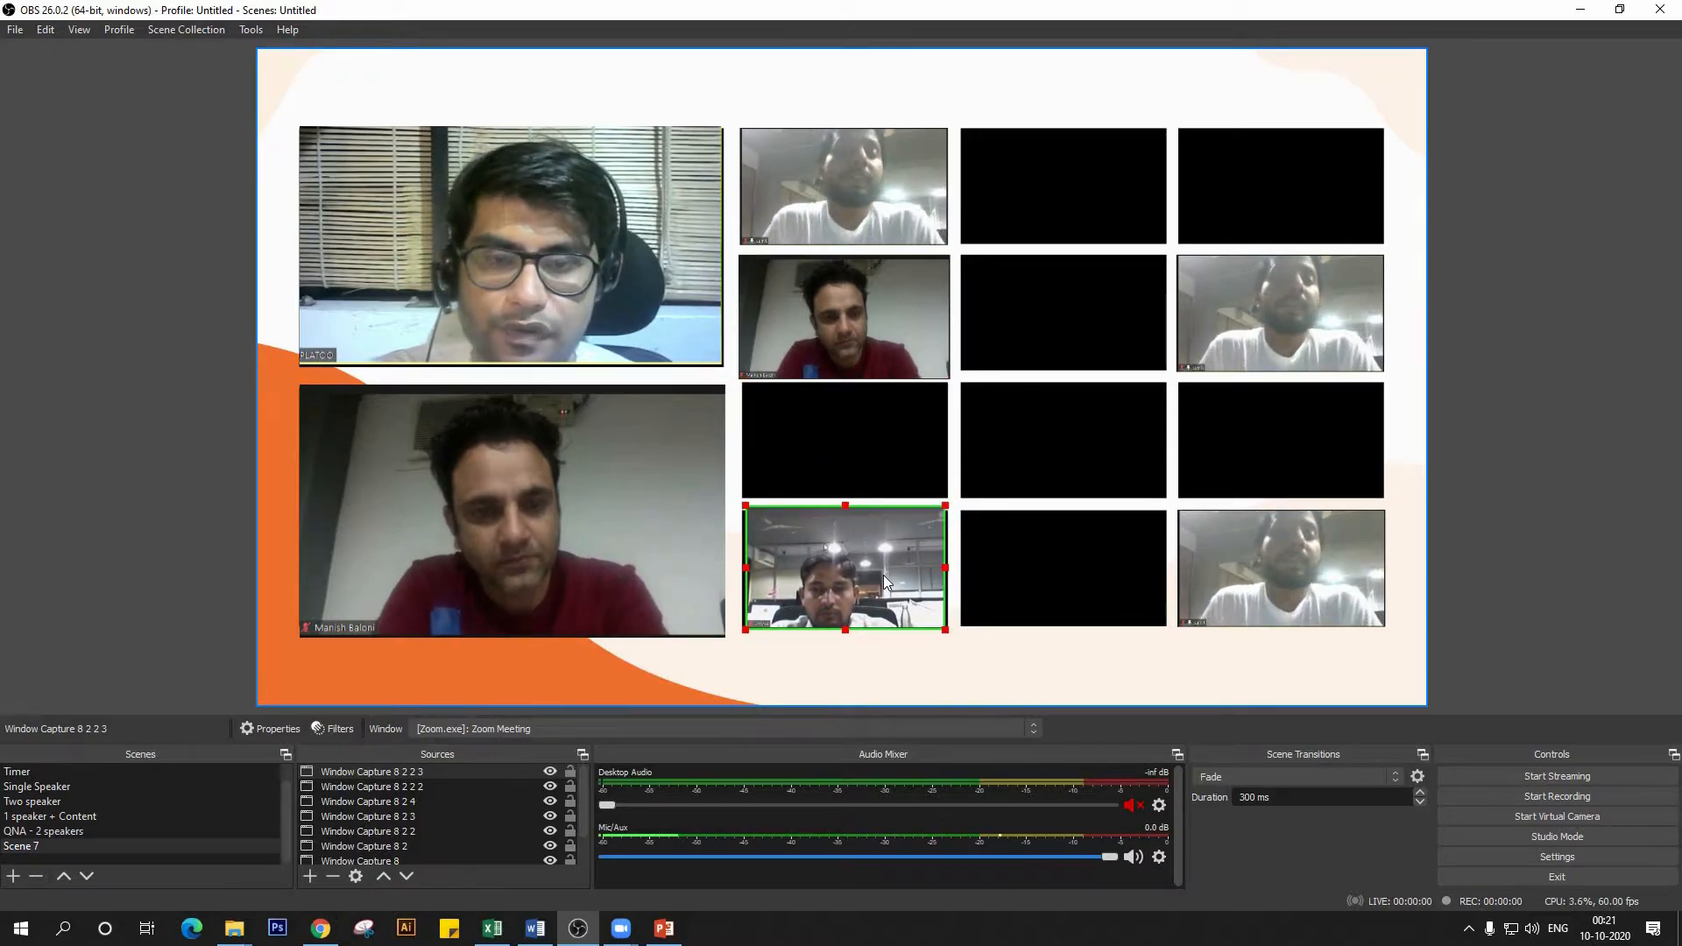
- Copy the capture in the bottom row's first cell, paste it as a duplicate, and move it to the second row's middle cell
right_click(883, 575)
click(935, 196)
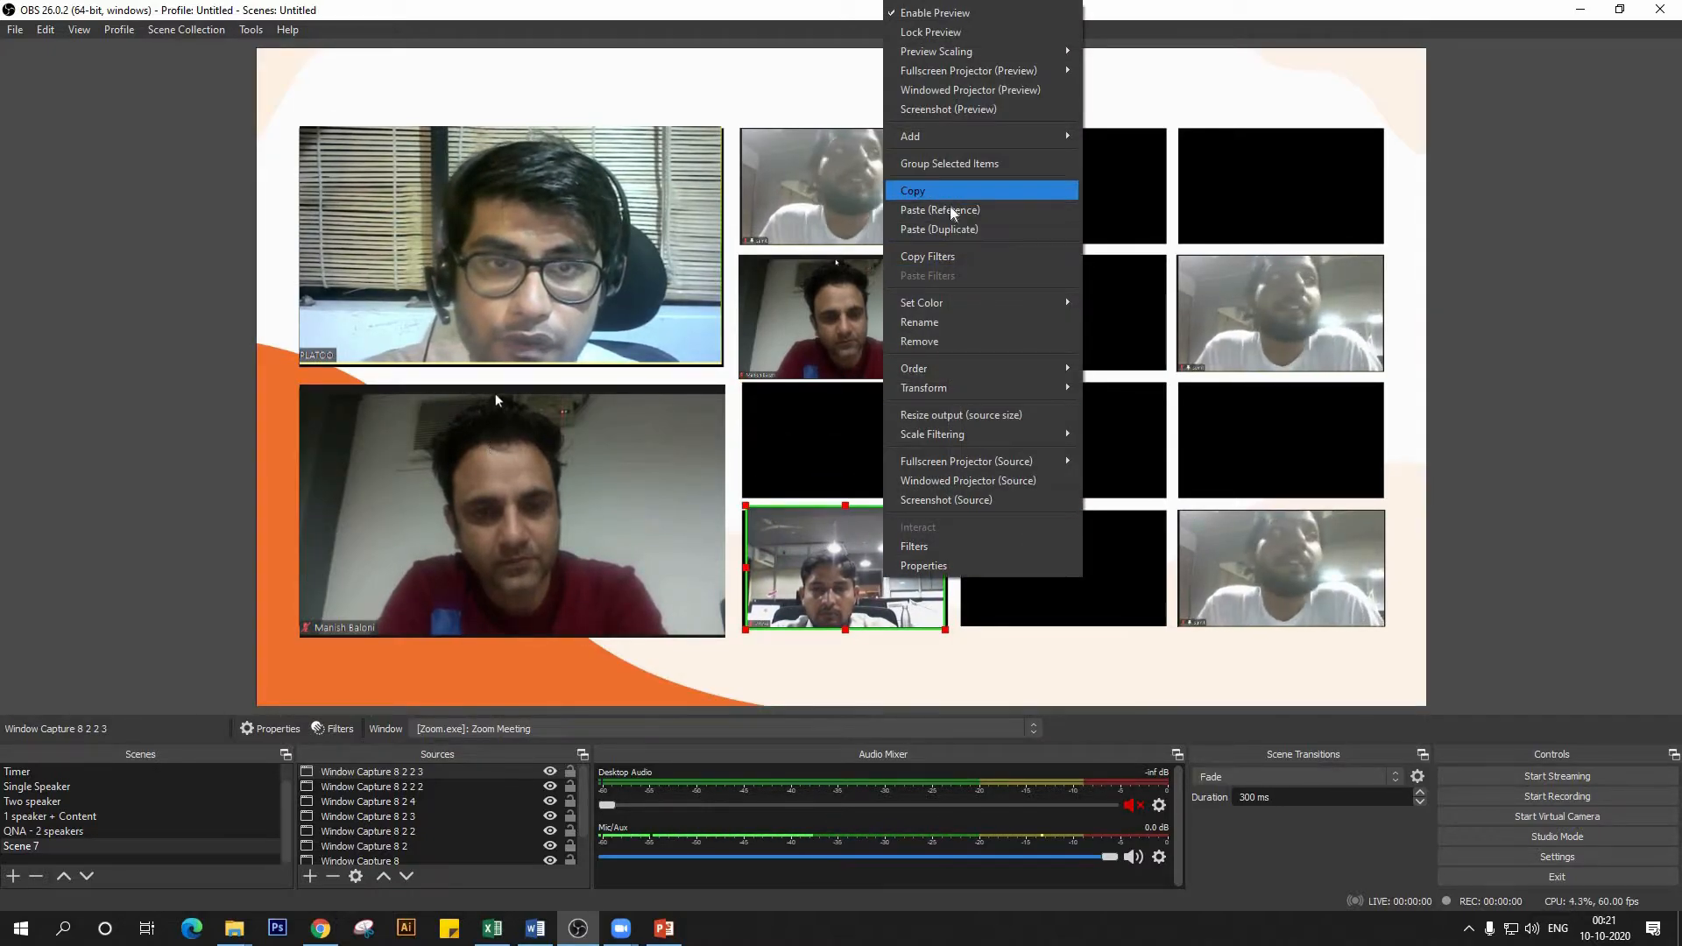
right_click(1035, 218)
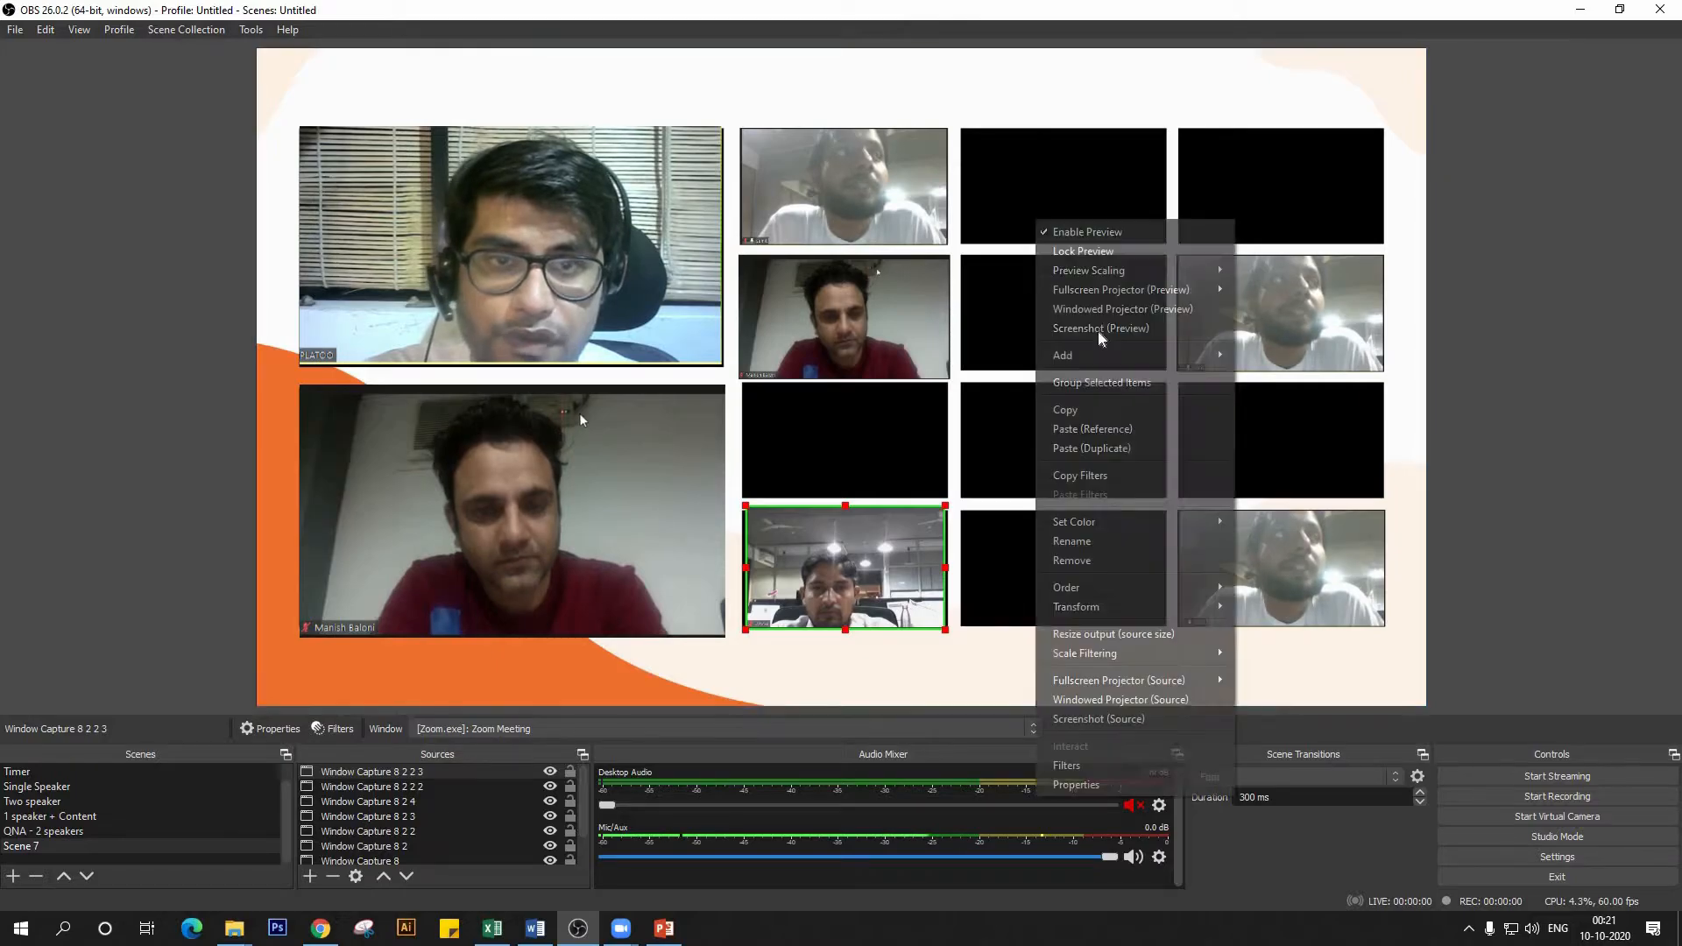
click(1105, 445)
drag(806, 569, 1026, 319)
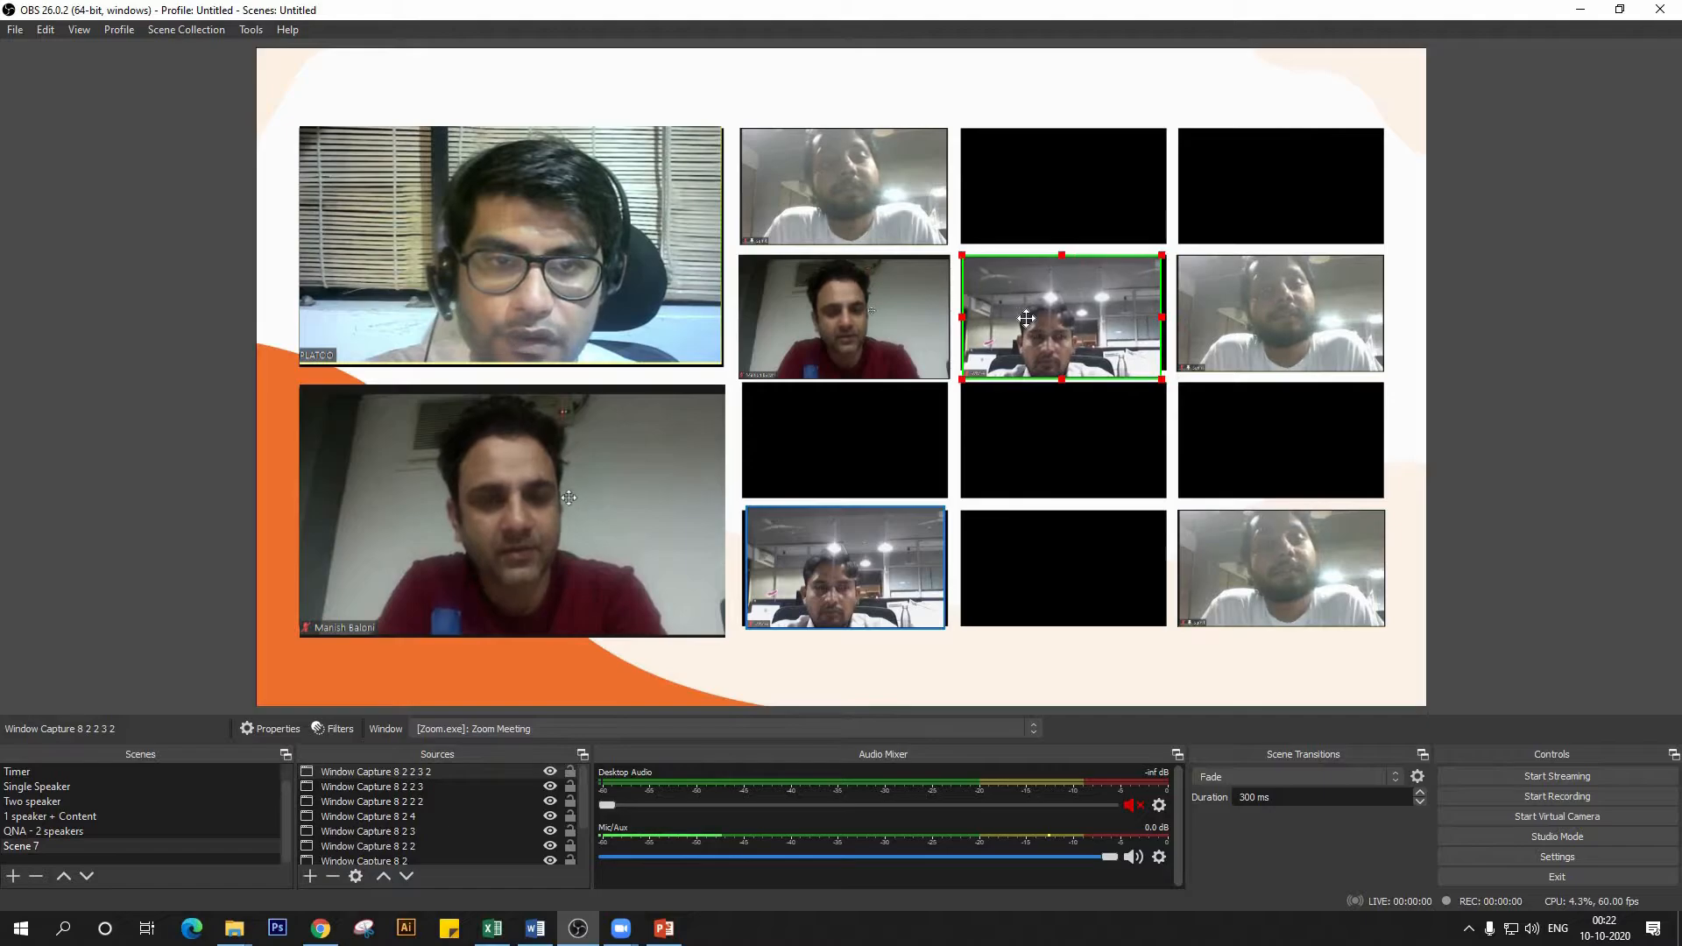
- Paste another duplicate of the copied capture, move it to the third row's first cell, and trim its upper edge
right_click(1029, 323)
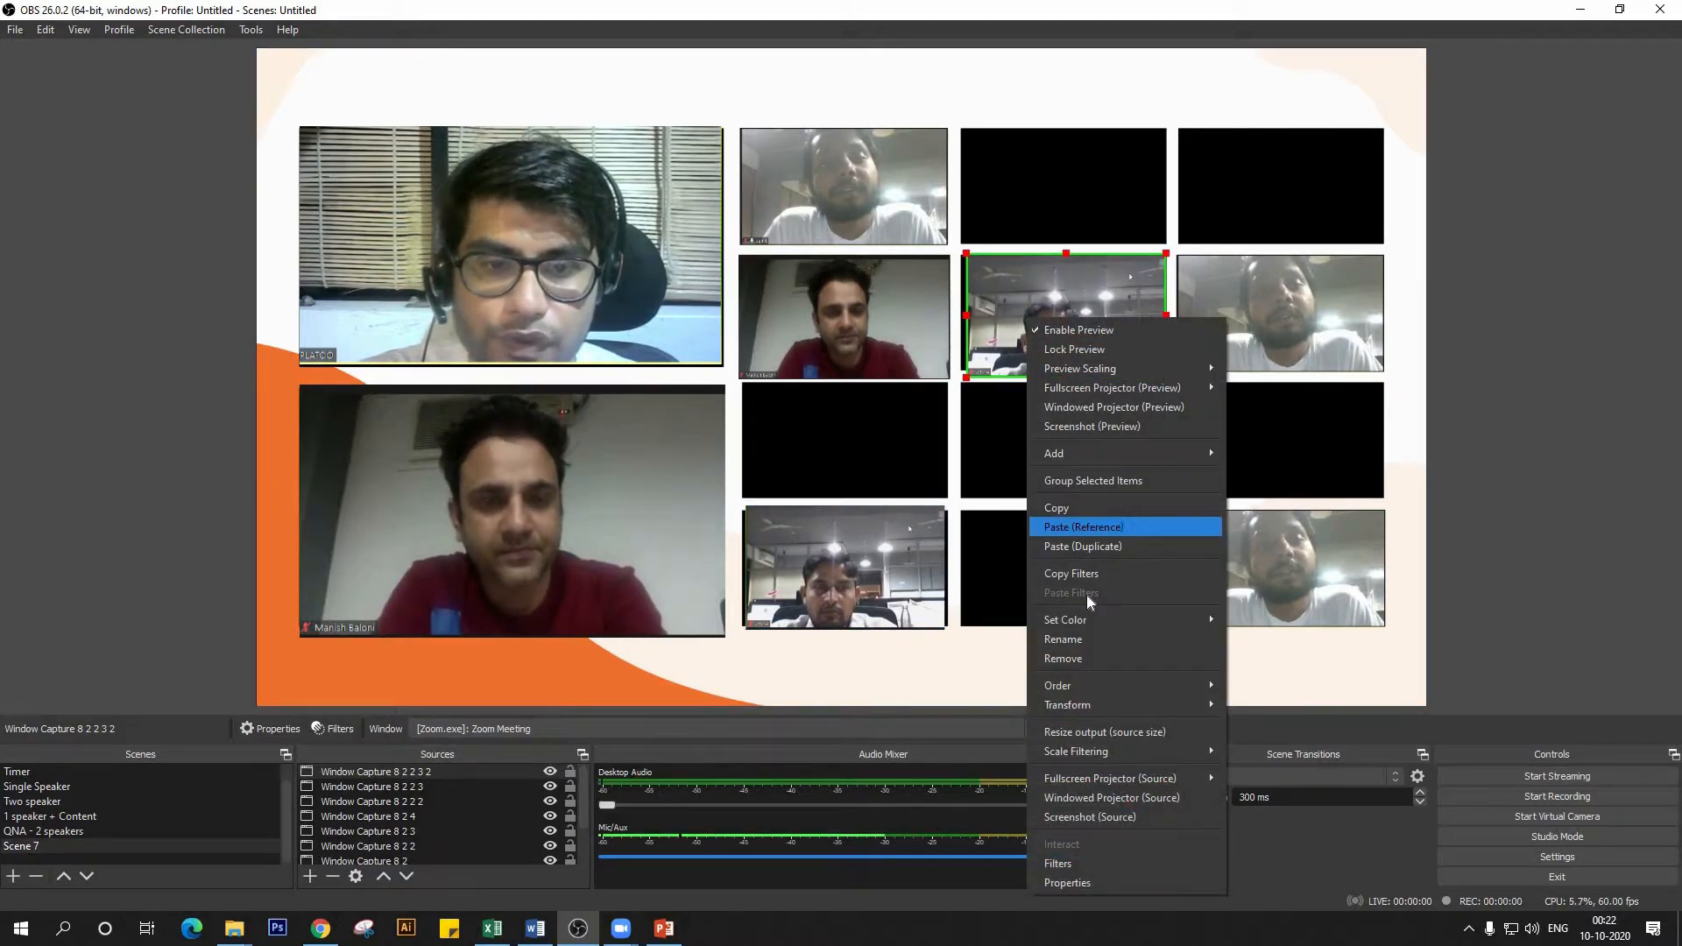
click(1083, 546)
drag(959, 323, 1044, 344)
drag(880, 604, 884, 479)
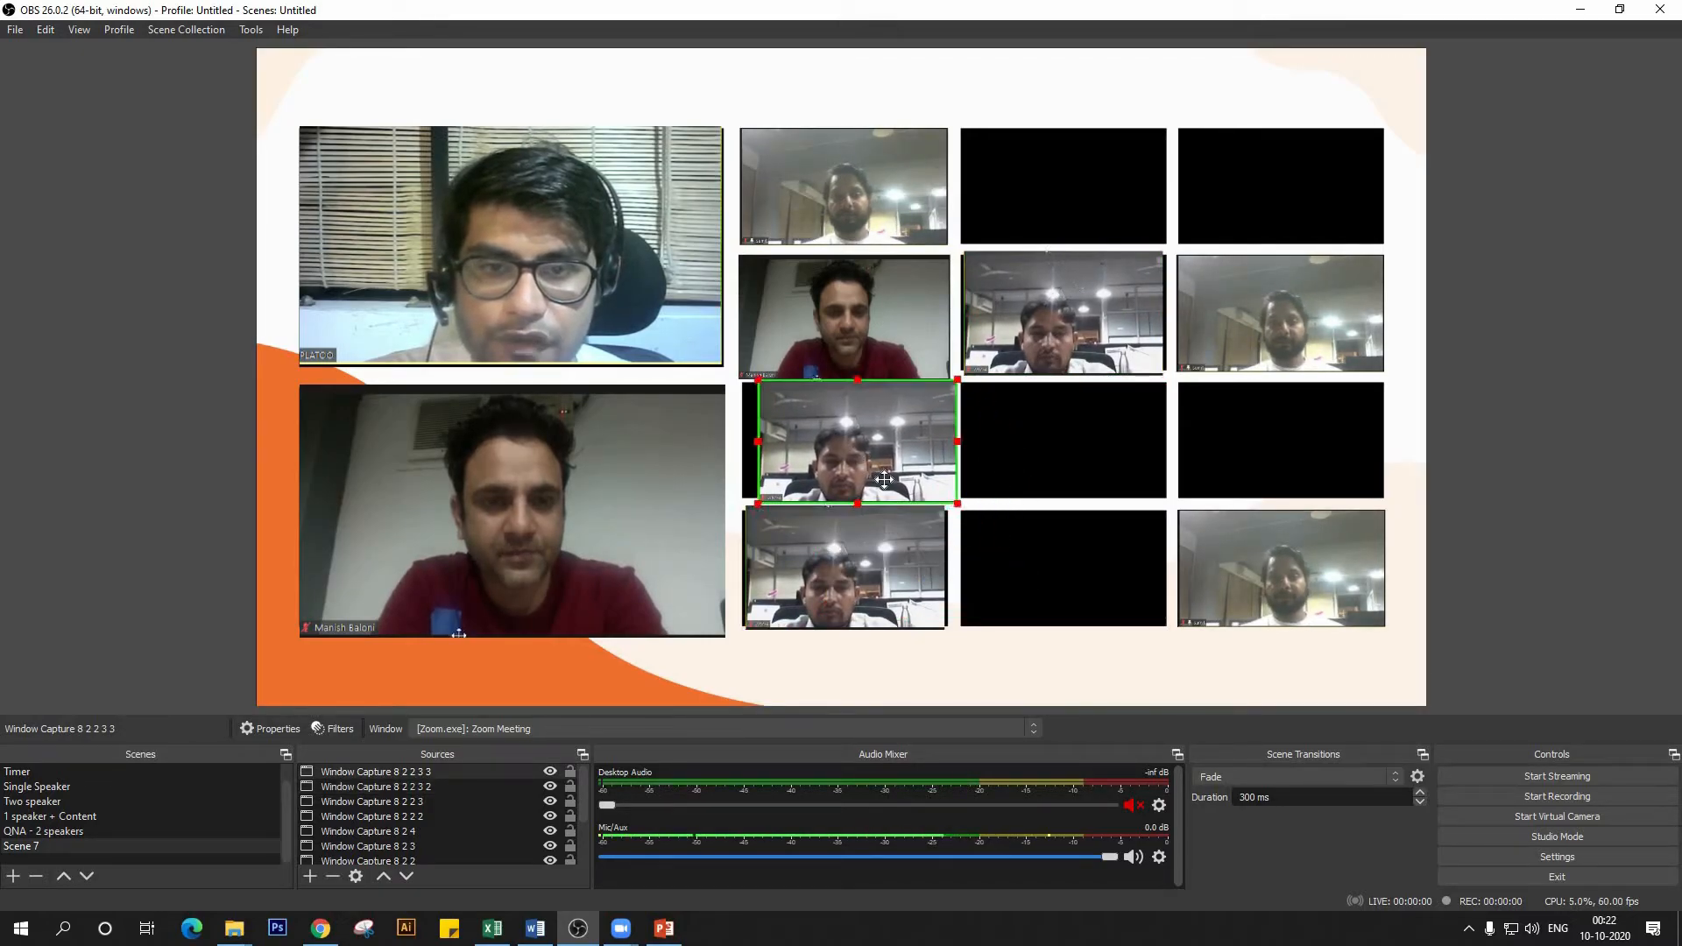
click(839, 375)
click(853, 398)
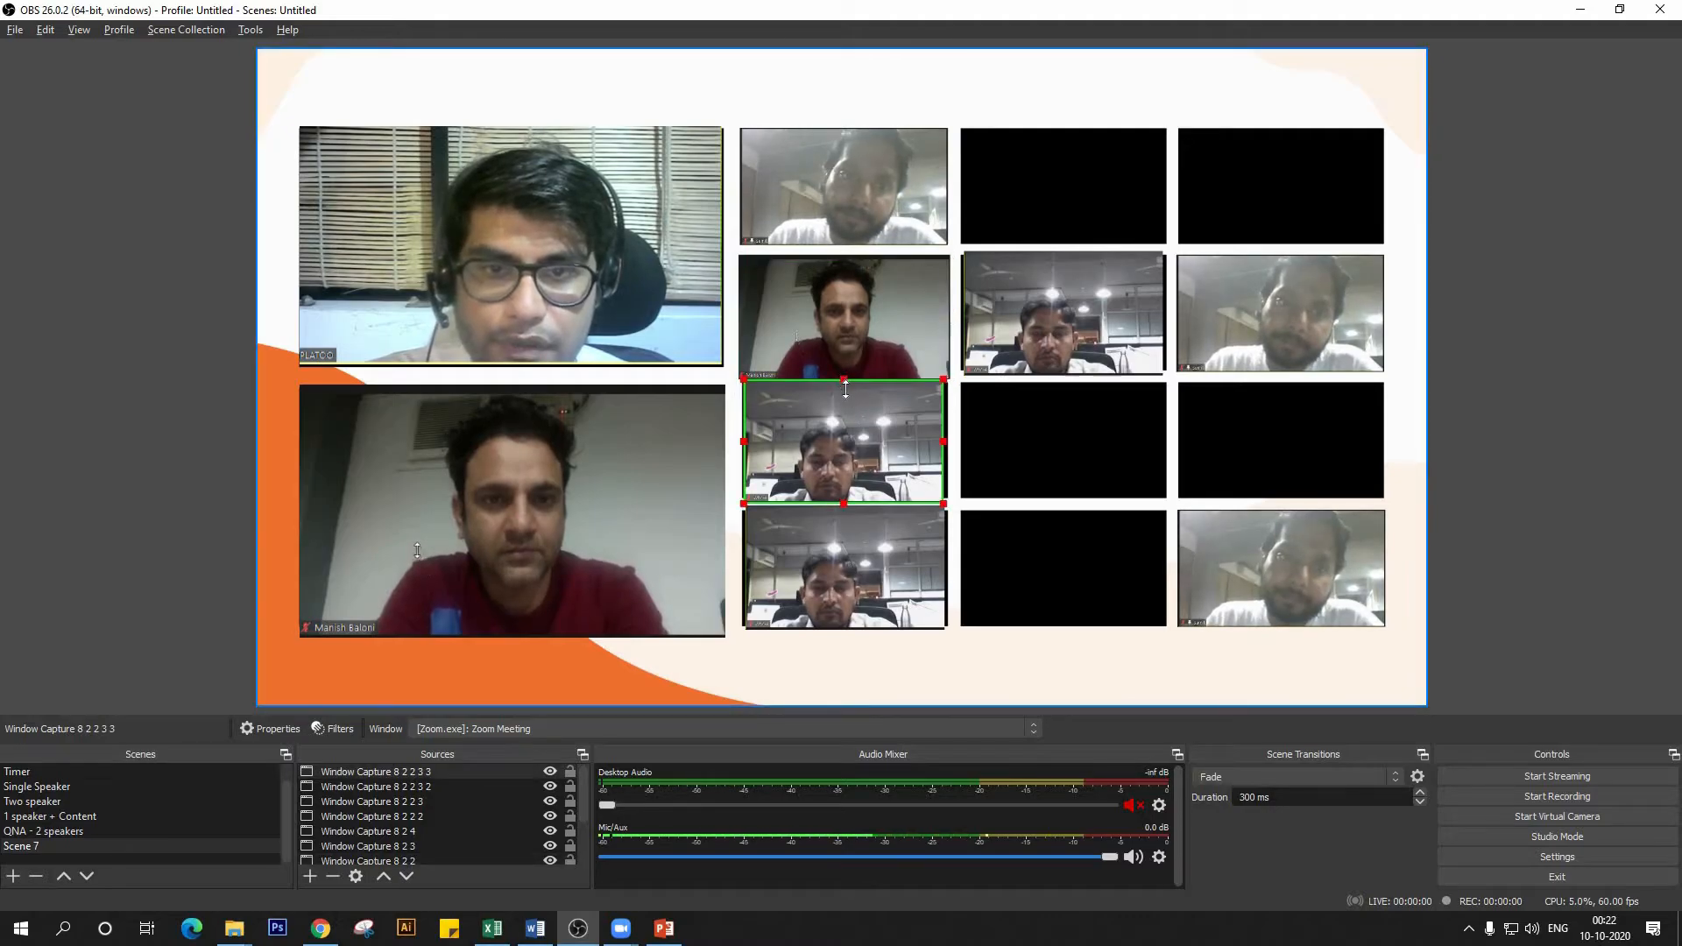
click(866, 467)
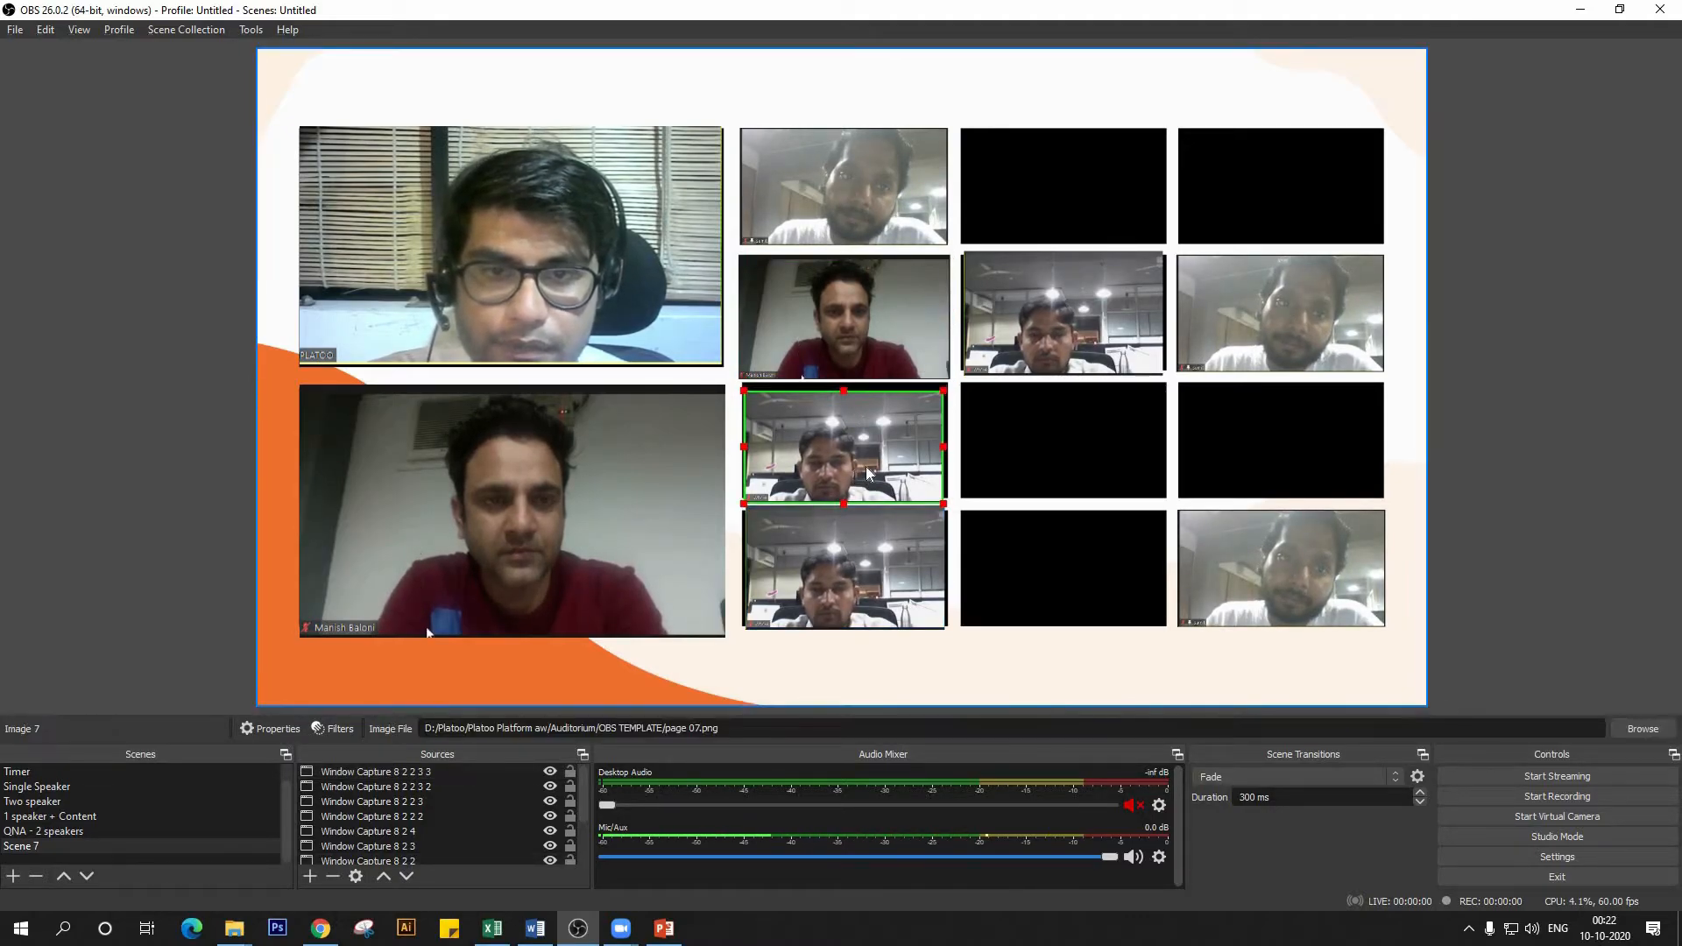
- Realign the background image with the canvas and center the trimmed capture in the first cell of the grid's third row
drag(865, 465, 878, 452)
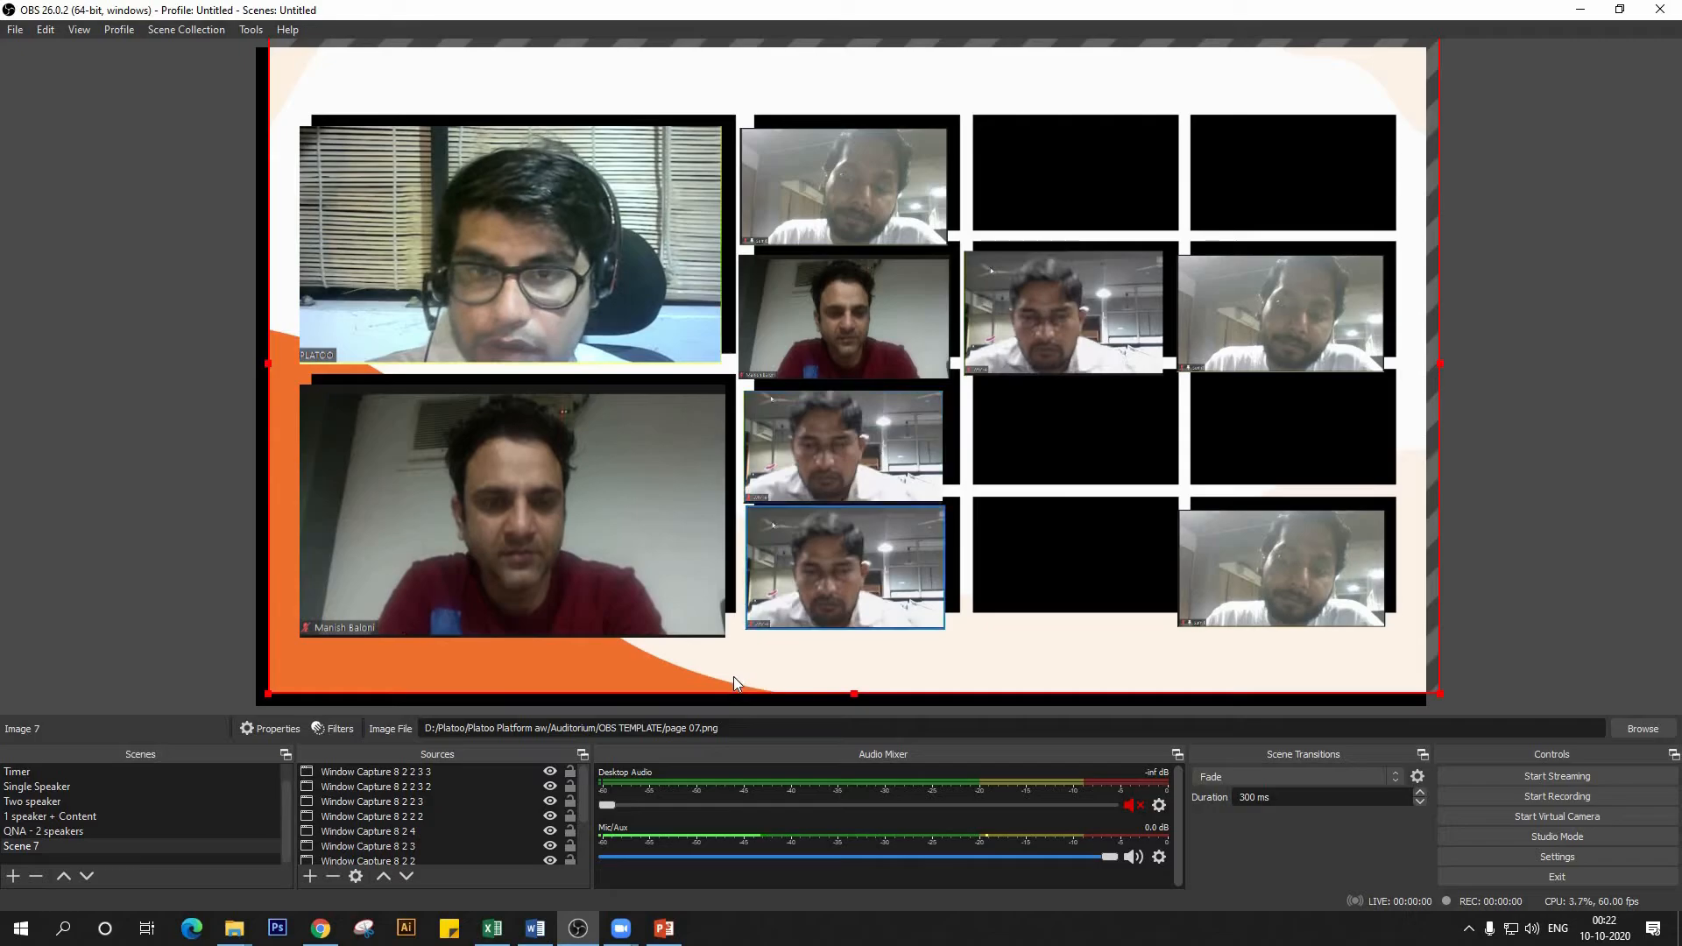
drag(720, 684, 708, 697)
drag(859, 456, 867, 443)
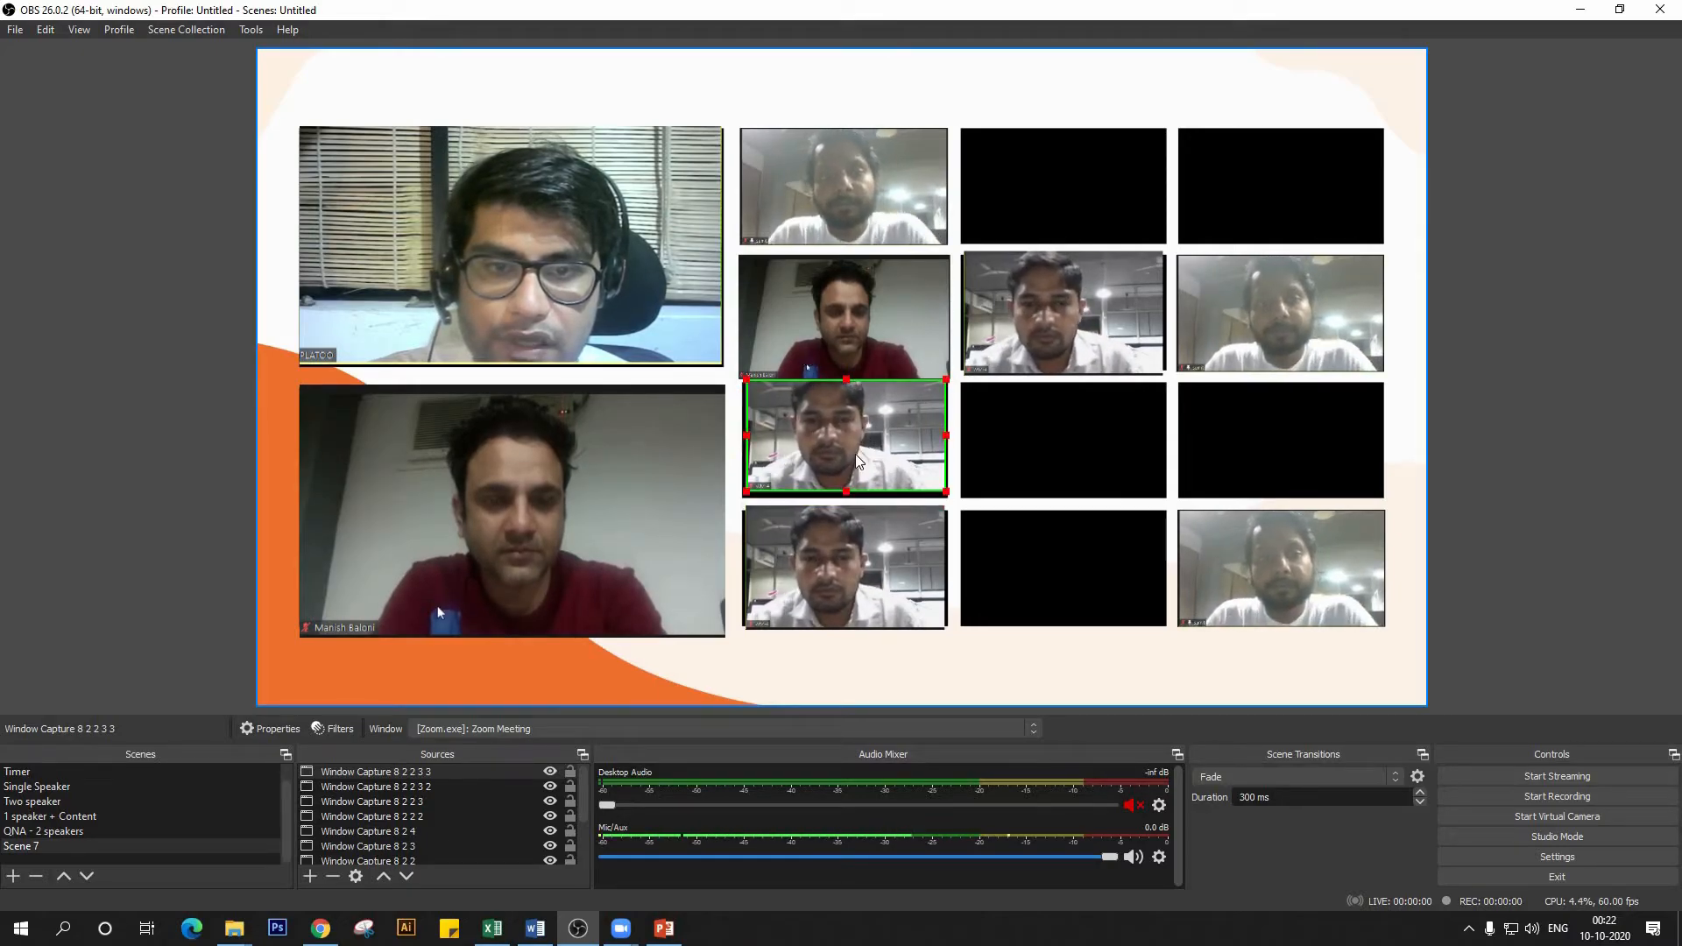
drag(856, 428, 856, 430)
- Paste another duplicate, place it in the middle cell of the grid's third row, and crop its lower edge to fit
click(1001, 407)
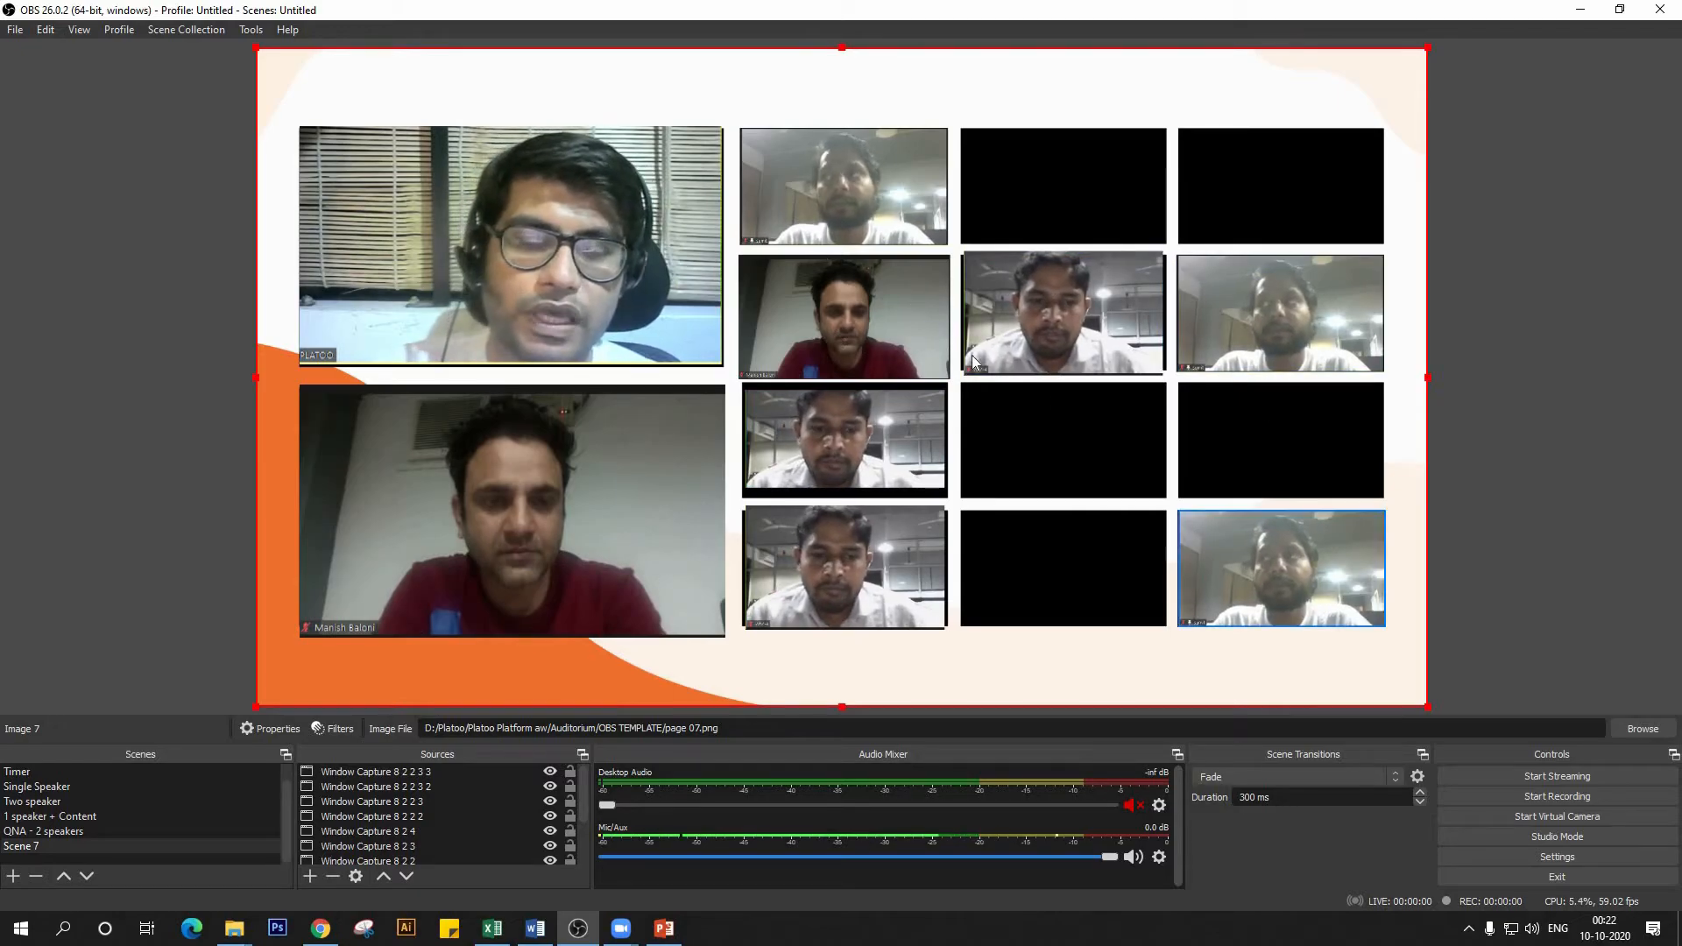
right_click(1029, 434)
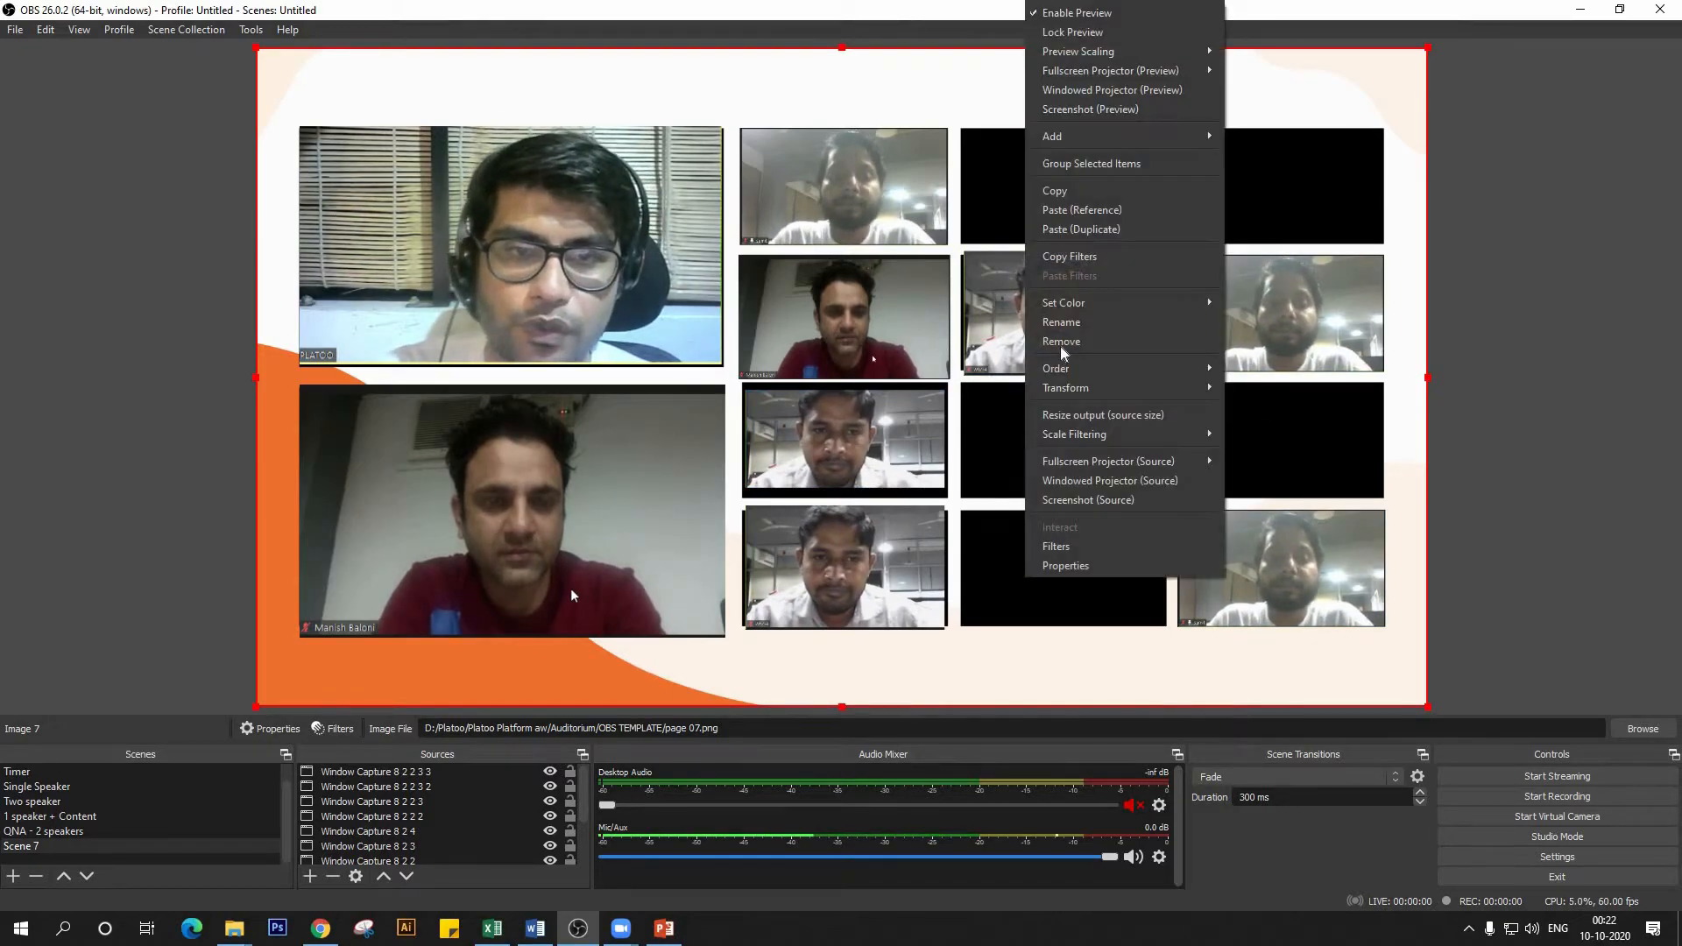
click(1085, 228)
drag(901, 544, 1115, 436)
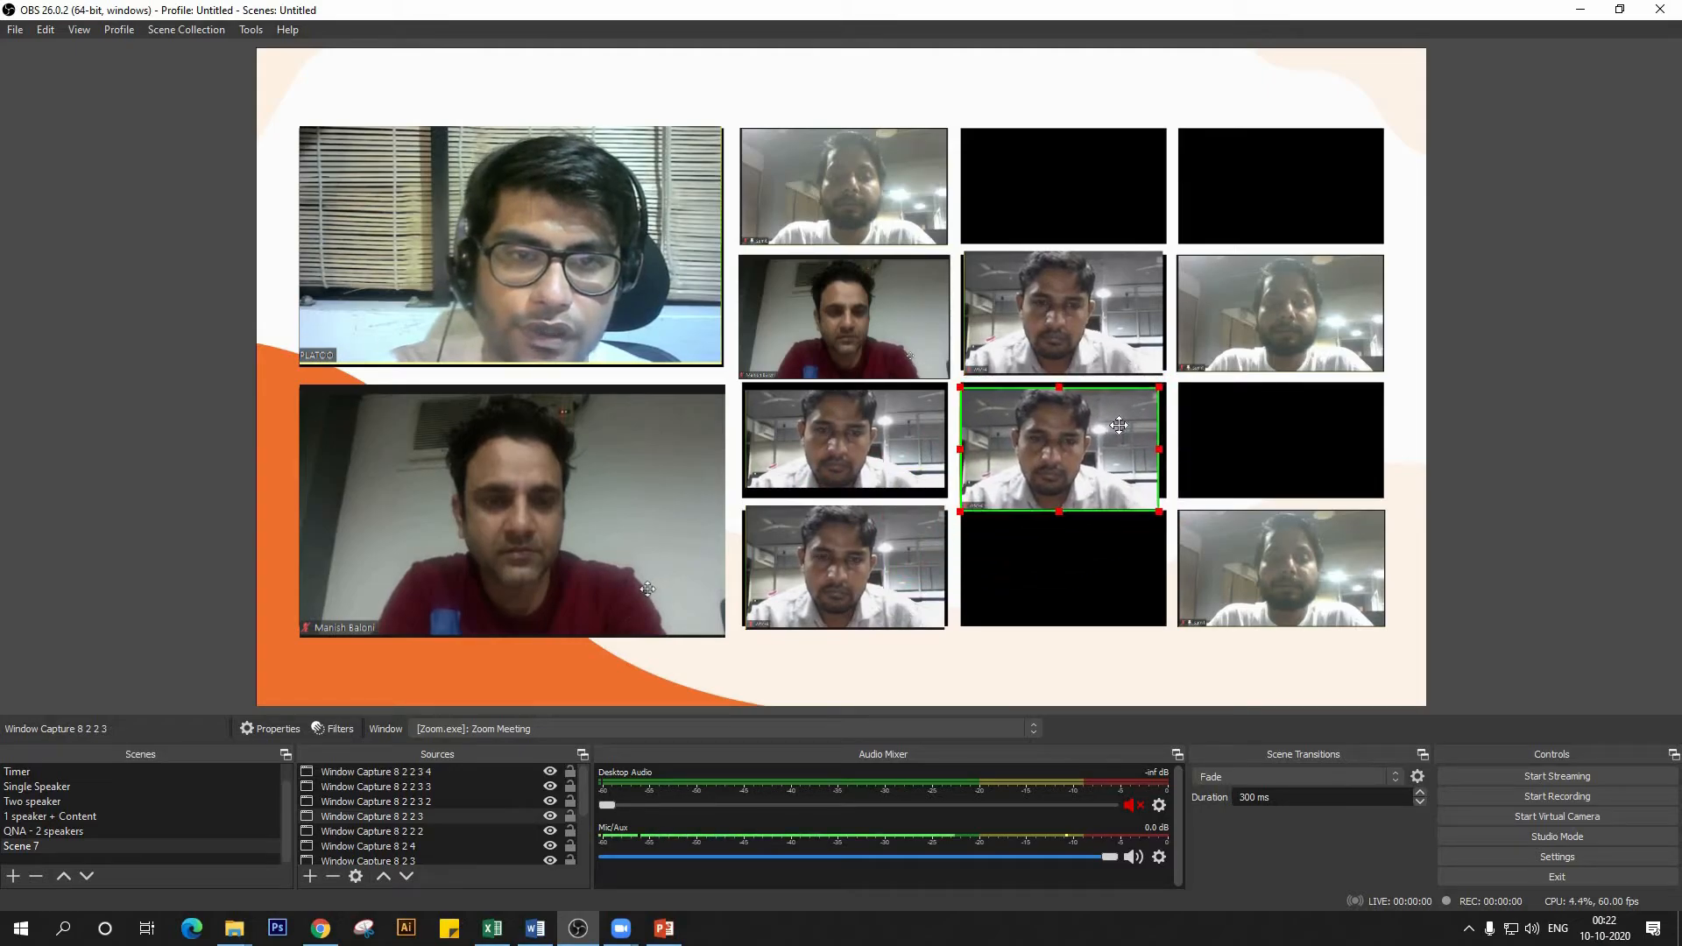
drag(1069, 512, 1087, 452)
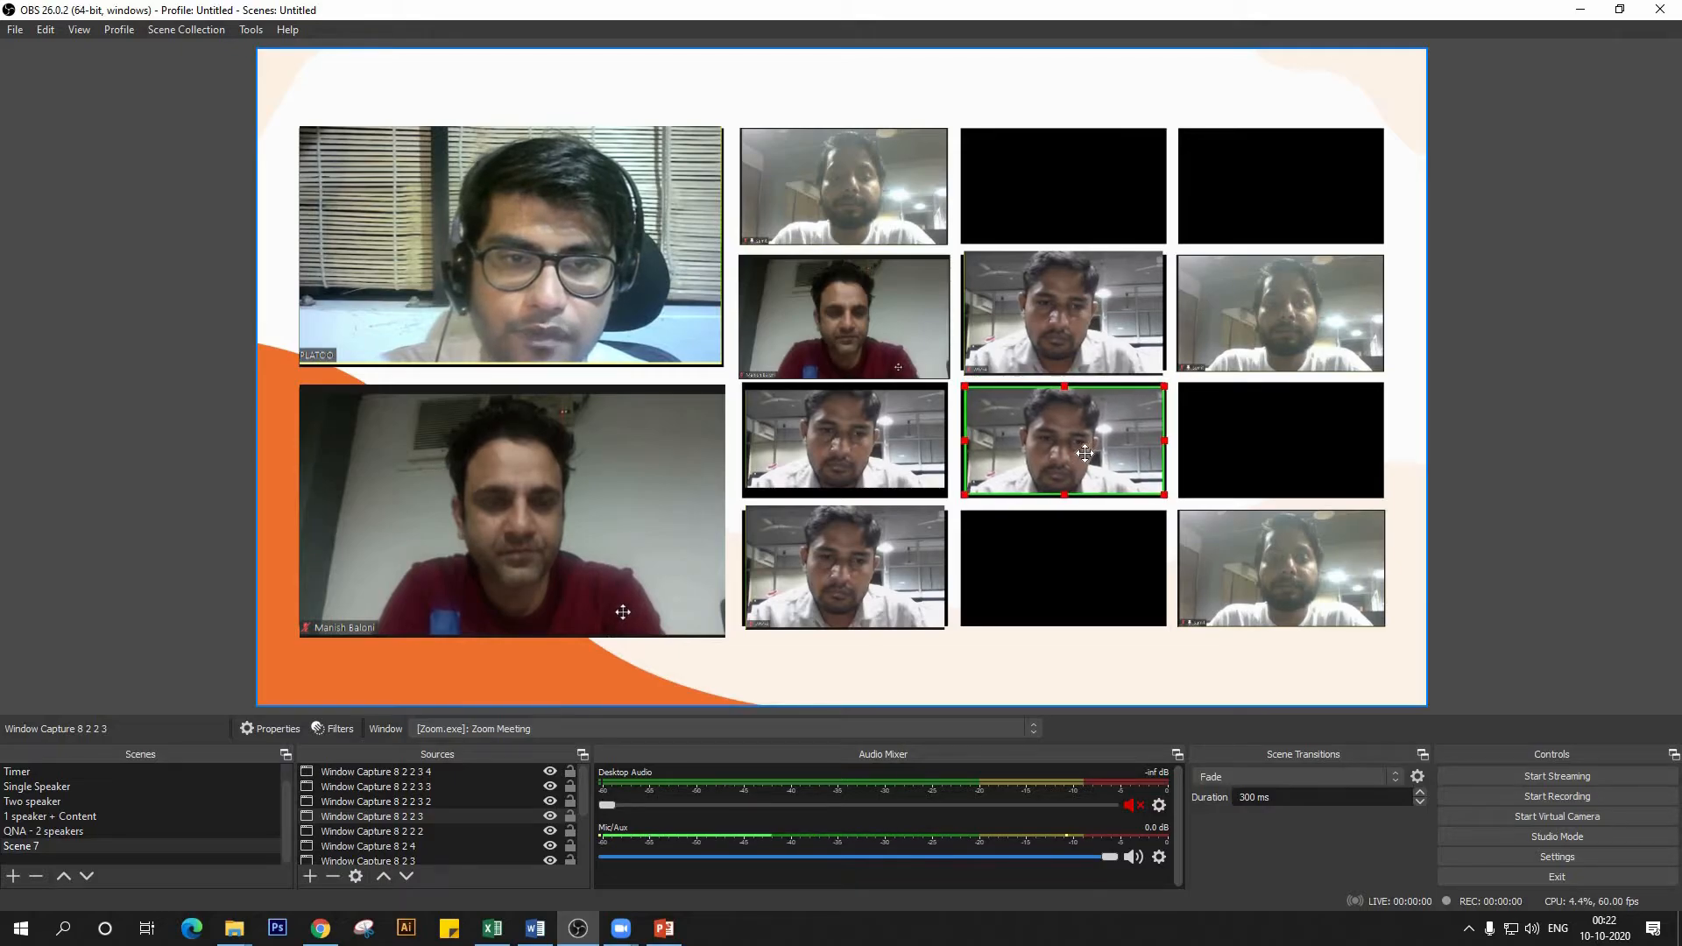
- Copy the selected capture in the third row's middle cell and paste it as a duplicate
right_click(870, 329)
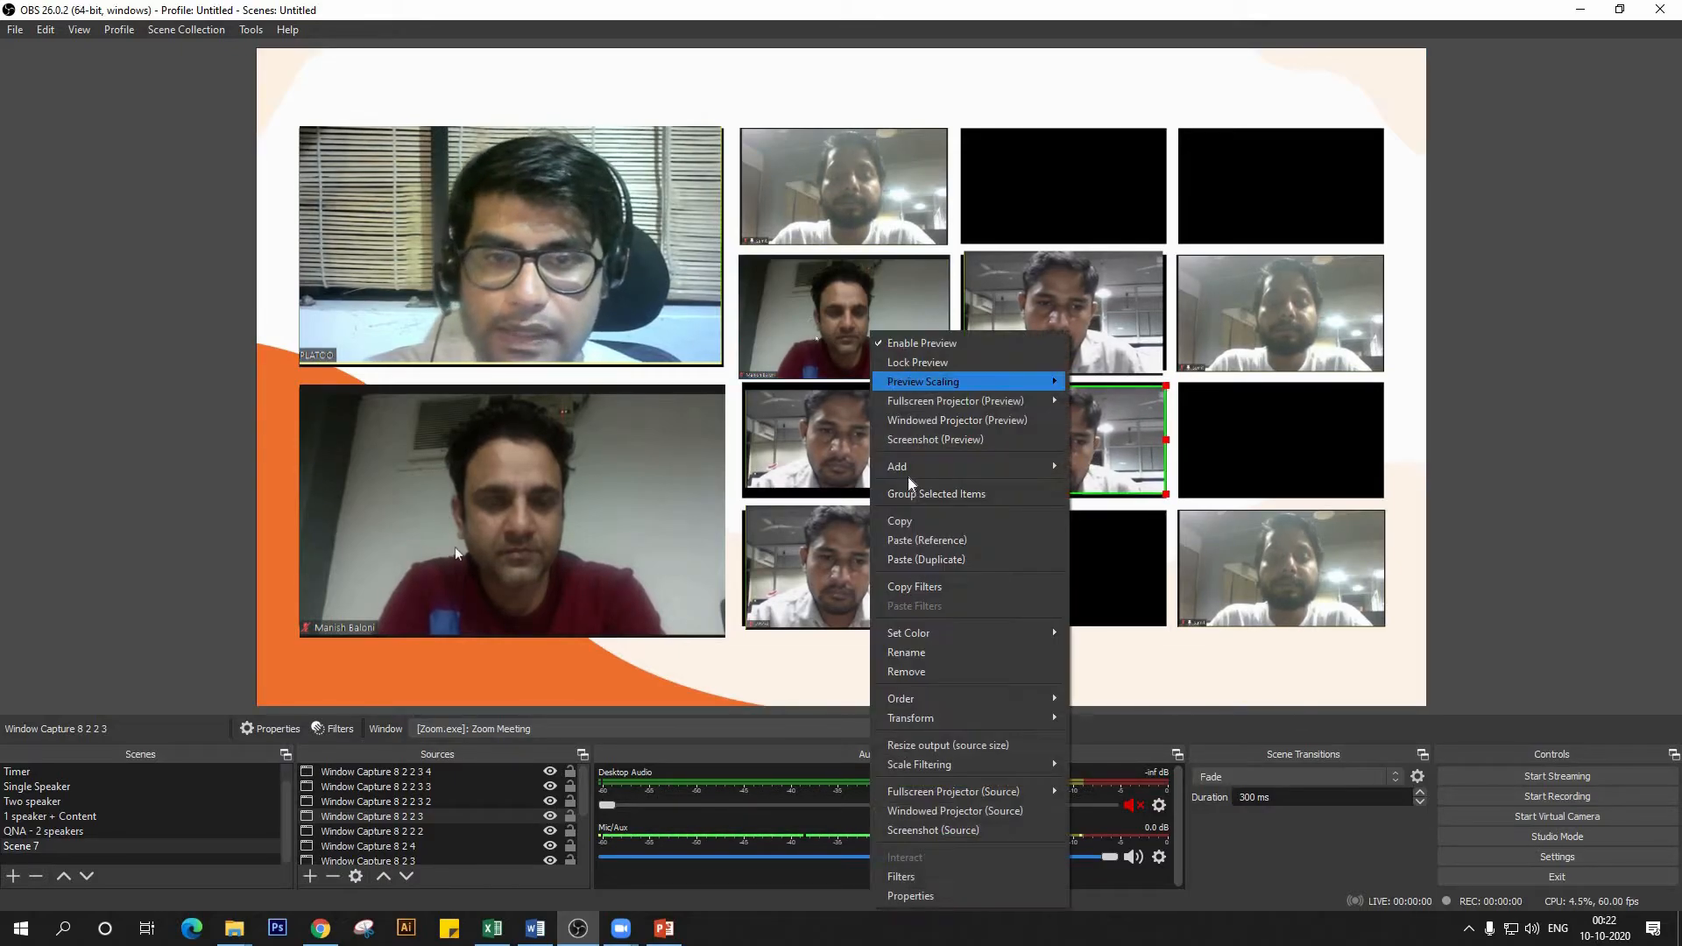
click(934, 525)
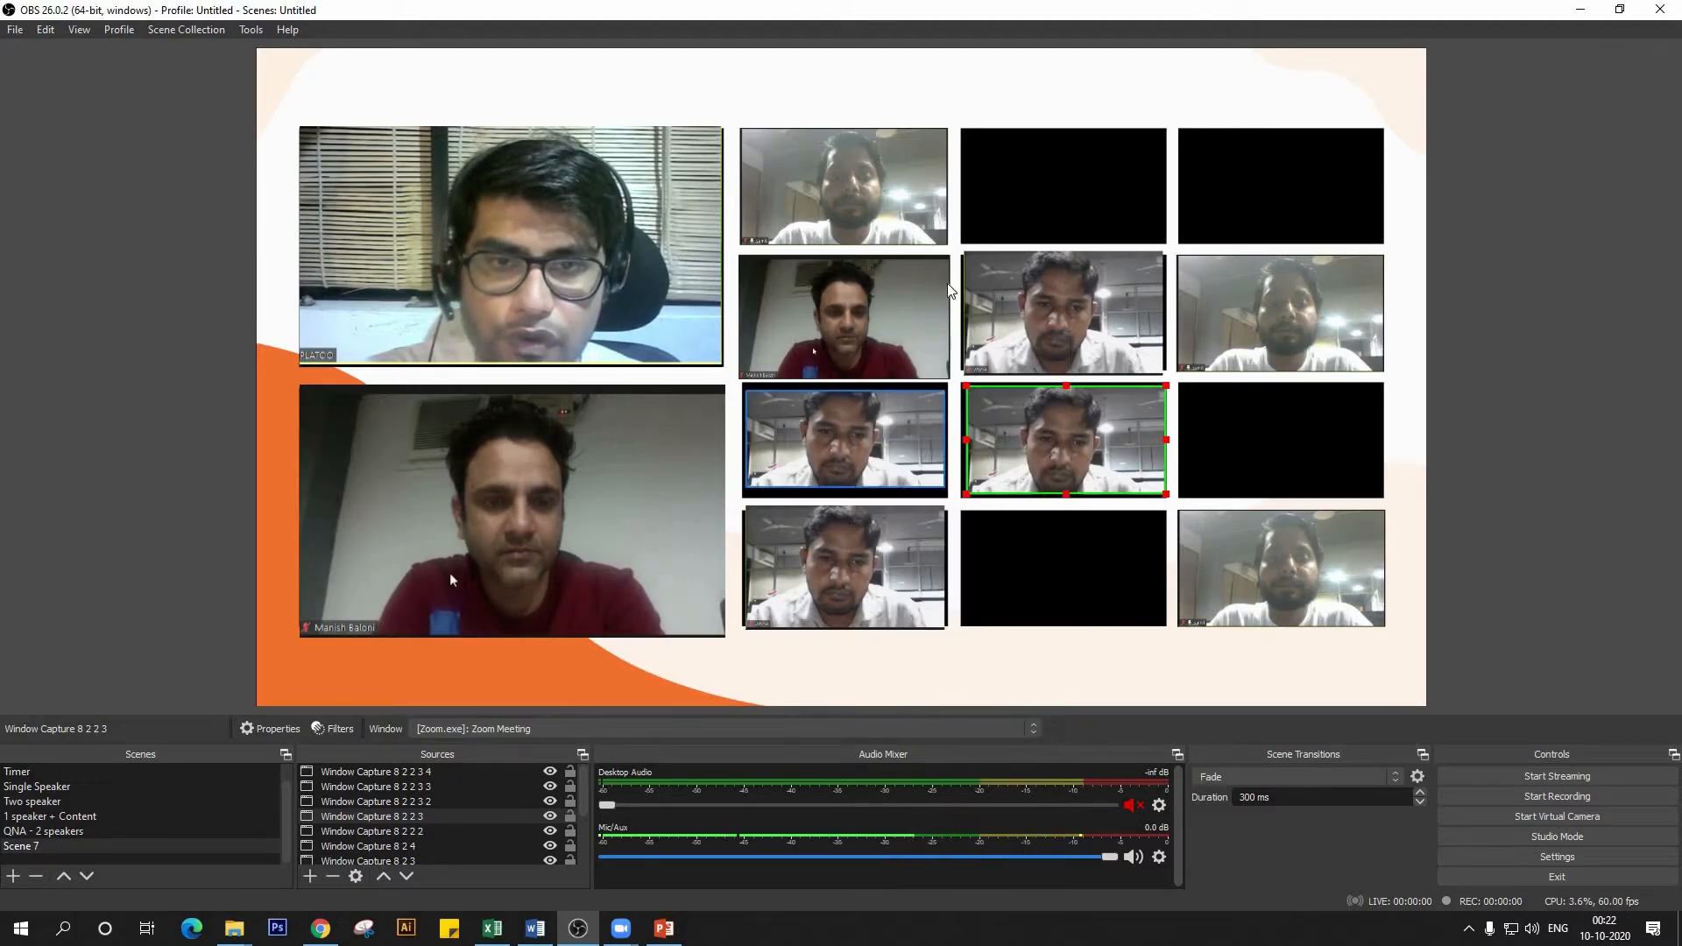
right_click(1066, 211)
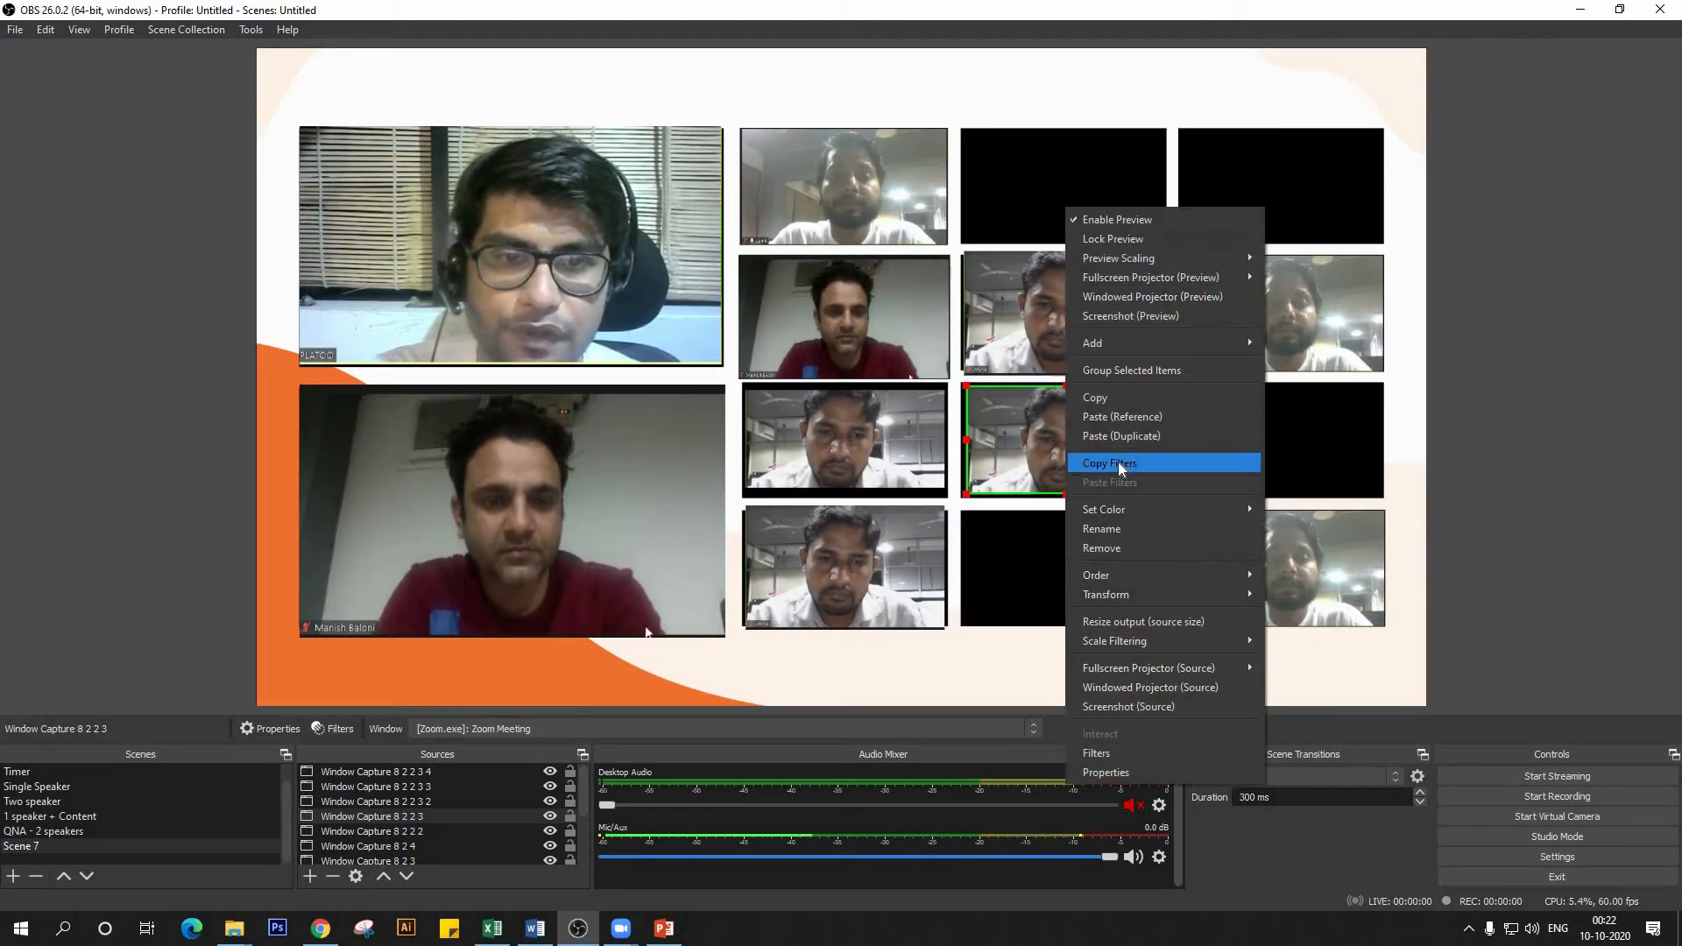
click(1118, 441)
- Nudge the second row's first capture upward, copy it, and place a pasted duplicate in the top row's middle cell
mouse_move(839, 348)
mouse_down()
mouse_move(912, 327)
mouse_move(855, 343)
mouse_up()
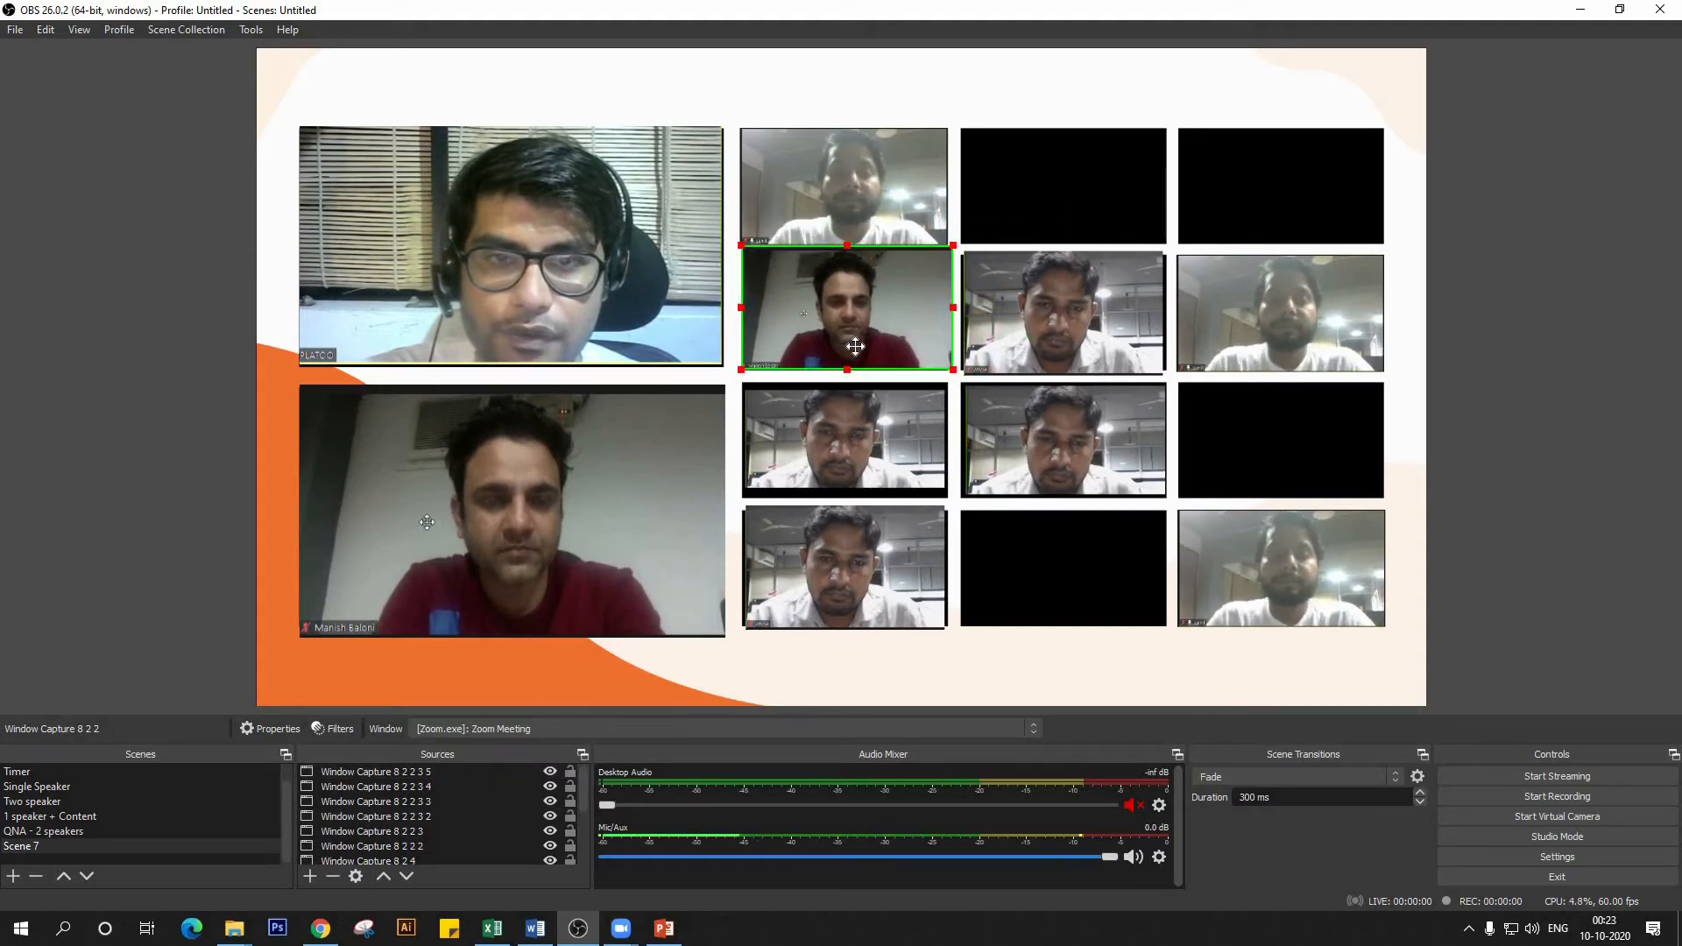
right_click(857, 353)
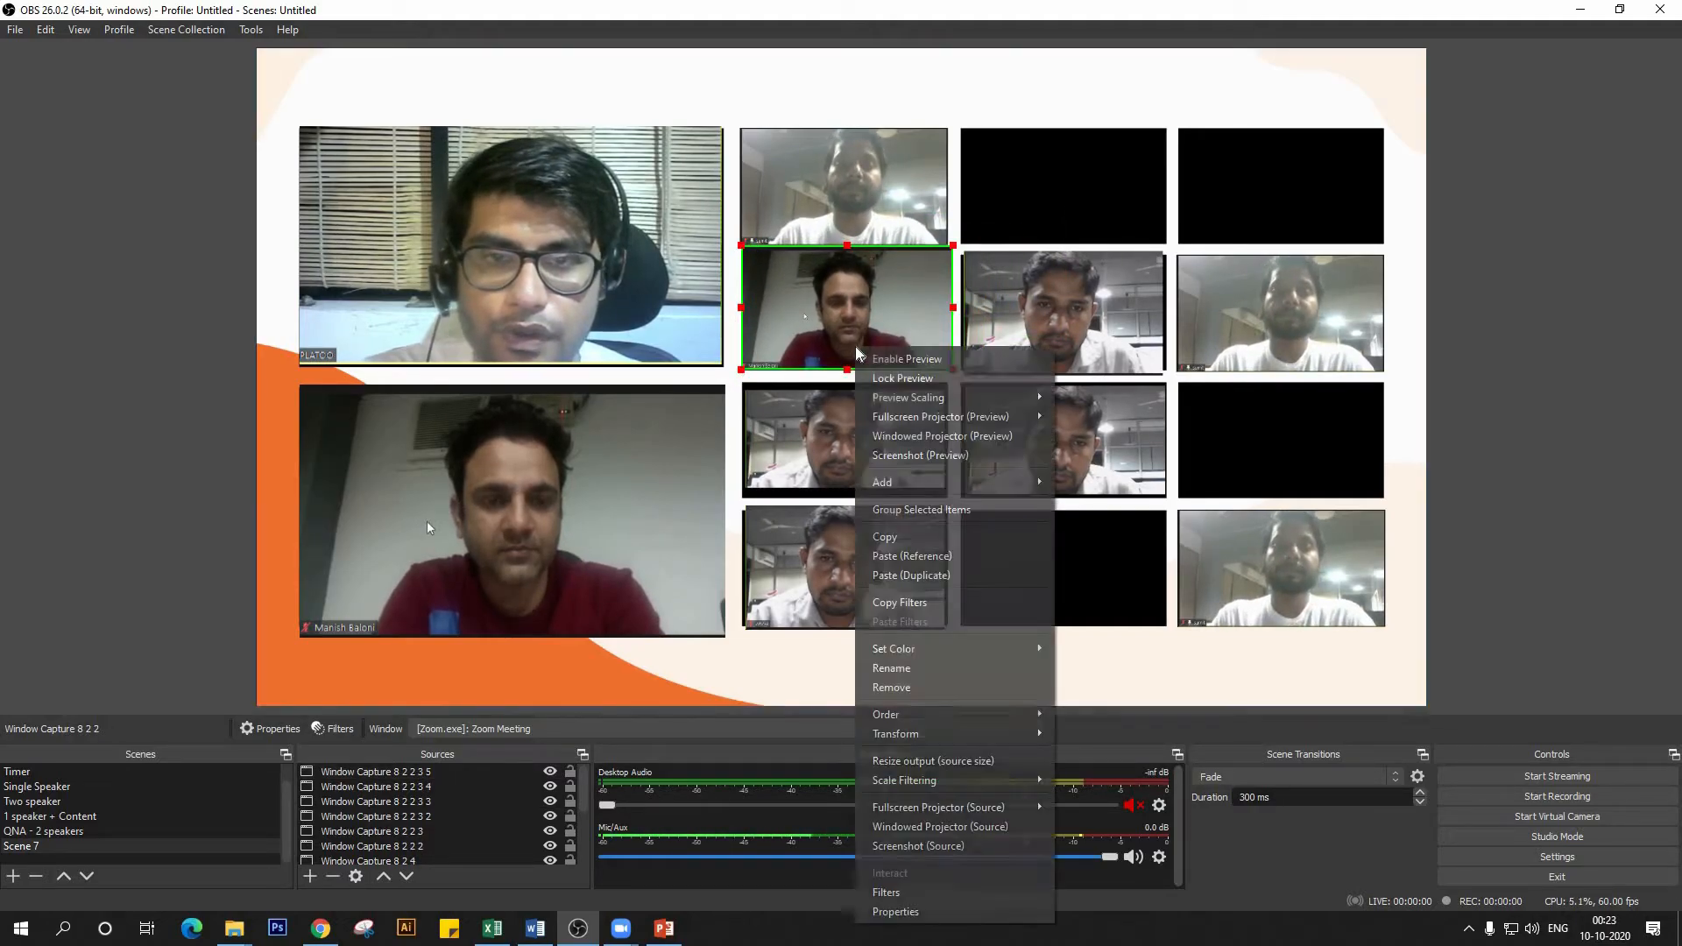
click(889, 537)
right_click(865, 308)
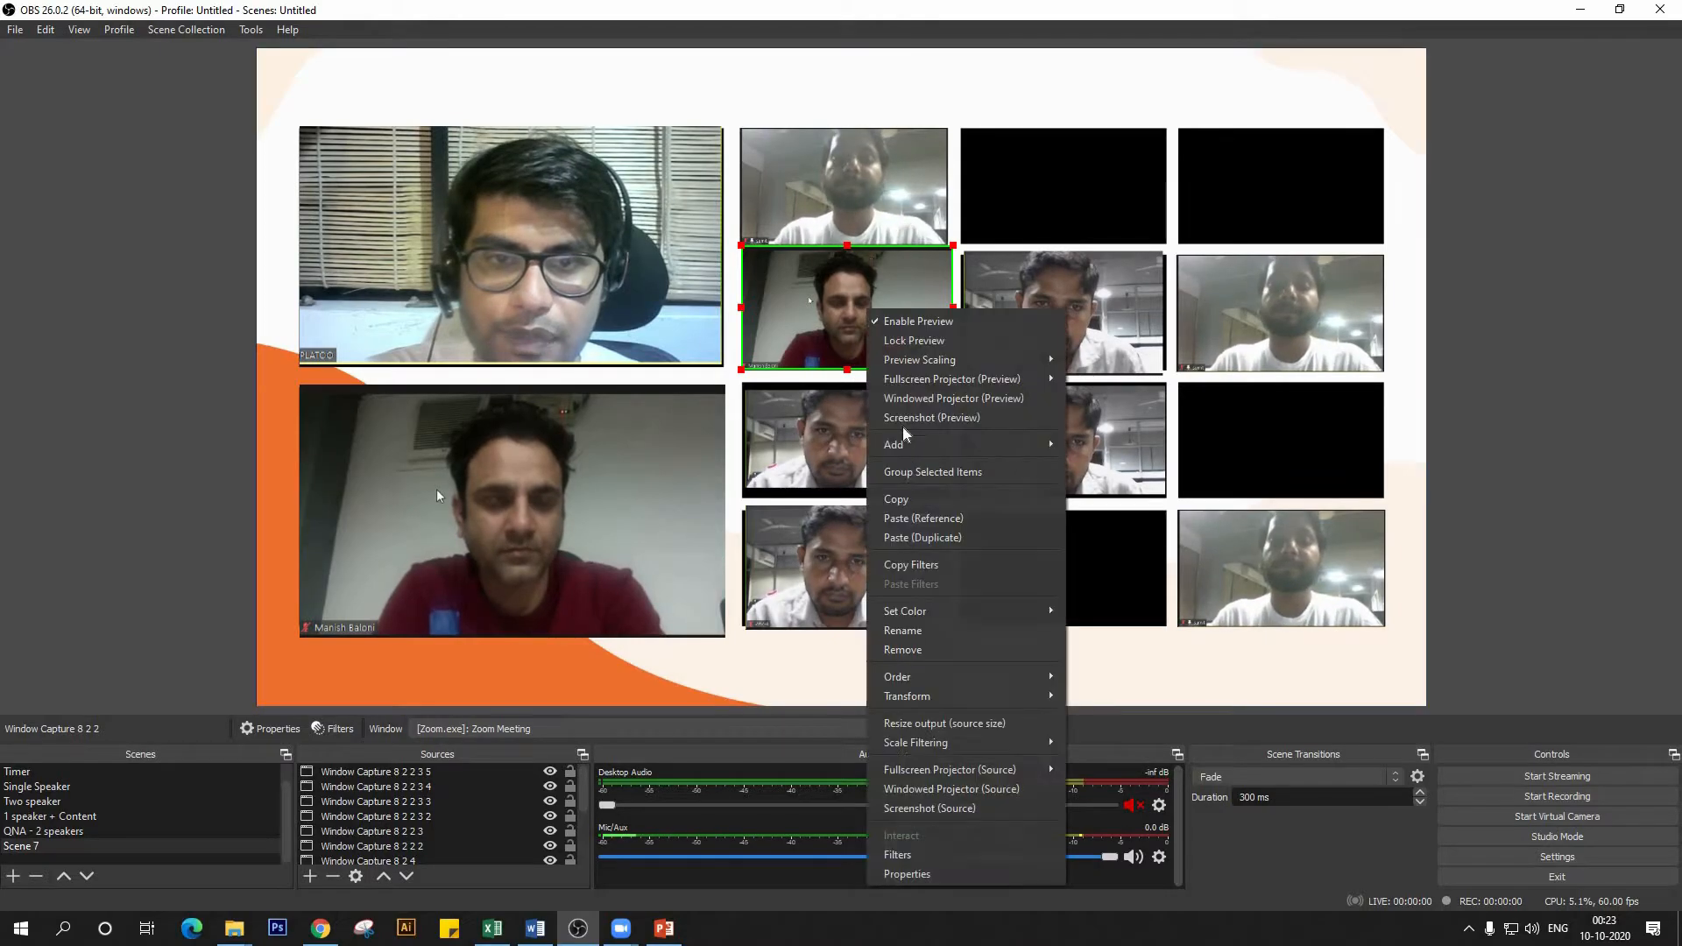
click(909, 538)
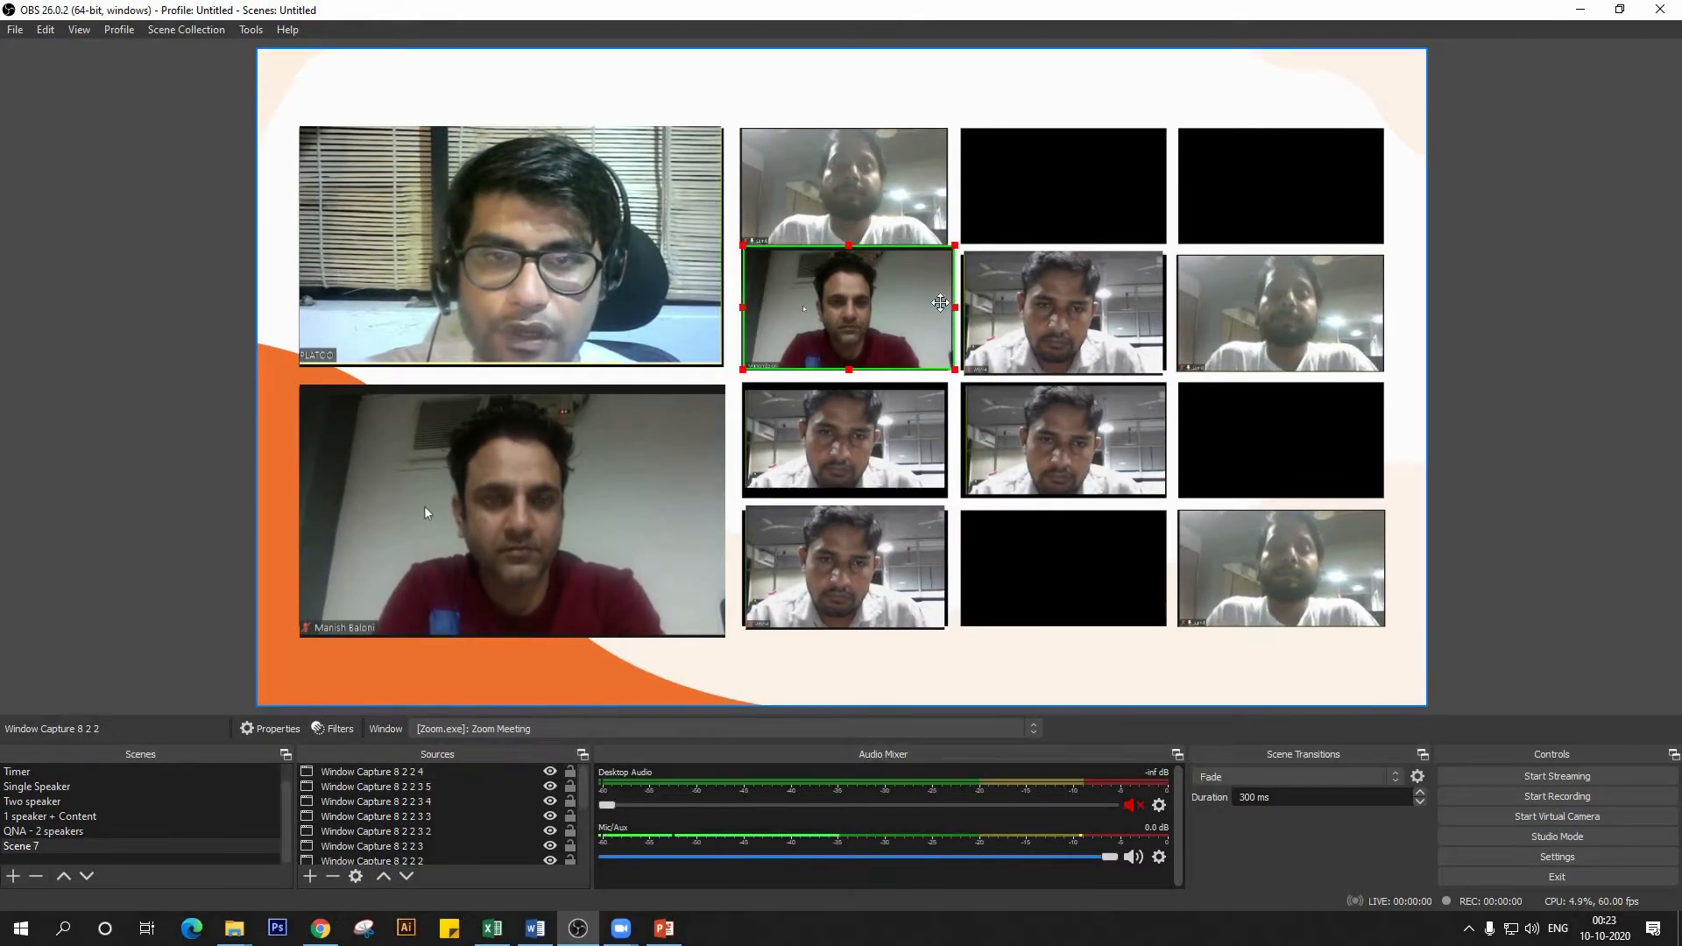
drag(1037, 249, 1073, 213)
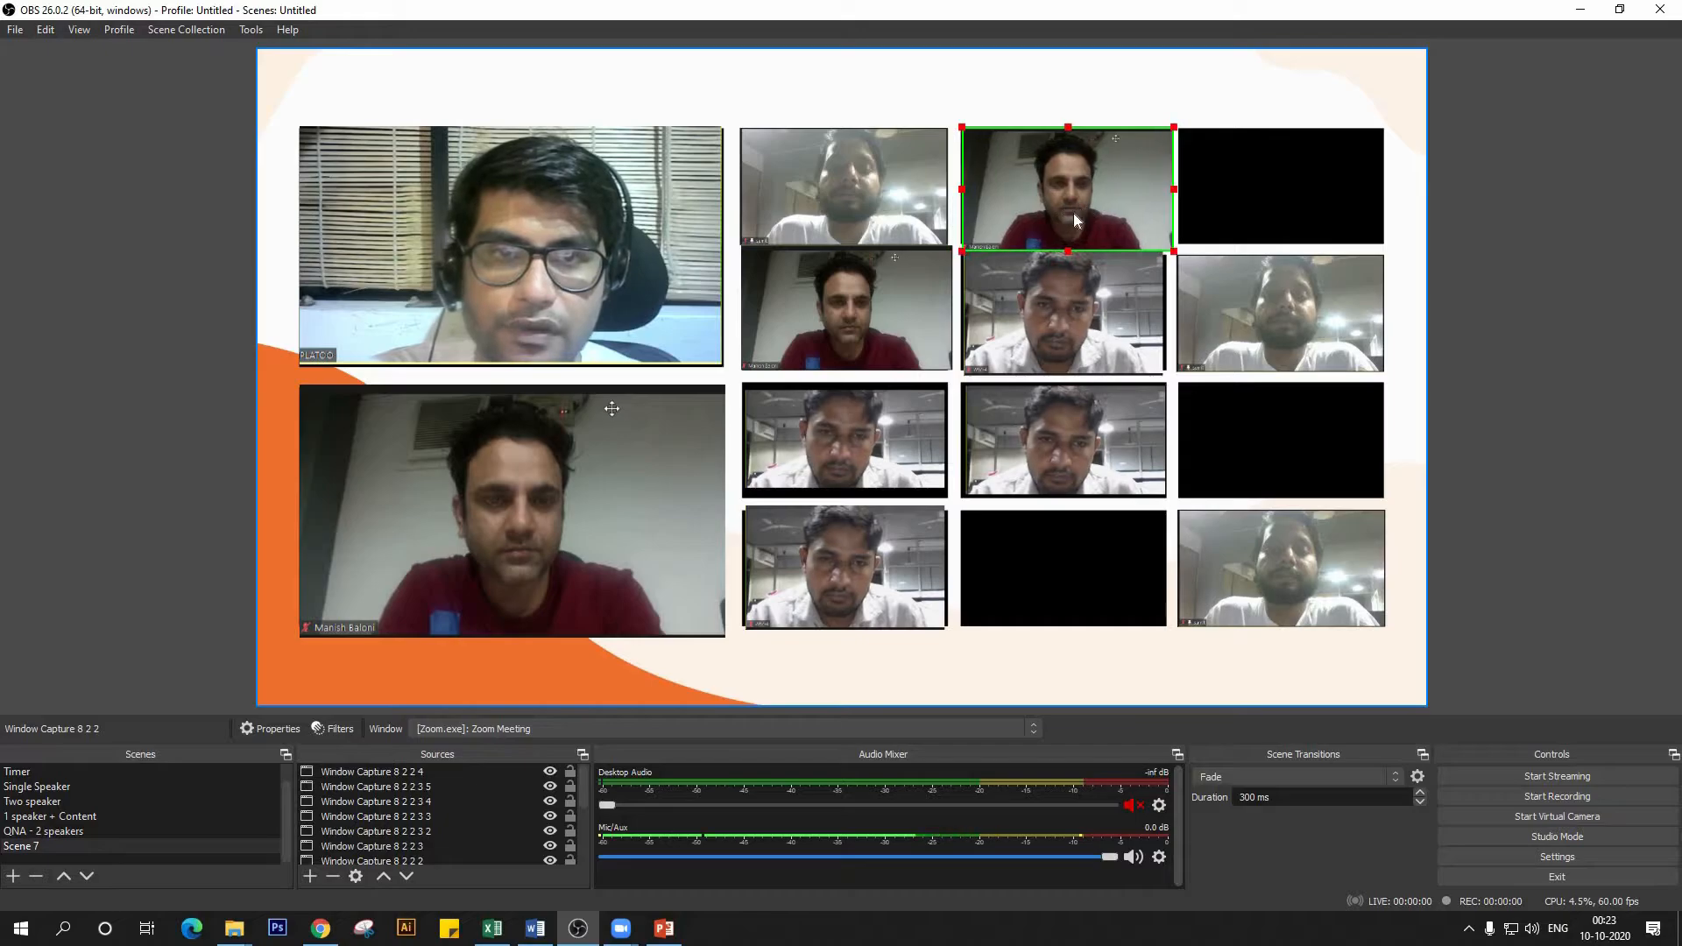
- Paste another duplicate of the red-shirted participant's capture and move it to the middle cell of the grid's bottom row
right_click(1122, 233)
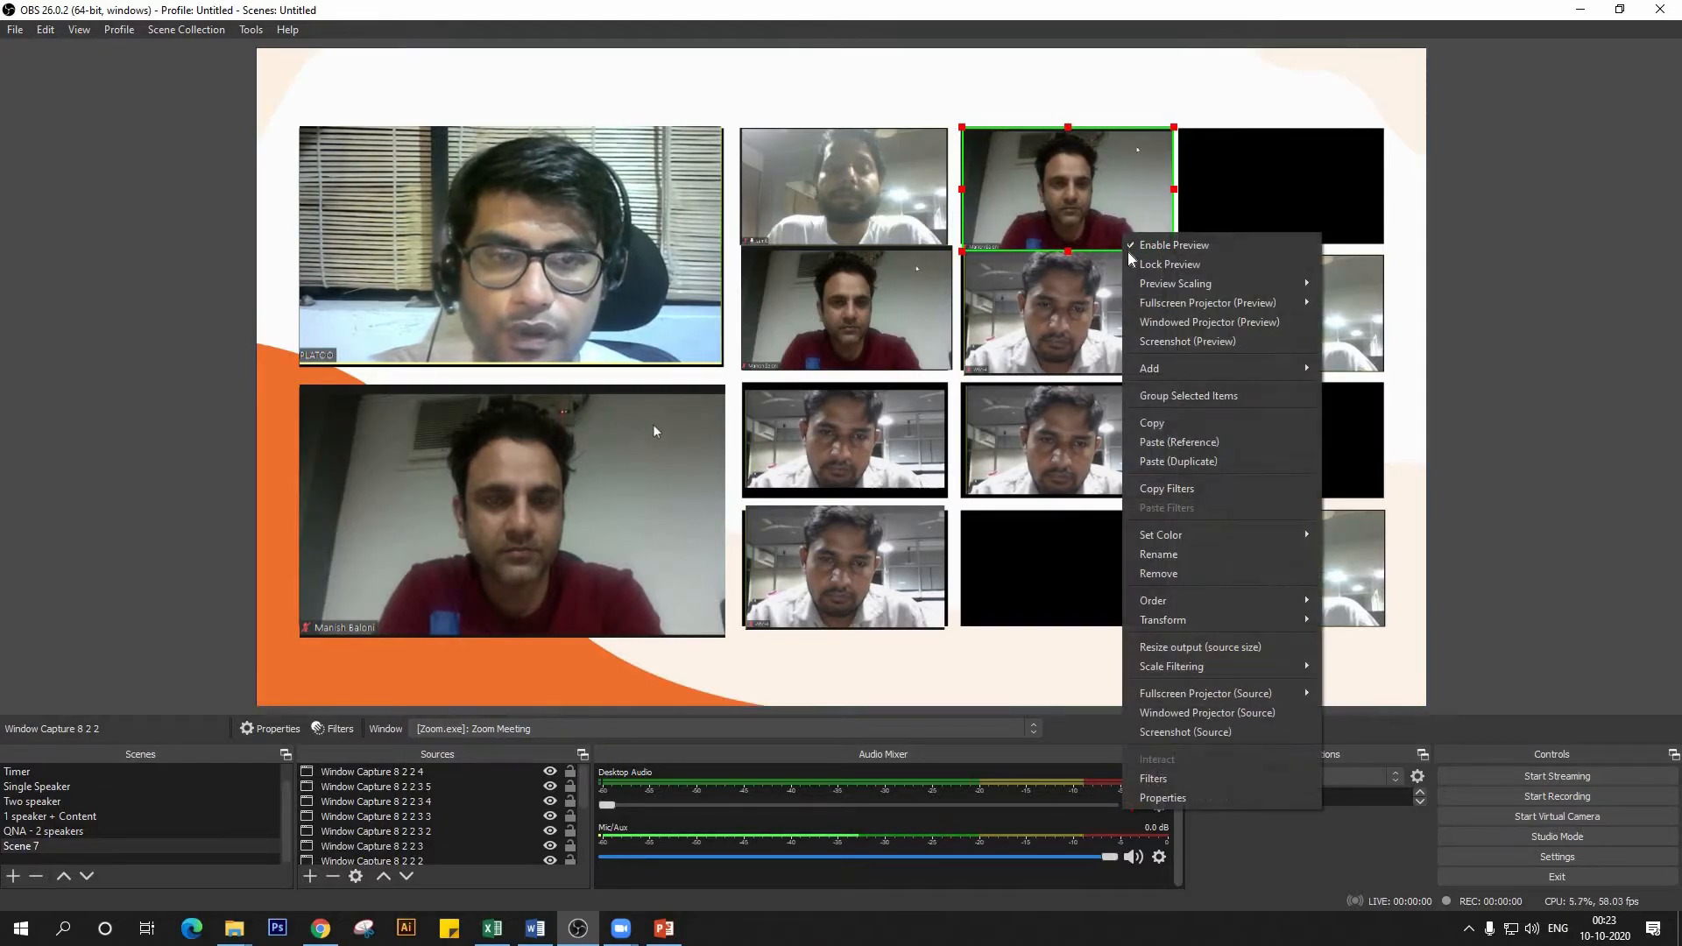
click(1179, 460)
drag(1093, 242, 1056, 606)
- Paste another duplicate, place a red-shirted participant's capture in the top row's last cell, and adjust its side edges to fit
right_click(816, 297)
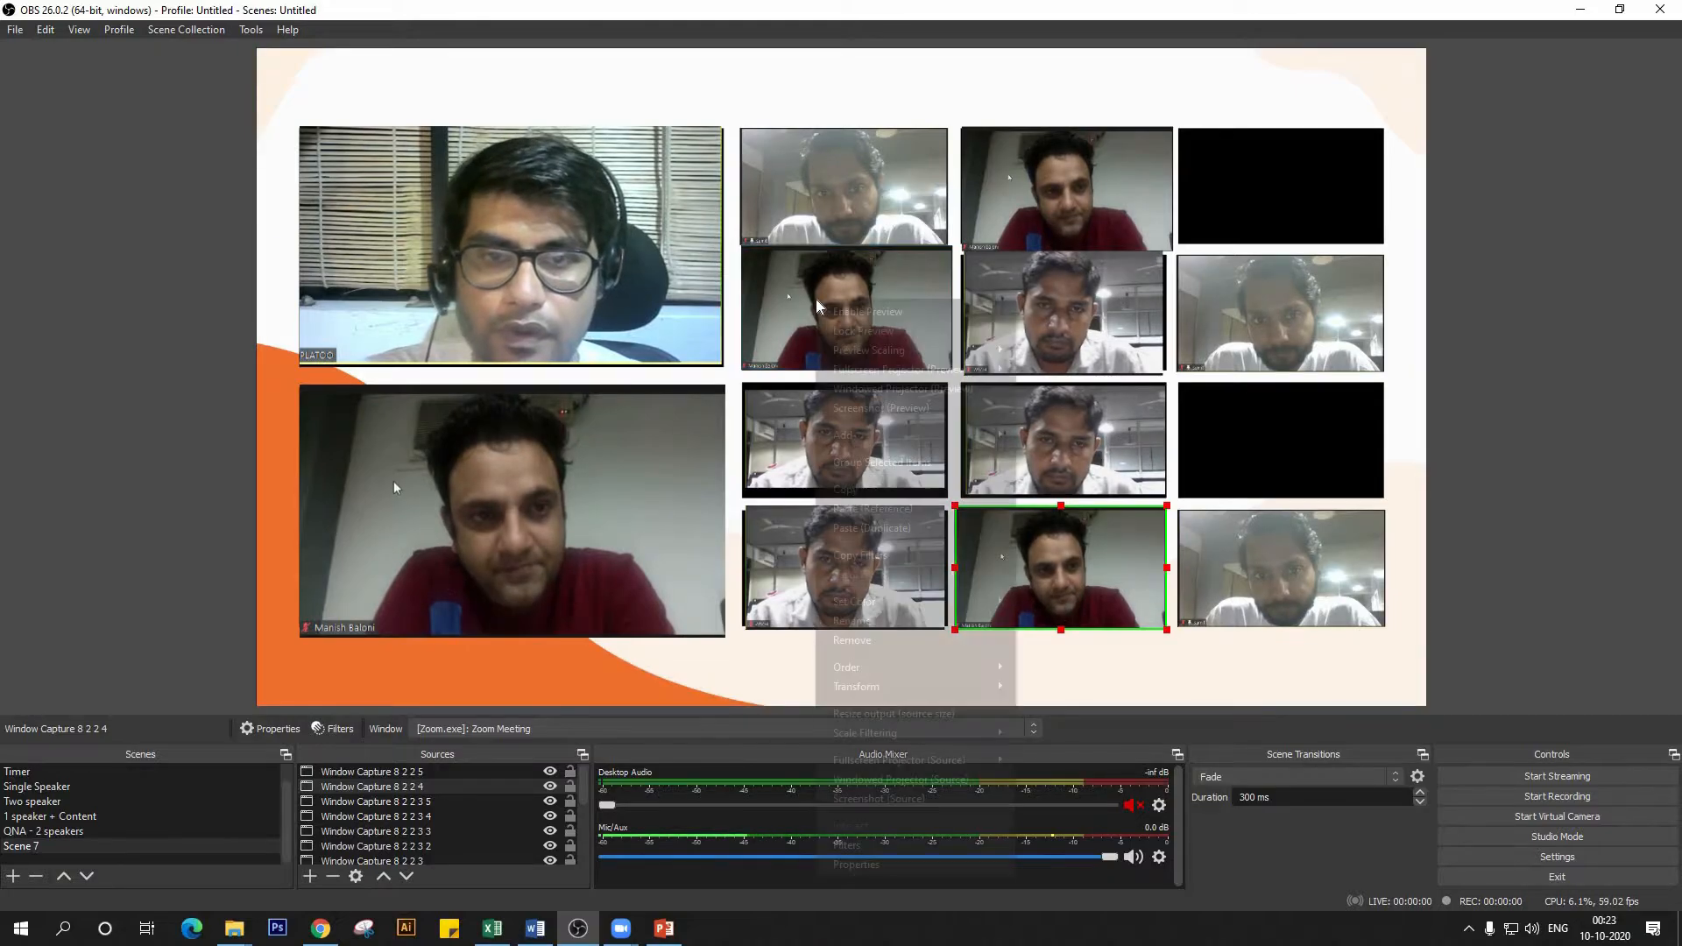
click(869, 527)
drag(1026, 279, 1266, 198)
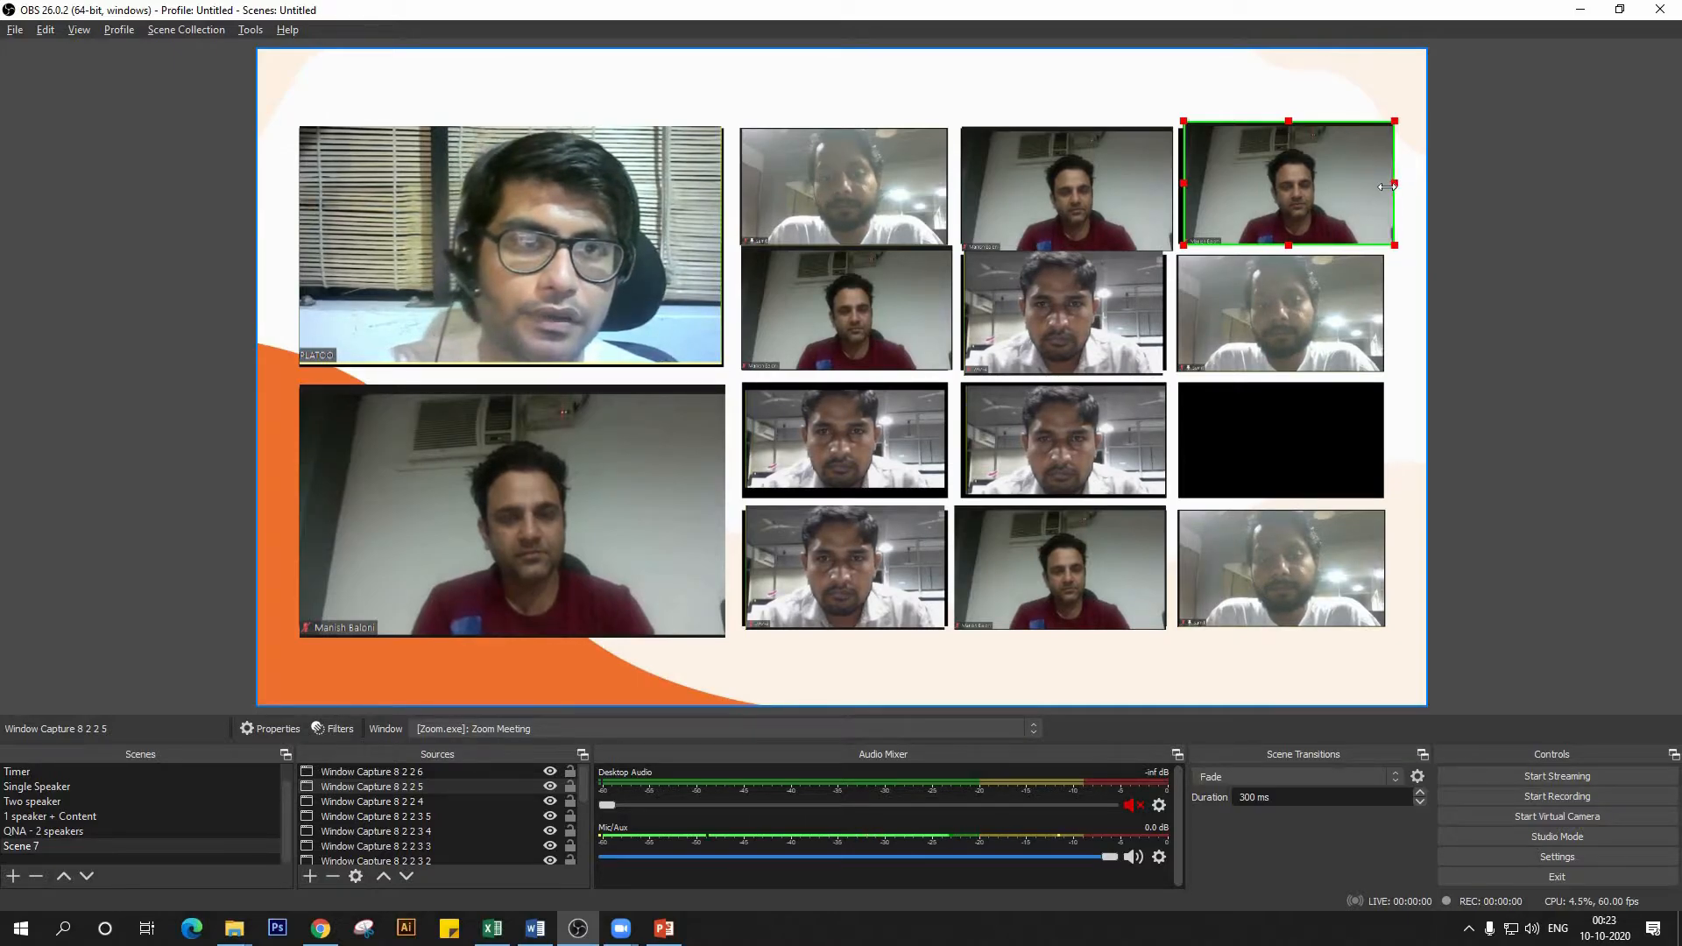
drag(1344, 197, 1362, 187)
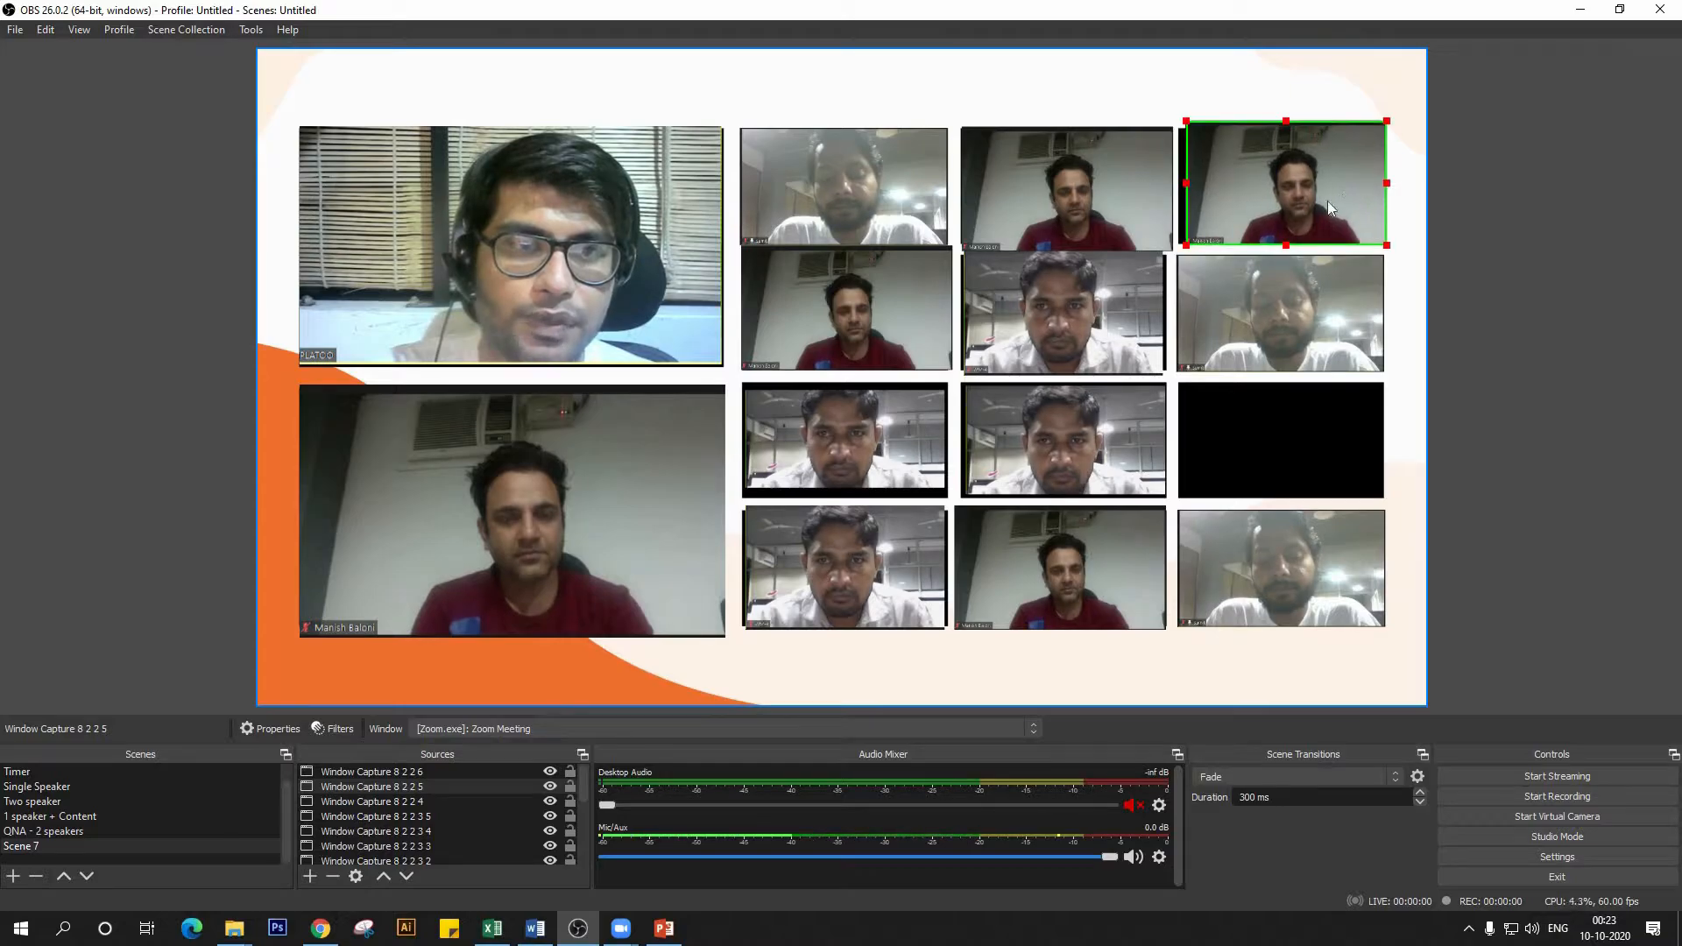
drag(1189, 181, 1178, 183)
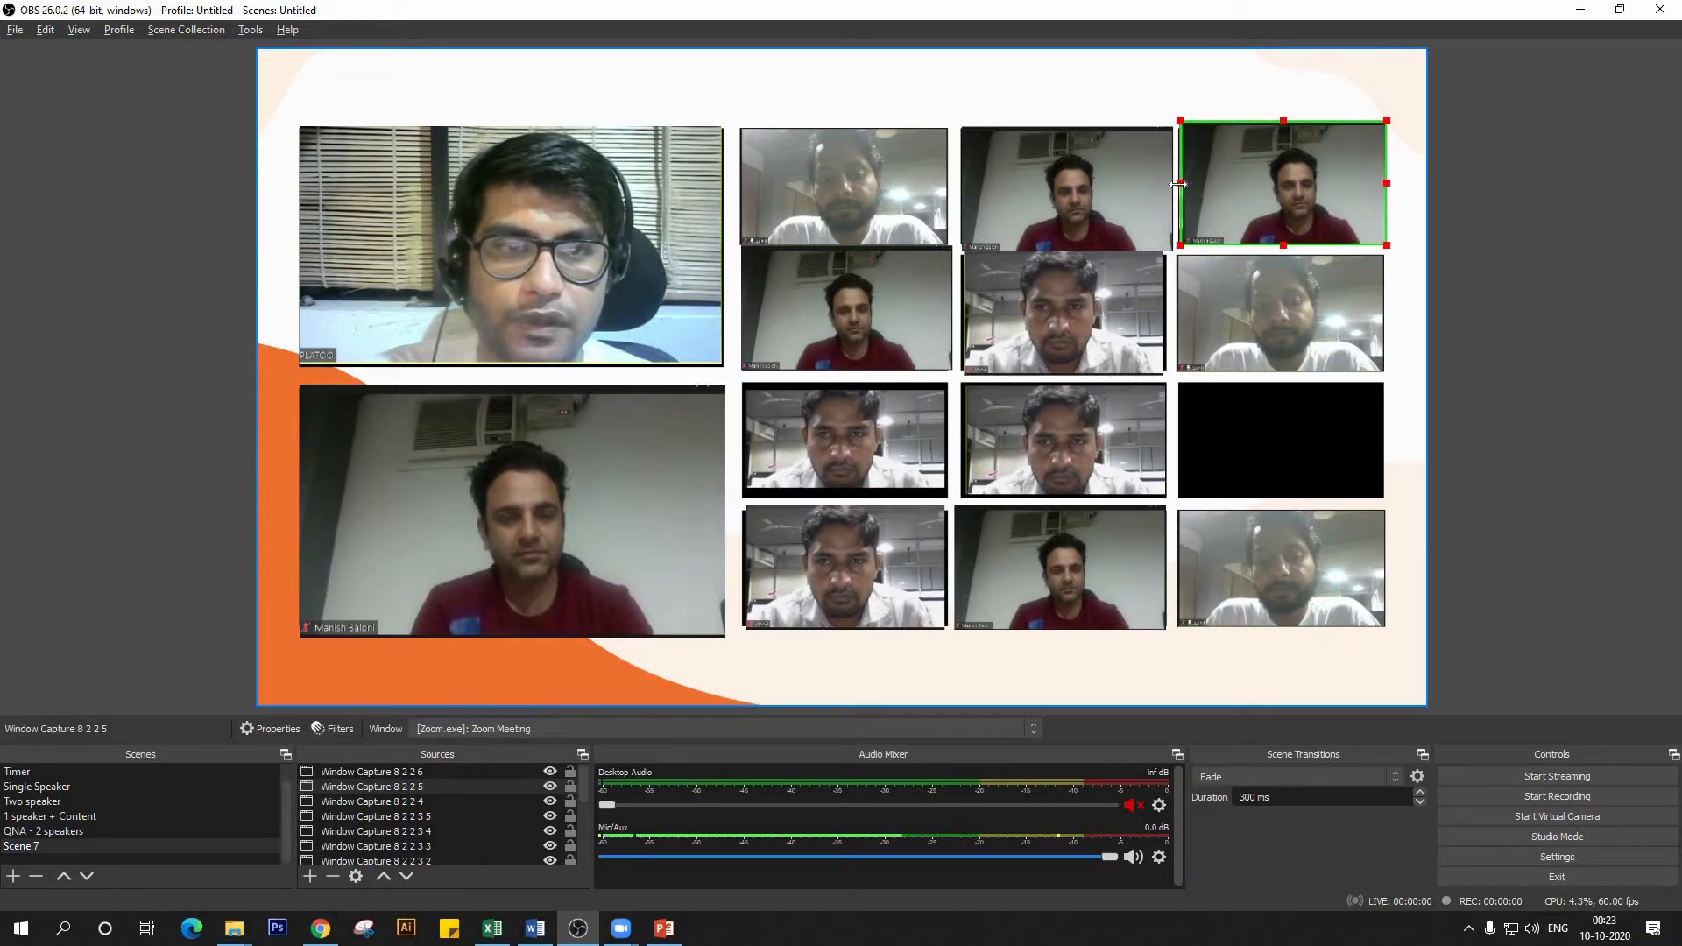
click(1400, 274)
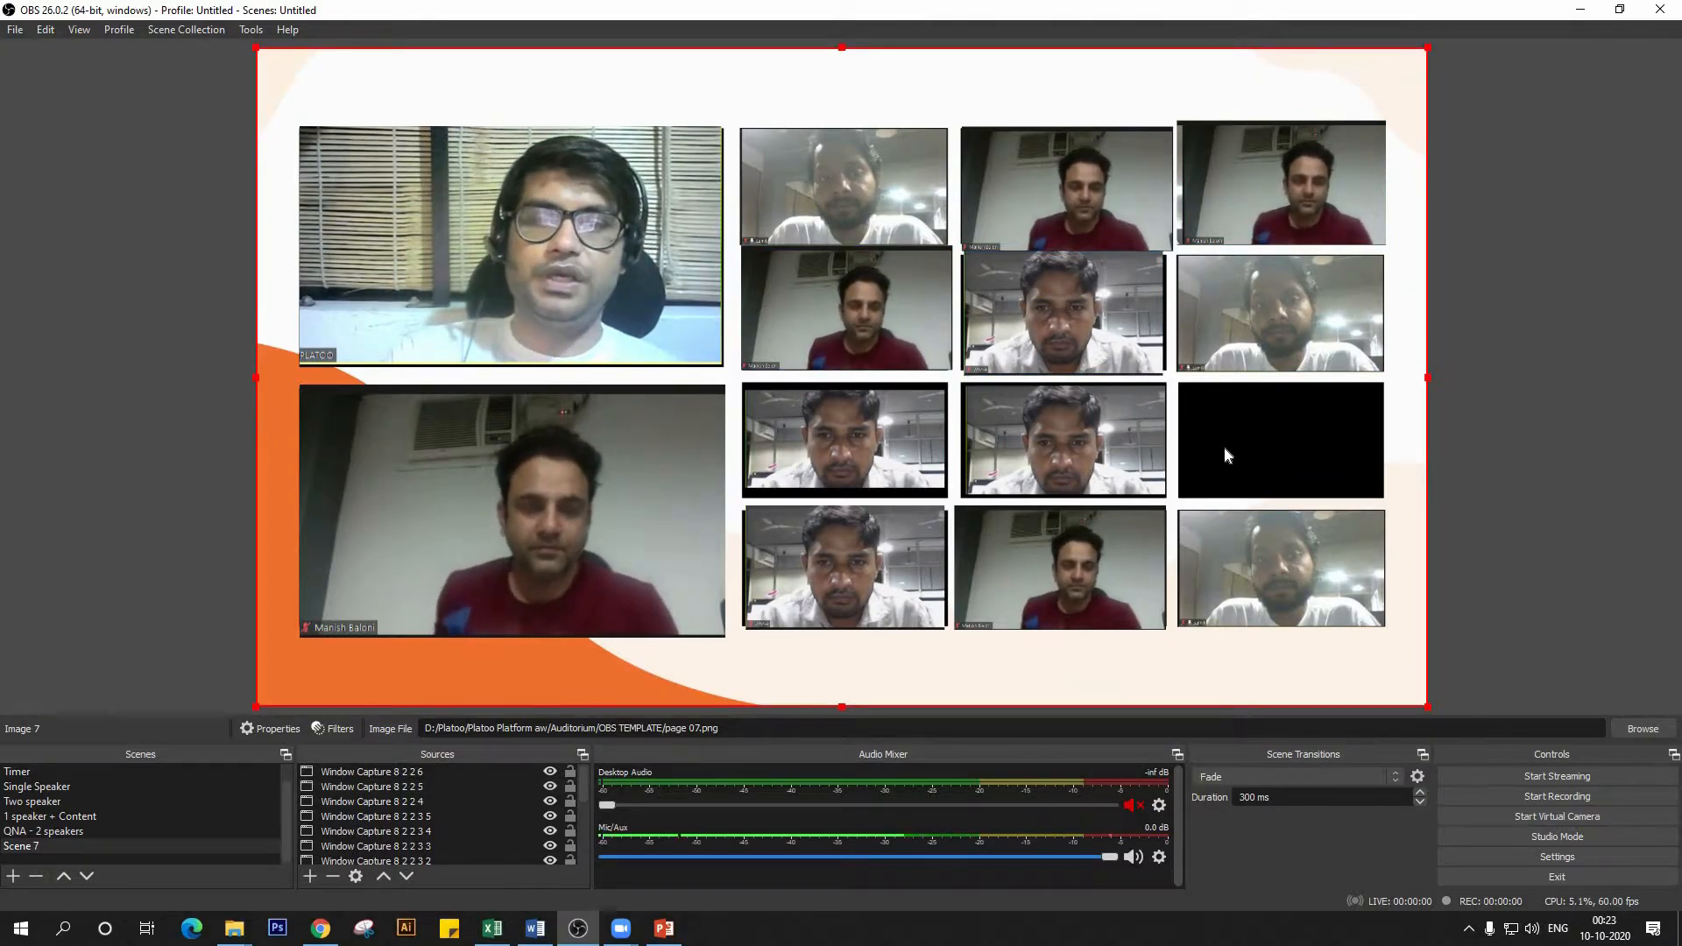
- Duplicate the red-shirted participant's capture from the top row's last cell into the third row's last cell and trim its upper edge to fit
click(1298, 203)
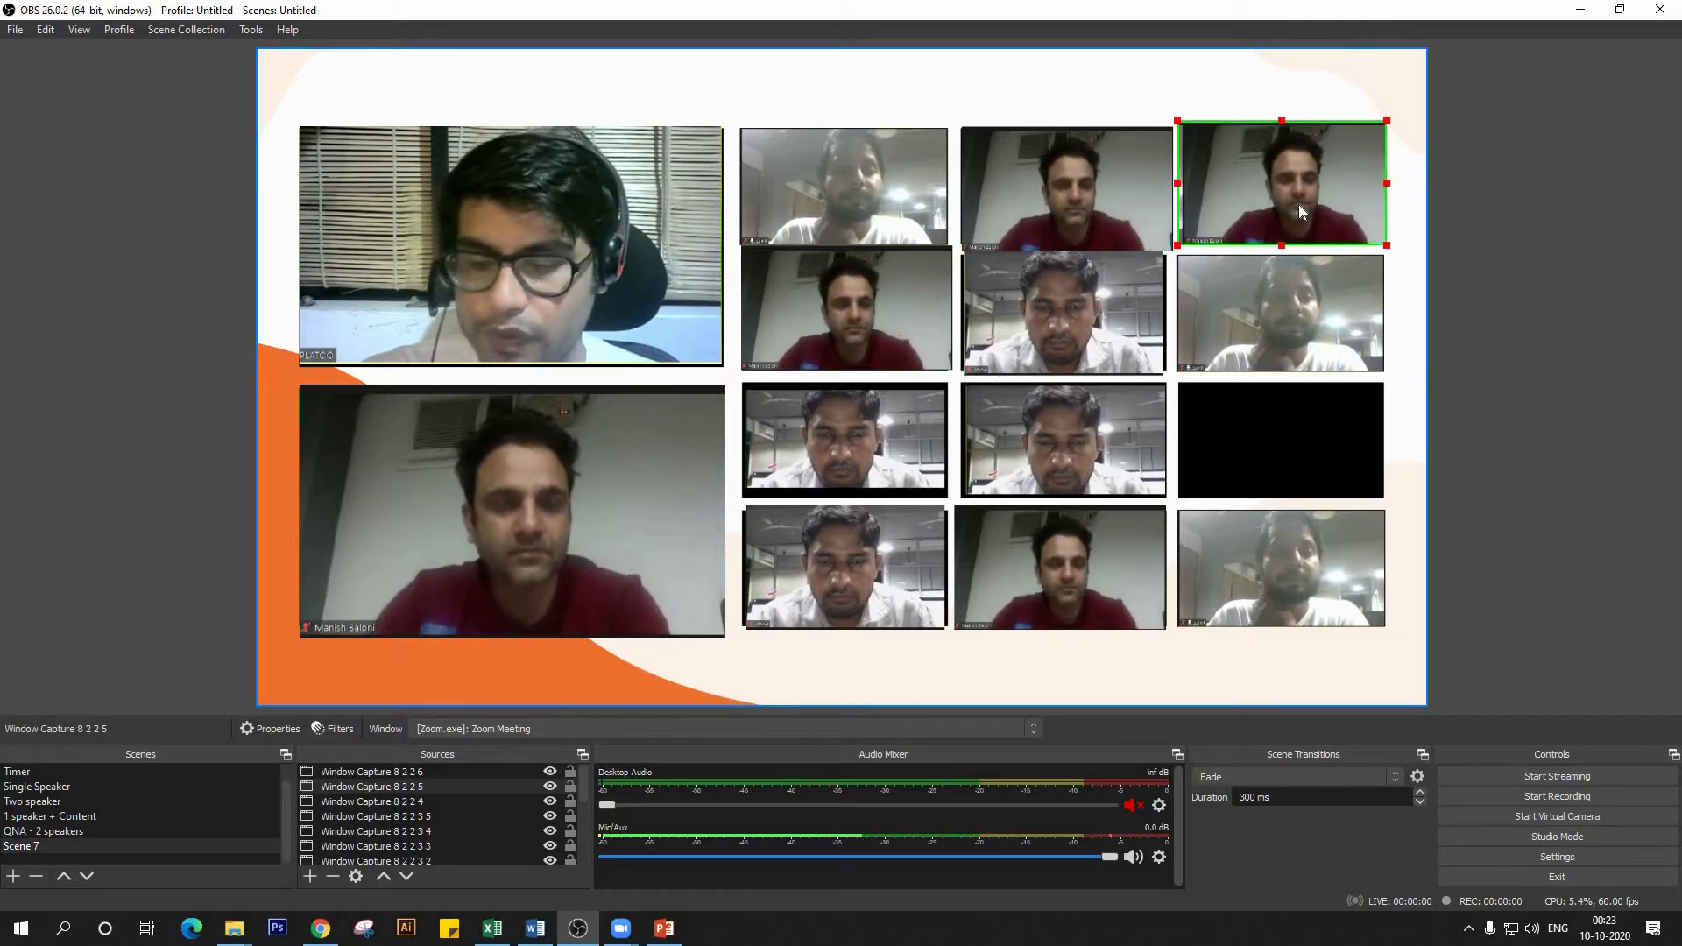
right_click(1298, 203)
click(1363, 432)
drag(932, 352, 1338, 422)
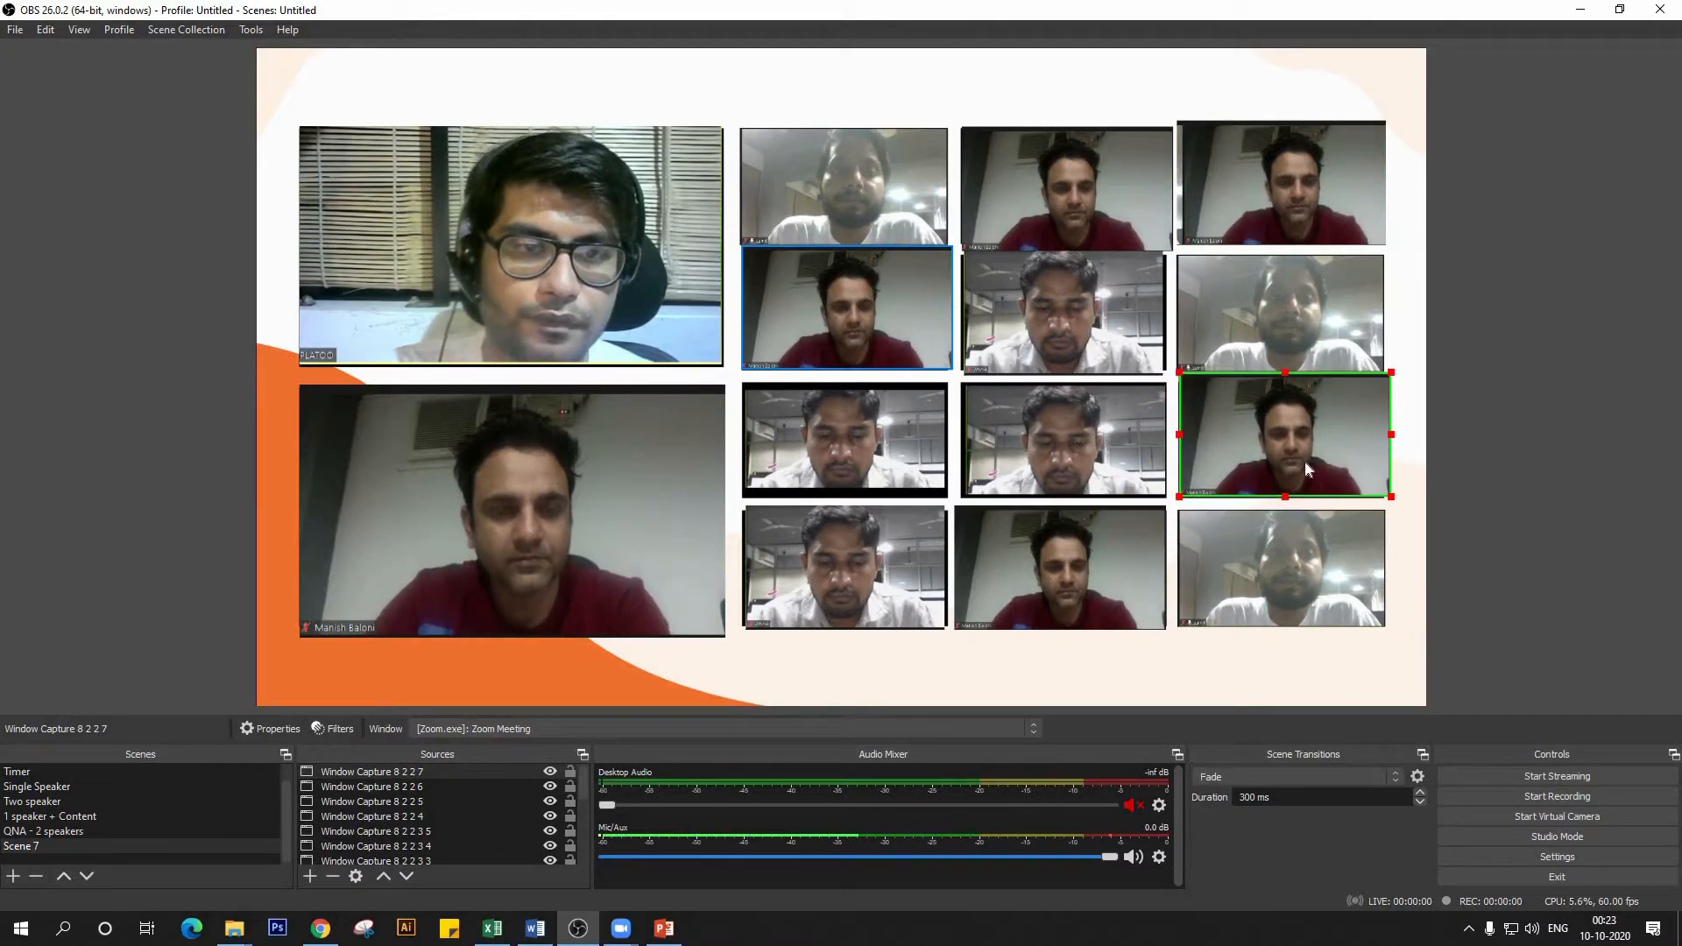
drag(1285, 495, 1292, 441)
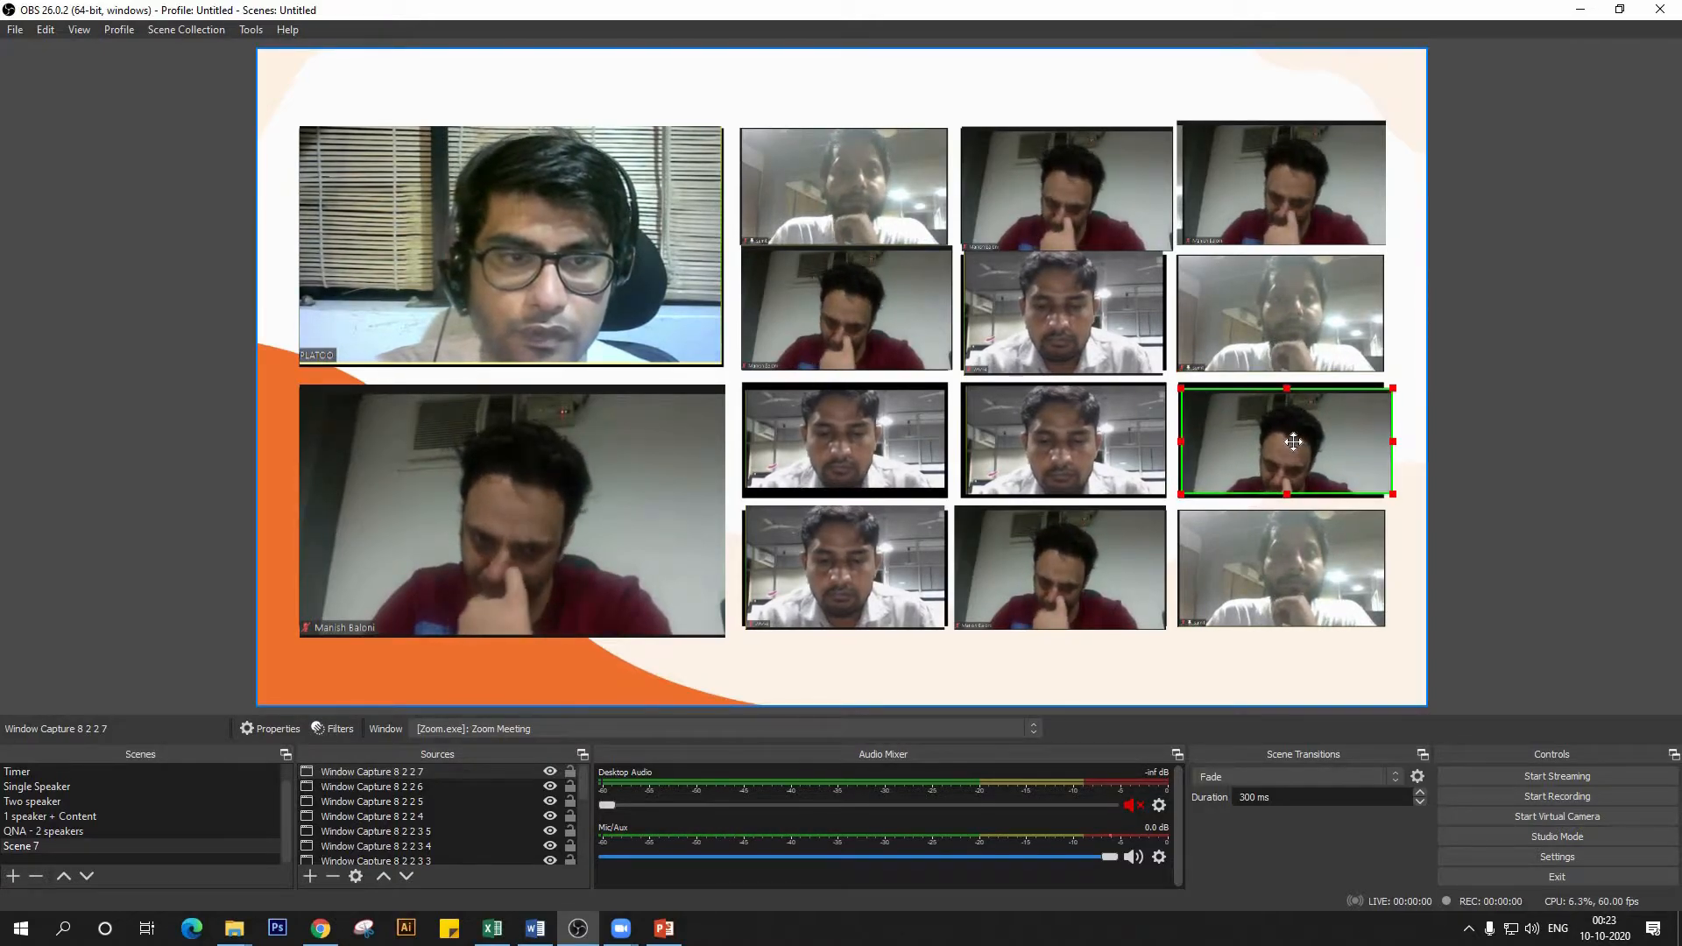
click(1329, 662)
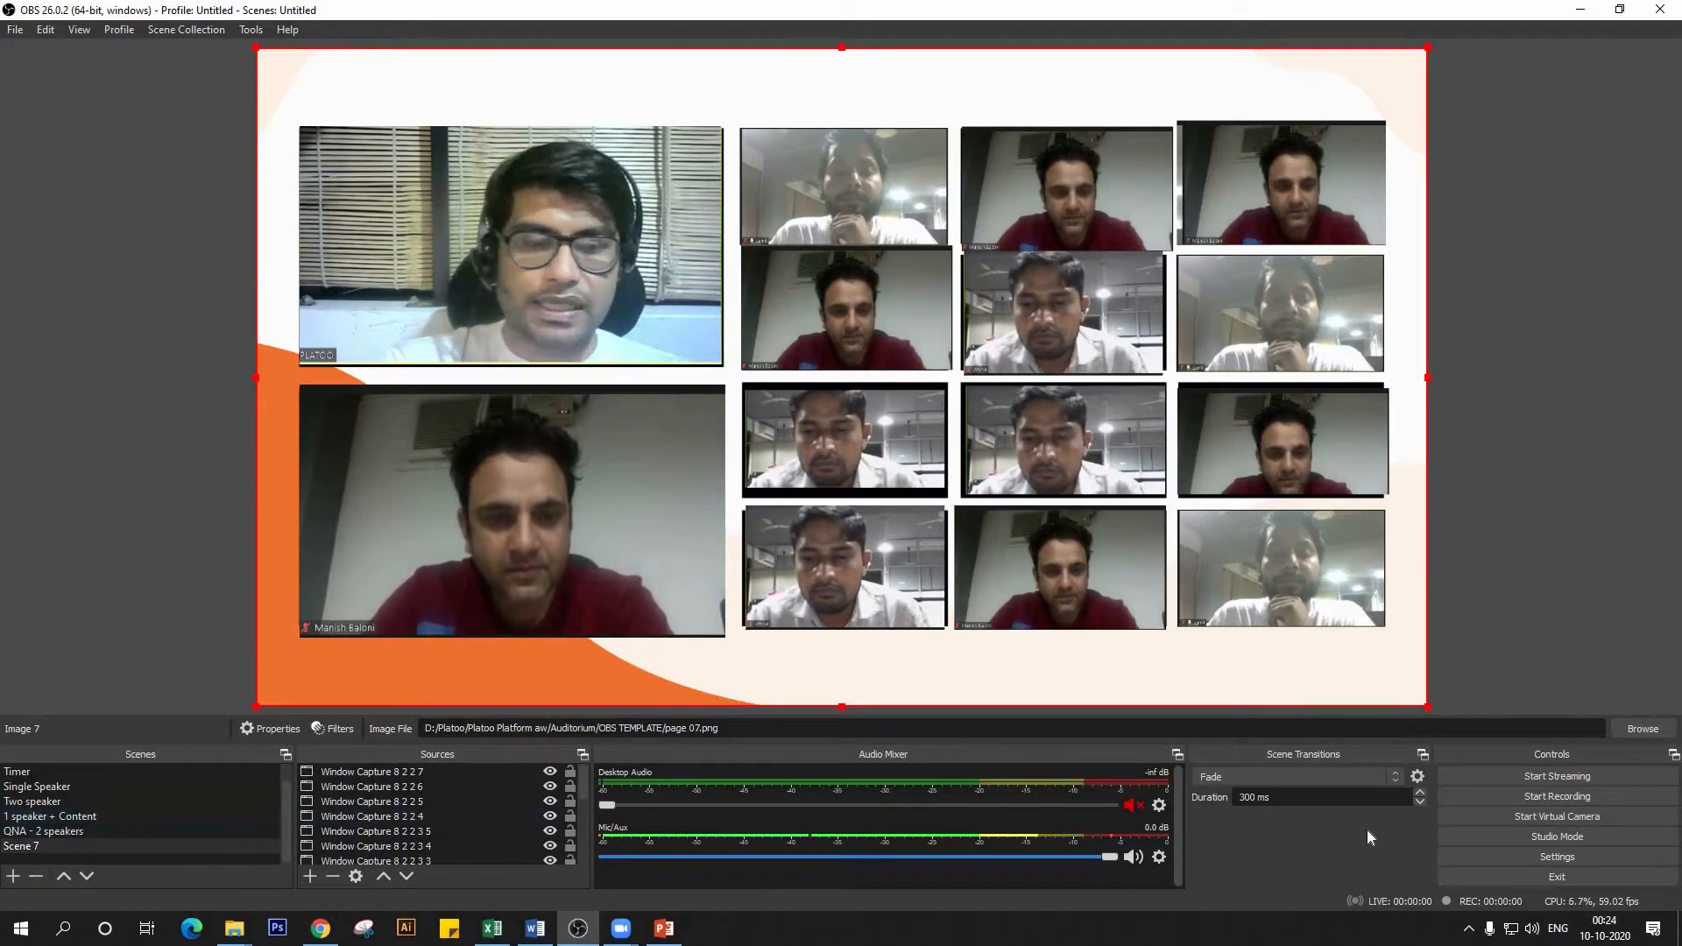
- Turn on Studio Mode for the multi-speaker scene
click(1594, 837)
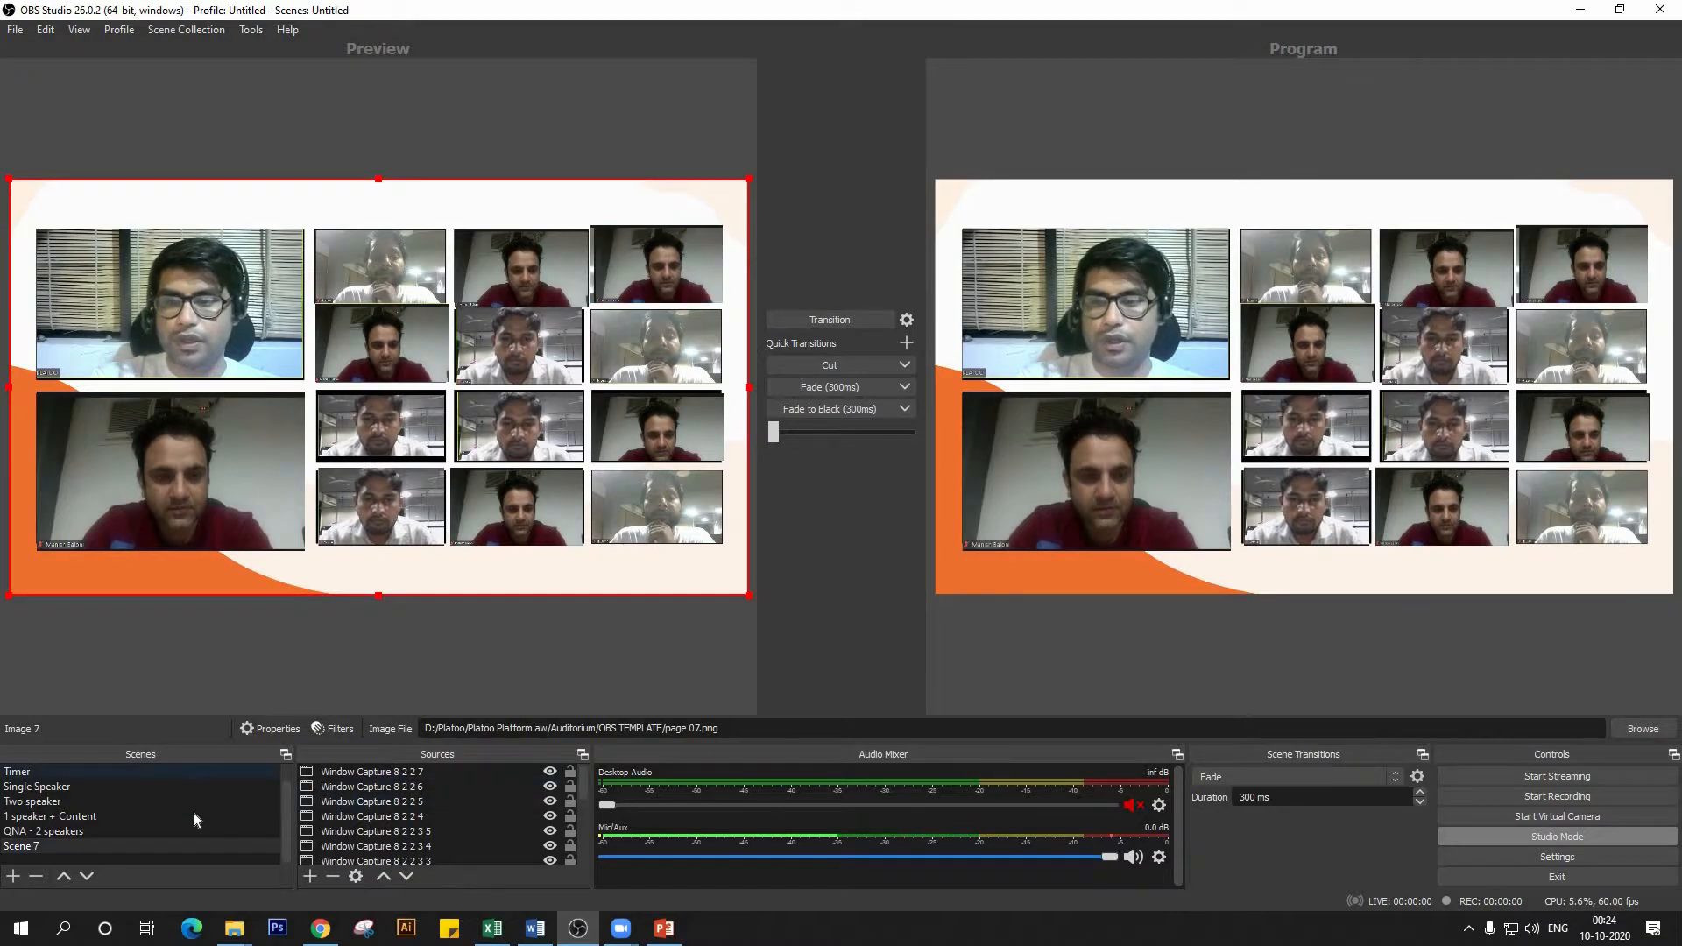
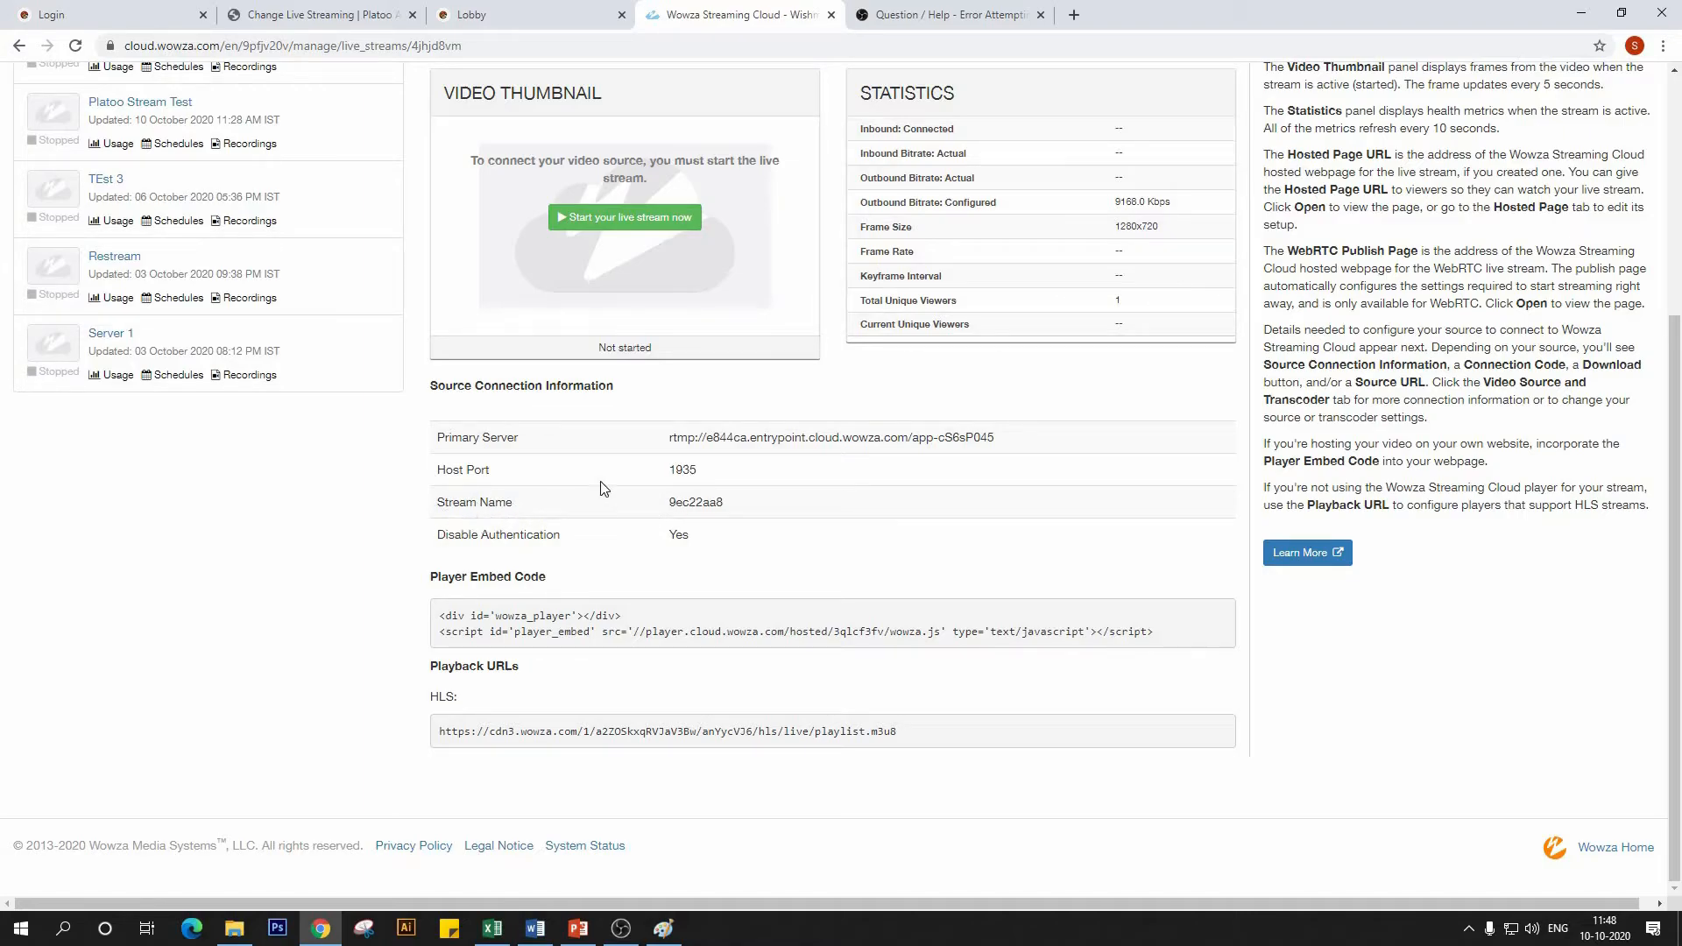
- Check Wowza's primary server and stream name against the custom stream server and stream key in OBS's settings, and accept them
drag(669, 437, 990, 443)
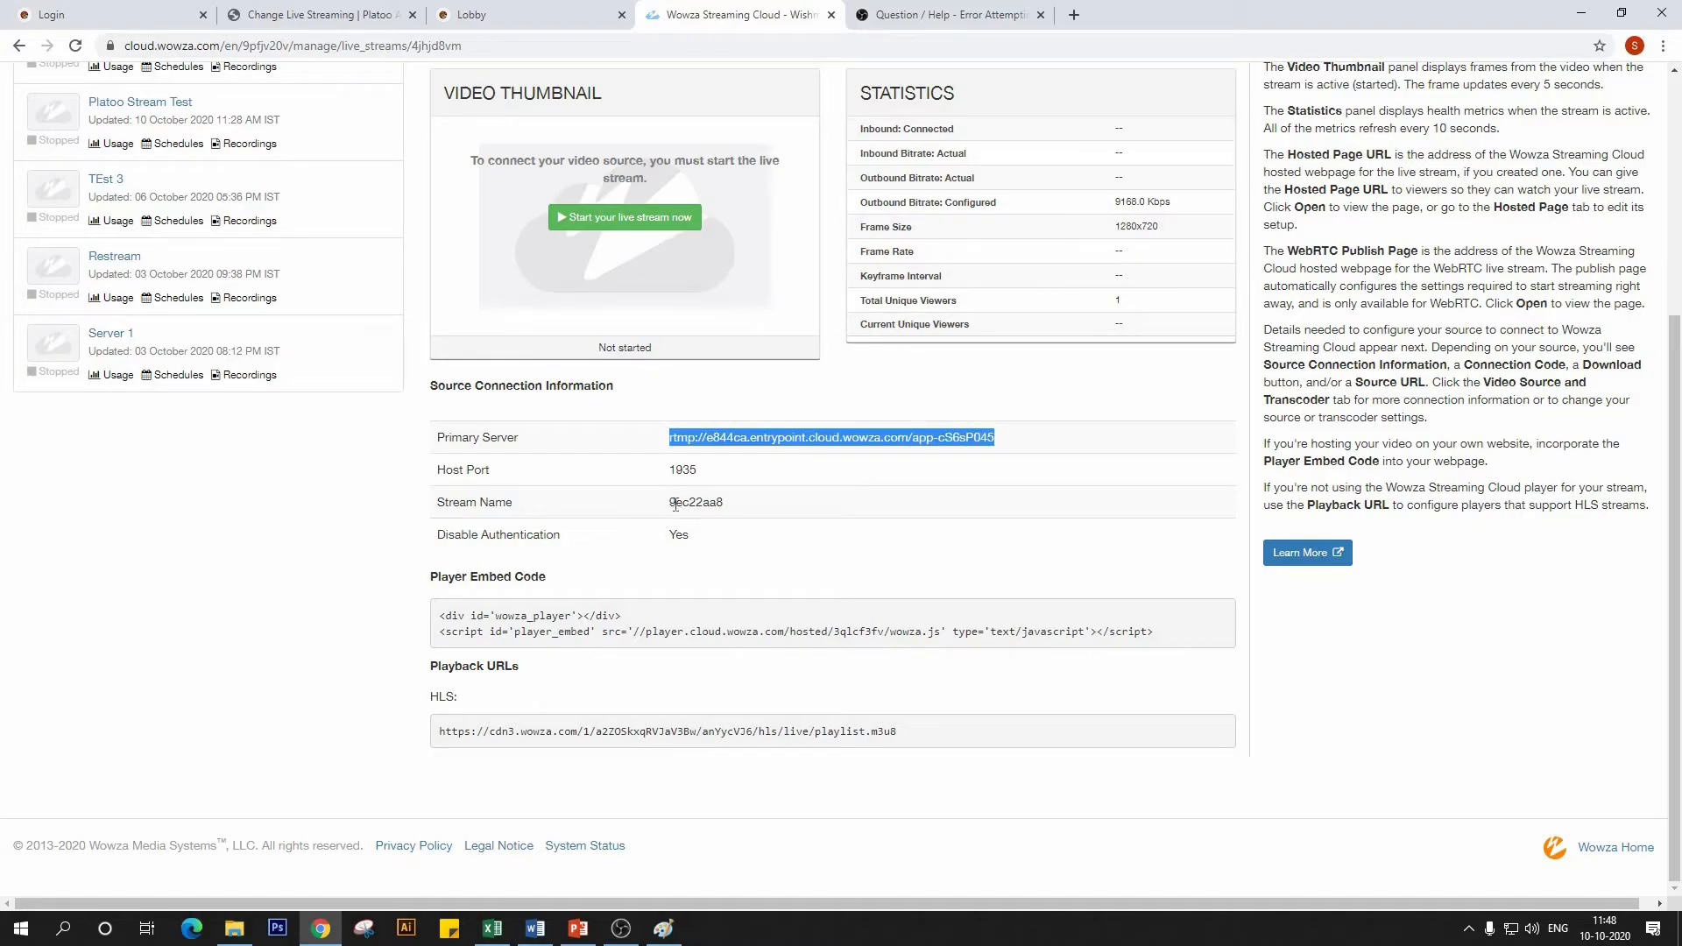
drag(673, 506, 724, 506)
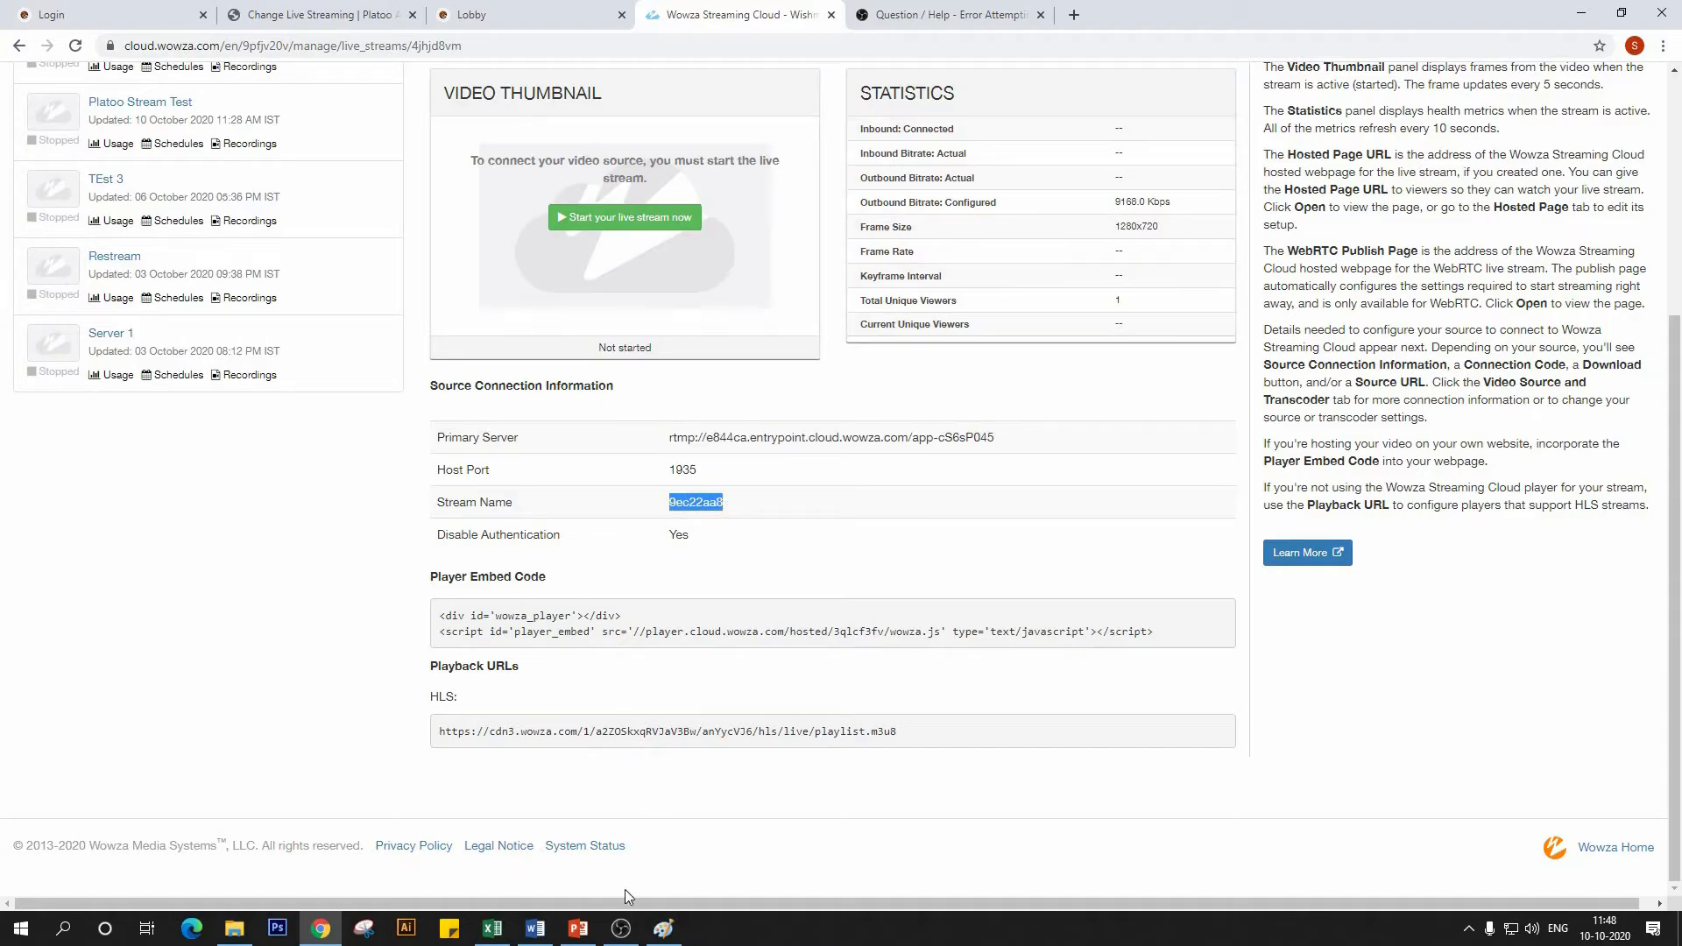
click(619, 929)
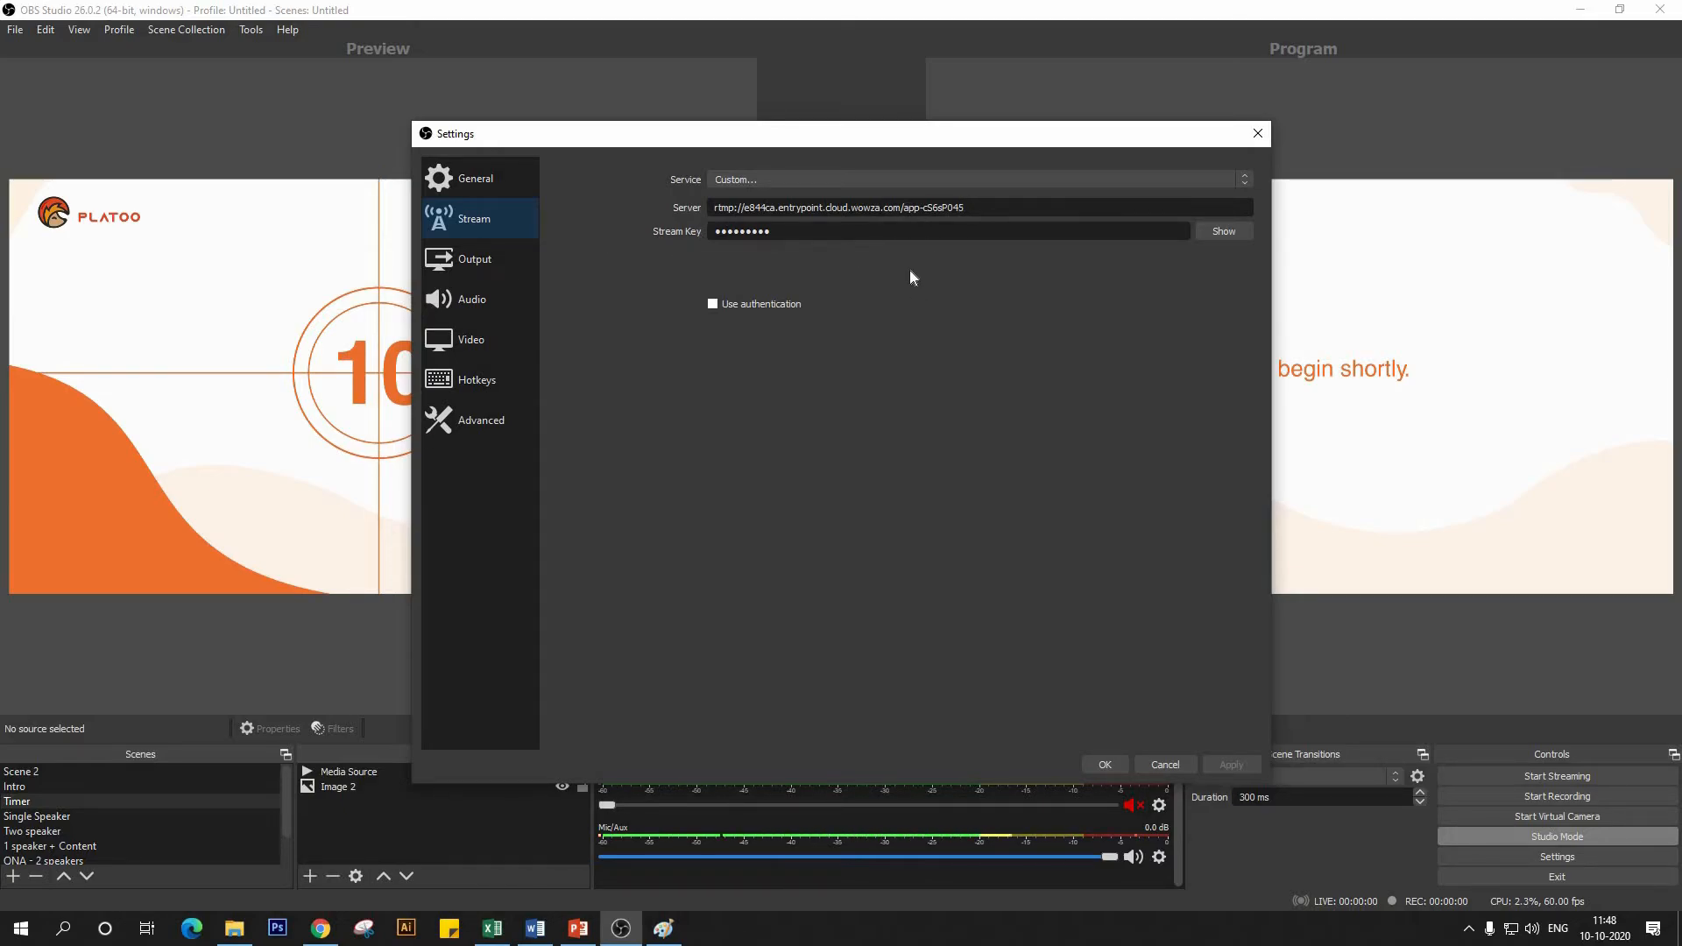
click(1101, 764)
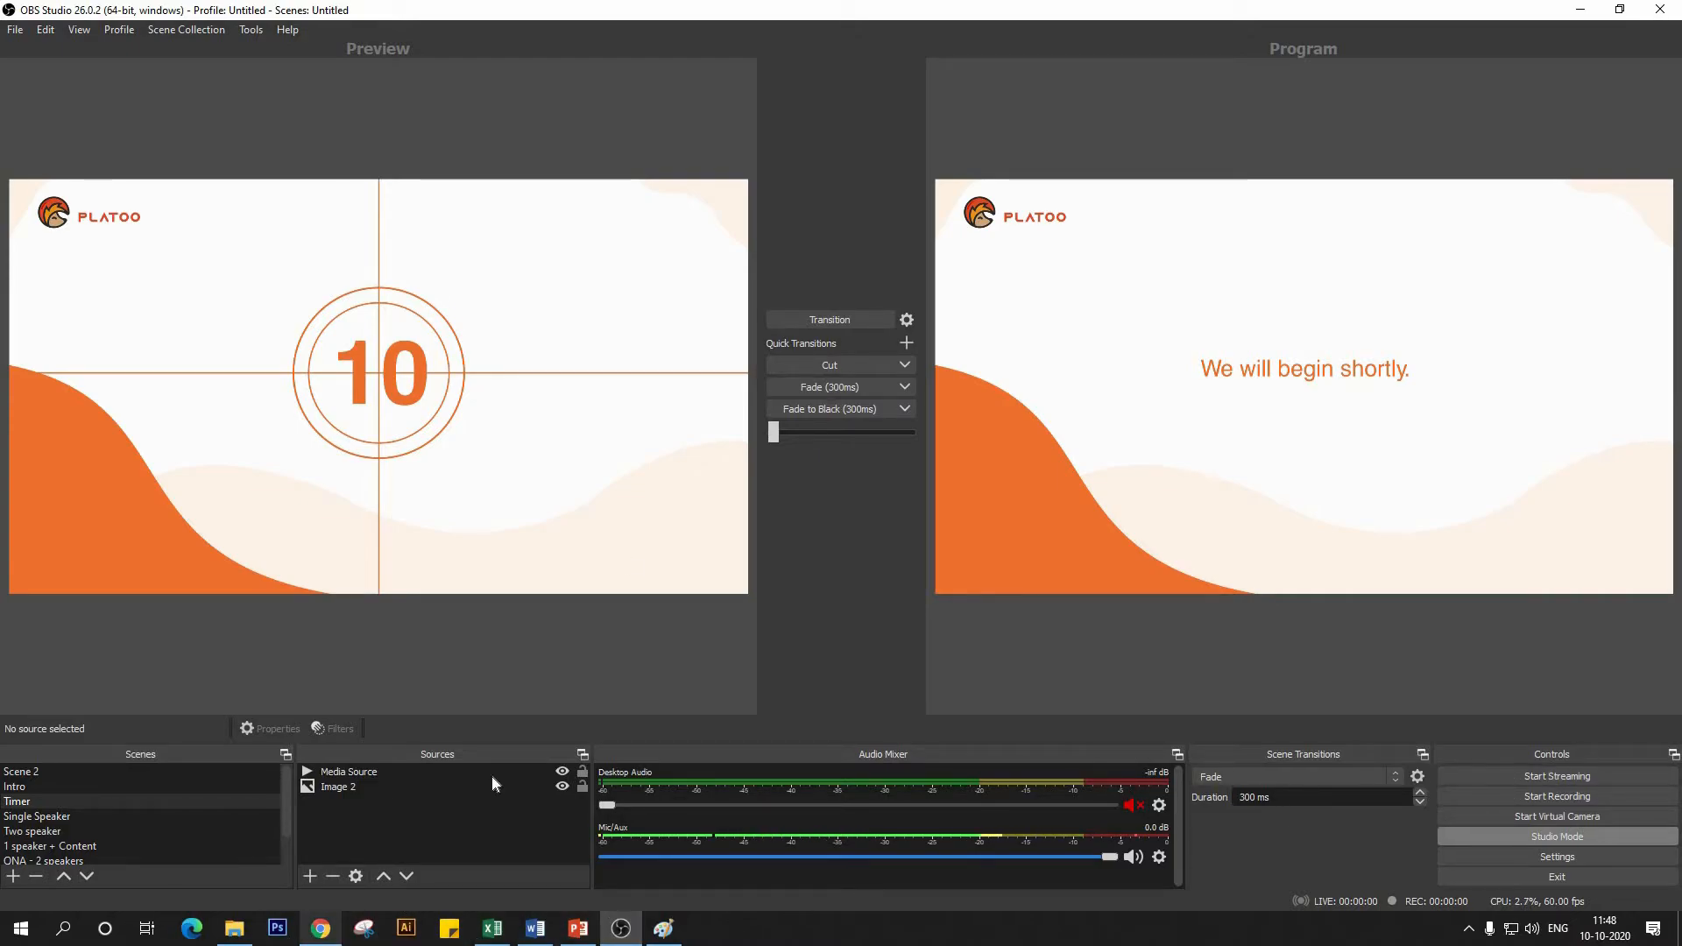
- Switch to Wowza Streaming Cloud in Chrome and start the Platoo Stream Test 2 live stream
click(320, 927)
click(655, 224)
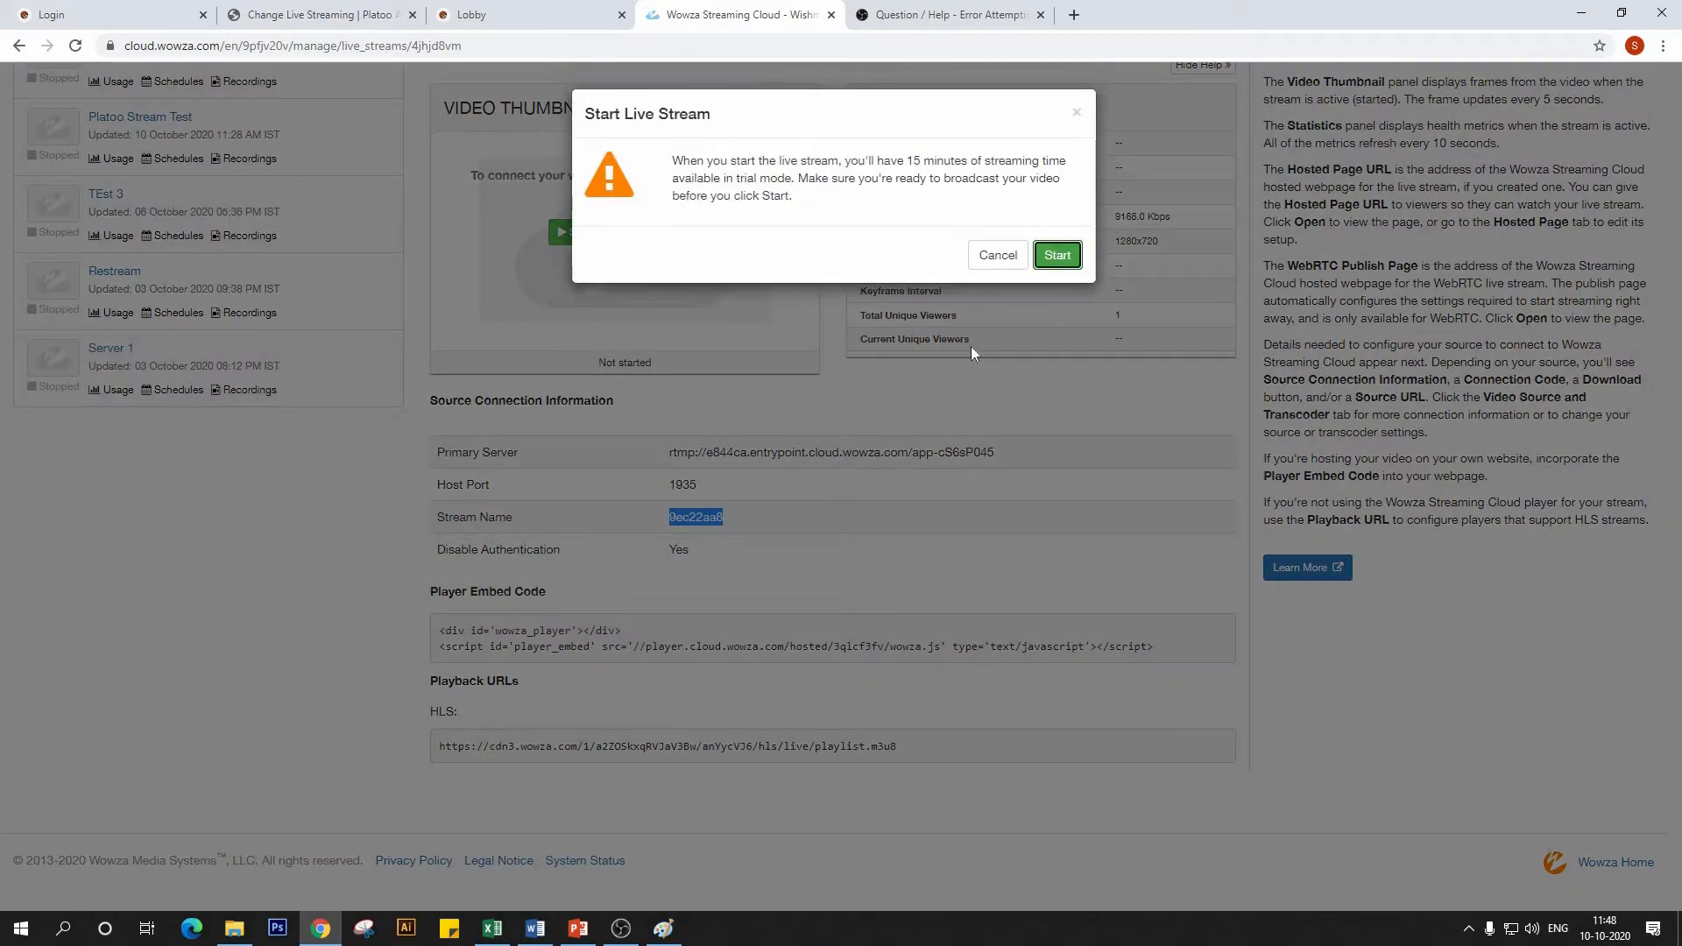
click(1056, 253)
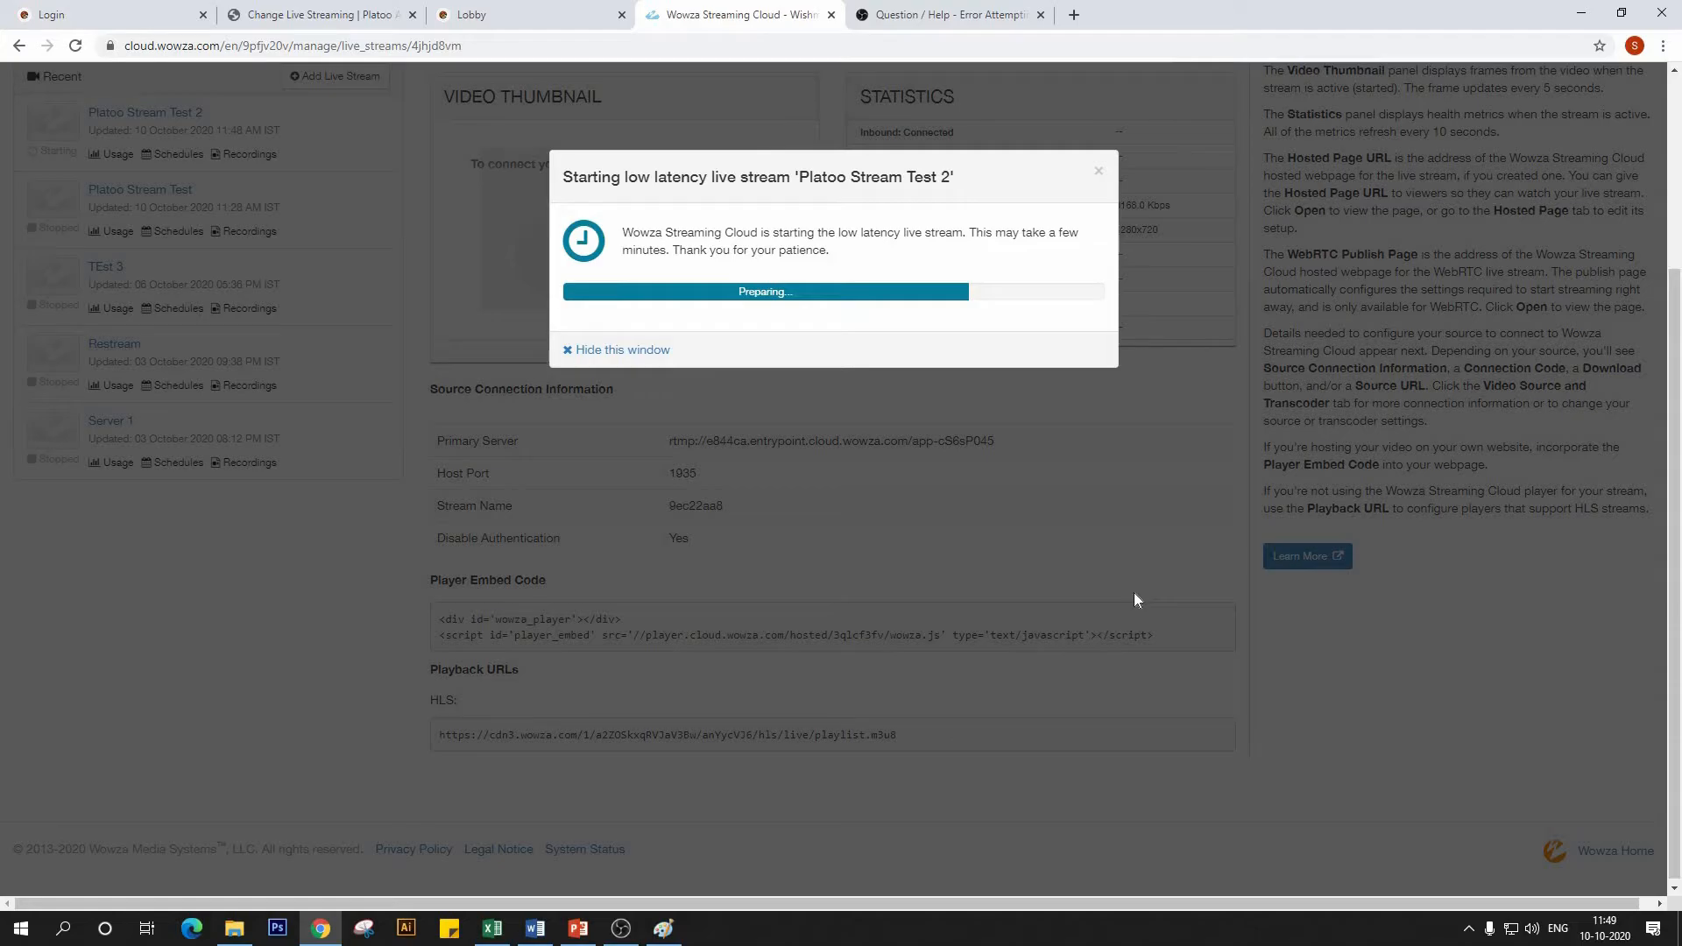
- View the Platoo admin's live streaming form and the demo lobby, and return to the Wowza stream's overview
click(359, 10)
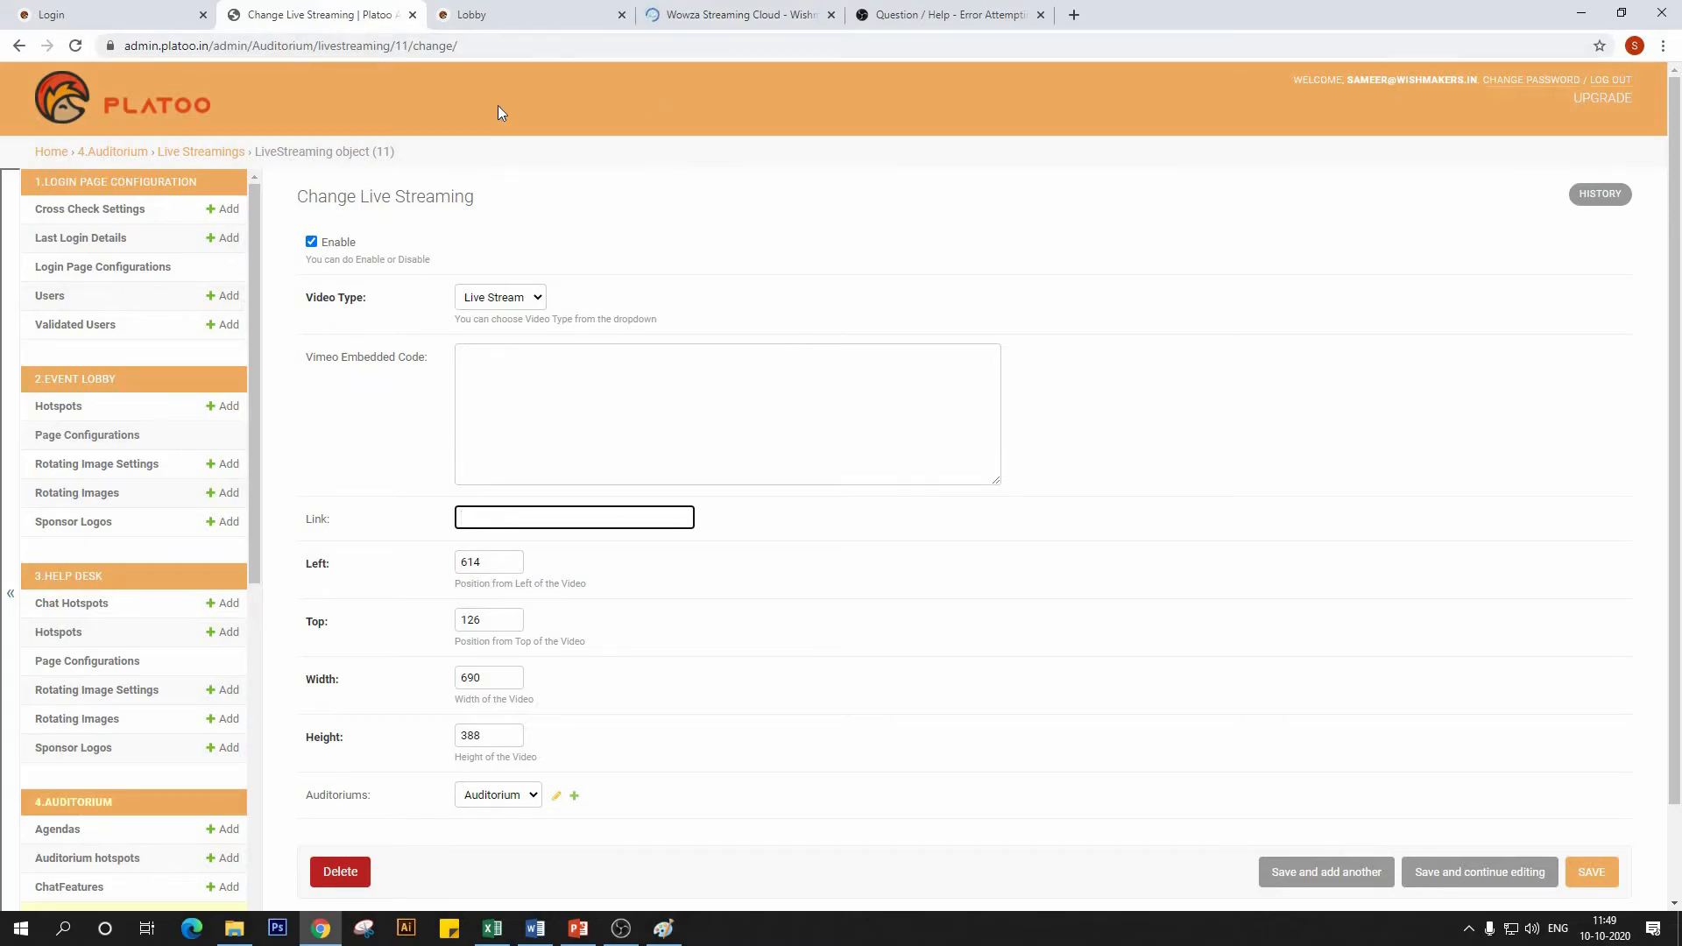
click(544, 13)
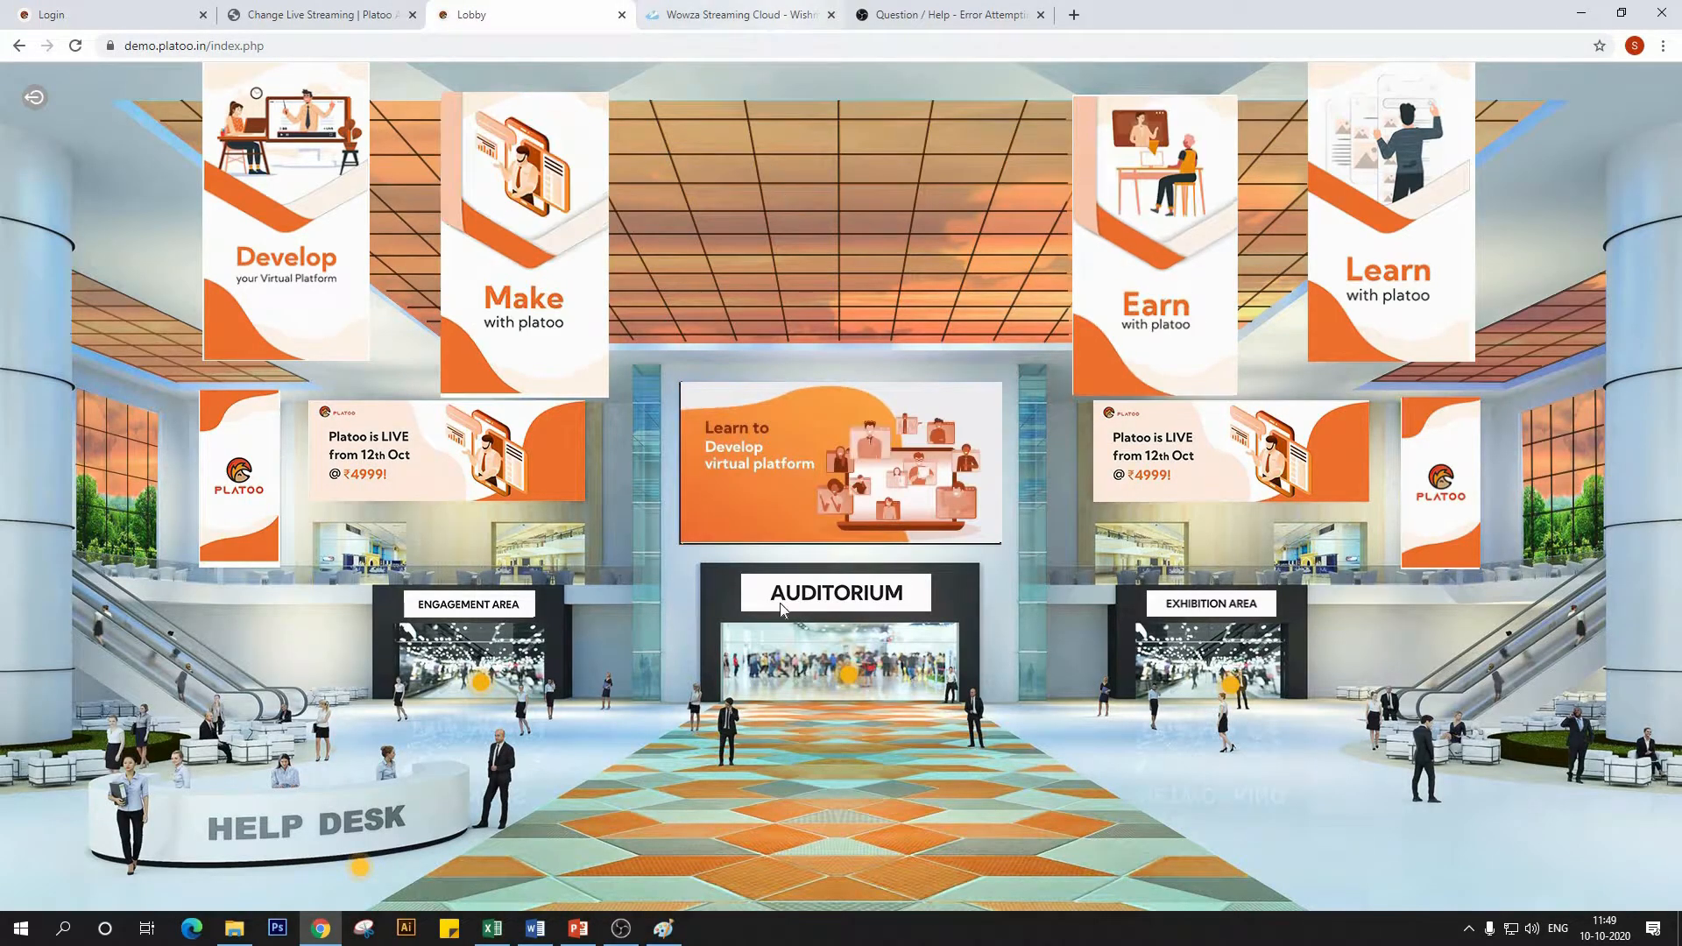
key(ctrl+Tab)
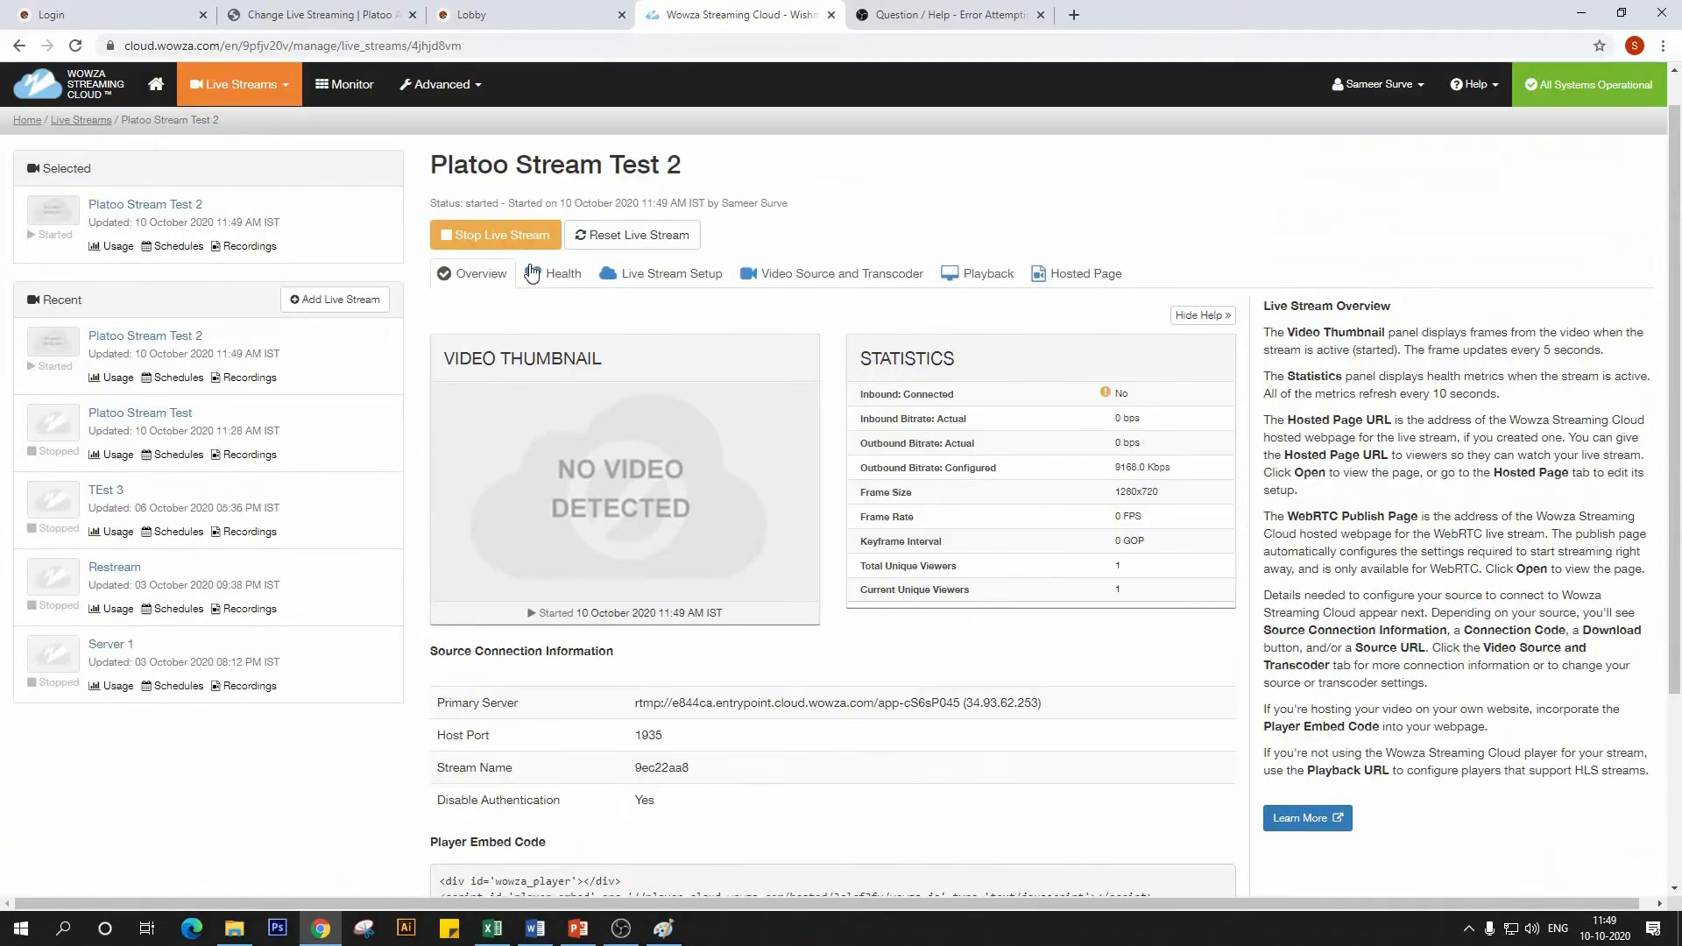
- Switch to OBS and start streaming
click(619, 930)
click(1539, 777)
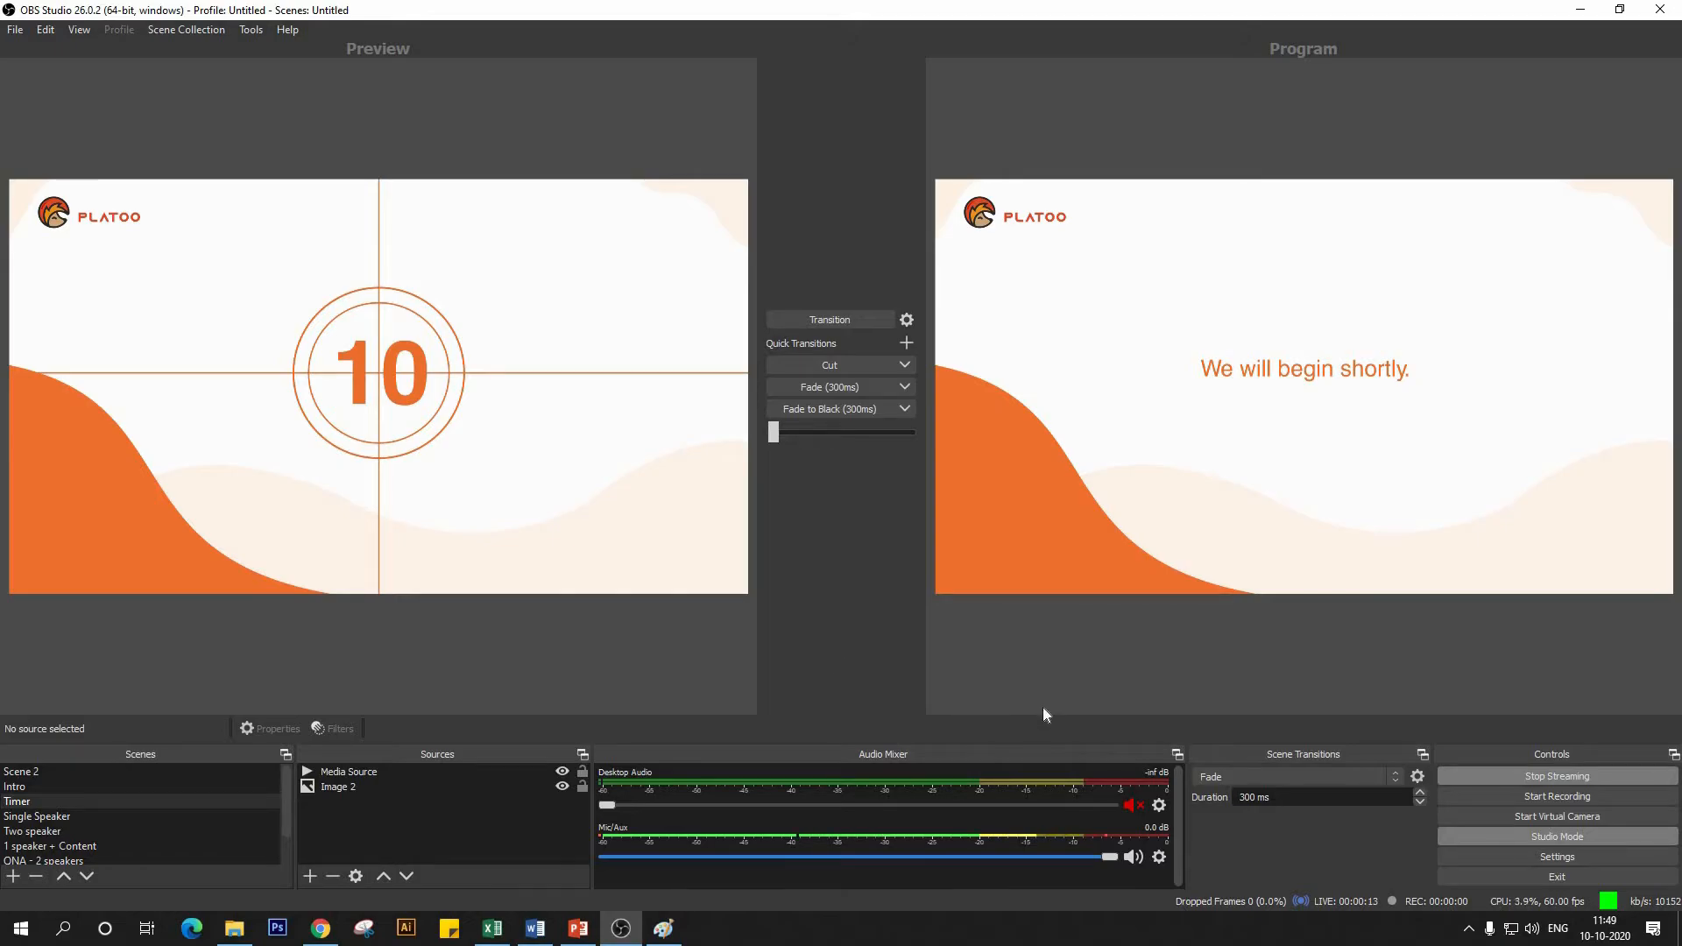
- Review the output settings for streaming, recording and audio plus the video resolution and frame rate settings, and close the settings
click(1510, 858)
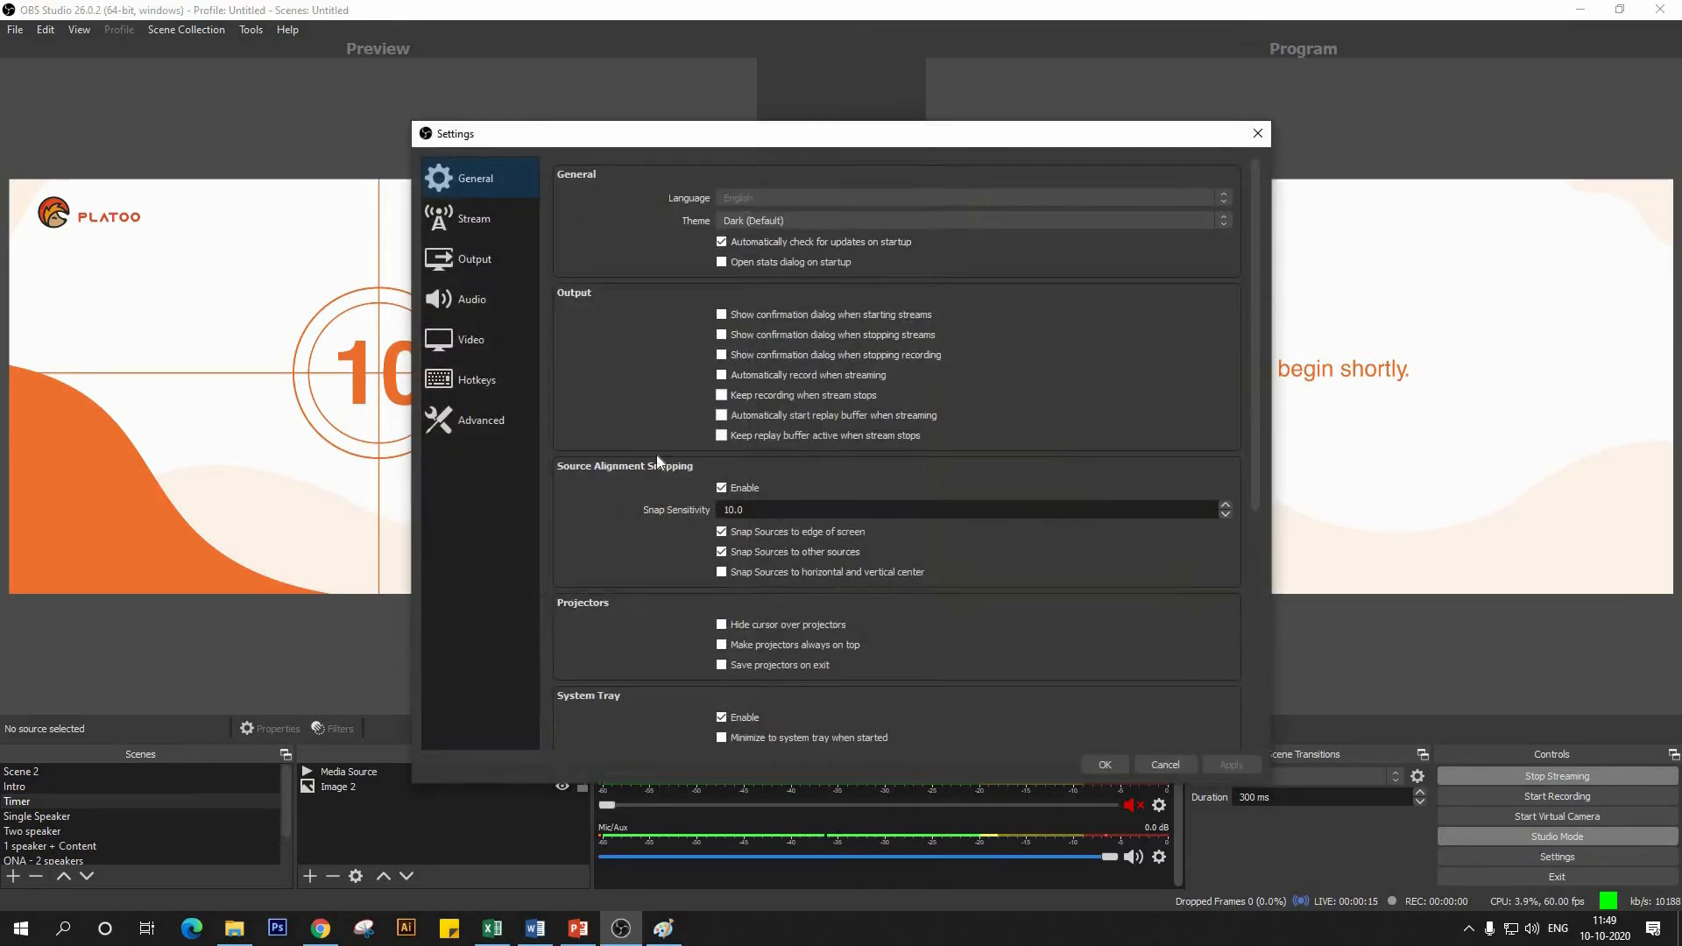
click(501, 254)
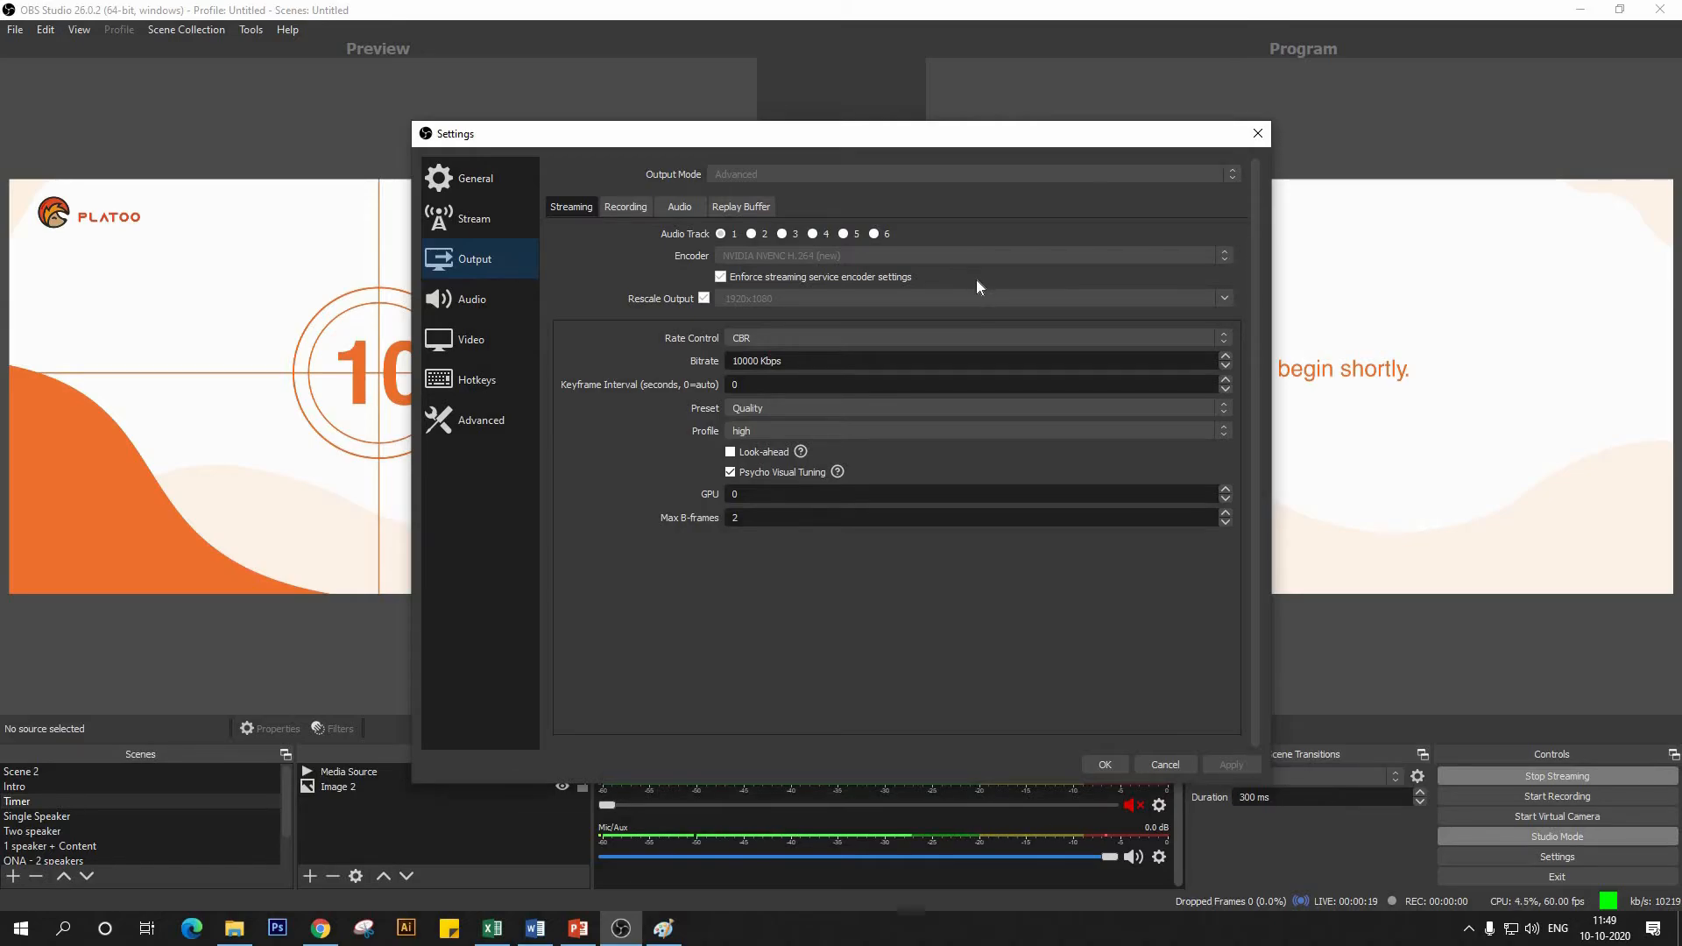
click(627, 210)
click(671, 207)
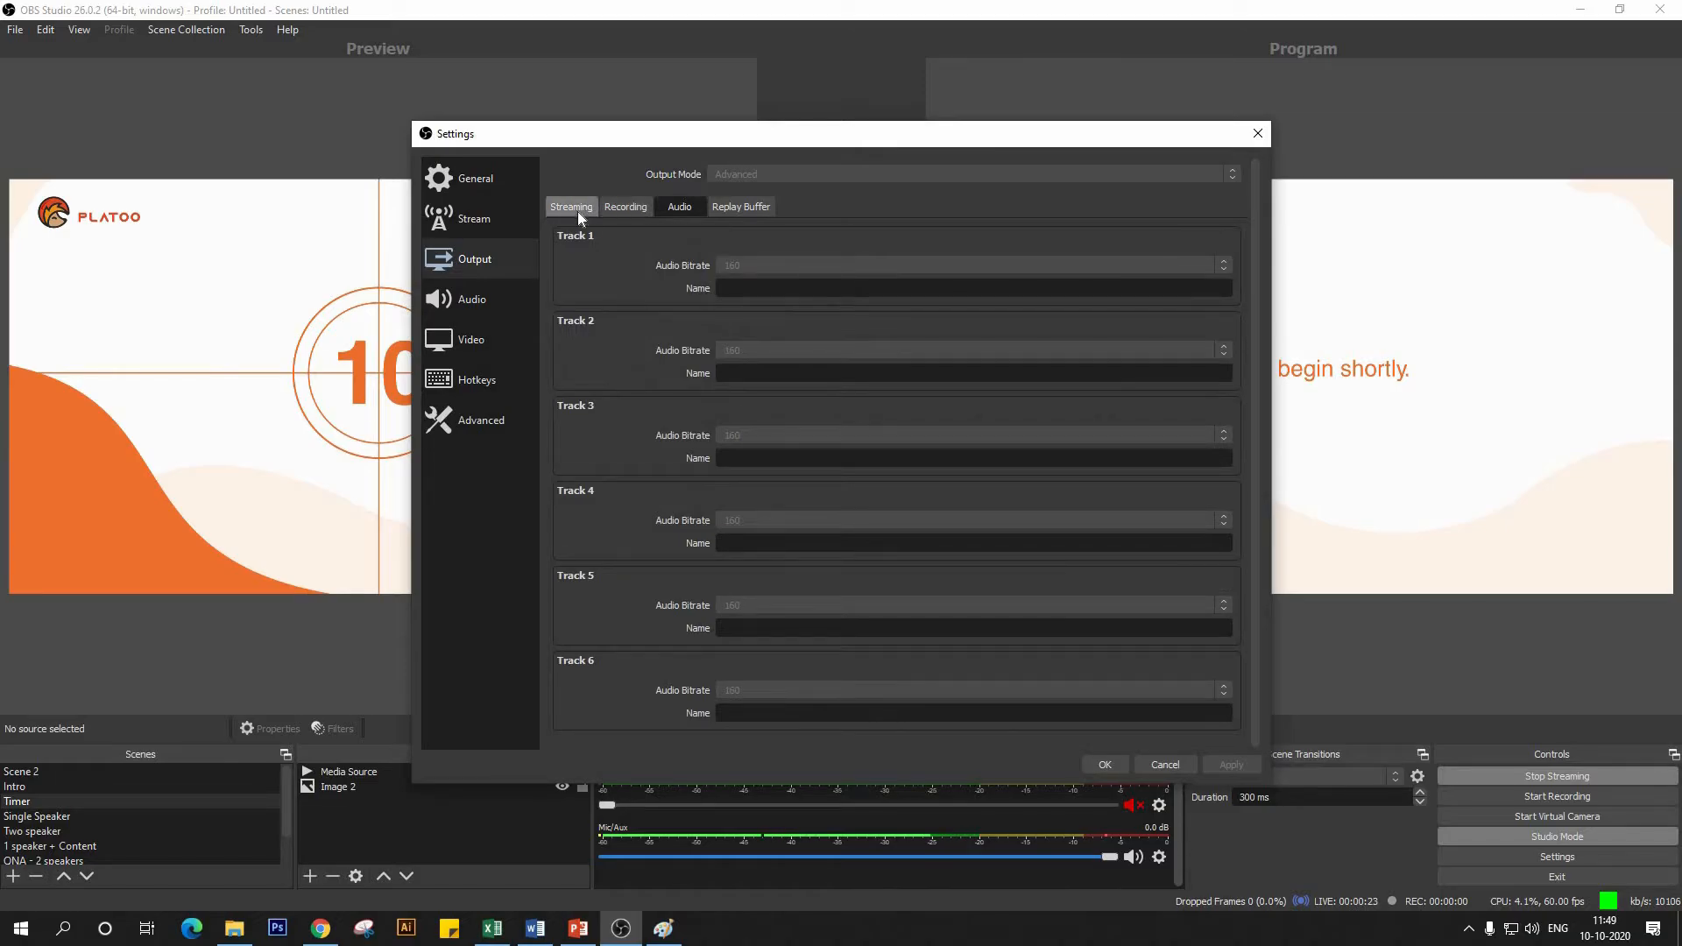
click(576, 211)
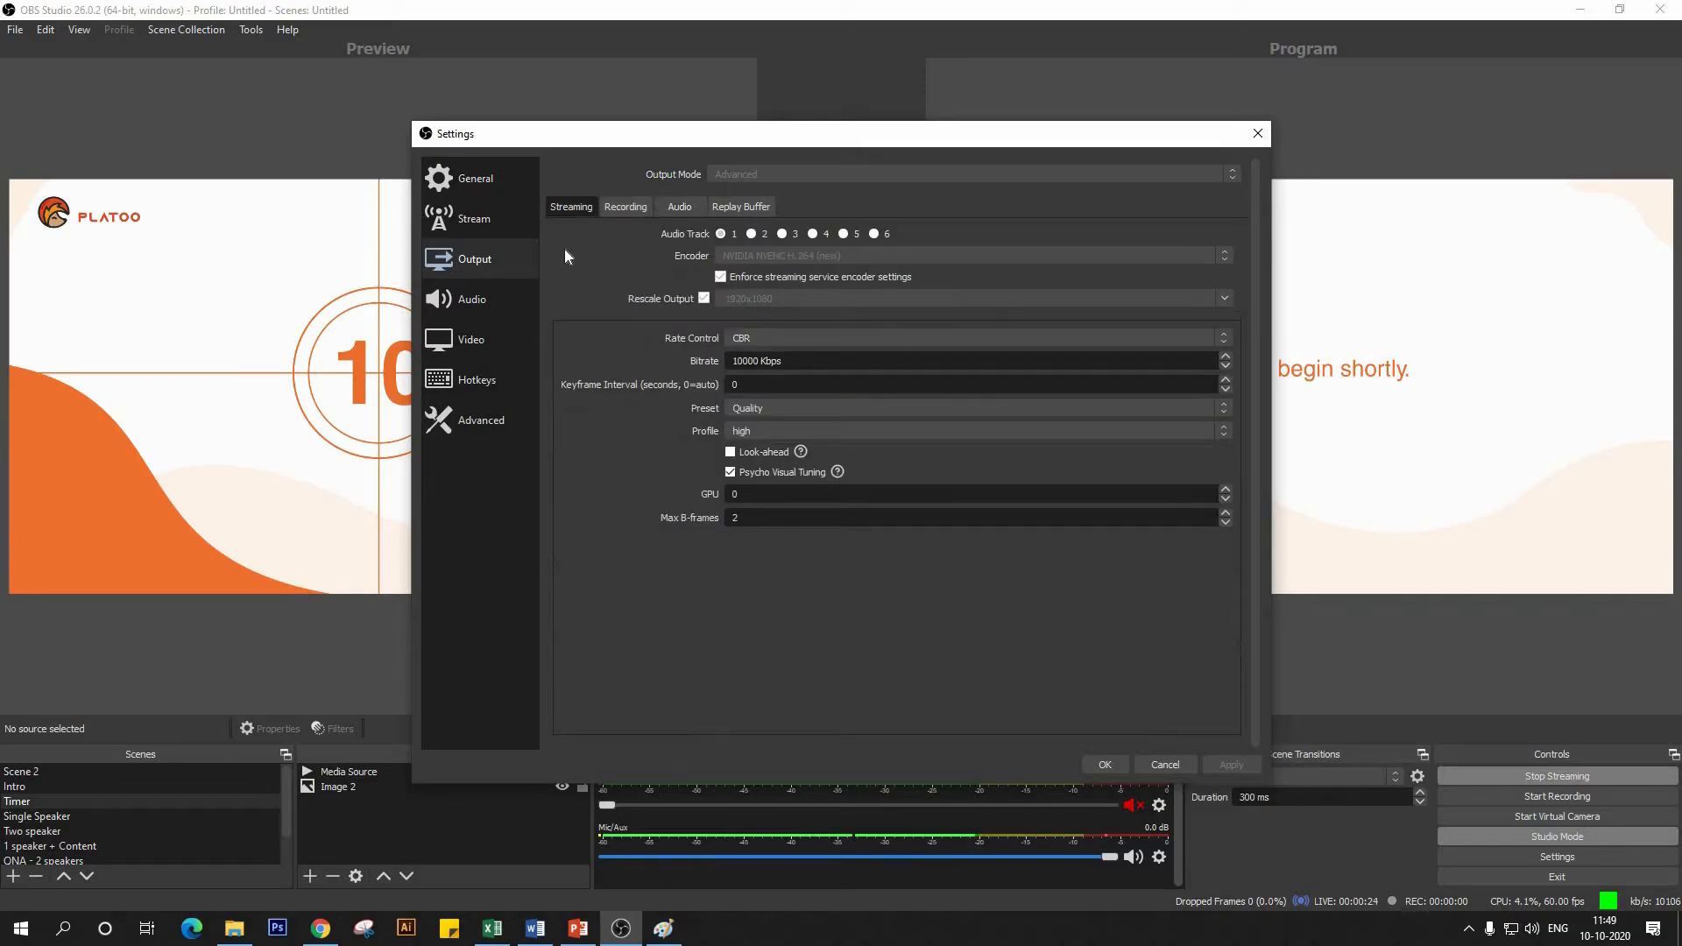
click(491, 339)
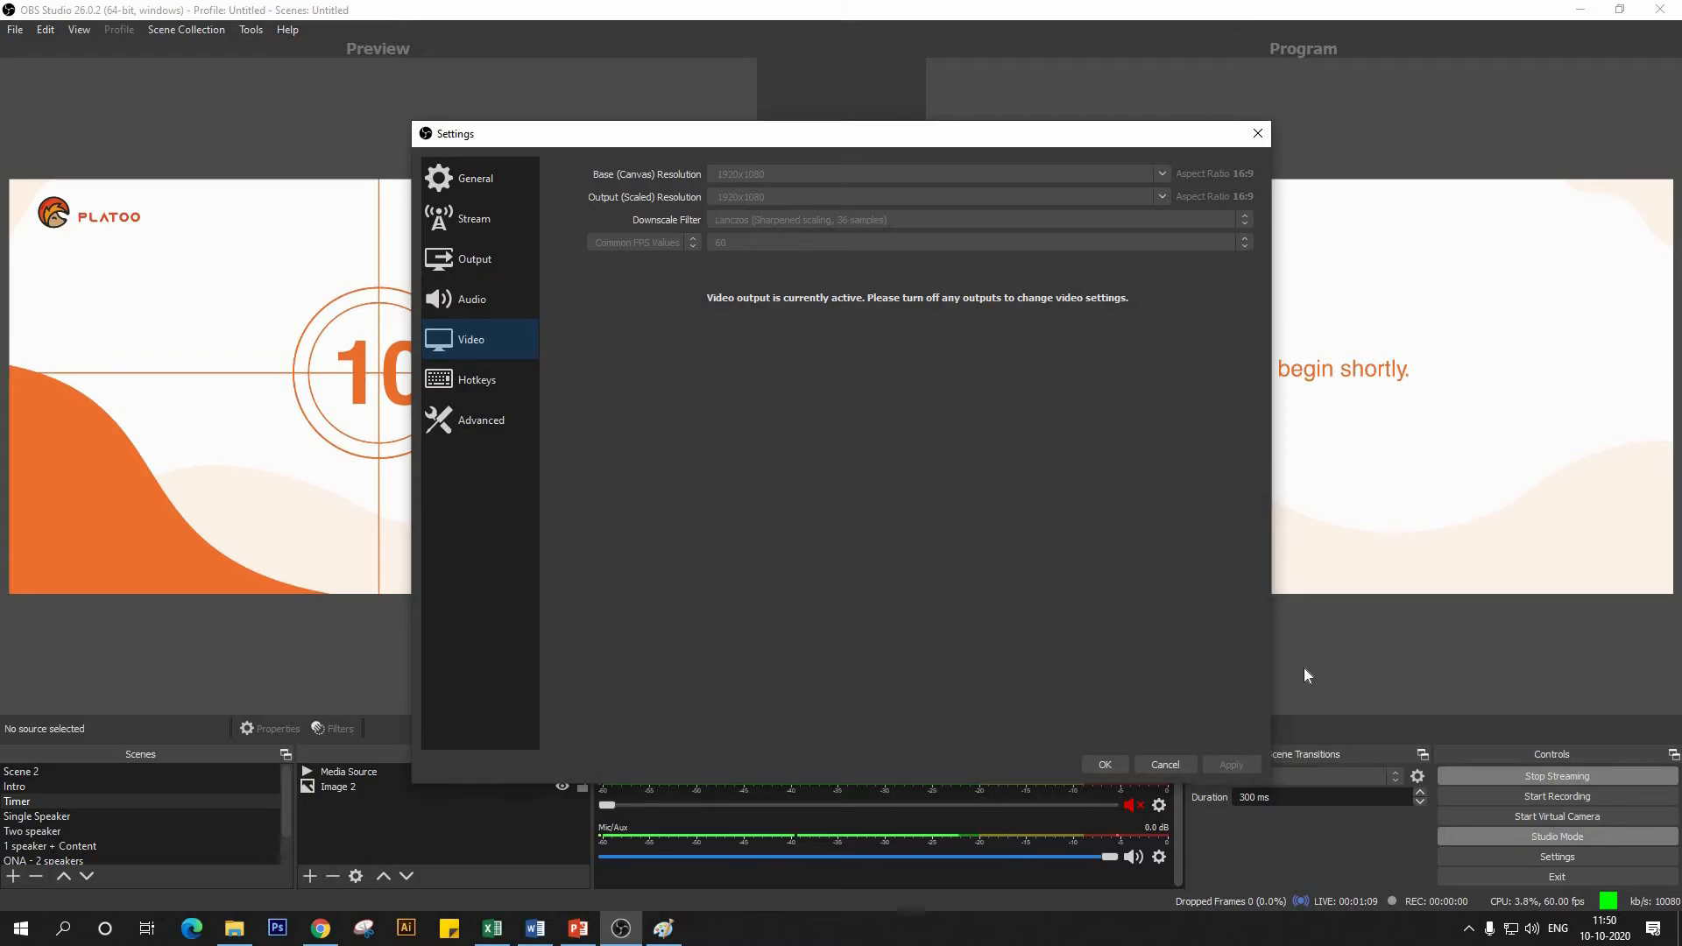
click(1106, 756)
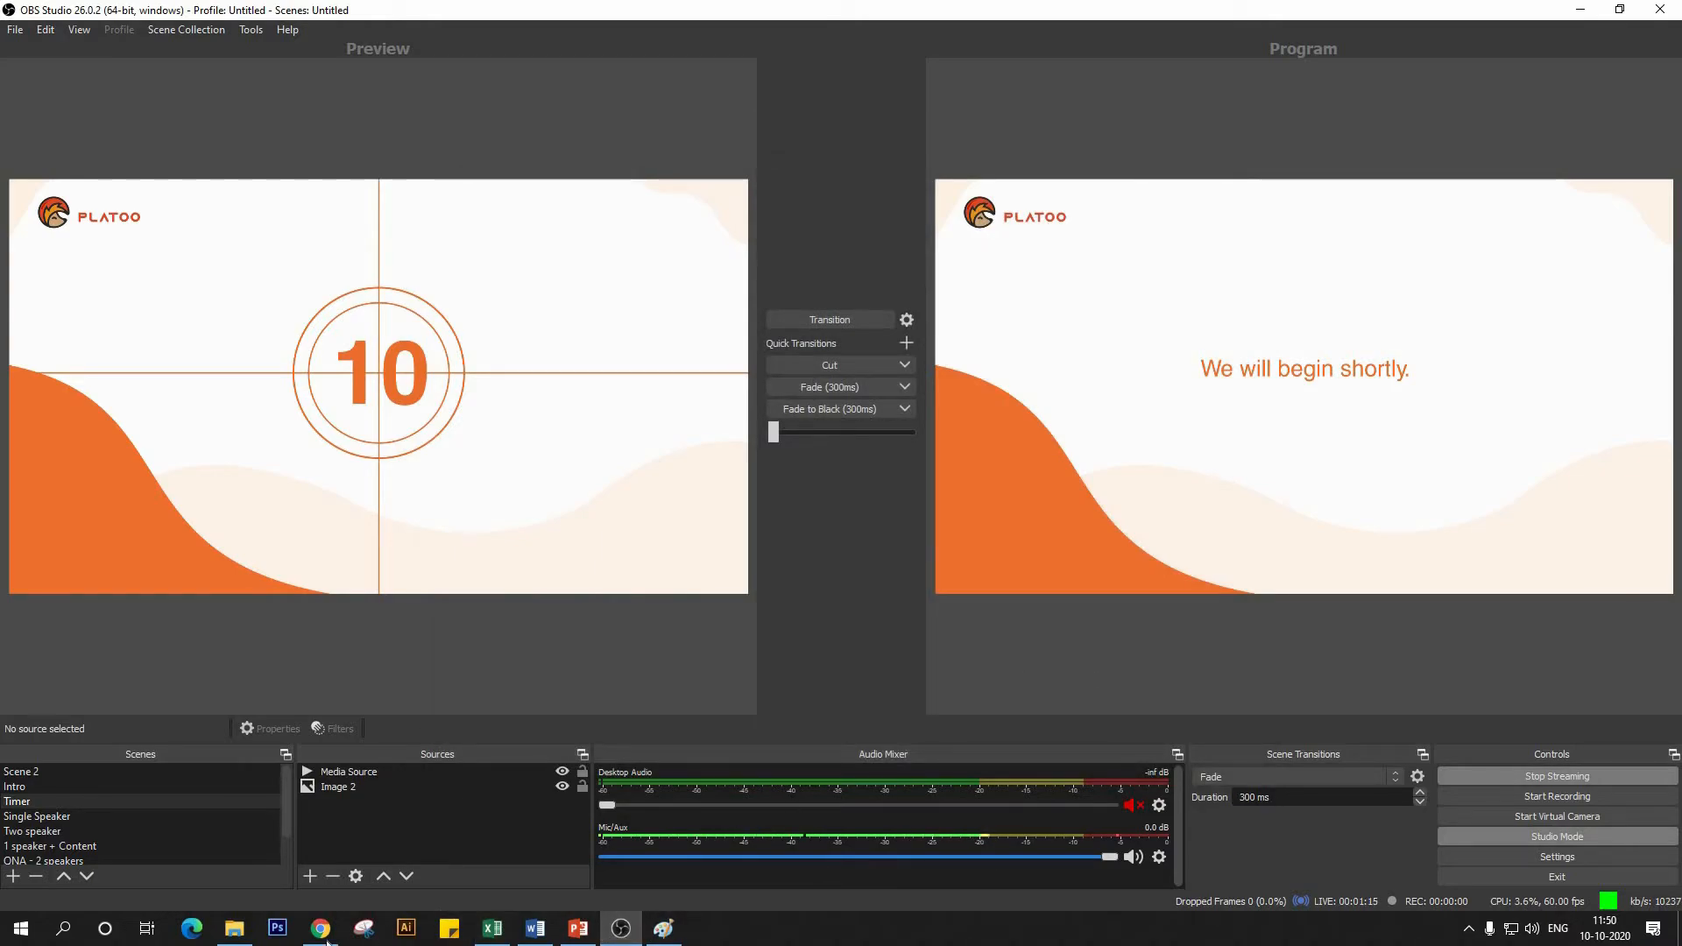
- Switch to Wowza in Chrome, play the live stream in its playback preview, and pause it
click(324, 935)
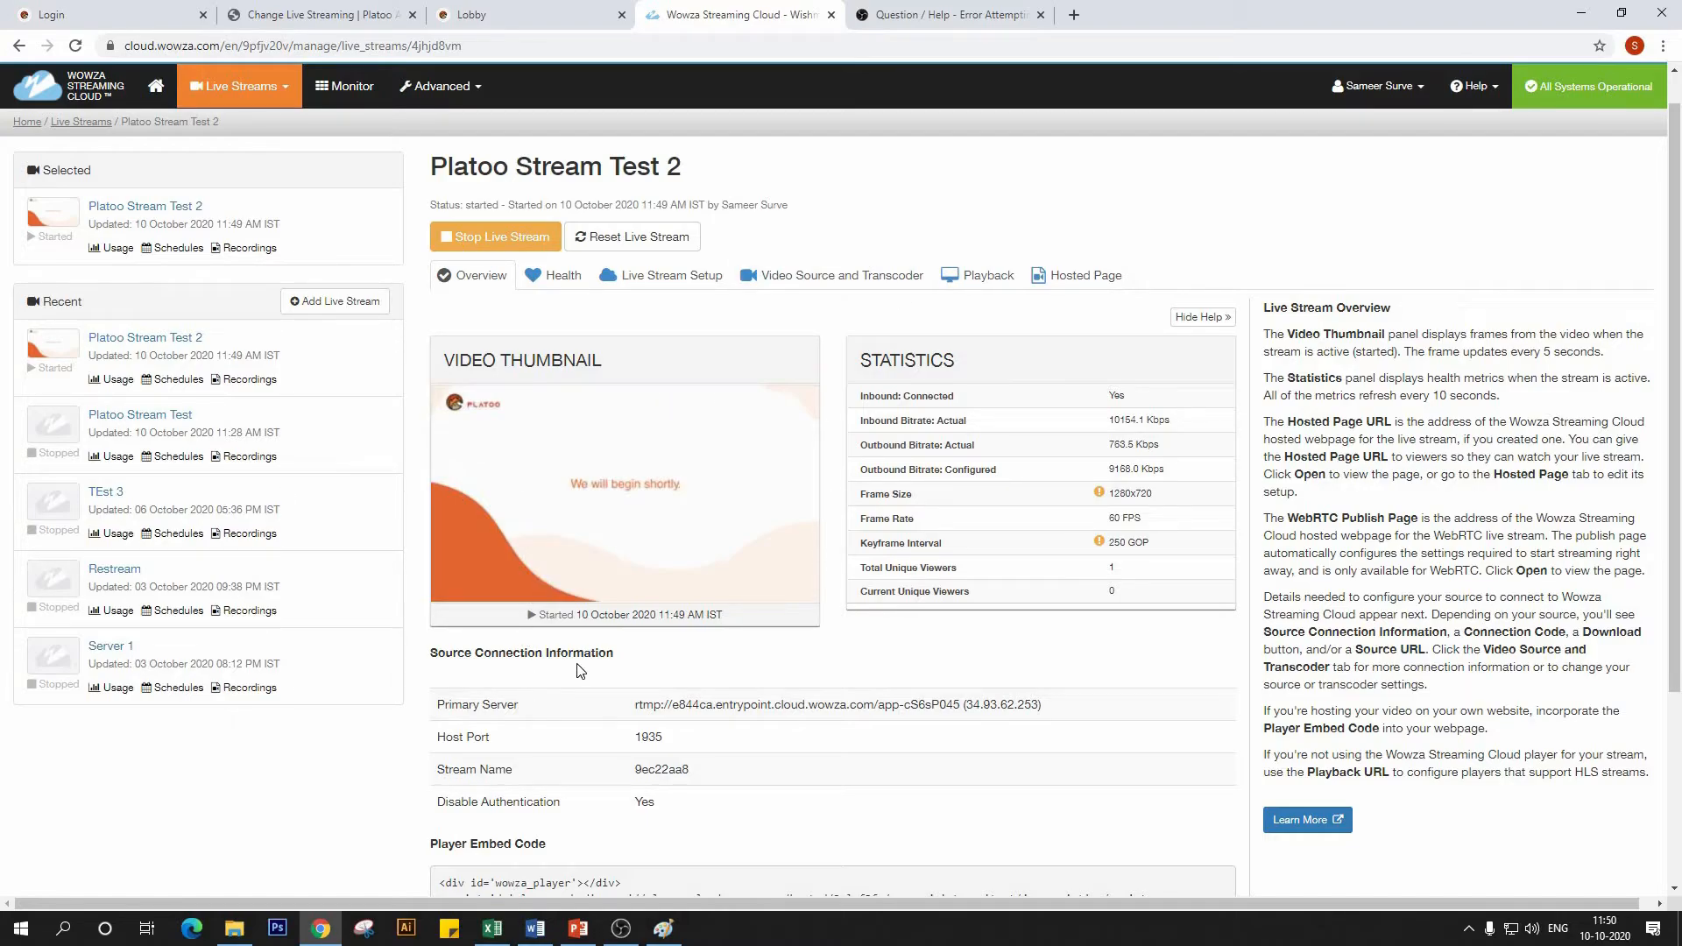
click(986, 279)
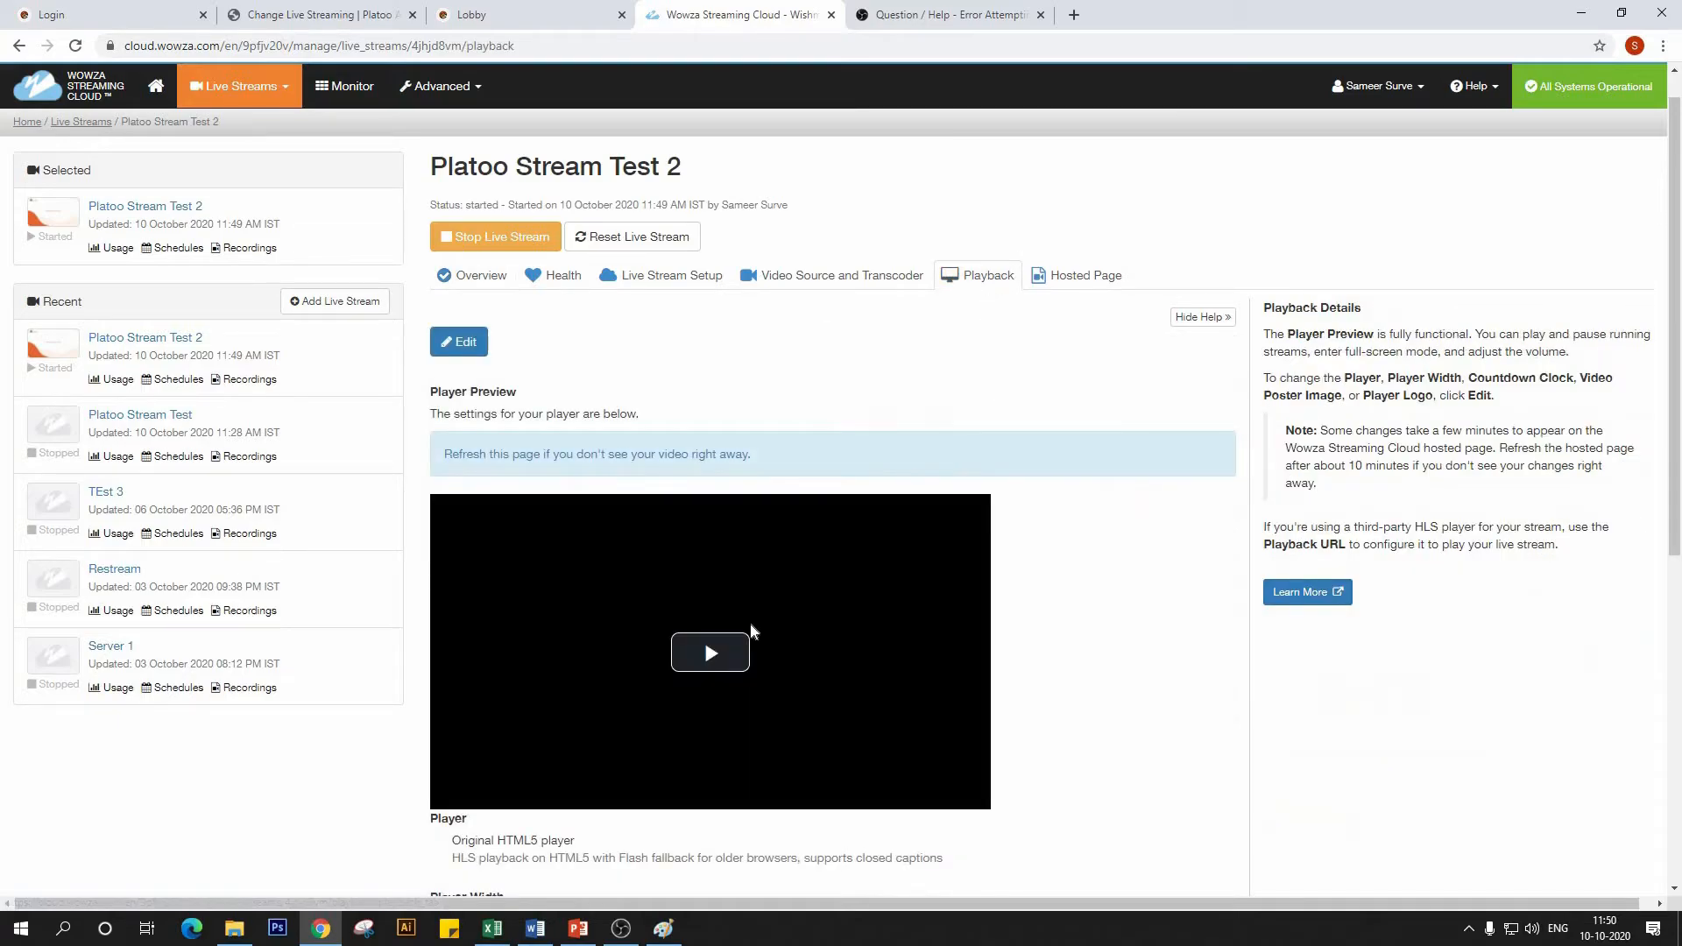
click(727, 636)
scroll(860, 412, down, 1)
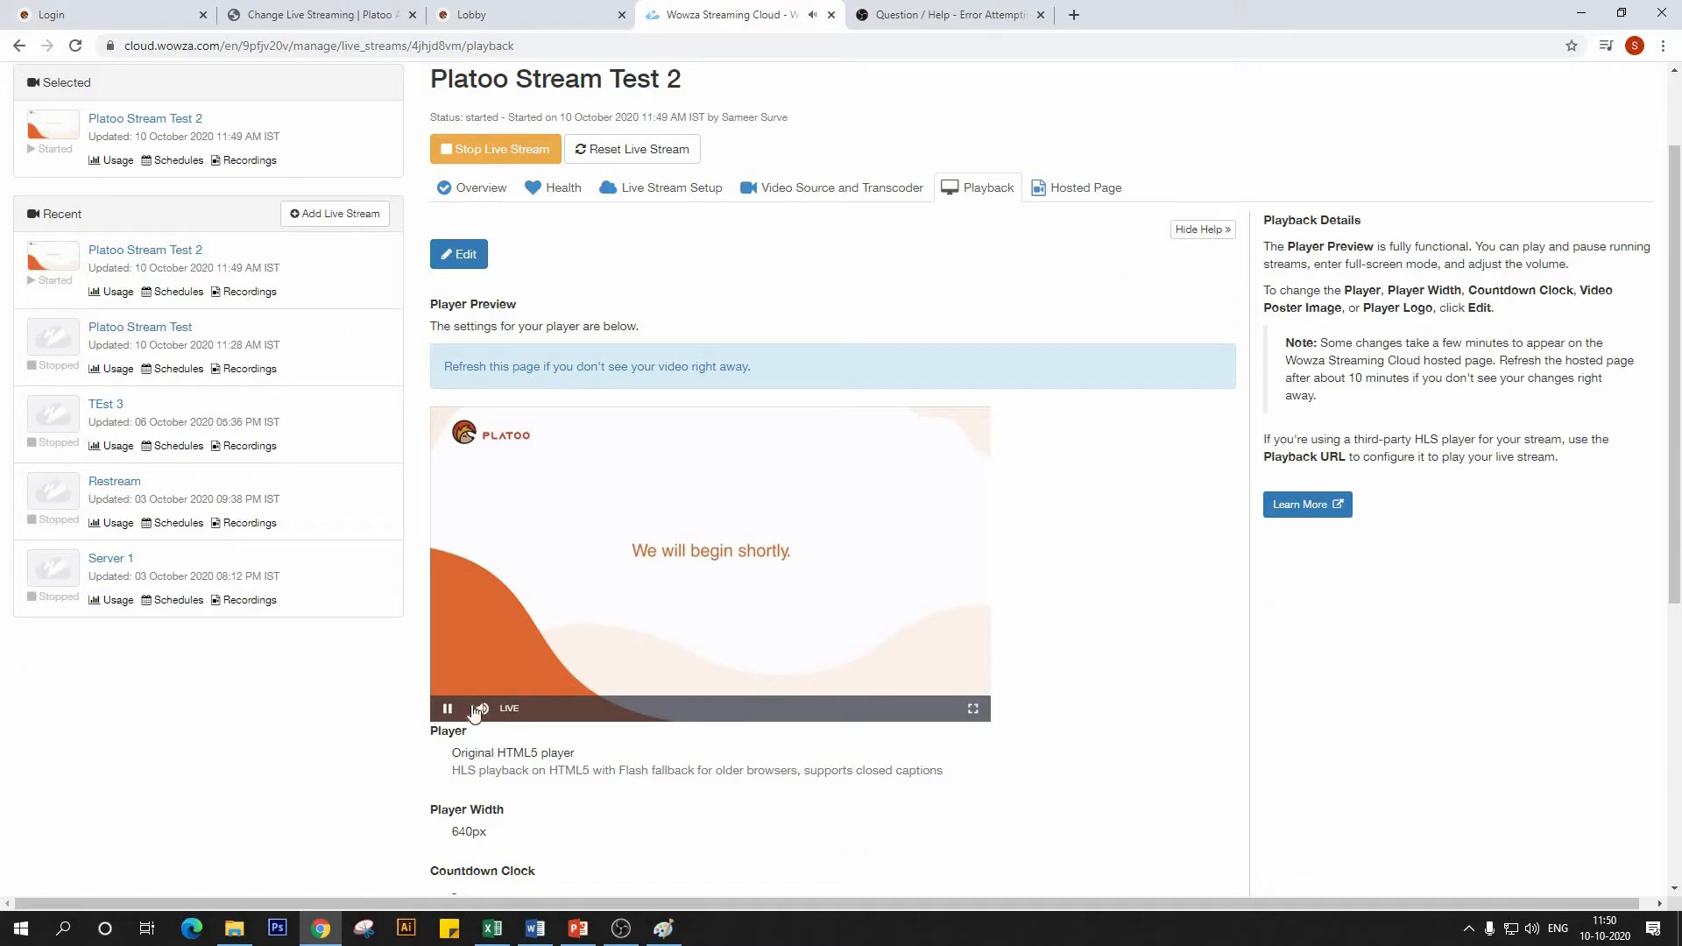
click(447, 709)
- Copy Wowza's HLS playback URL into the Link field of Platoo's live streaming entry and save the entry
scroll(821, 558, down, 6)
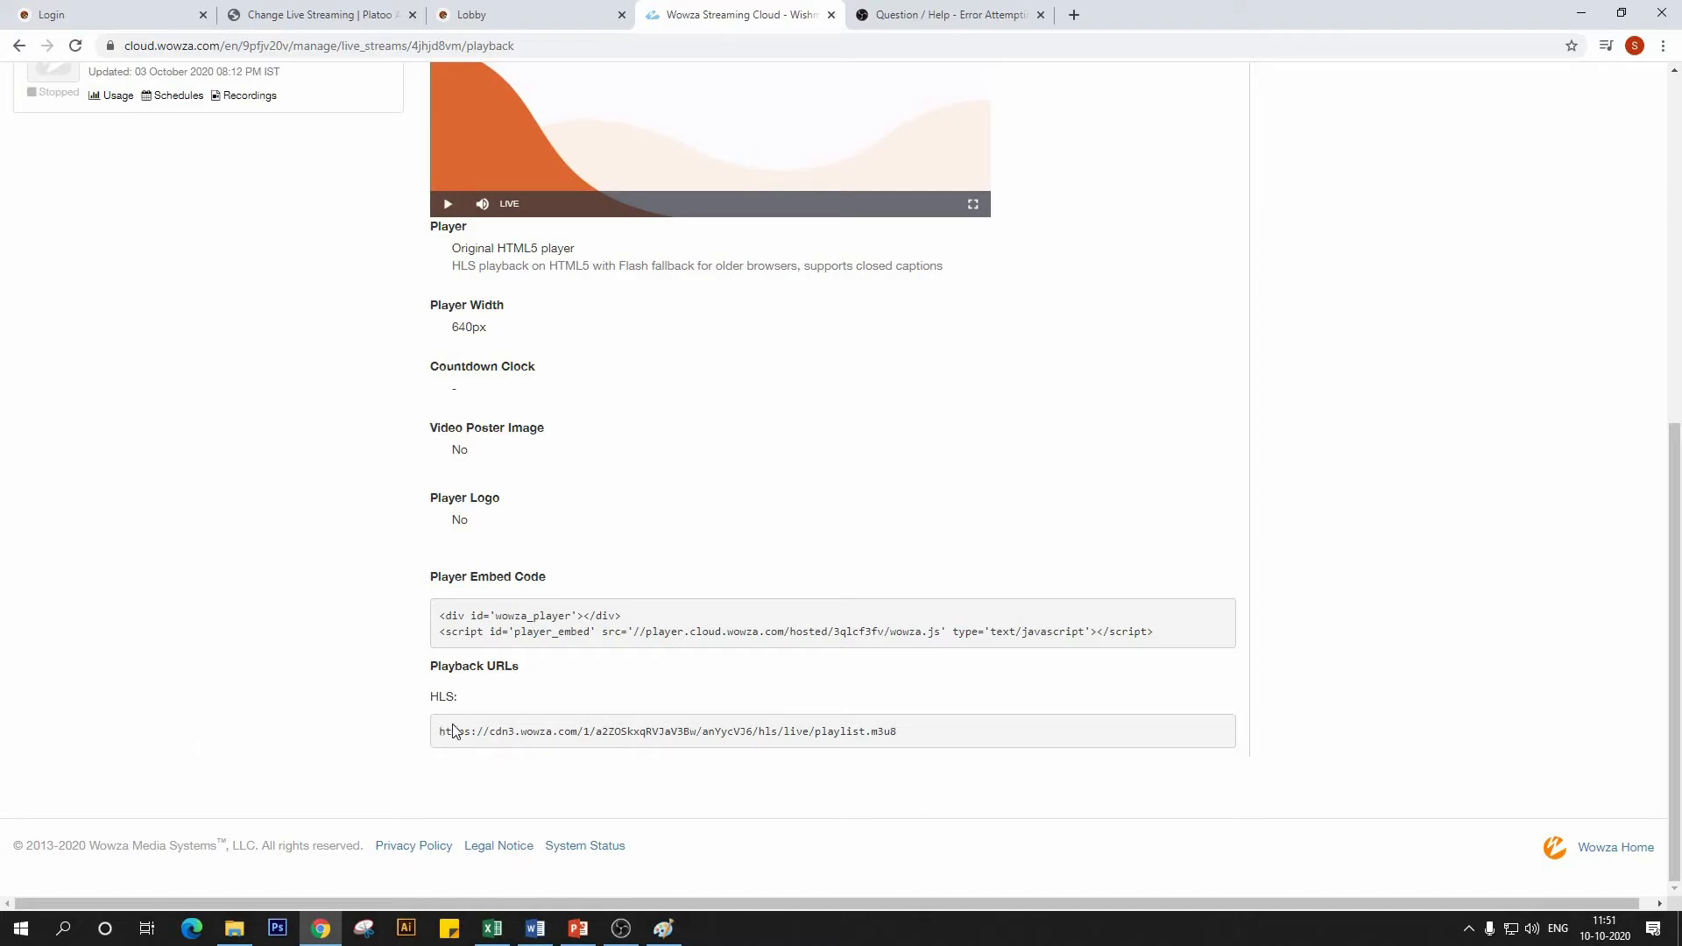
drag(453, 731, 916, 729)
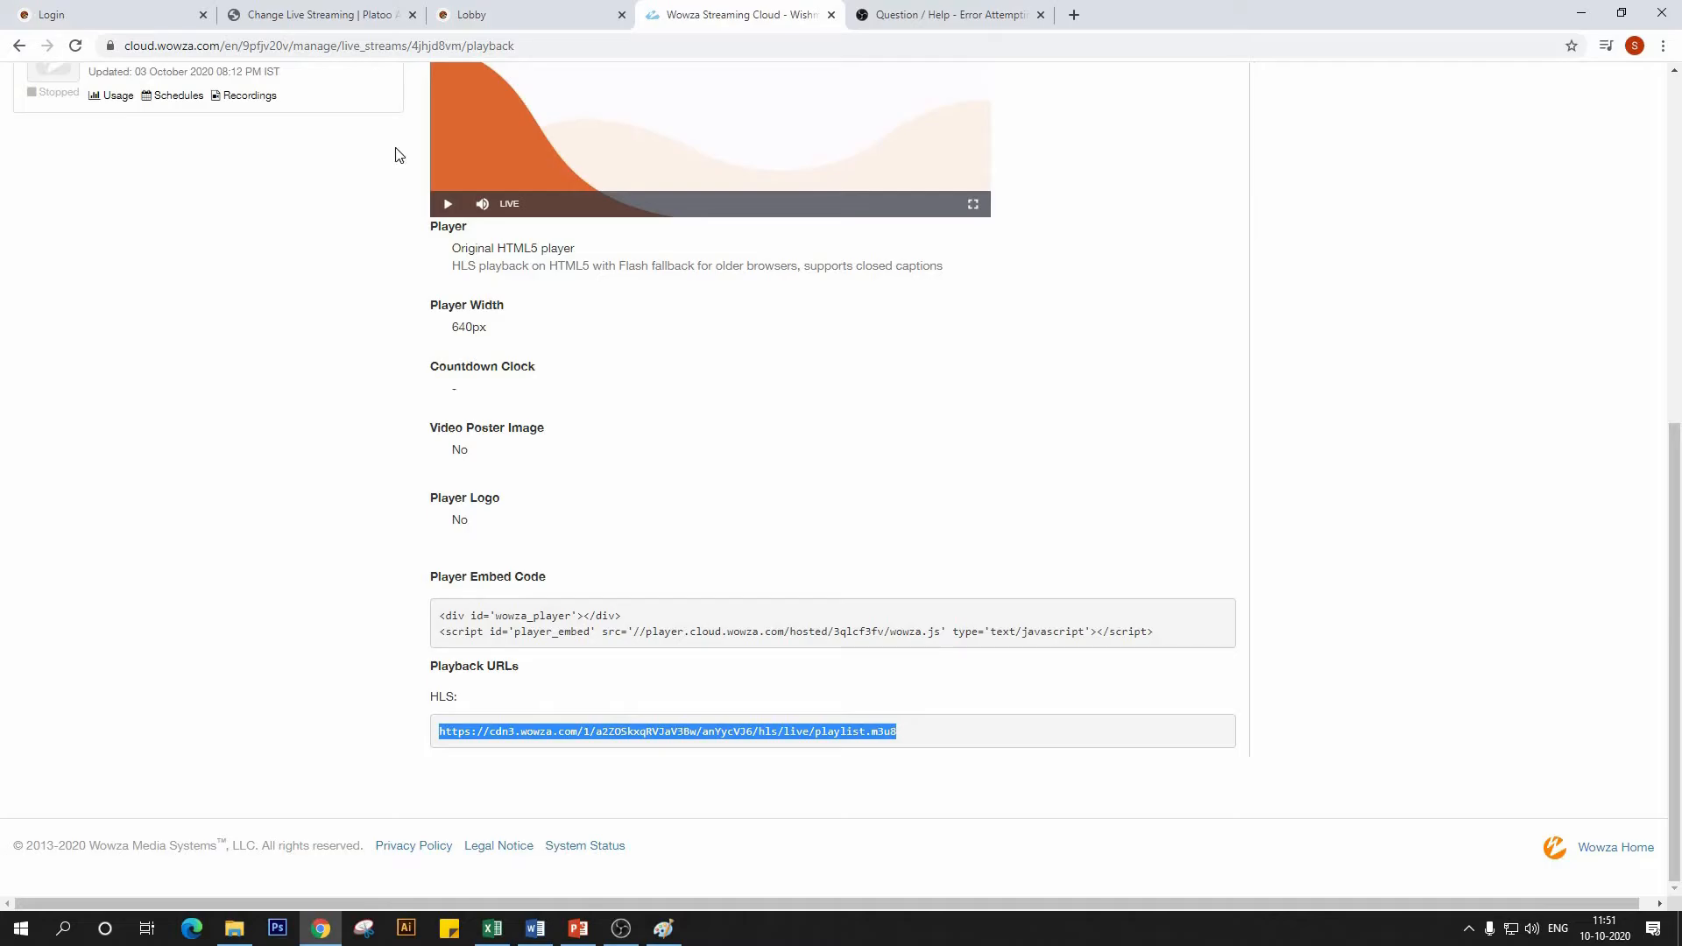
click(352, 13)
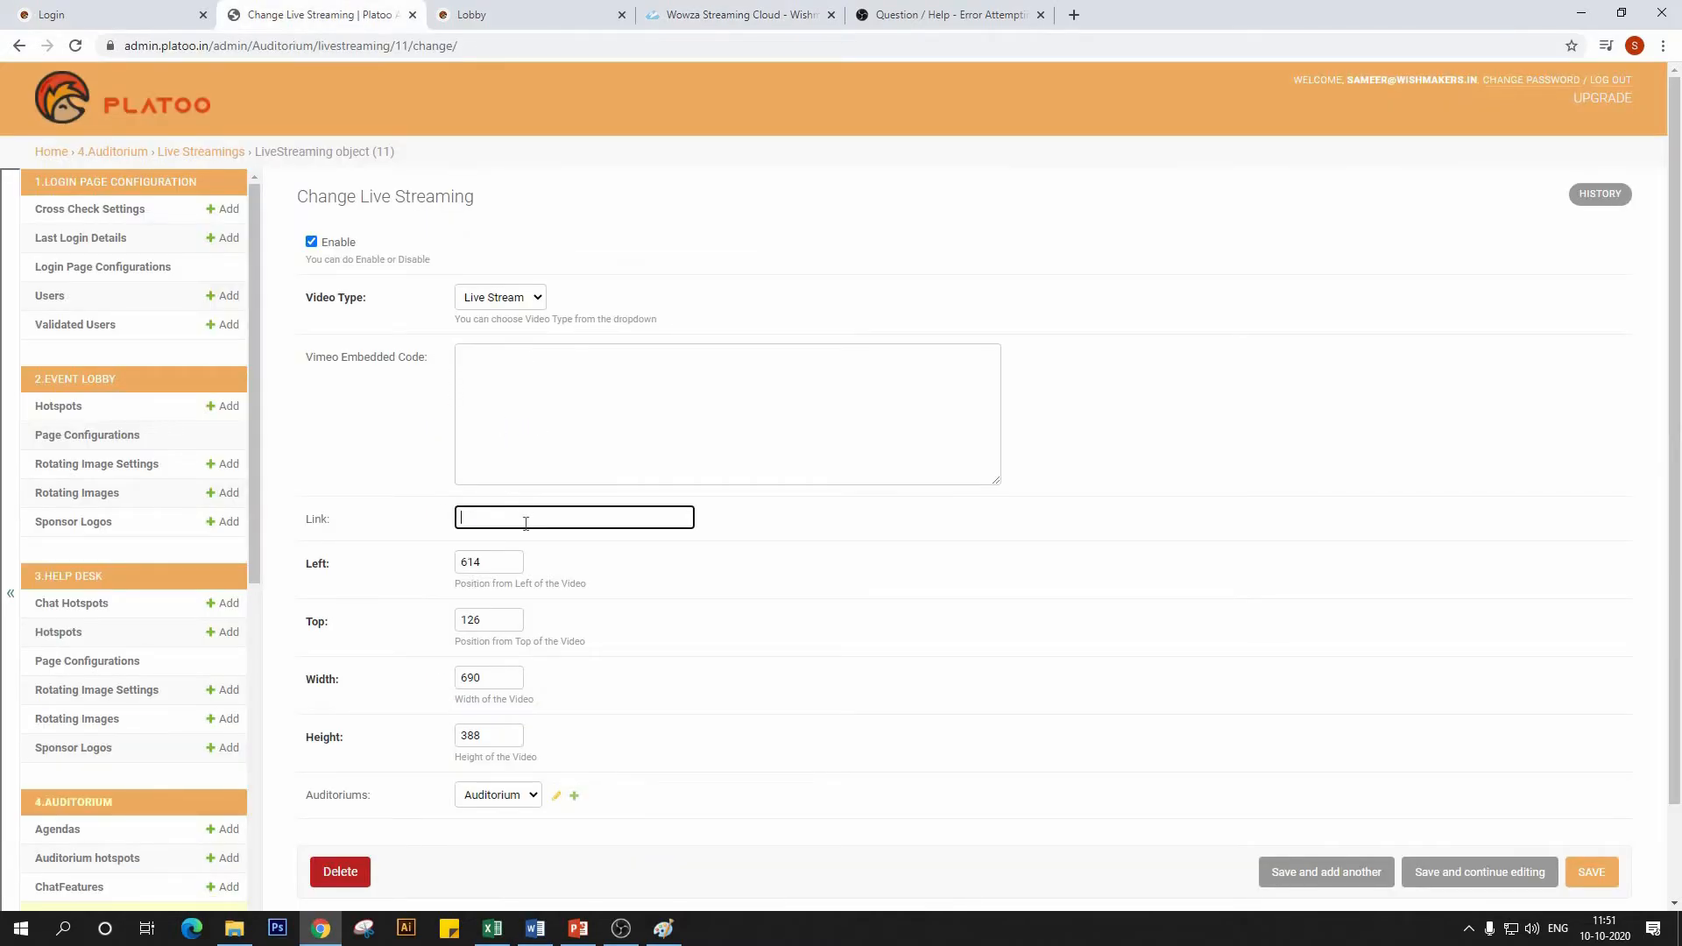
key(ctrl+v)
click(1593, 871)
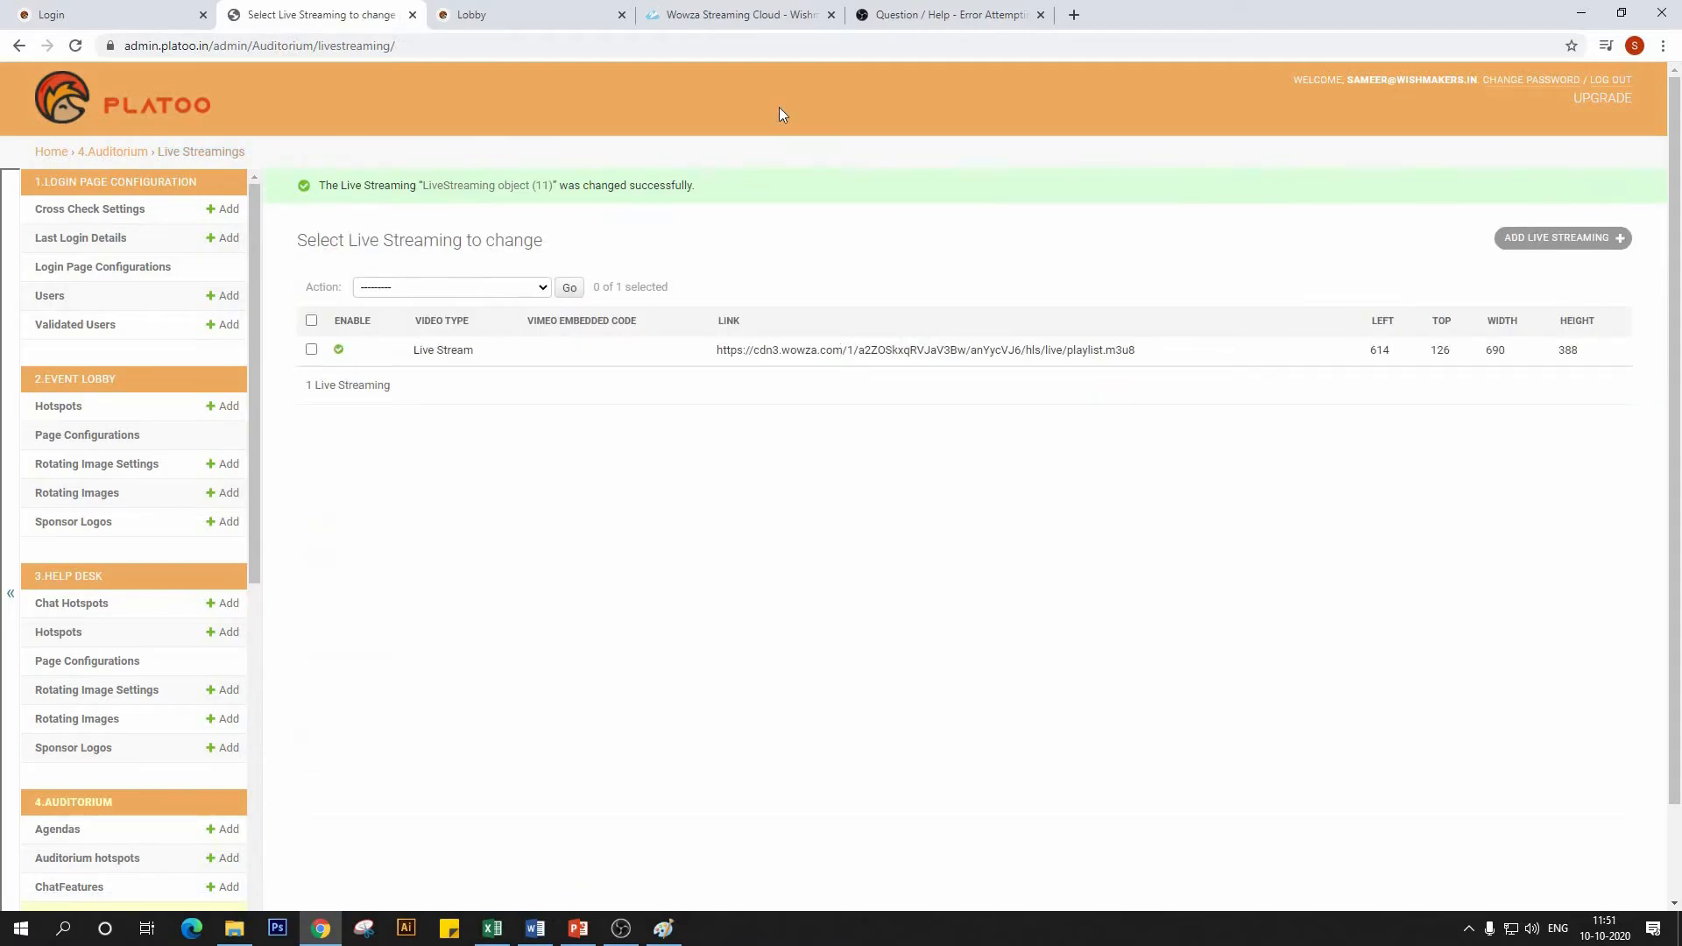
- Reopen the live streaming entry, compare its position and size fields with the video area of Stage_Raw in Paint, and save it
click(339, 352)
scroll(382, 492, down, 1)
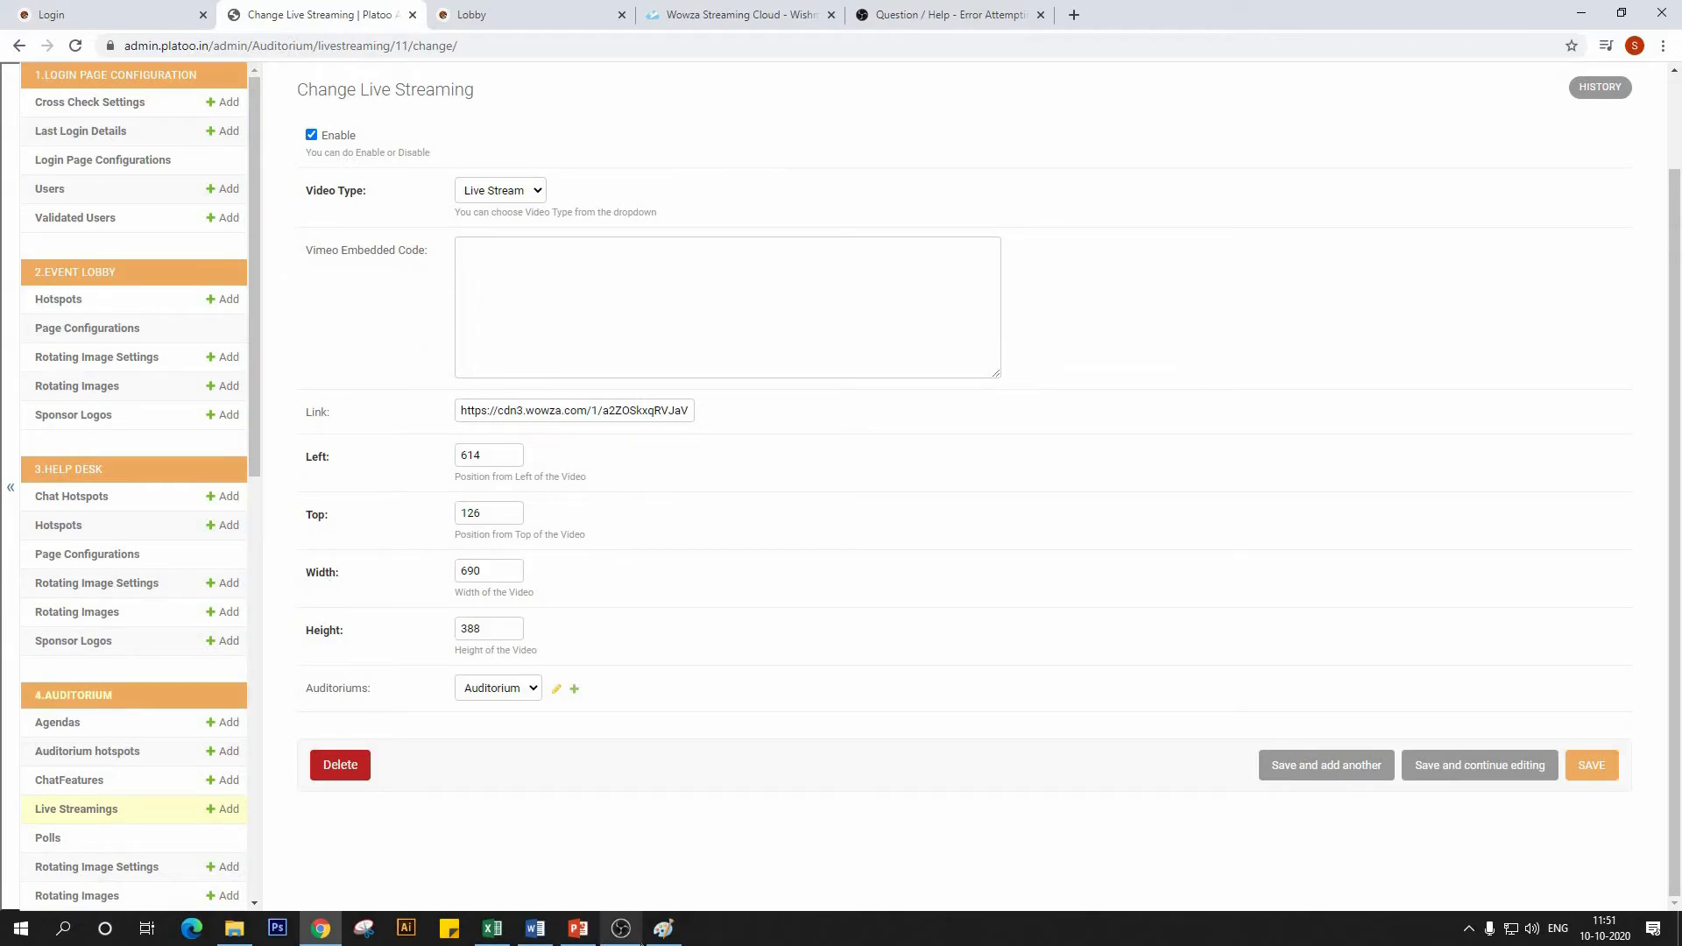
click(621, 928)
click(664, 928)
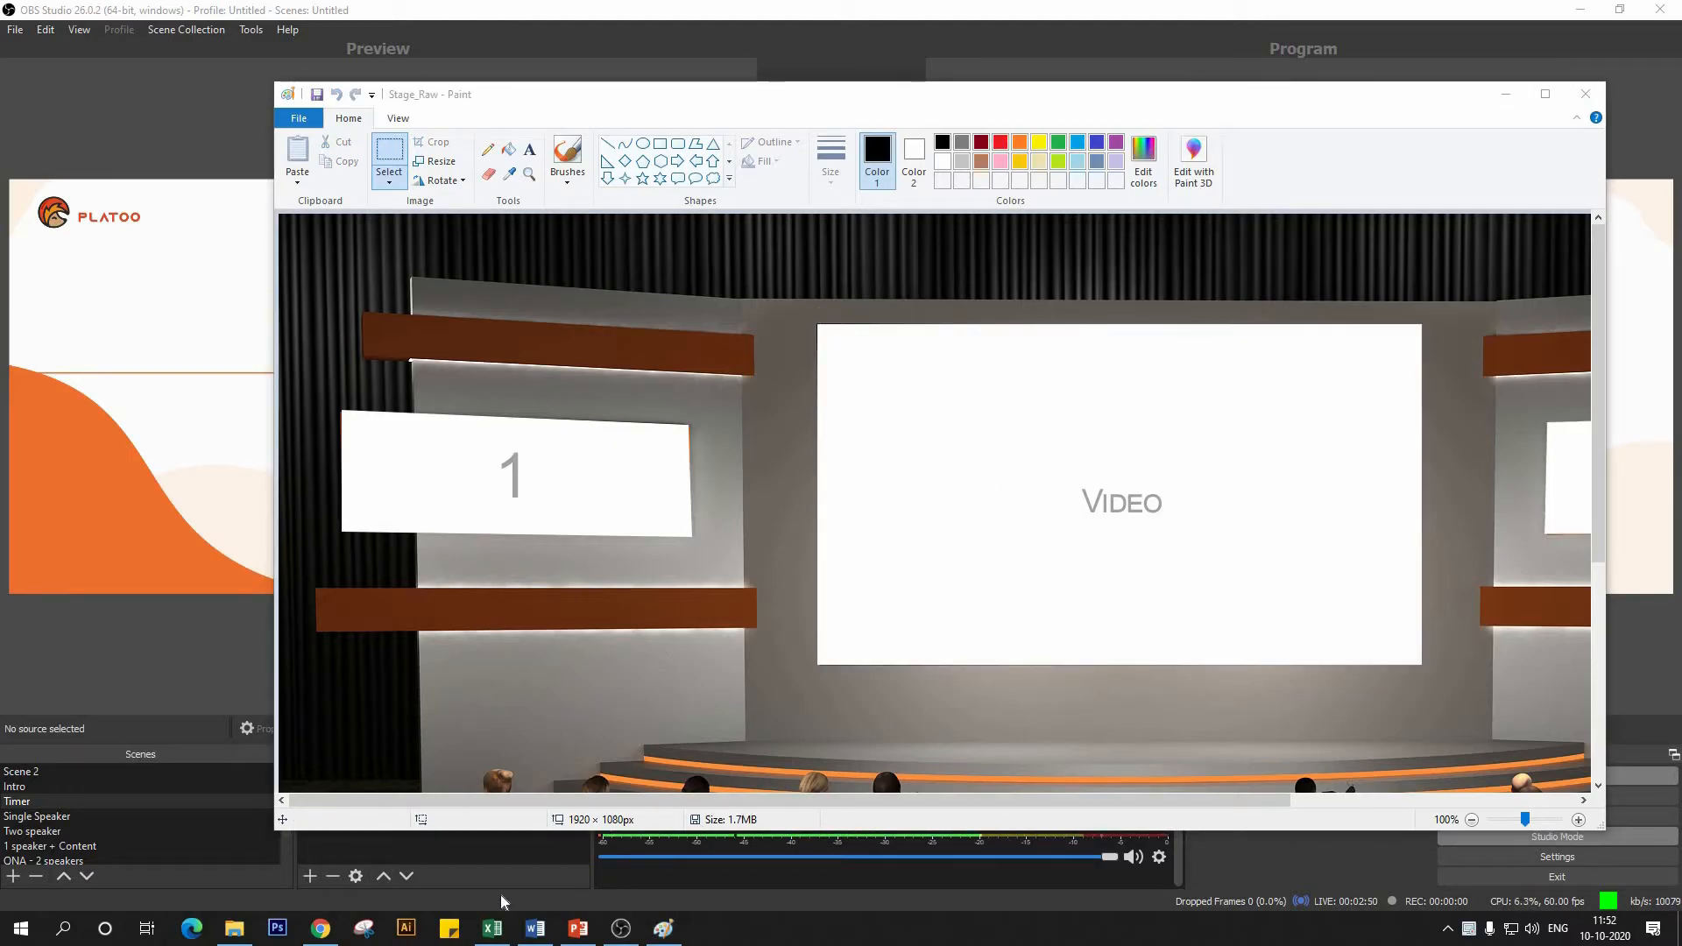
click(326, 934)
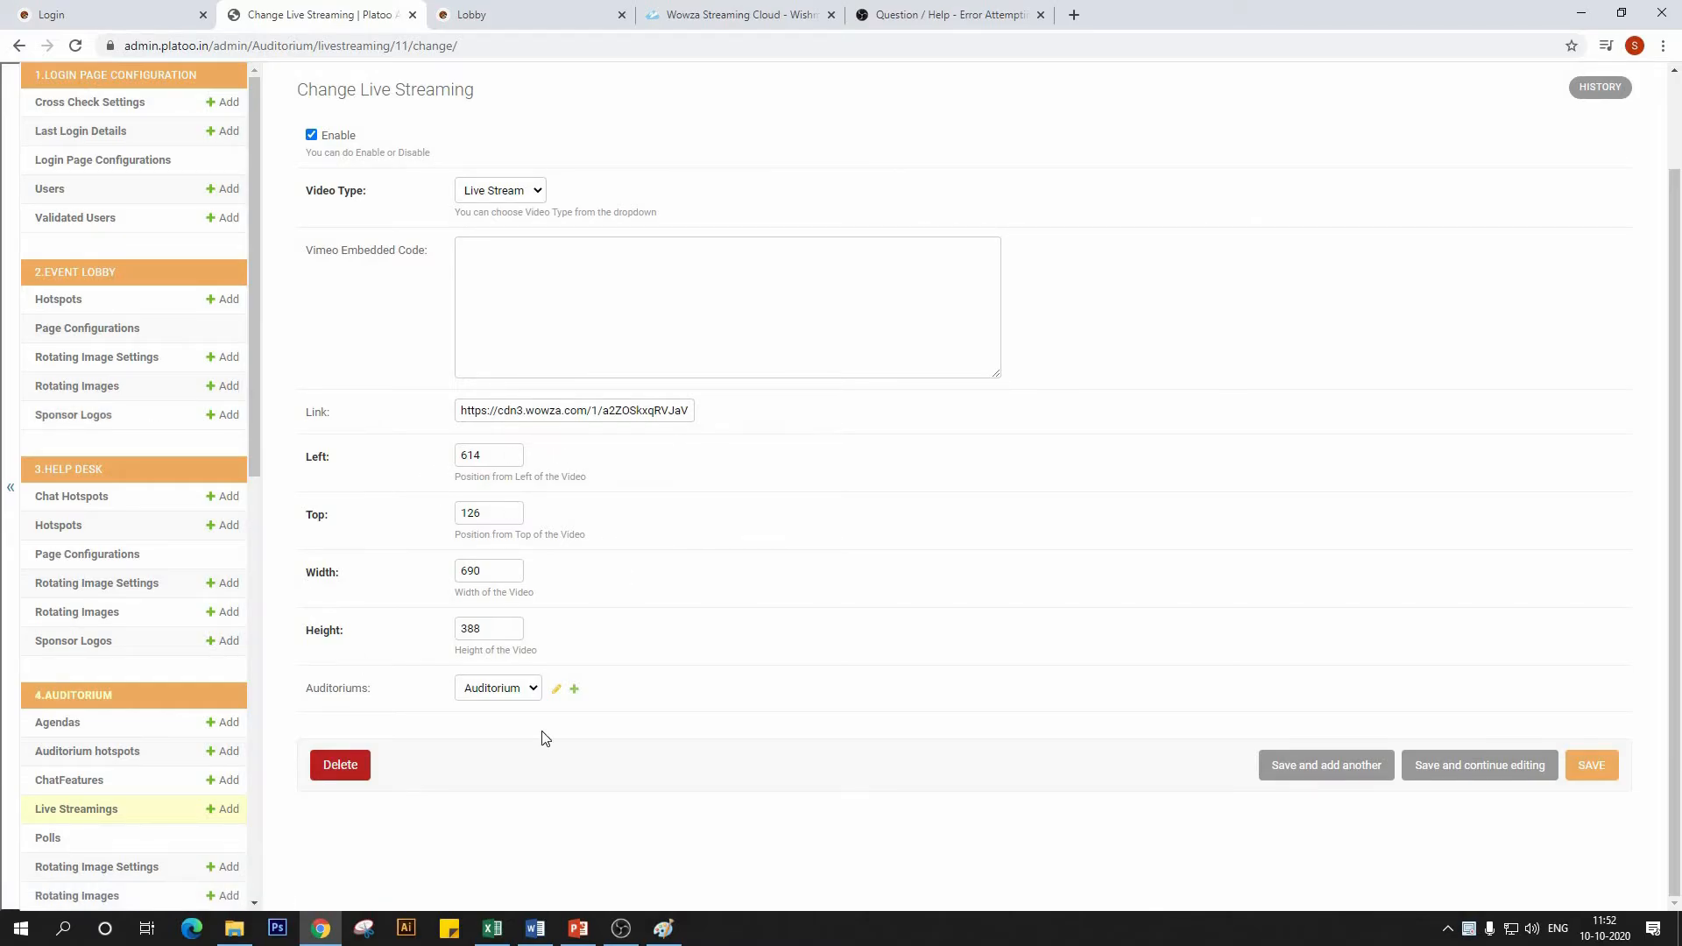
click(1589, 767)
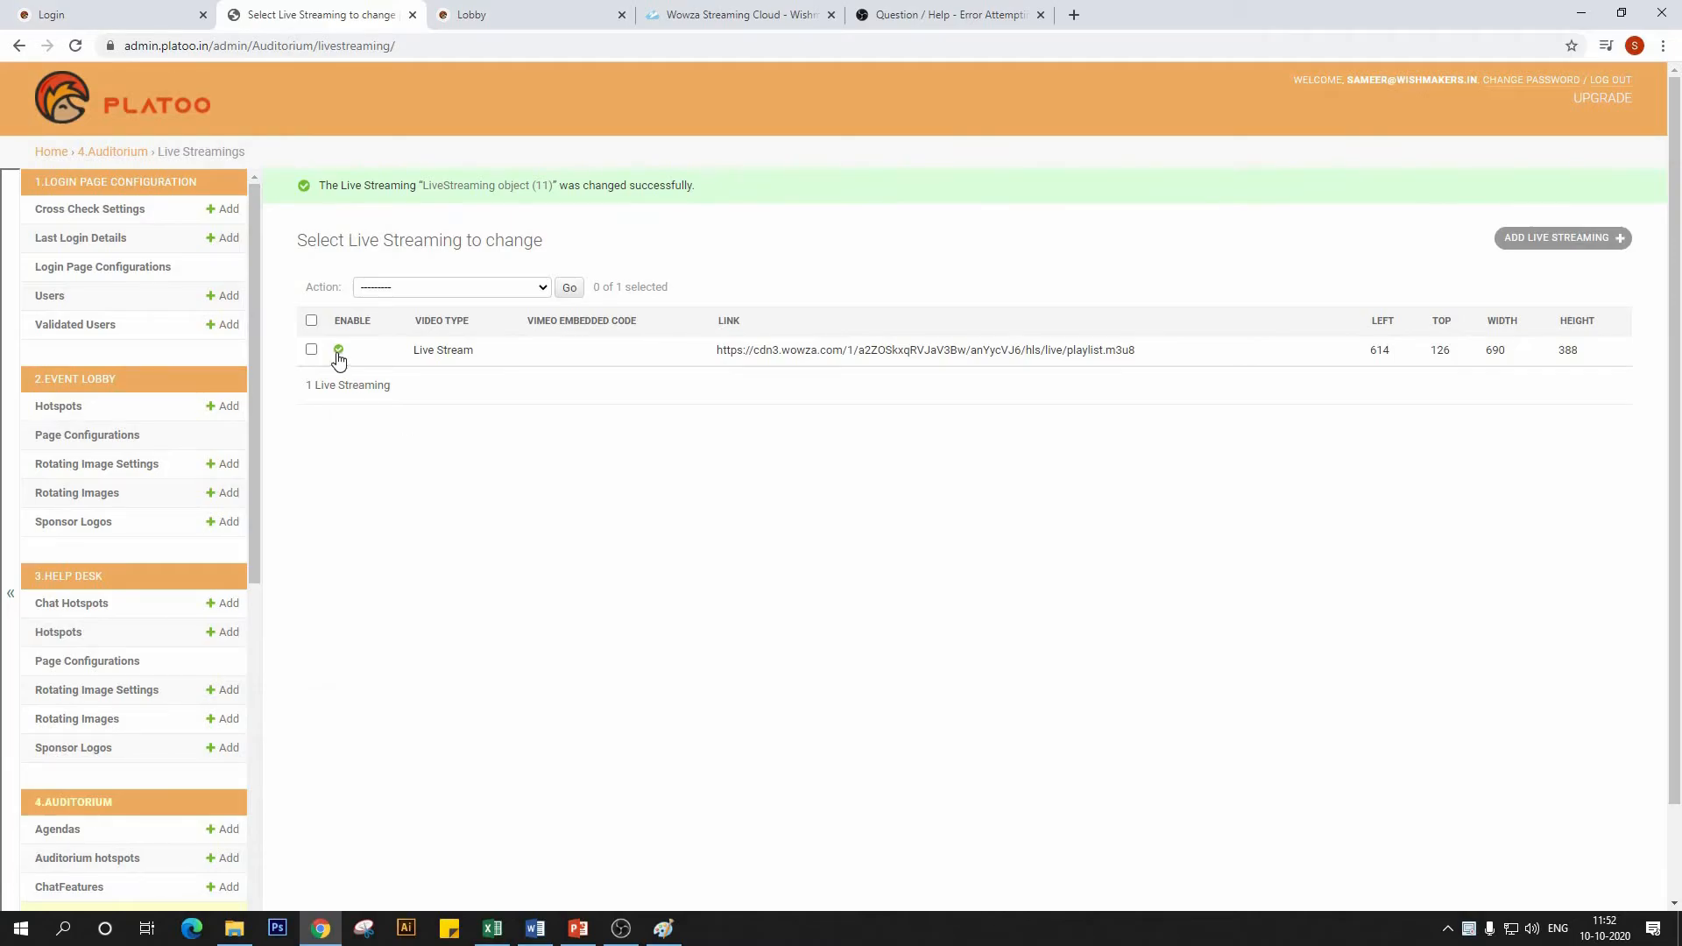
- Open the live streaming entry again and view the available Video Type options, keeping Live Stream selected
click(338, 354)
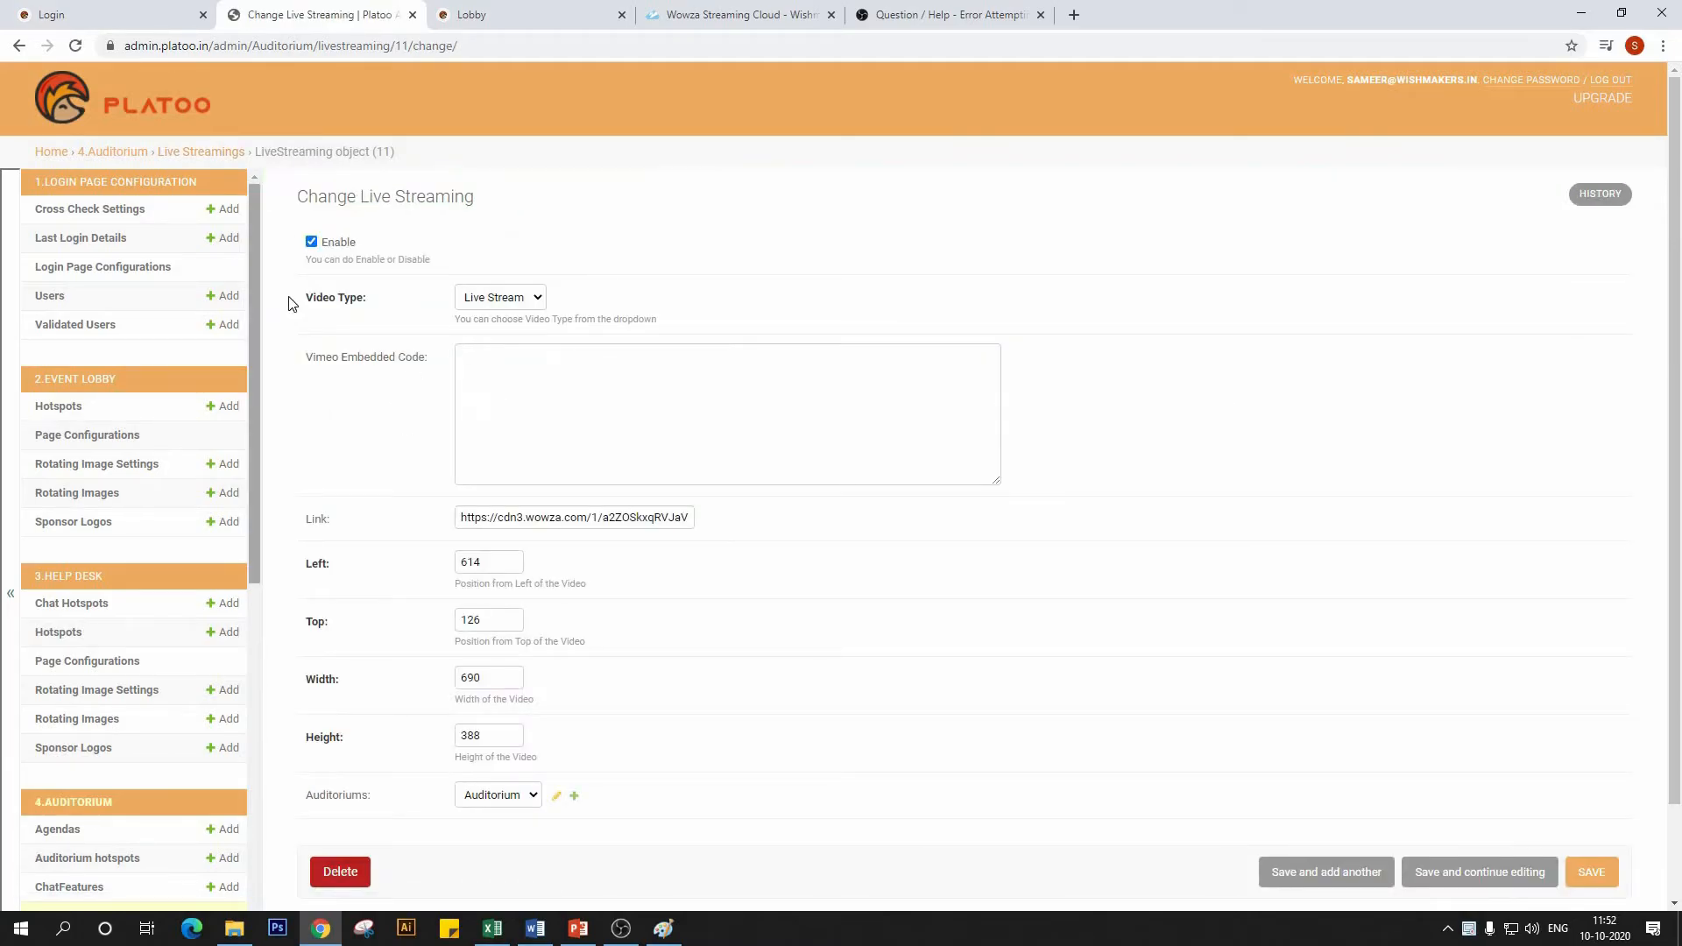
click(527, 307)
click(348, 379)
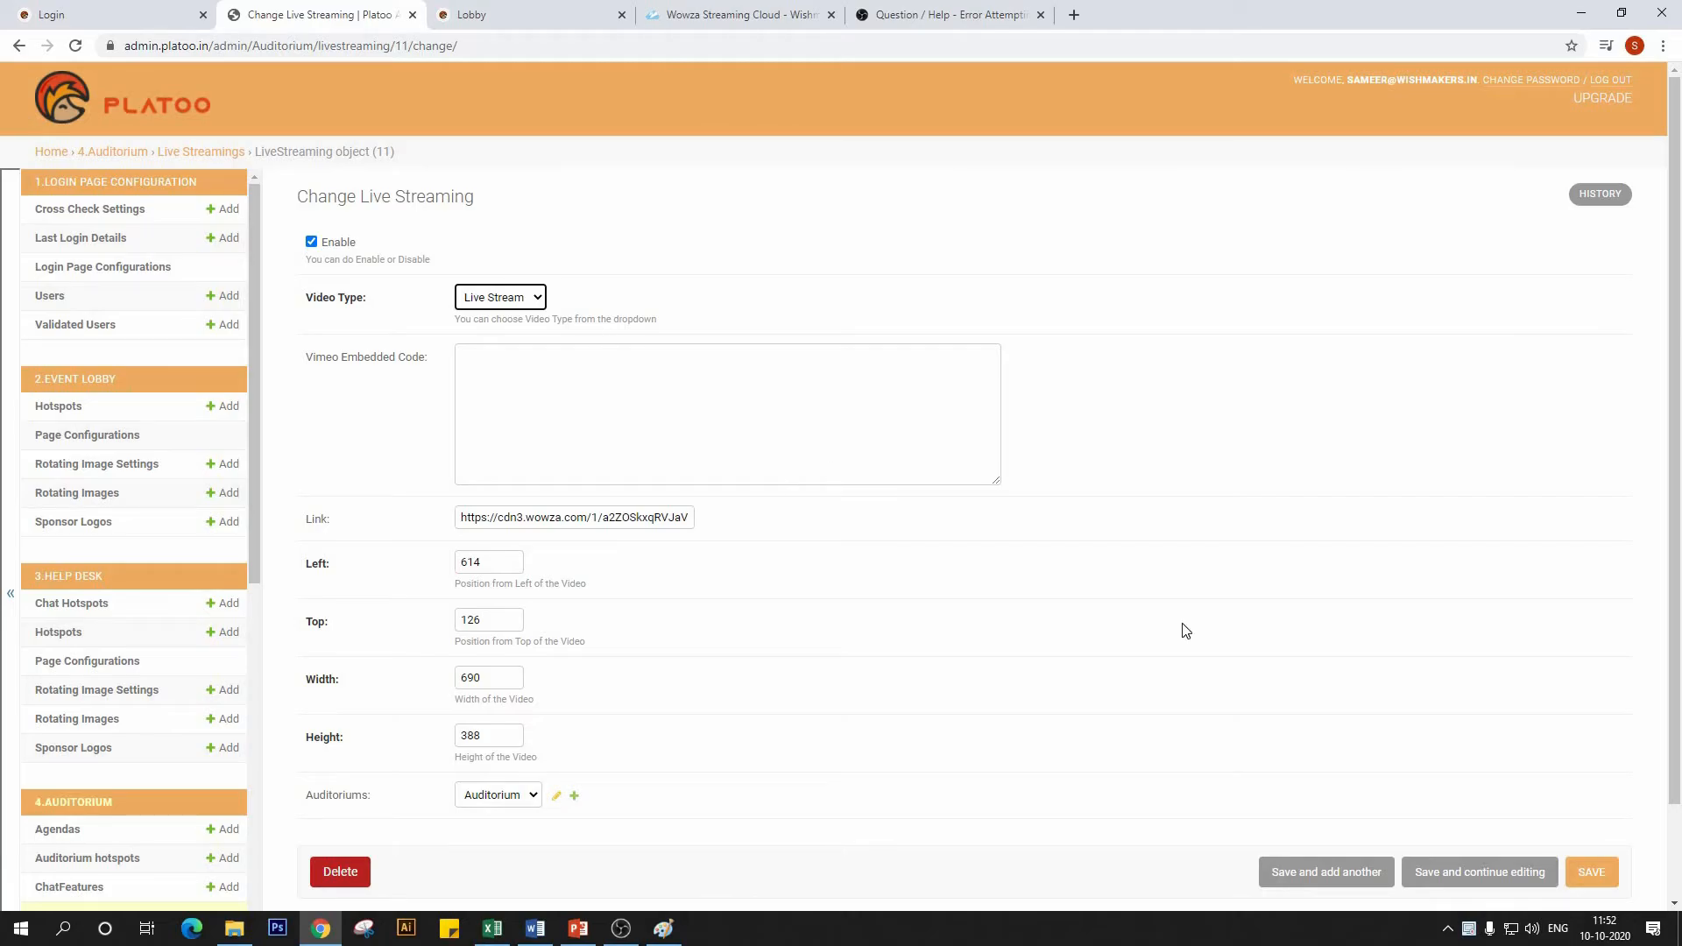
- Save the live streaming entry, switch to the event's Lobby page and enter the Auditorium
click(1591, 873)
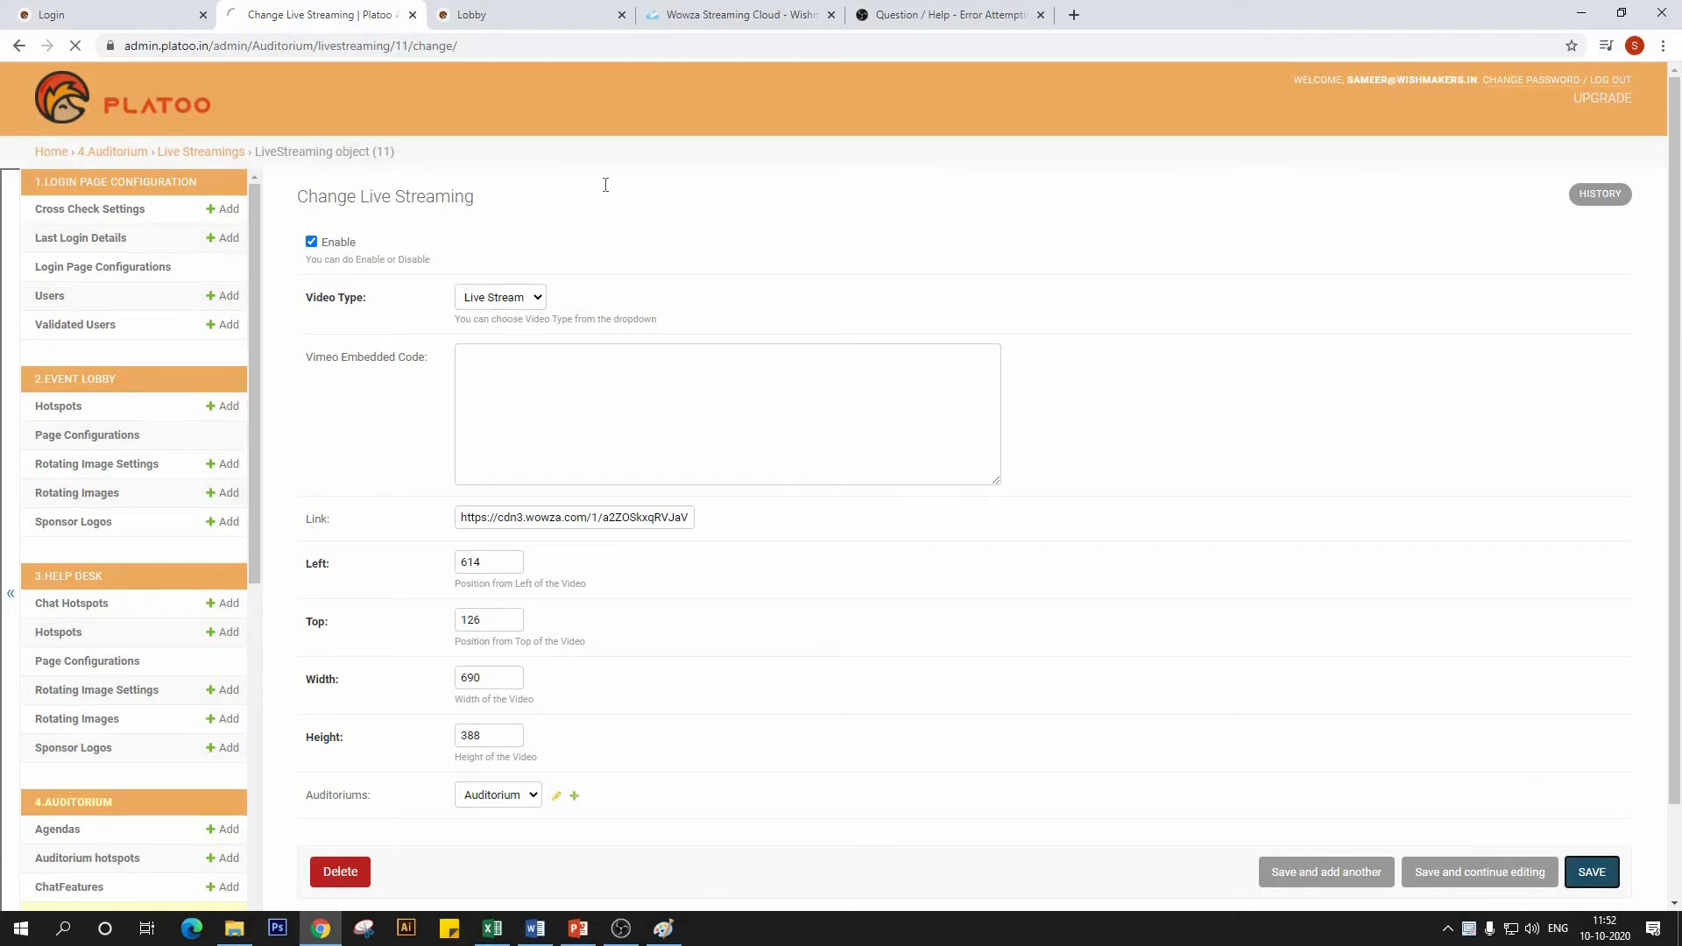
click(491, 14)
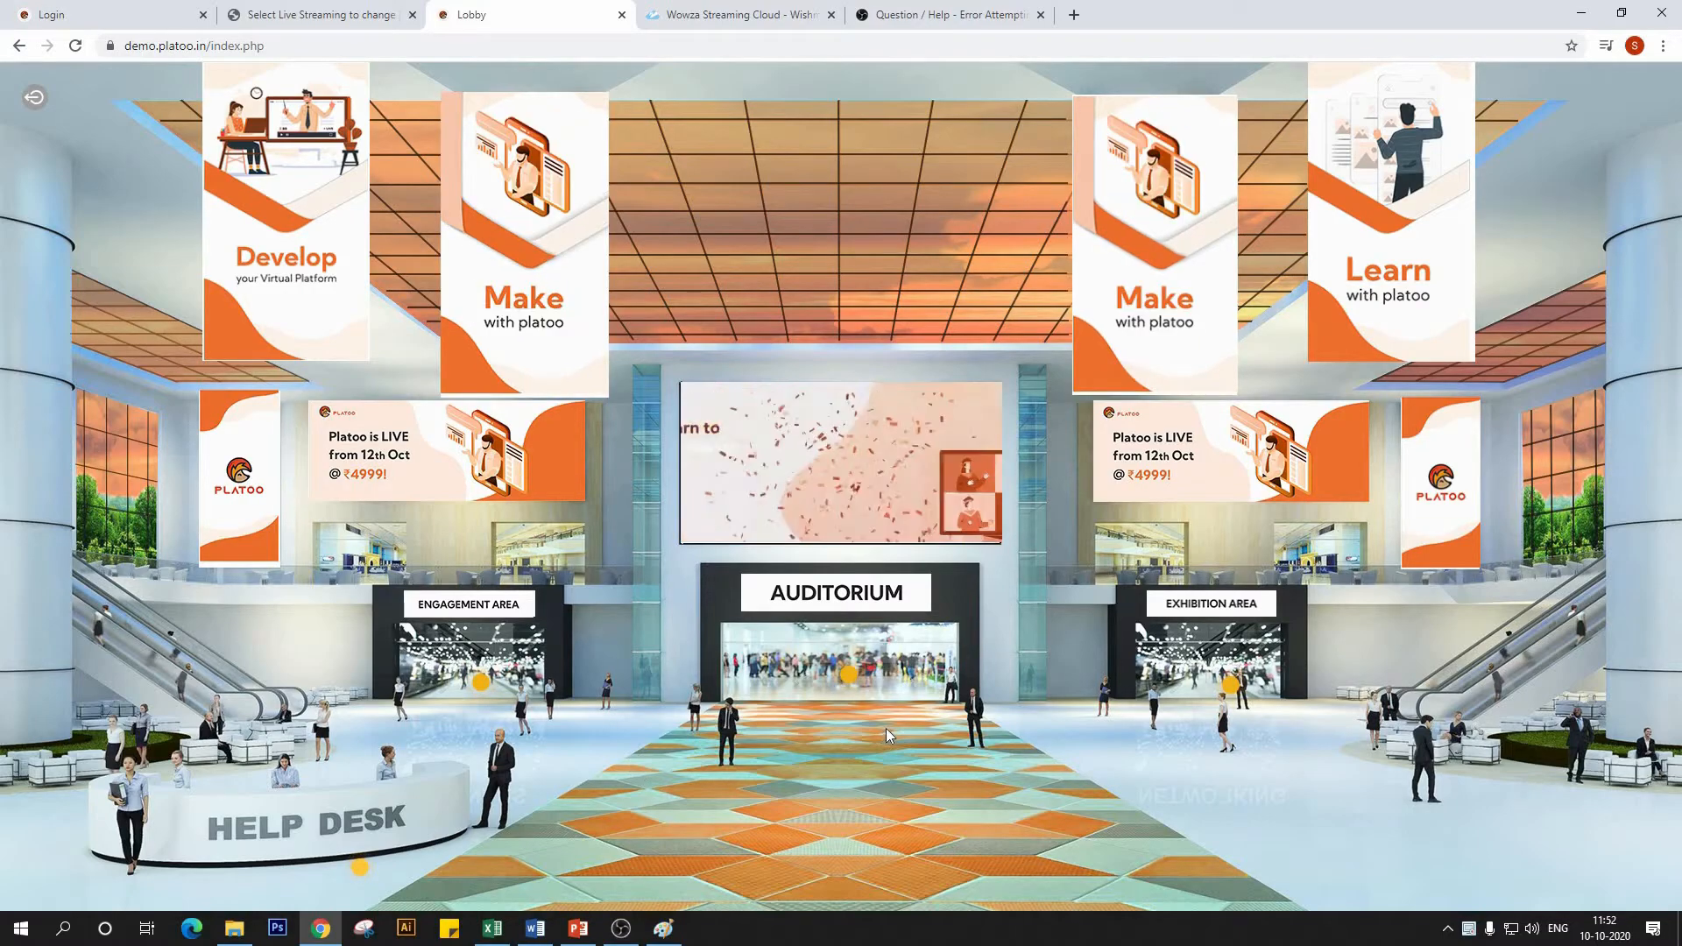
click(849, 682)
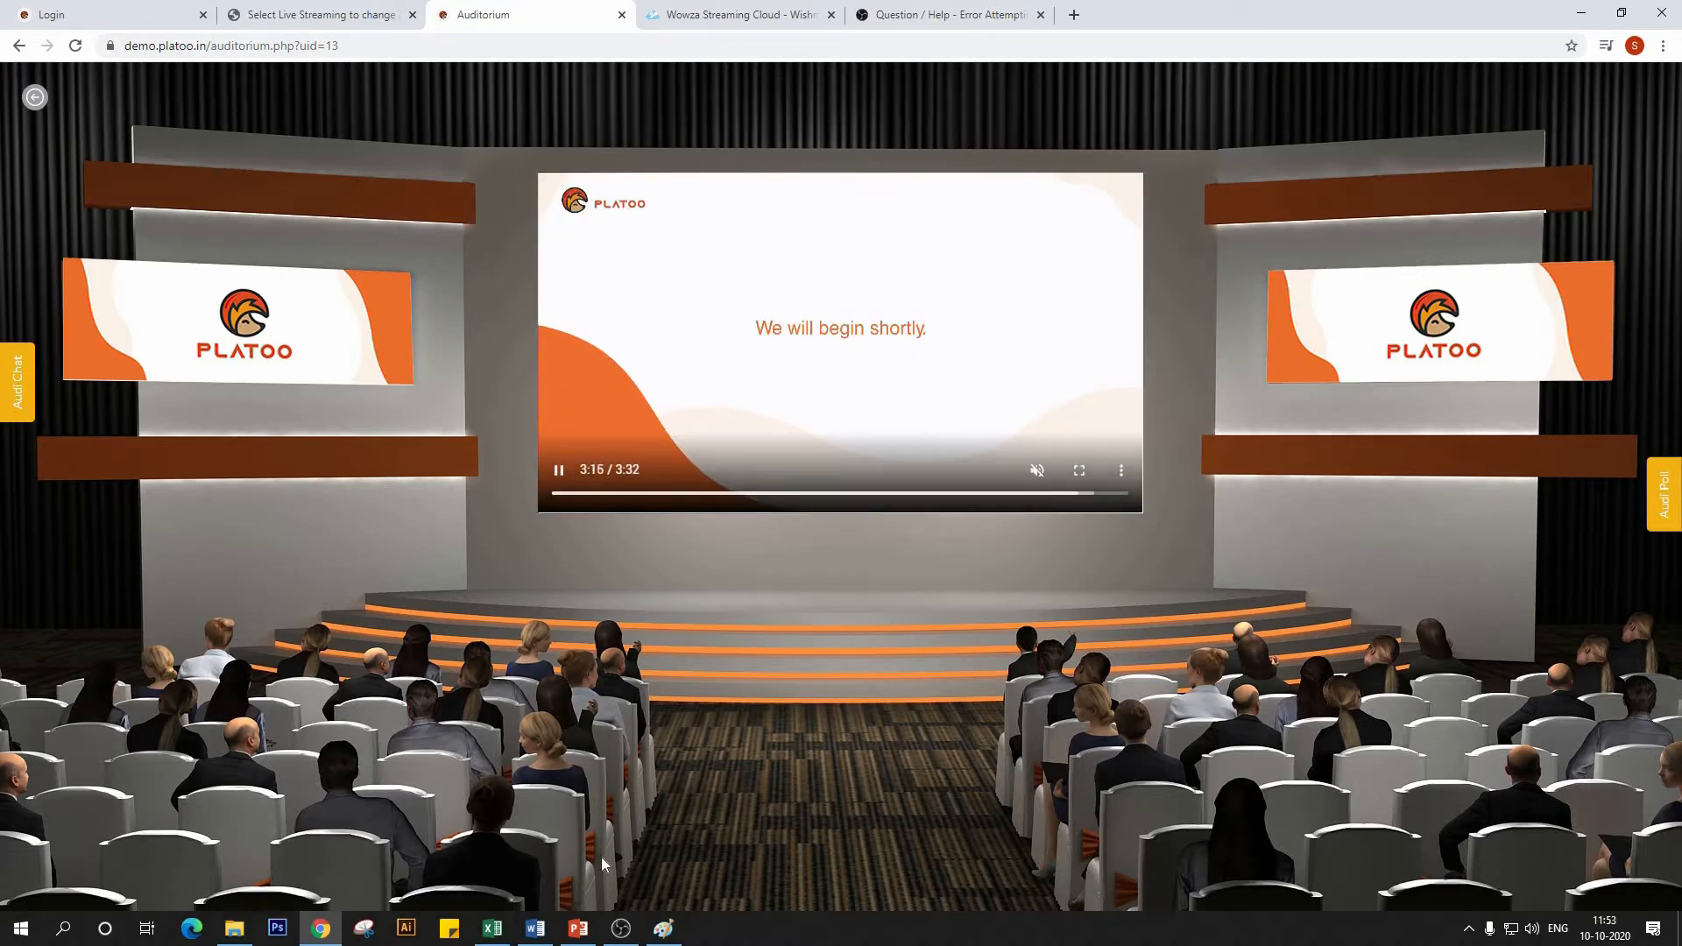
- Compare the live picture in the Auditorium with the OBS program output and the playing Wowza preview, ending back in OBS
click(621, 928)
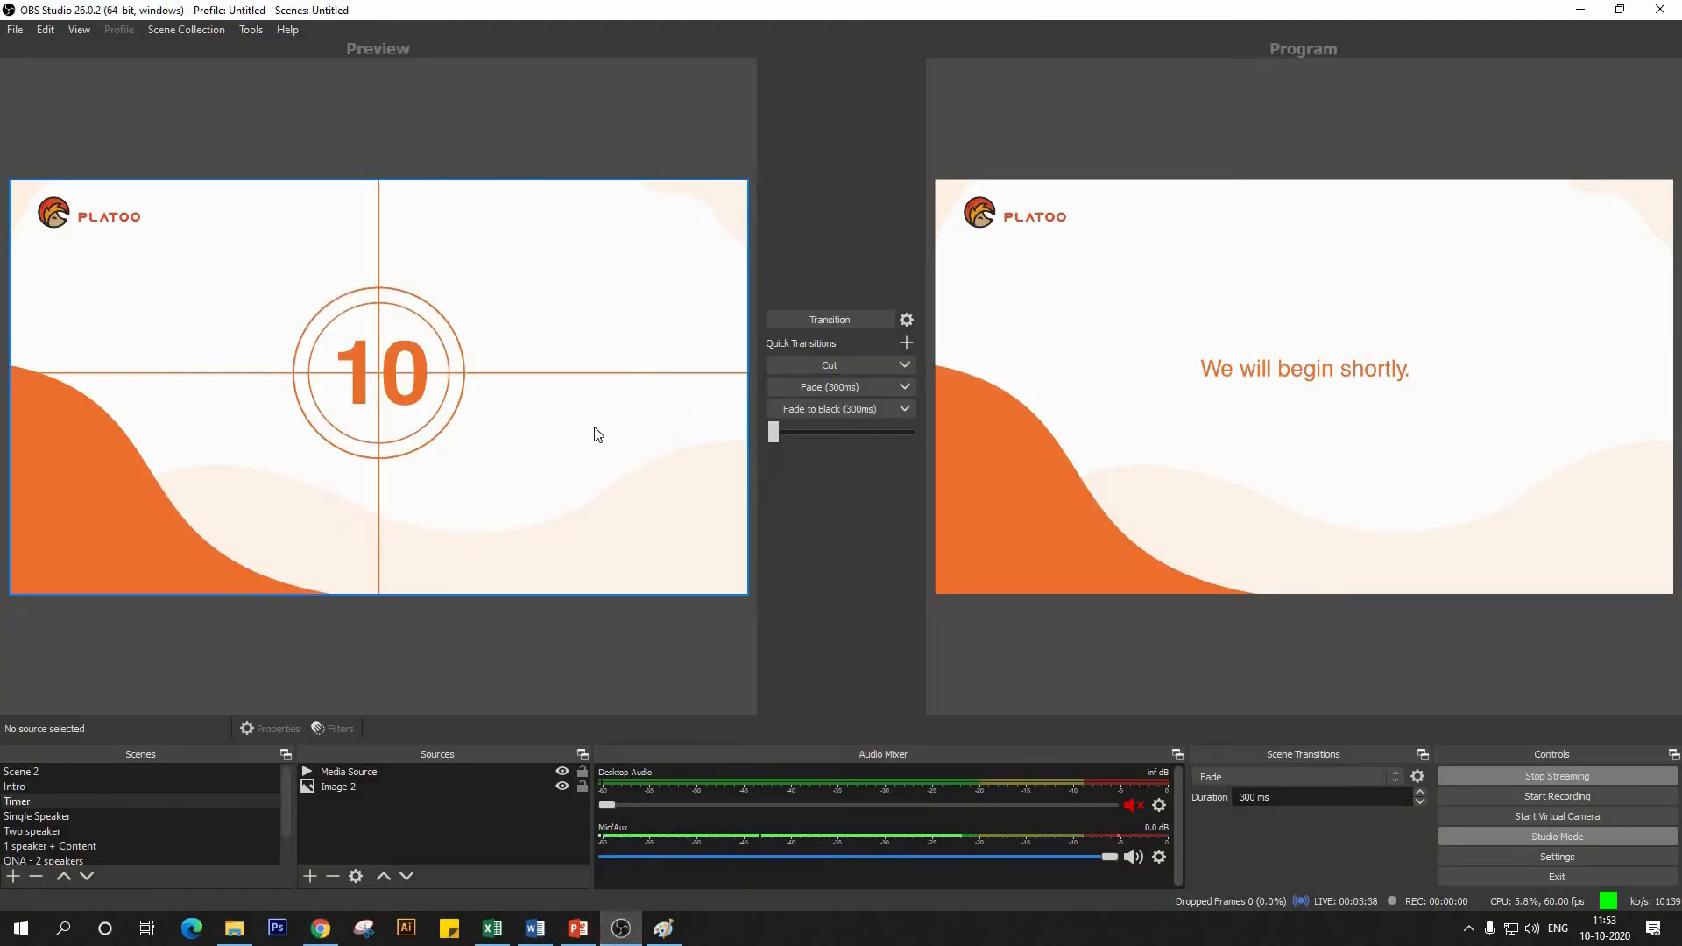
click(619, 937)
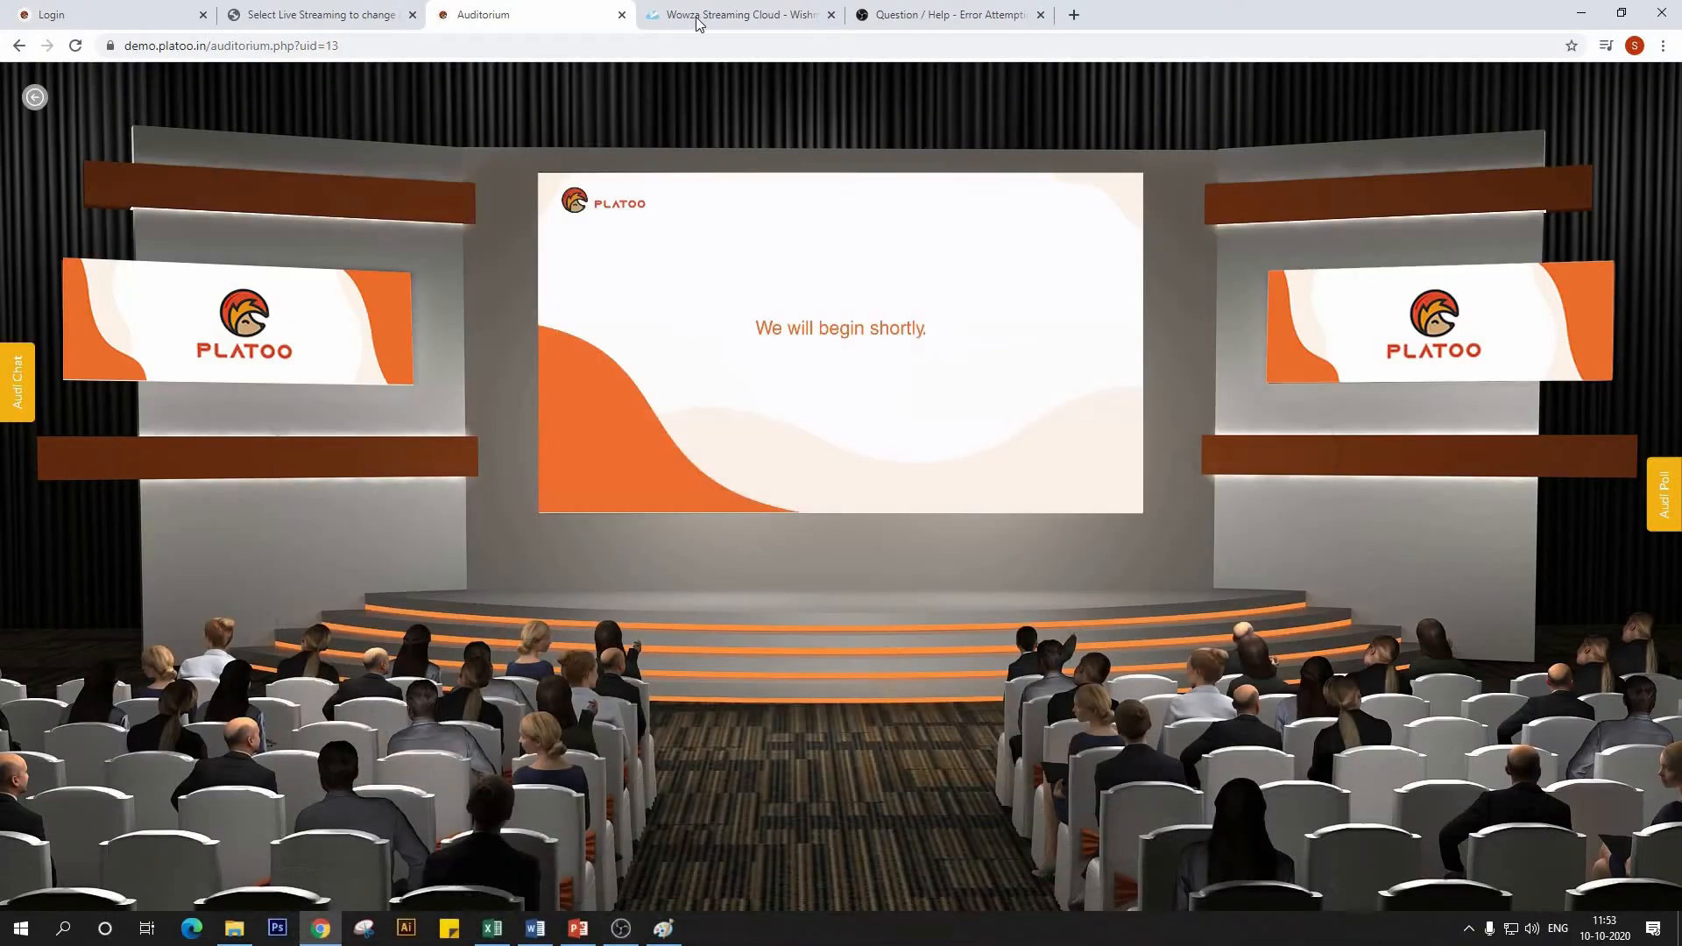
click(733, 7)
scroll(638, 287, up, 1)
scroll(638, 292, up, 3)
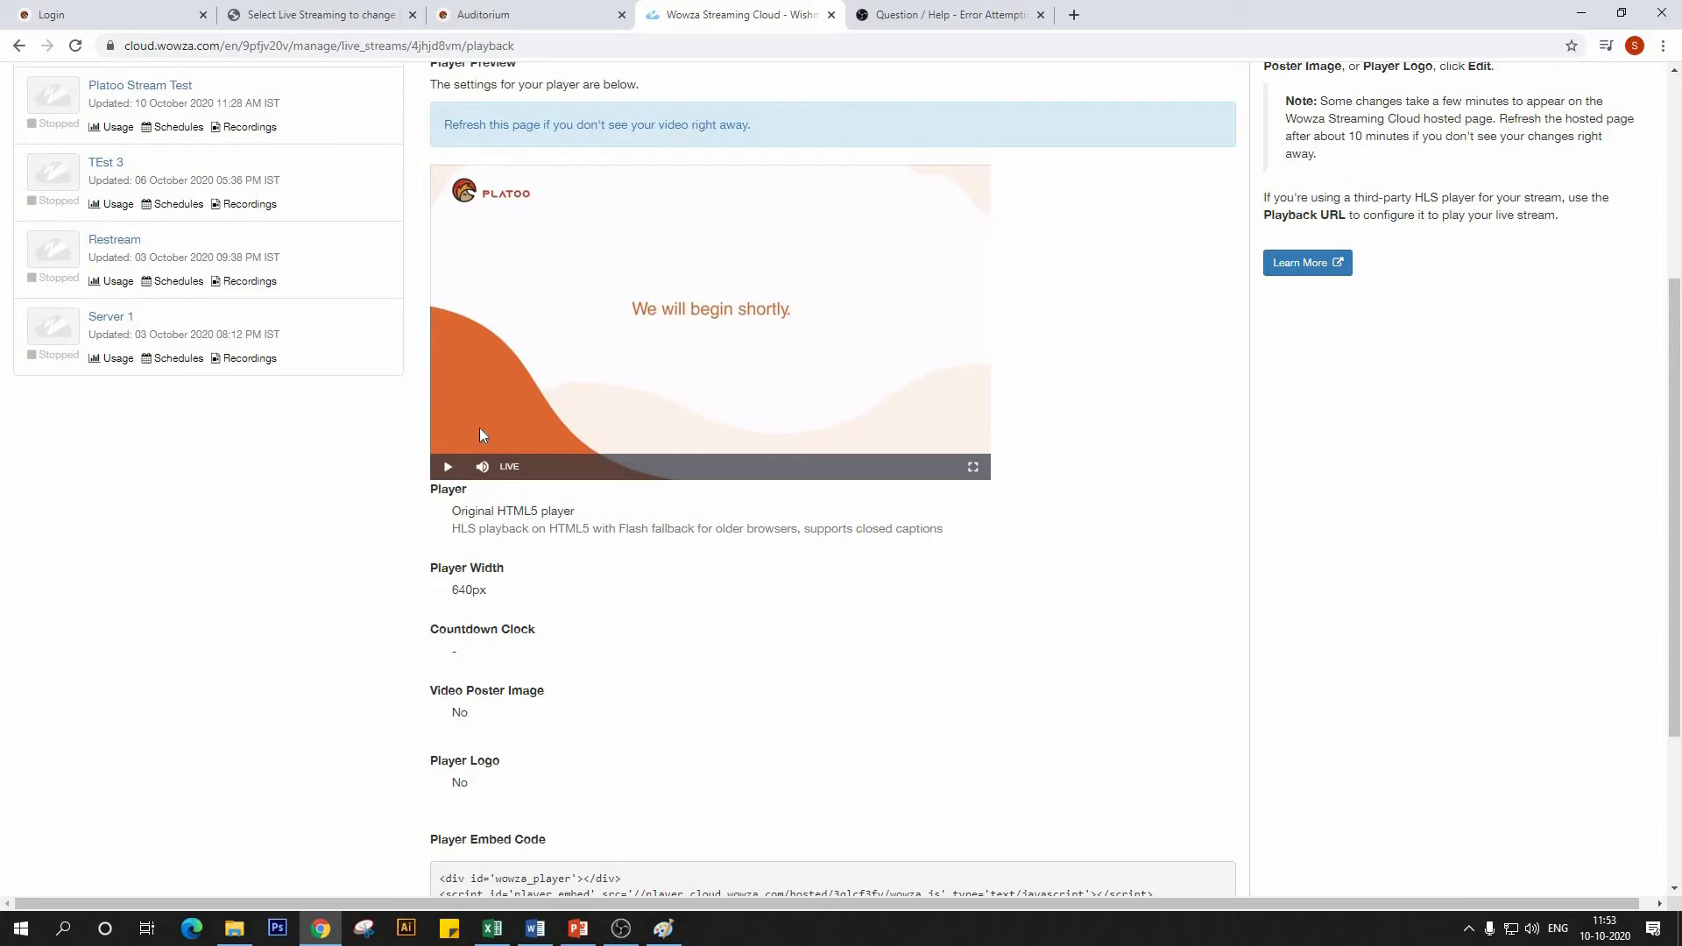
click(446, 468)
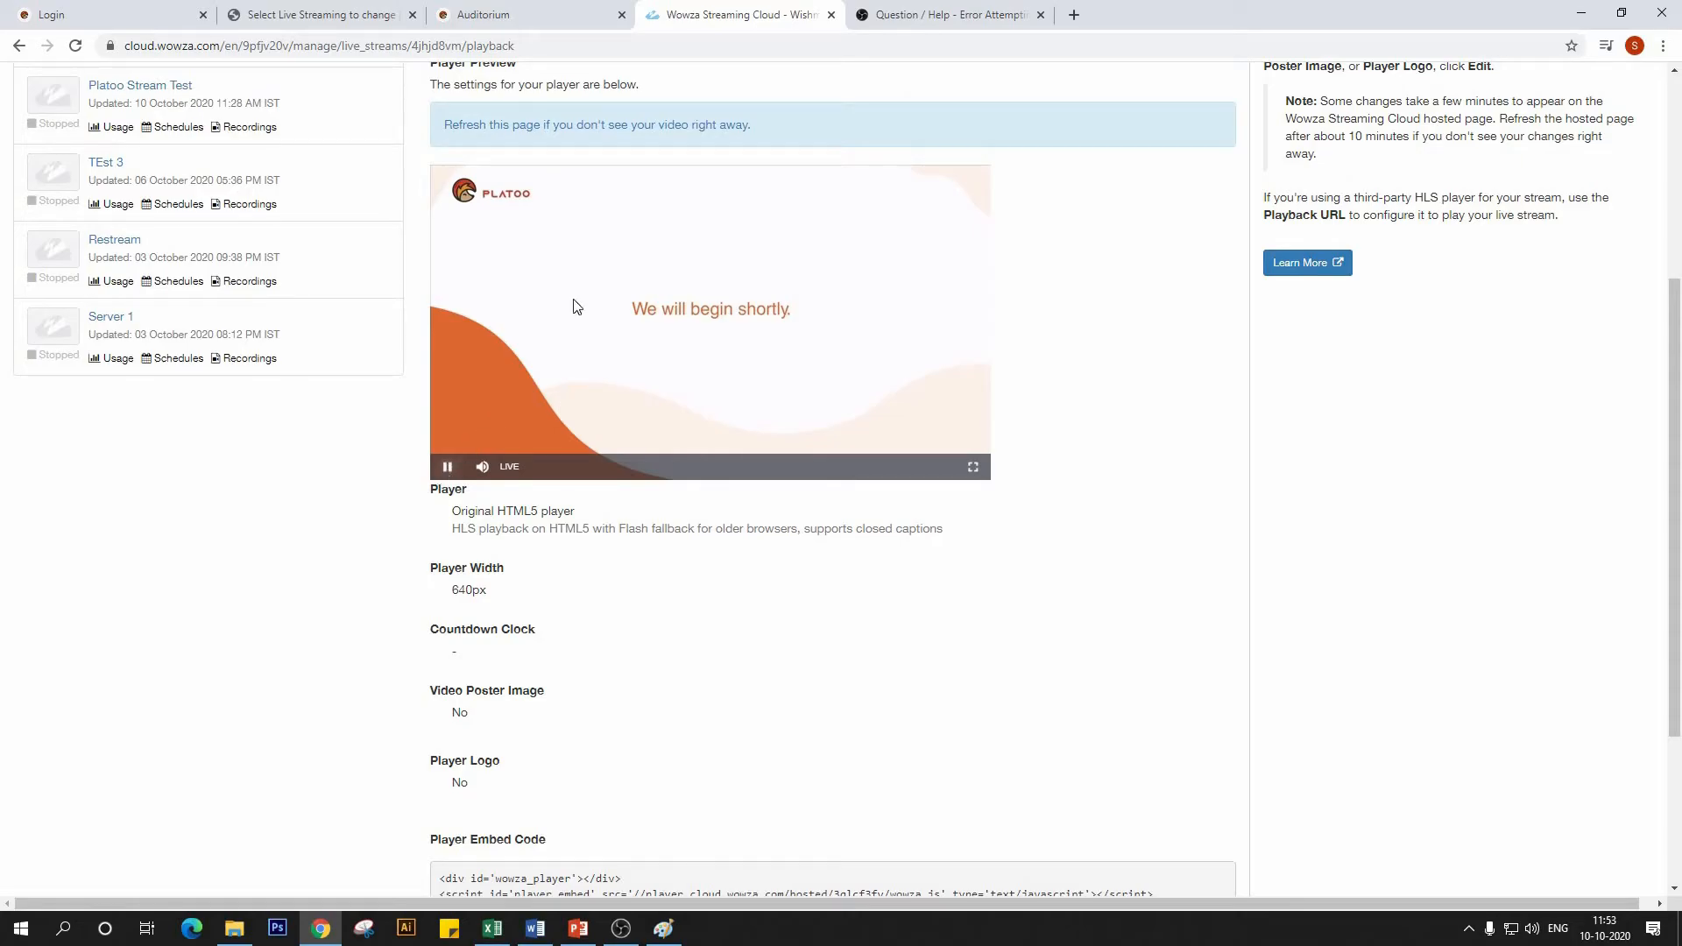
click(534, 13)
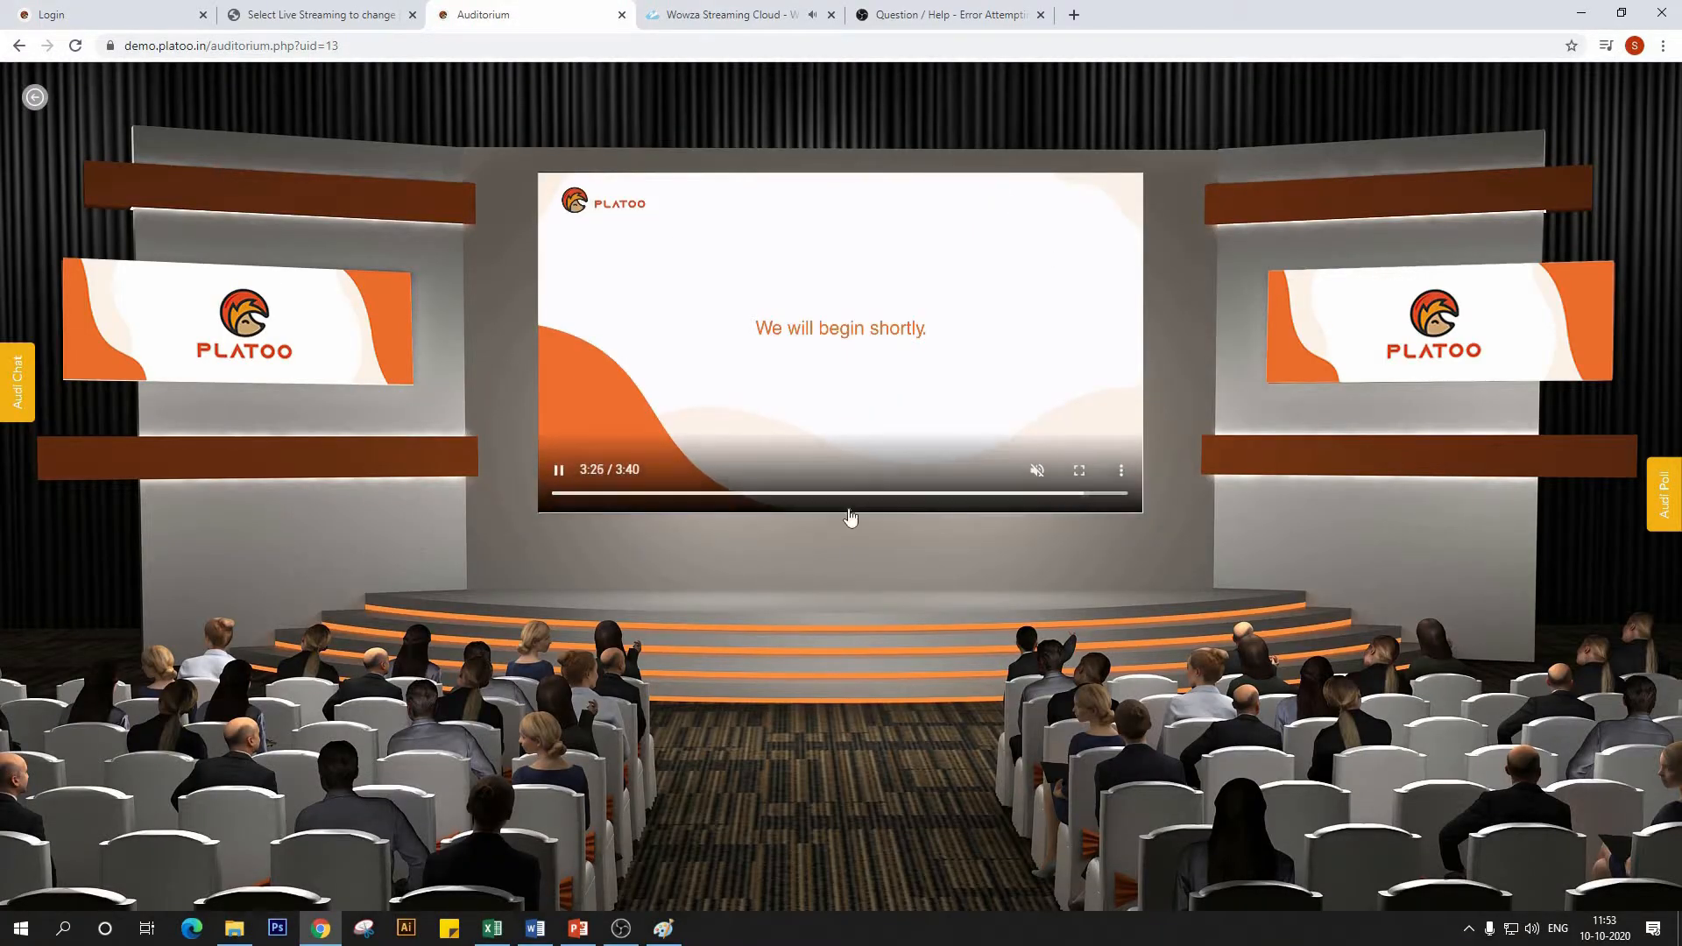
click(621, 928)
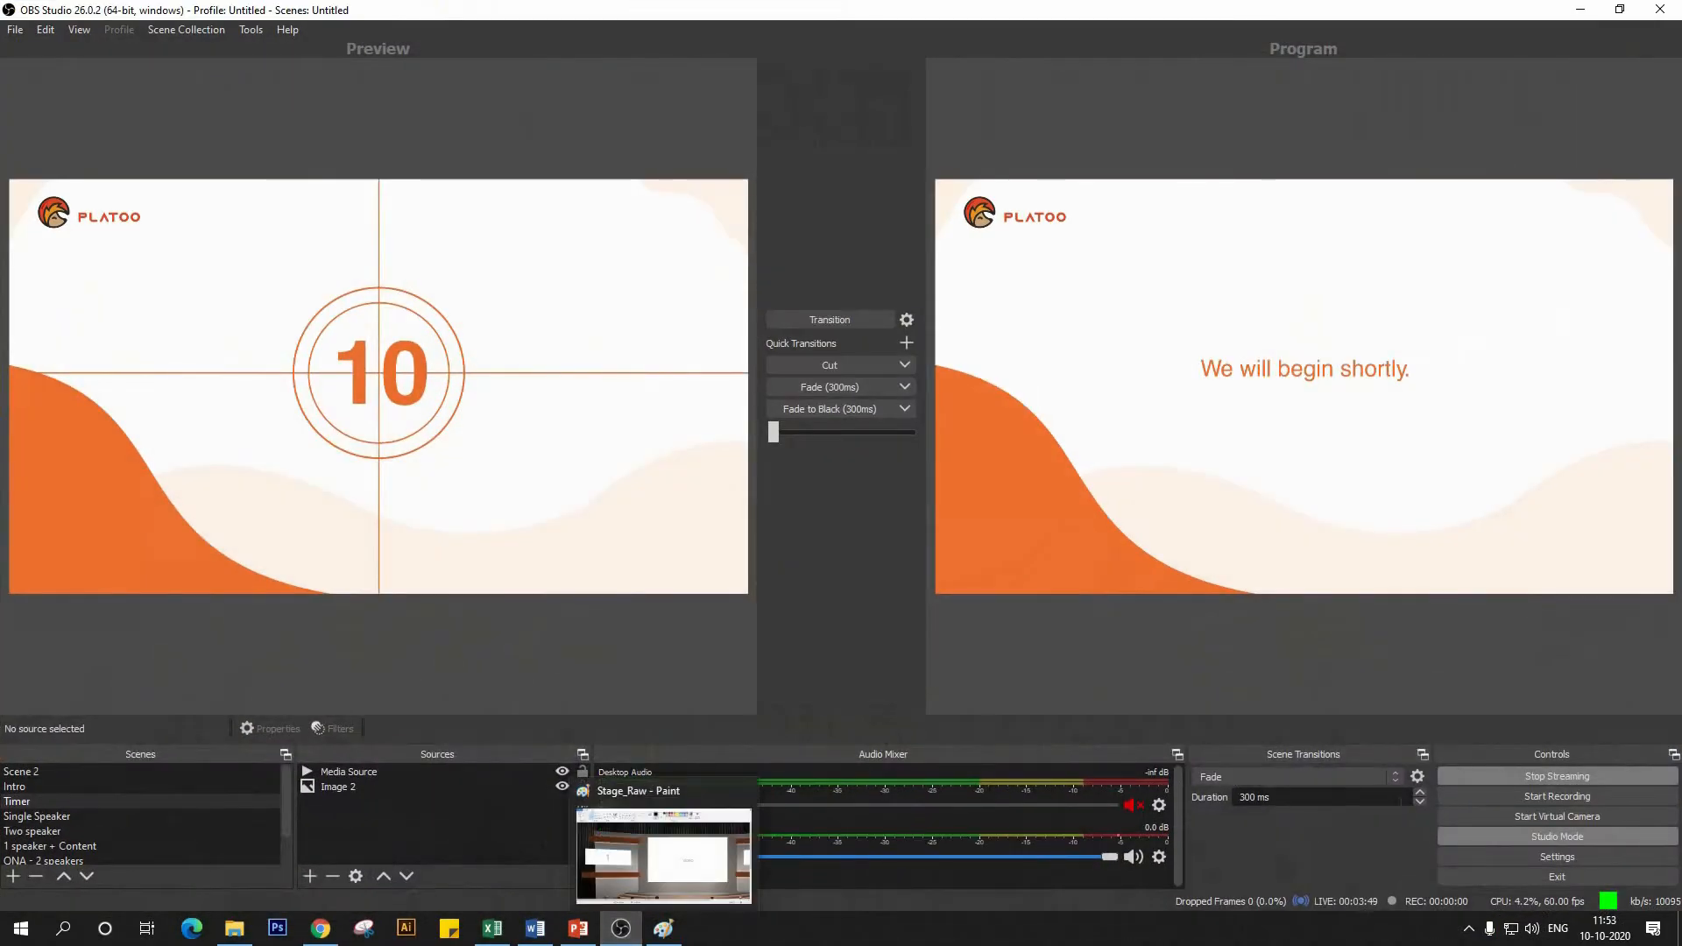
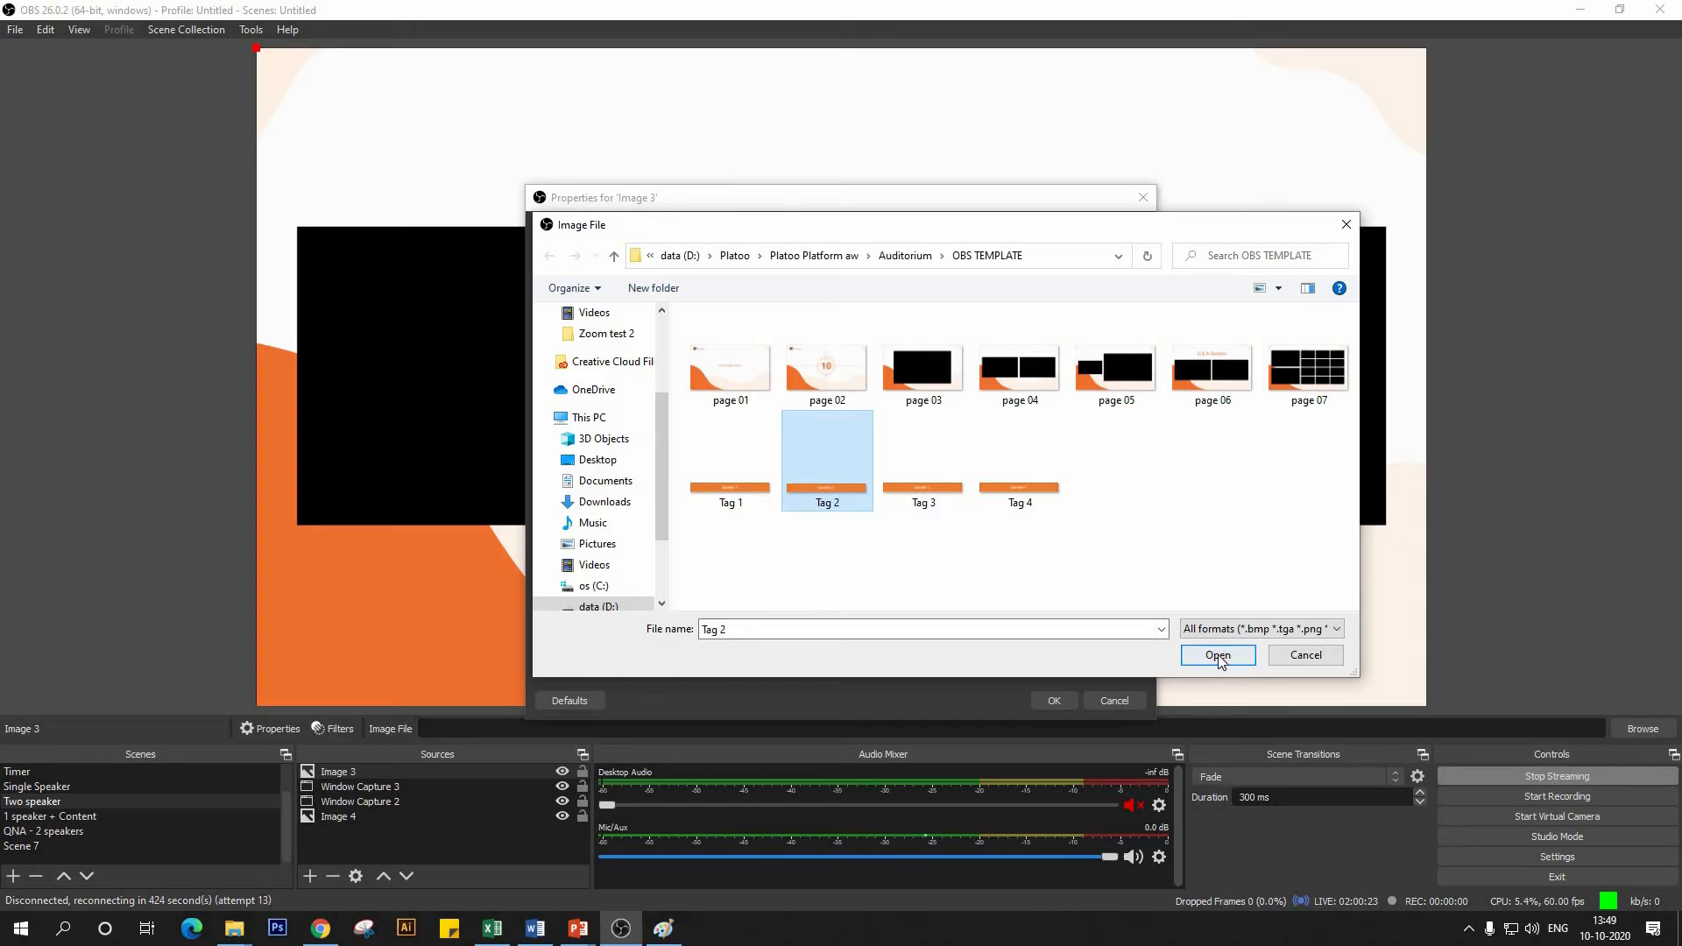
- Confirm Tag 2 as the image source and fit the Speaker 2 banner across the bottom of the Two speaker scene's right video frame
click(1064, 702)
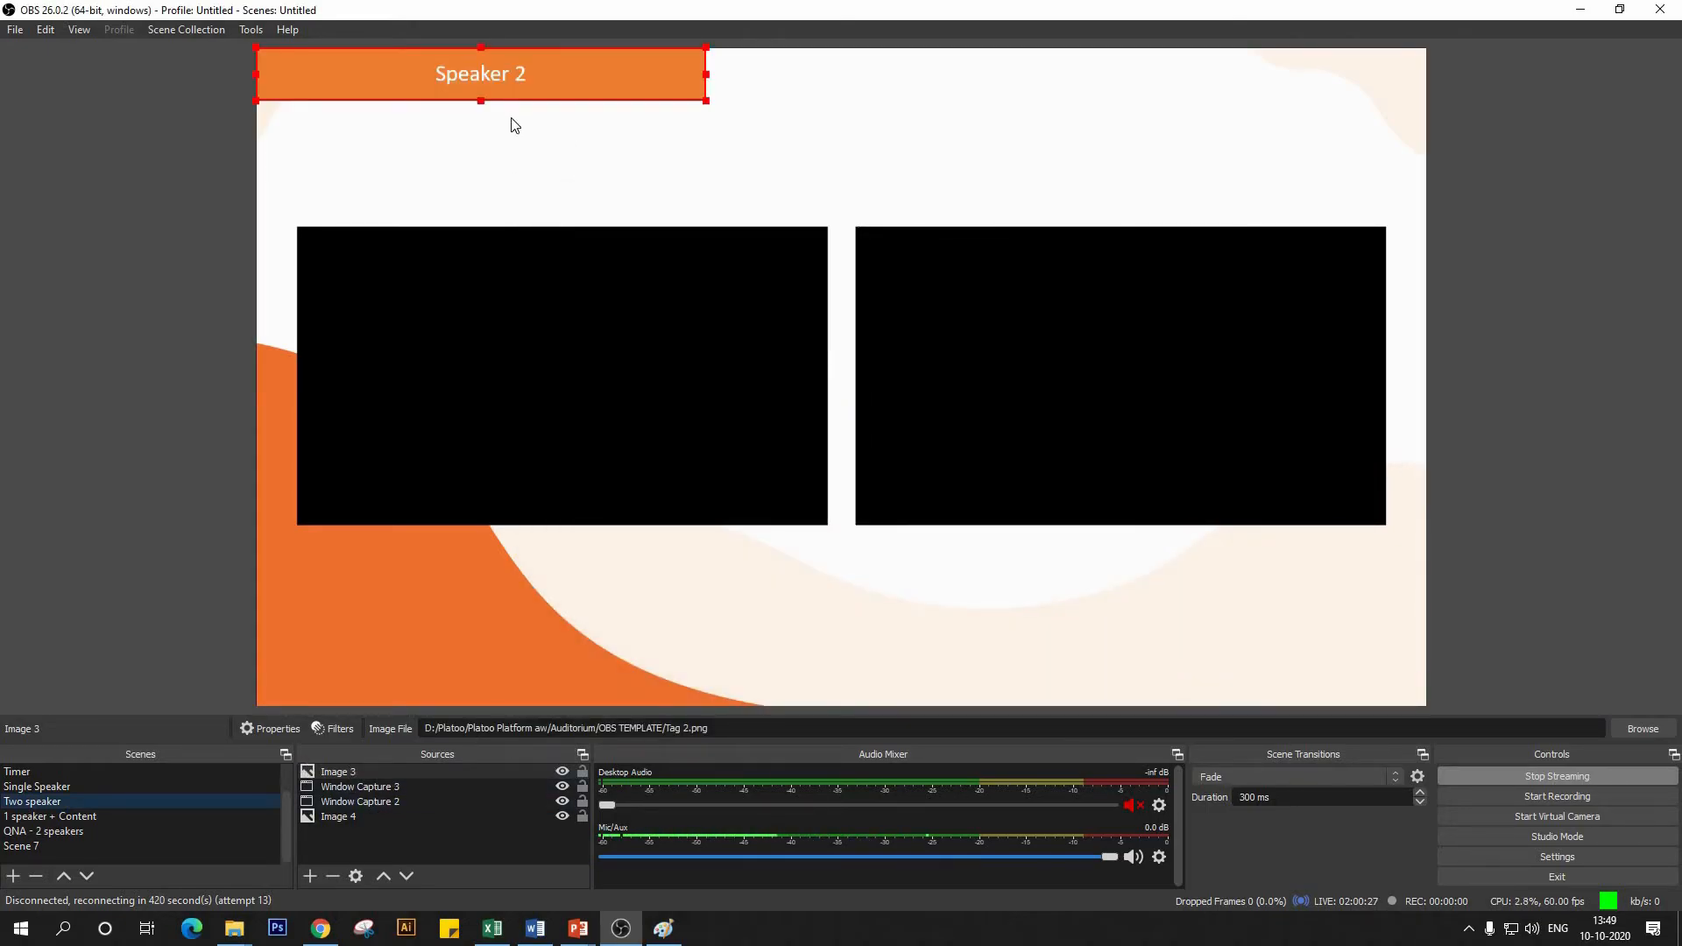
drag(513, 60, 1124, 474)
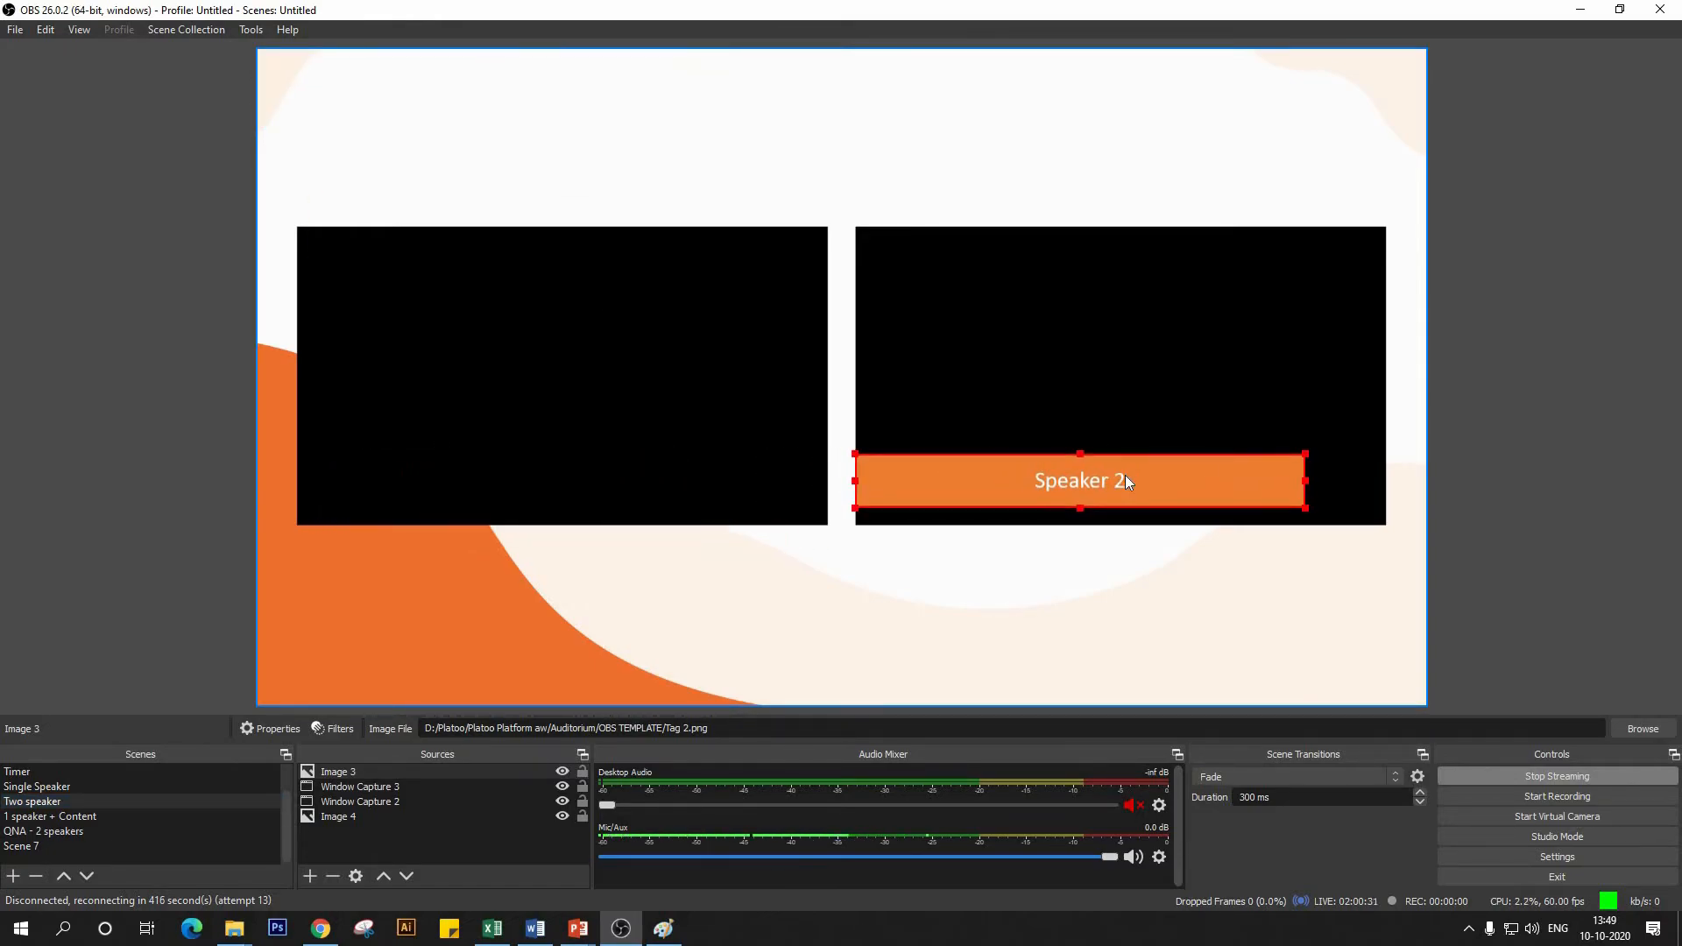
mouse_move(1308, 510)
mouse_down()
mouse_move(1386, 508)
mouse_move(1296, 509)
mouse_up()
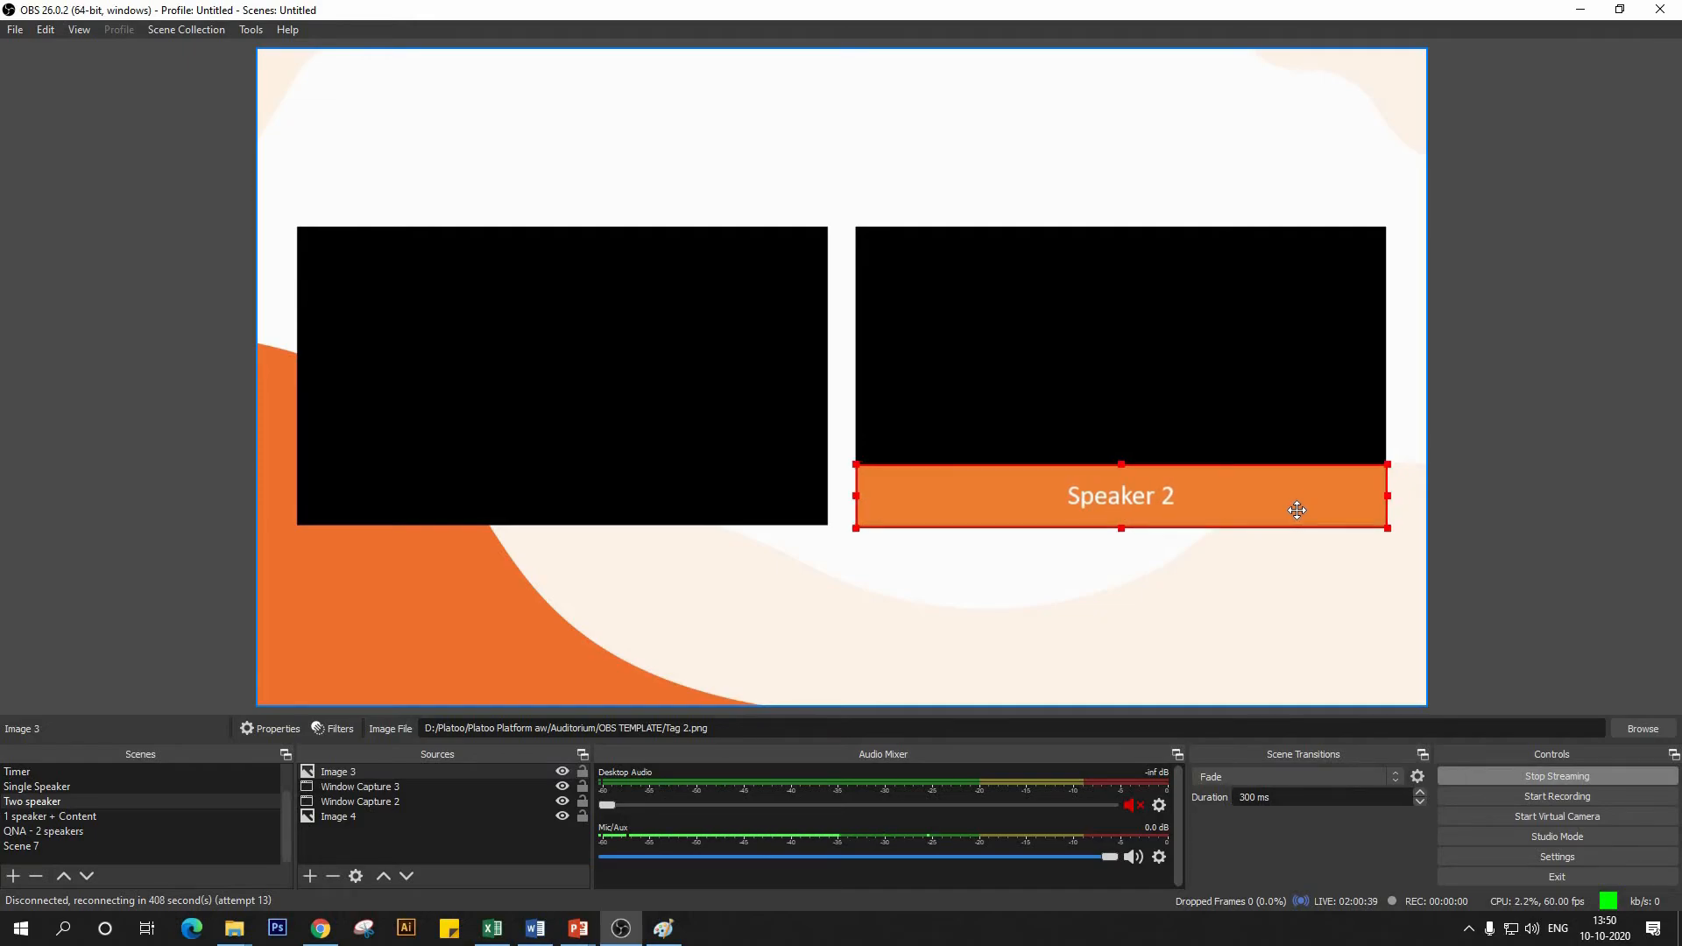
click(1232, 606)
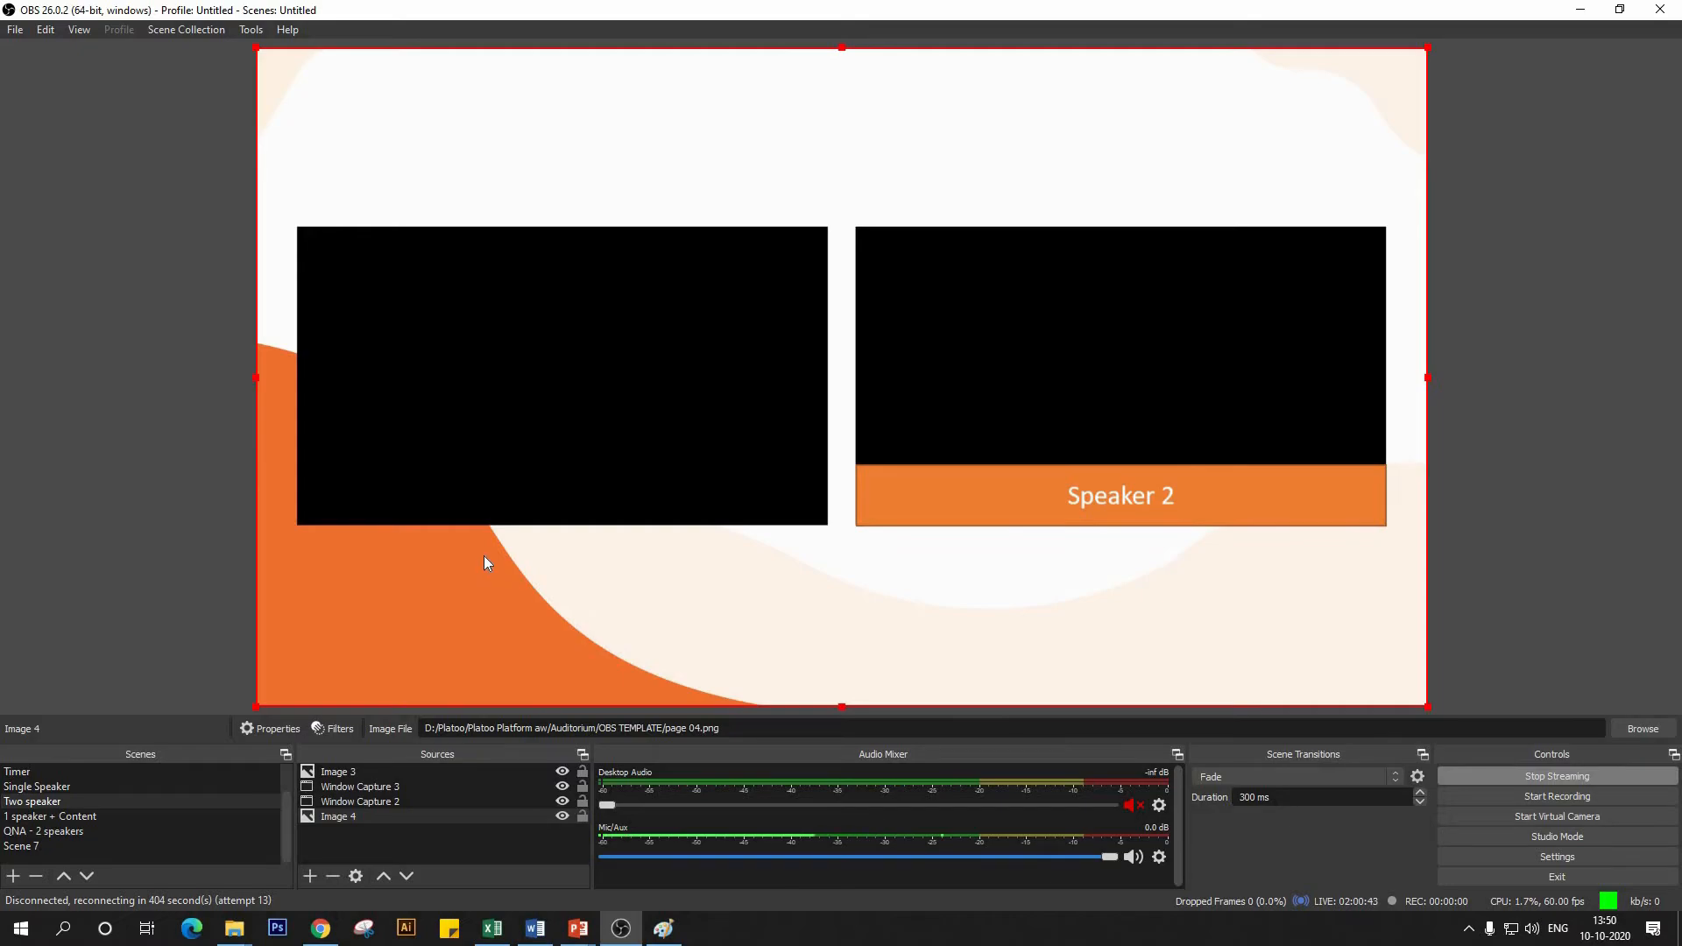
- Copy the Speaker 1 tag from the Single Speaker scene and paste it as a duplicate into the Two speaker scene
click(67, 787)
click(657, 596)
right_click(655, 592)
click(767, 207)
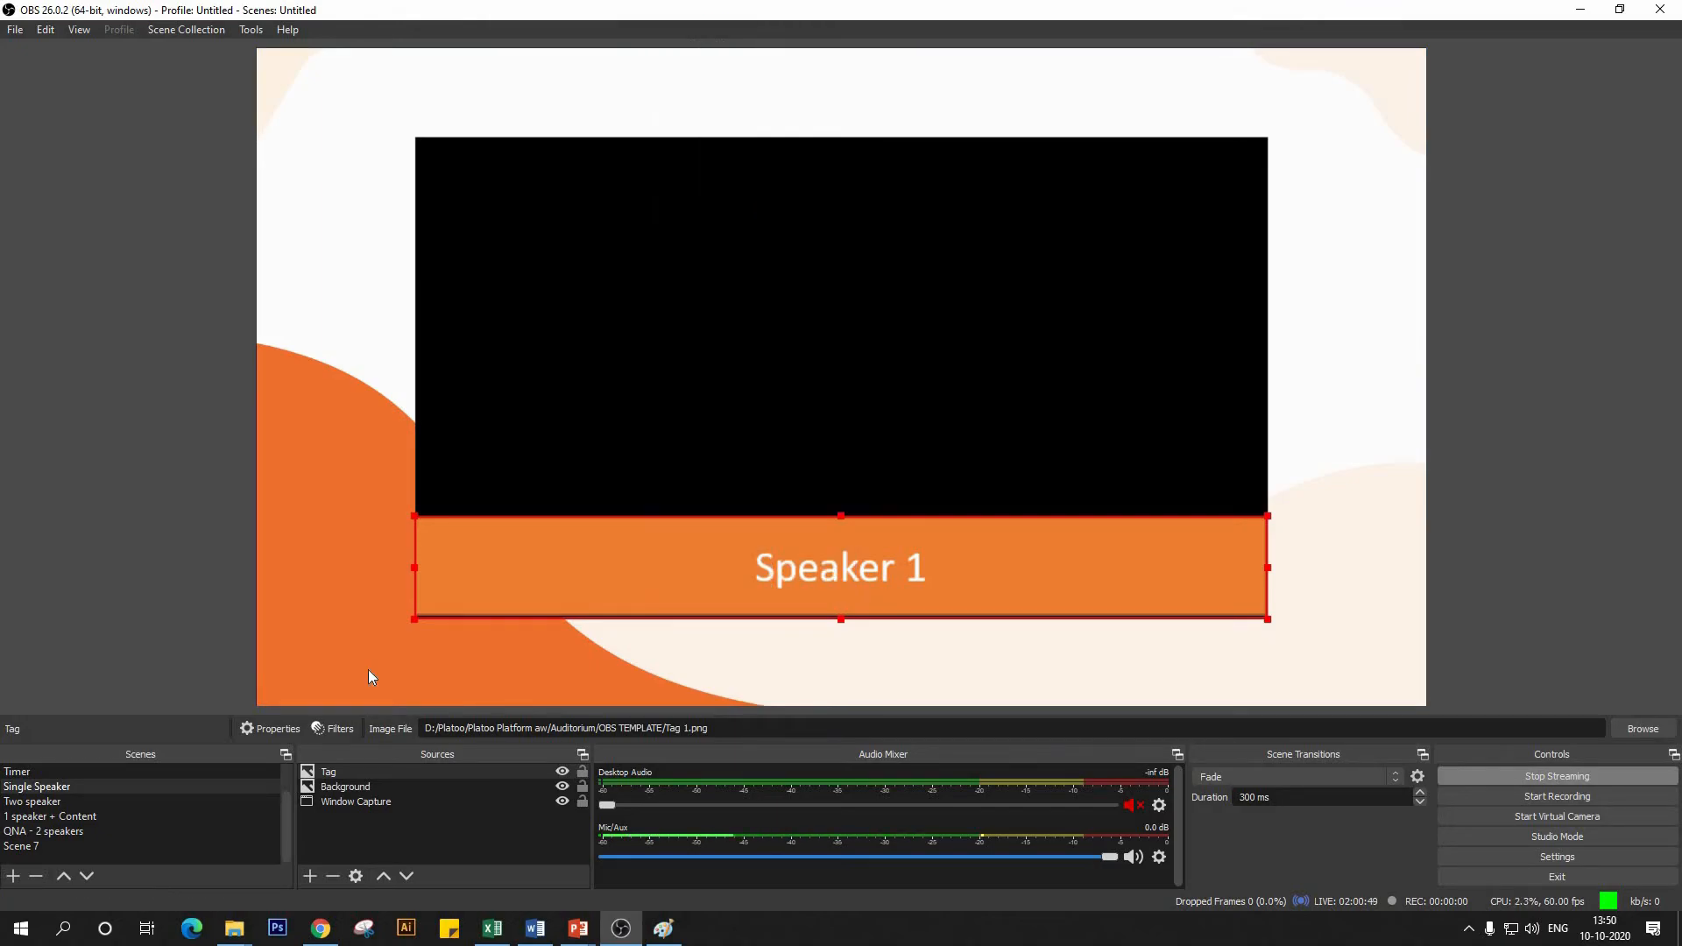
click(84, 821)
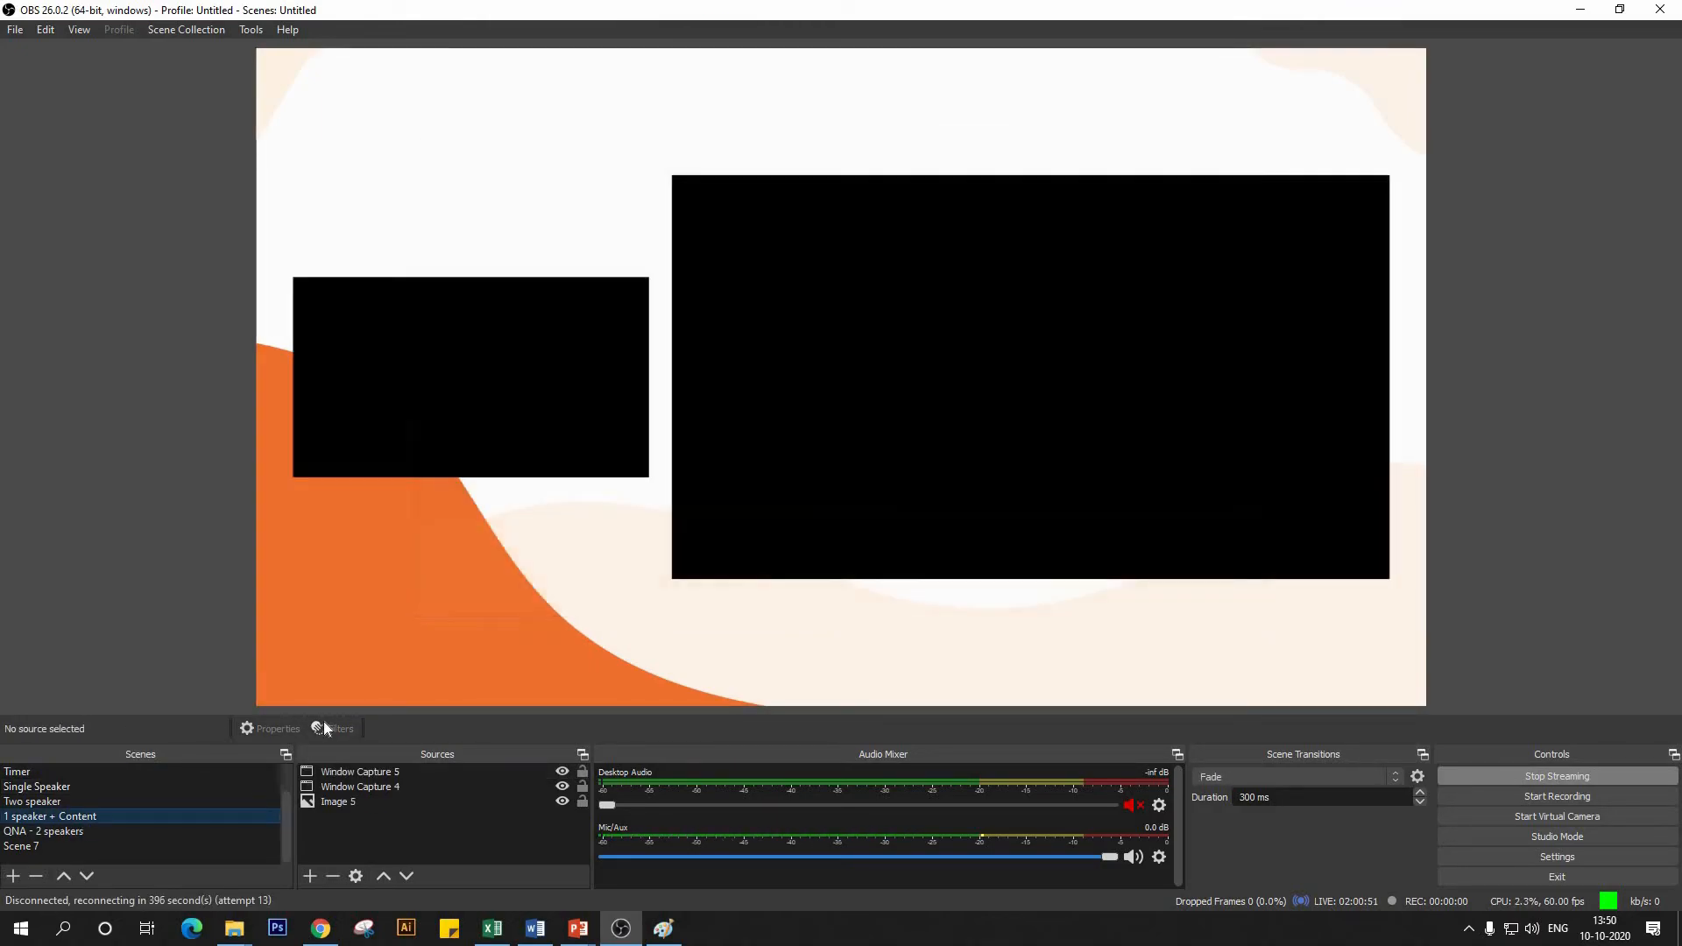
click(35, 800)
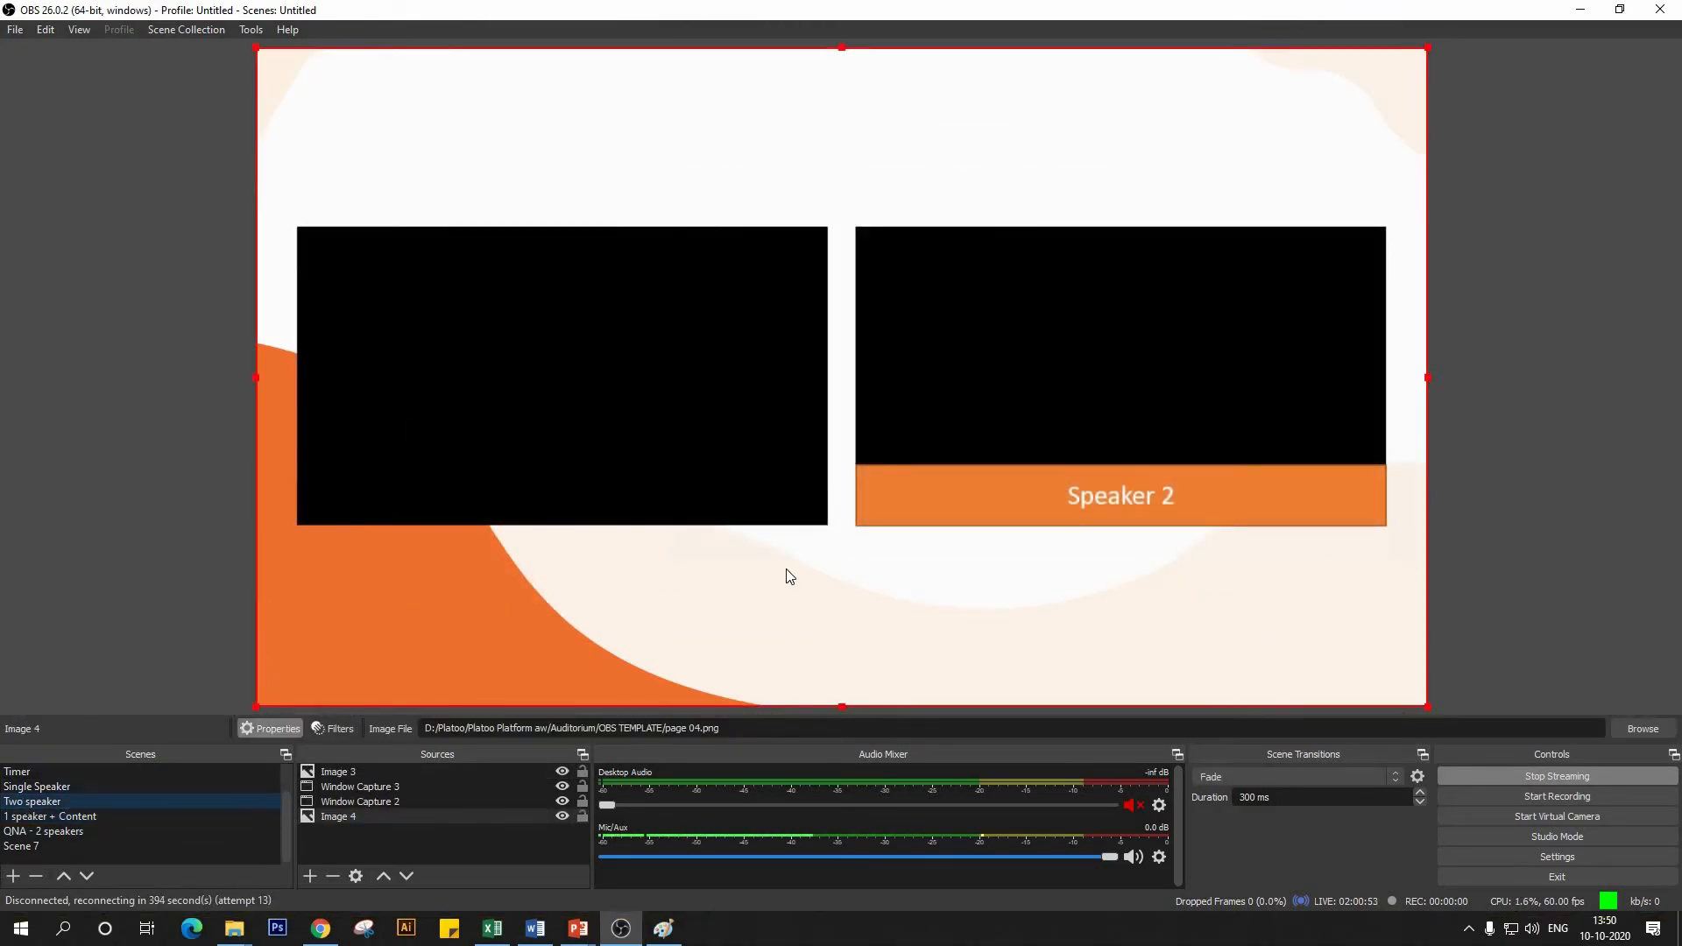
right_click(555, 496)
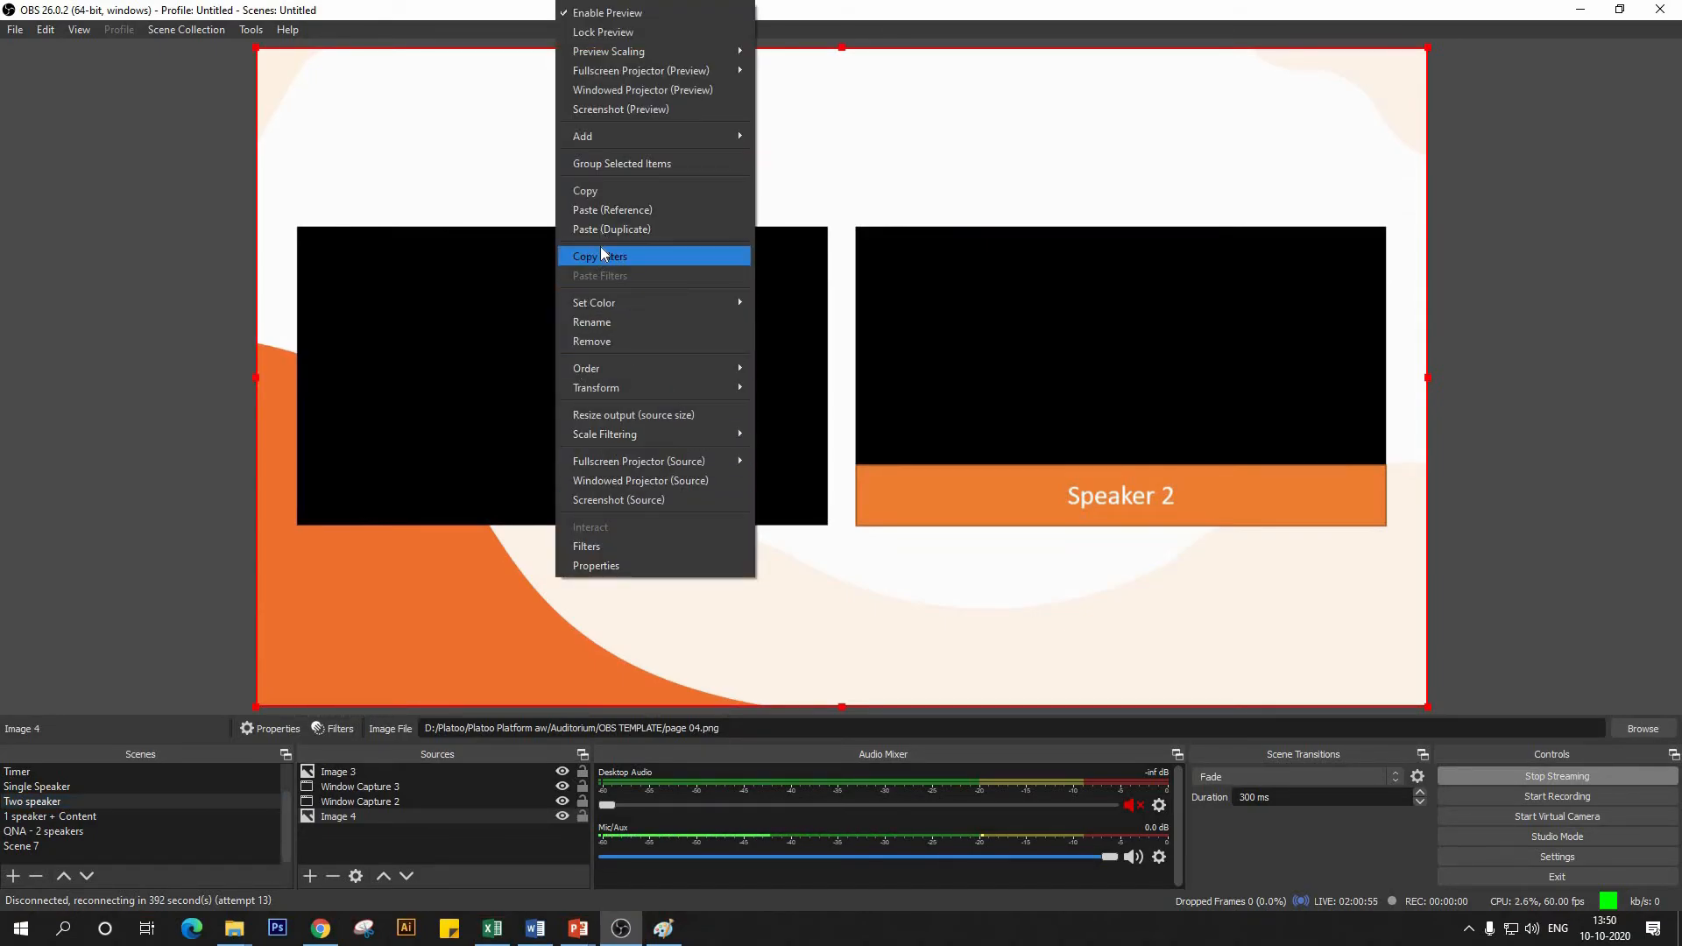
click(627, 225)
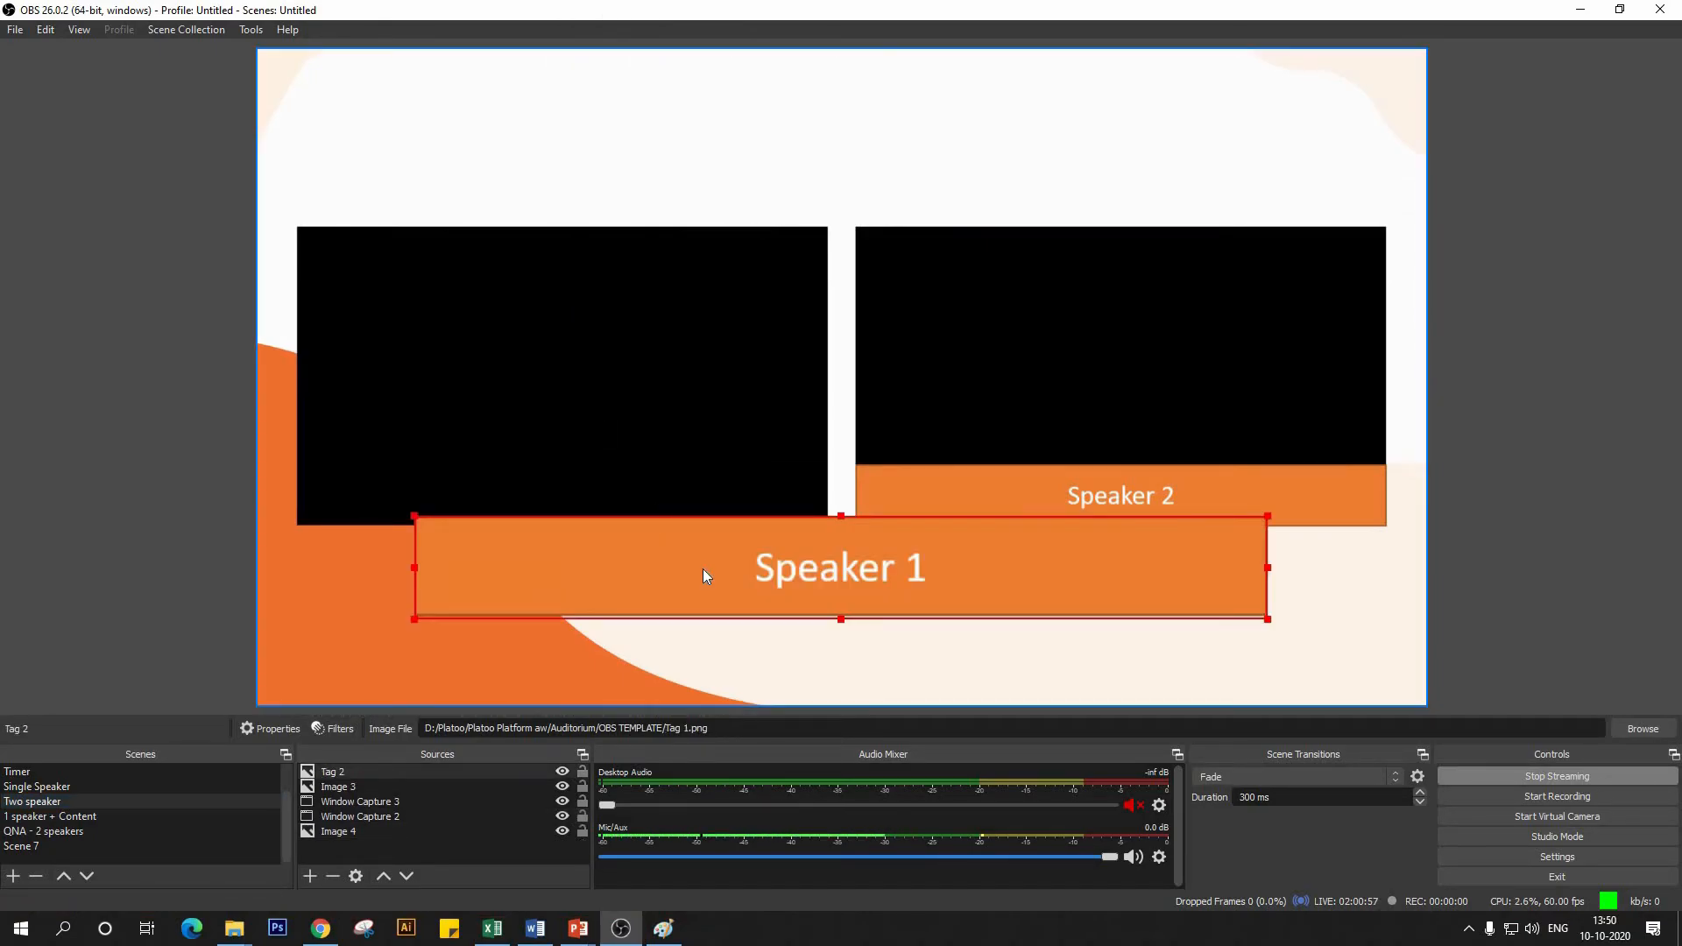
- Fit the Speaker 1 banner across the bottom of the left video frame and realign the background image with the canvas
drag(627, 529, 584, 467)
drag(1058, 530, 692, 495)
click(661, 627)
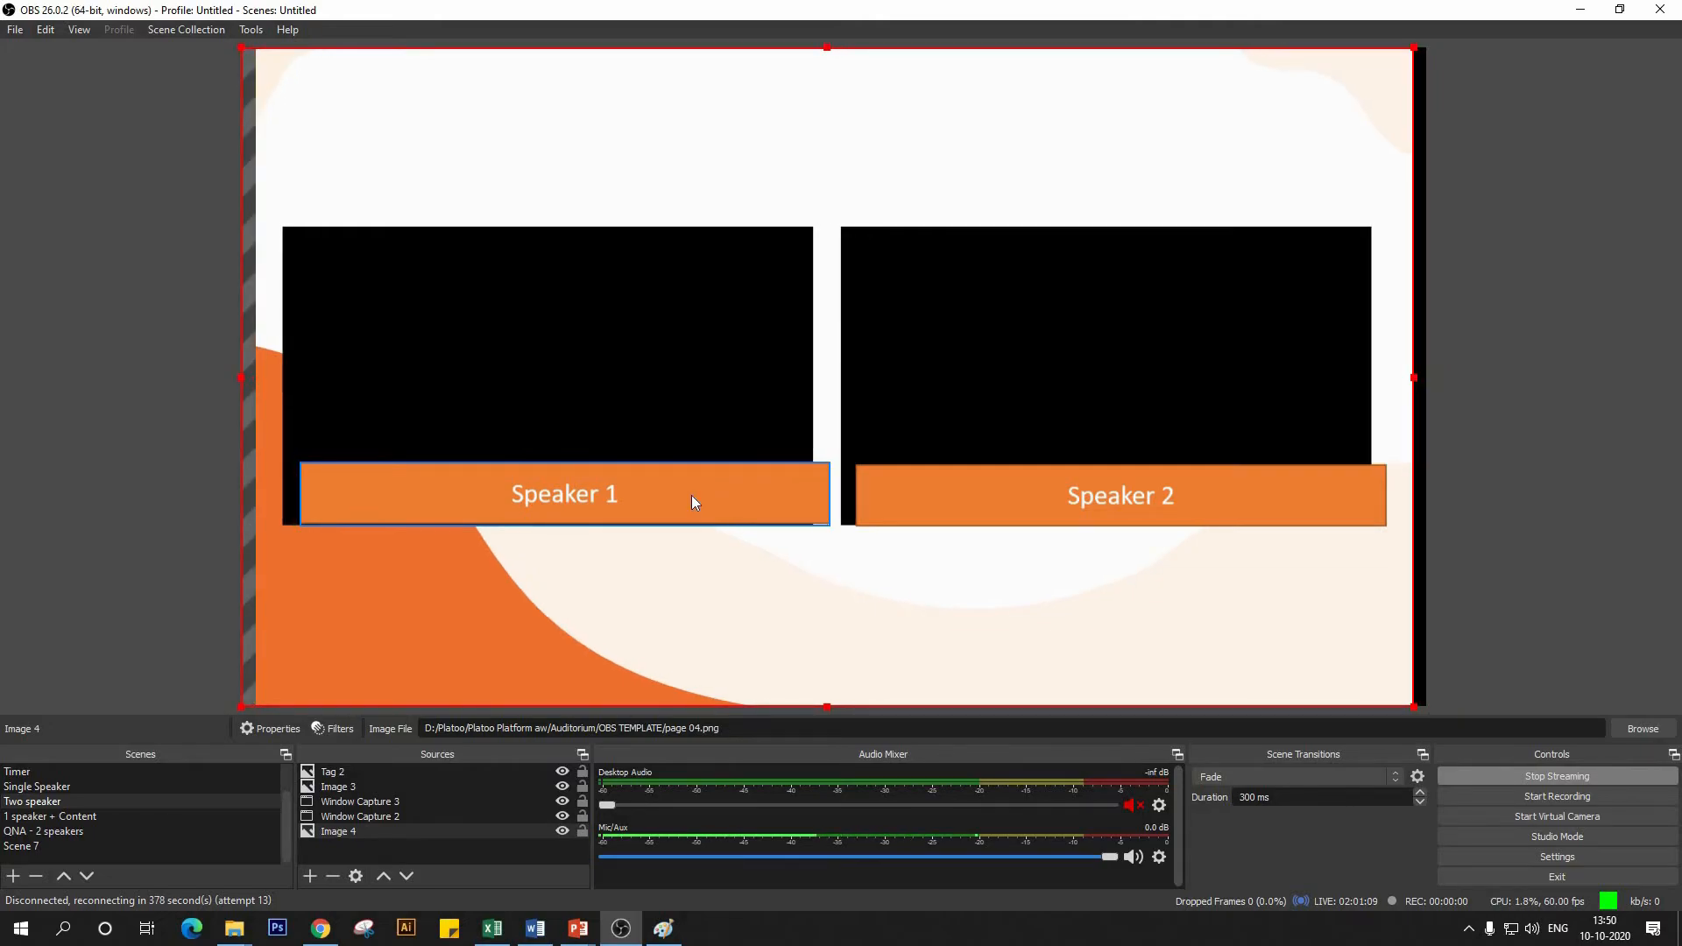
drag(781, 596, 792, 601)
click(744, 501)
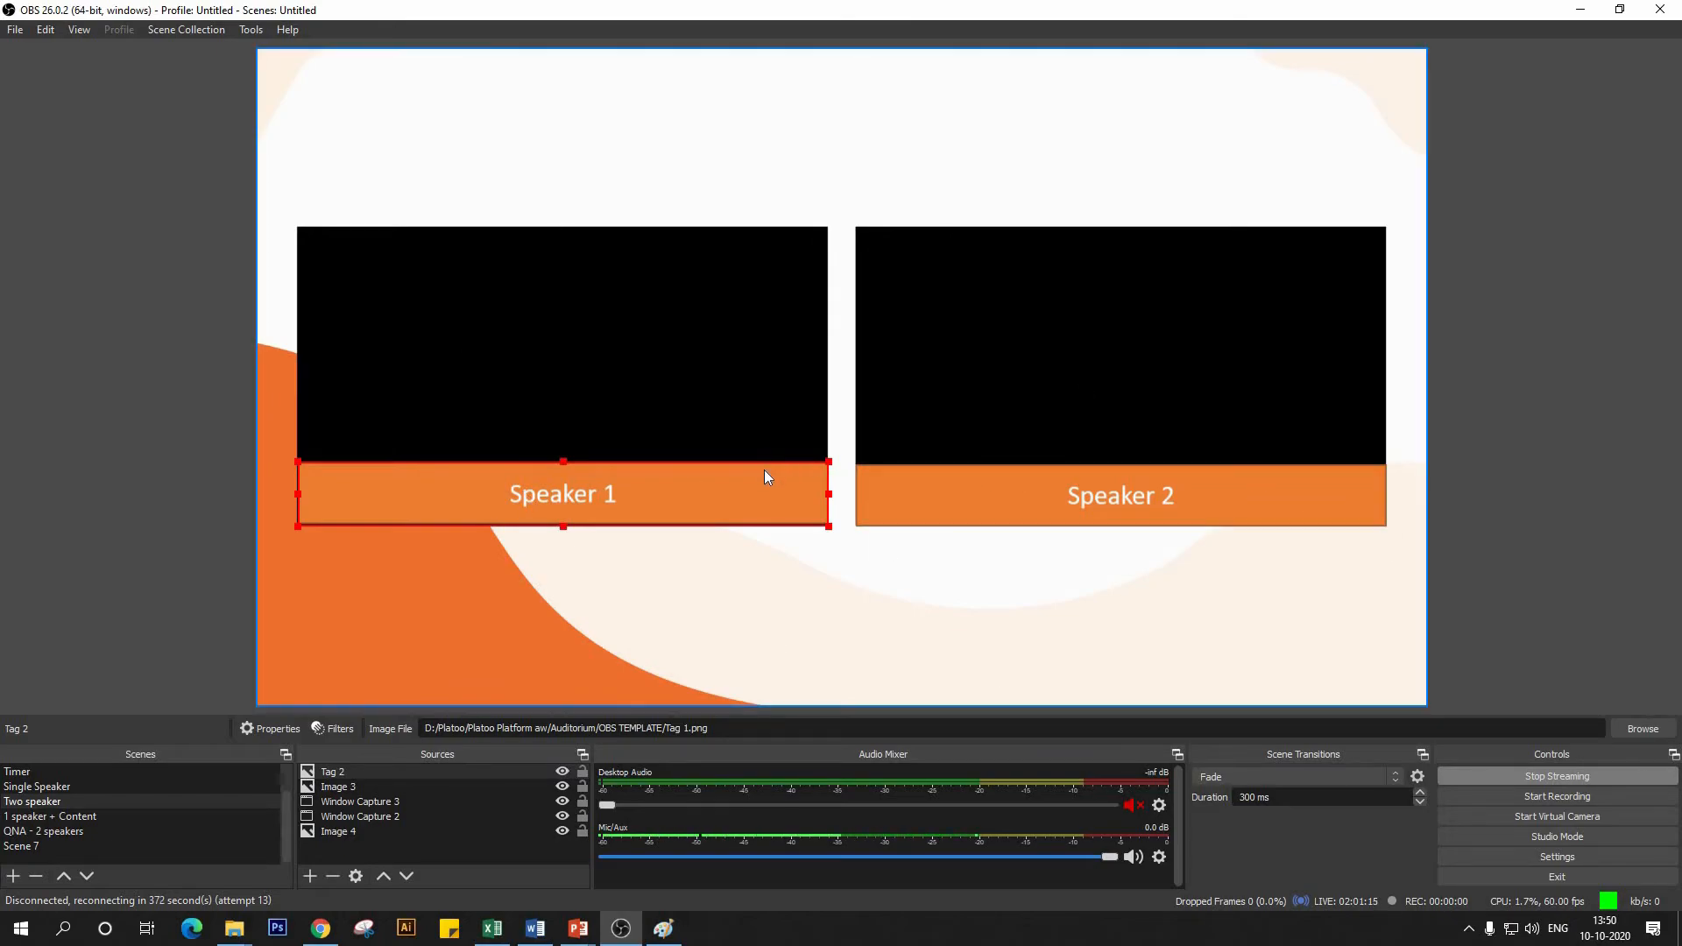
click(383, 210)
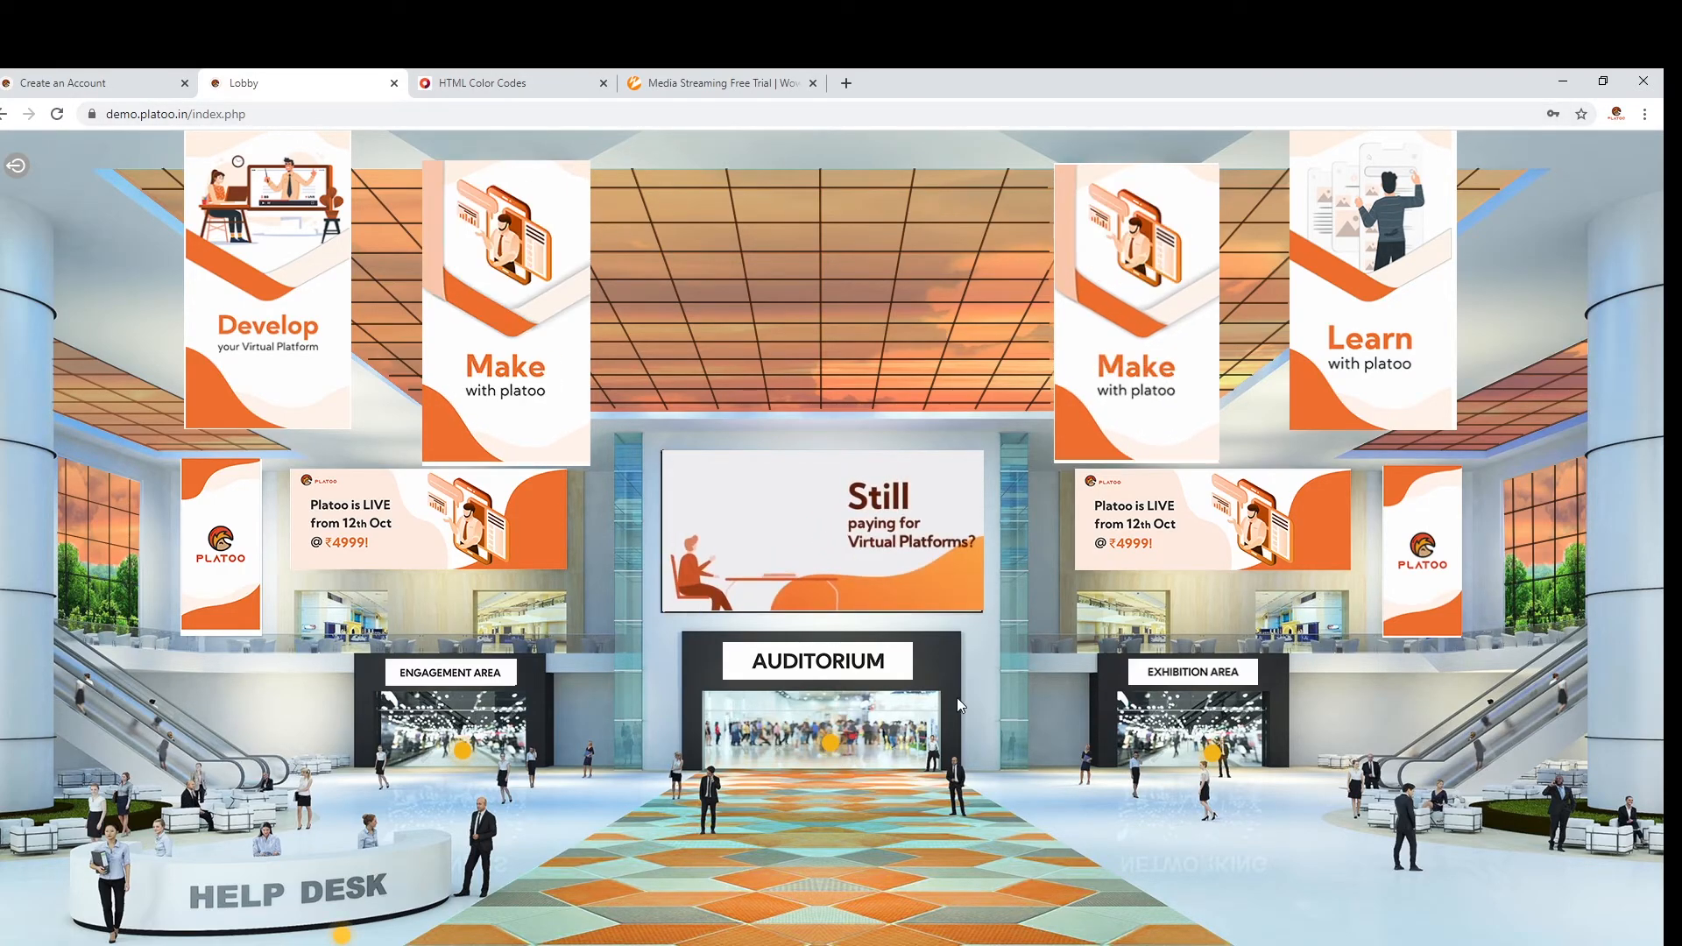
- Search Google for "vb audio cable" in a new Chrome tab and open the VB-Audio CABLE page
click(846, 83)
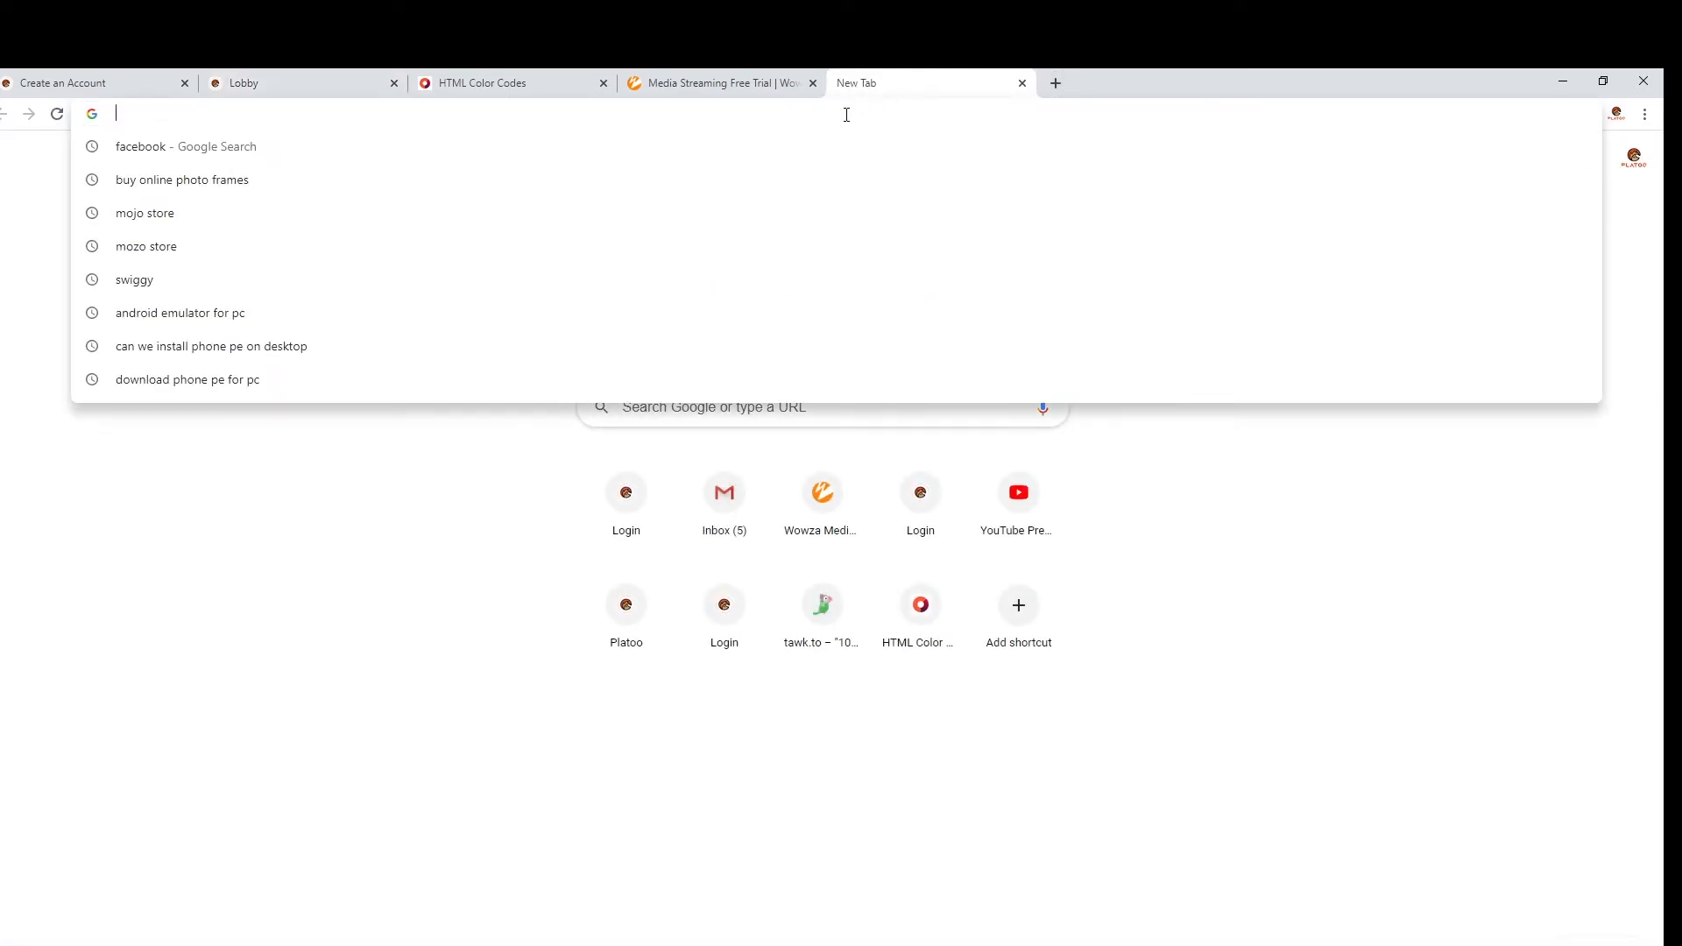
text(vb)
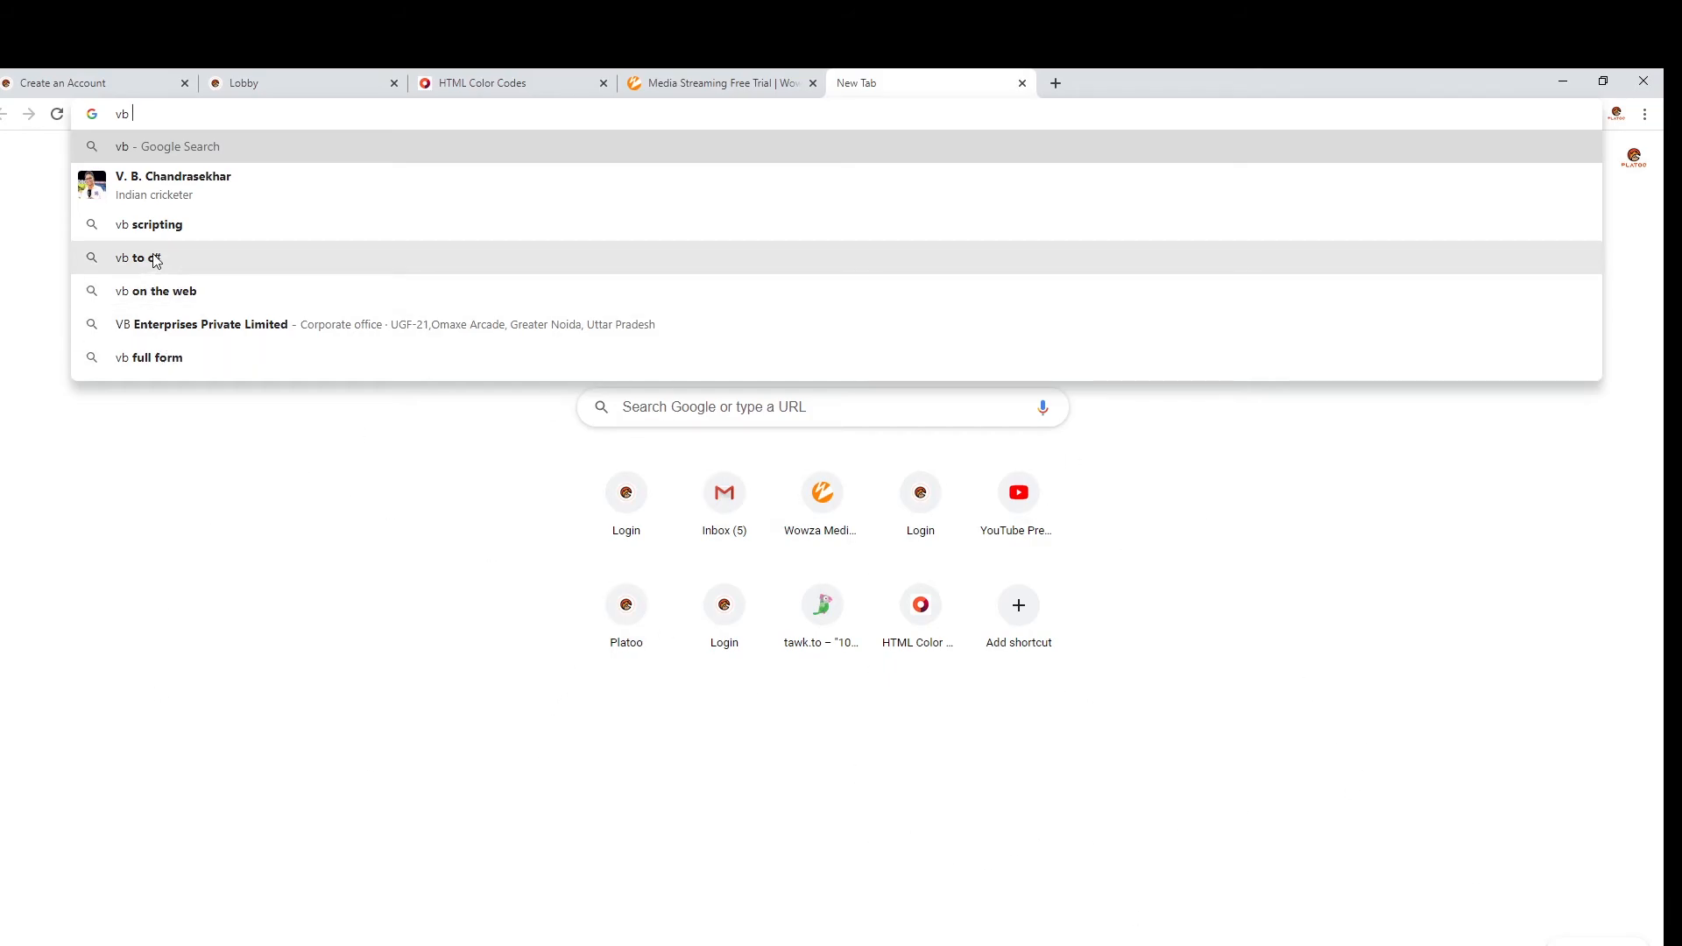
text(au)
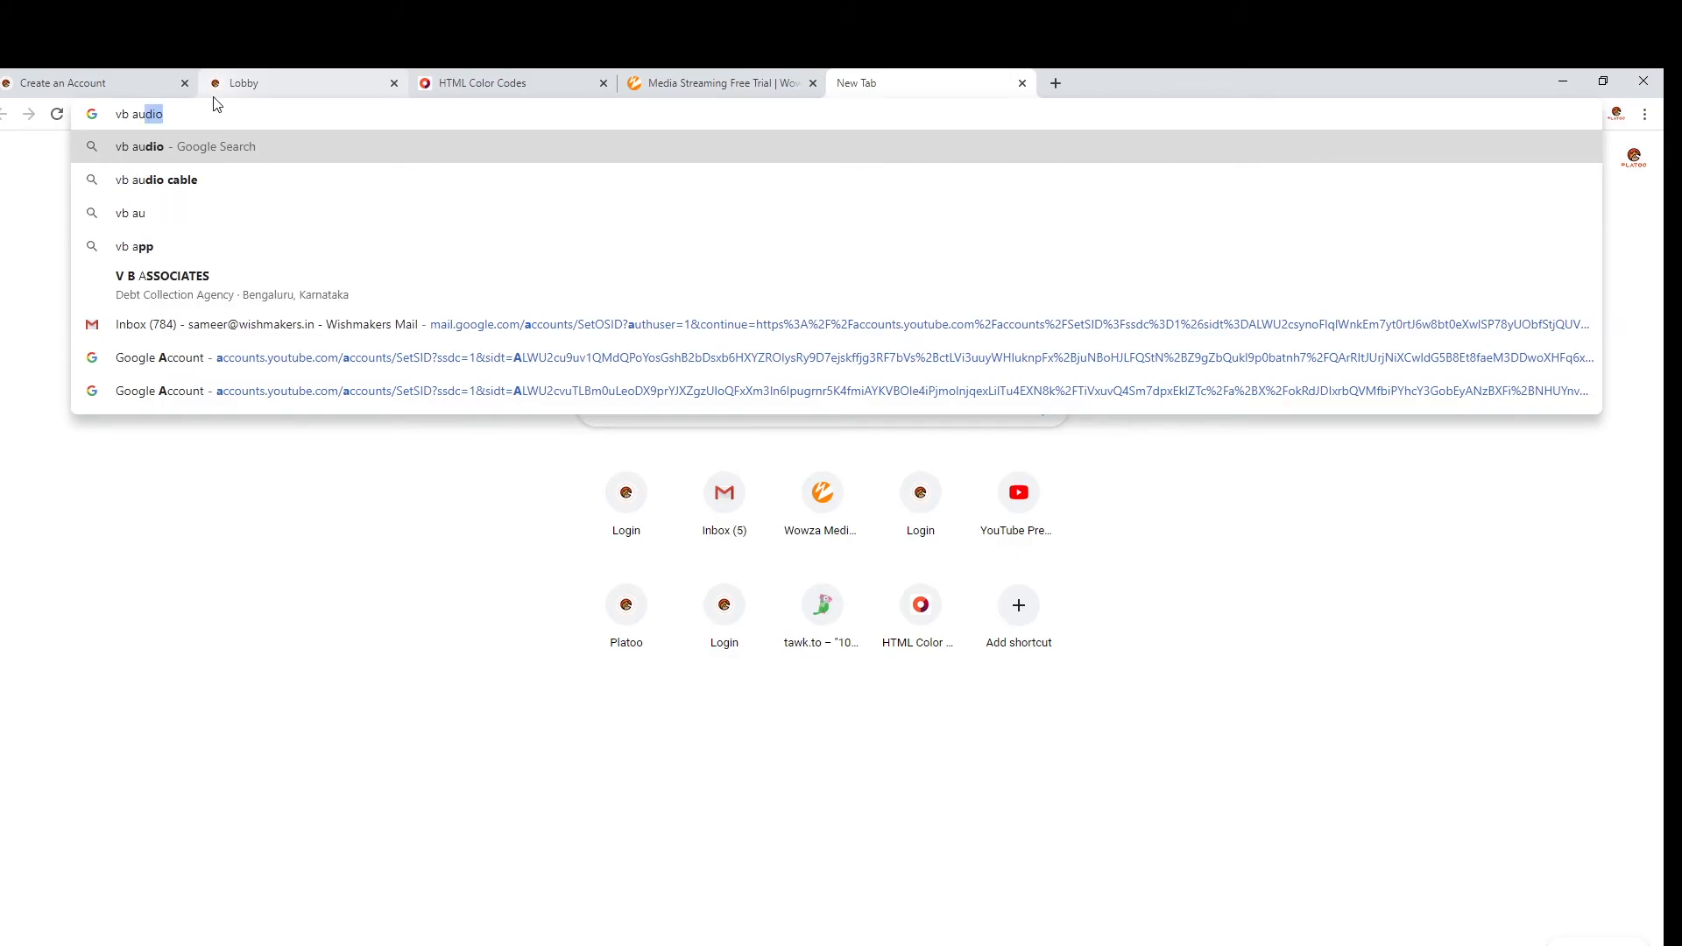
text(dio)
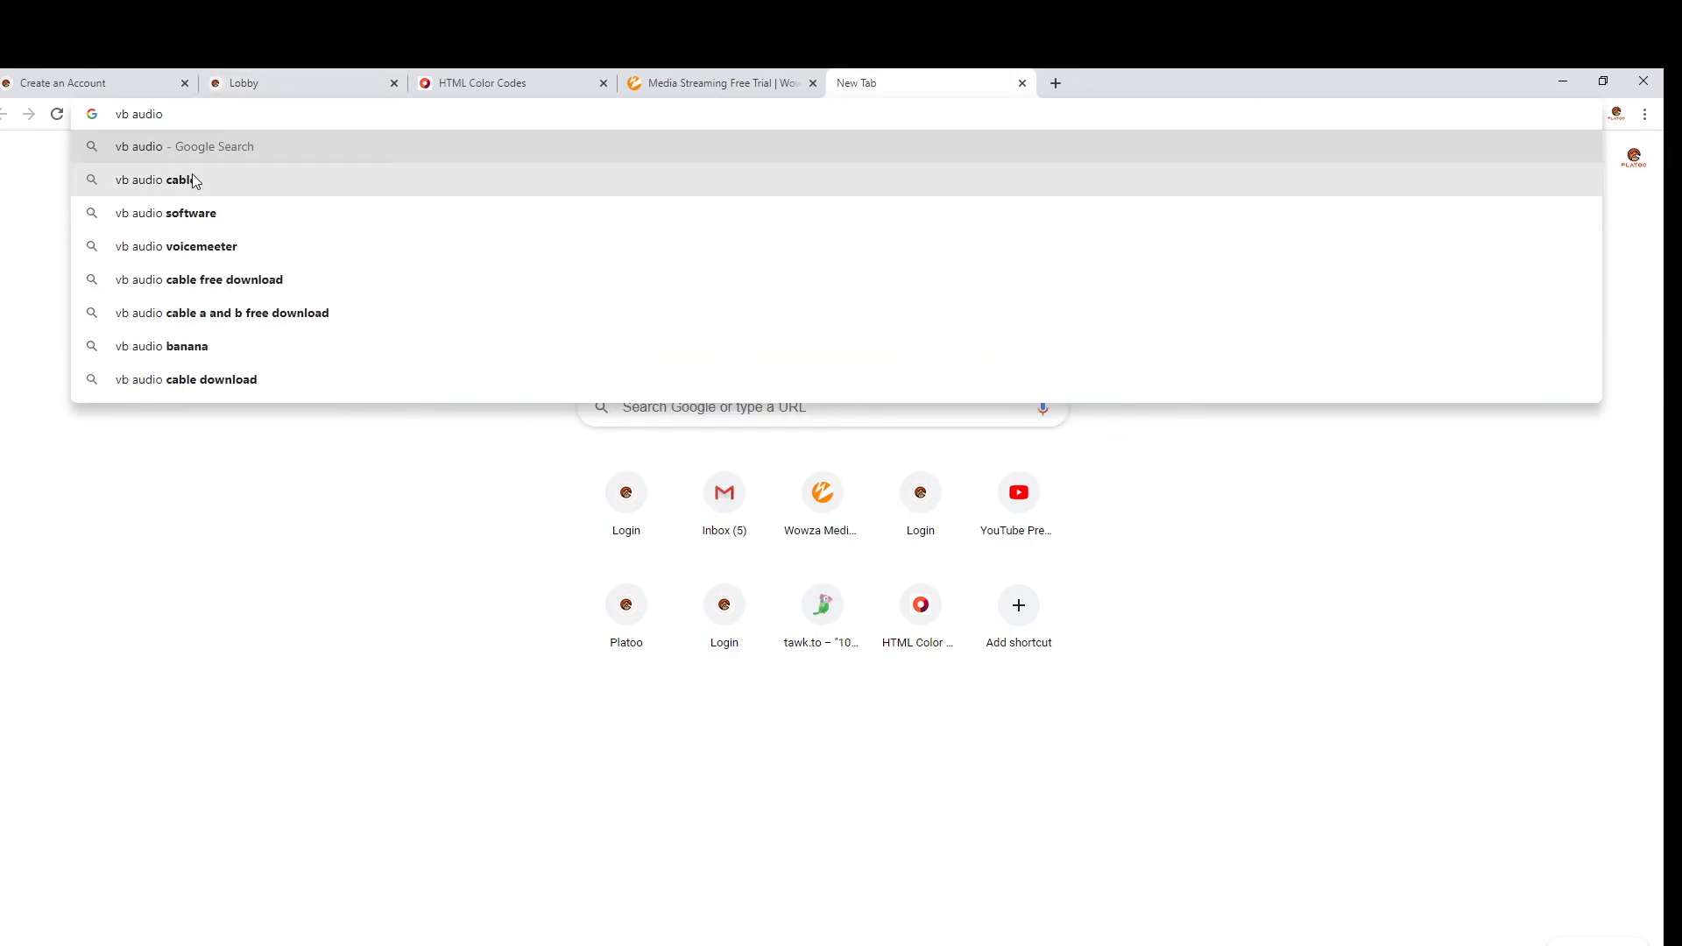
click(192, 174)
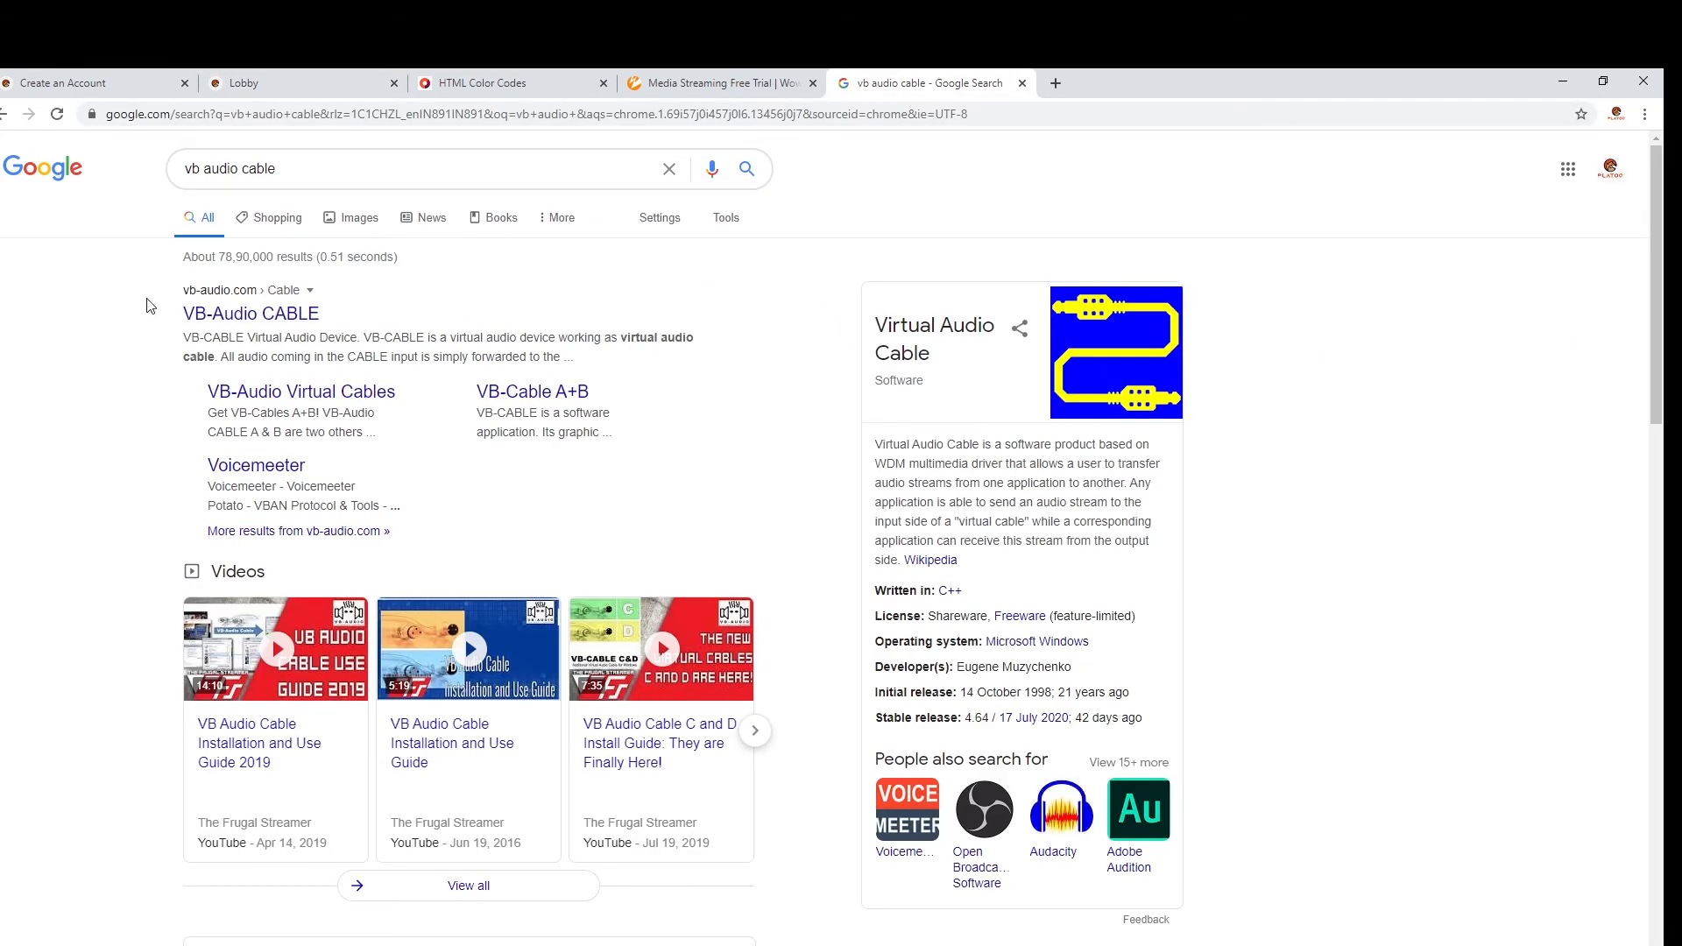
click(199, 317)
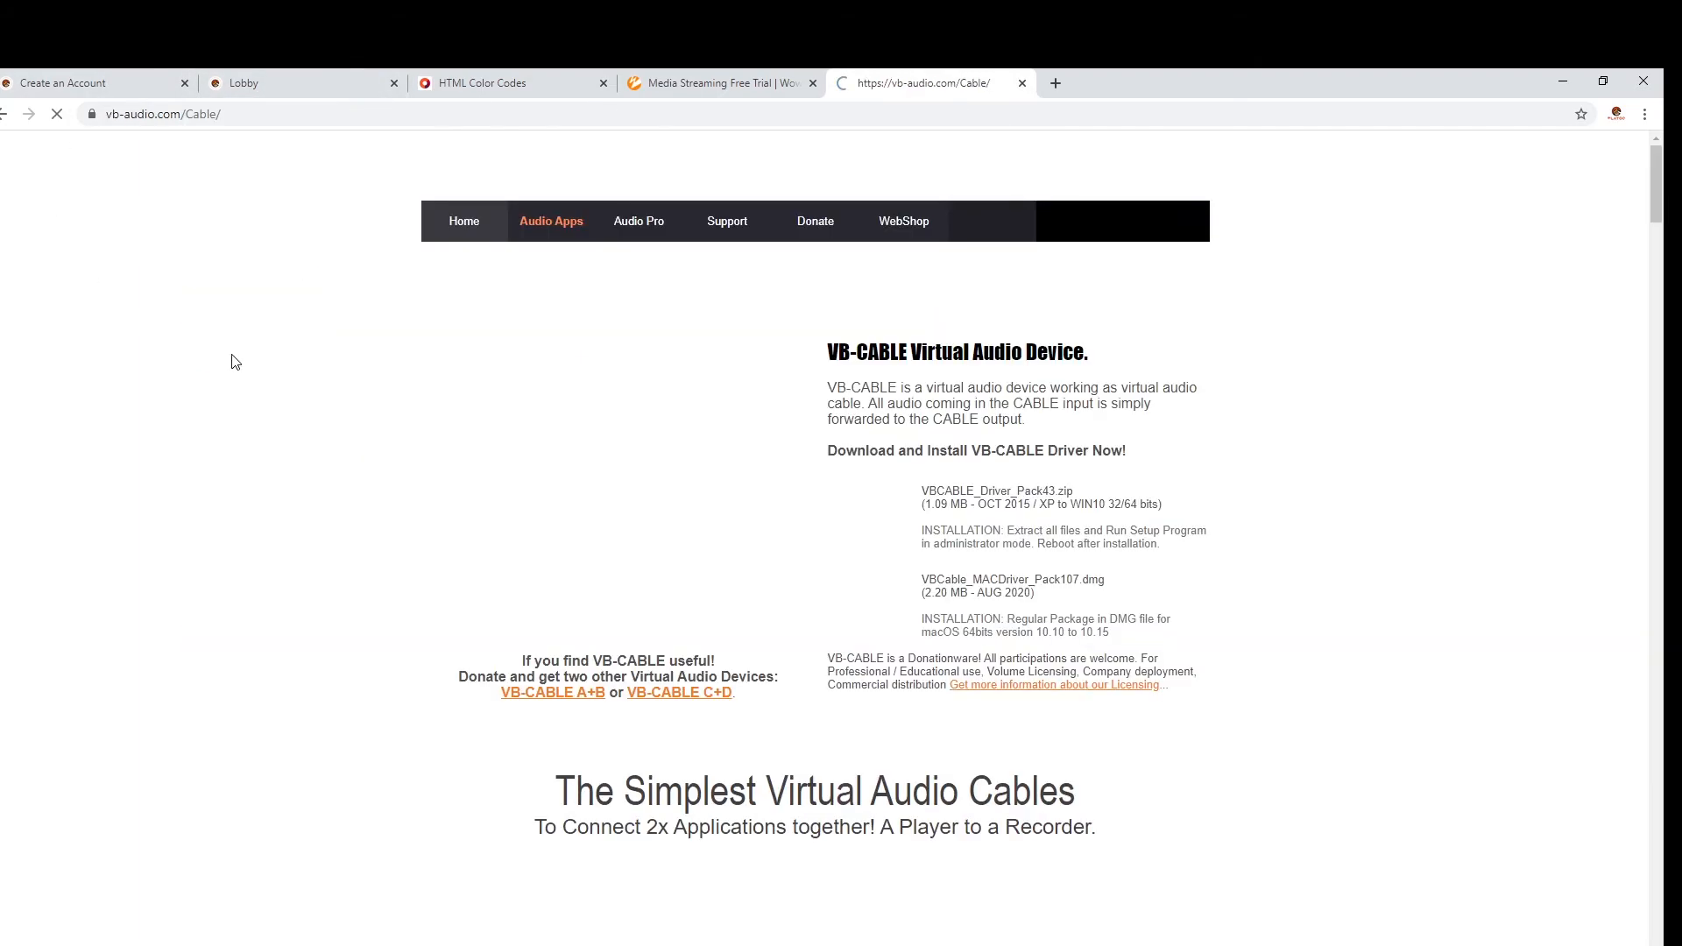
- Download the Windows VB-CABLE driver archive VBCABLE_Driver_Pack43 and show it in the Downloads folder
scroll(954, 331, down, 2)
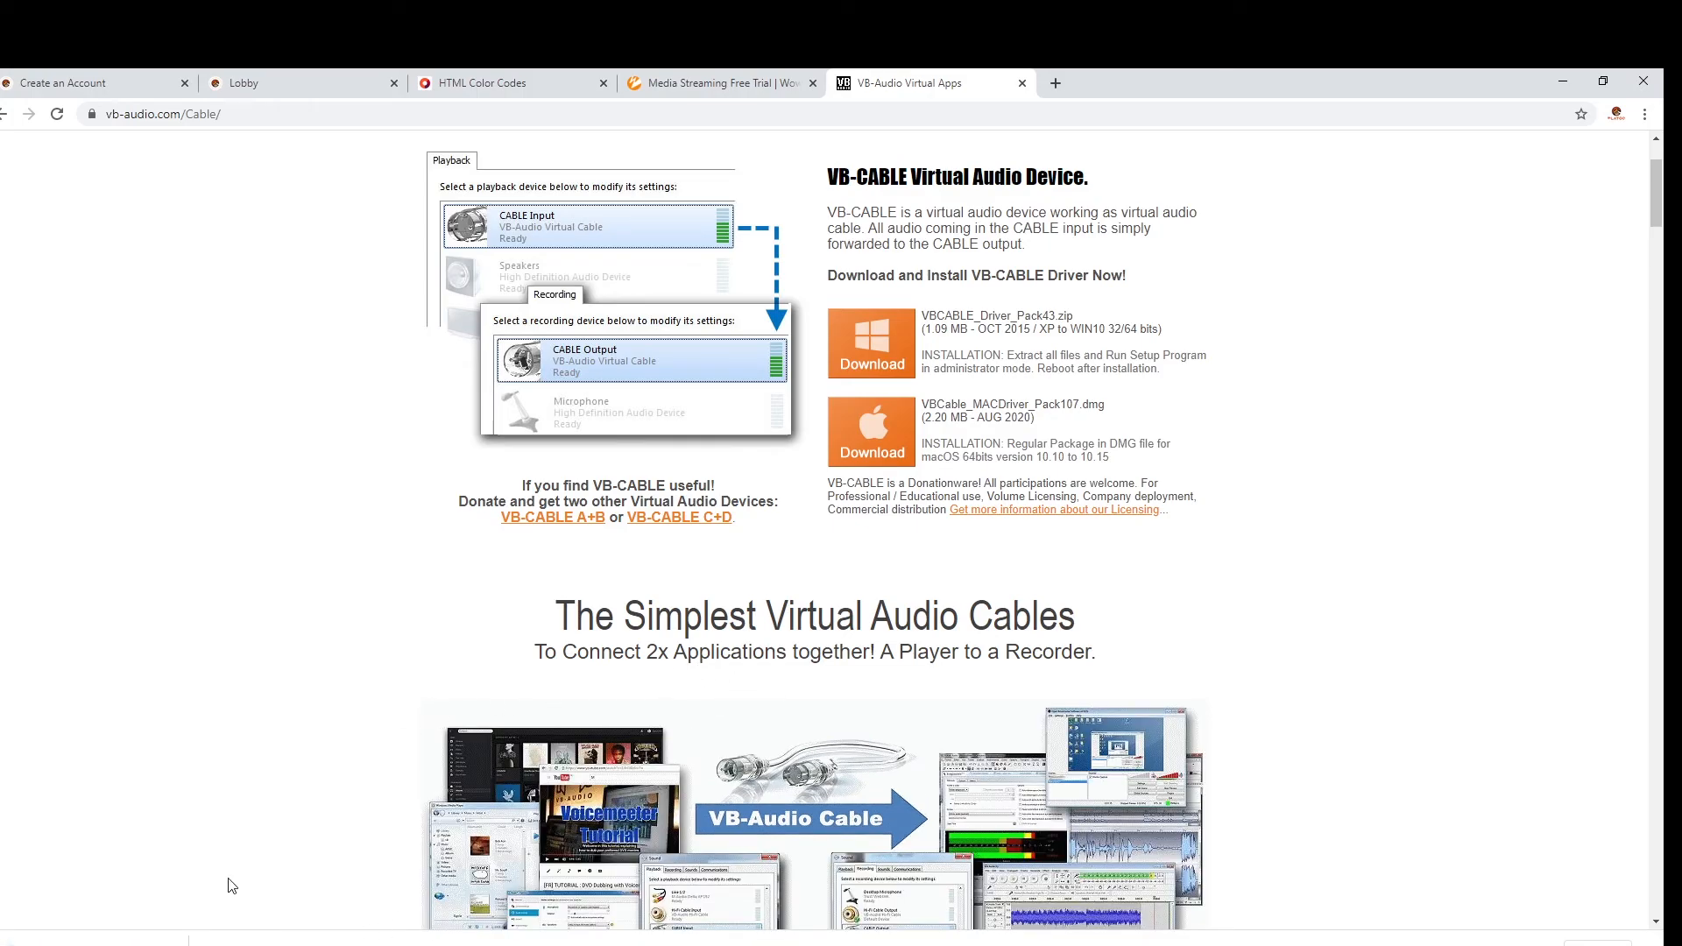
right_click(147, 934)
click(210, 893)
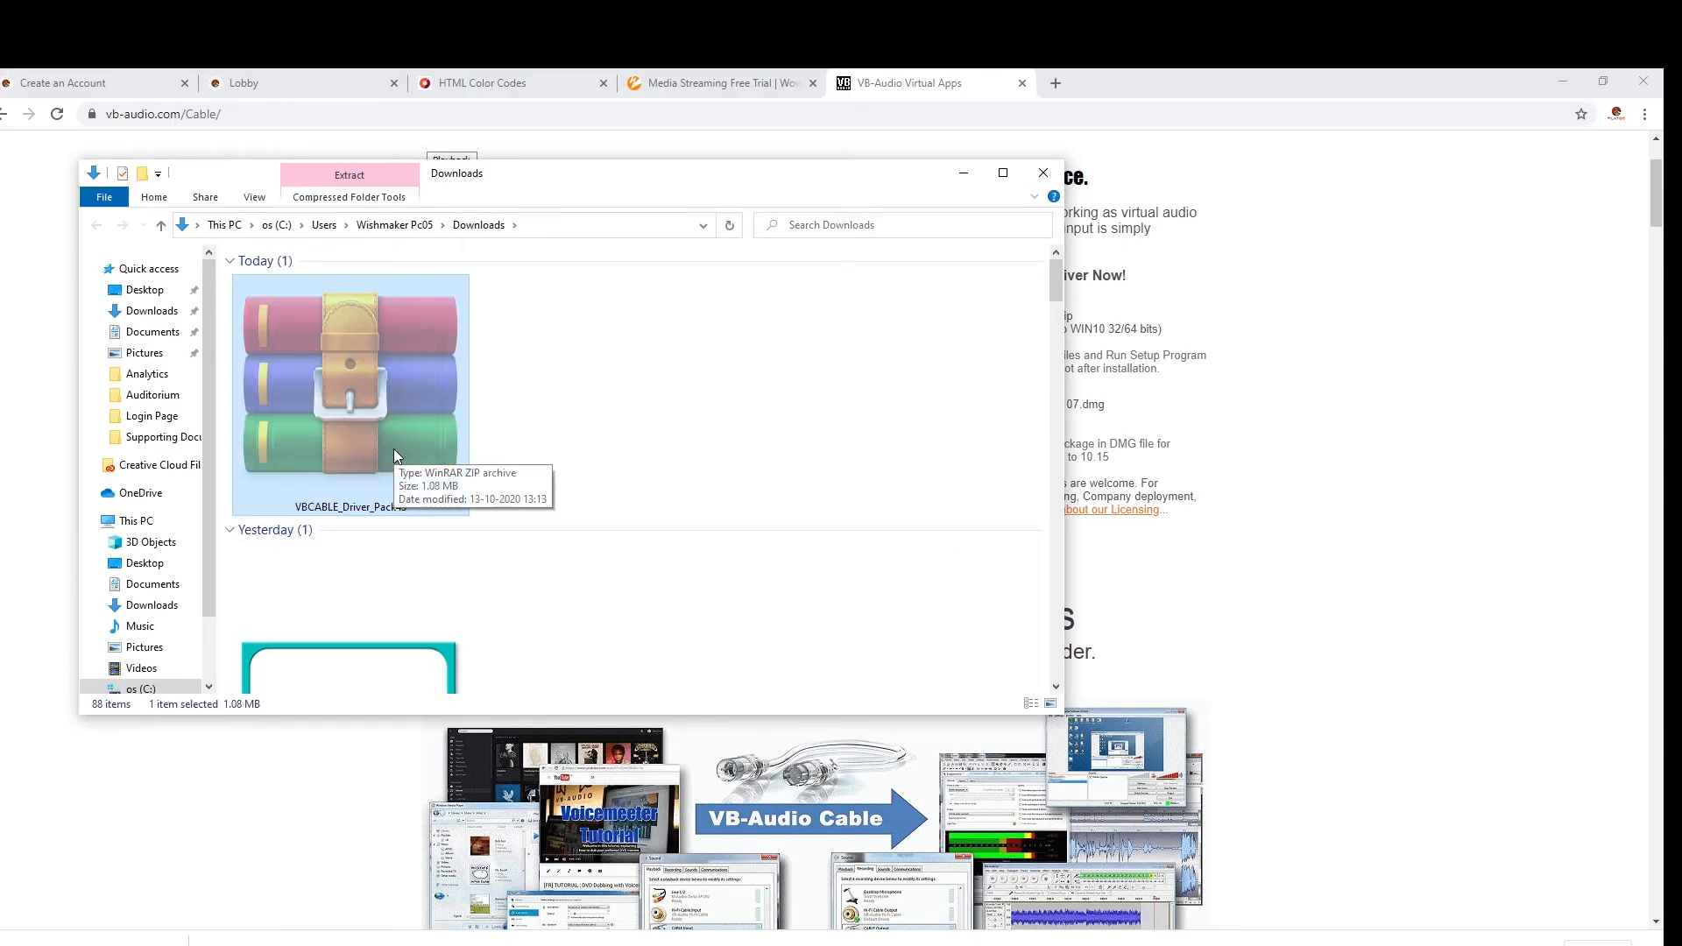
- Put the VBCABLE_Driver_Pack43 archive in the Desktop folder and extract its contents there
click(160, 336)
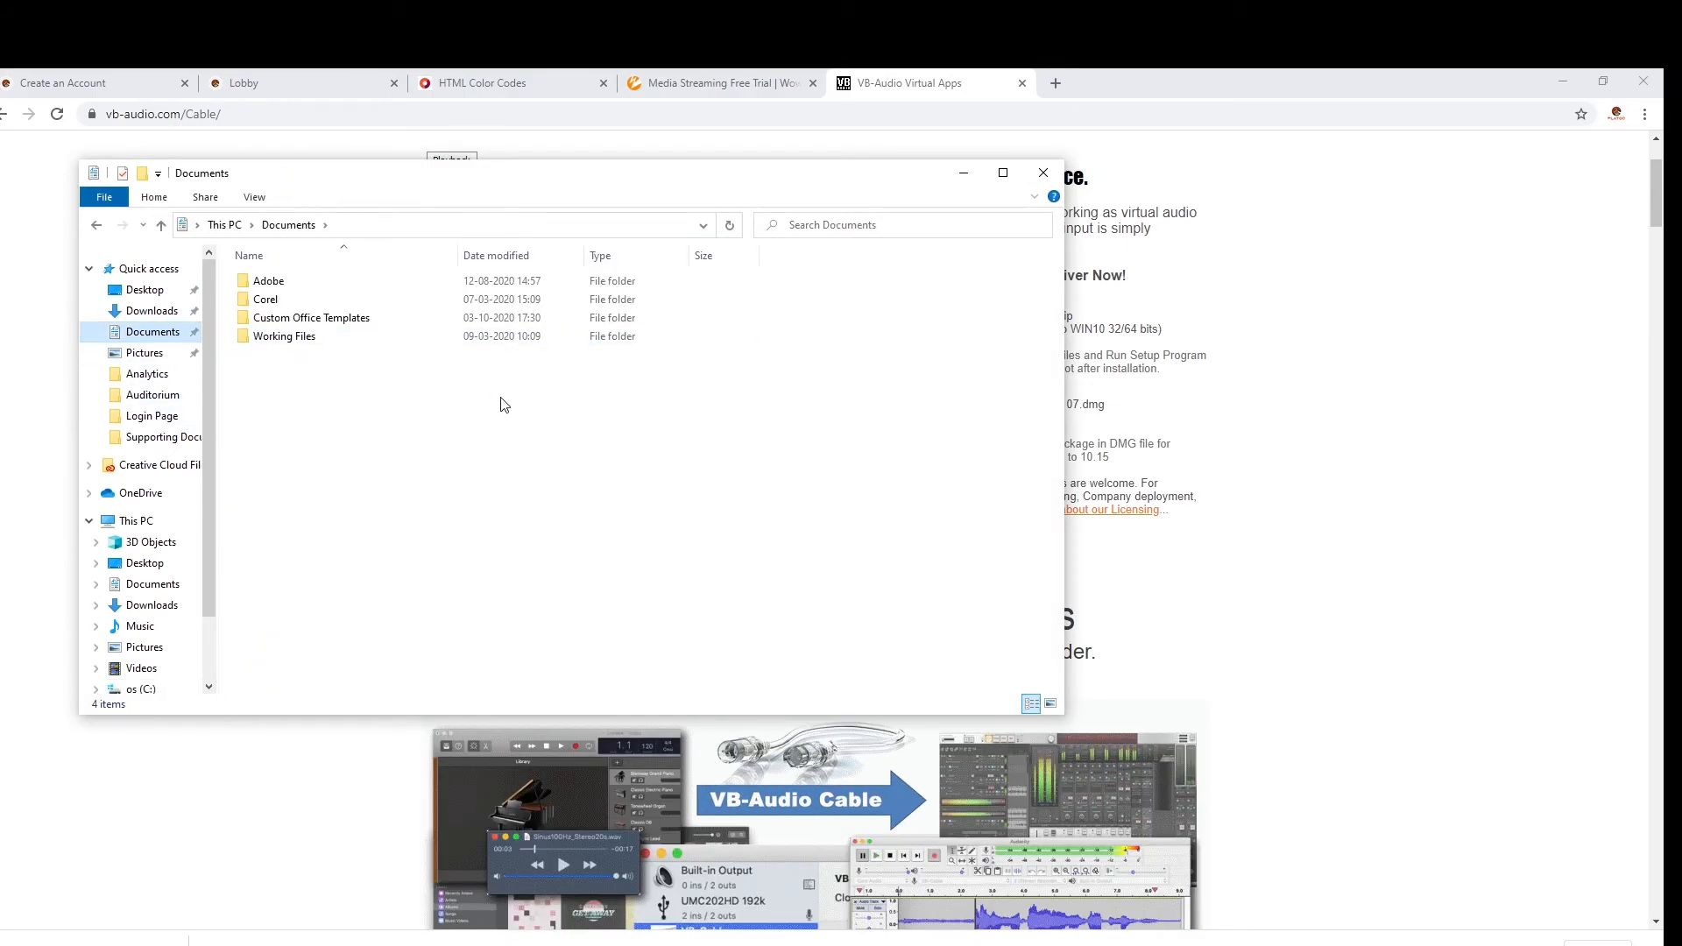
click(147, 290)
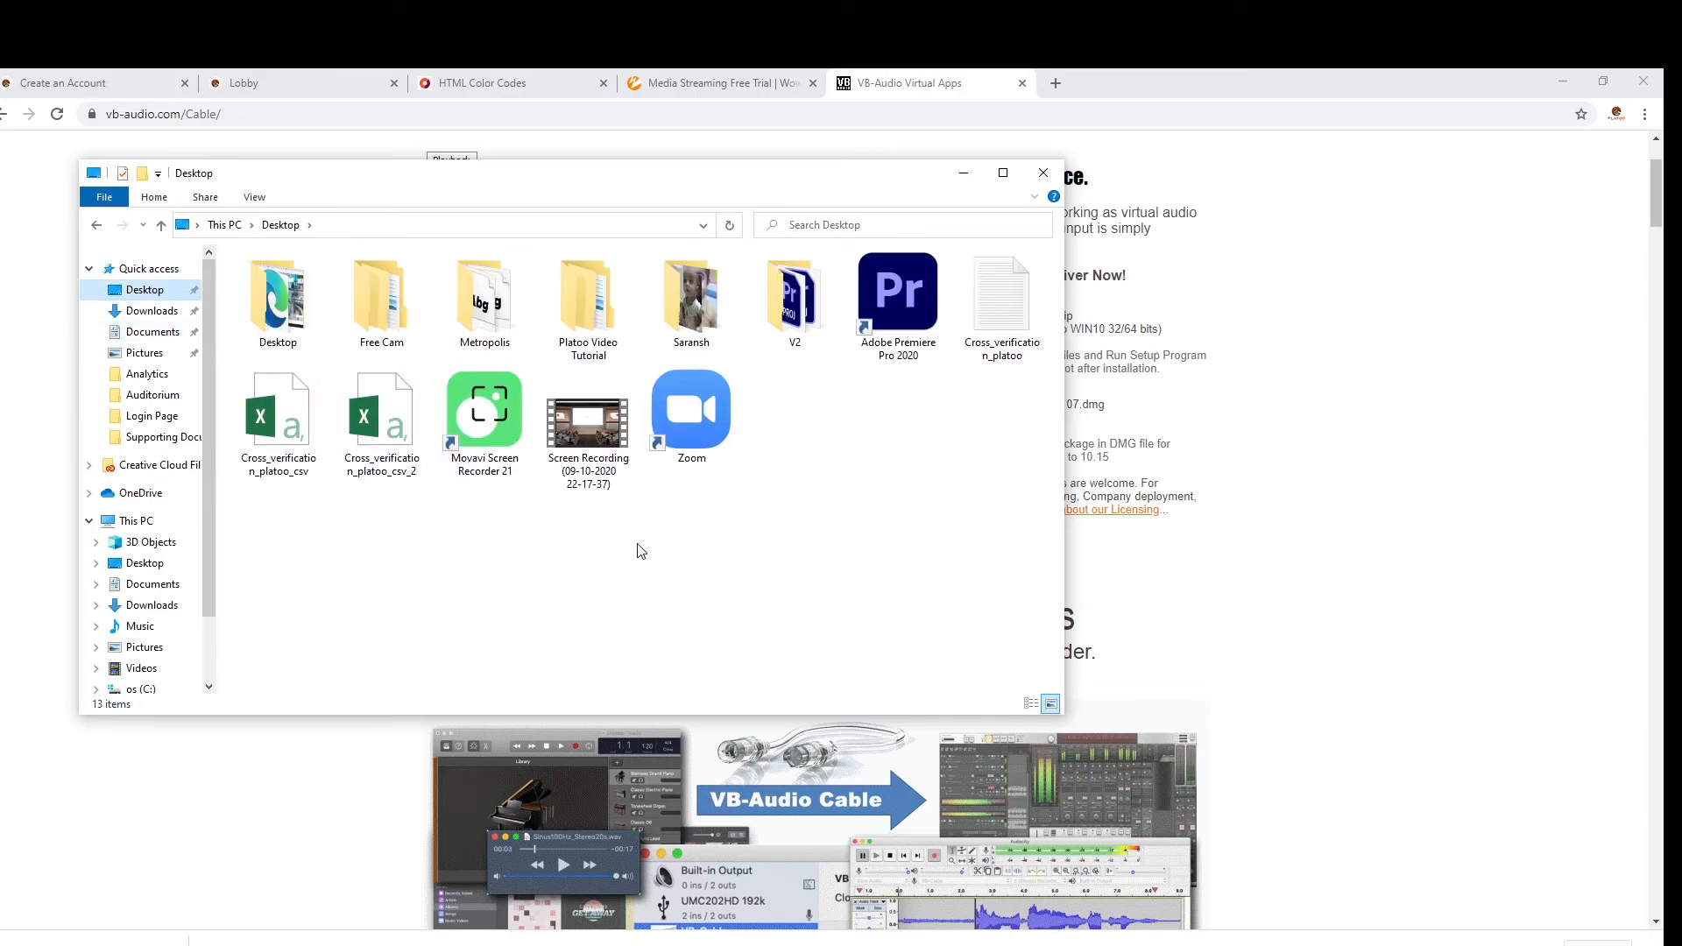
right_click(797, 408)
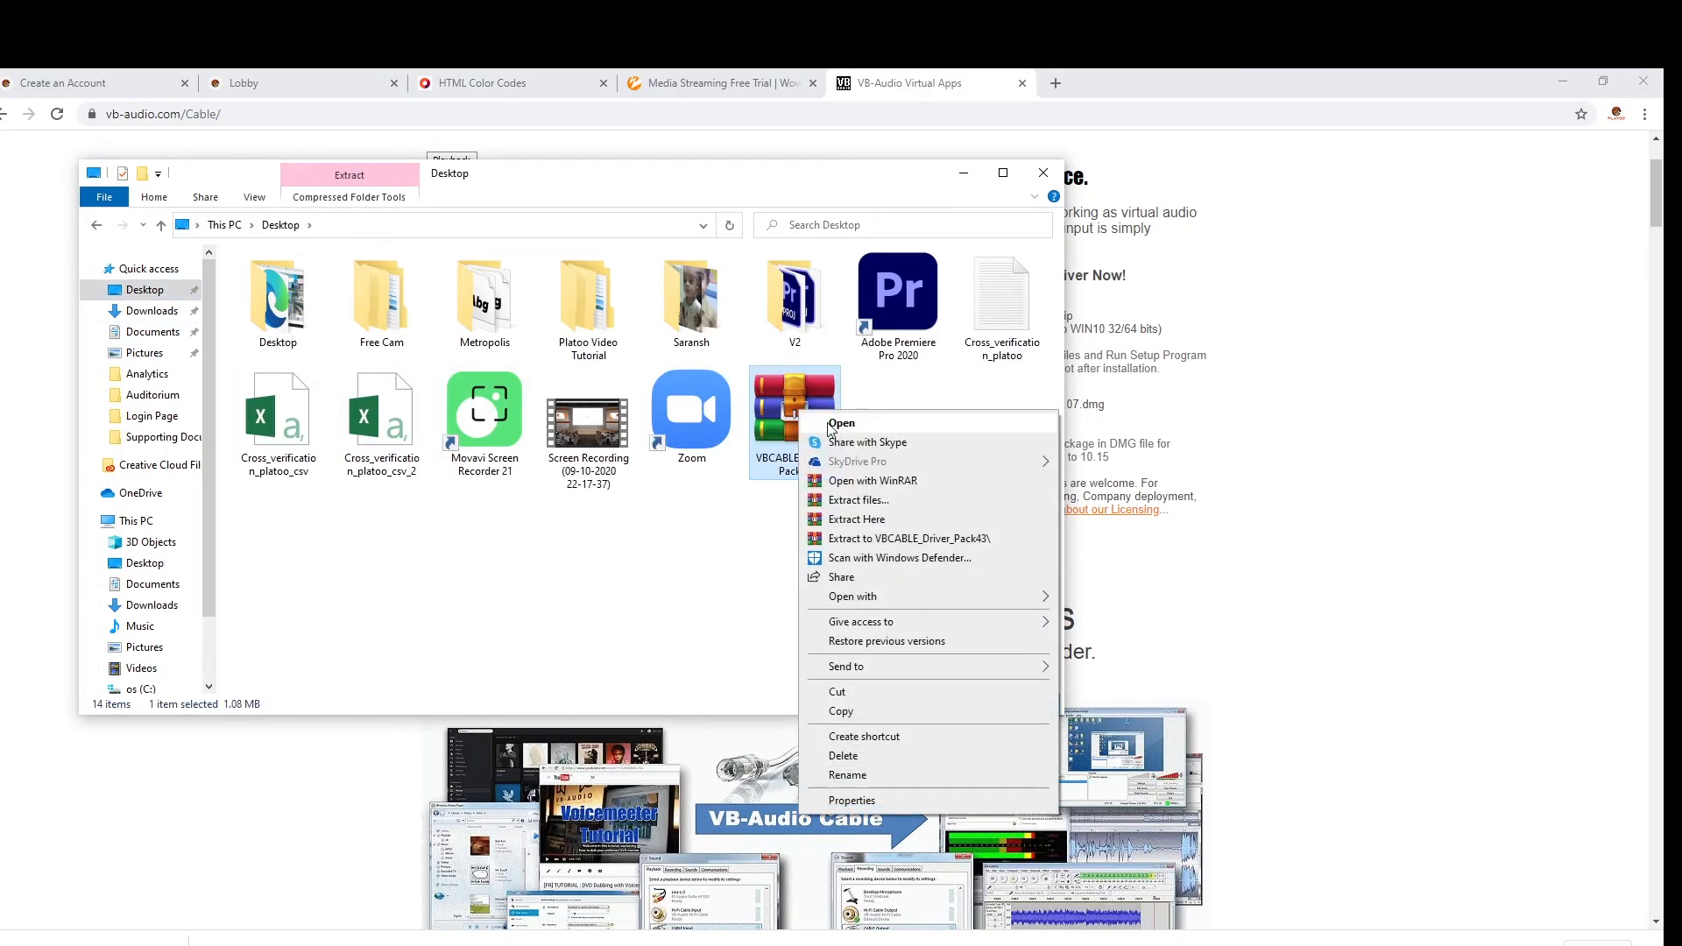
click(897, 521)
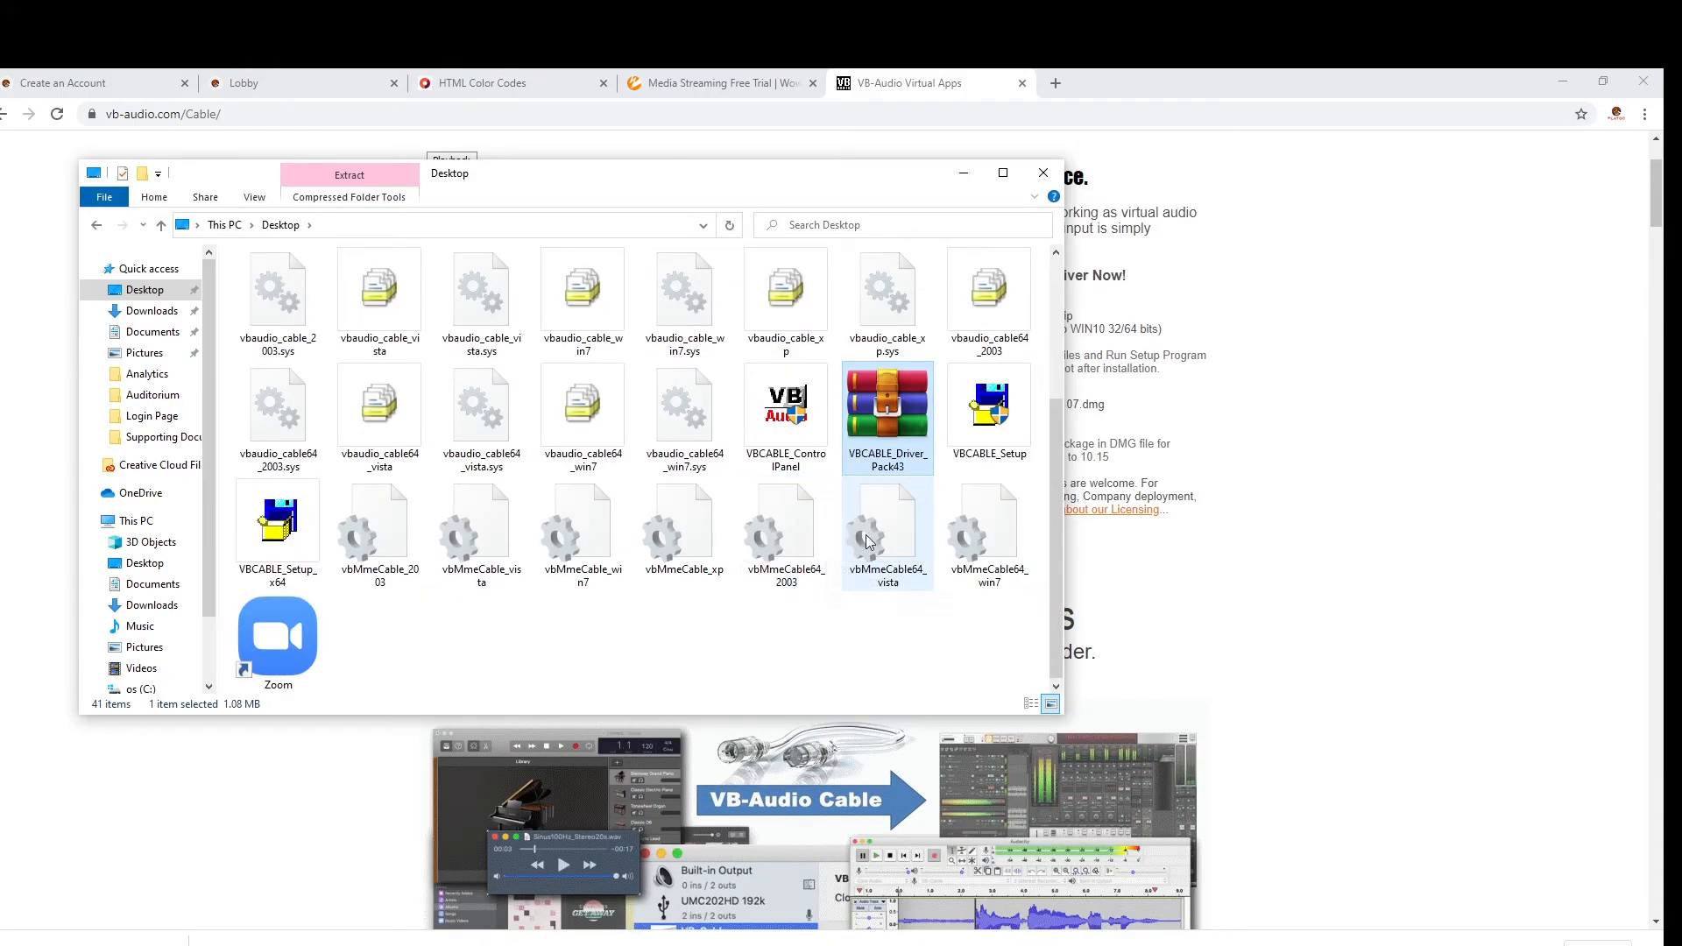
- Run VBCABLE_Setup_x64 as administrator, install the VB-Audio Virtual Cable driver, and close the thank-you page
scroll(873, 537, up, 2)
scroll(893, 607, down, 2)
right_click(969, 425)
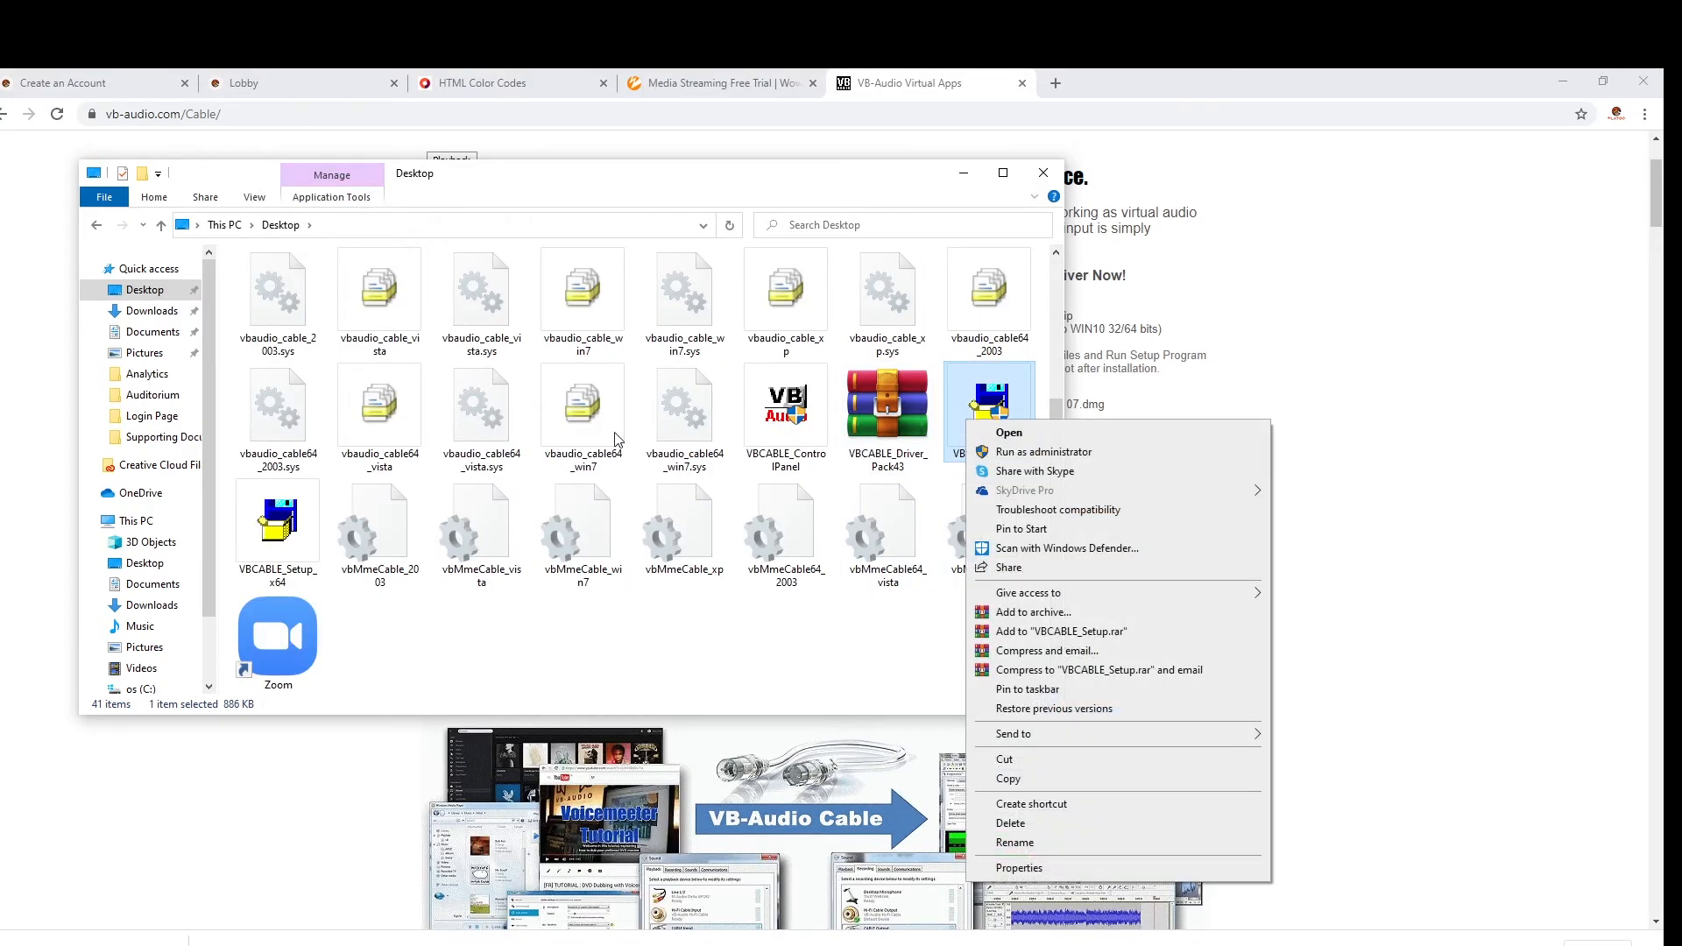
right_click(285, 547)
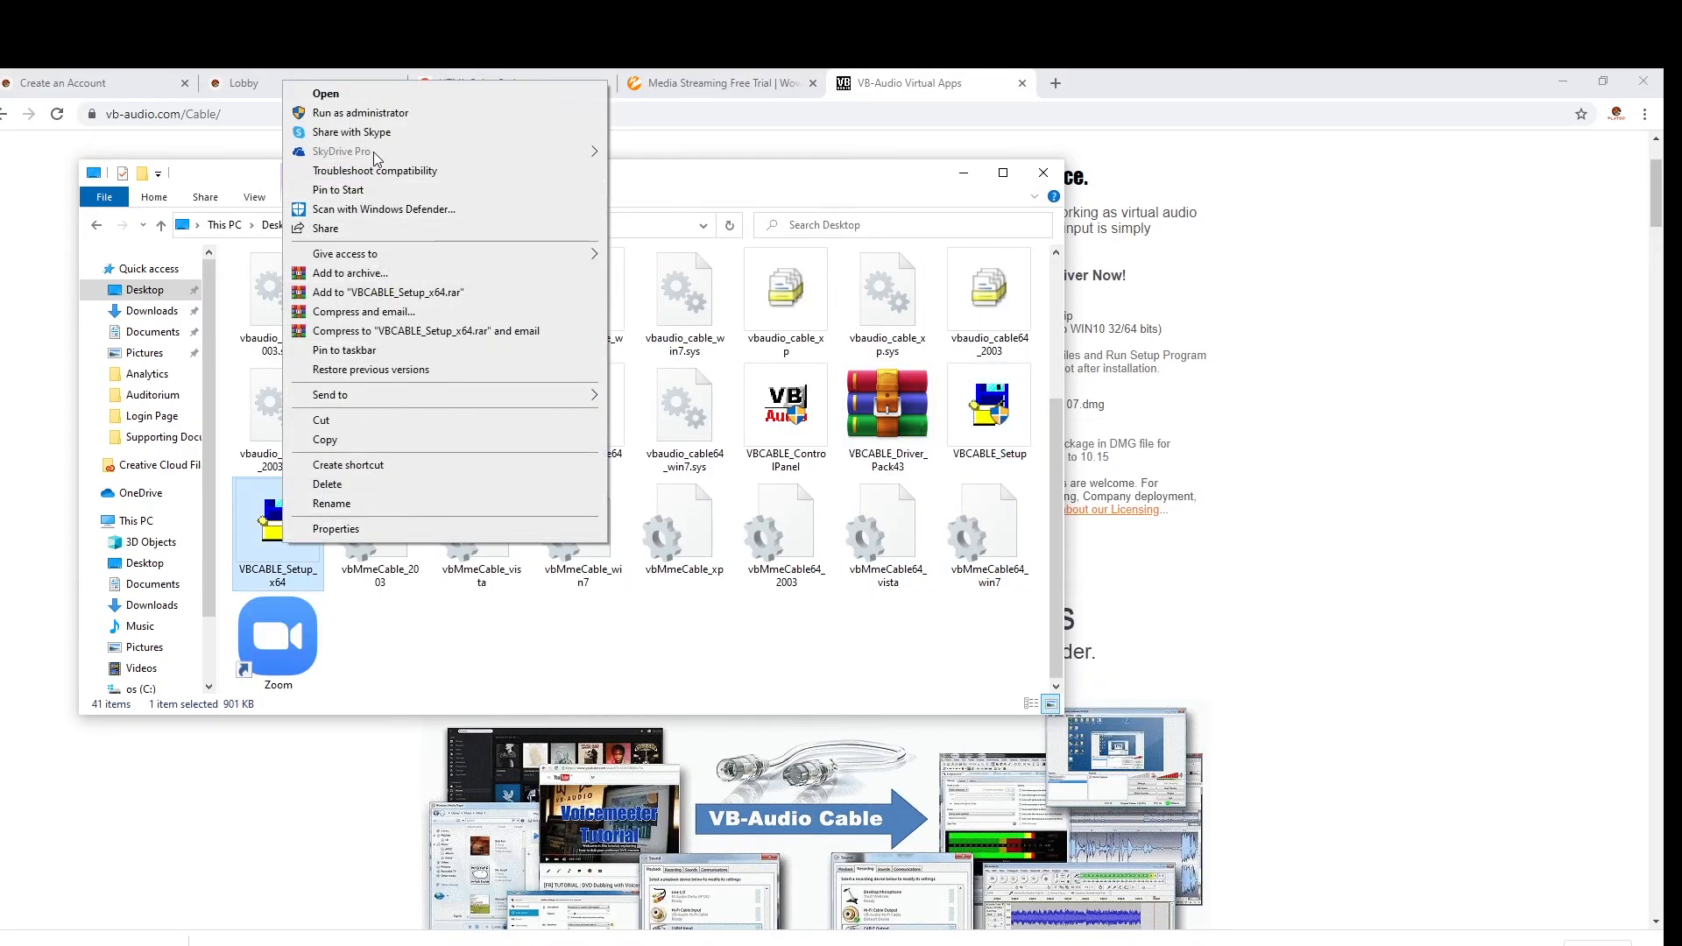
click(374, 123)
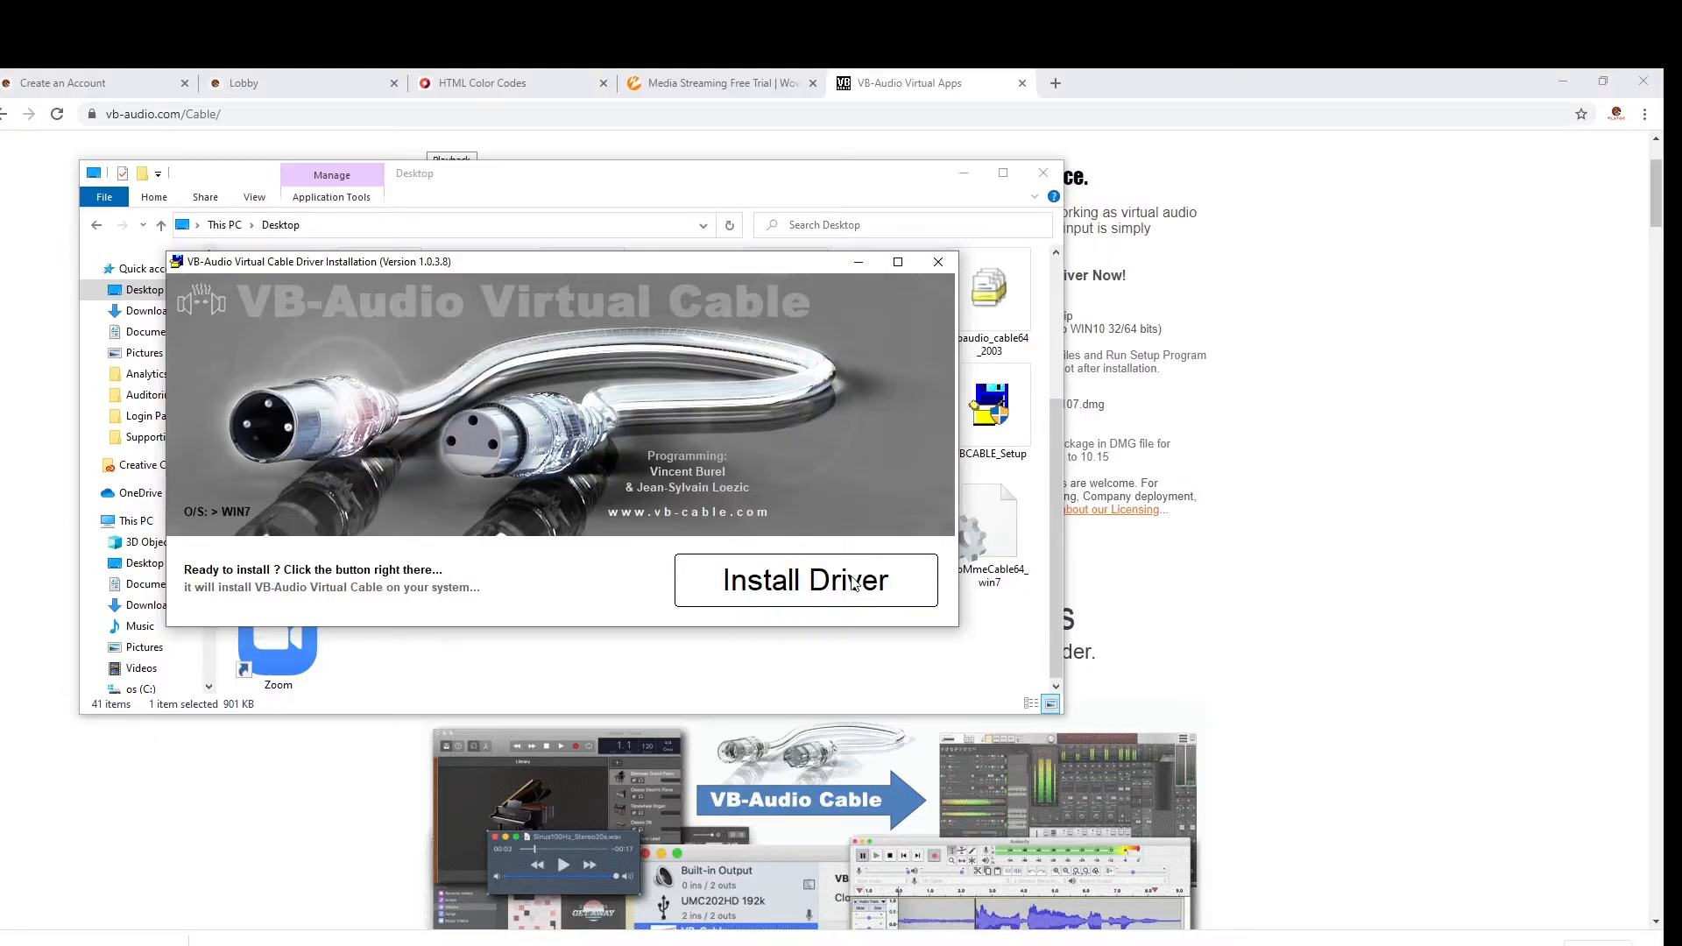
click(806, 574)
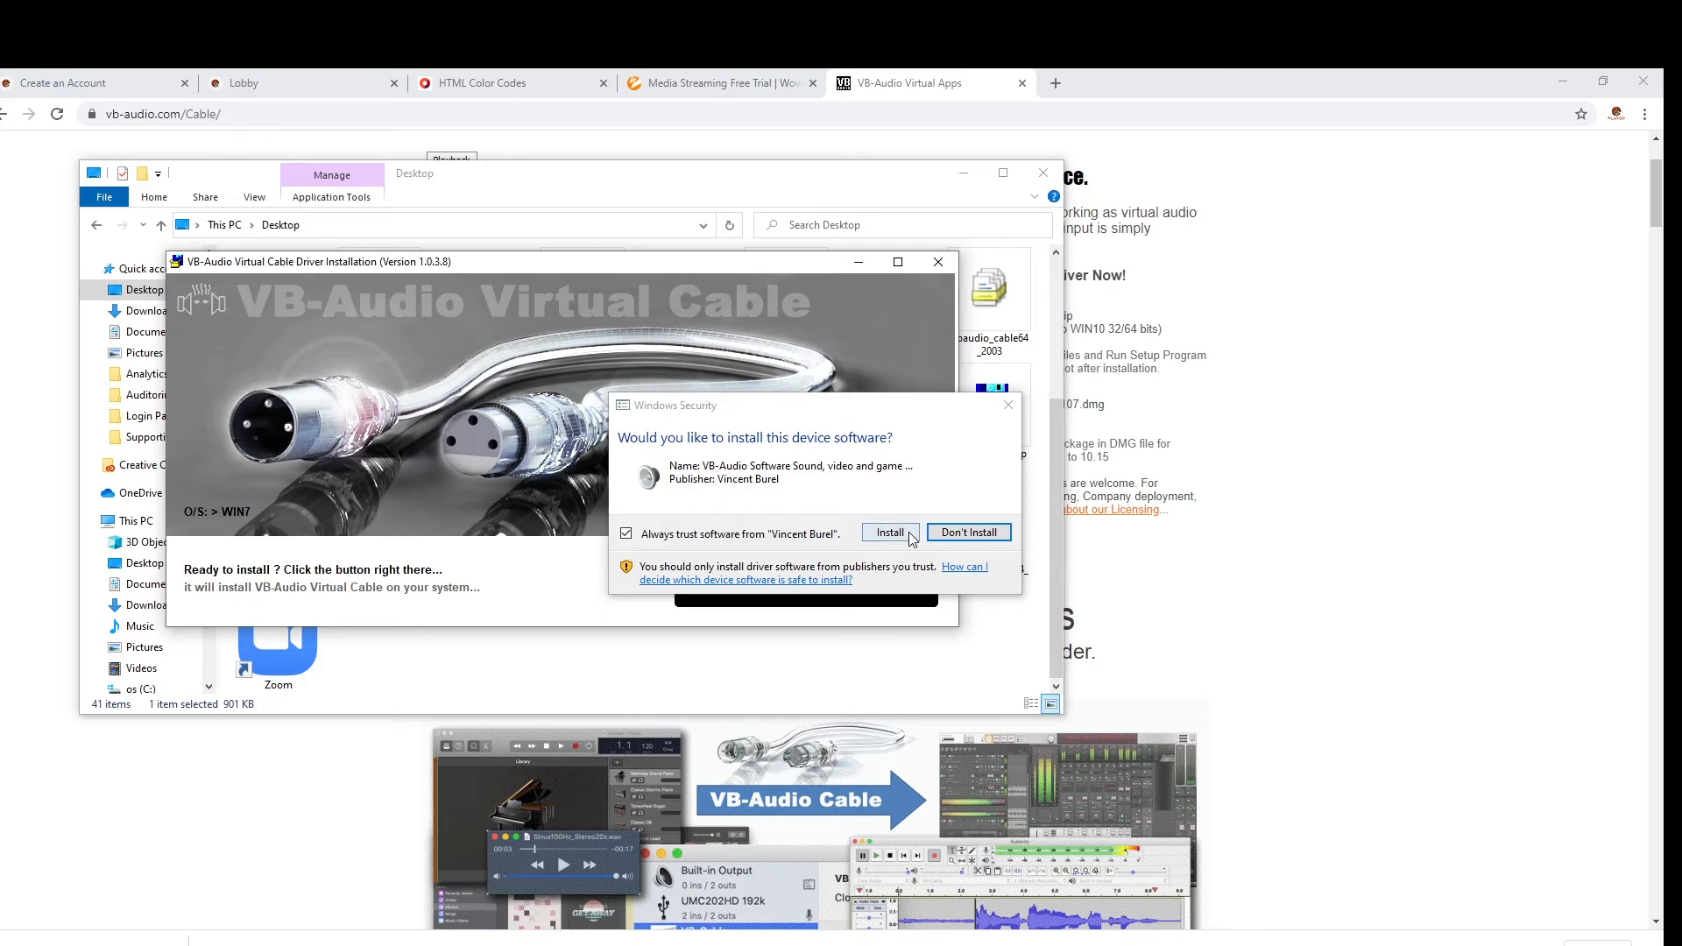
click(890, 533)
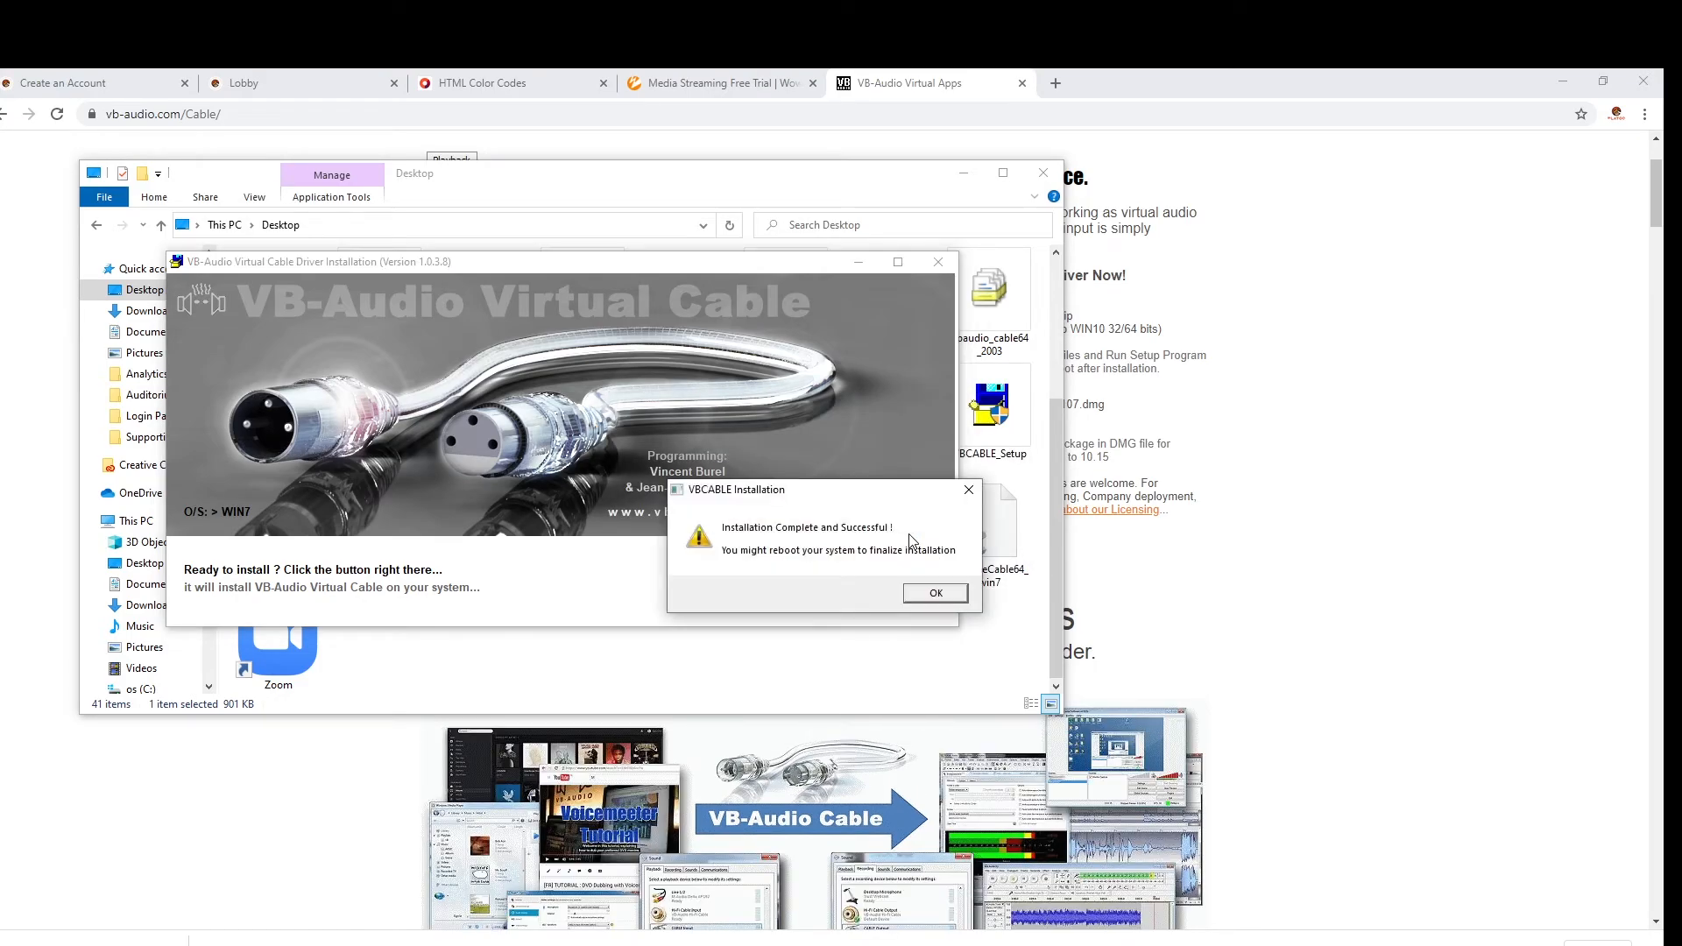
click(935, 594)
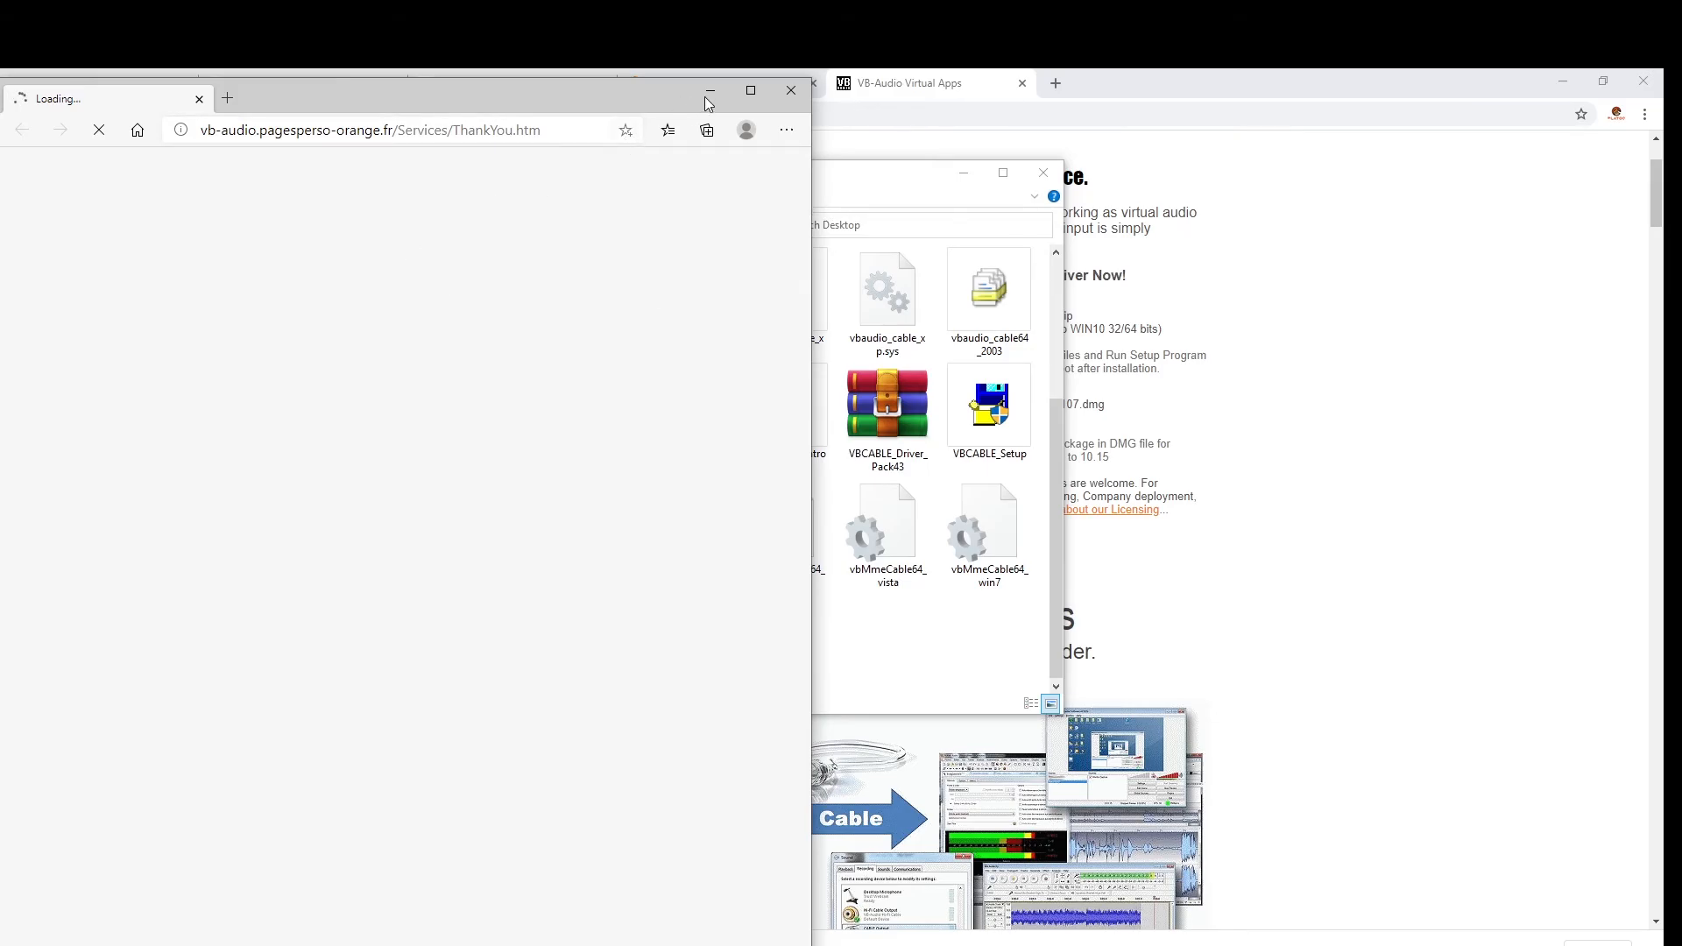
click(786, 102)
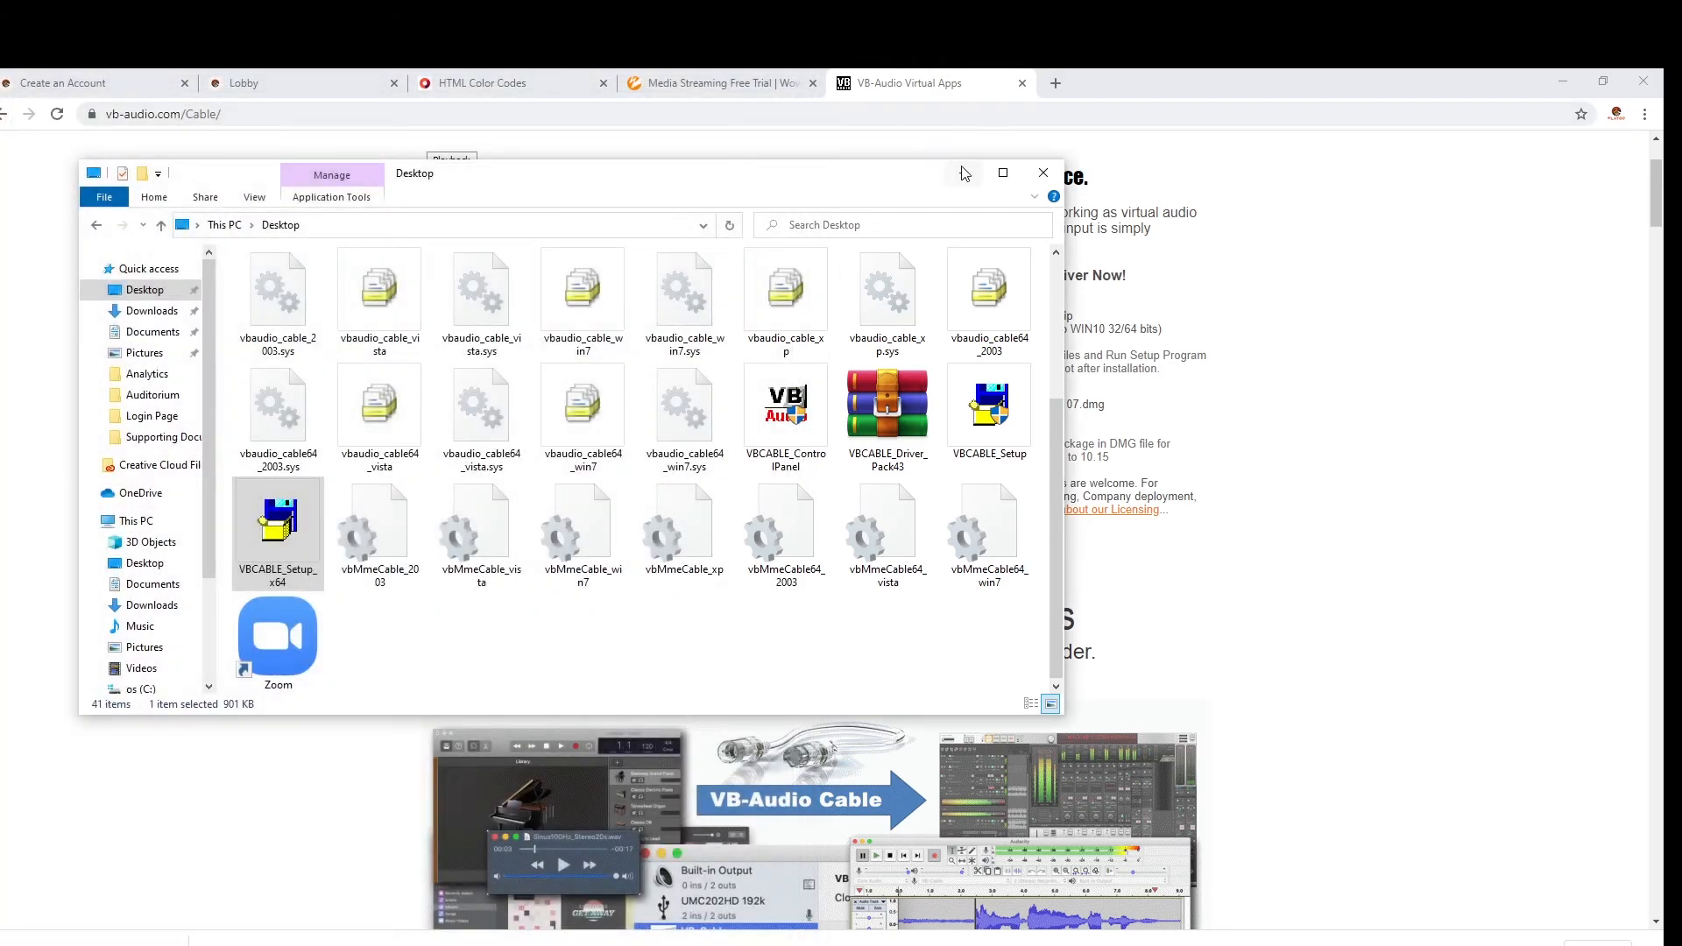
- Search Windows for "zoom" and launch the Zoom app
click(116, 945)
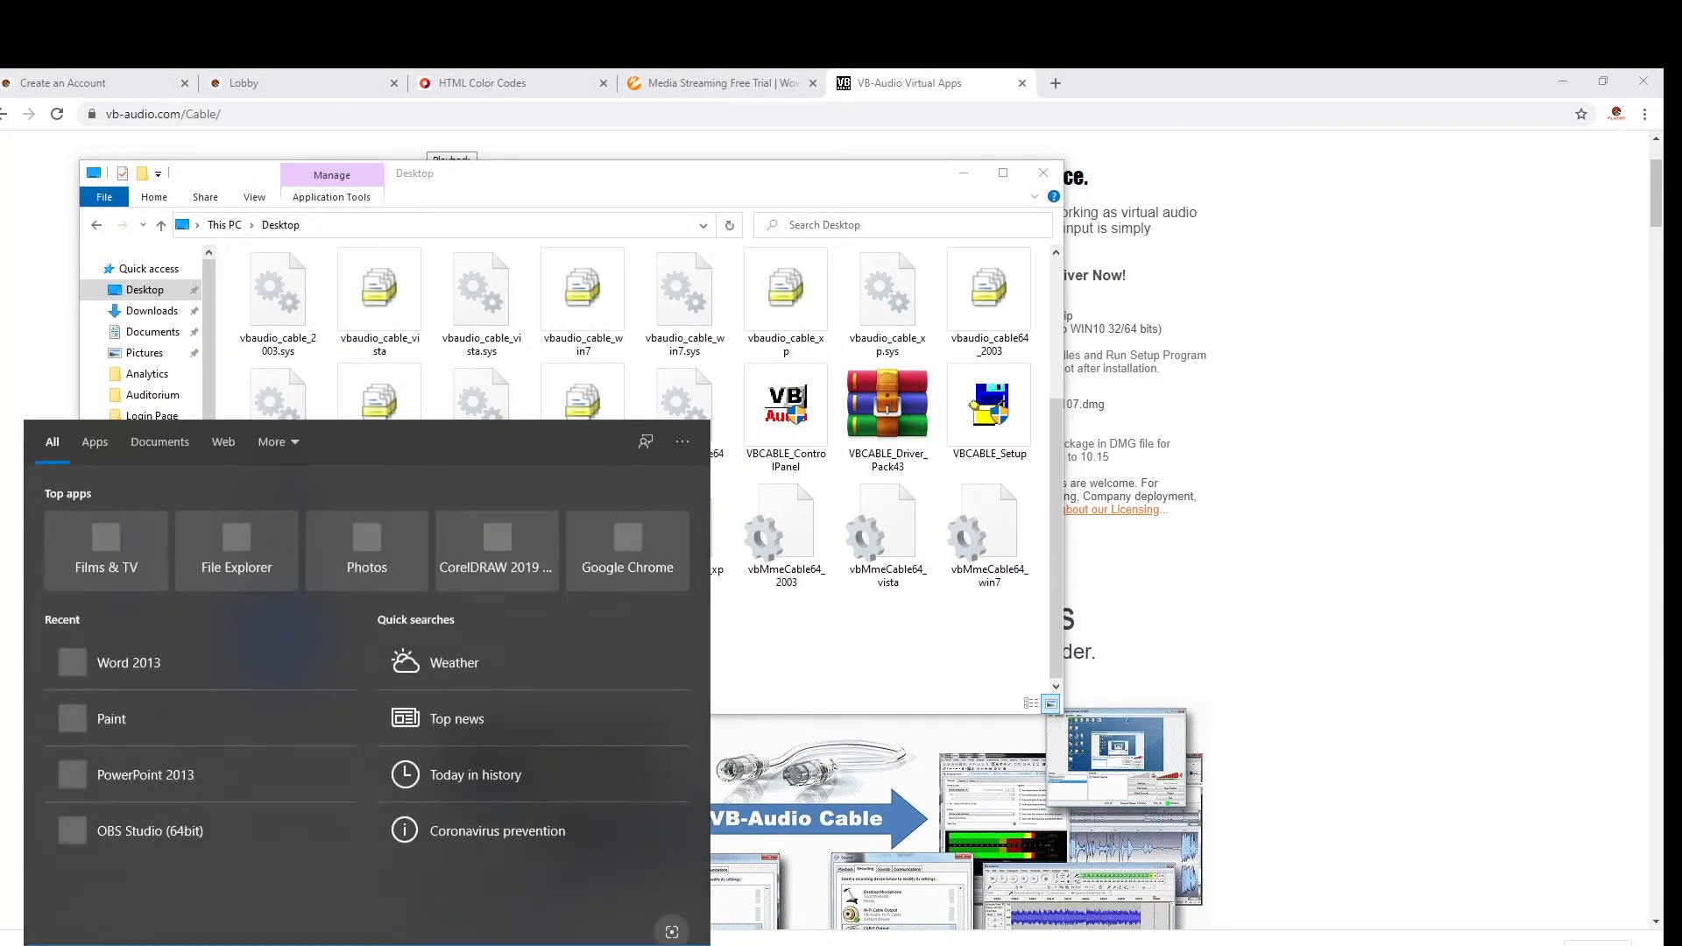
text(zoom)
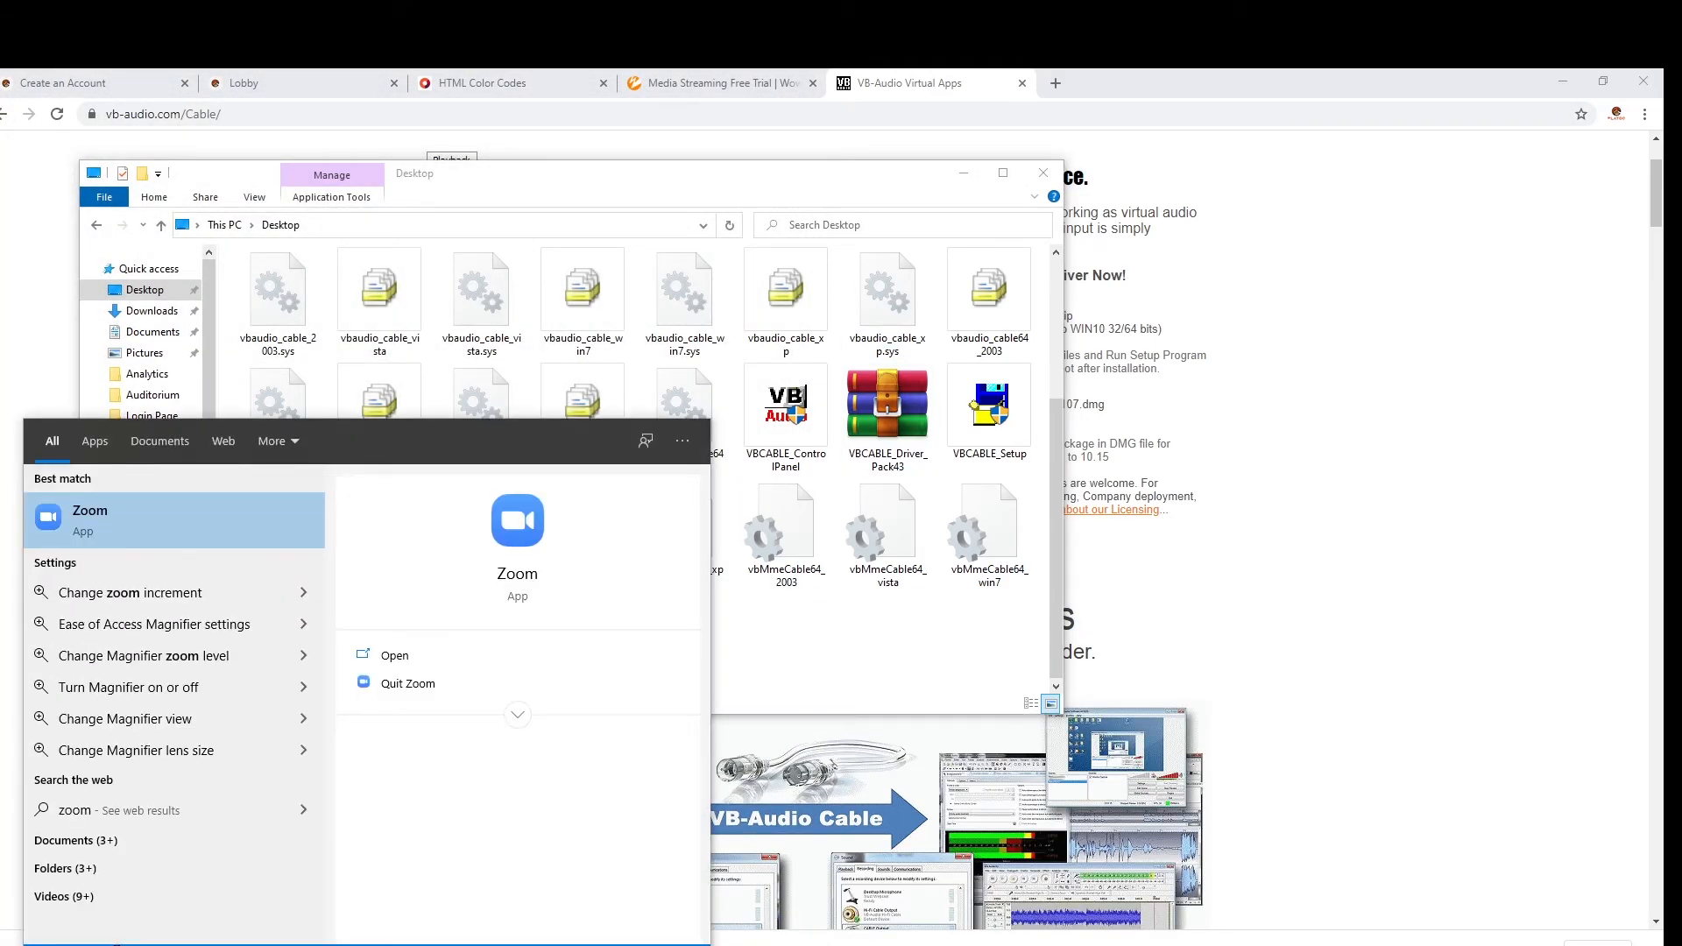
click(174, 523)
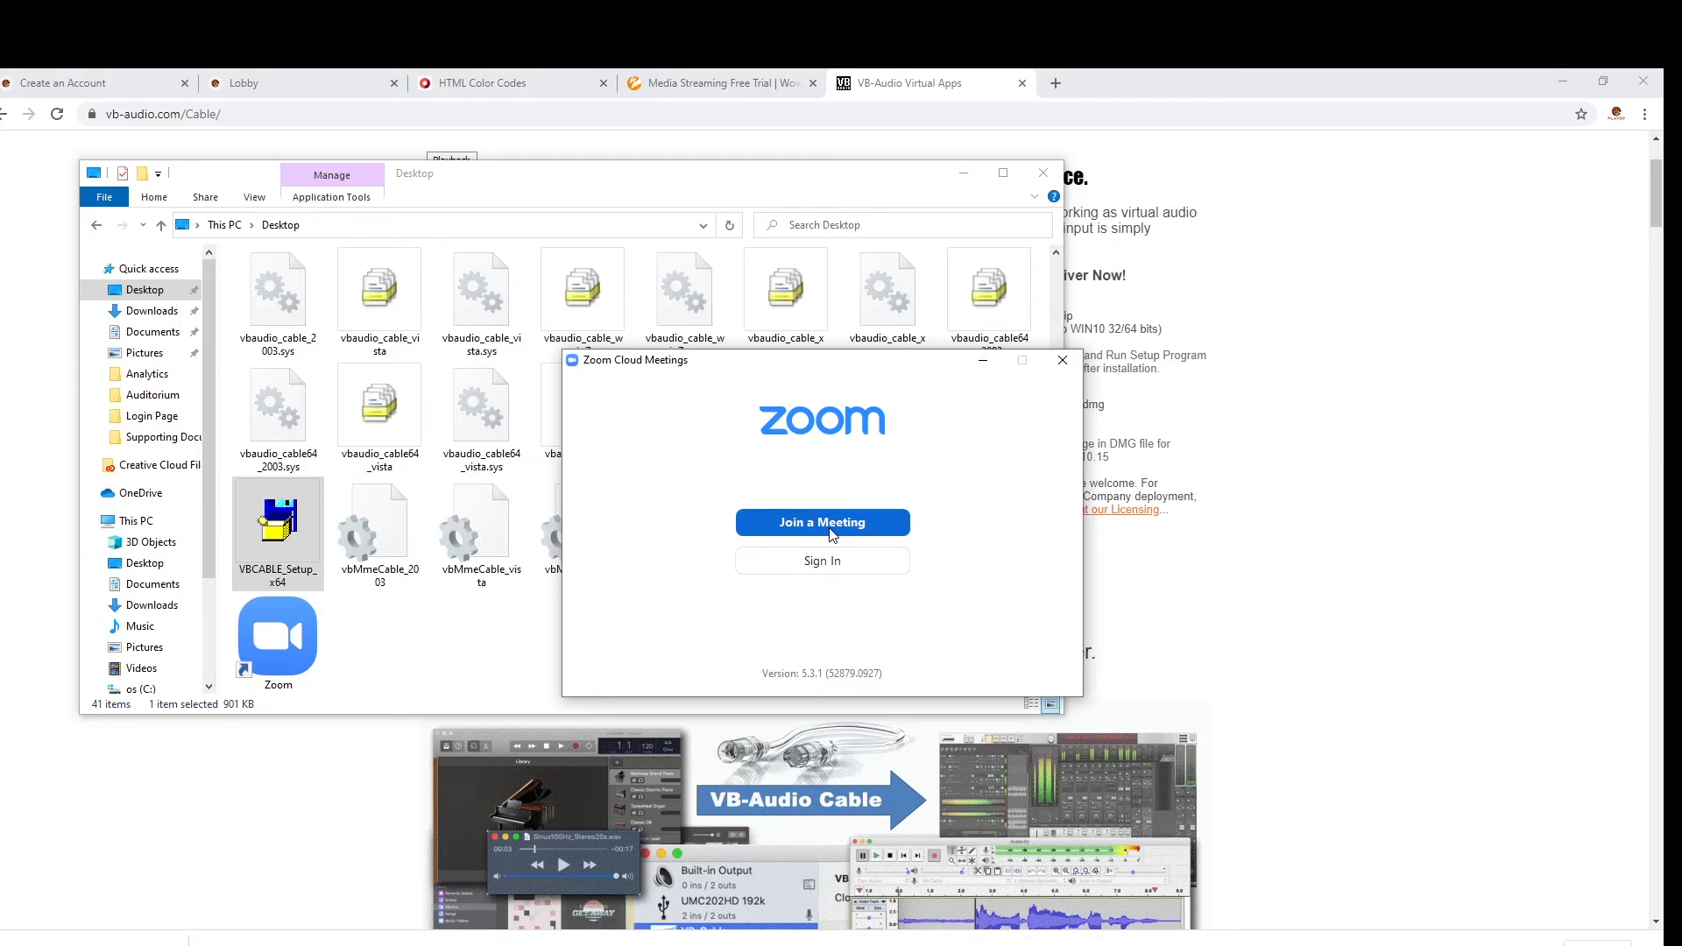
click(831, 524)
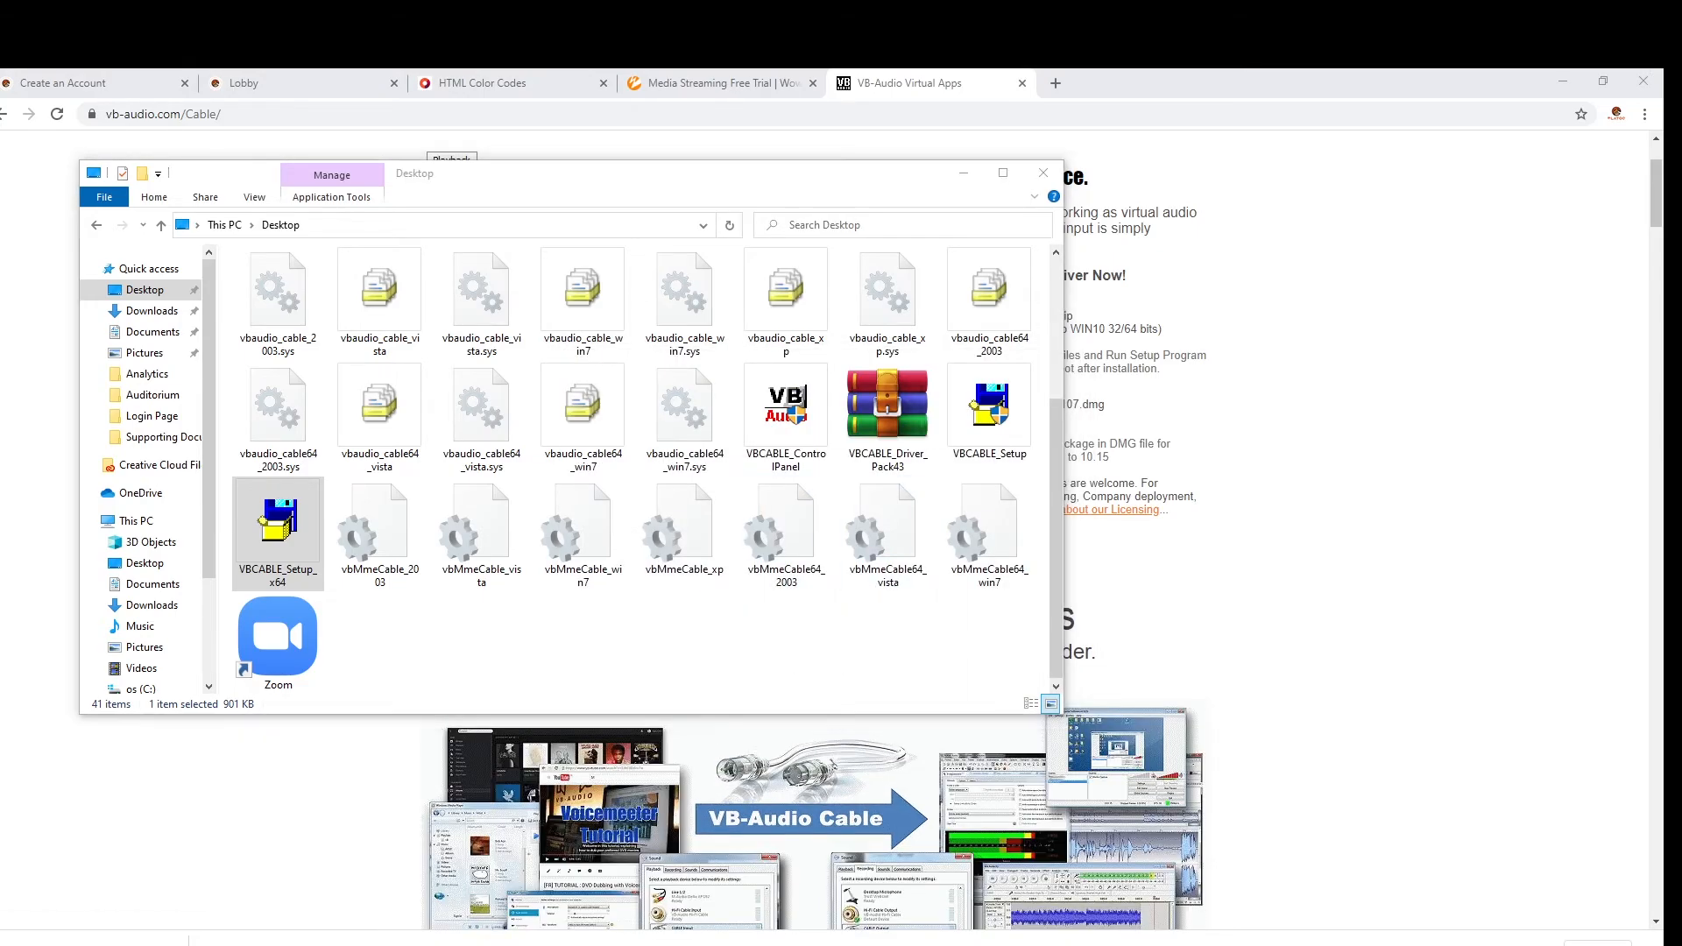
click(559, 945)
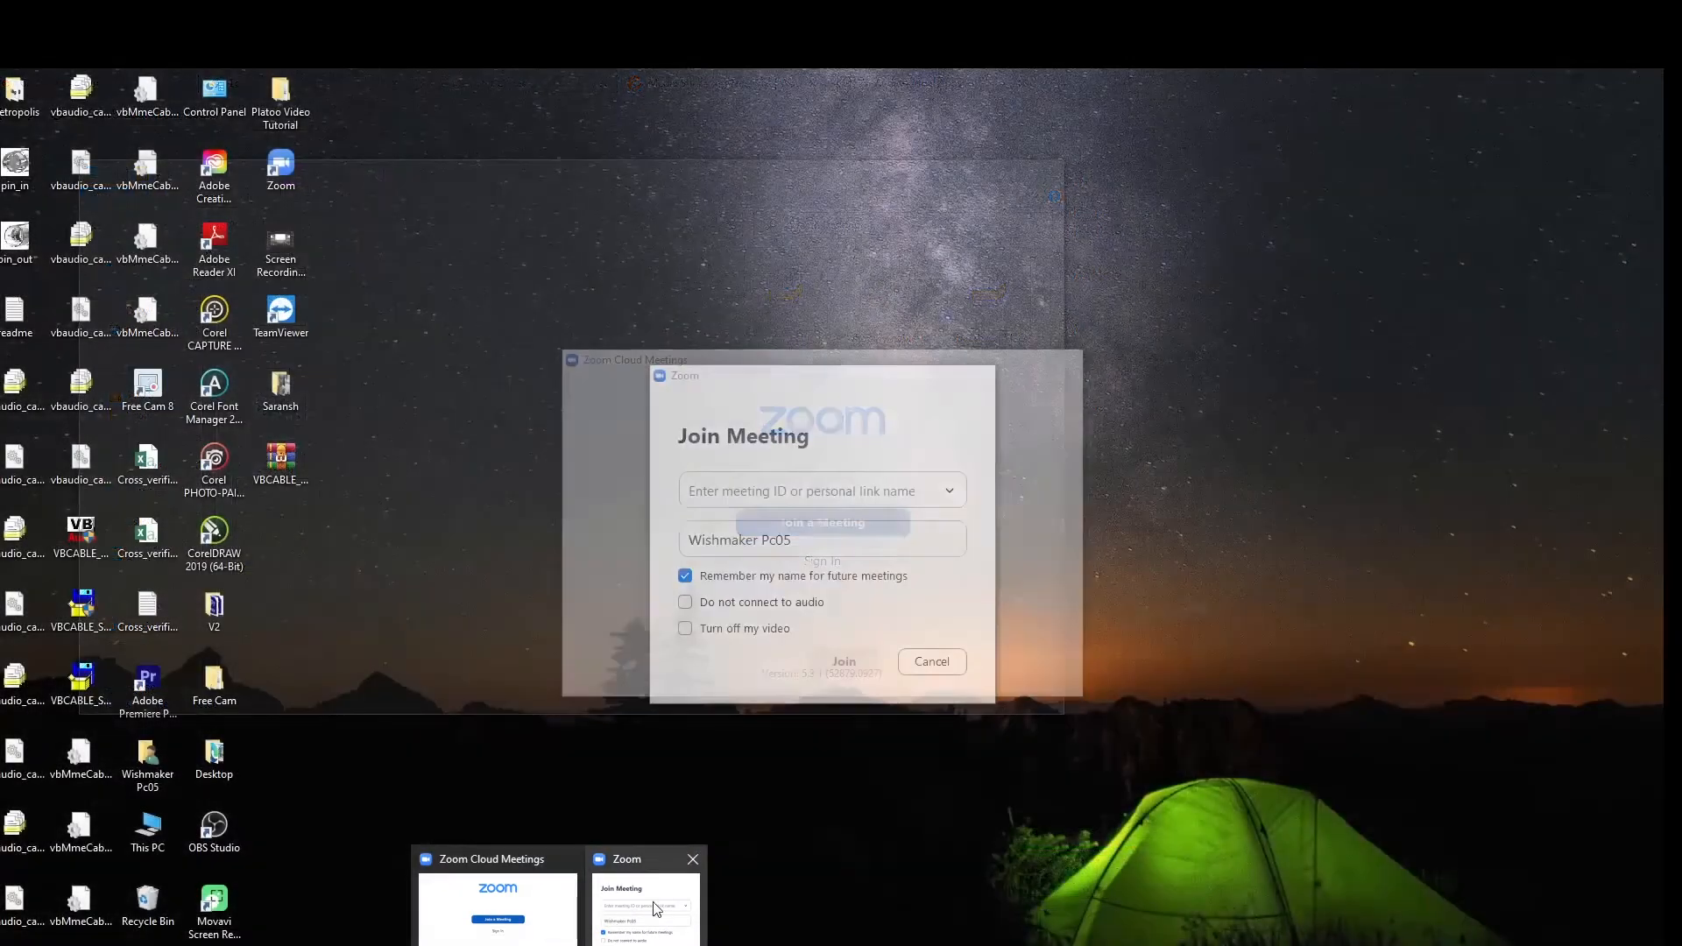
mouse_move(512, 939)
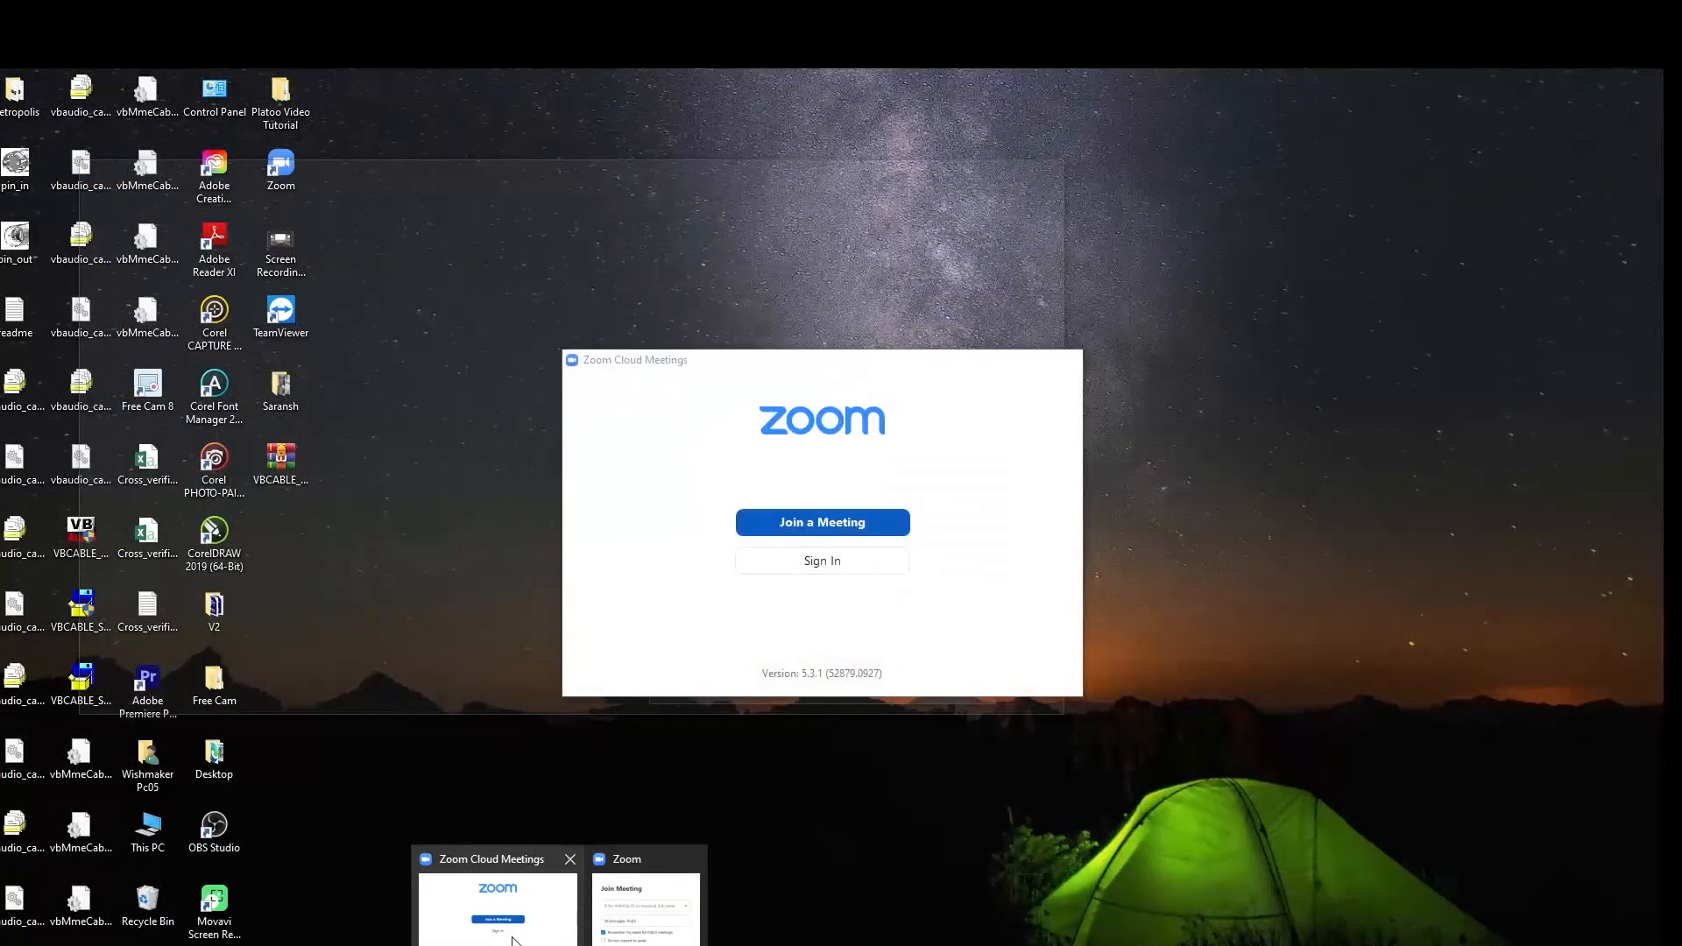
click(494, 927)
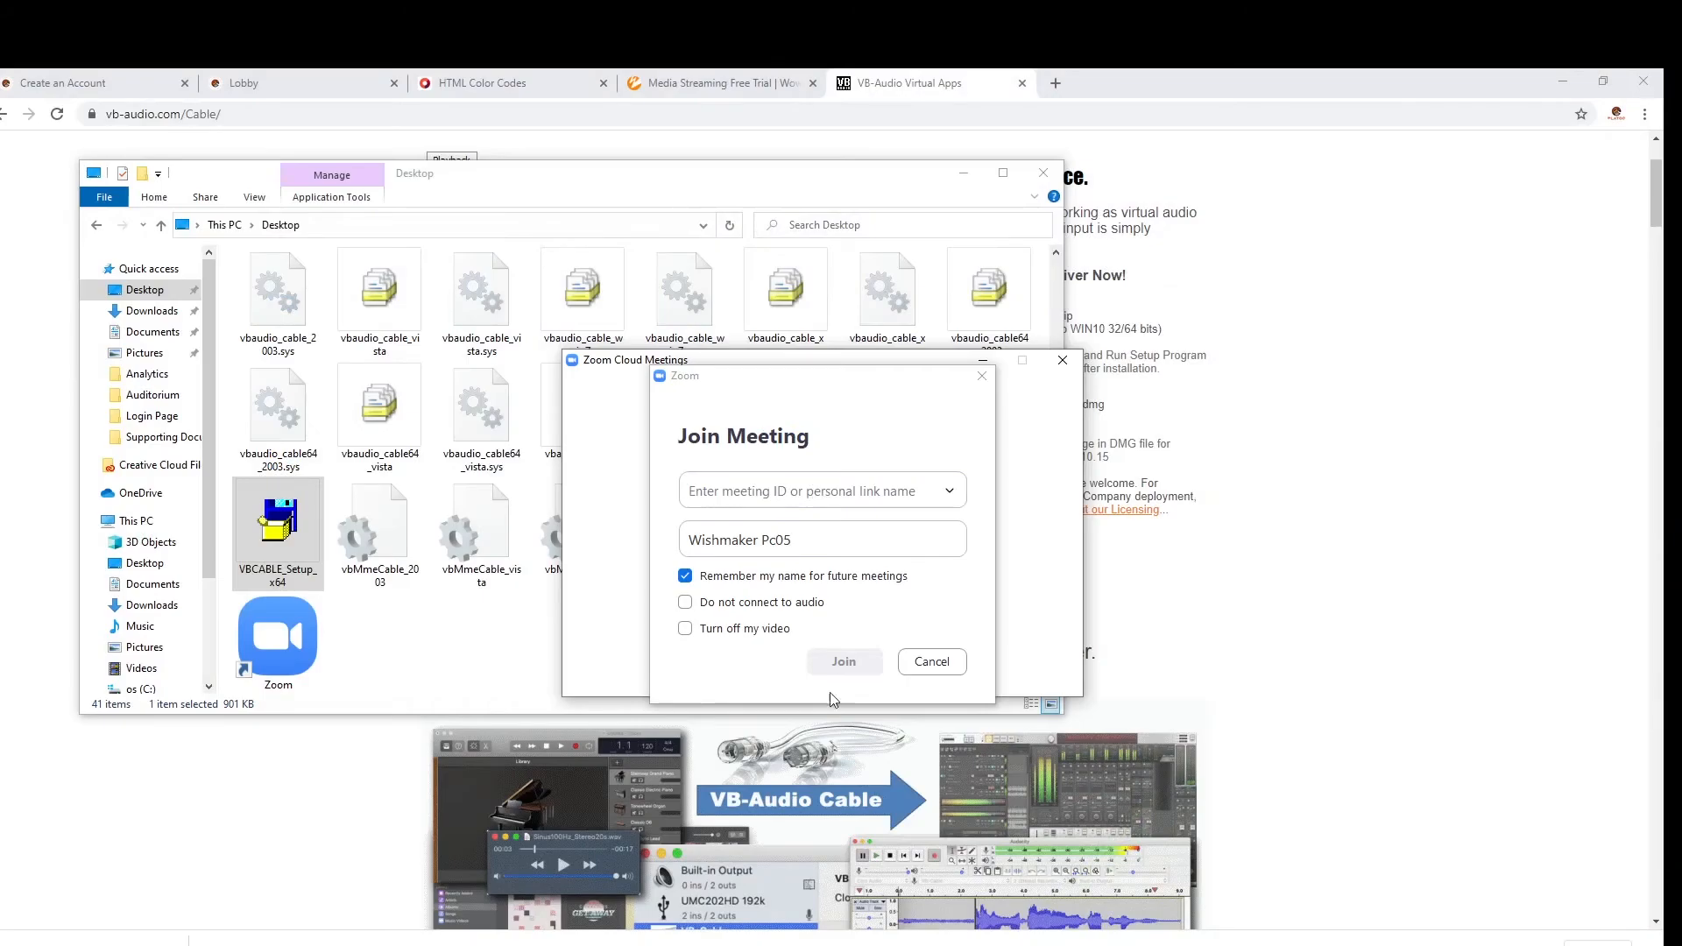
click(982, 376)
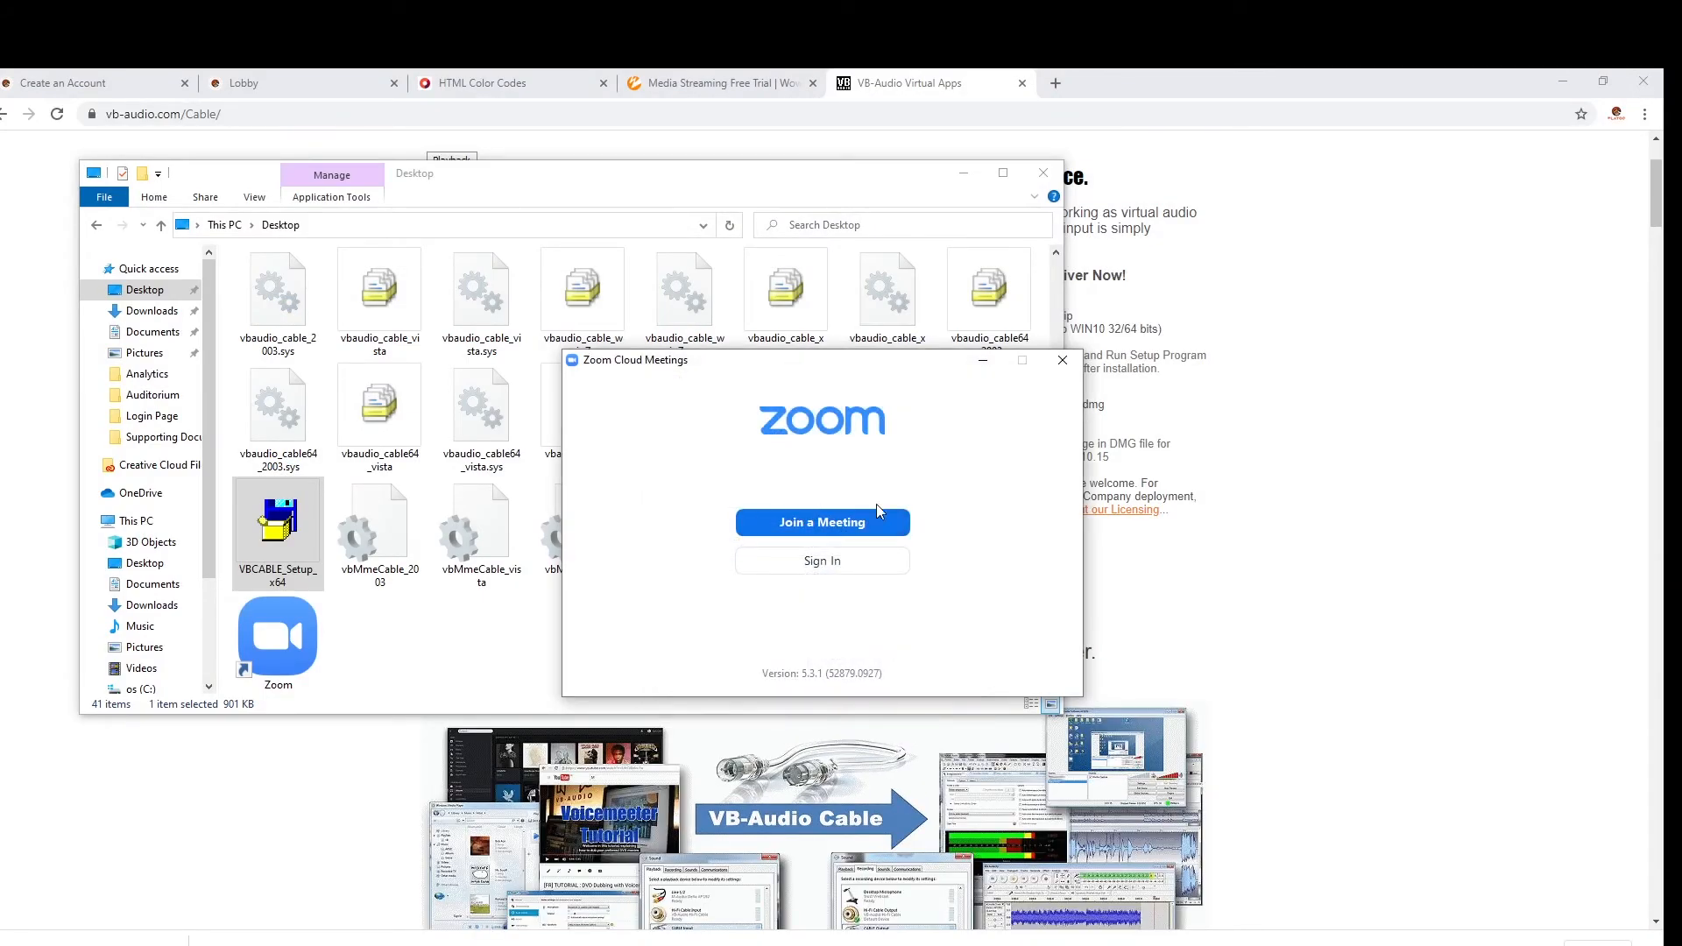
- Sign in to Zoom with the Wishmakers Google account, entering the account password and allowing the site to open Zoom Meetings
click(843, 560)
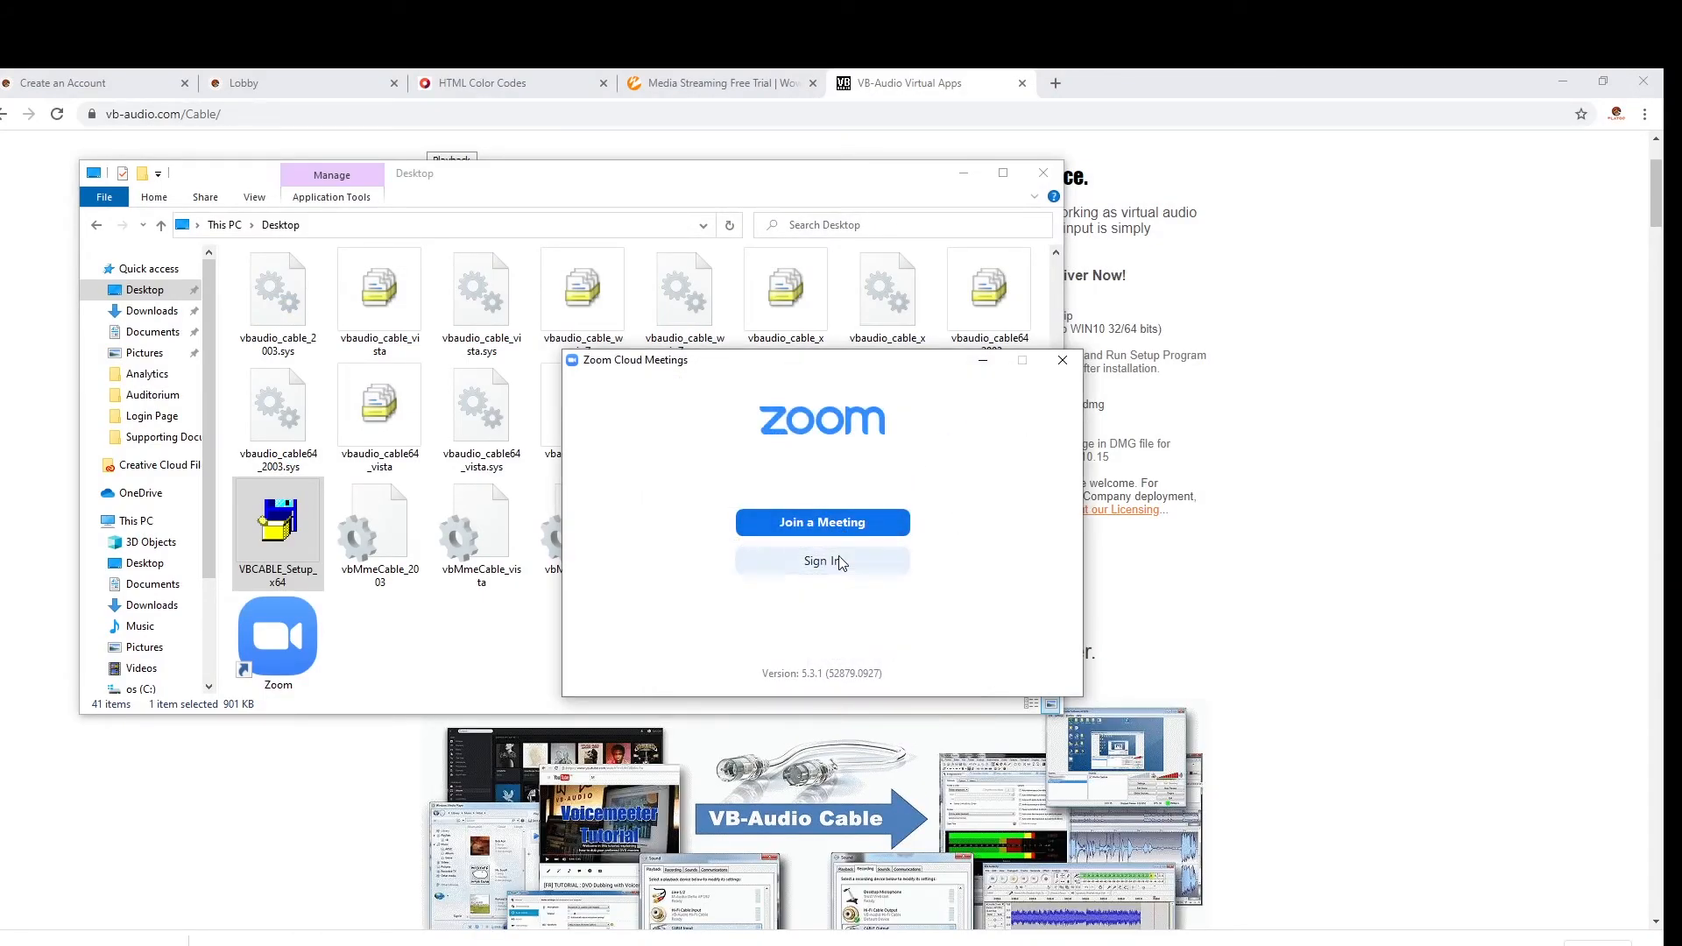
click(1032, 525)
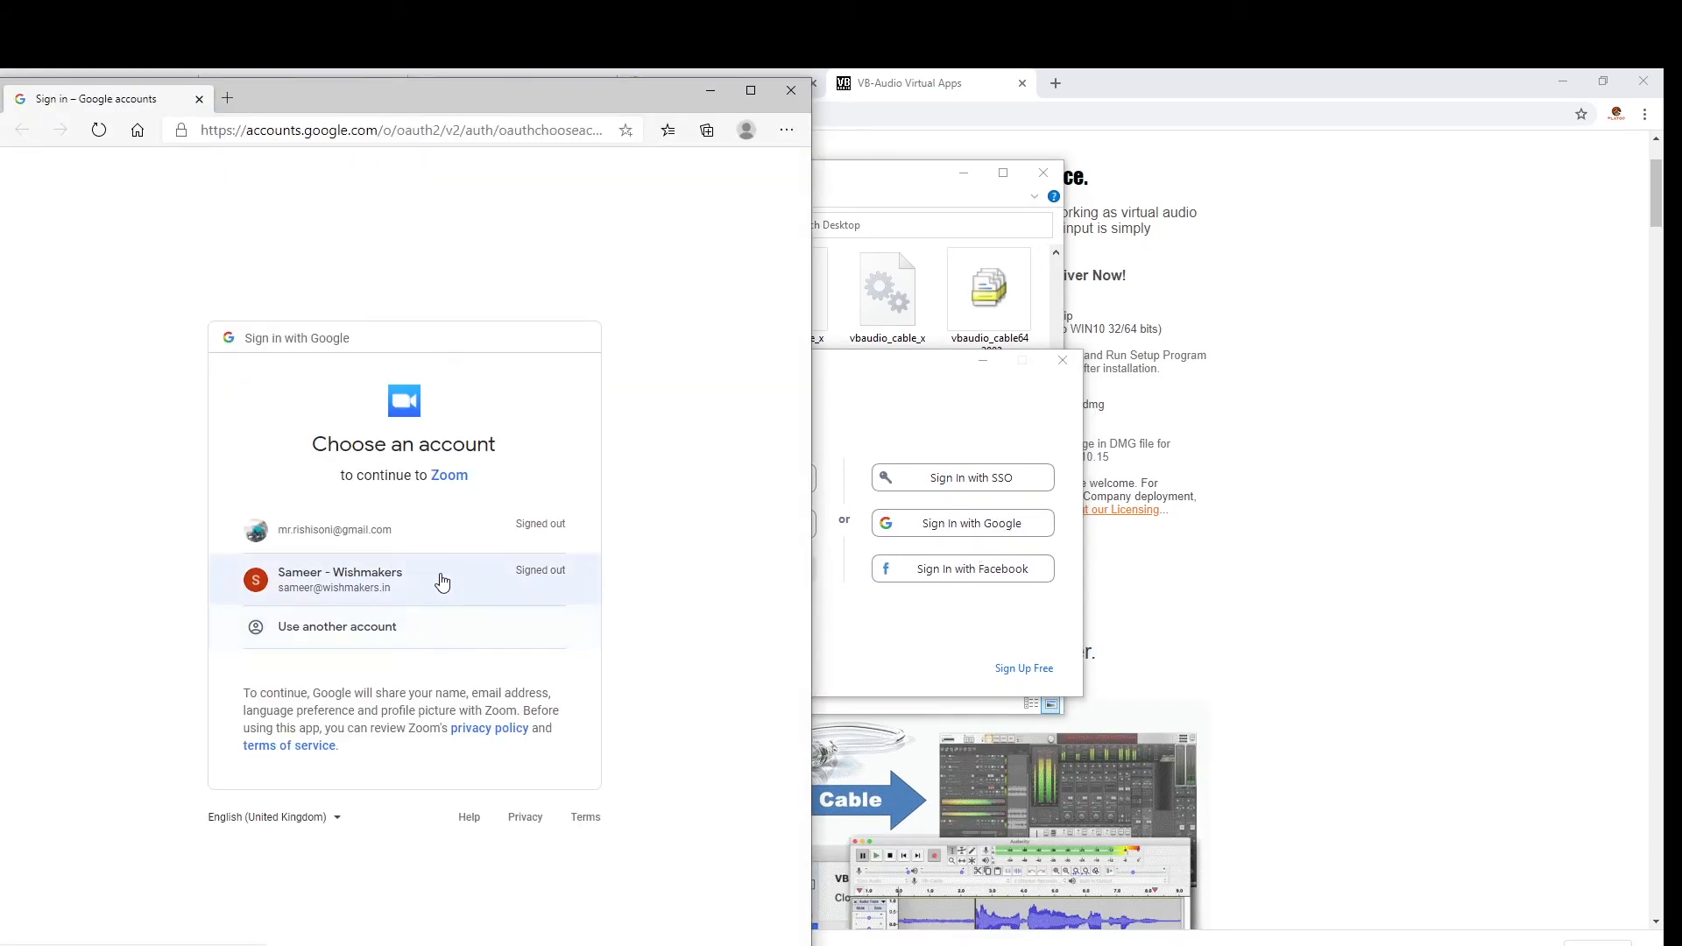
click(425, 575)
text(•)
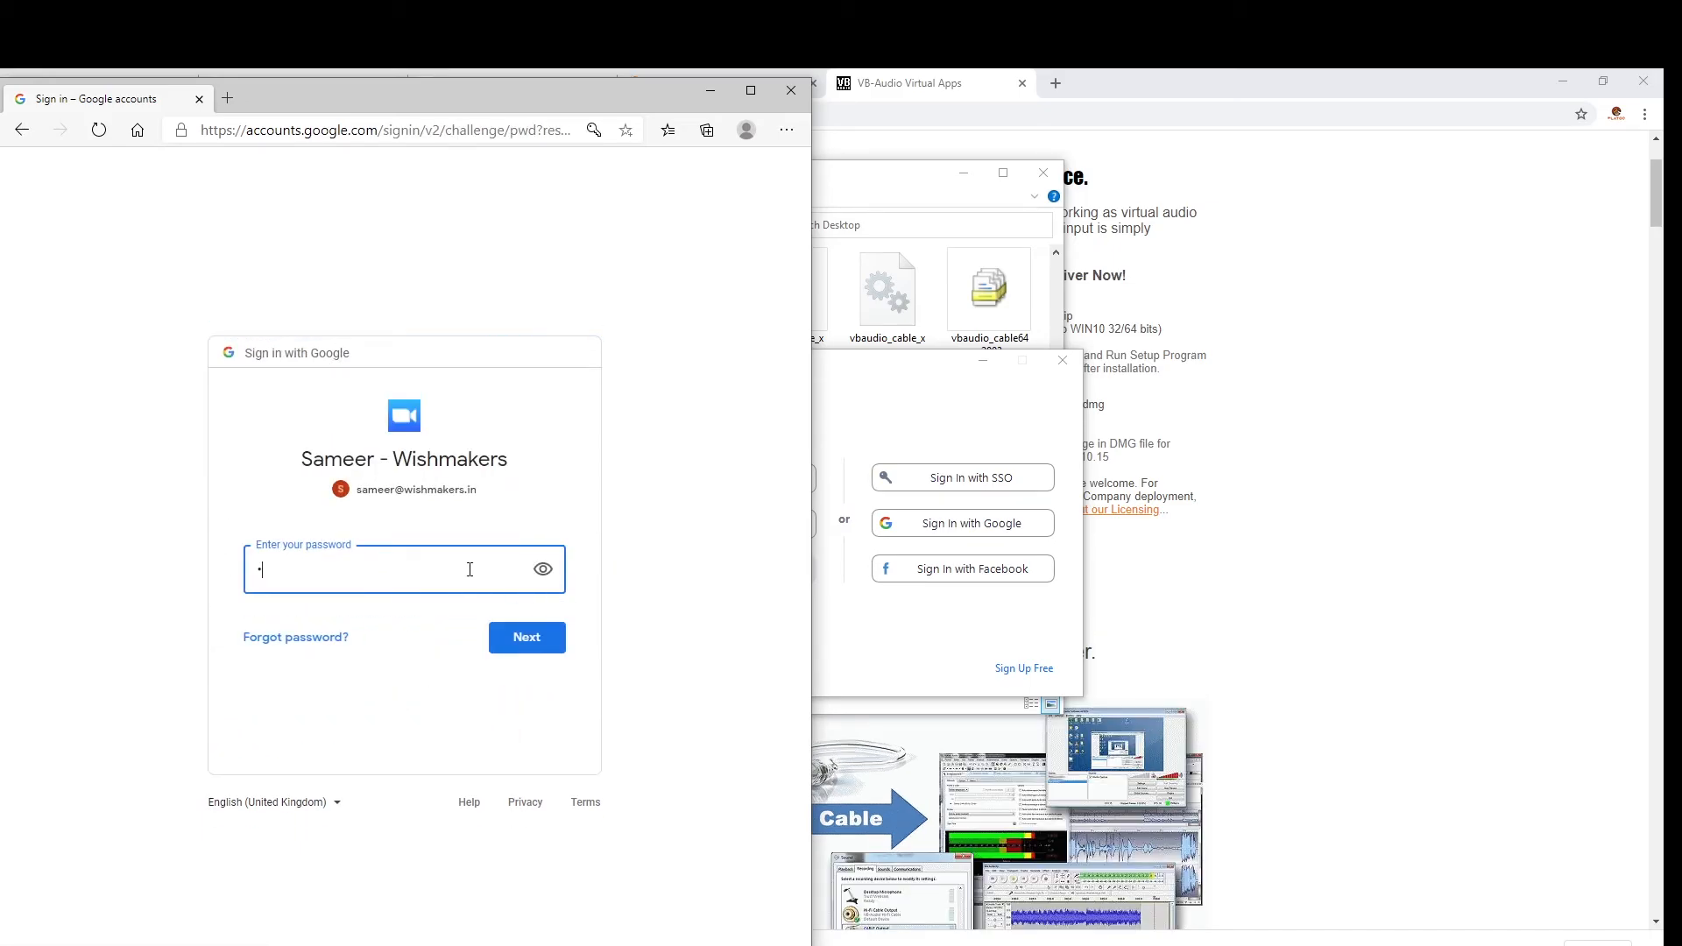
key(Return)
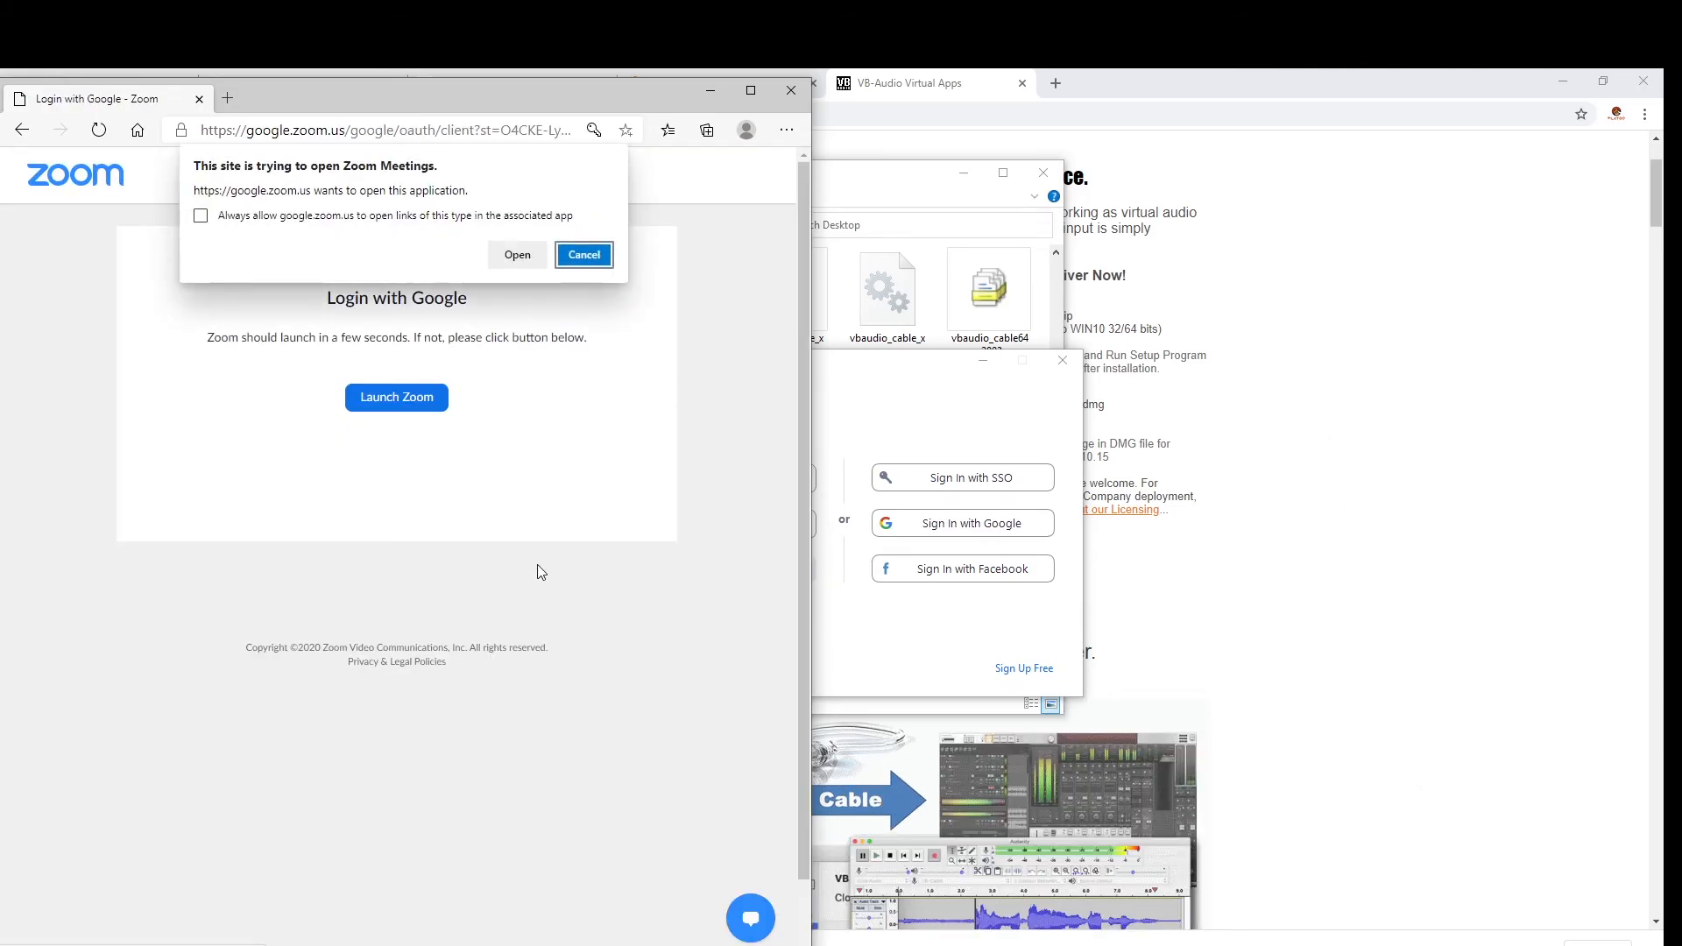
click(536, 264)
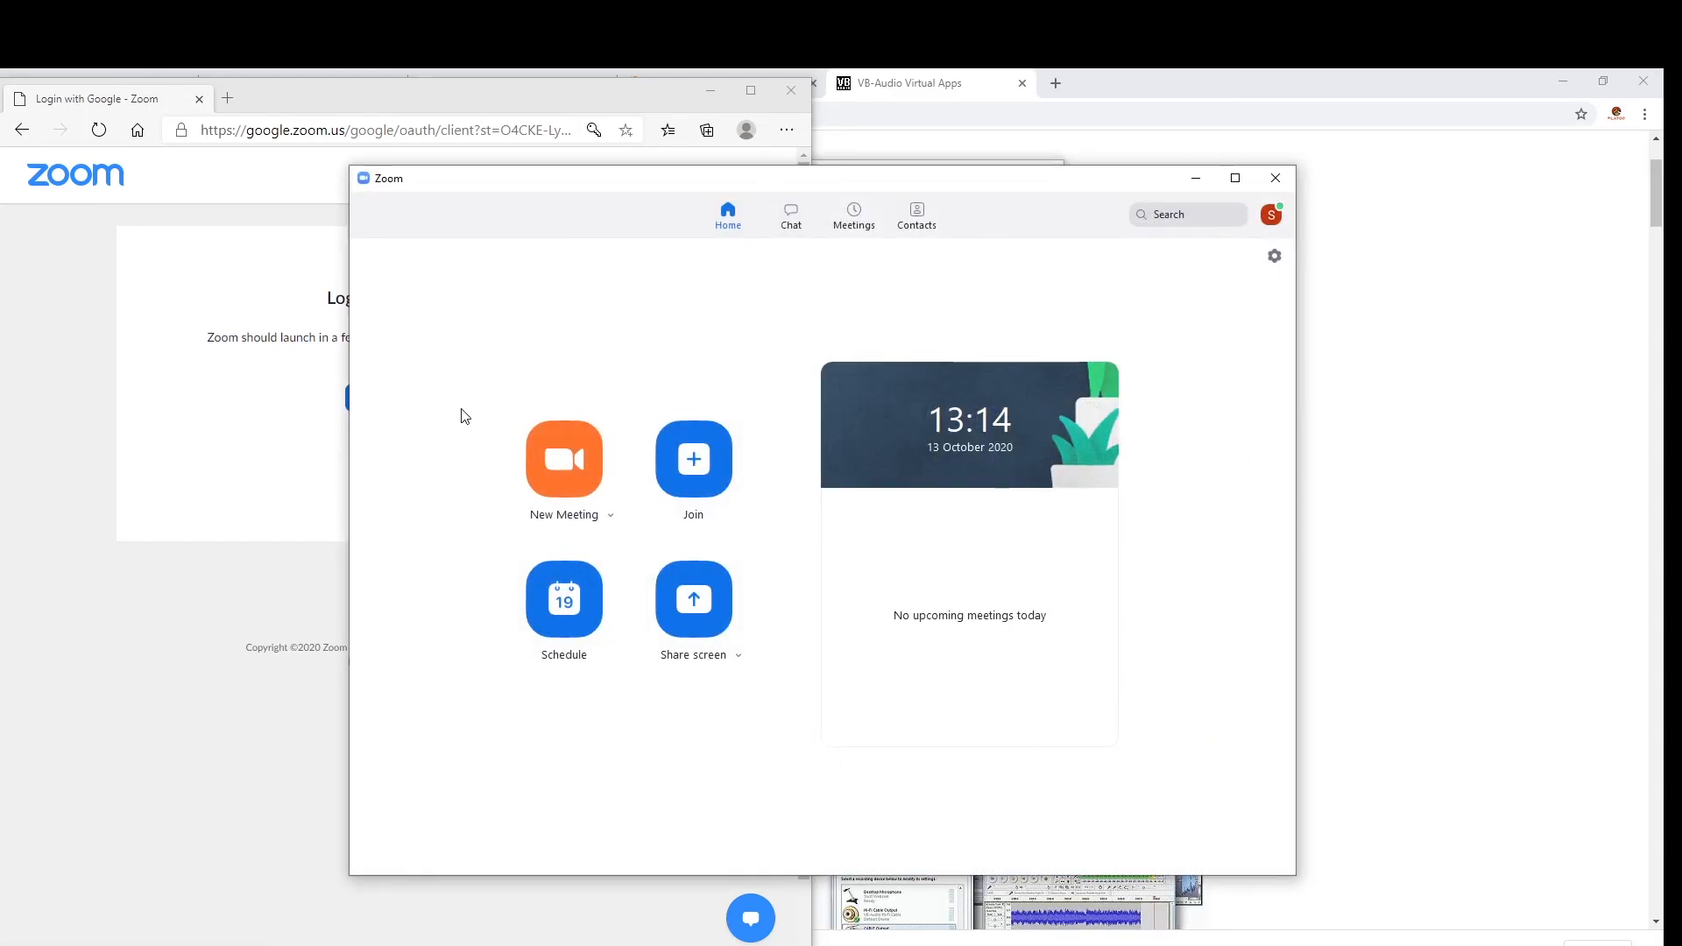
- Set the speaker in Zoom's audio settings to CABLE Input (VB-Audio Virtual Cable) and close the settings over OBS
click(1275, 256)
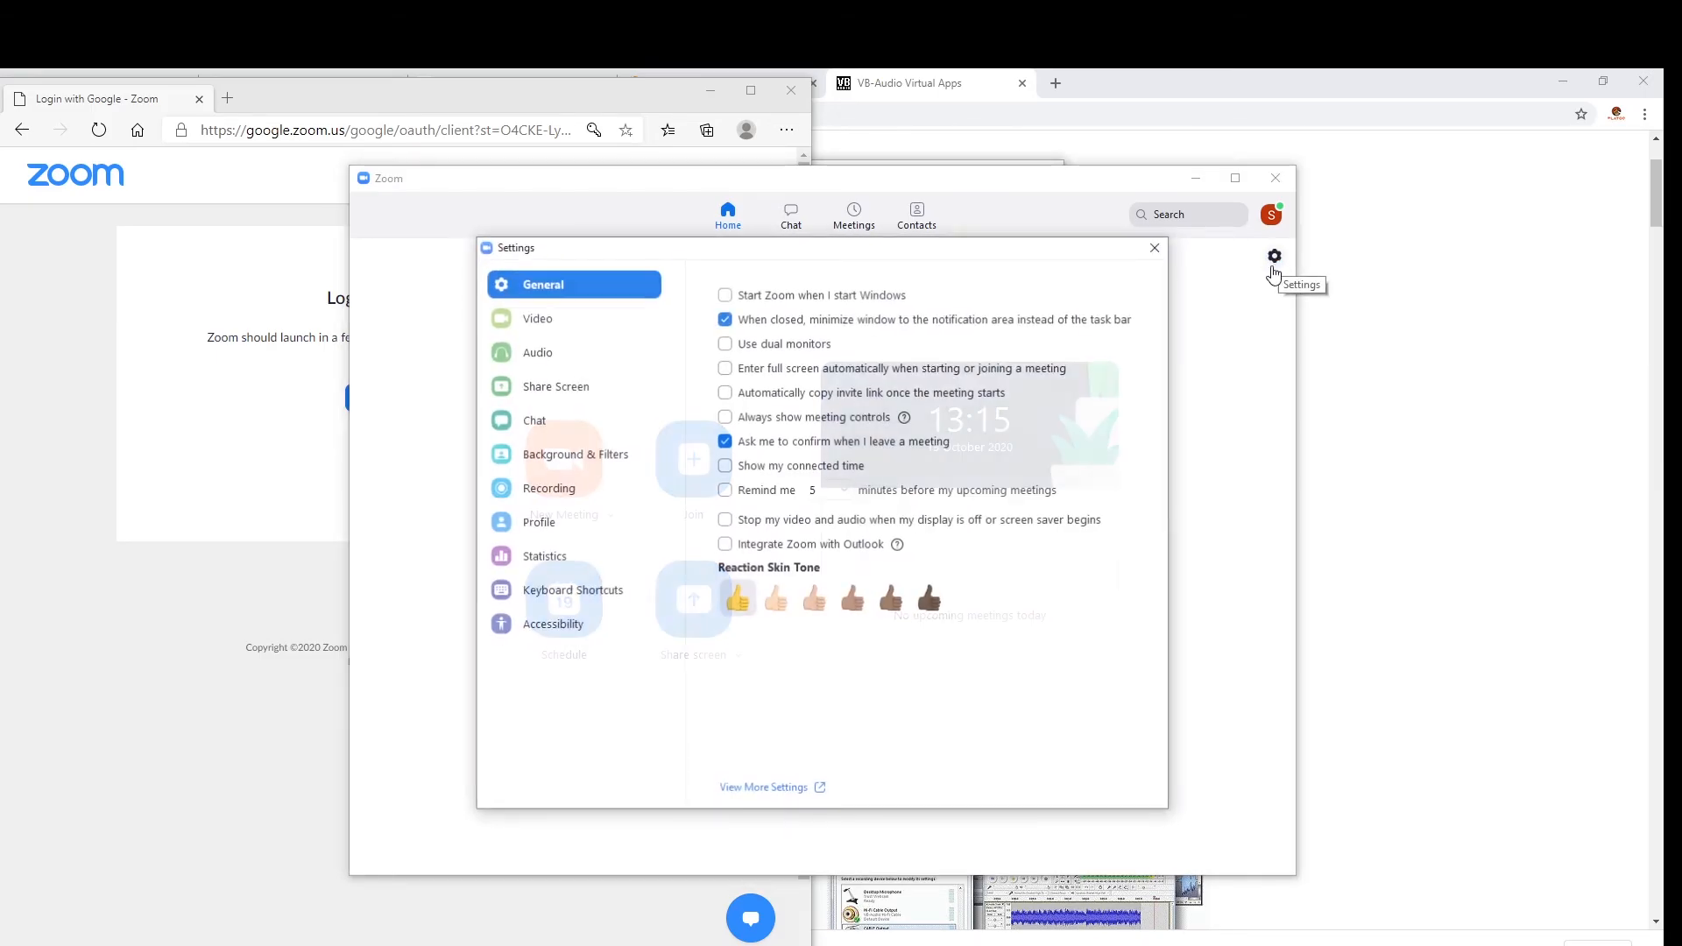
click(543, 352)
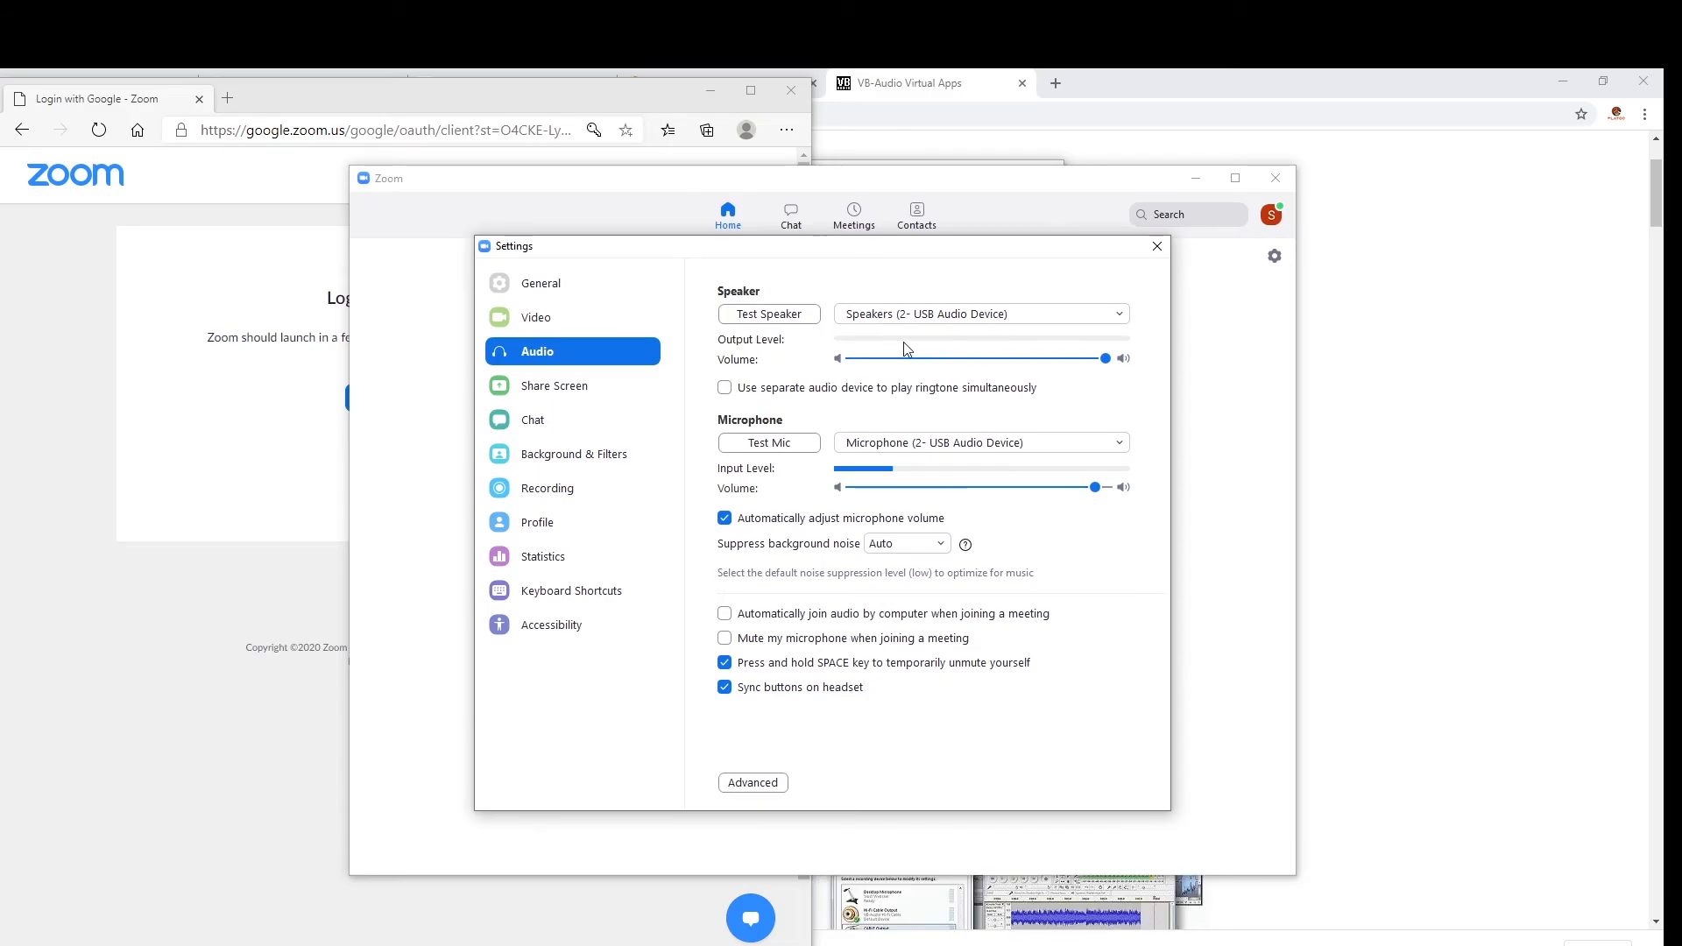
click(1044, 316)
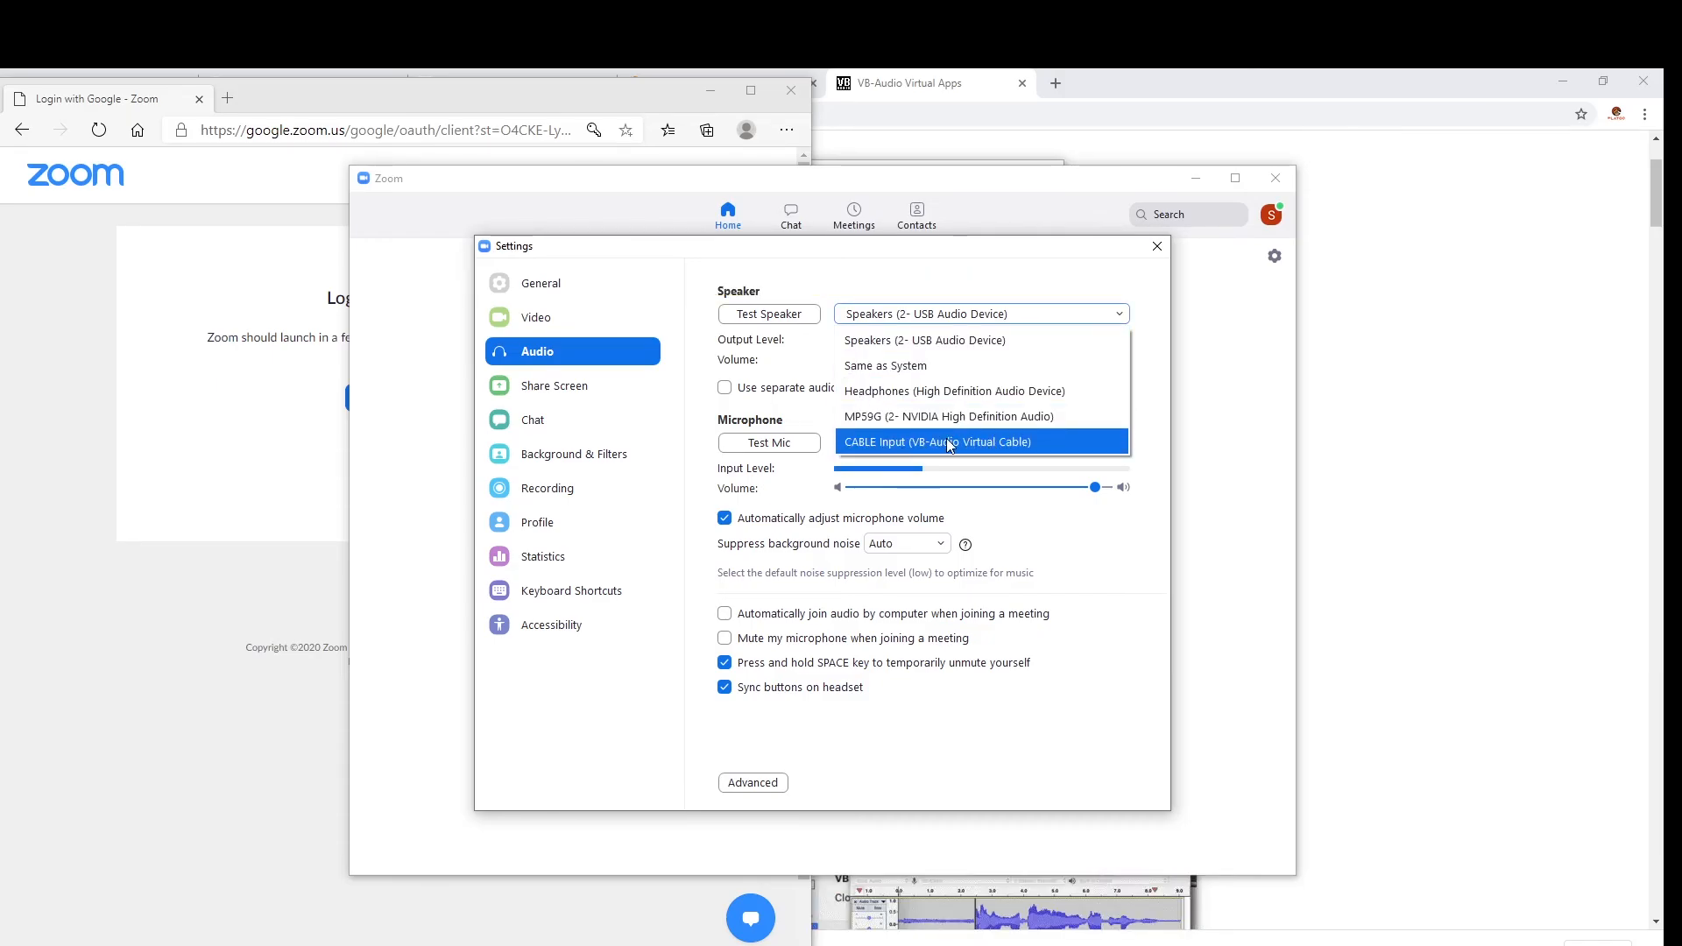
click(996, 444)
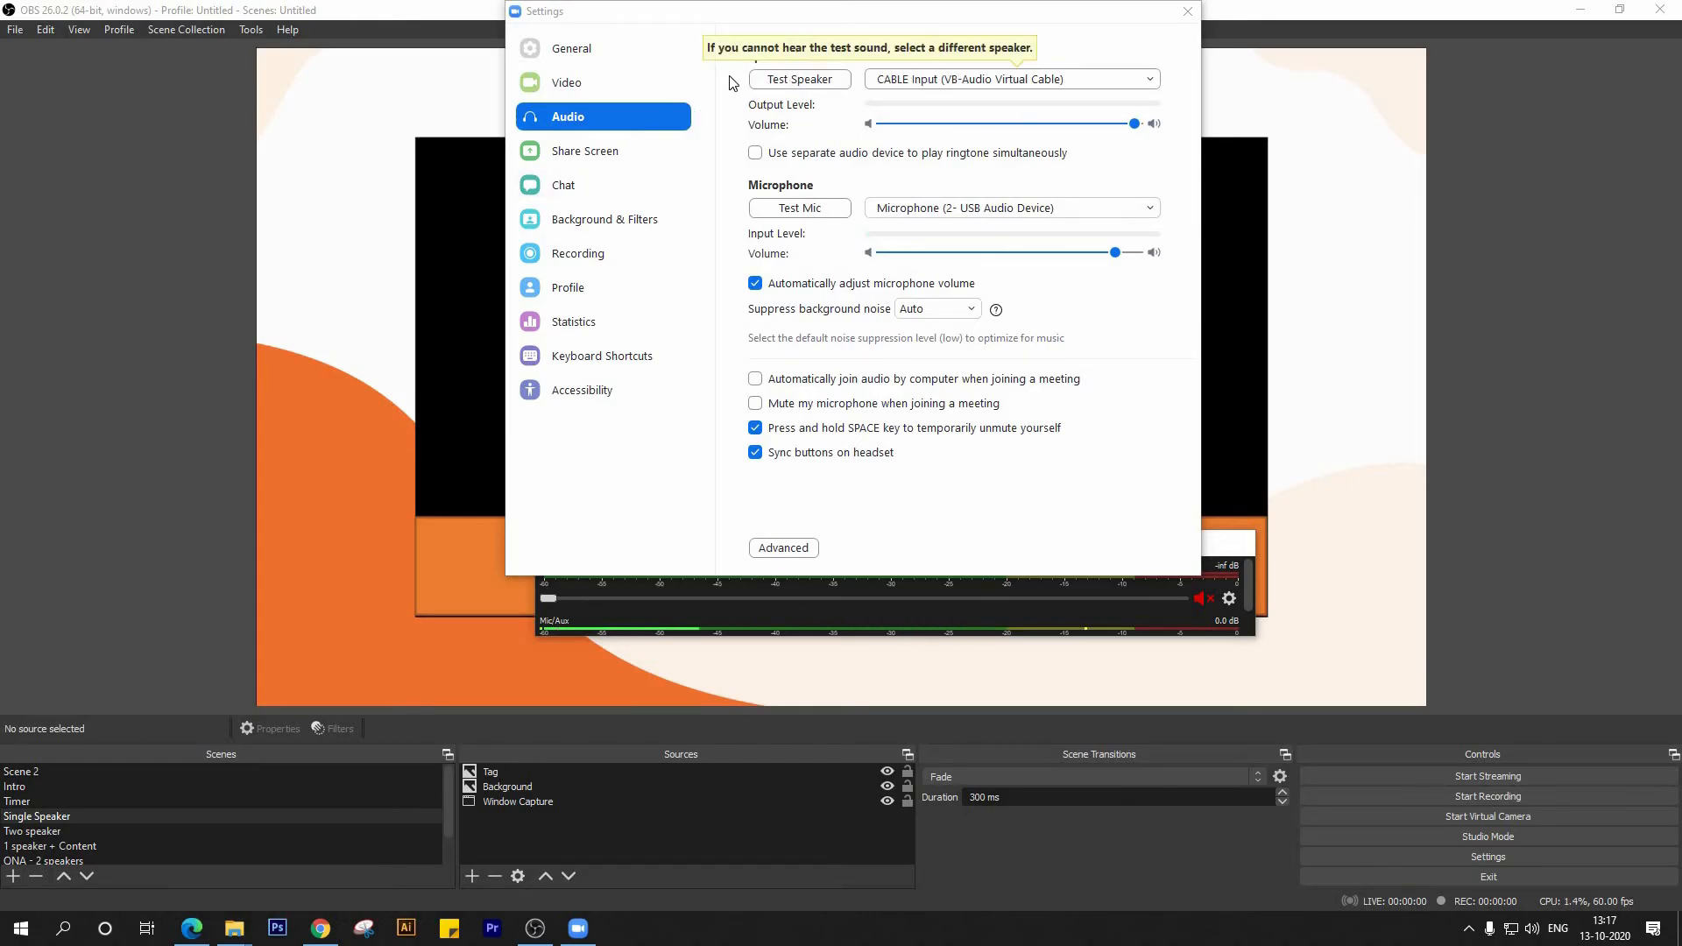
click(201, 484)
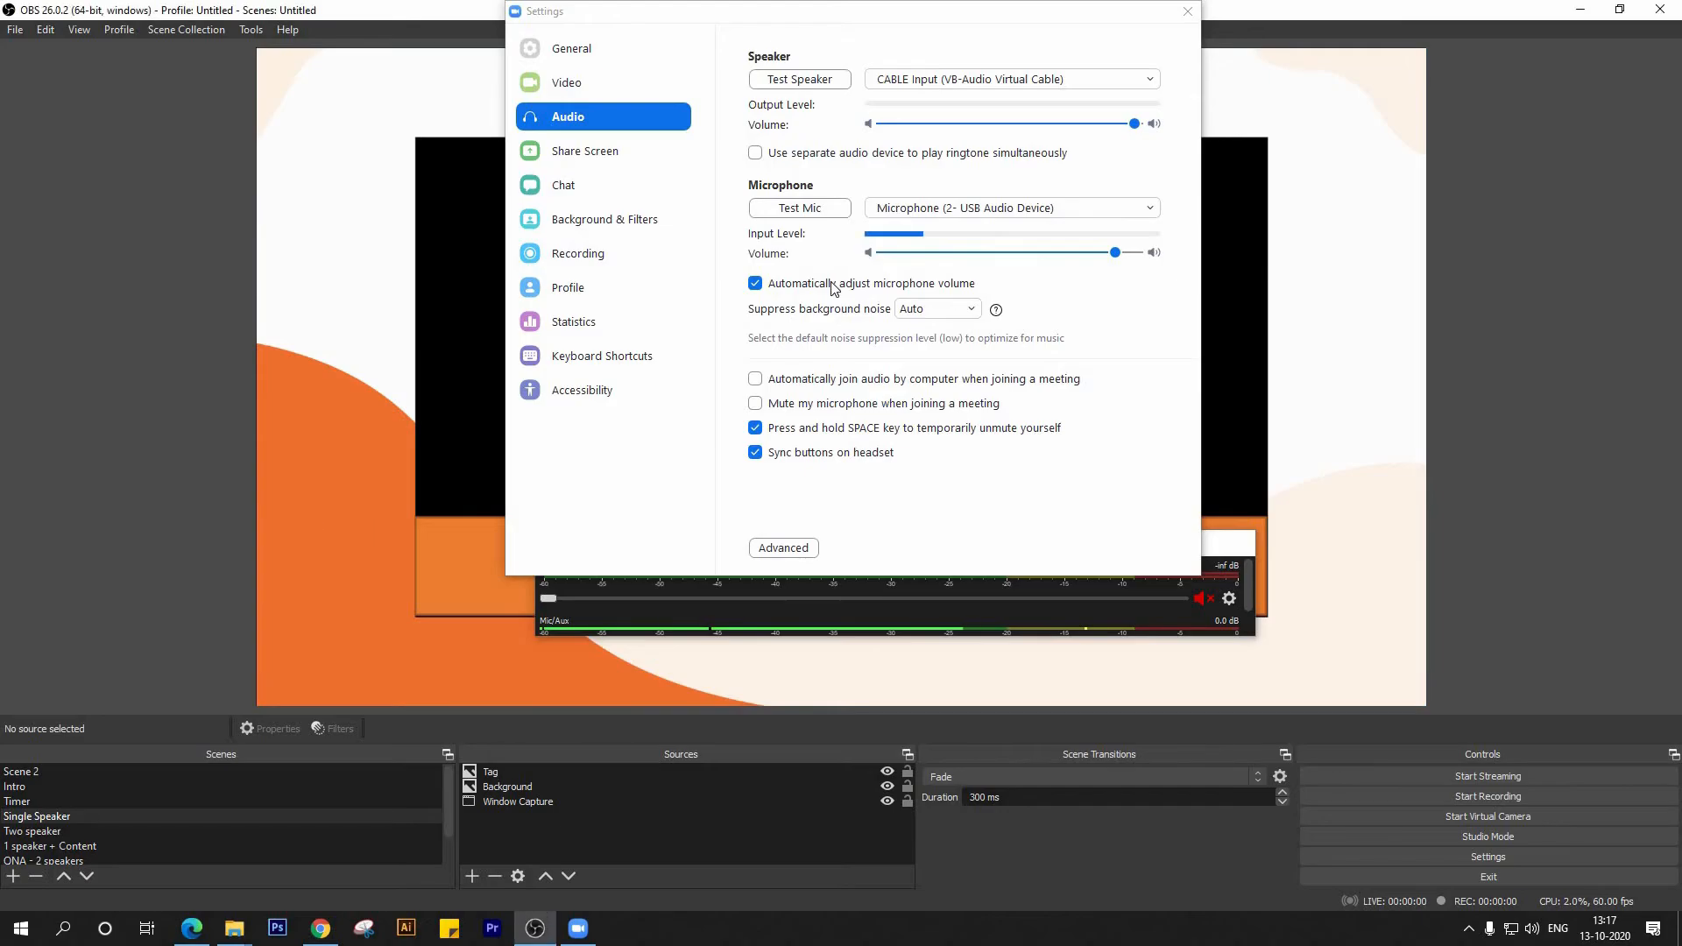
click(1187, 13)
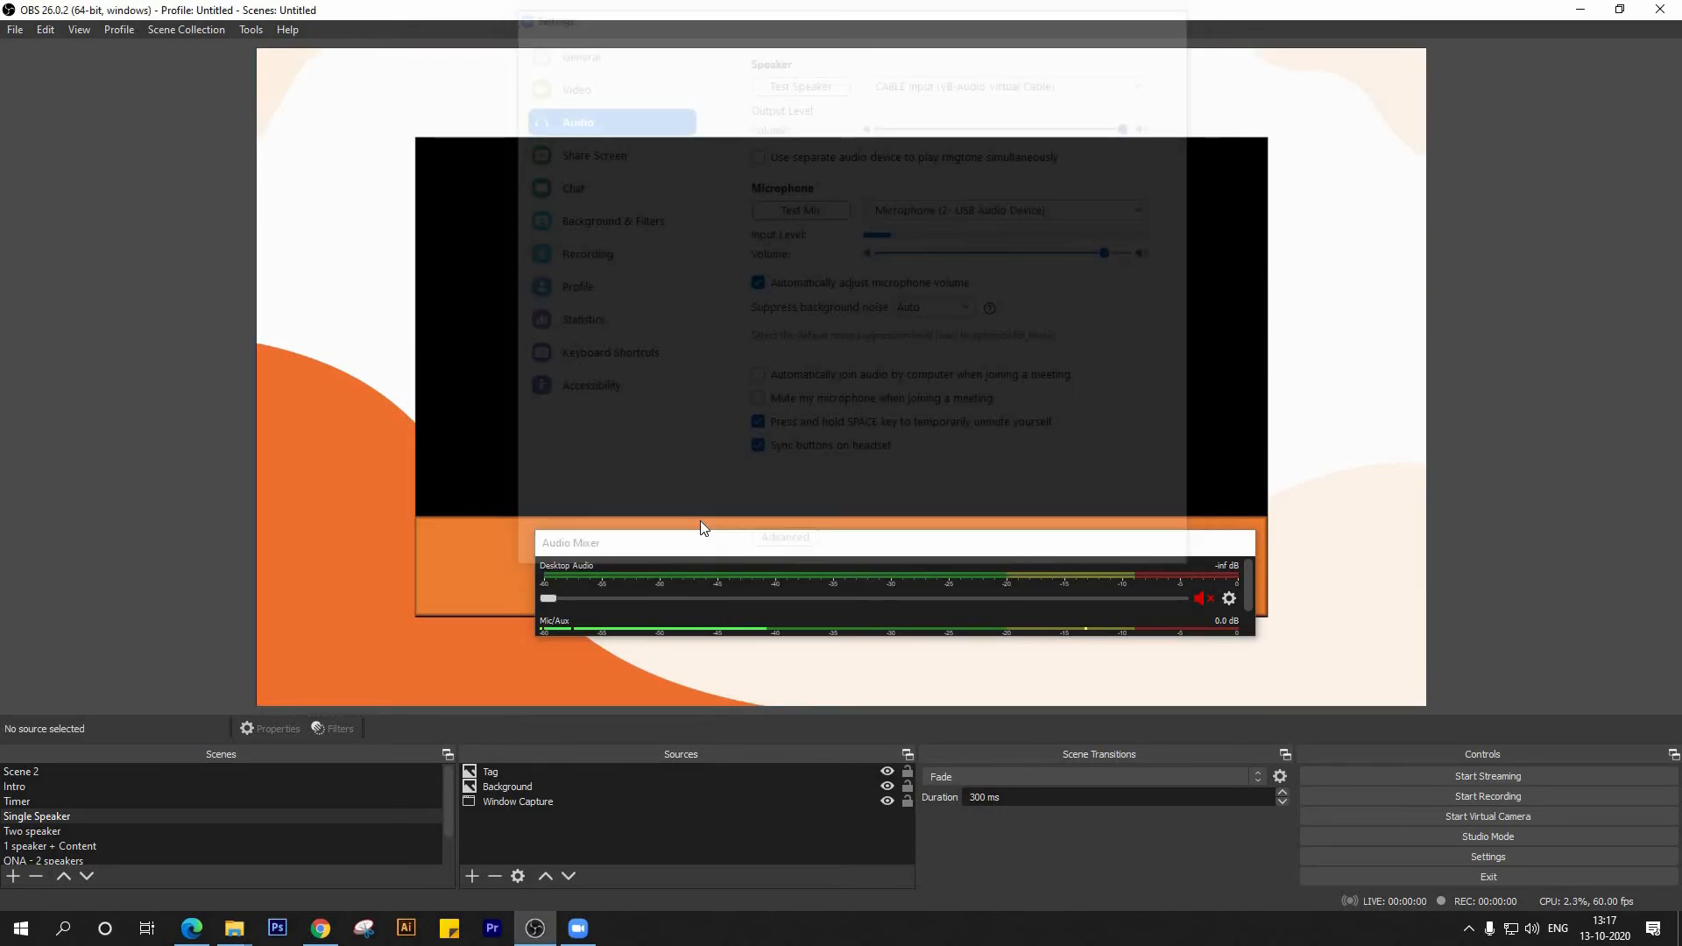
- Add a new Audio Input Capture source to the Single Speaker scene with CABLE Output (VB-Audio Virtual Cable) as its device
click(68, 788)
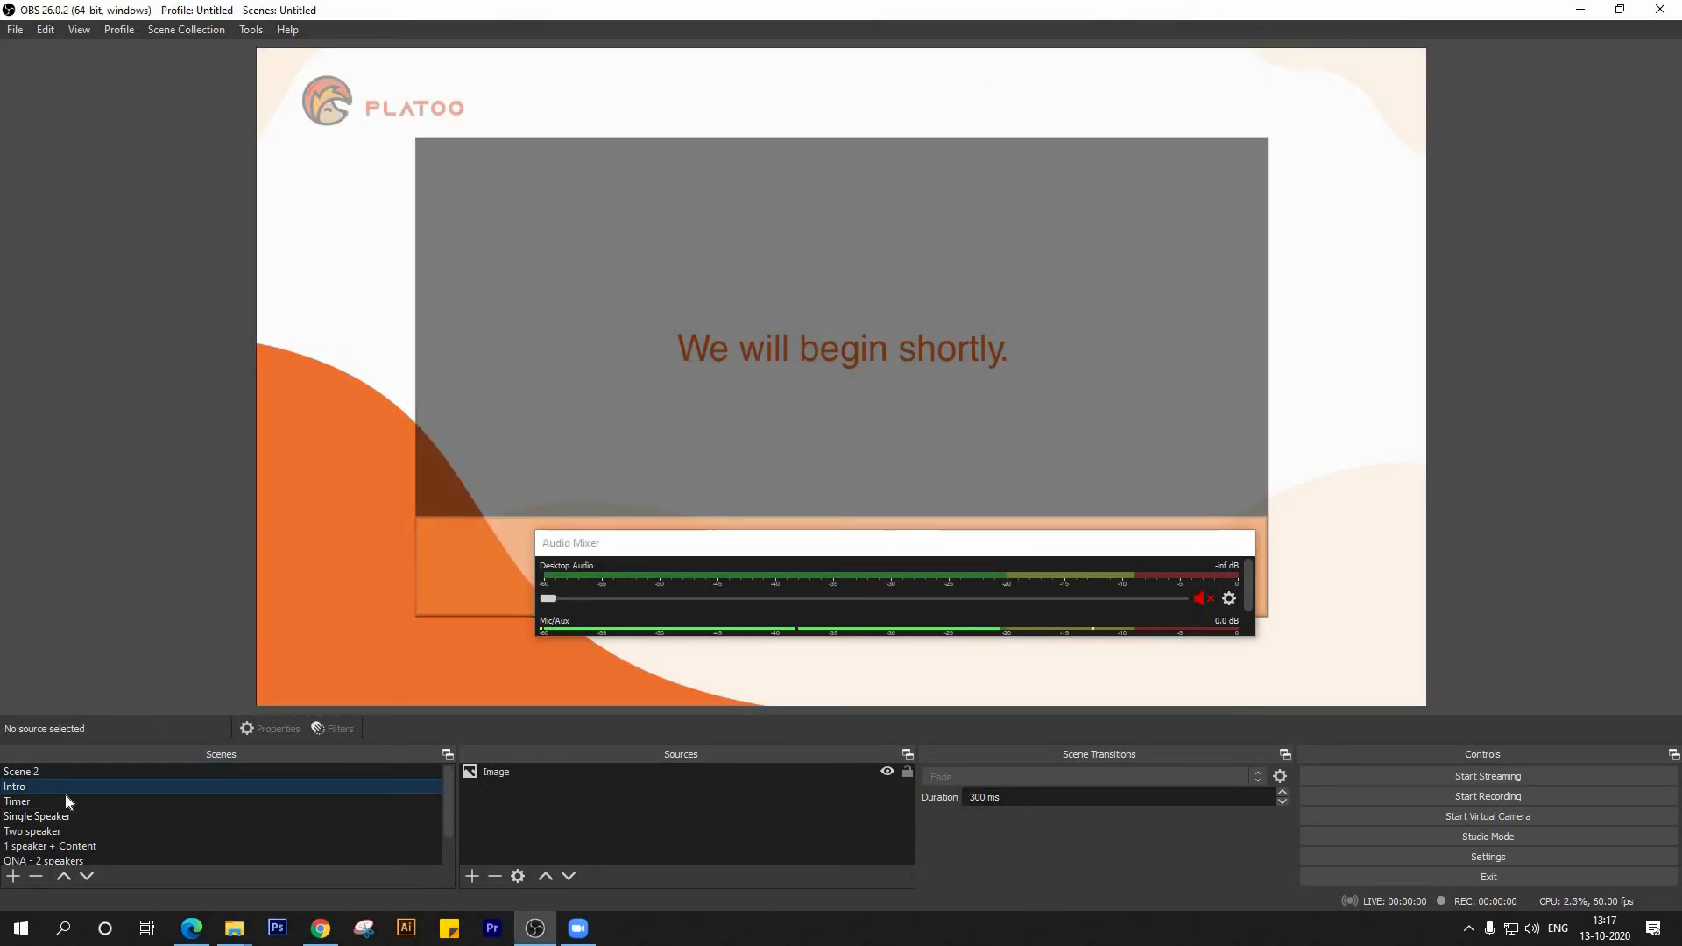
click(101, 802)
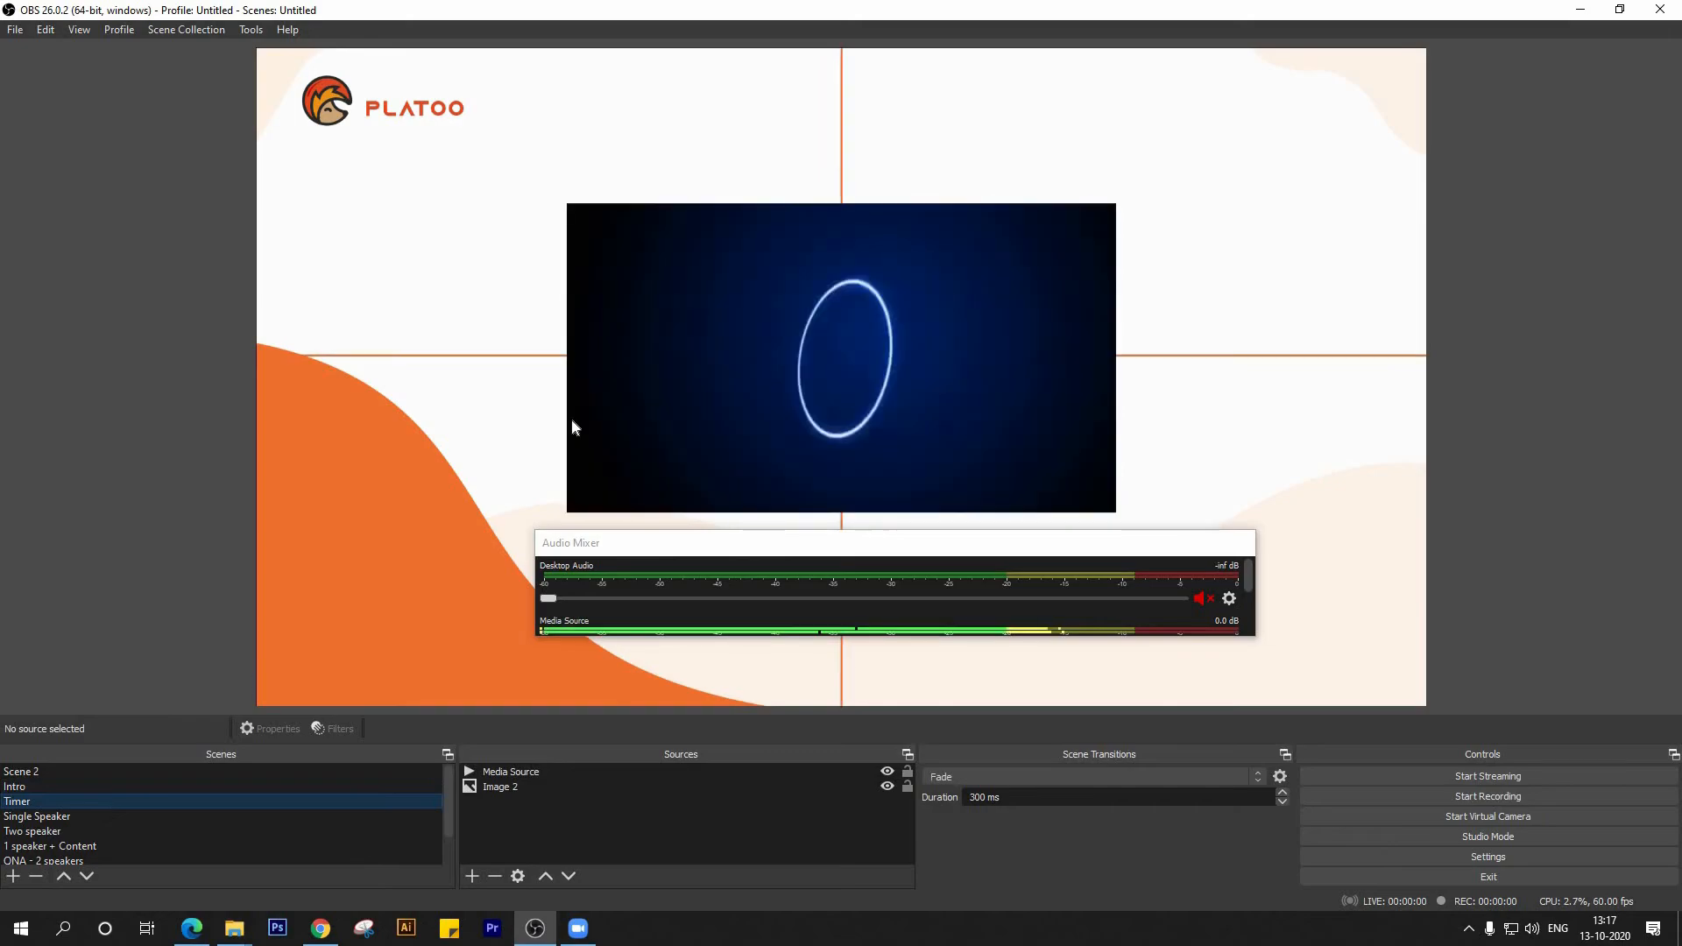
click(96, 831)
click(103, 816)
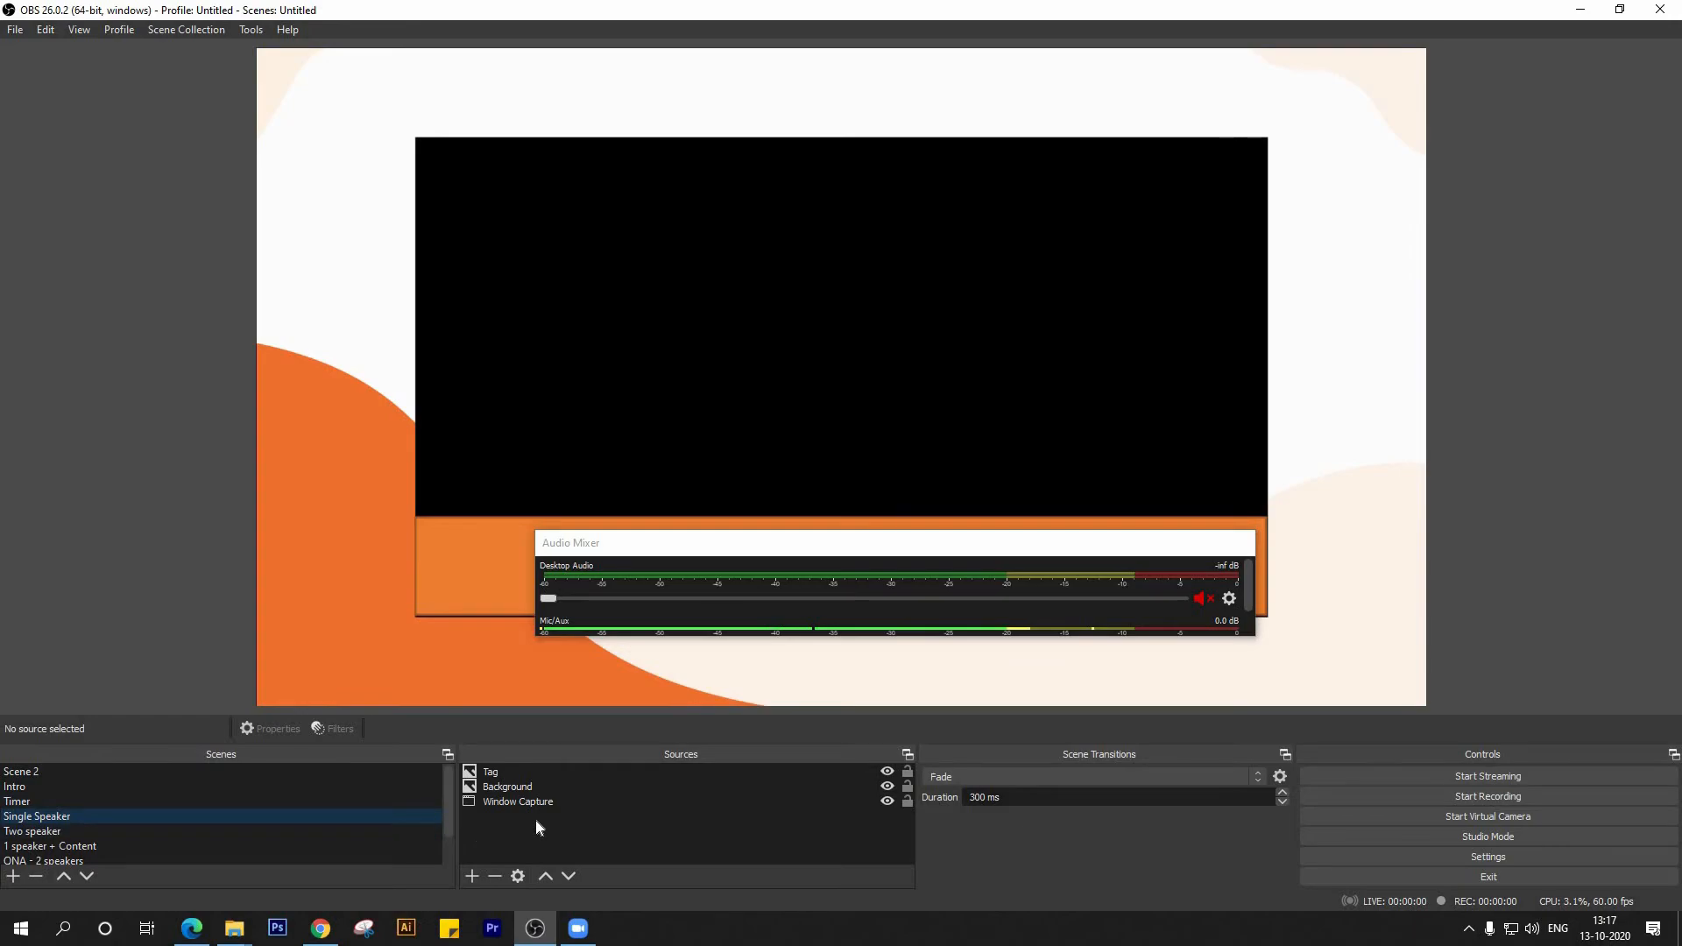
click(473, 876)
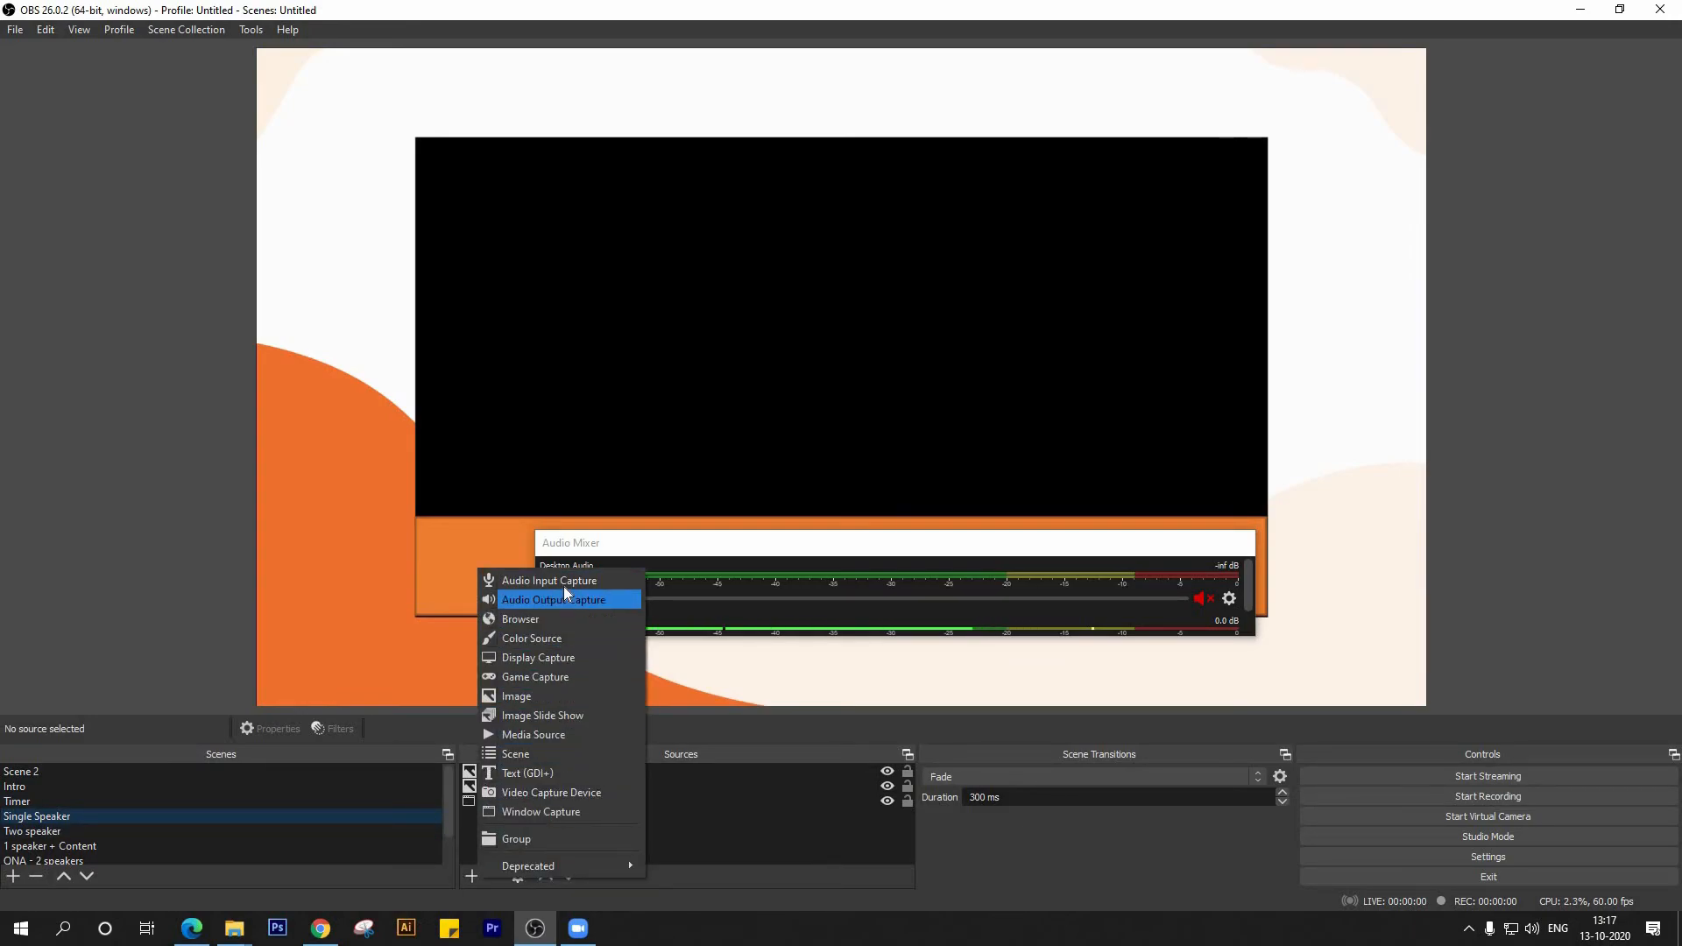
click(526, 582)
click(886, 586)
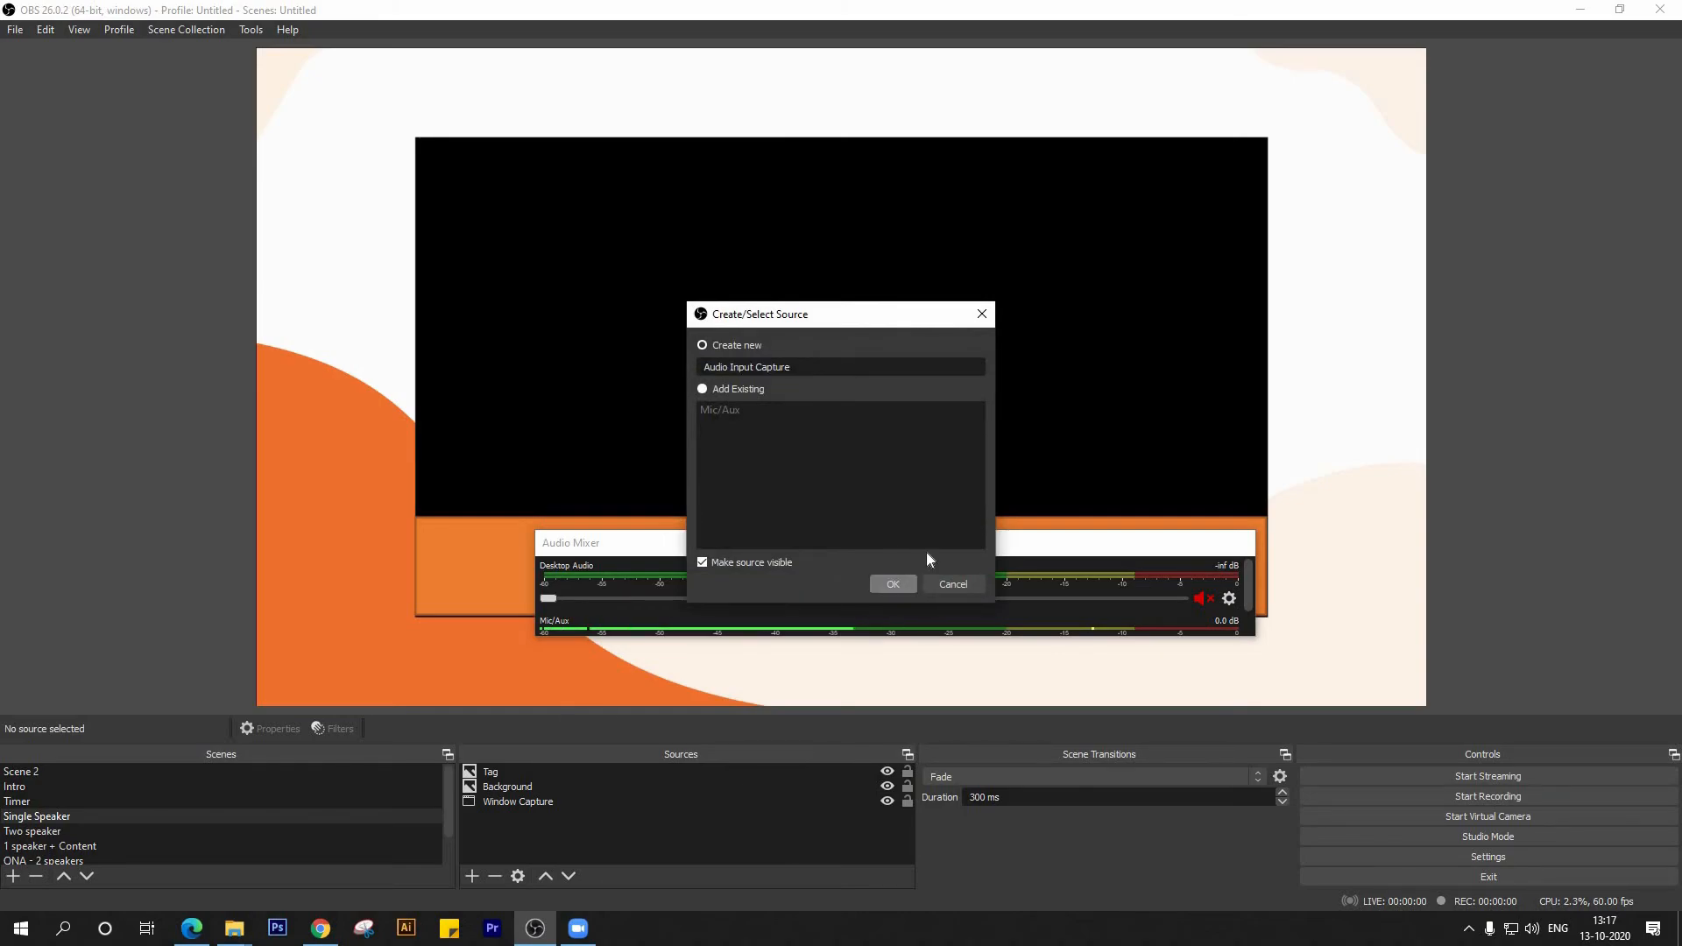
click(1131, 243)
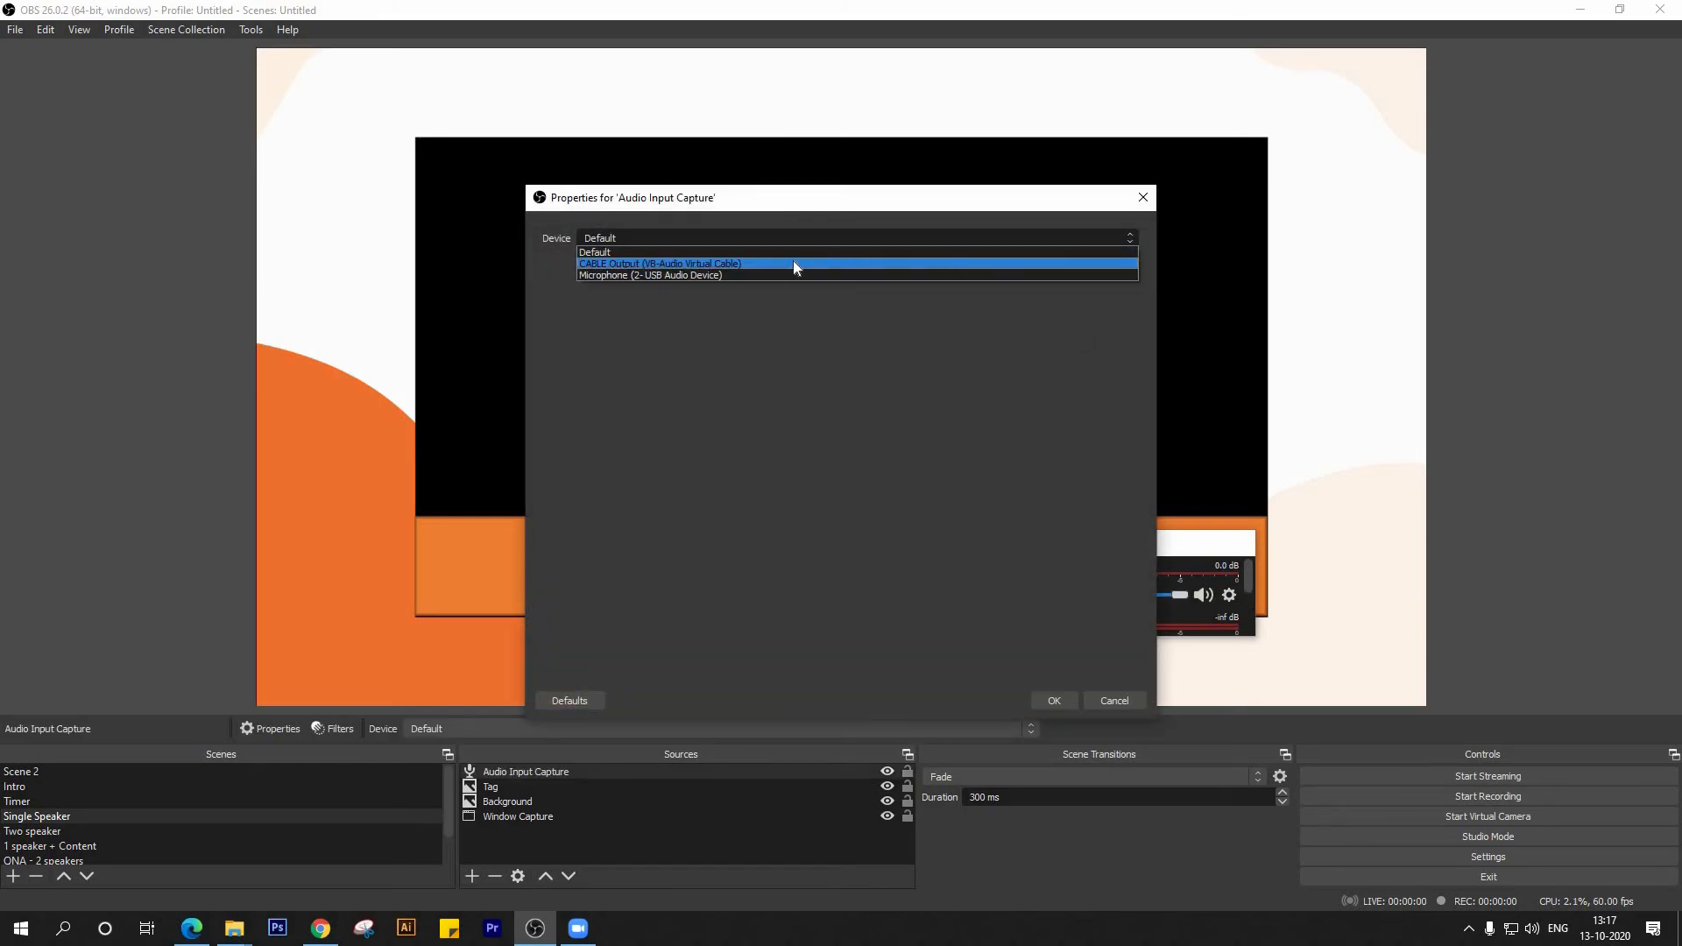
click(662, 264)
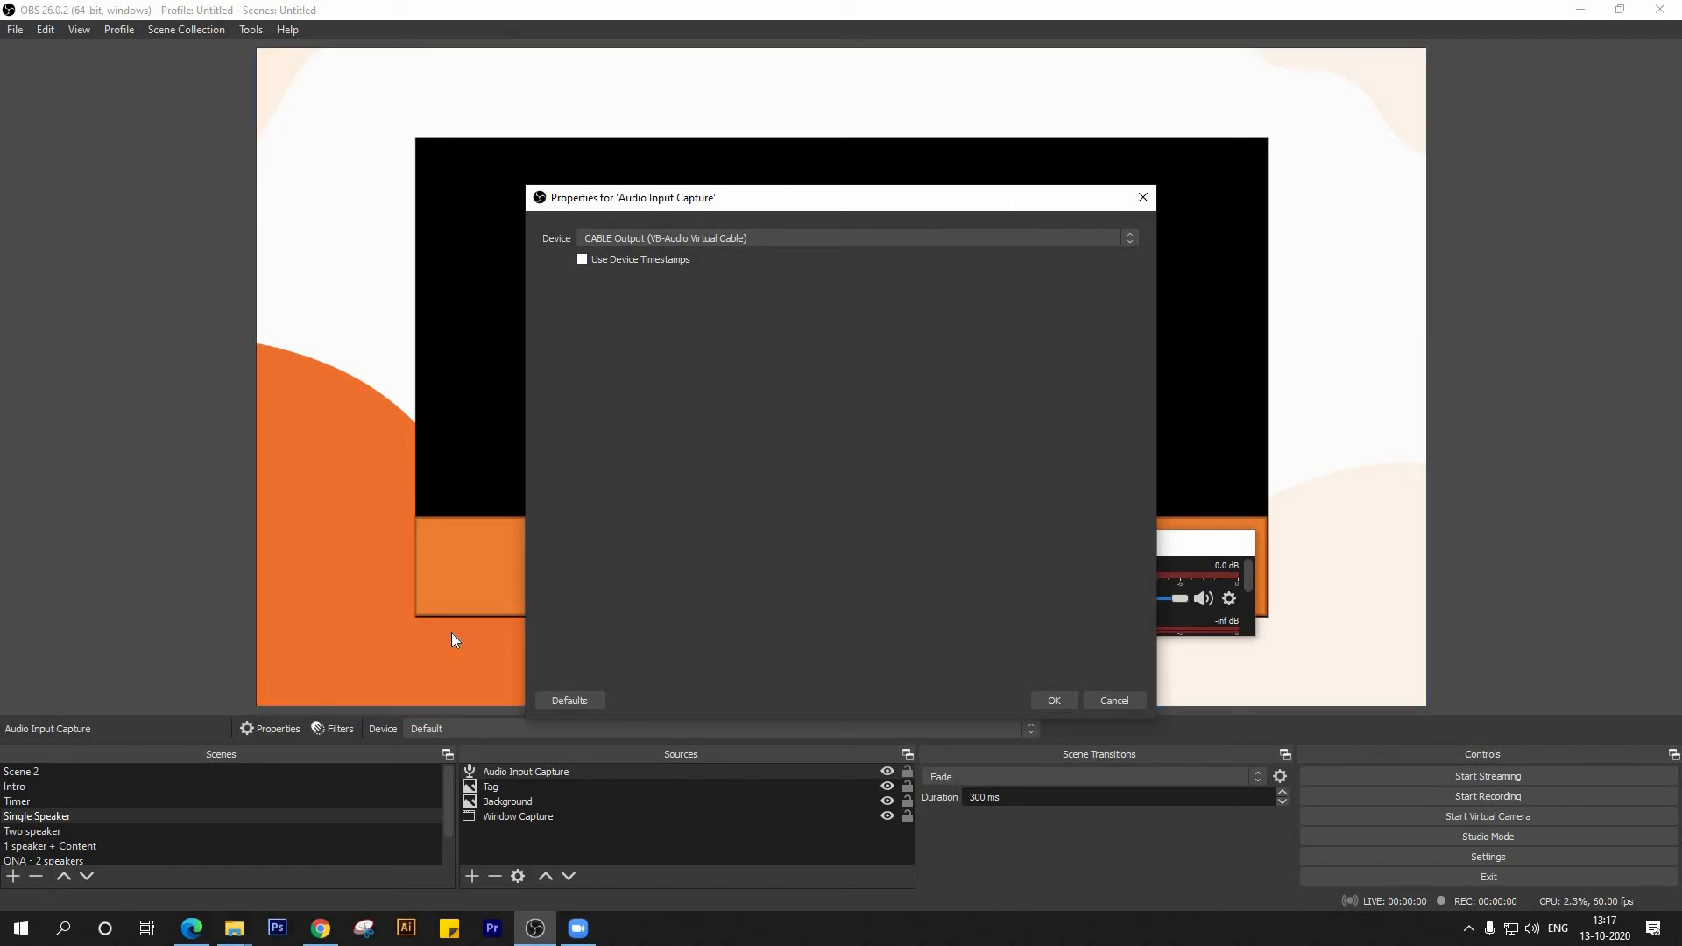
click(1052, 702)
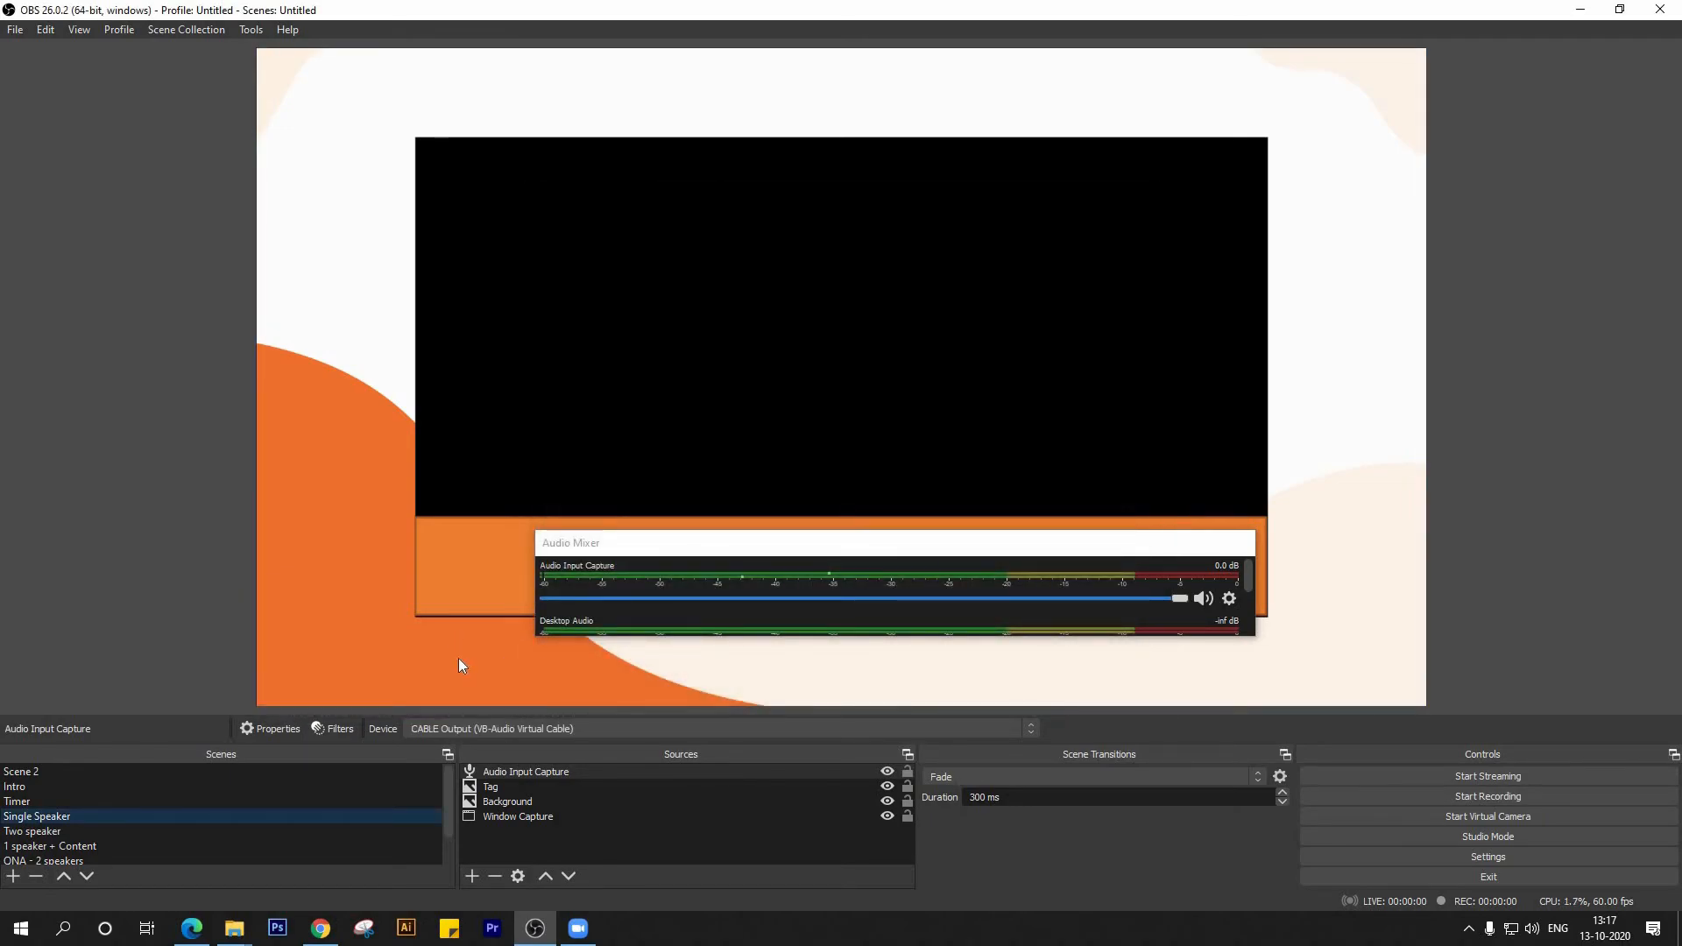
click(632, 787)
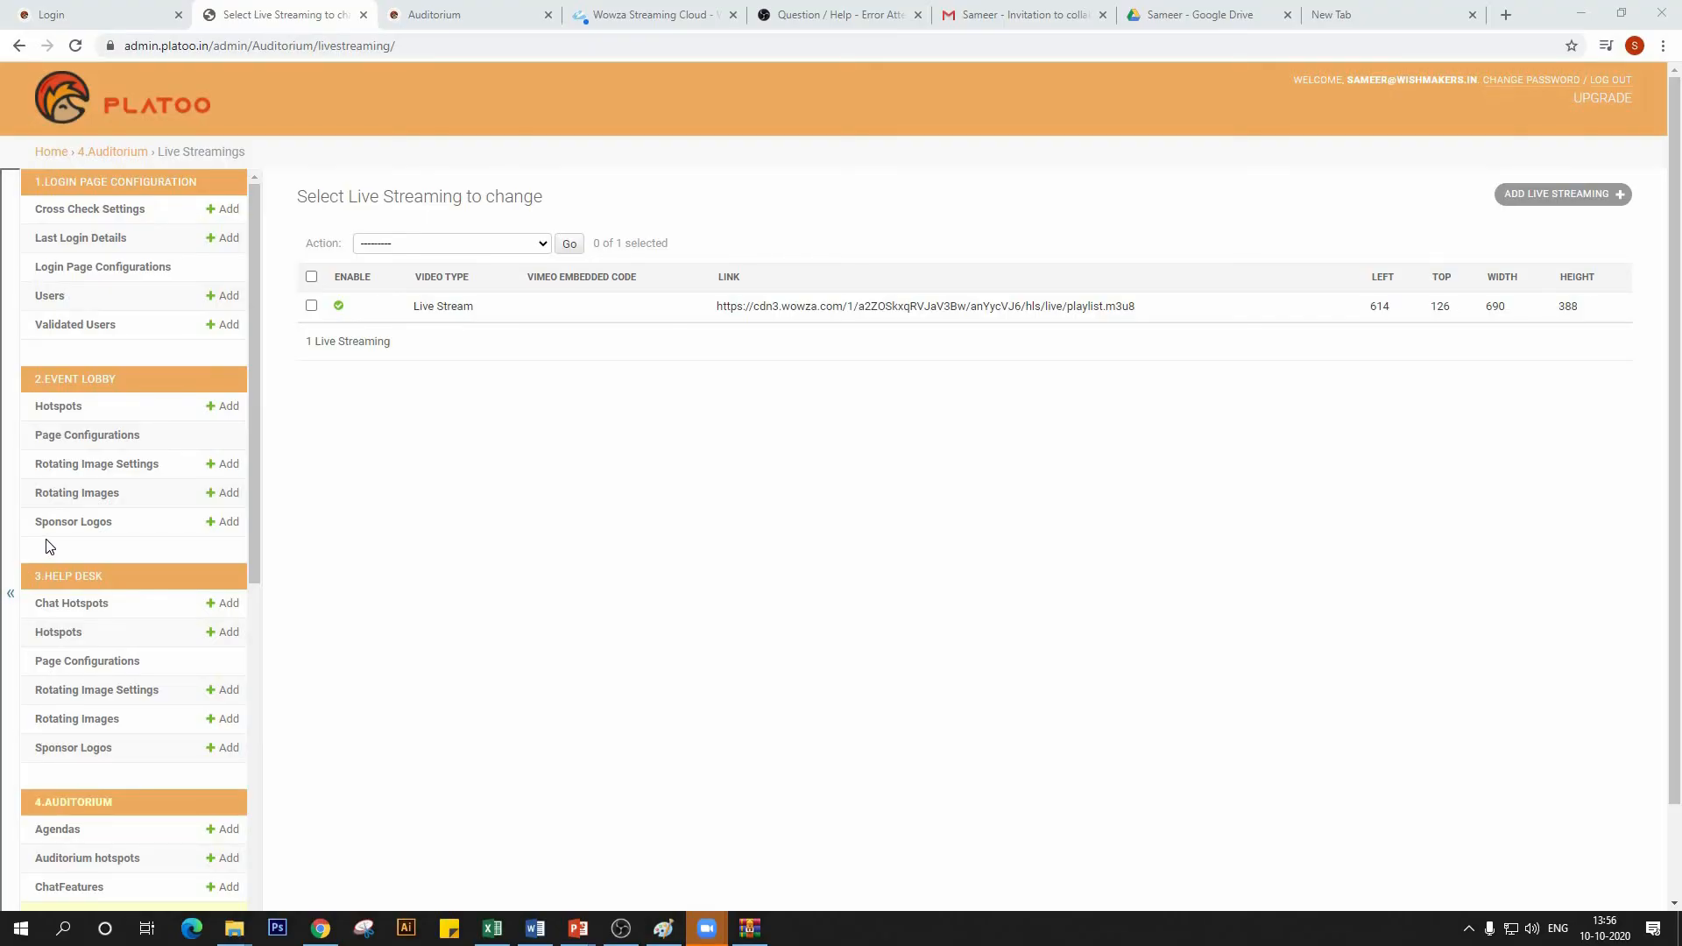
- Start adding a new Zoom Call Configuration for the Auditorium in the Platoo admin
scroll(48, 545, down, 4)
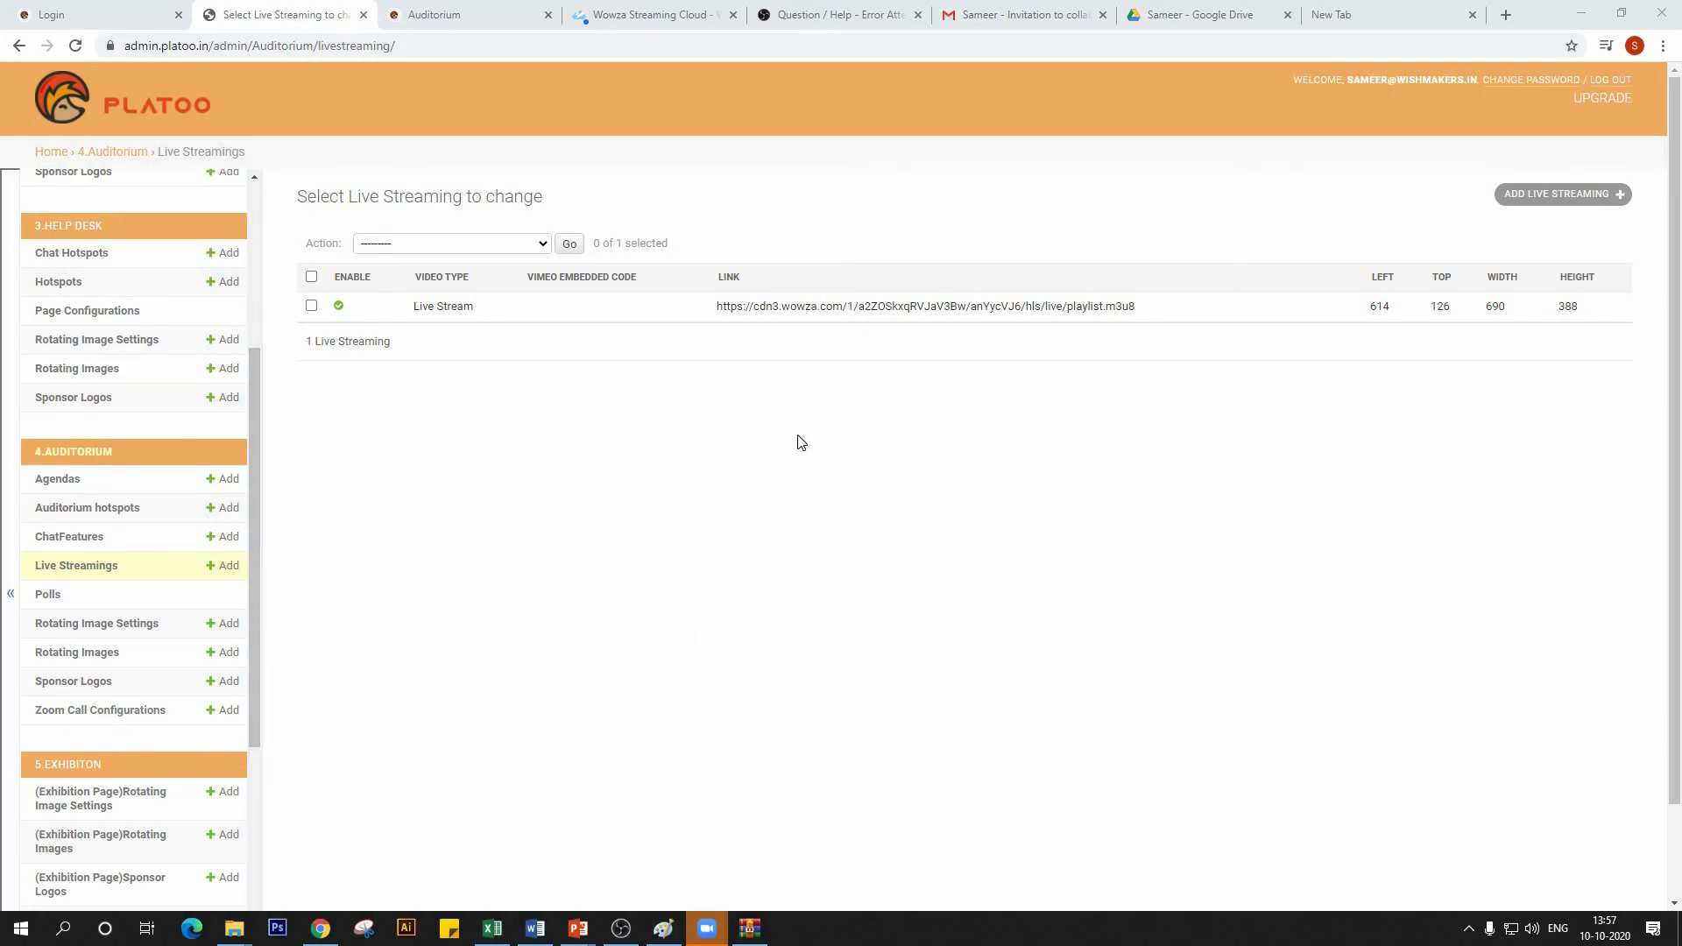
click(103, 717)
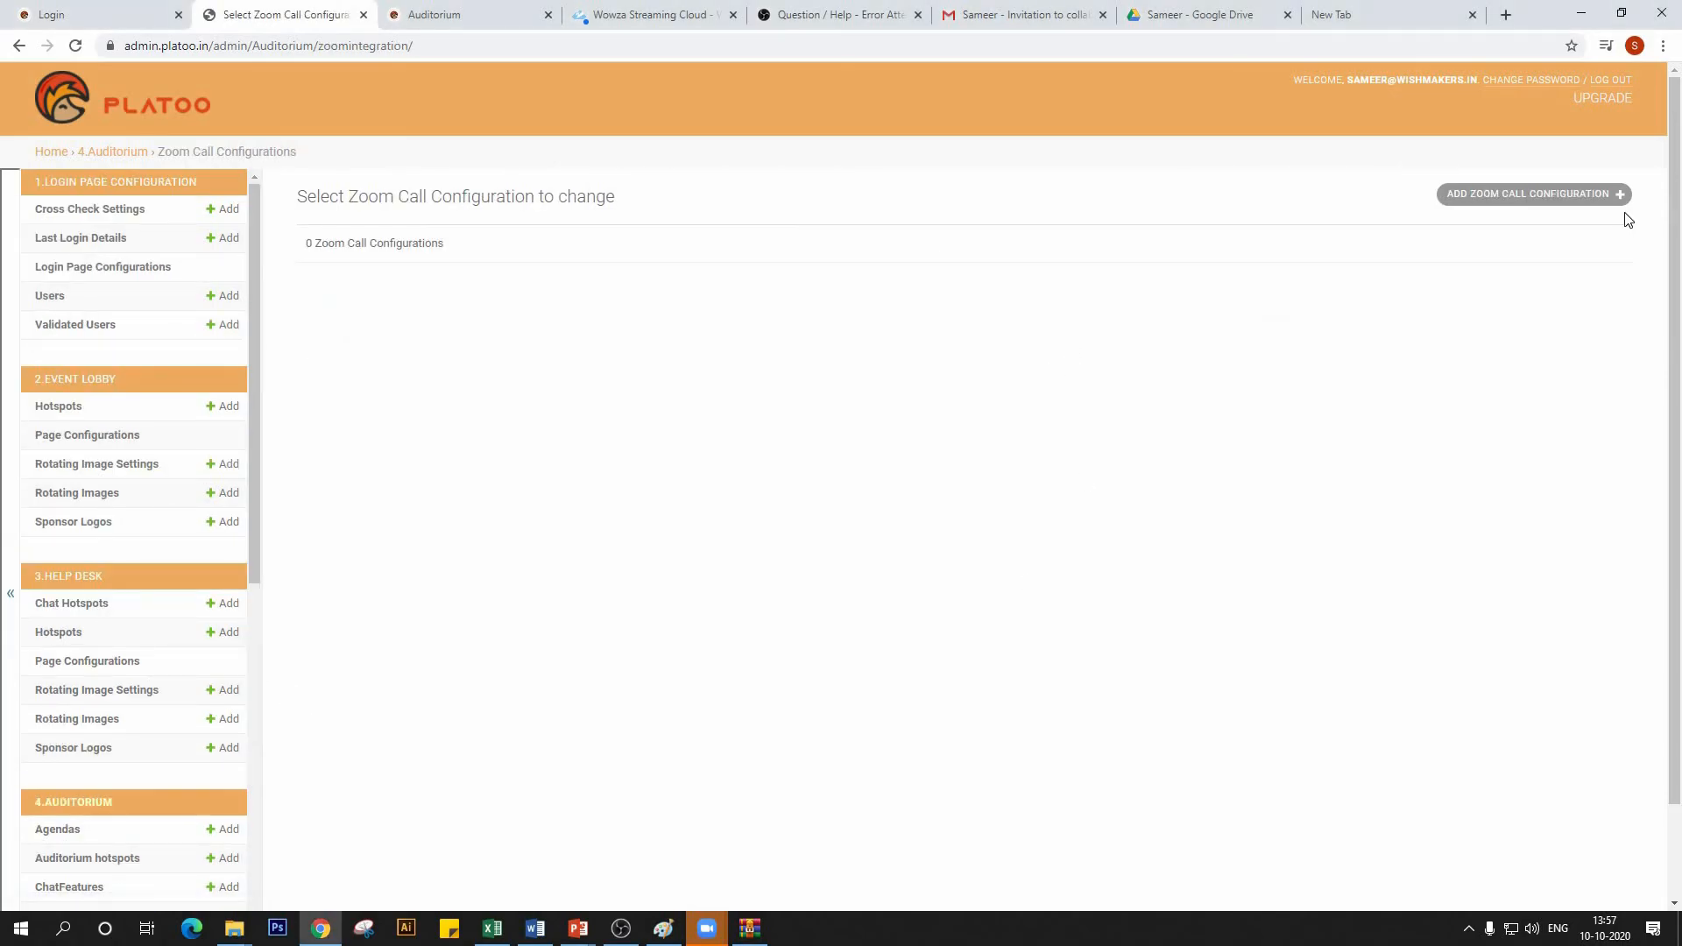
click(1549, 195)
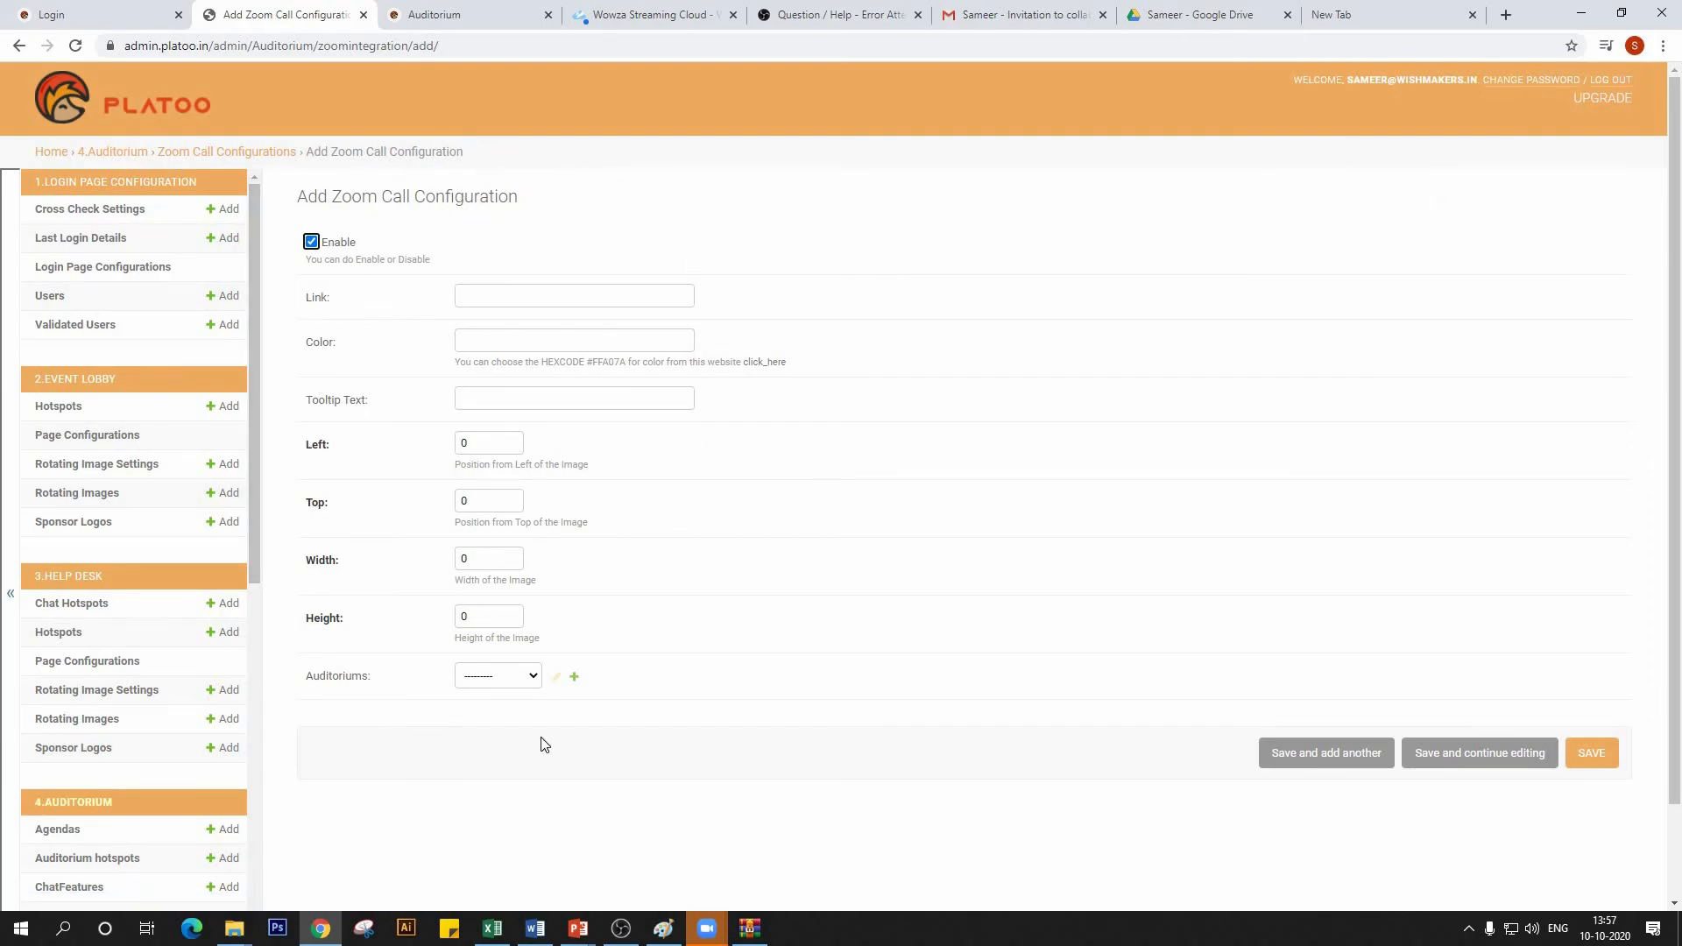
- Switch to the running Zoom meeting and copy its invite link
mouse_move(705, 933)
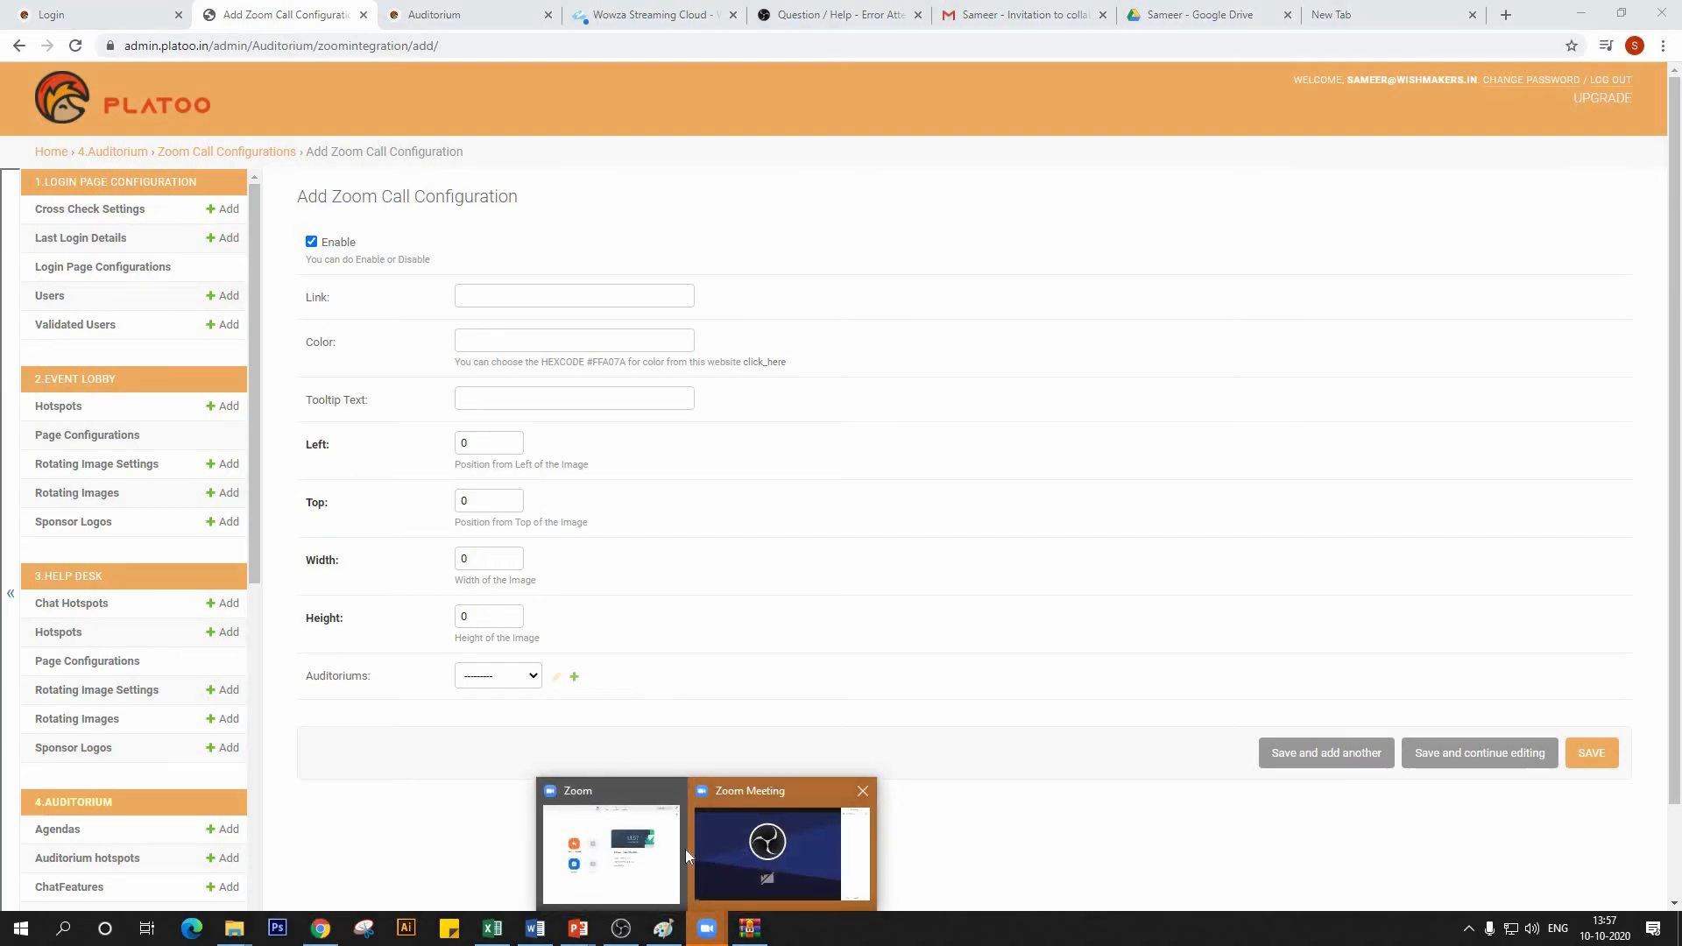
click(624, 854)
click(561, 442)
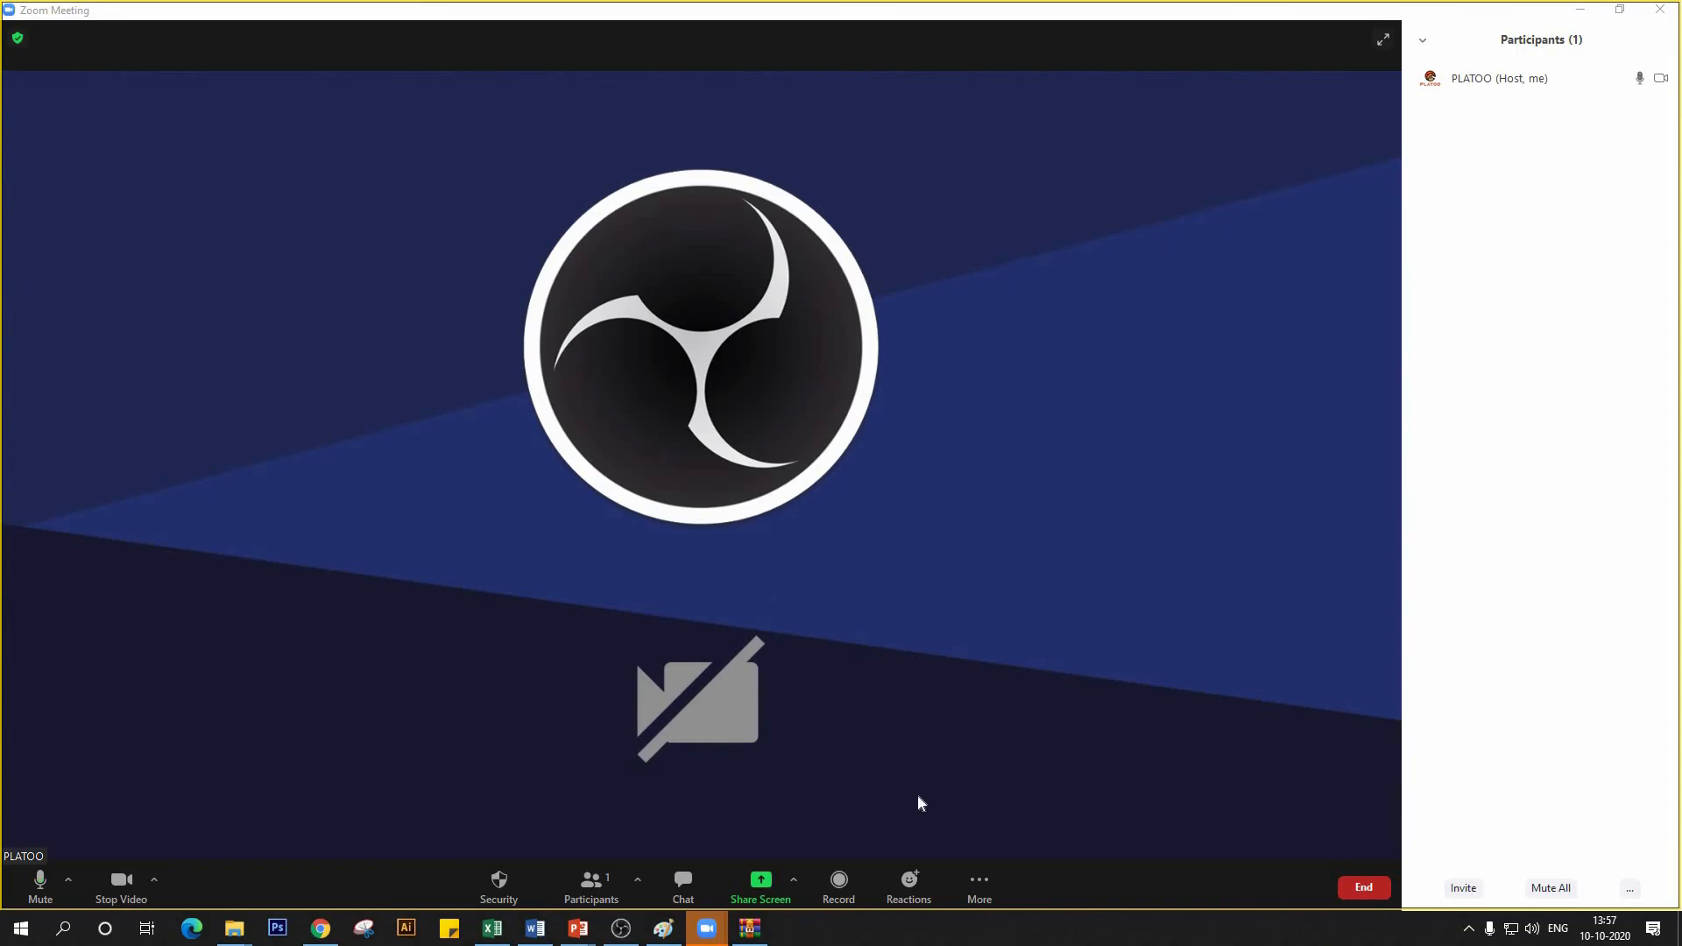
click(1469, 892)
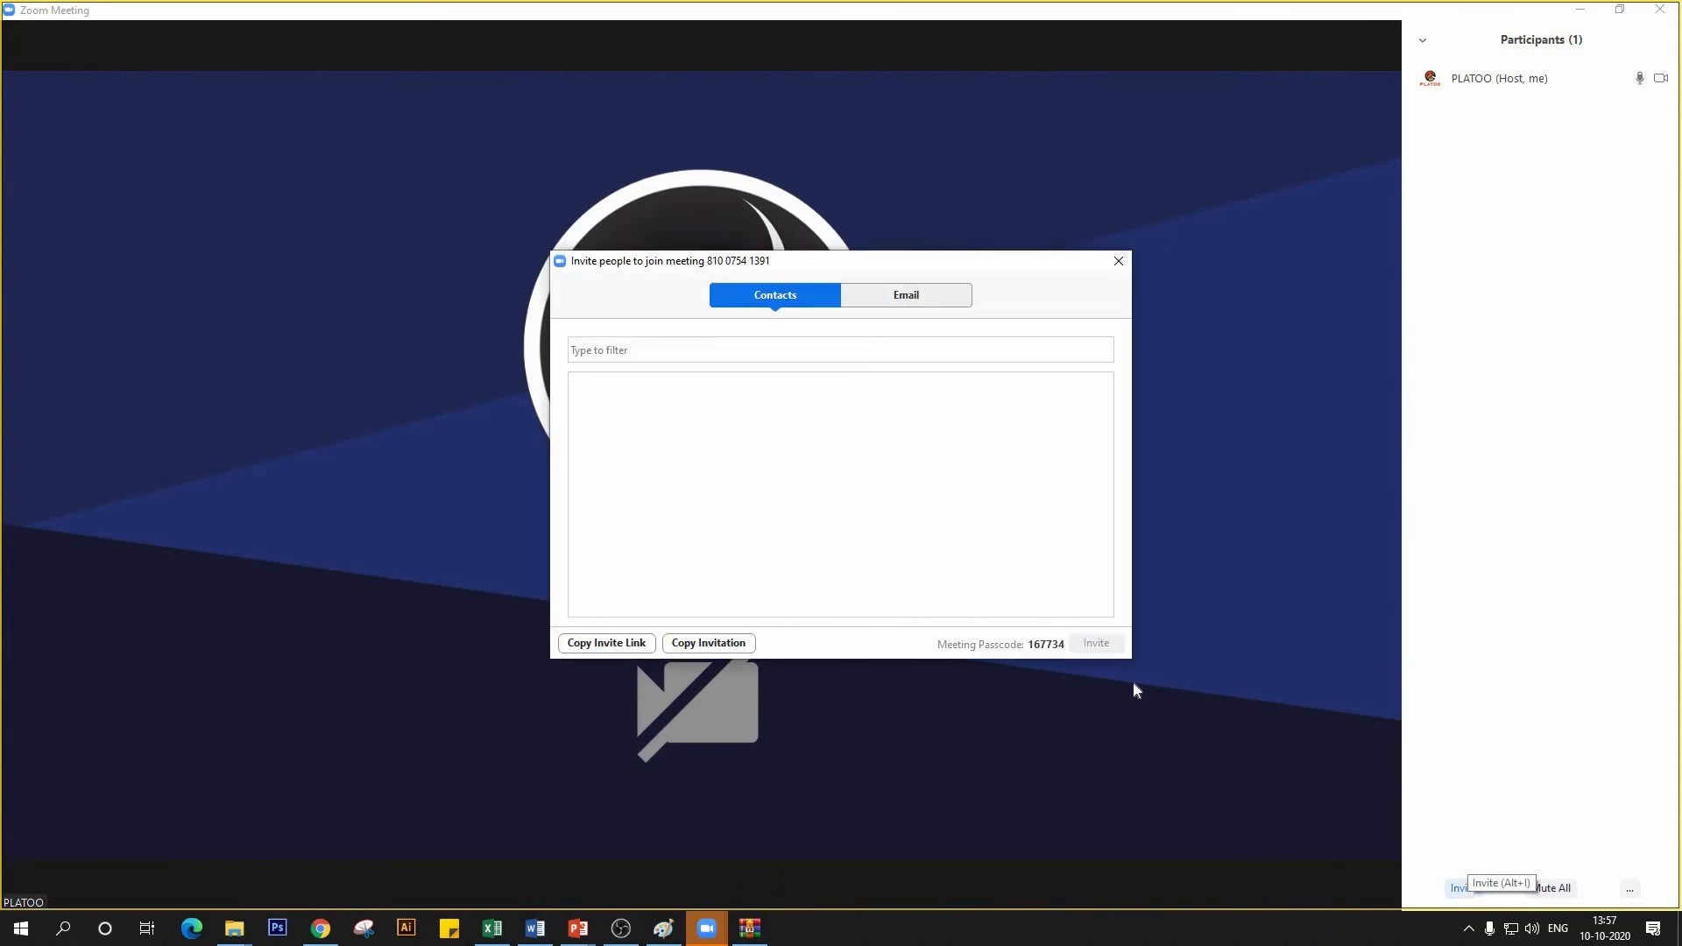
click(604, 643)
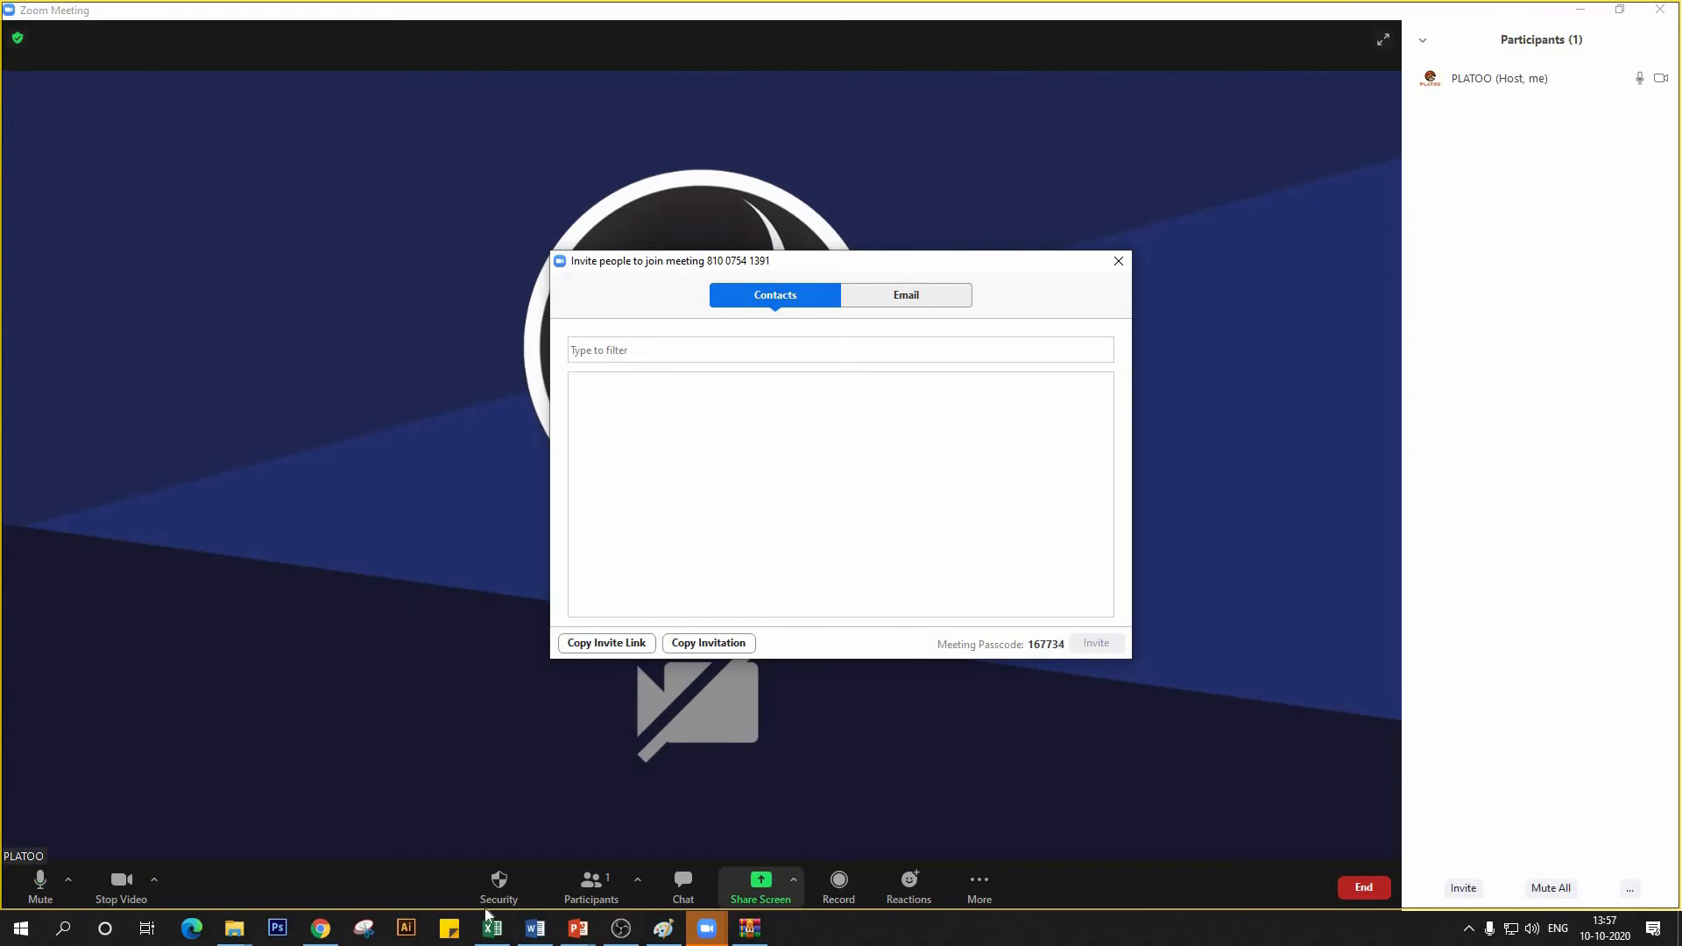
- Return to the Platoo admin in Chrome, dismiss the Zoom invite dialog and paste the meeting link with its embedded passcode as the Link
click(320, 928)
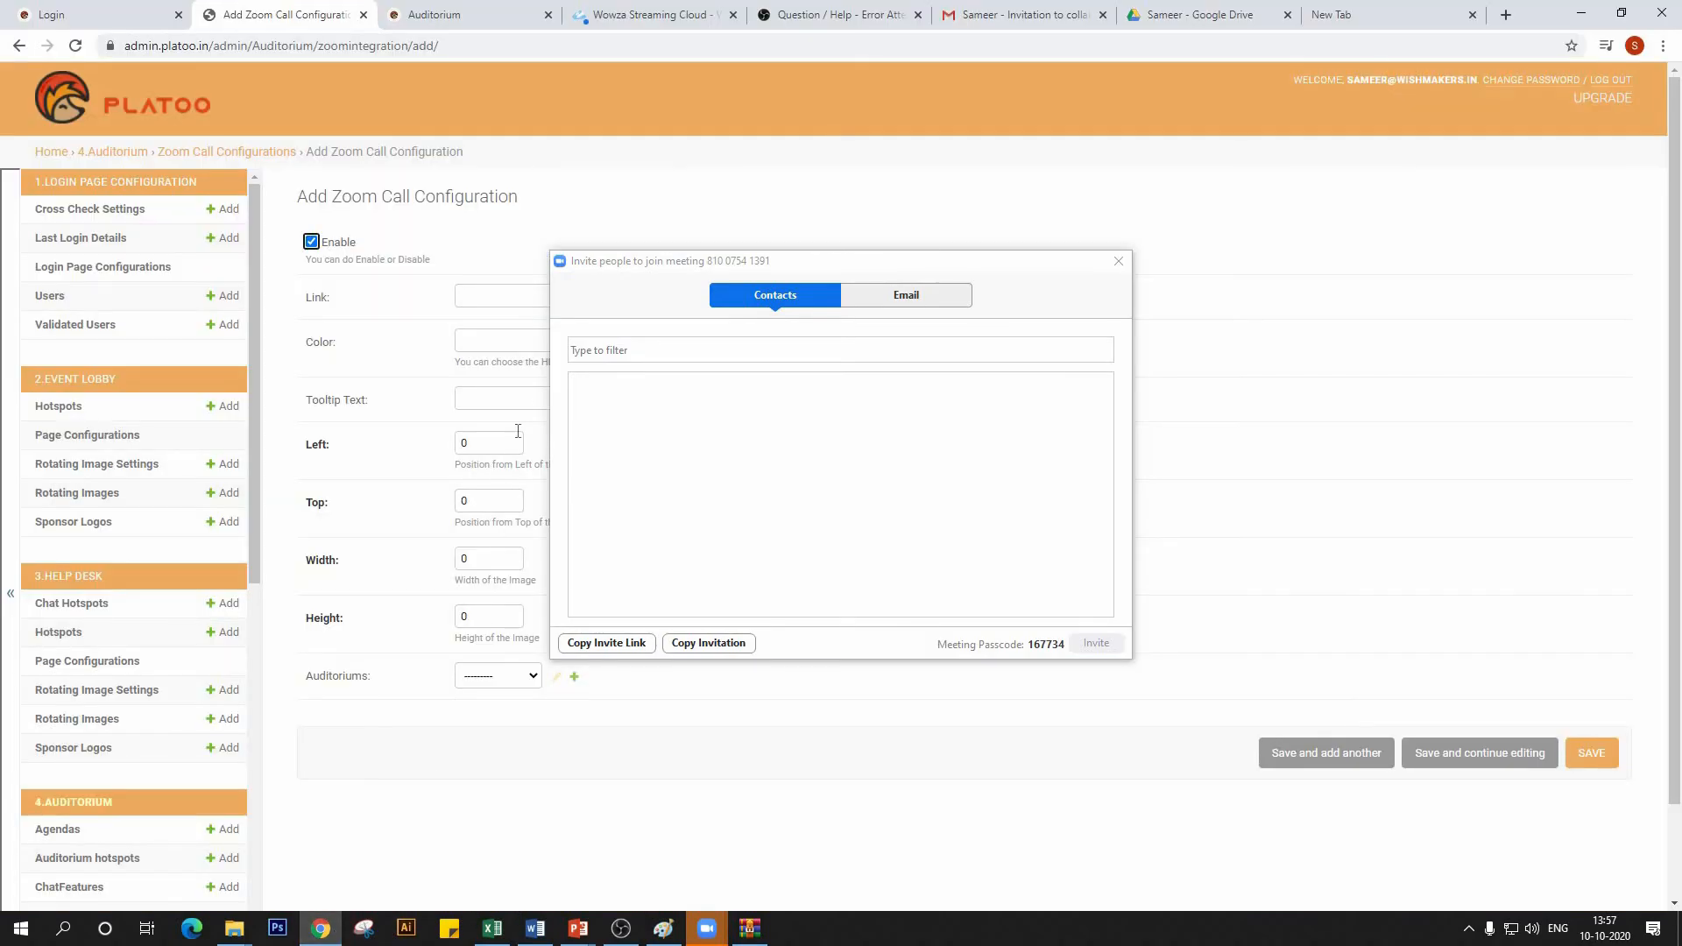
click(1119, 261)
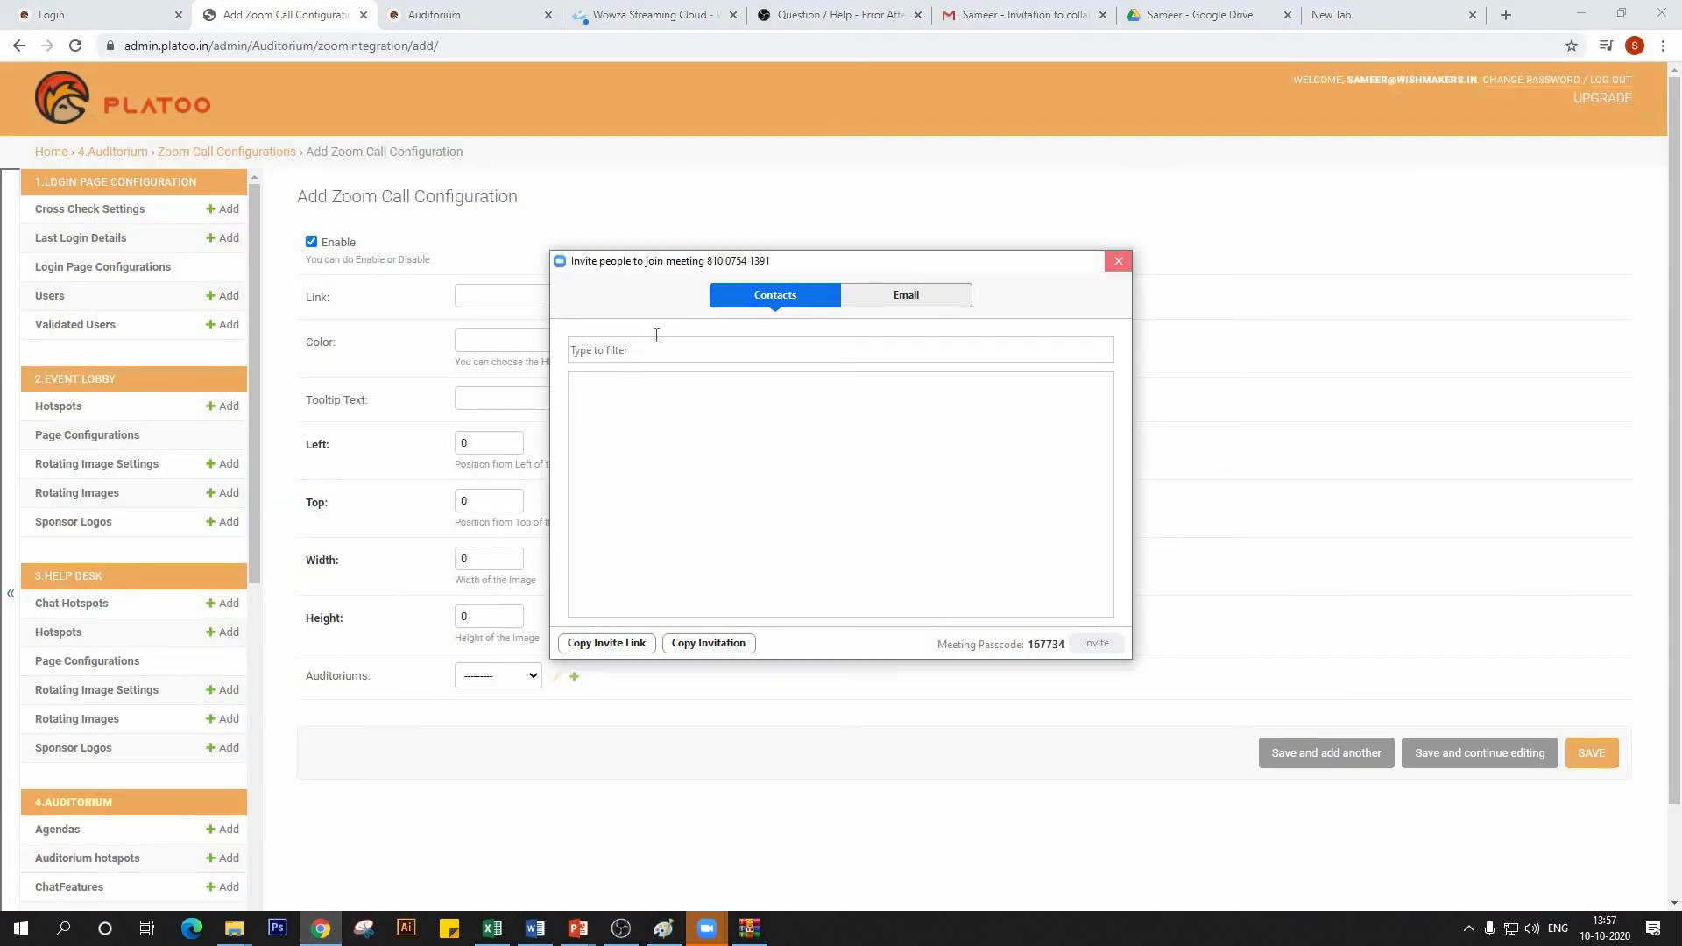
click(494, 288)
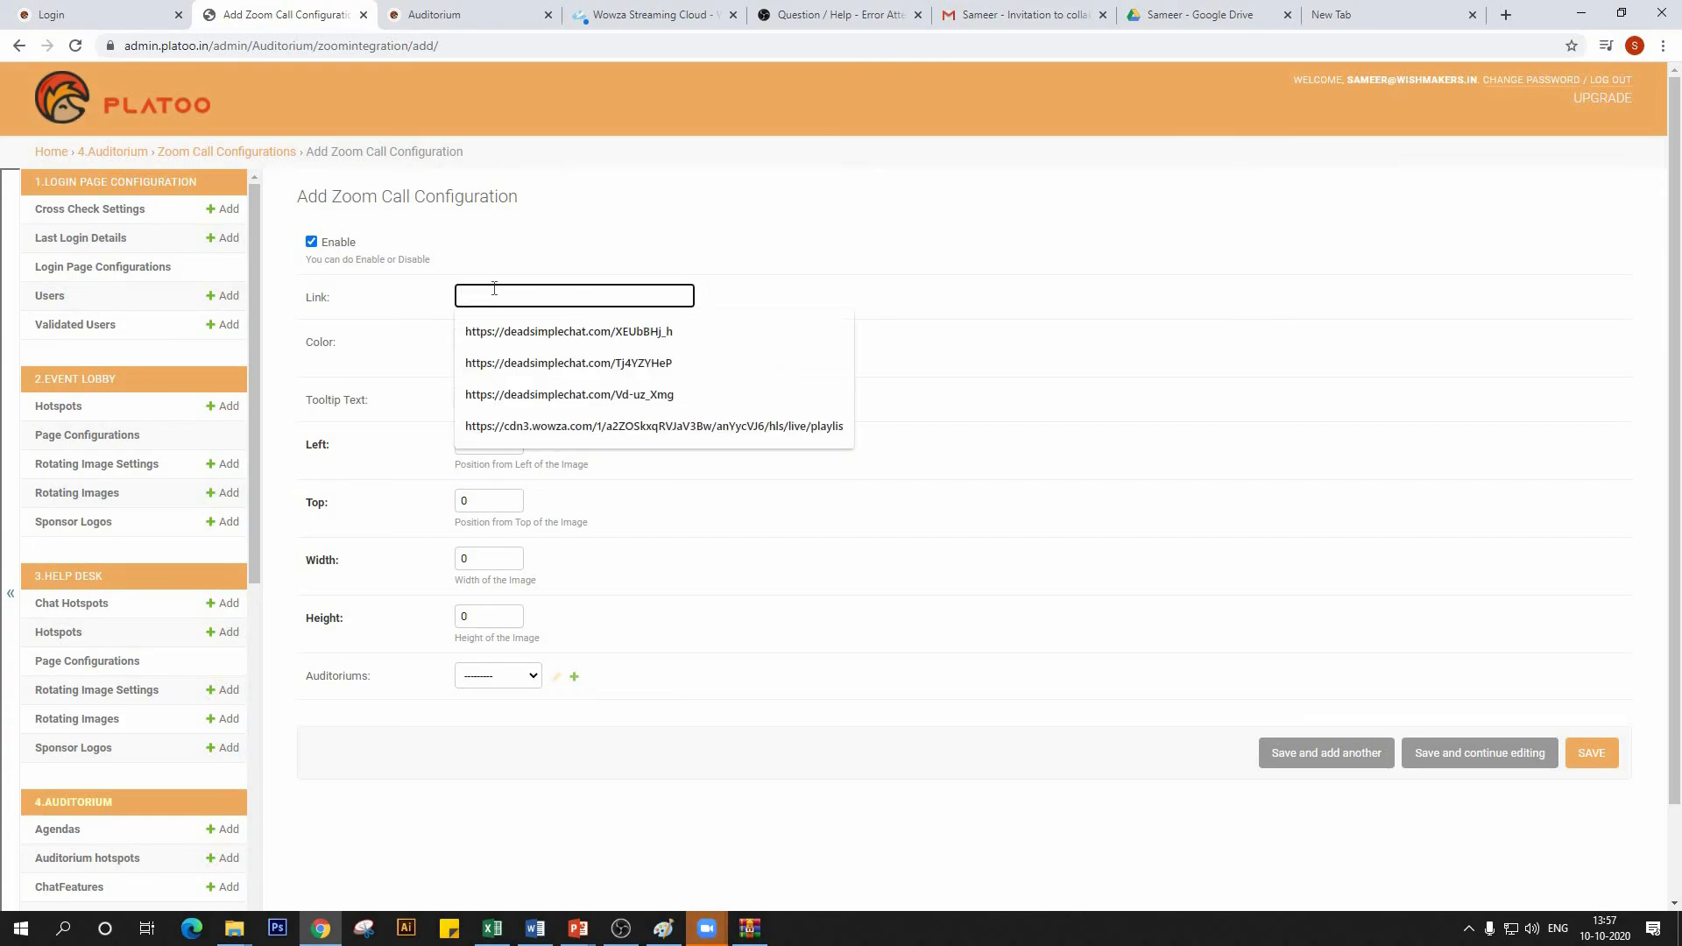
key(ctrl+v)
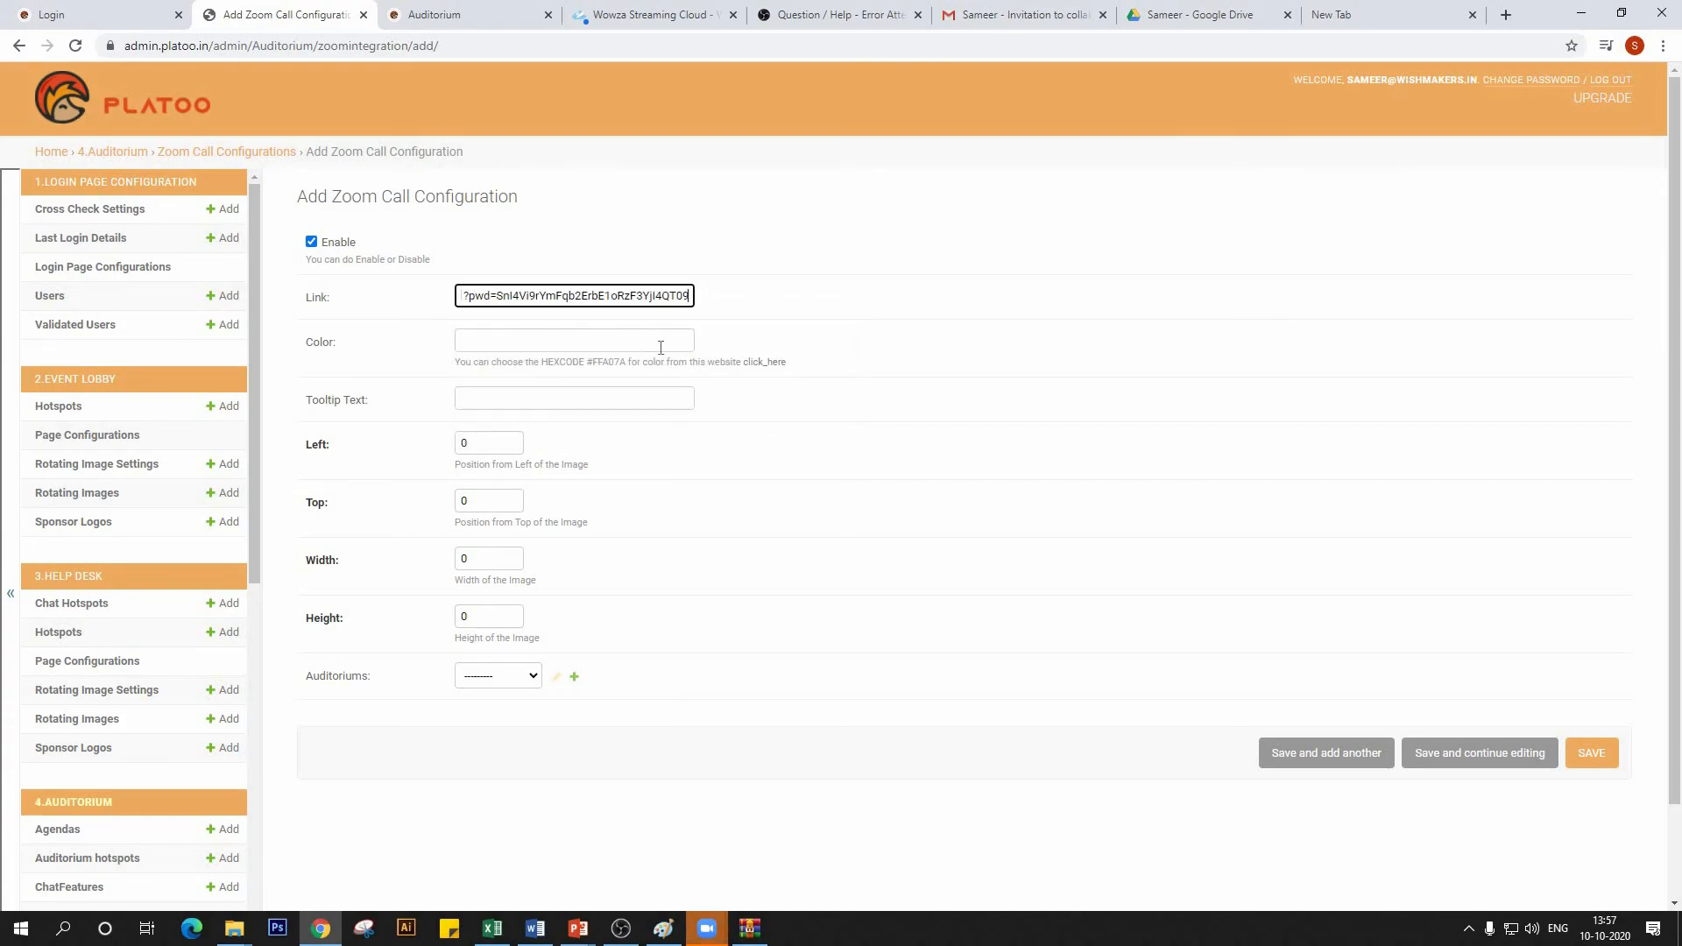
- Set the Zoom call's color to #F3B214 and its tooltip text to "Conference"
click(547, 343)
click(532, 375)
click(497, 392)
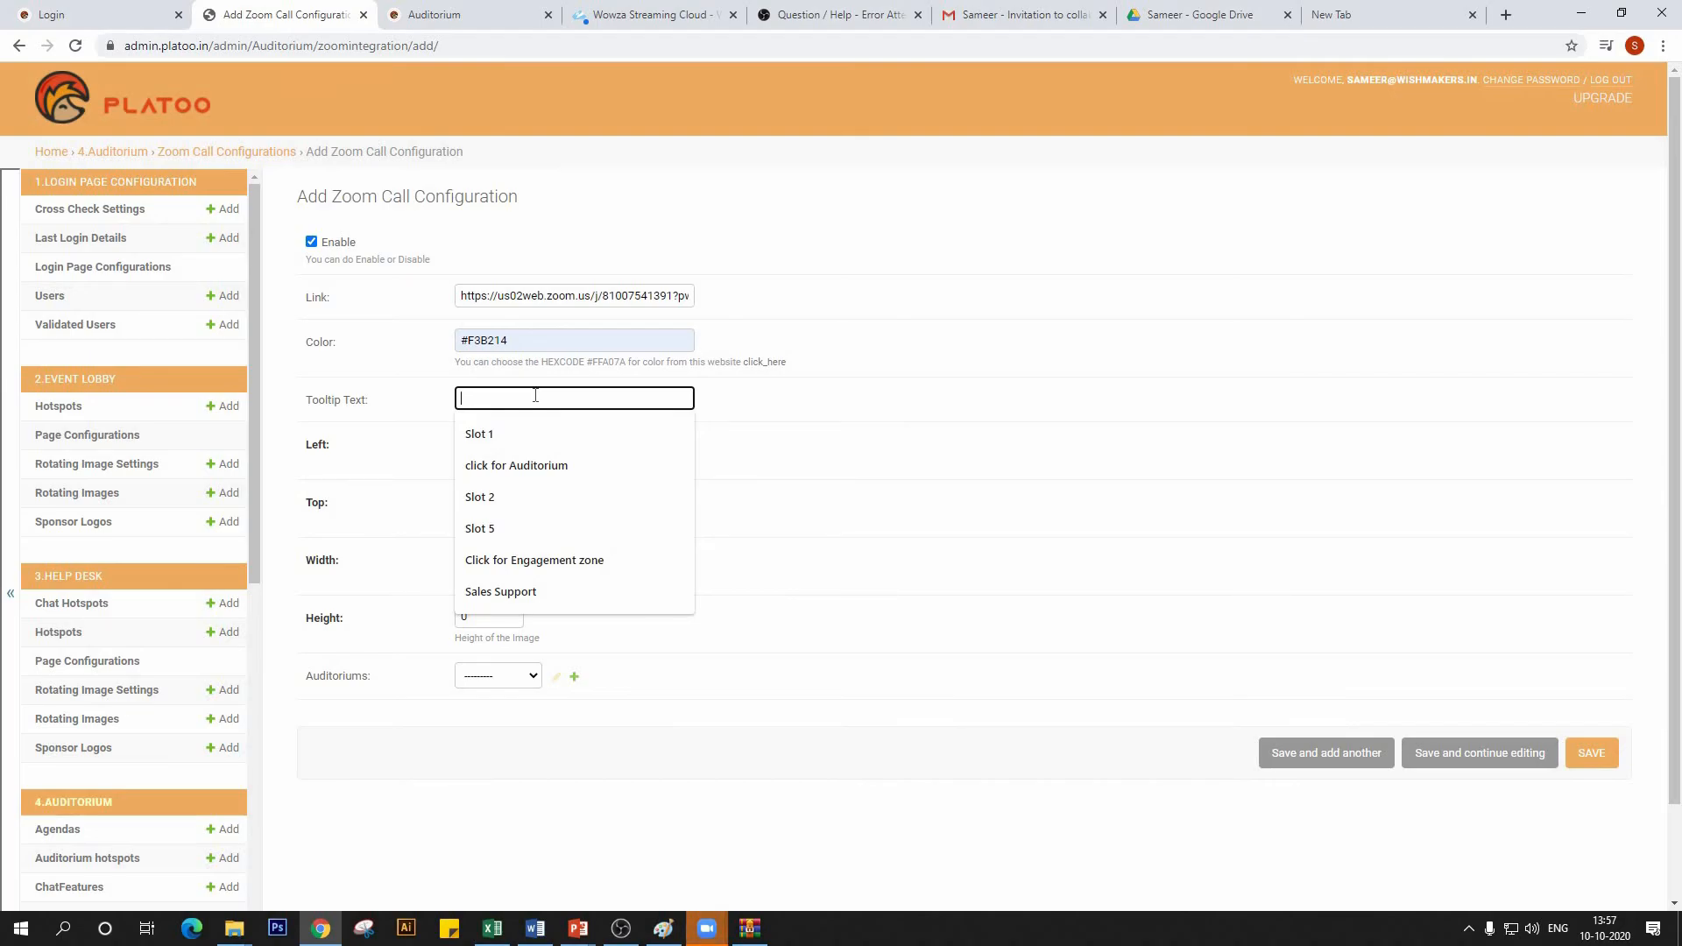
text(Conference)
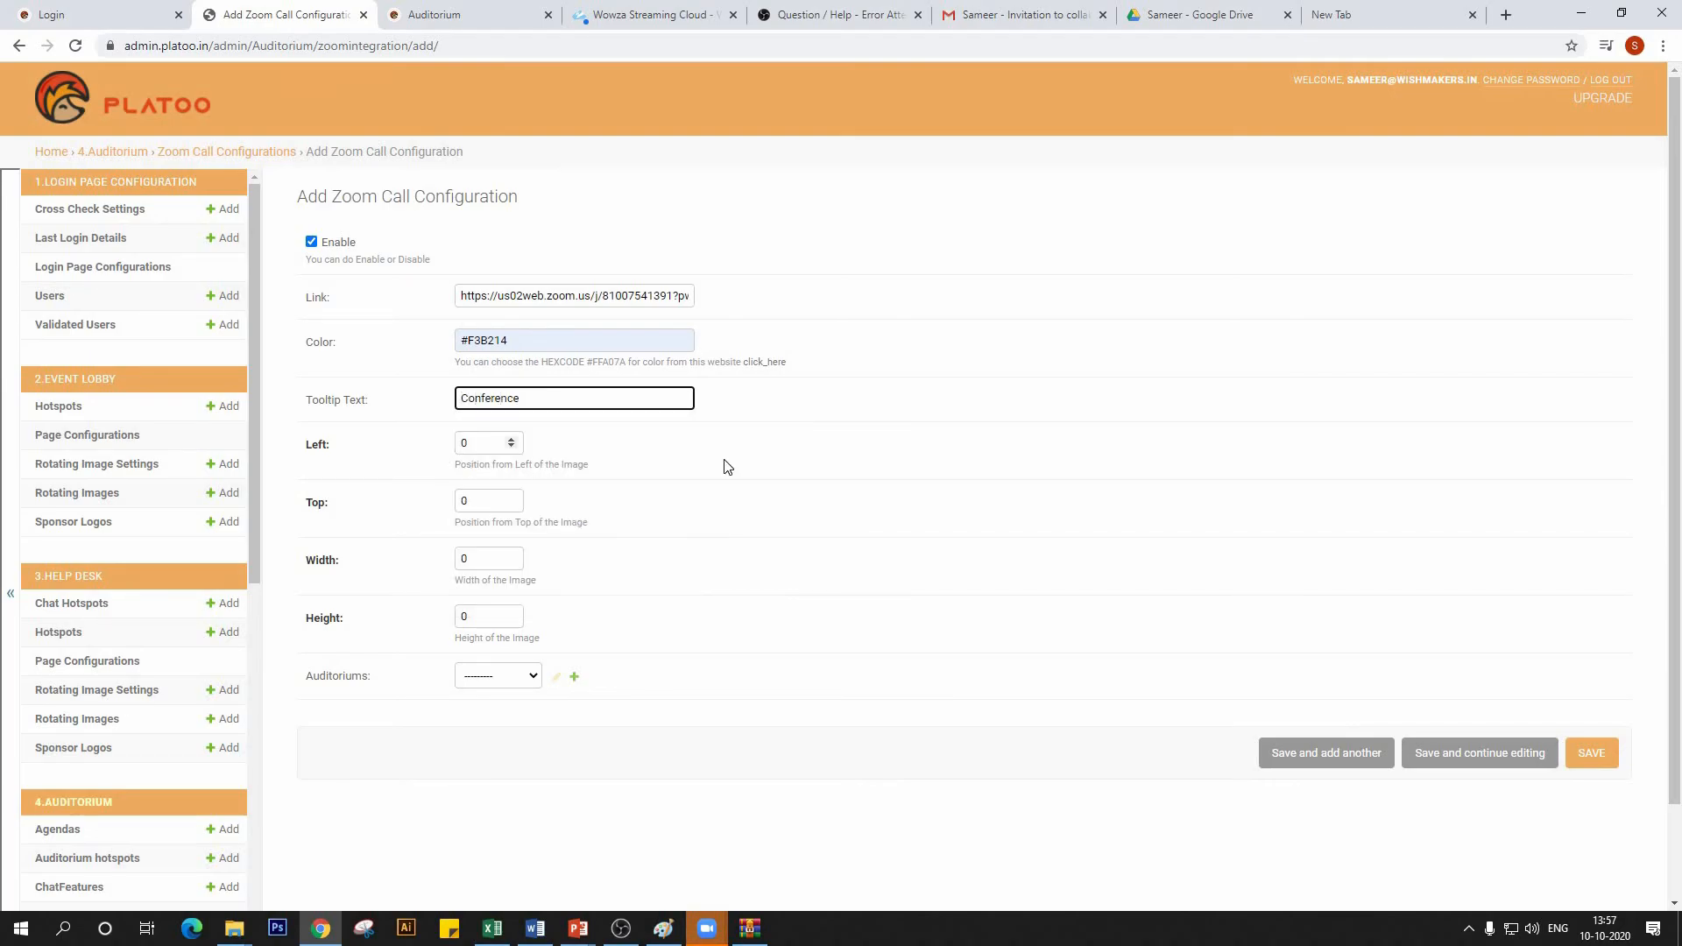
key(Tab)
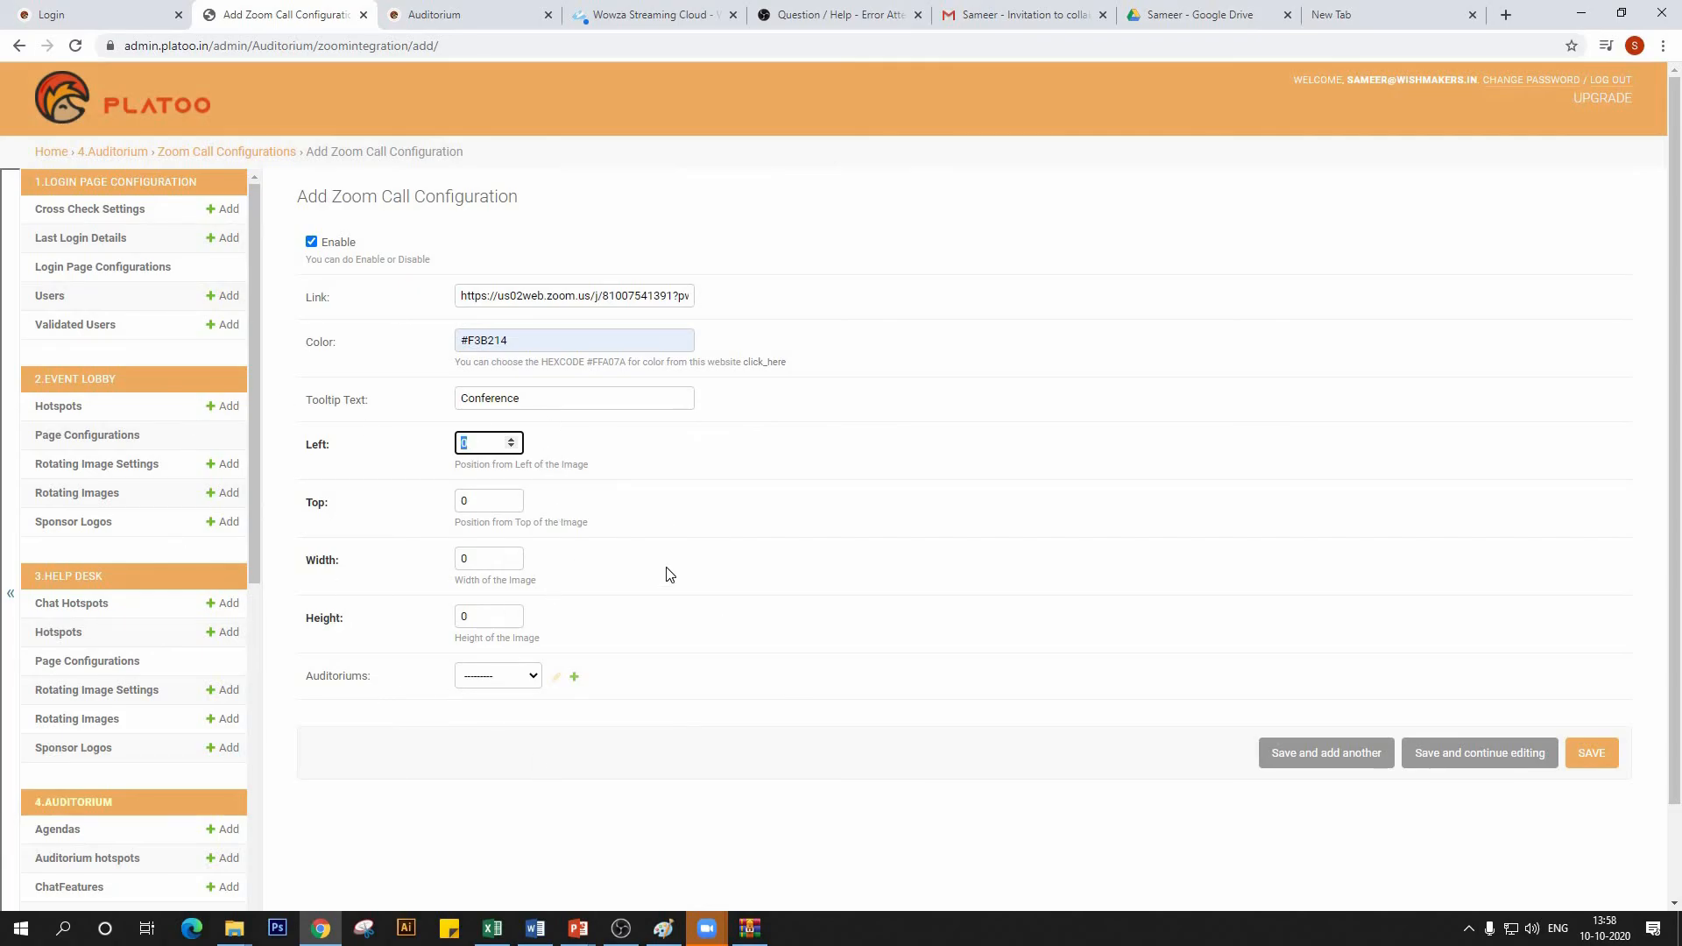
- Set the Zoom call's Left to 955, Top to 73, Width and Height to 20, and save it for the Auditorium
scroll(663, 593, down, 2)
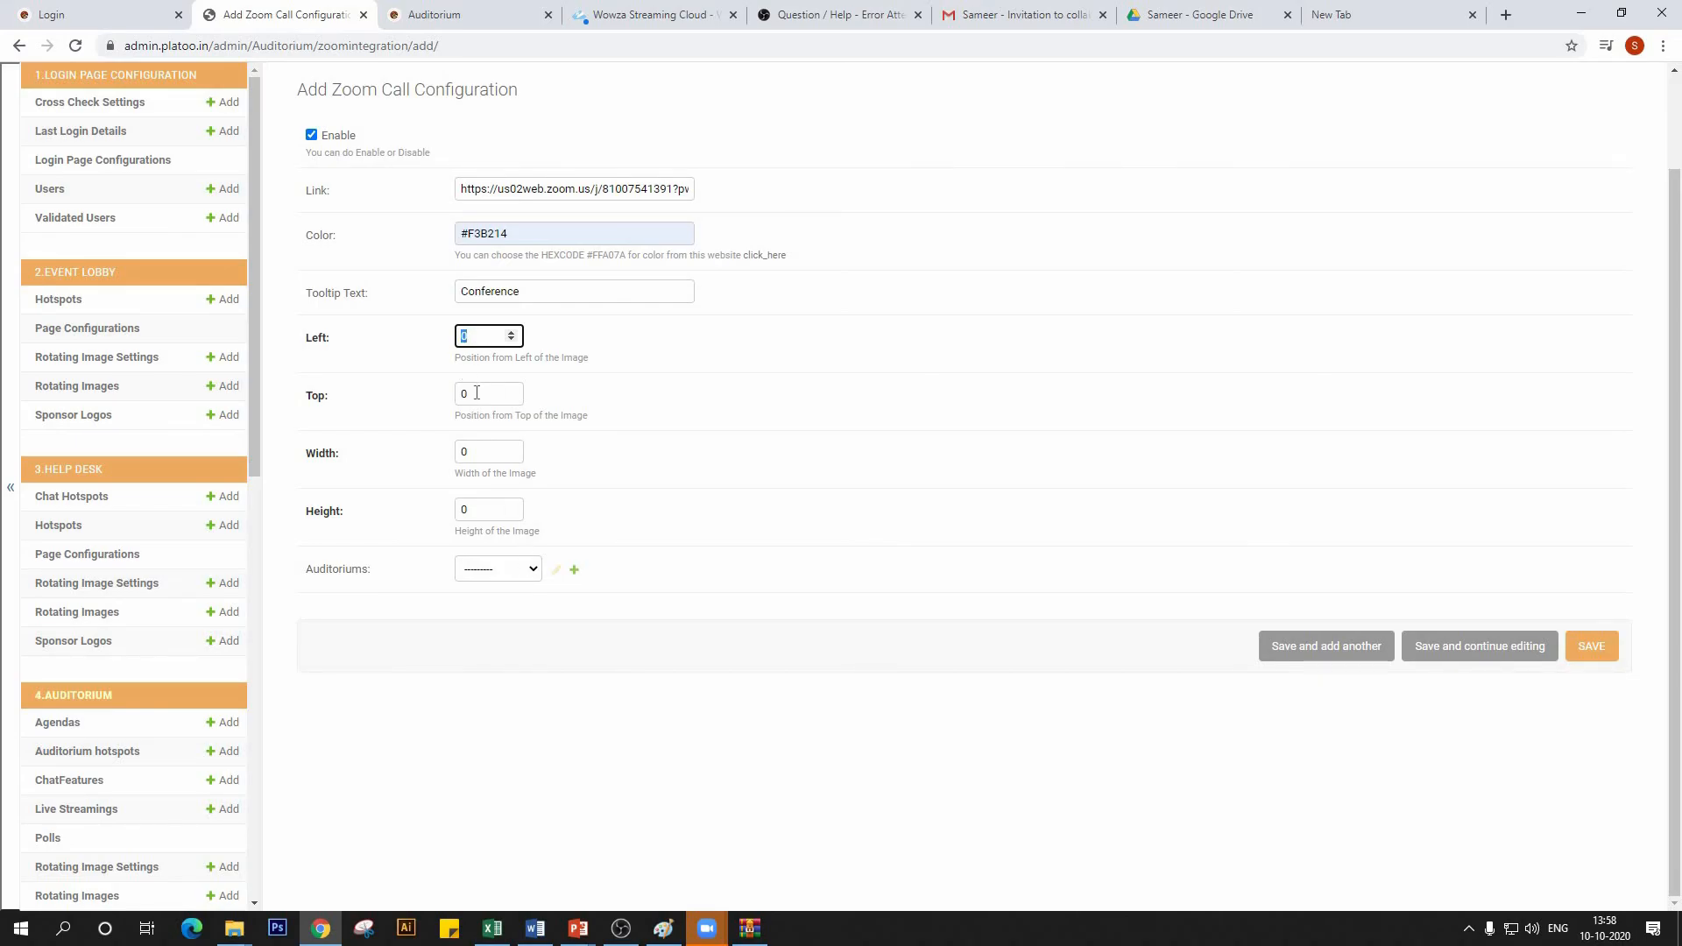
click(663, 928)
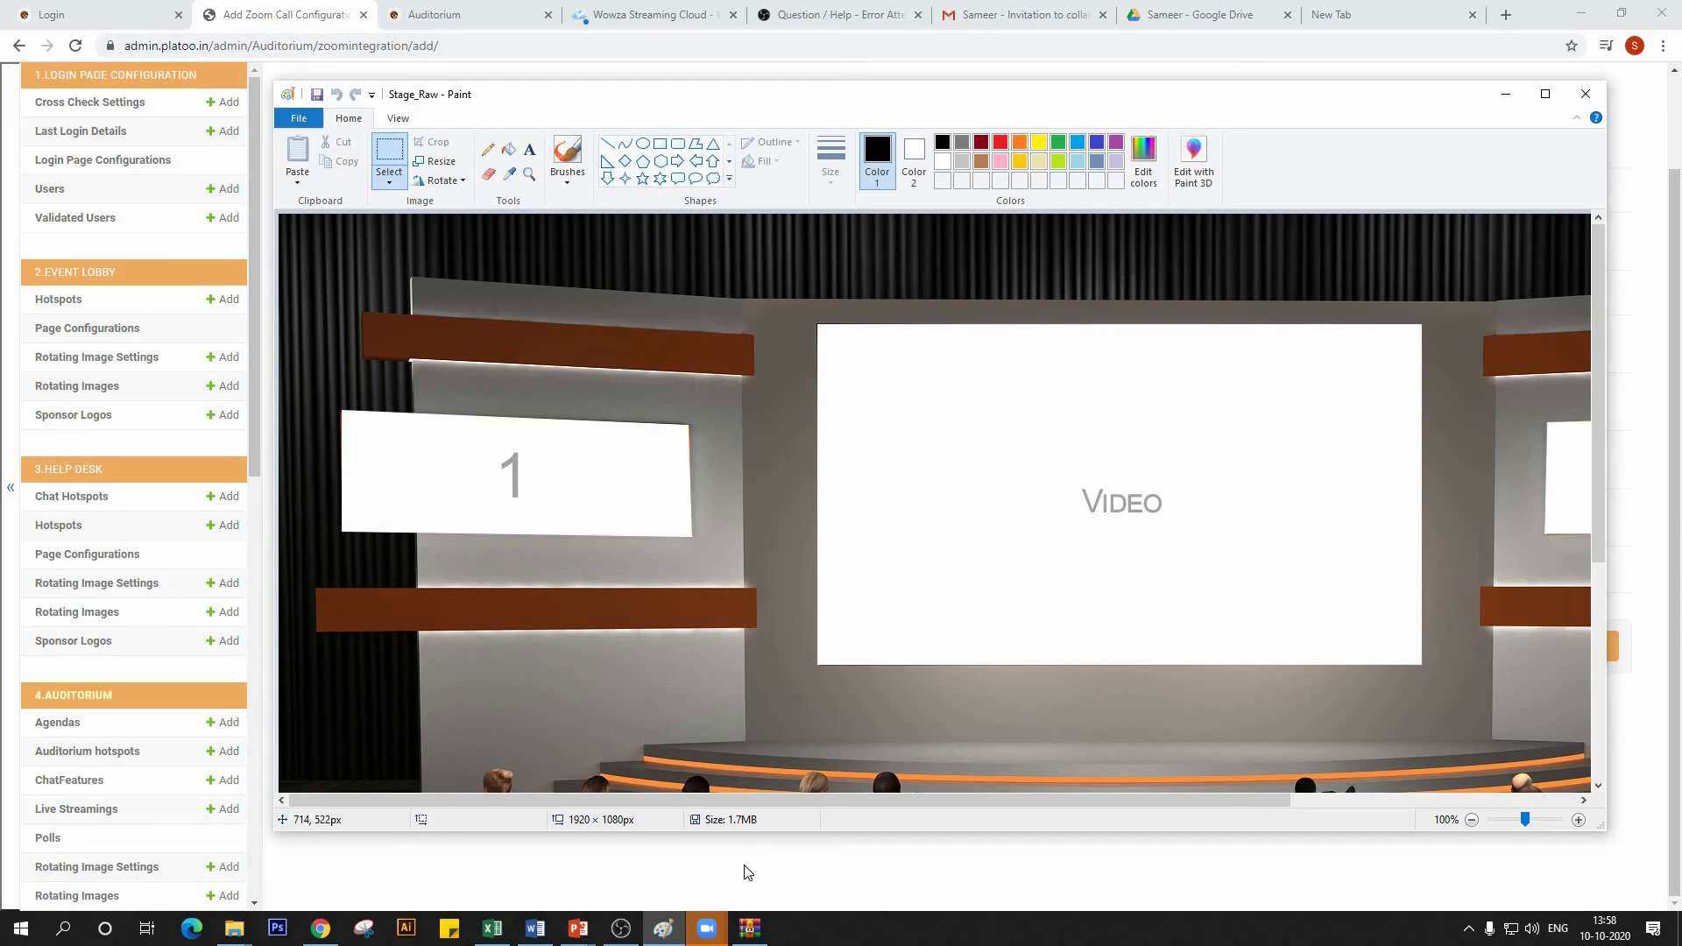
click(321, 929)
key(Tab)
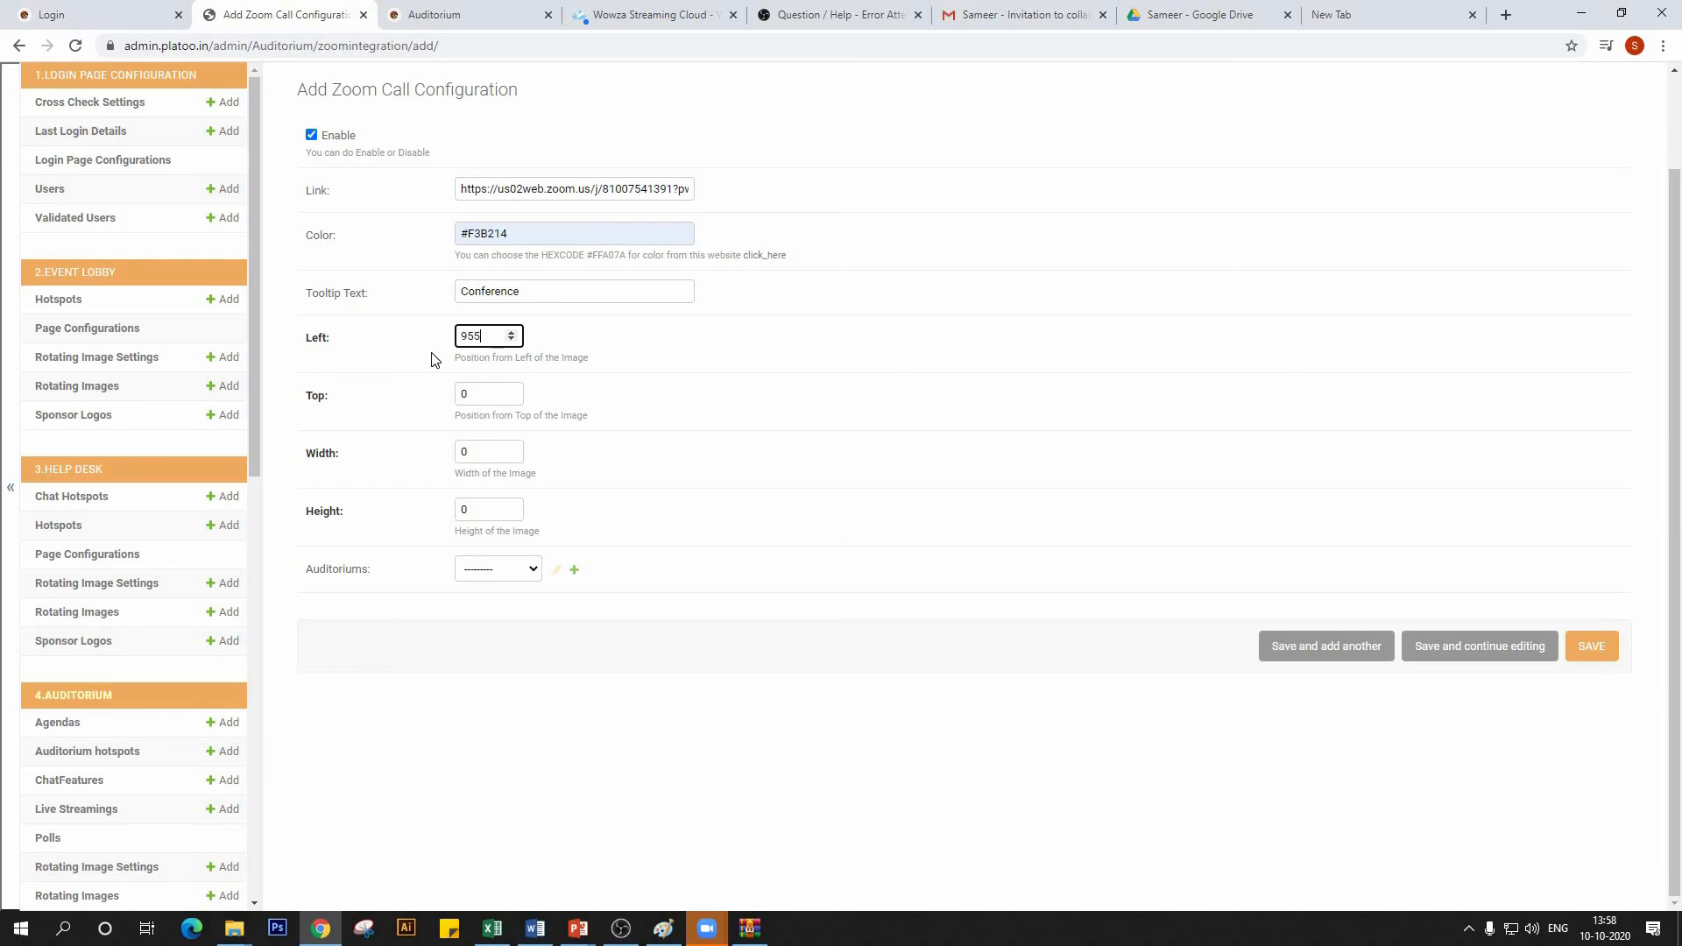
key(Tab)
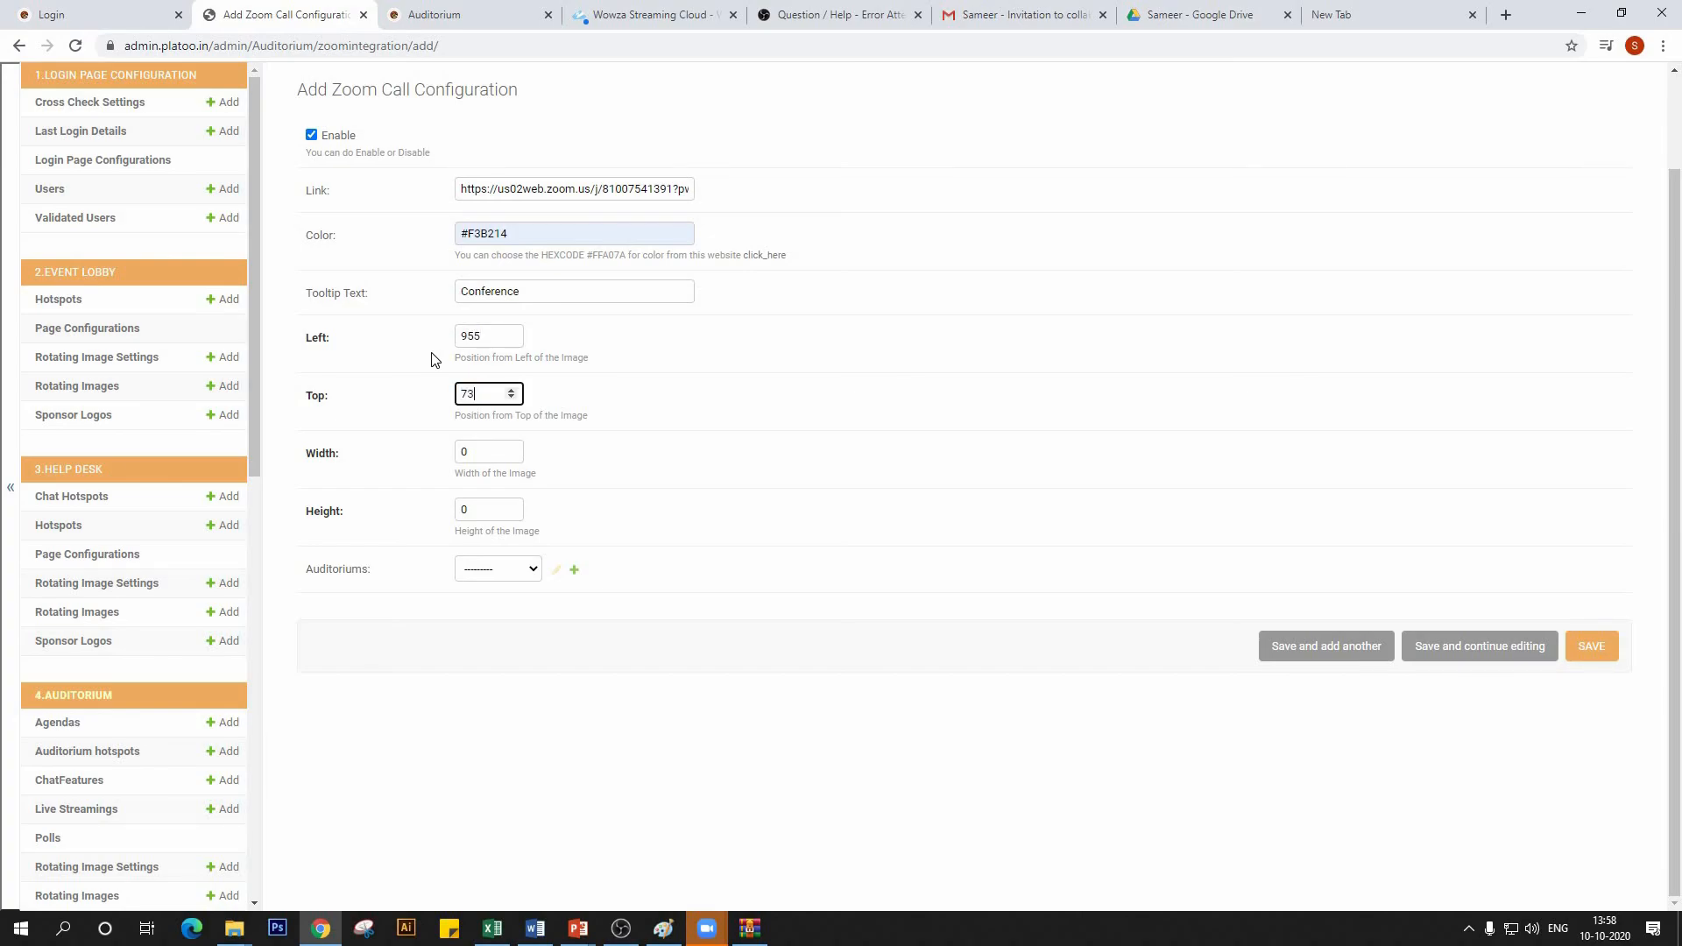
key(Tab)
key(Tab)
text(2)
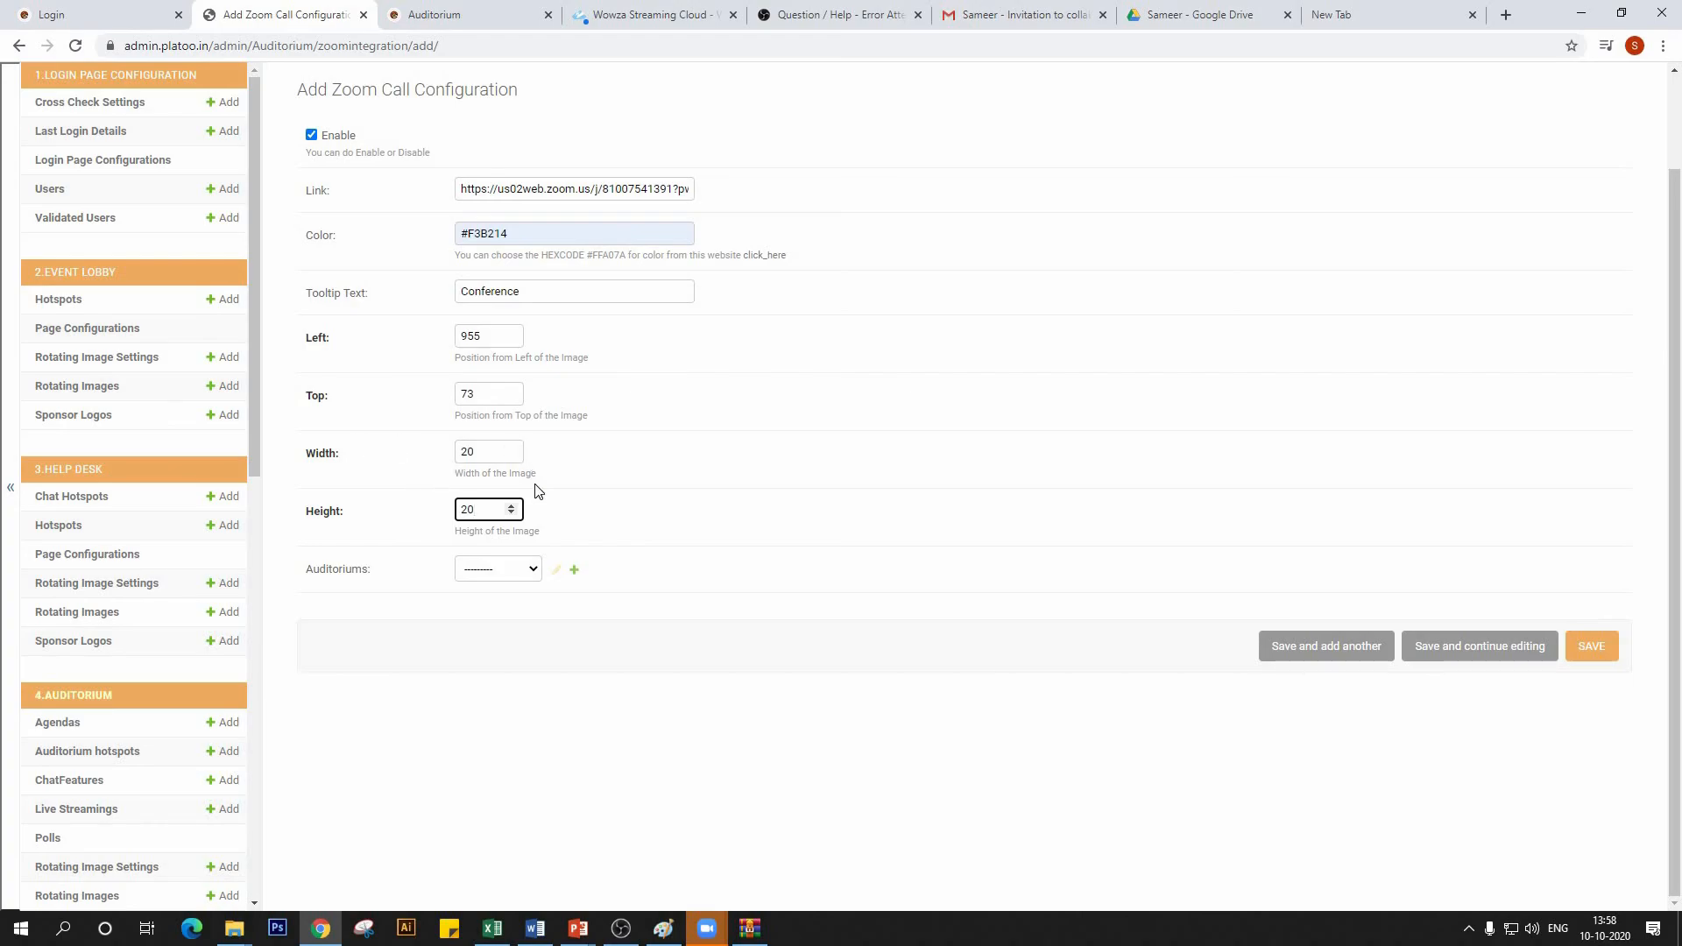
click(526, 571)
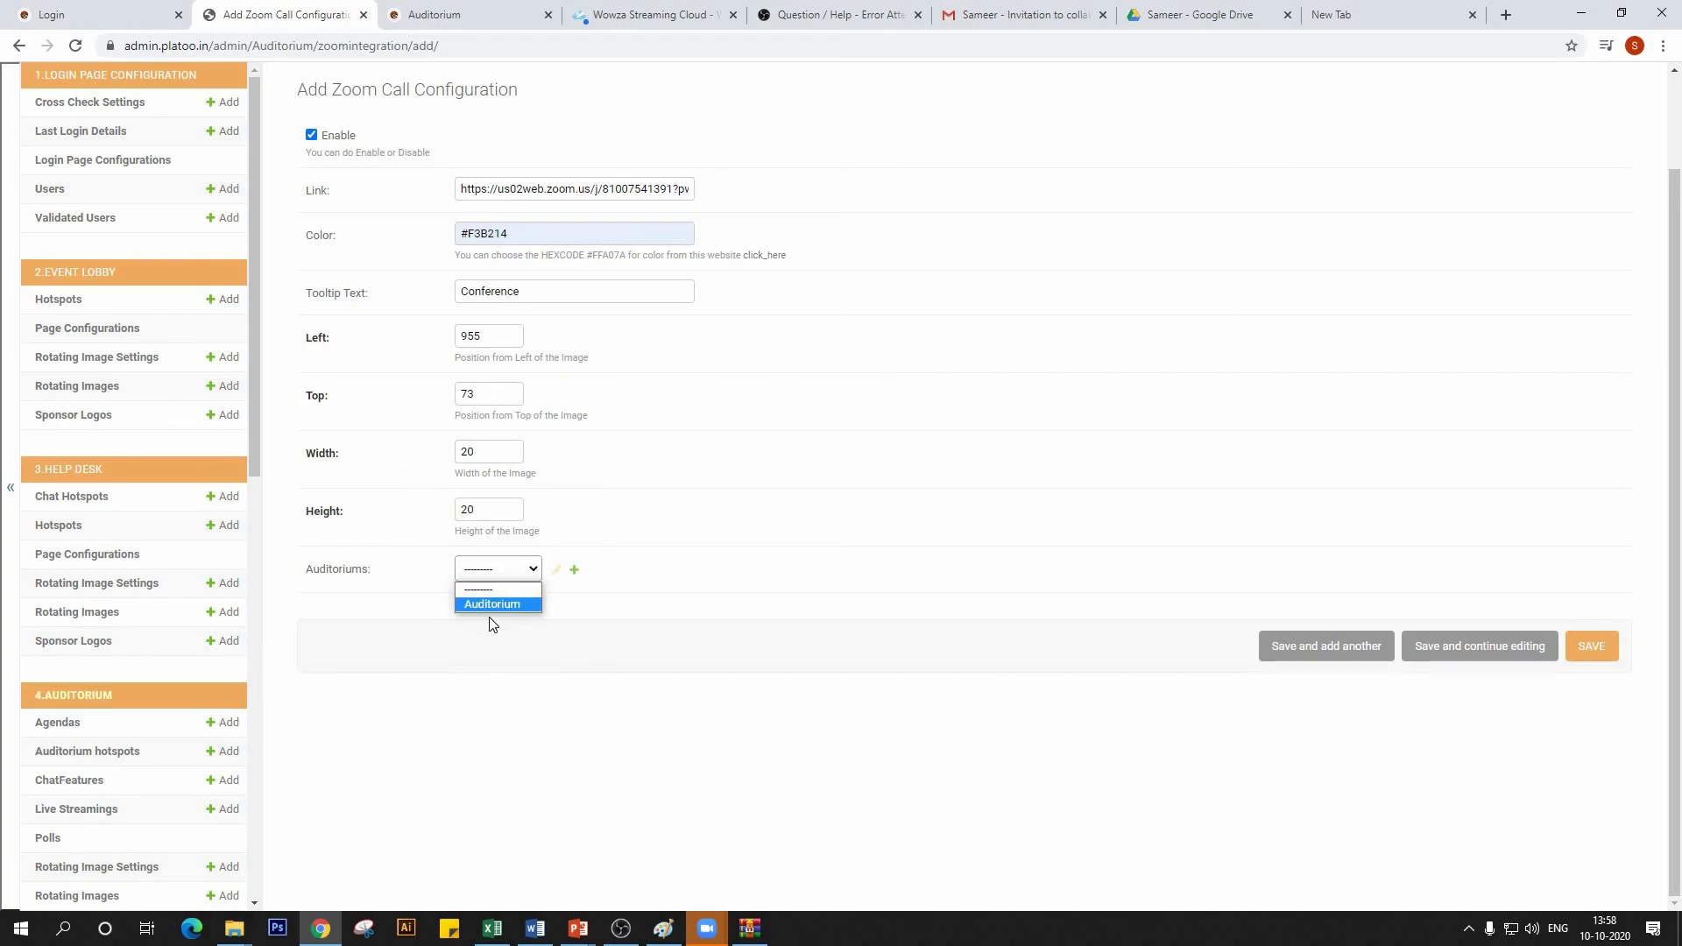
click(1577, 664)
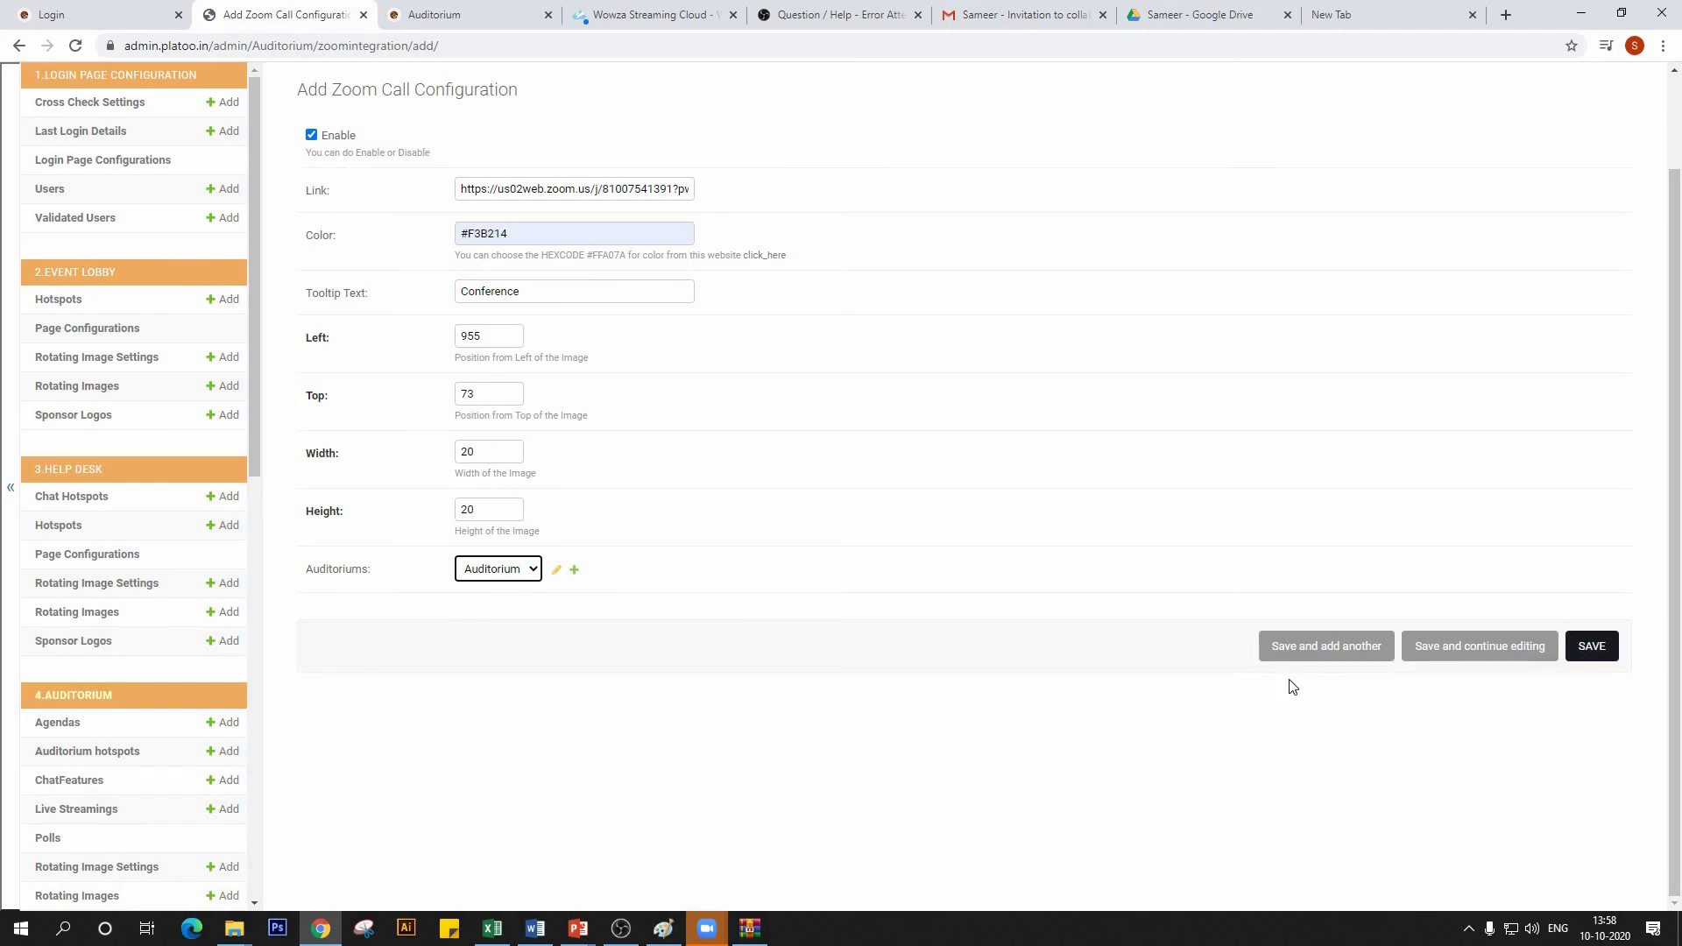
- Reload the demo event's auditorium page and log back in with the account email and password
click(473, 15)
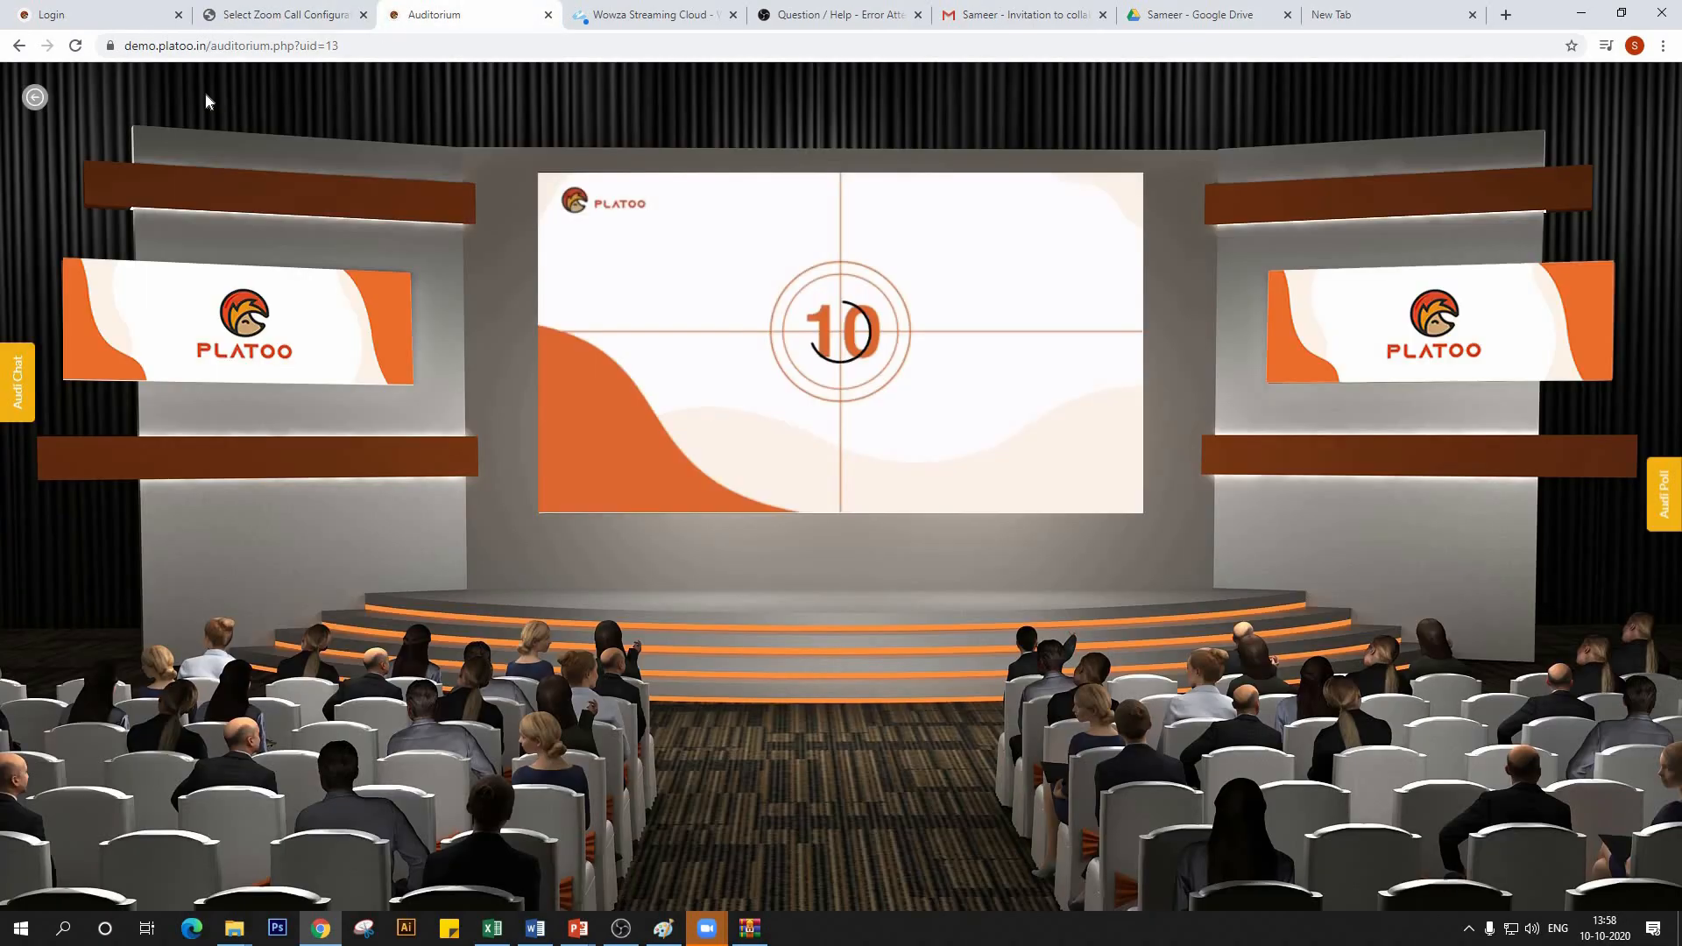
click(75, 48)
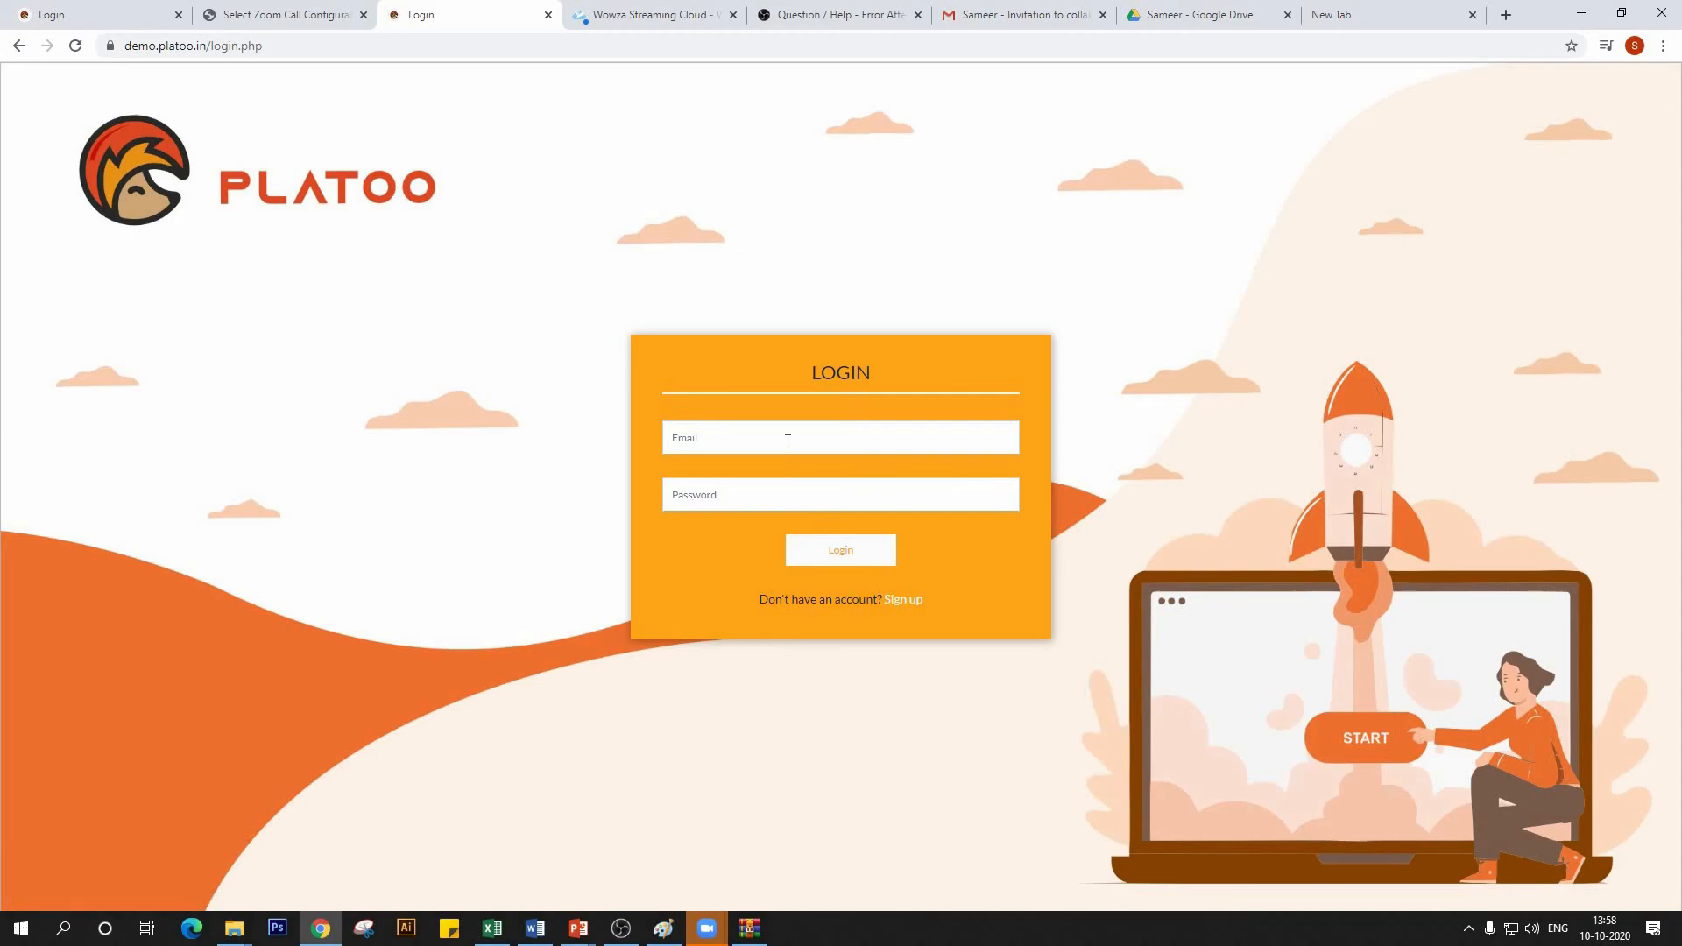
click(787, 442)
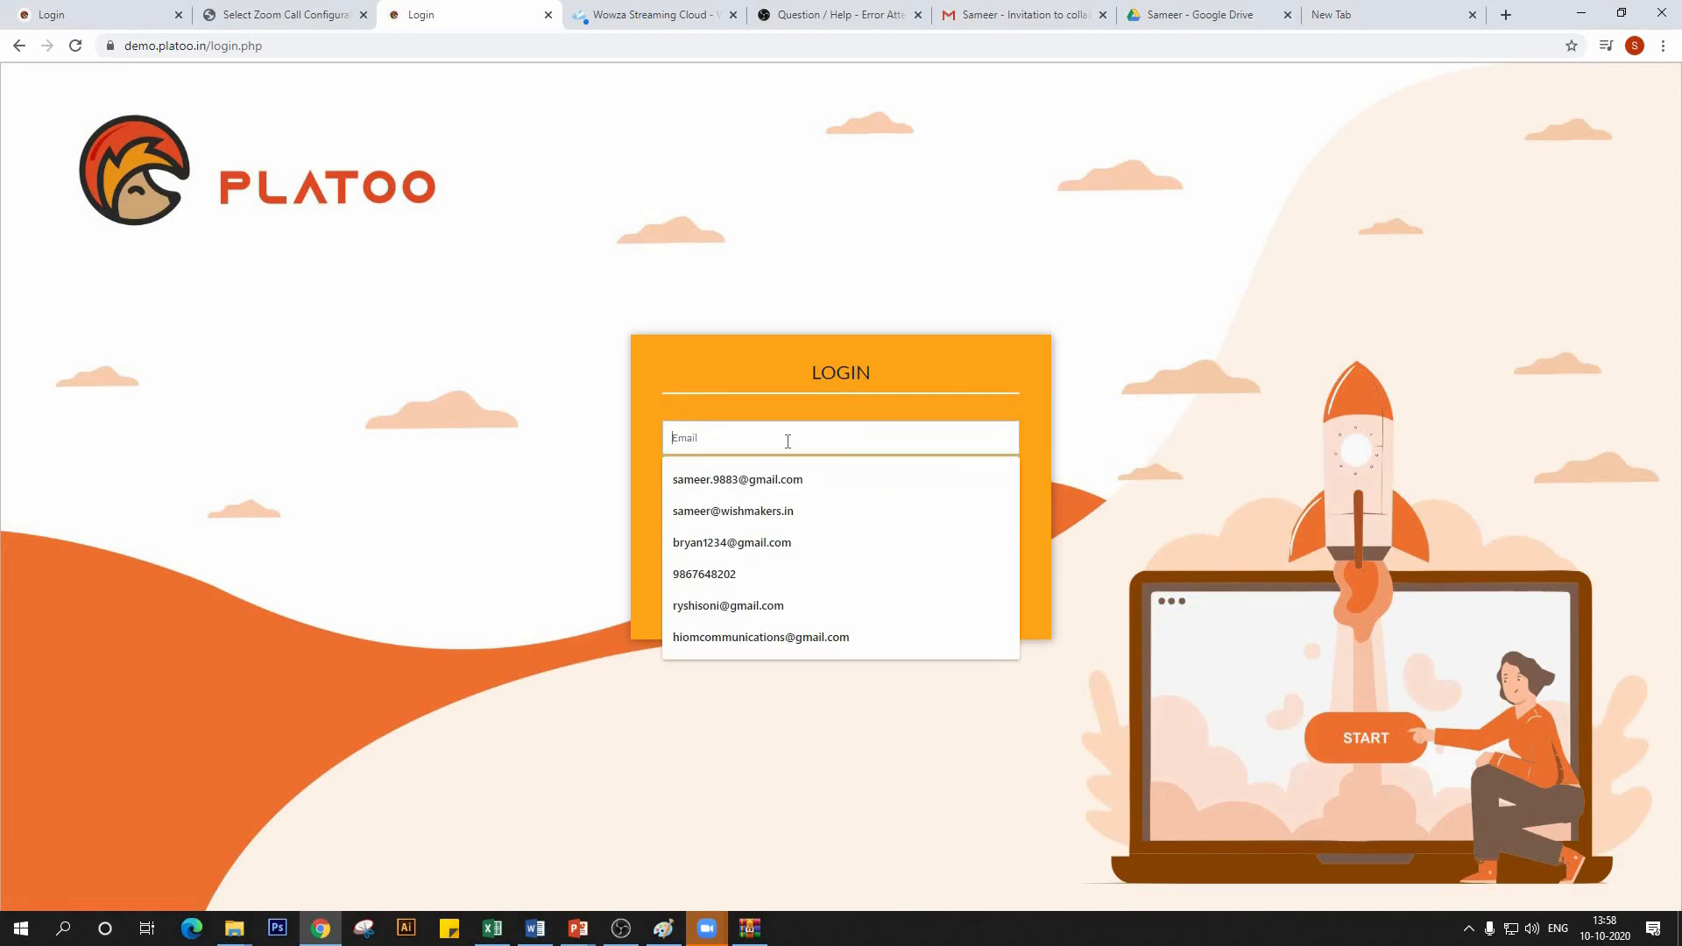
click(787, 479)
click(770, 487)
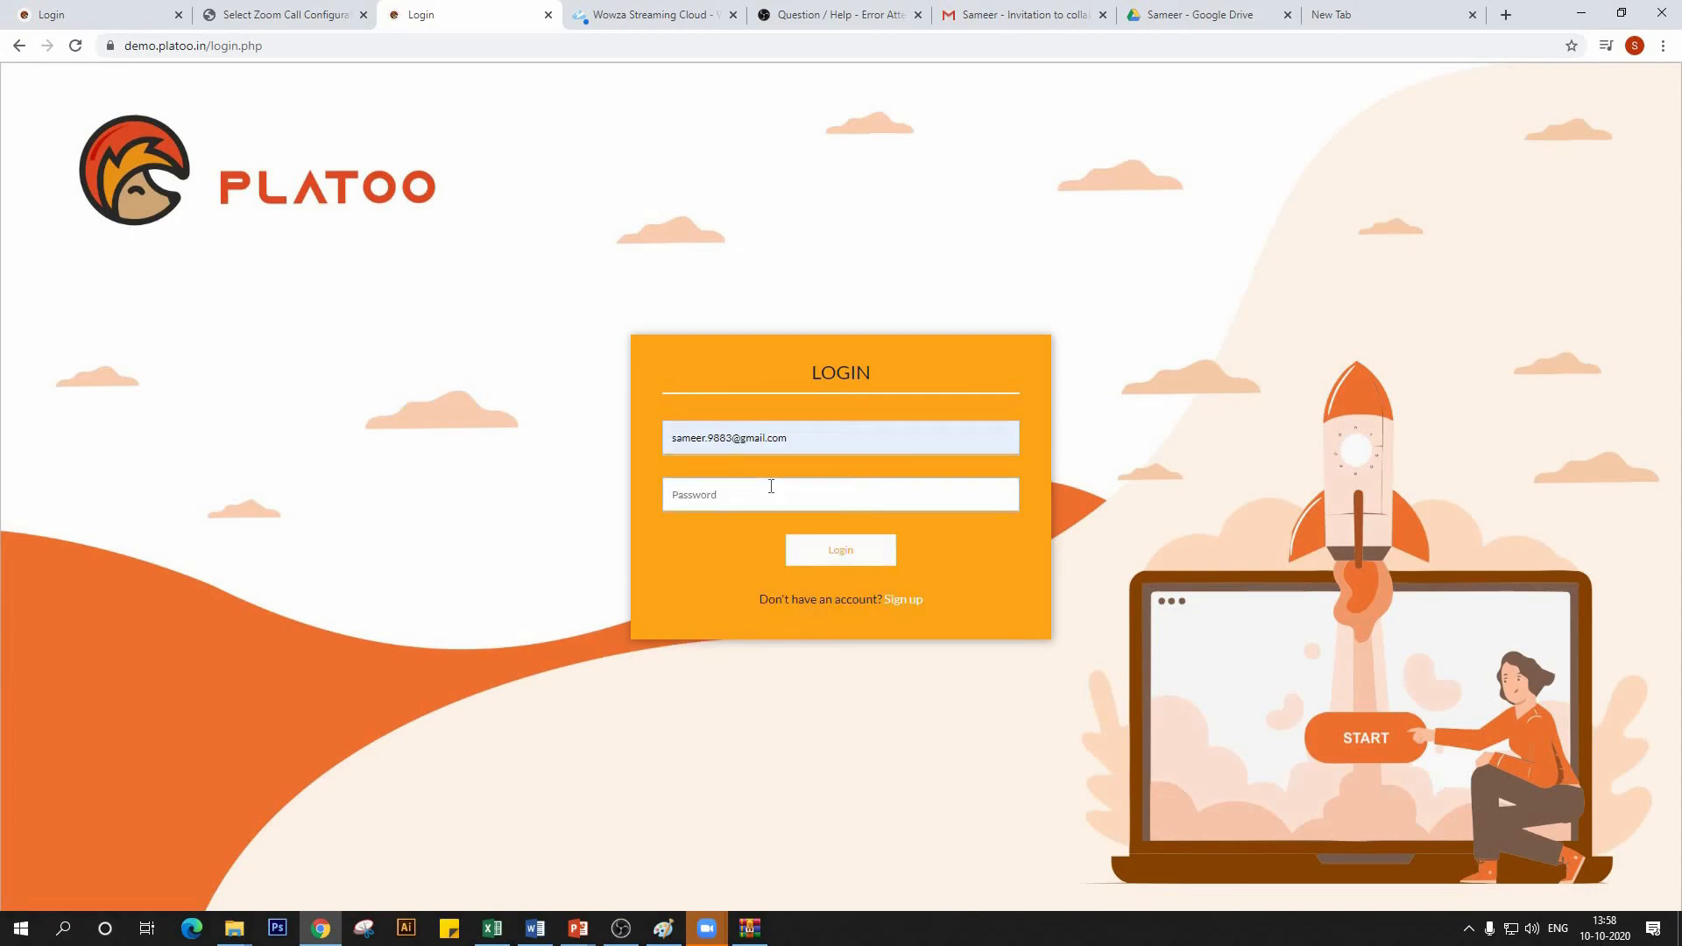
text(••••••••)
key(Return)
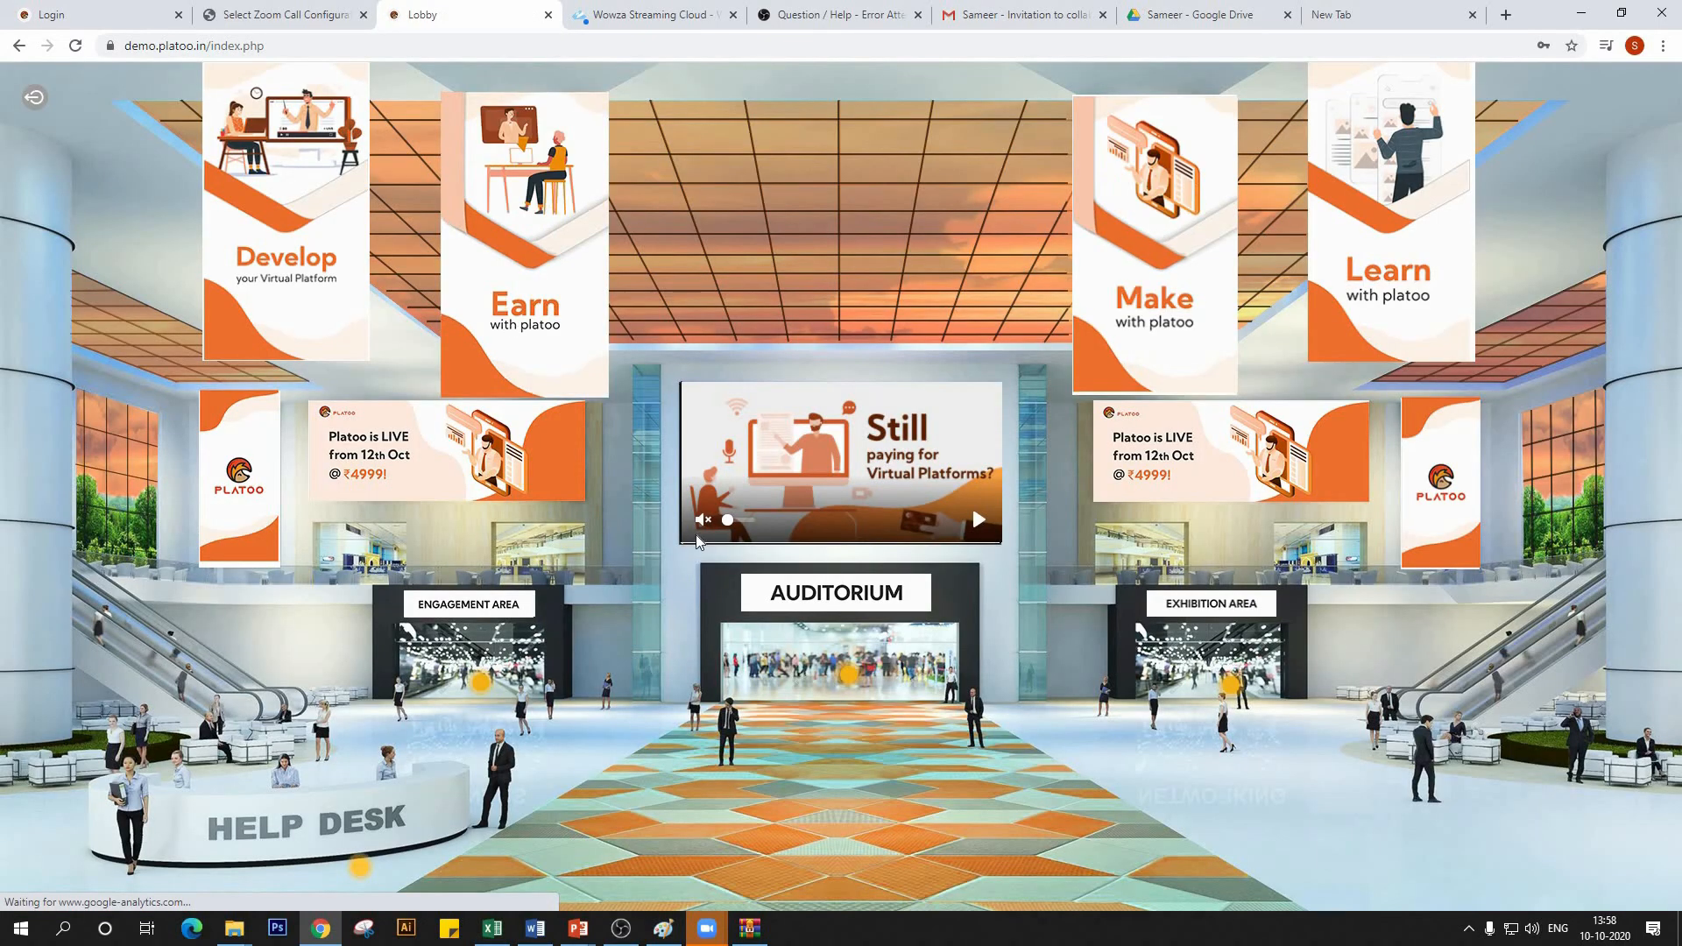
- Enter the Auditorium from the lobby and open the Zoom call hotspot above the stage screen
click(842, 689)
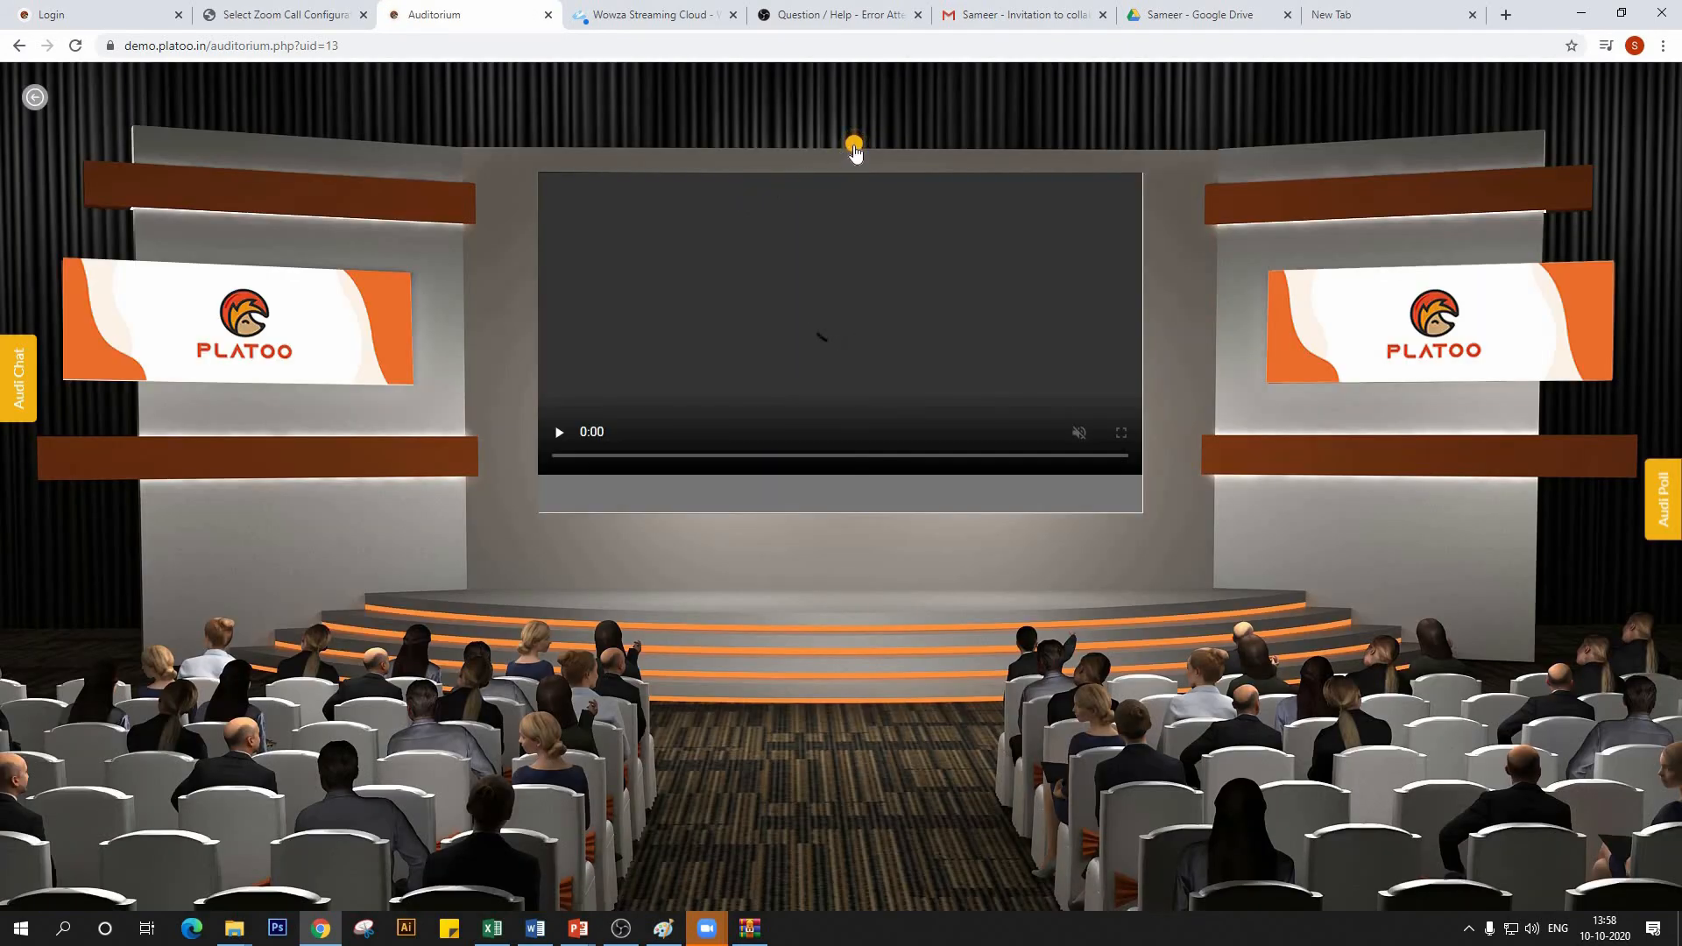
click(854, 148)
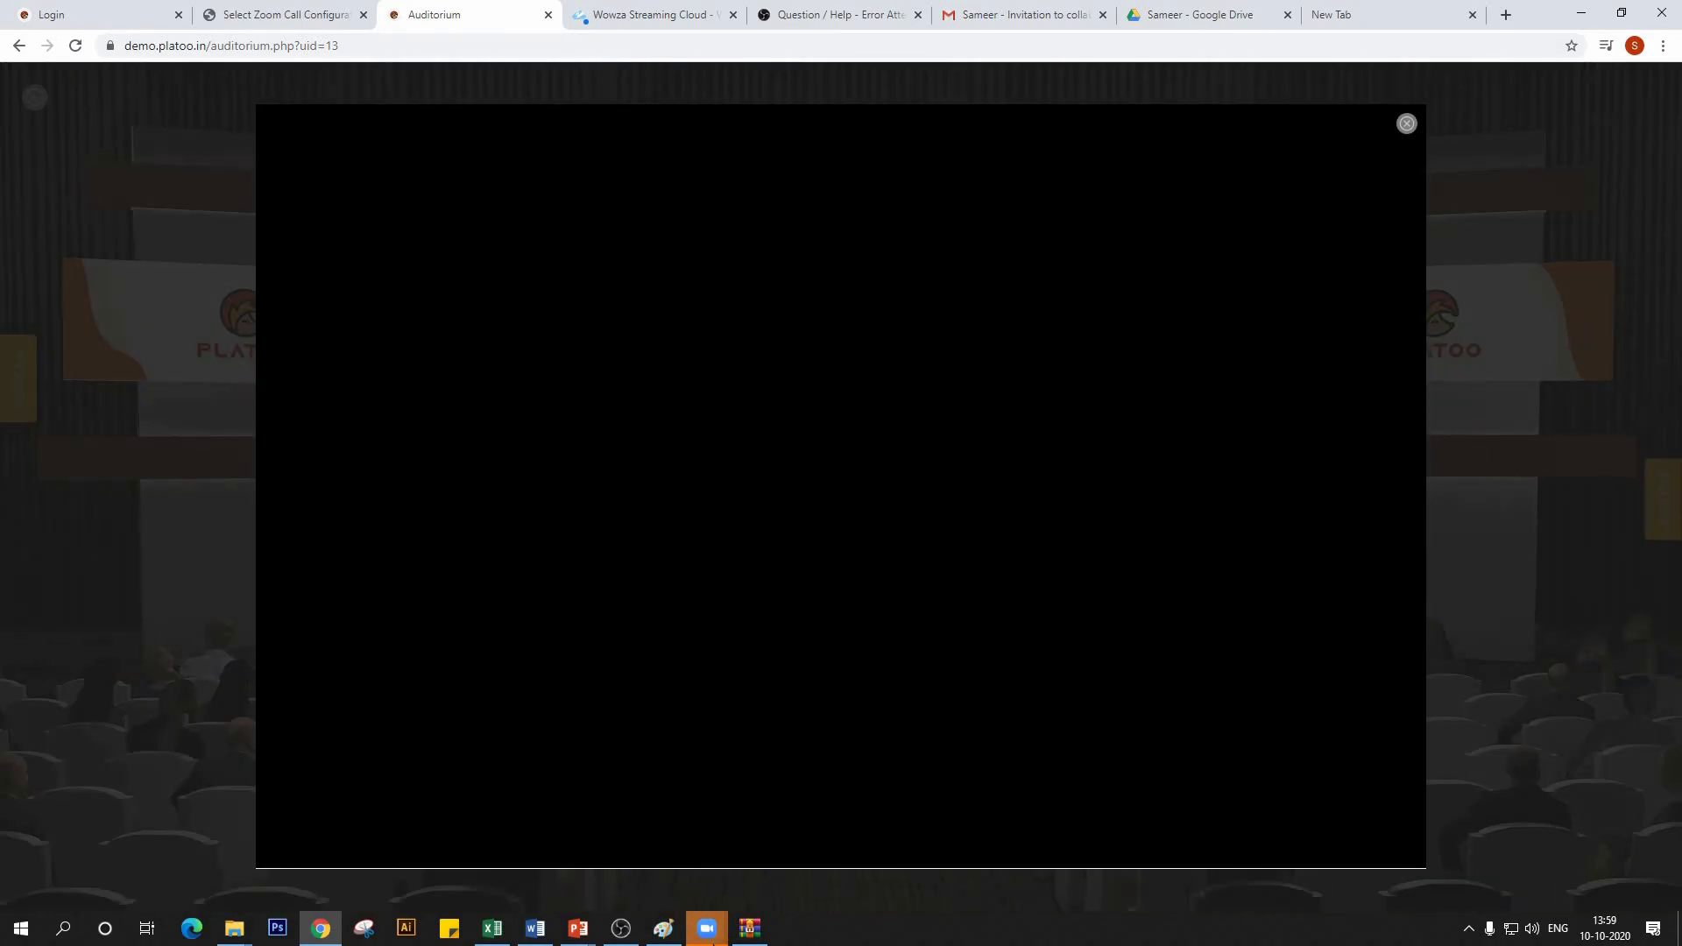
- Share the Stage_Raw Paint window in the Zoom meeting as host
mouse_move(706, 927)
click(782, 841)
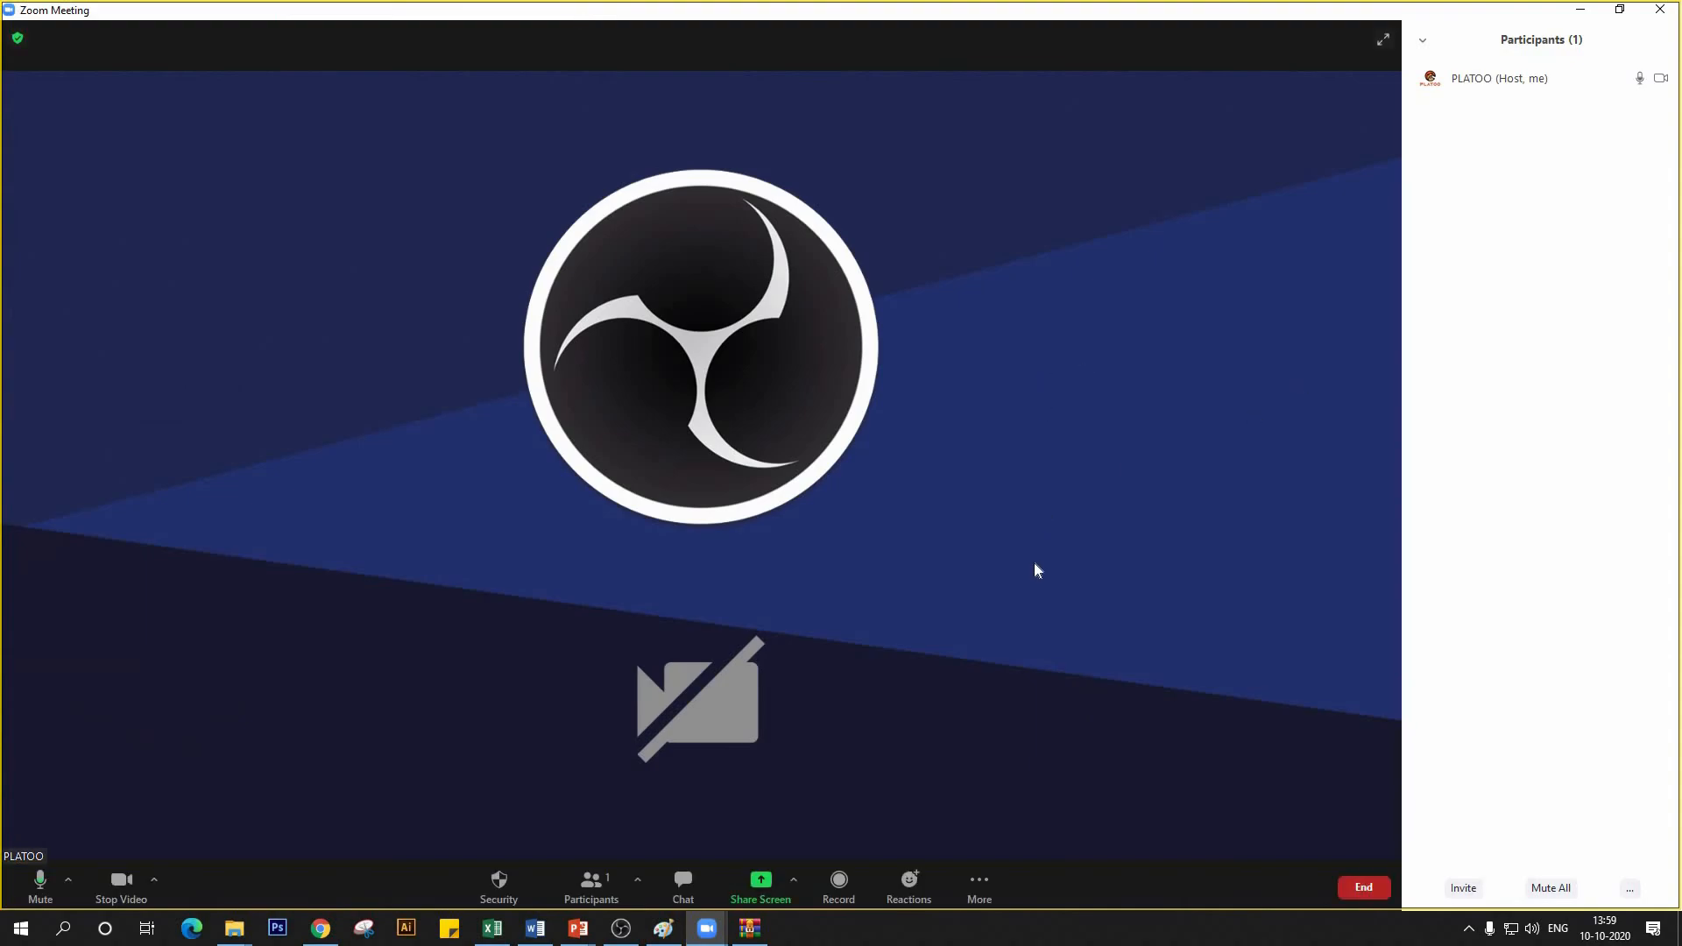
click(762, 887)
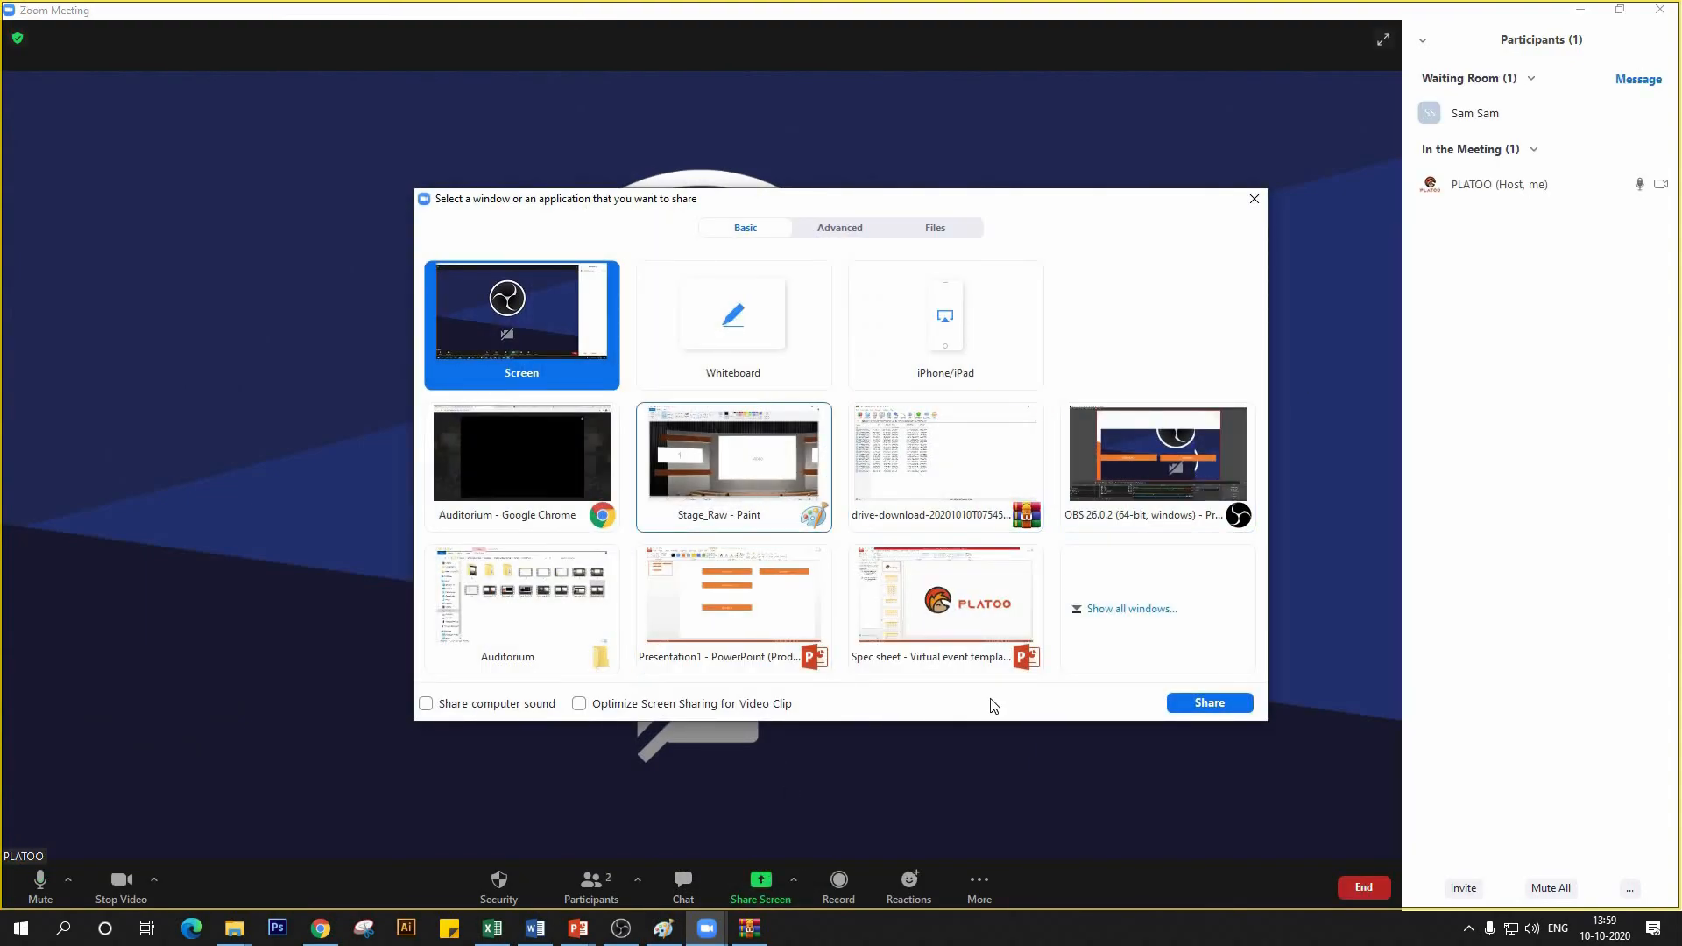
click(734, 459)
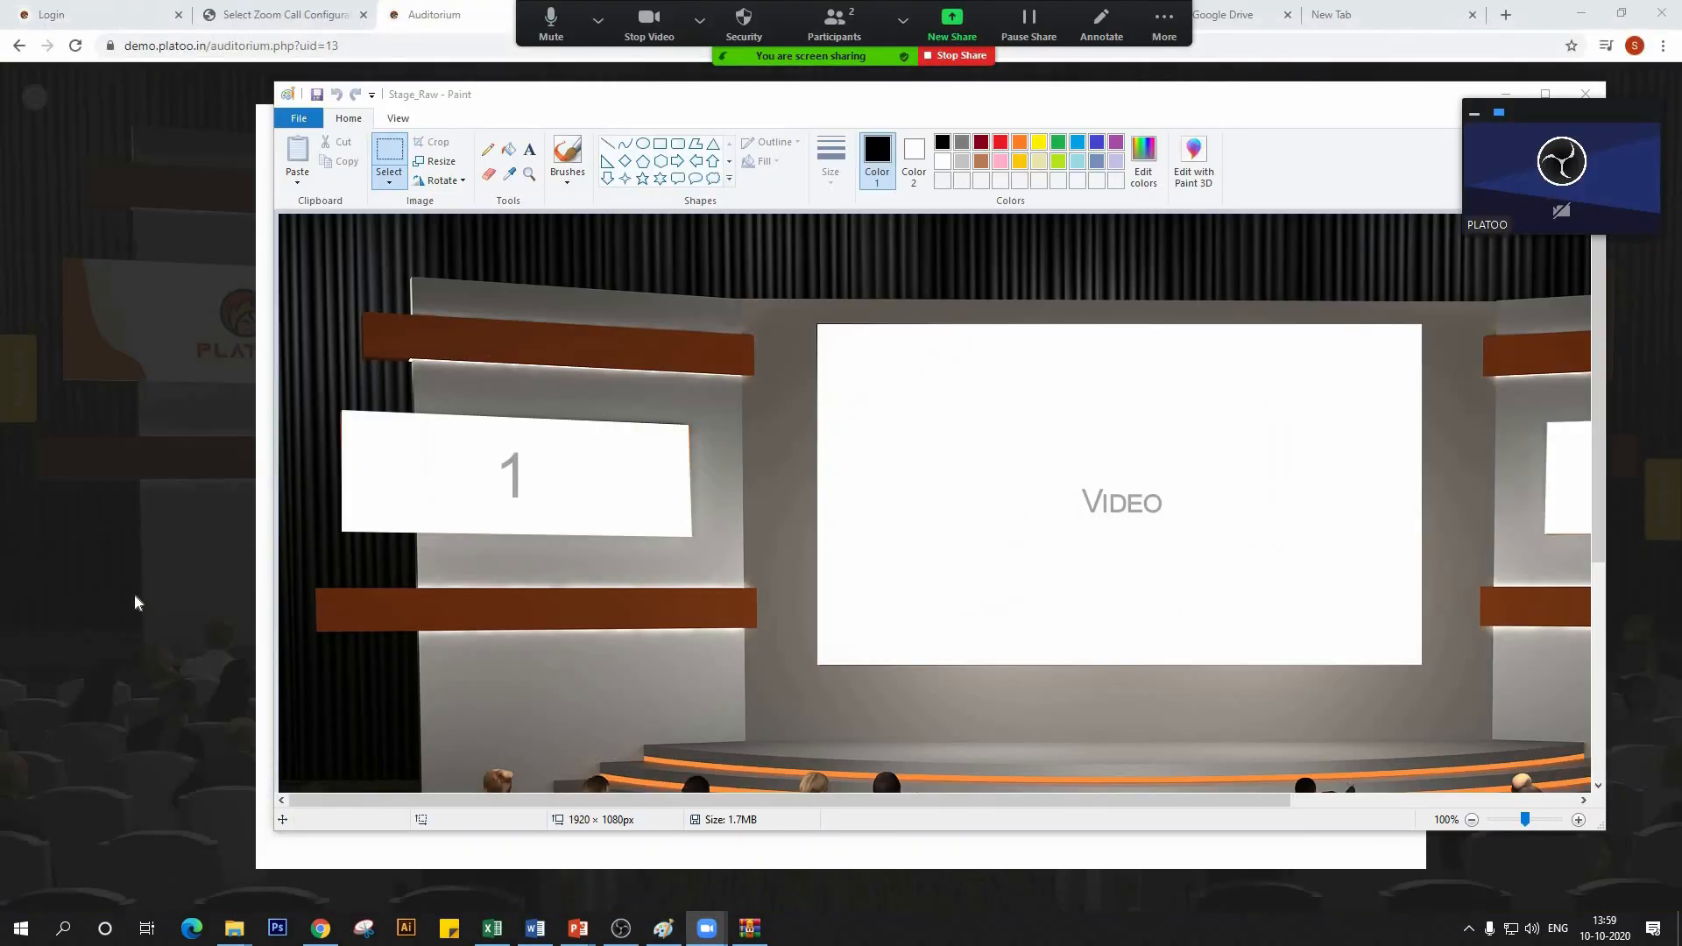
- Reopen the Zoom call from the auditorium hotspot and join its audio by computer
click(134, 597)
click(853, 145)
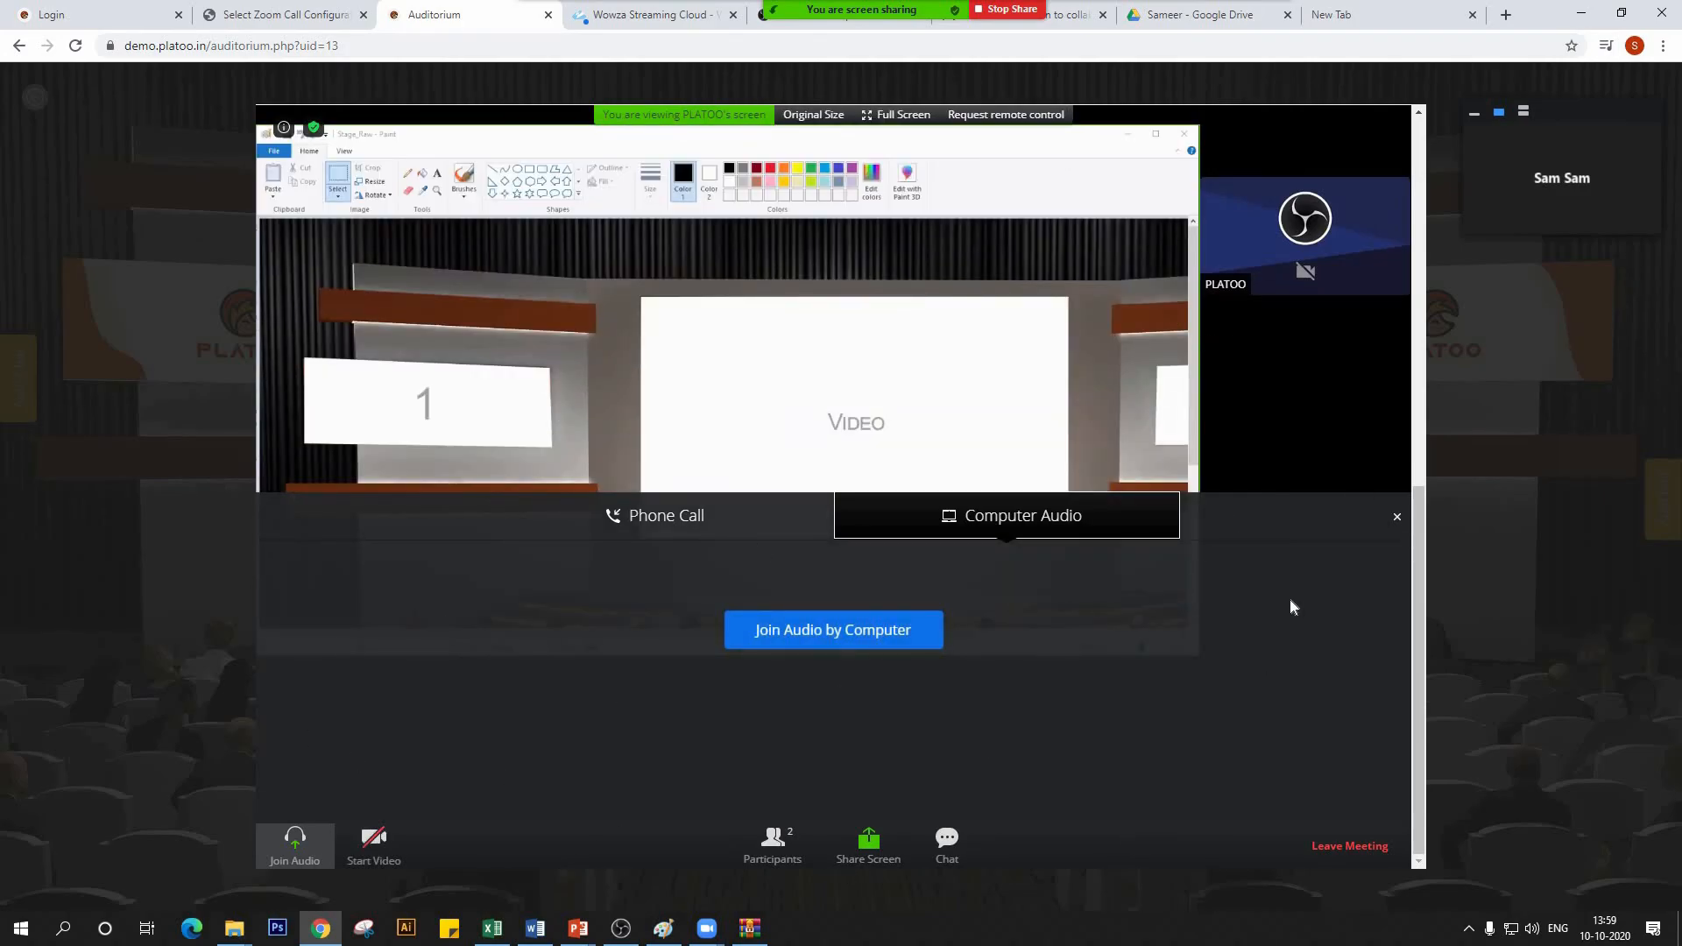
click(928, 635)
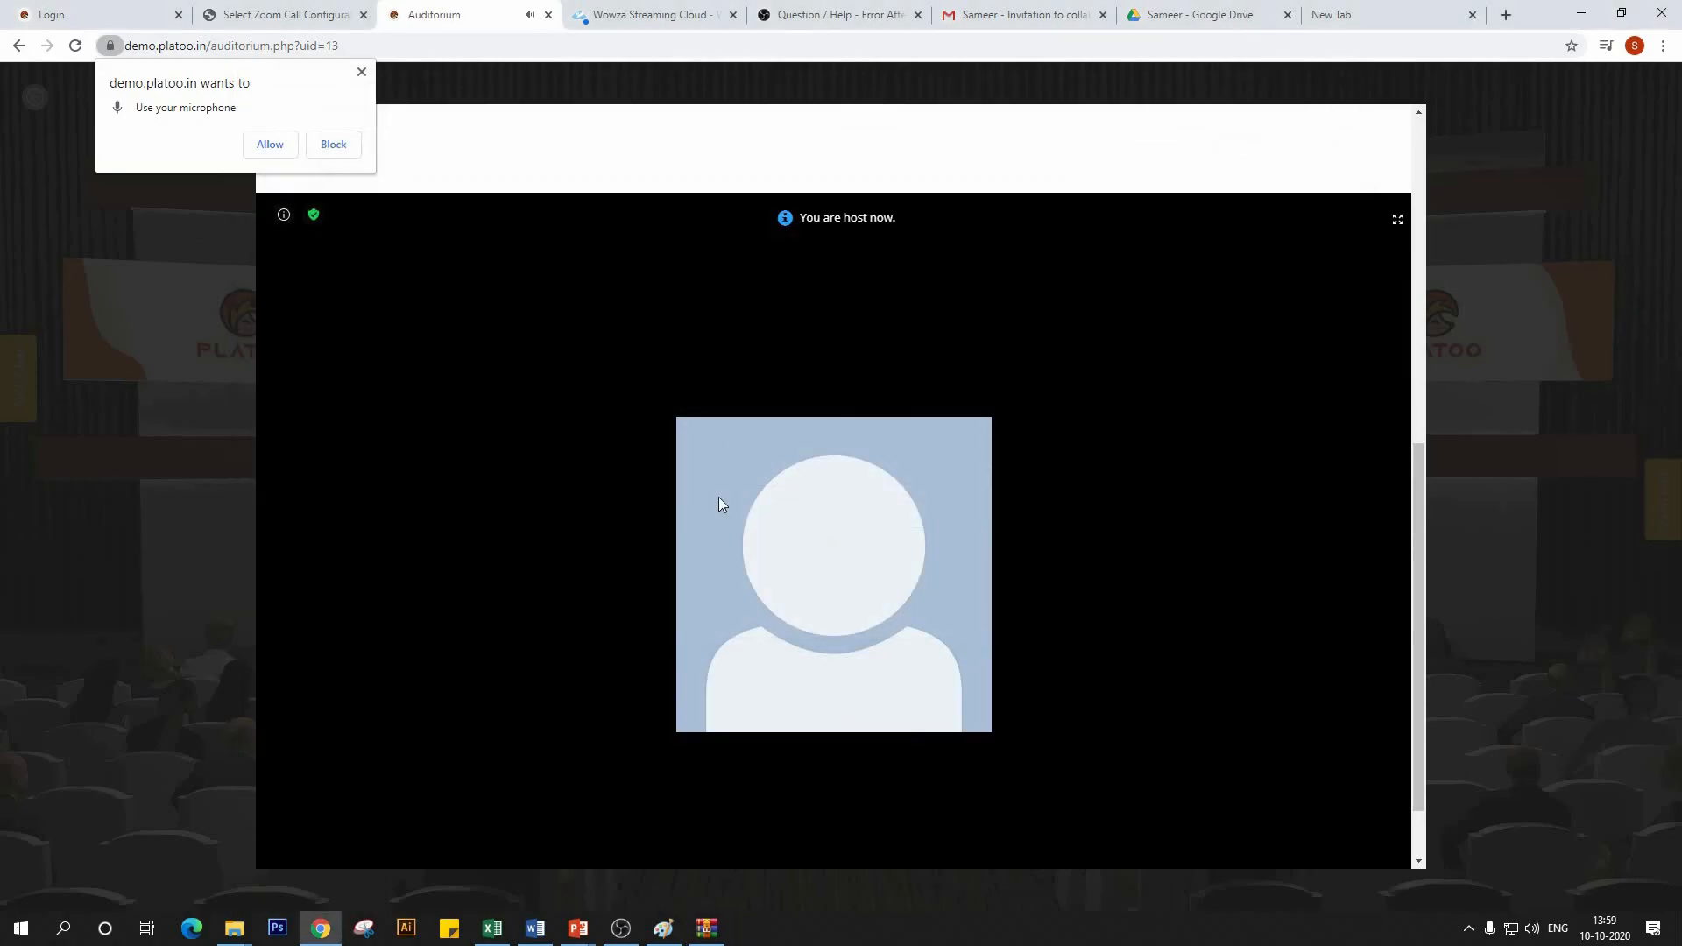
- Close the embedded Zoom call overlay and reopen it from the hotspot above the stage
scroll(1138, 575, down, 1)
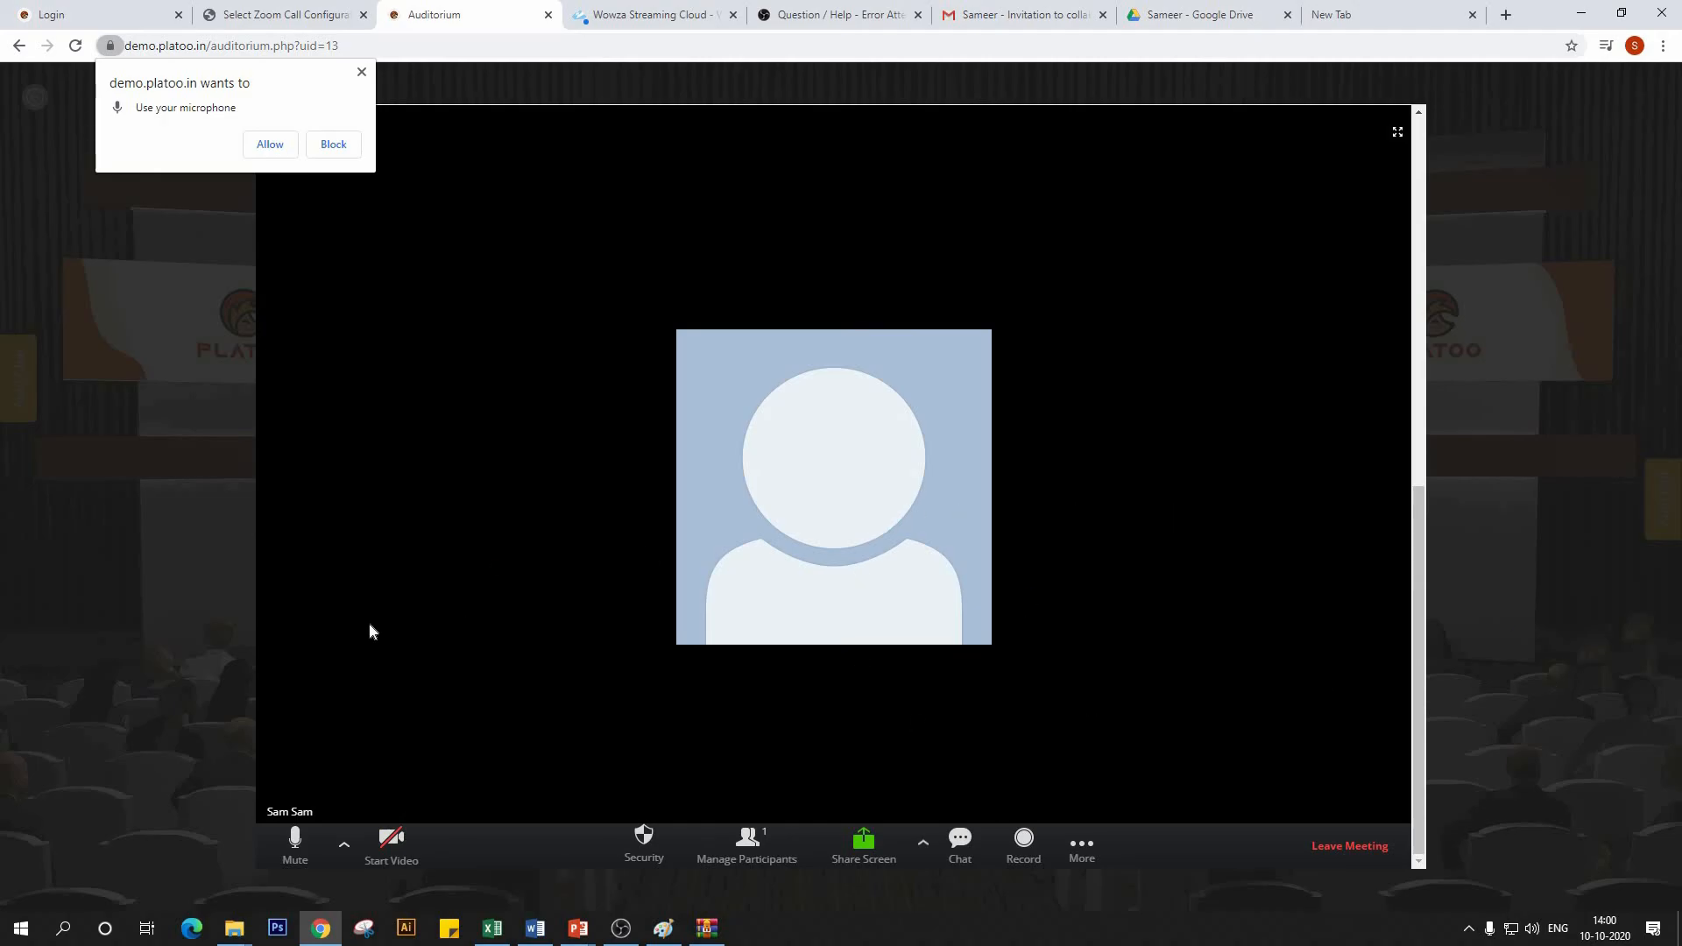
click(1448, 143)
click(849, 146)
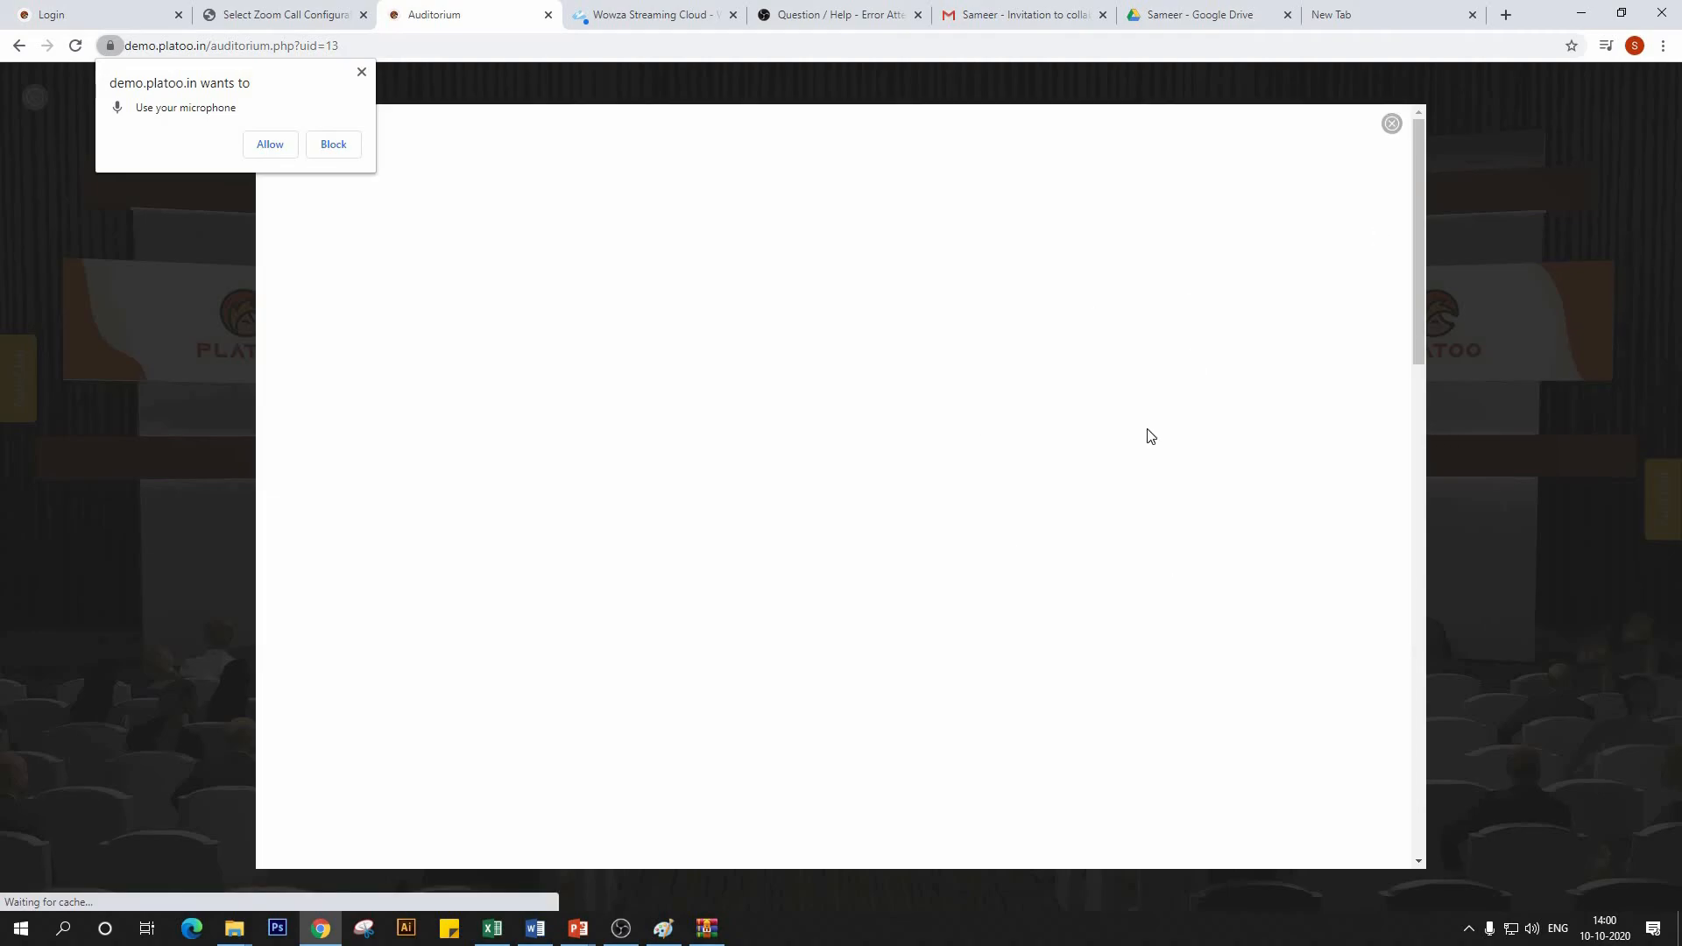
- Close the embedded Zoom call overlay in the auditorium and allow the site to use the microphone
scroll(1397, 176, down, 5)
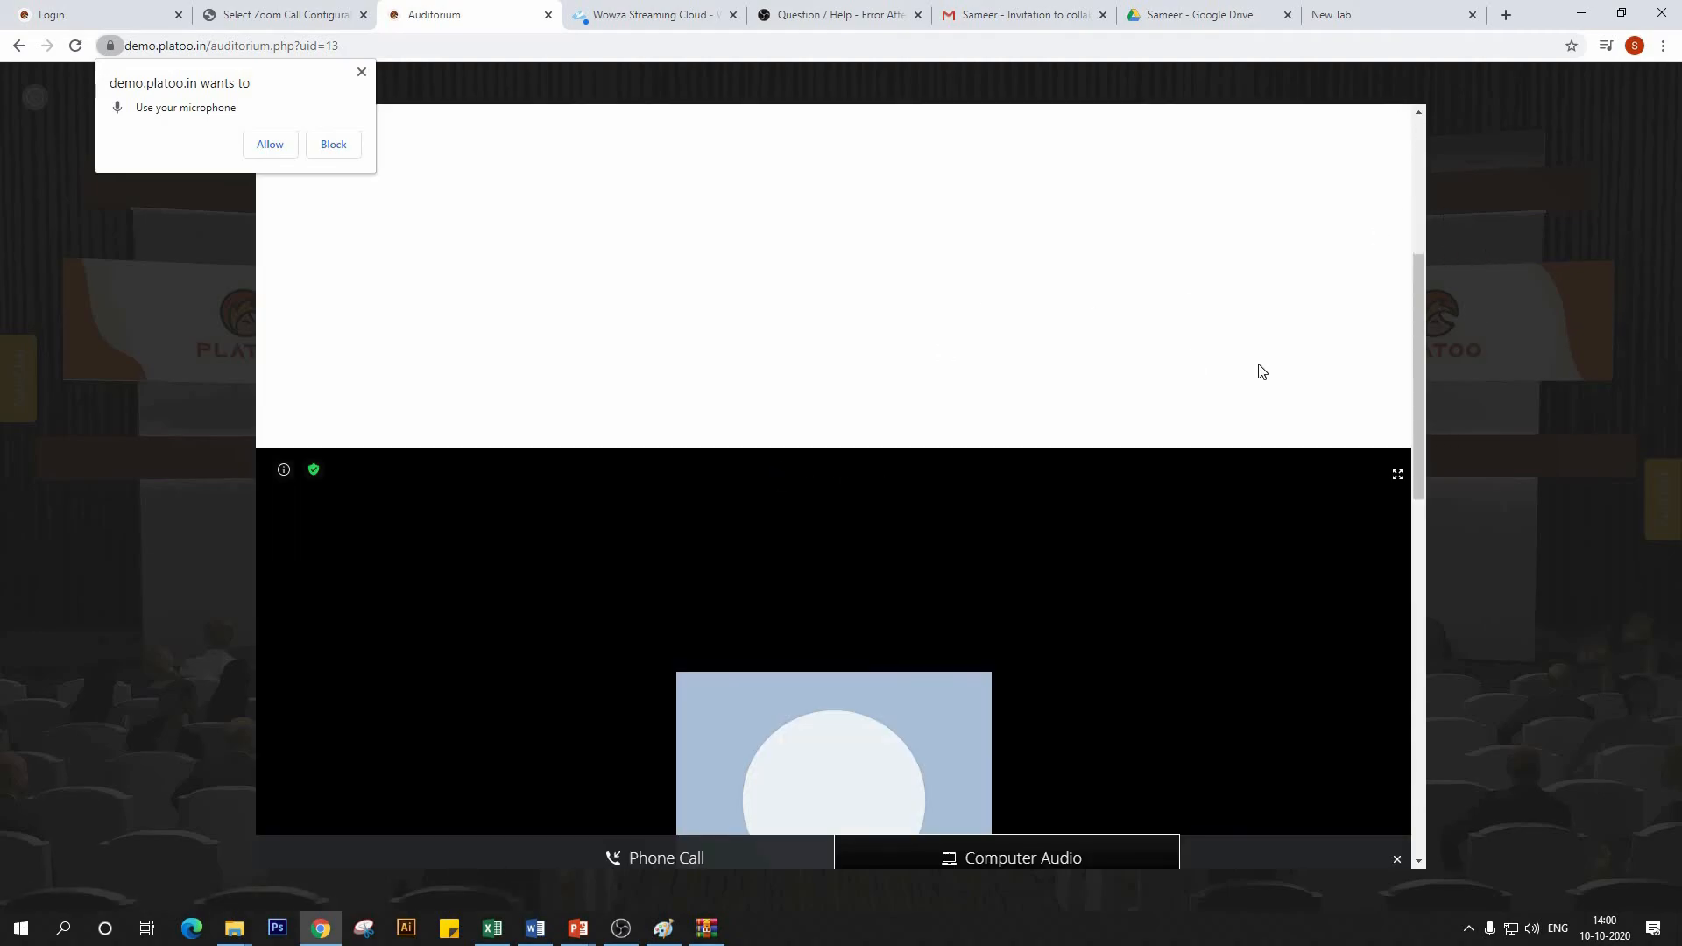
scroll(1259, 365, down, 2)
scroll(1258, 364, down, 1)
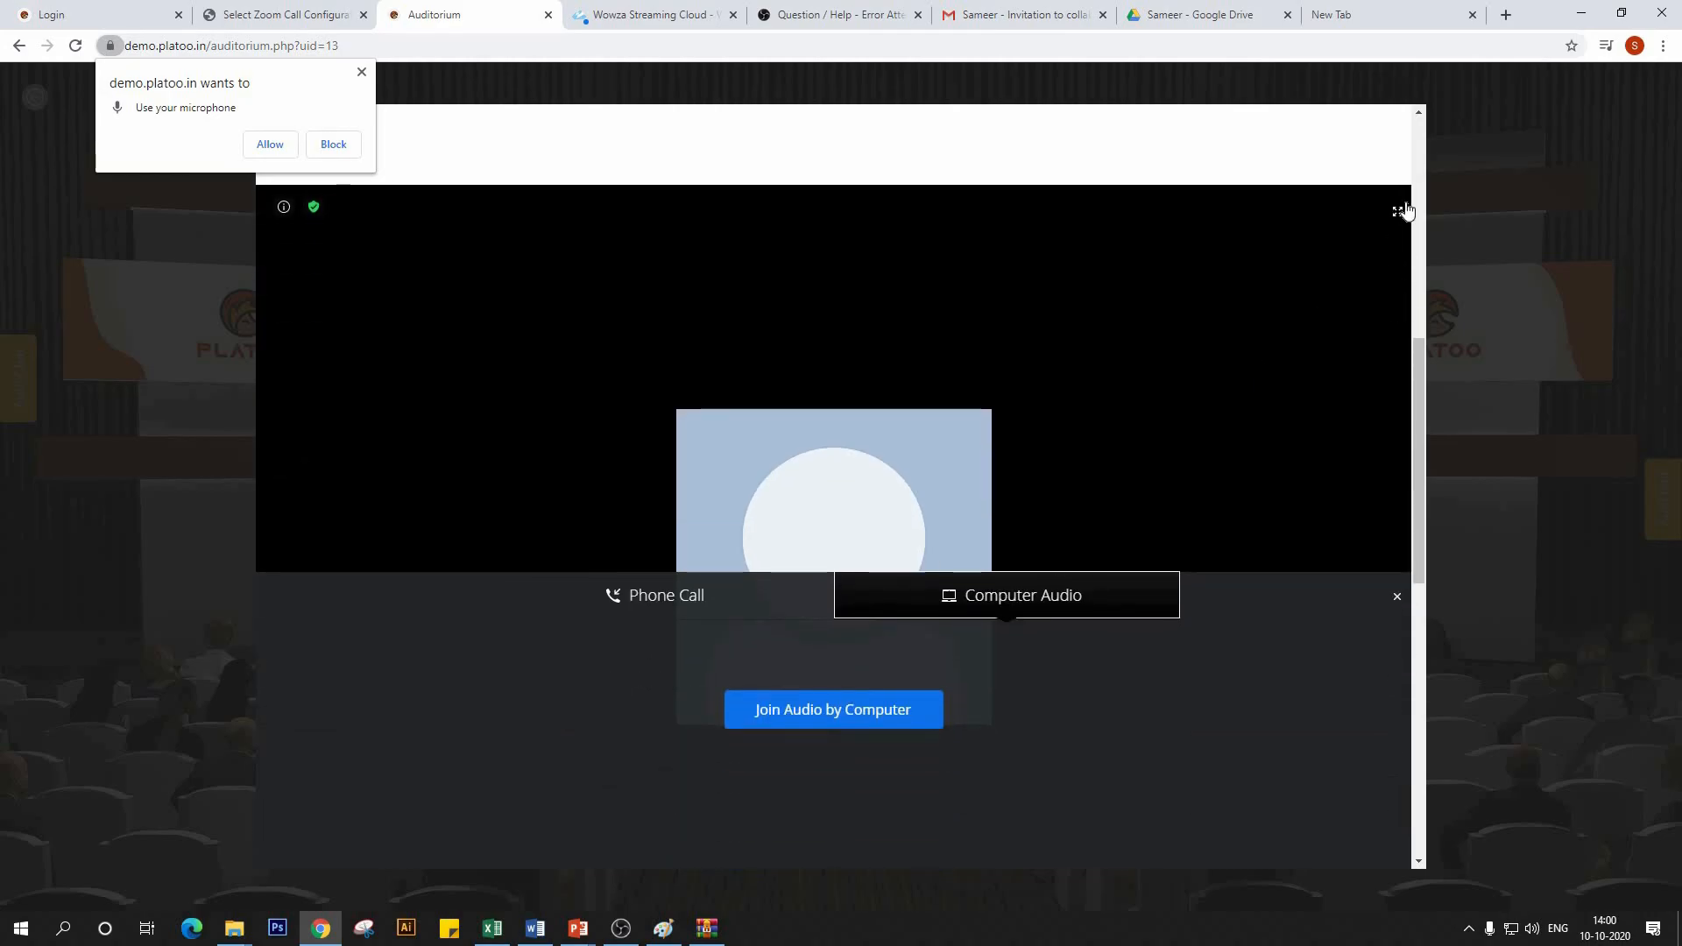
click(1484, 164)
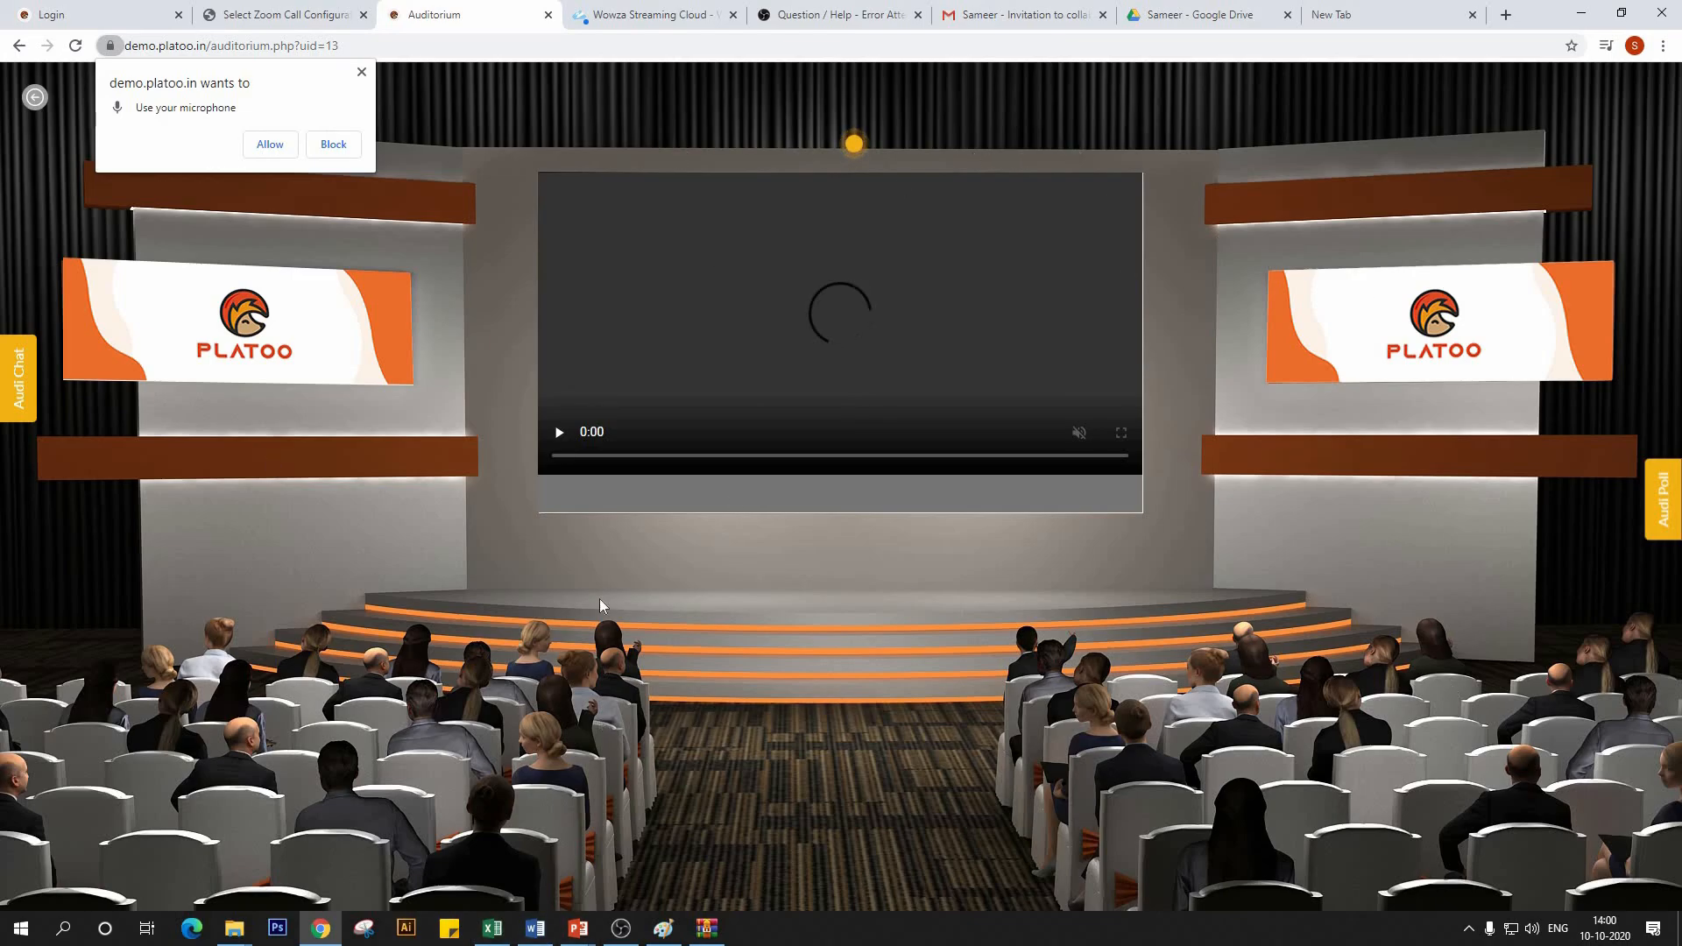
click(268, 145)
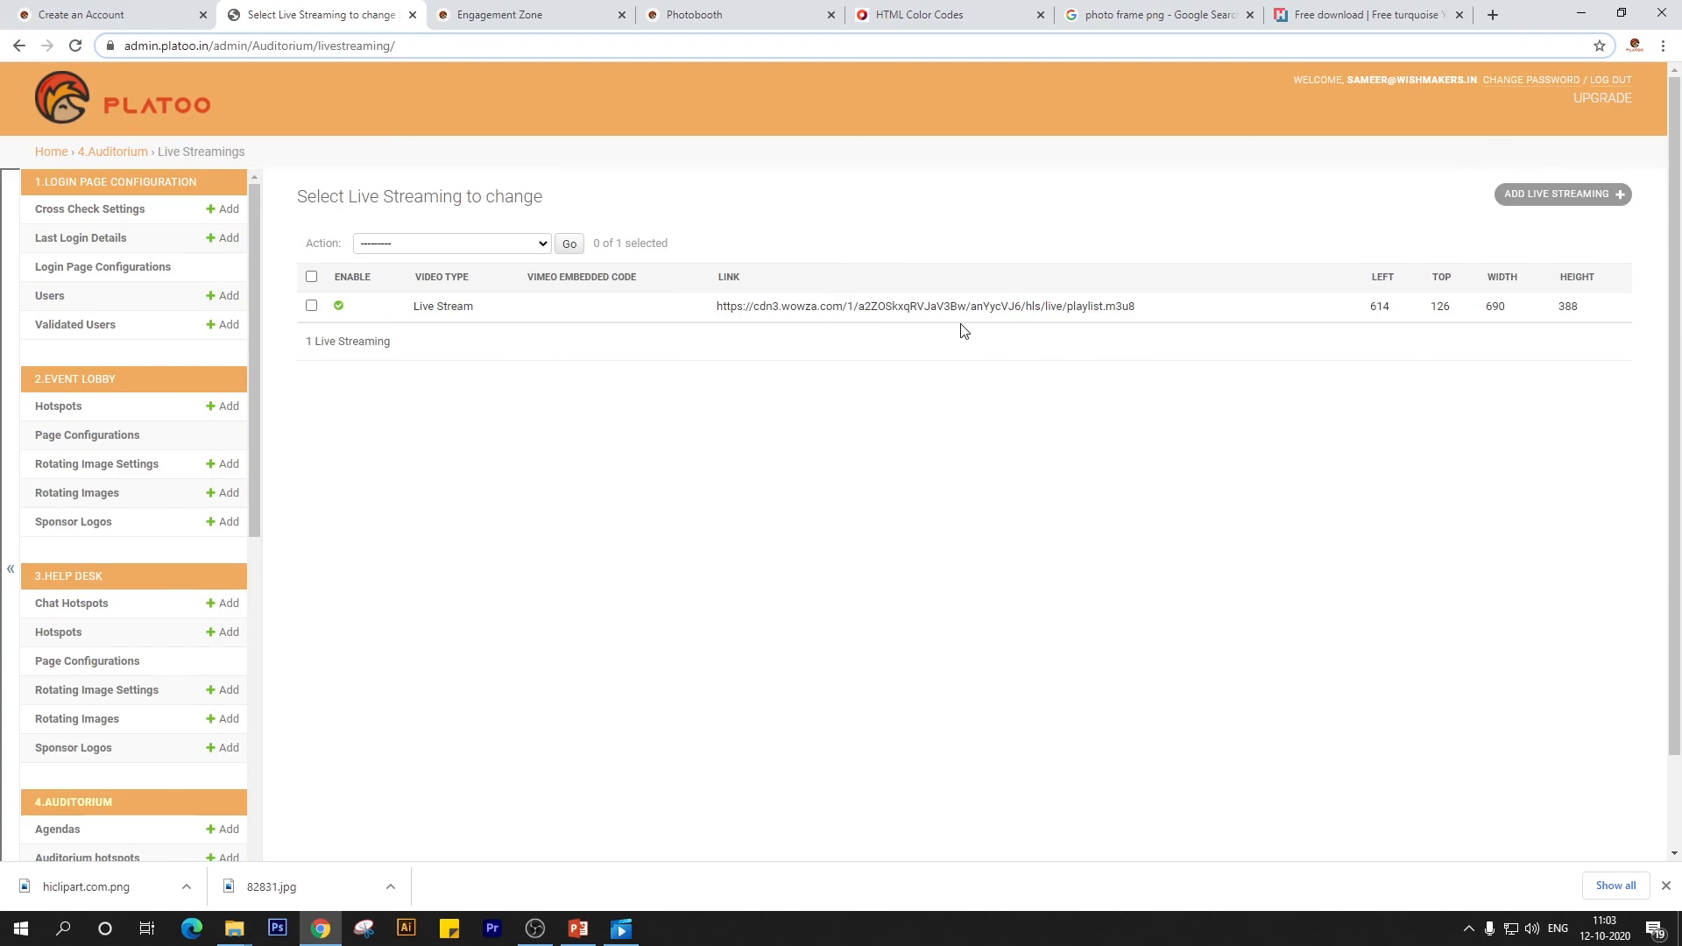
- Start a new auditorium Live Streaming entry in the Platoo admin and choose Vimeo as its video type
click(1539, 194)
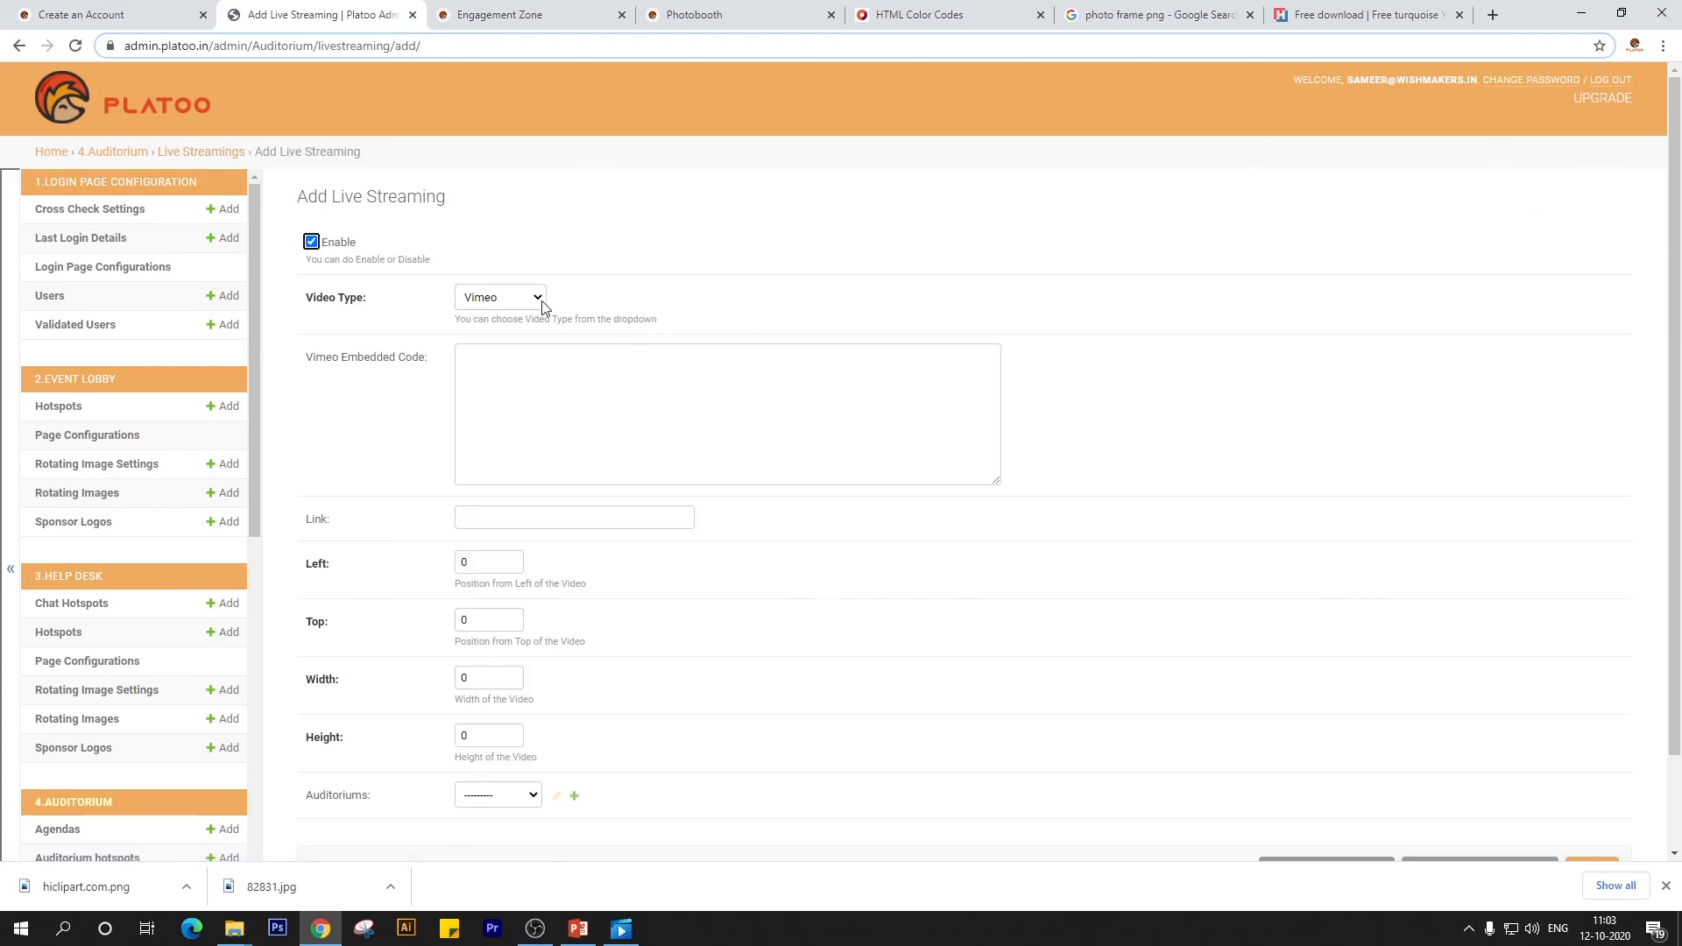
click(538, 298)
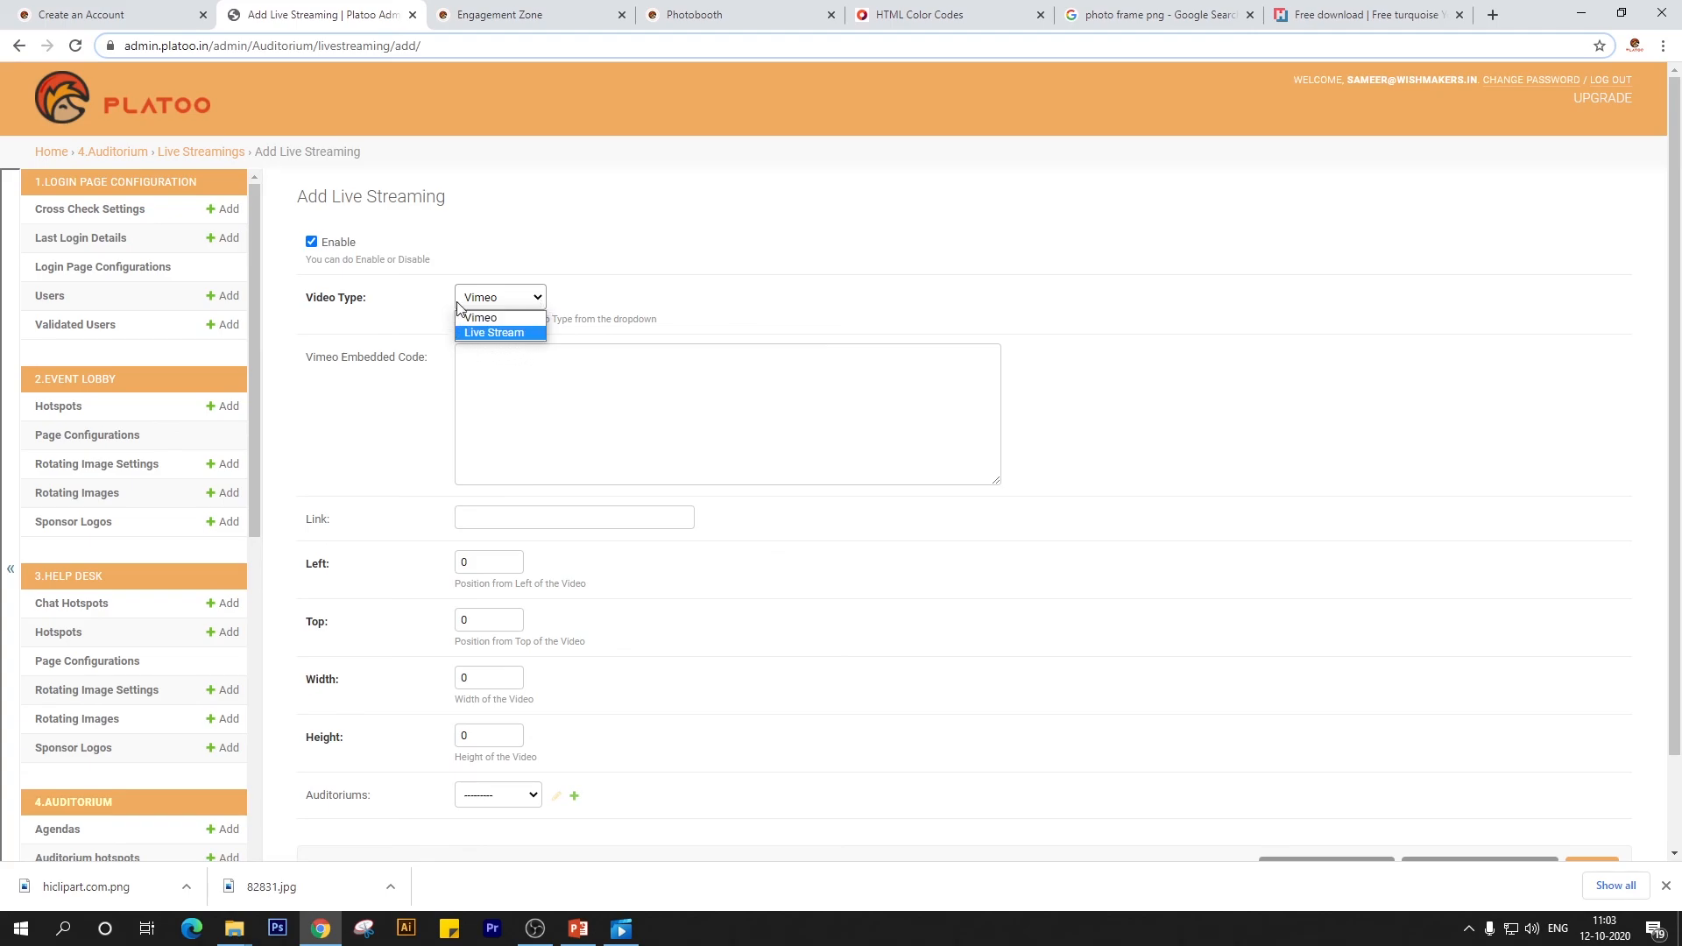
click(516, 301)
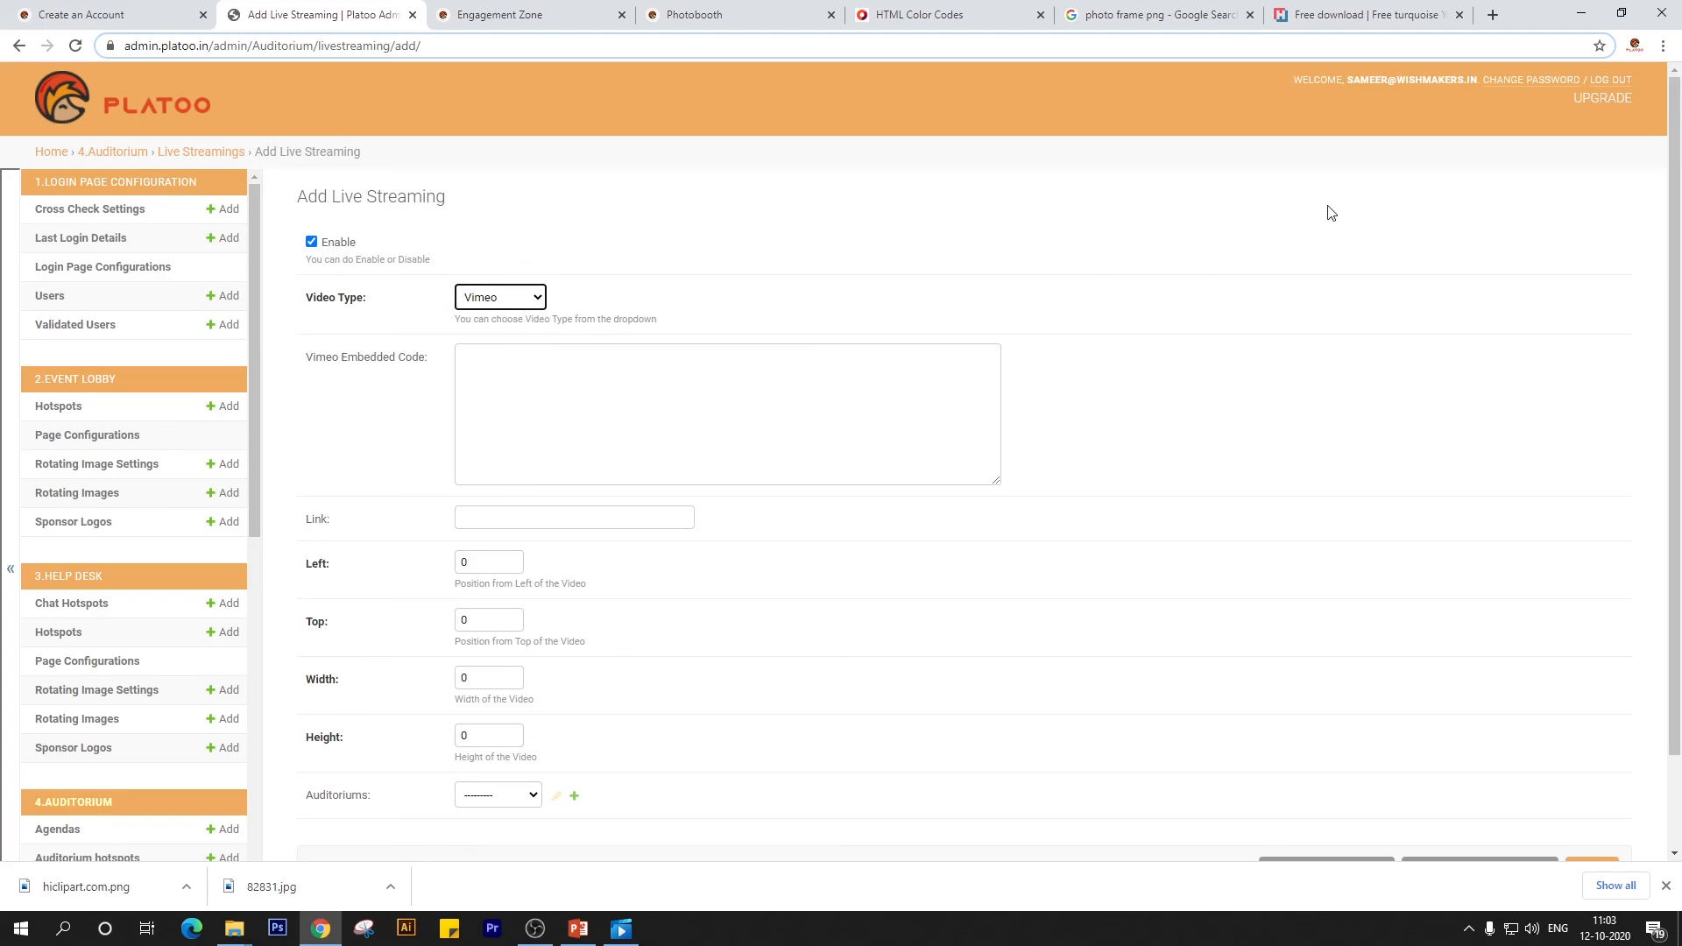
click(539, 303)
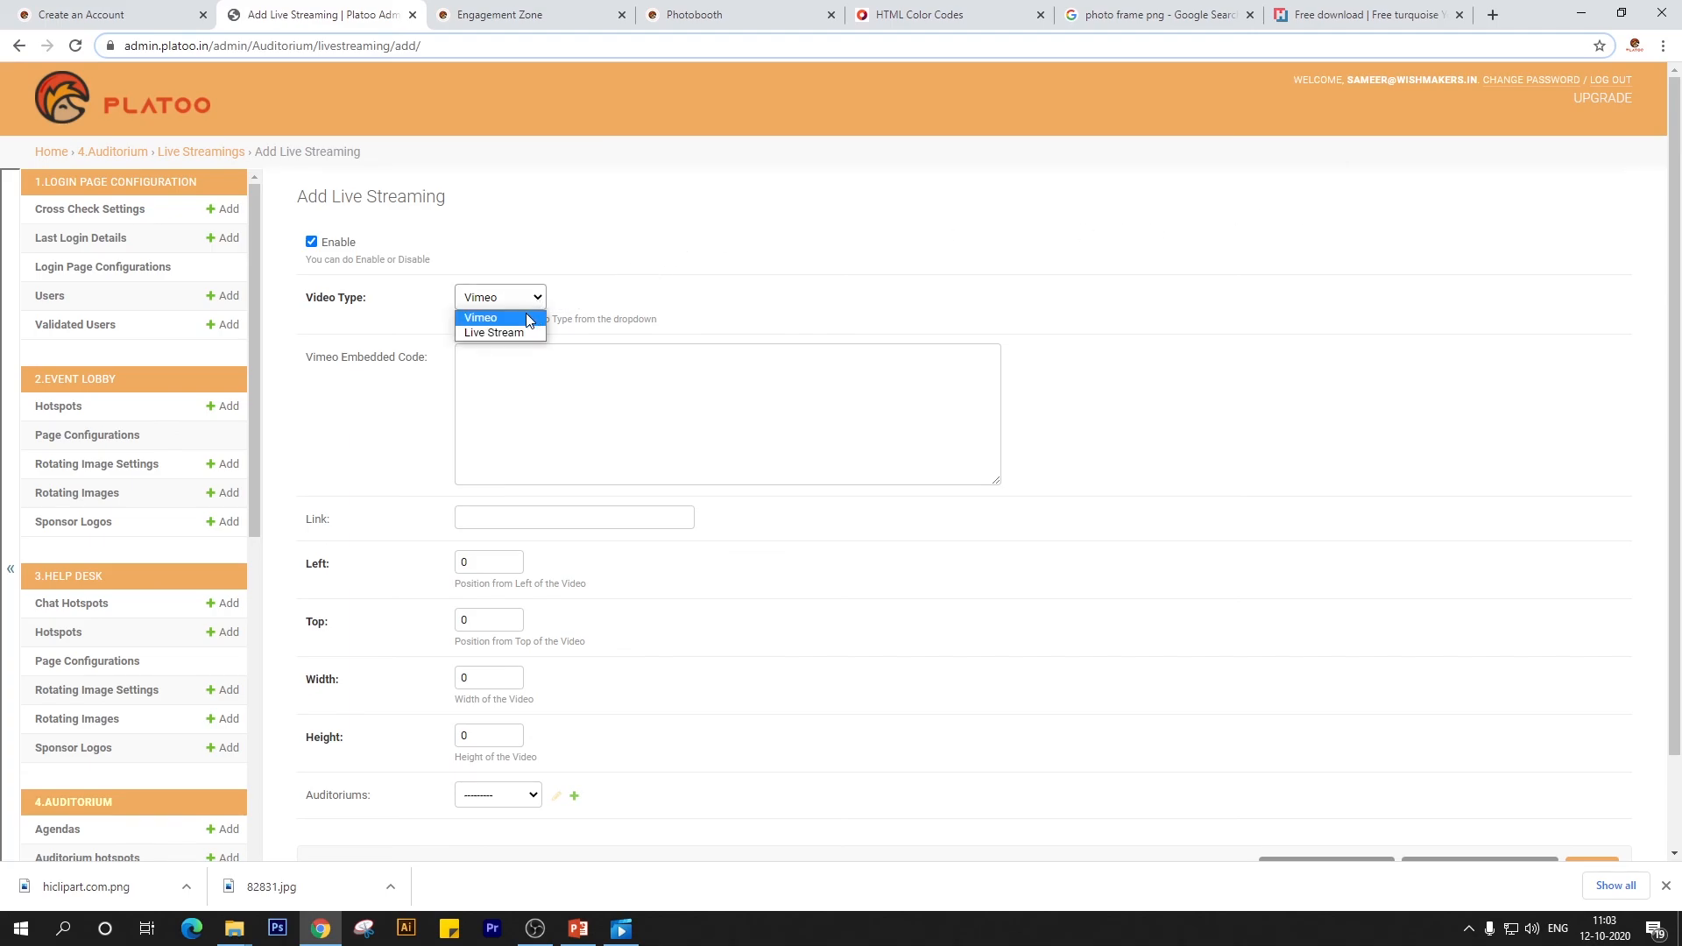
click(515, 317)
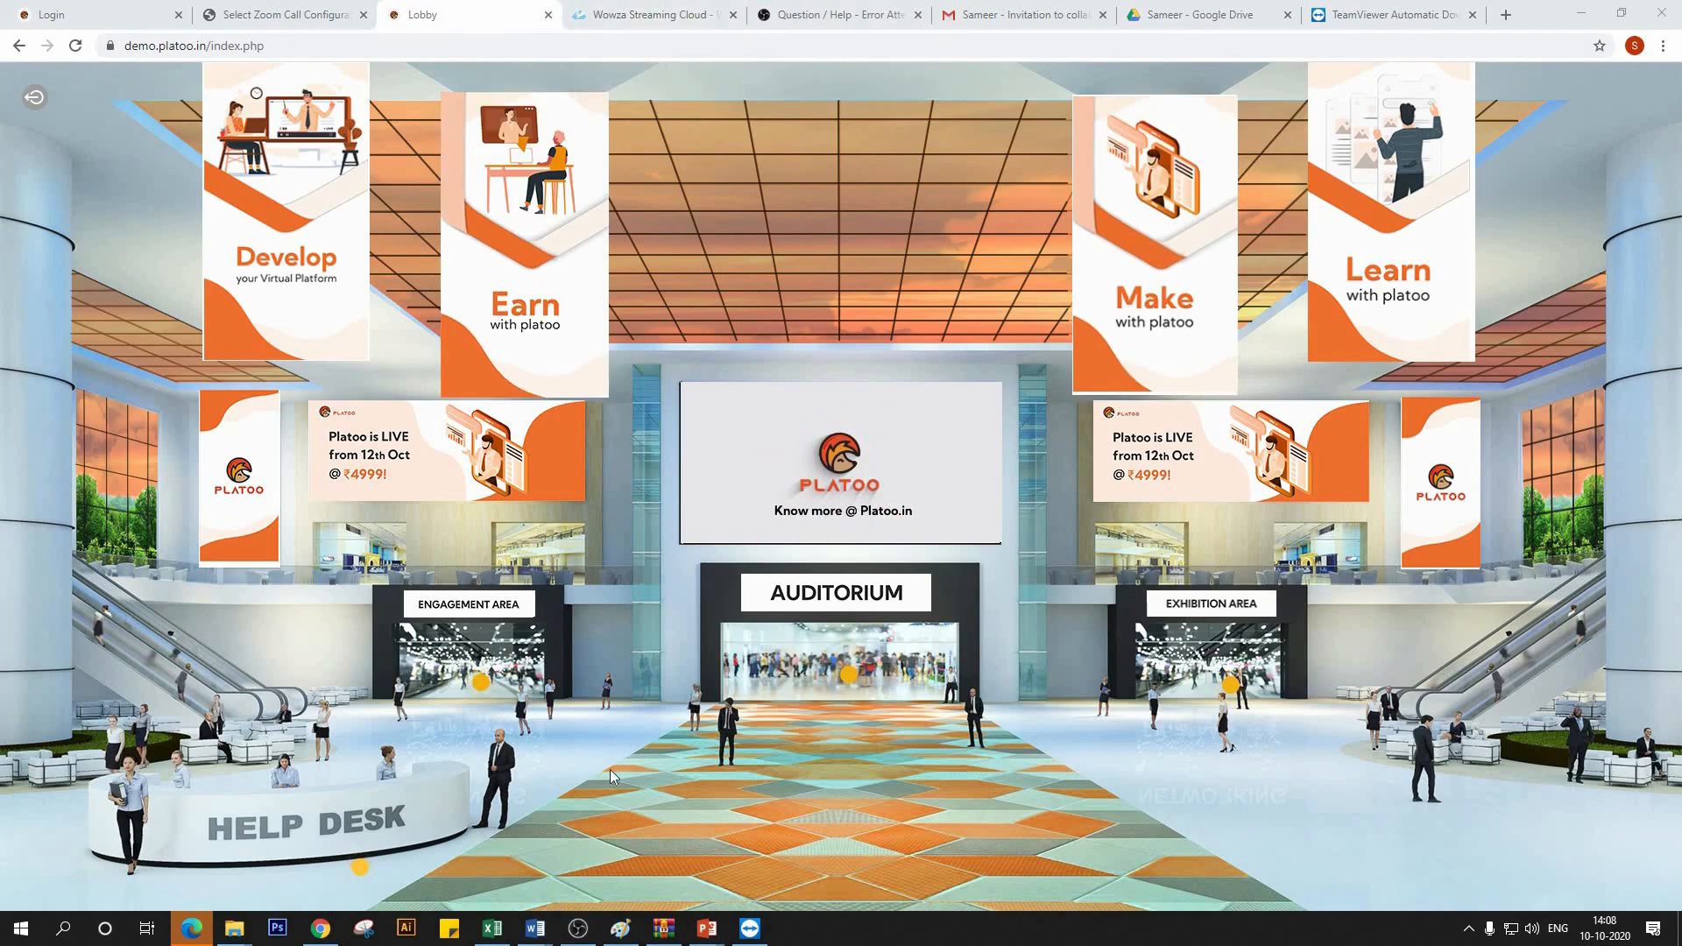
- Bring up TeamViewer over the "Spec sheet - Virtual event template" presentation in PowerPoint and look through the presentation's slides
click(762, 928)
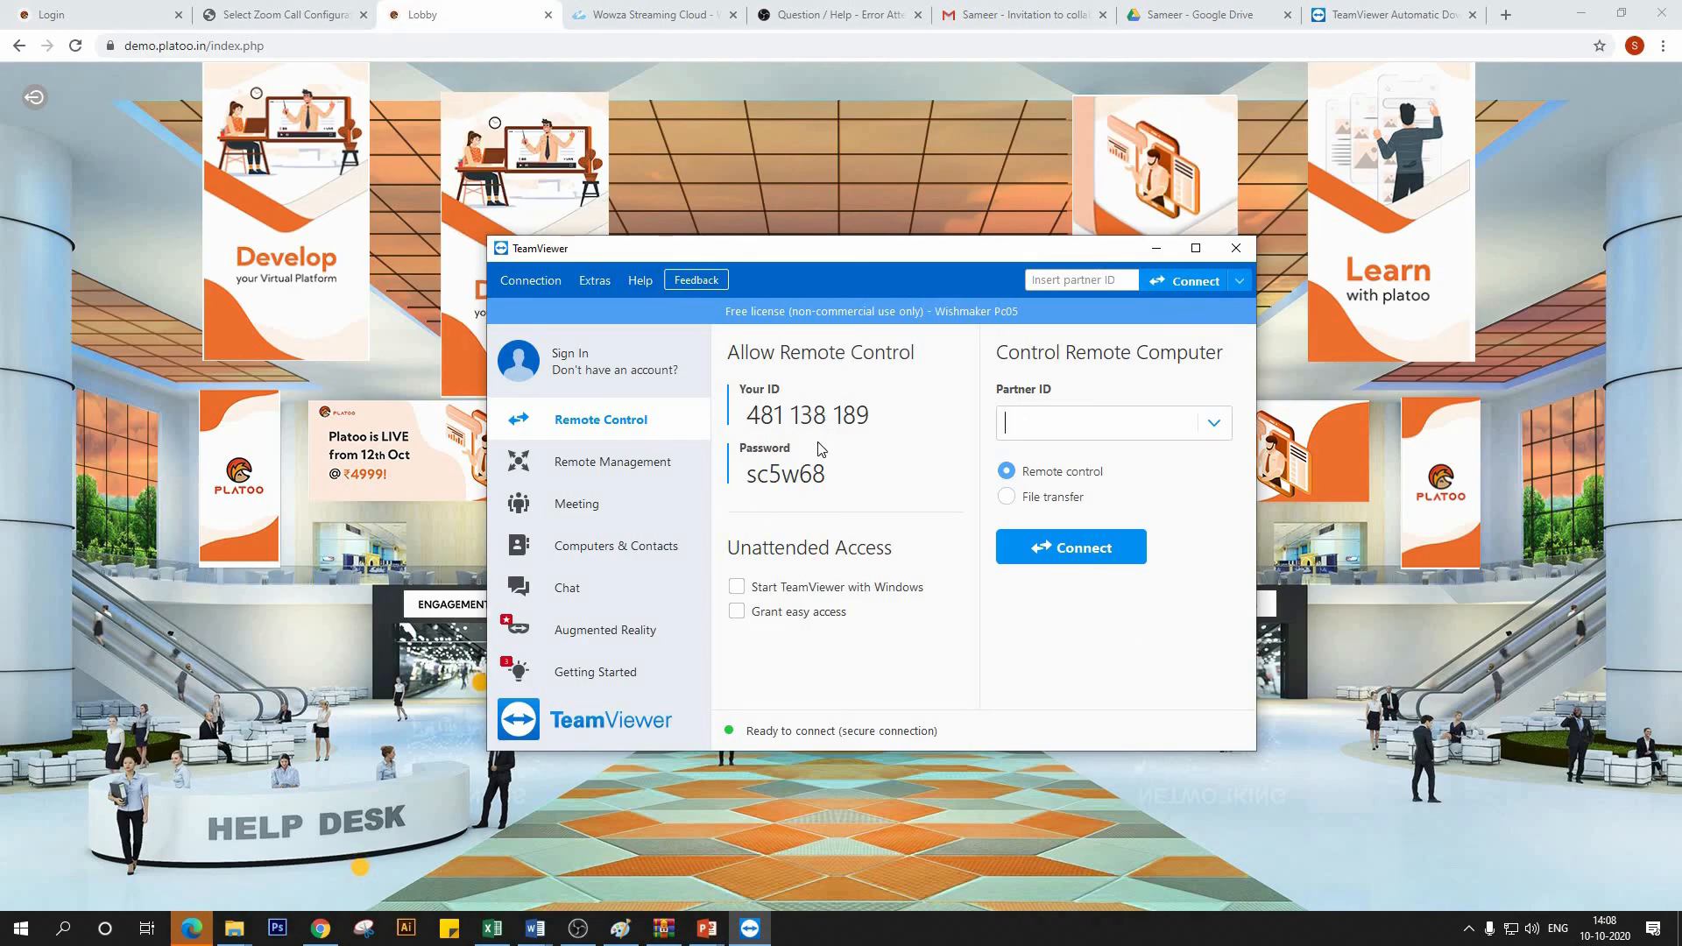
mouse_move(706, 927)
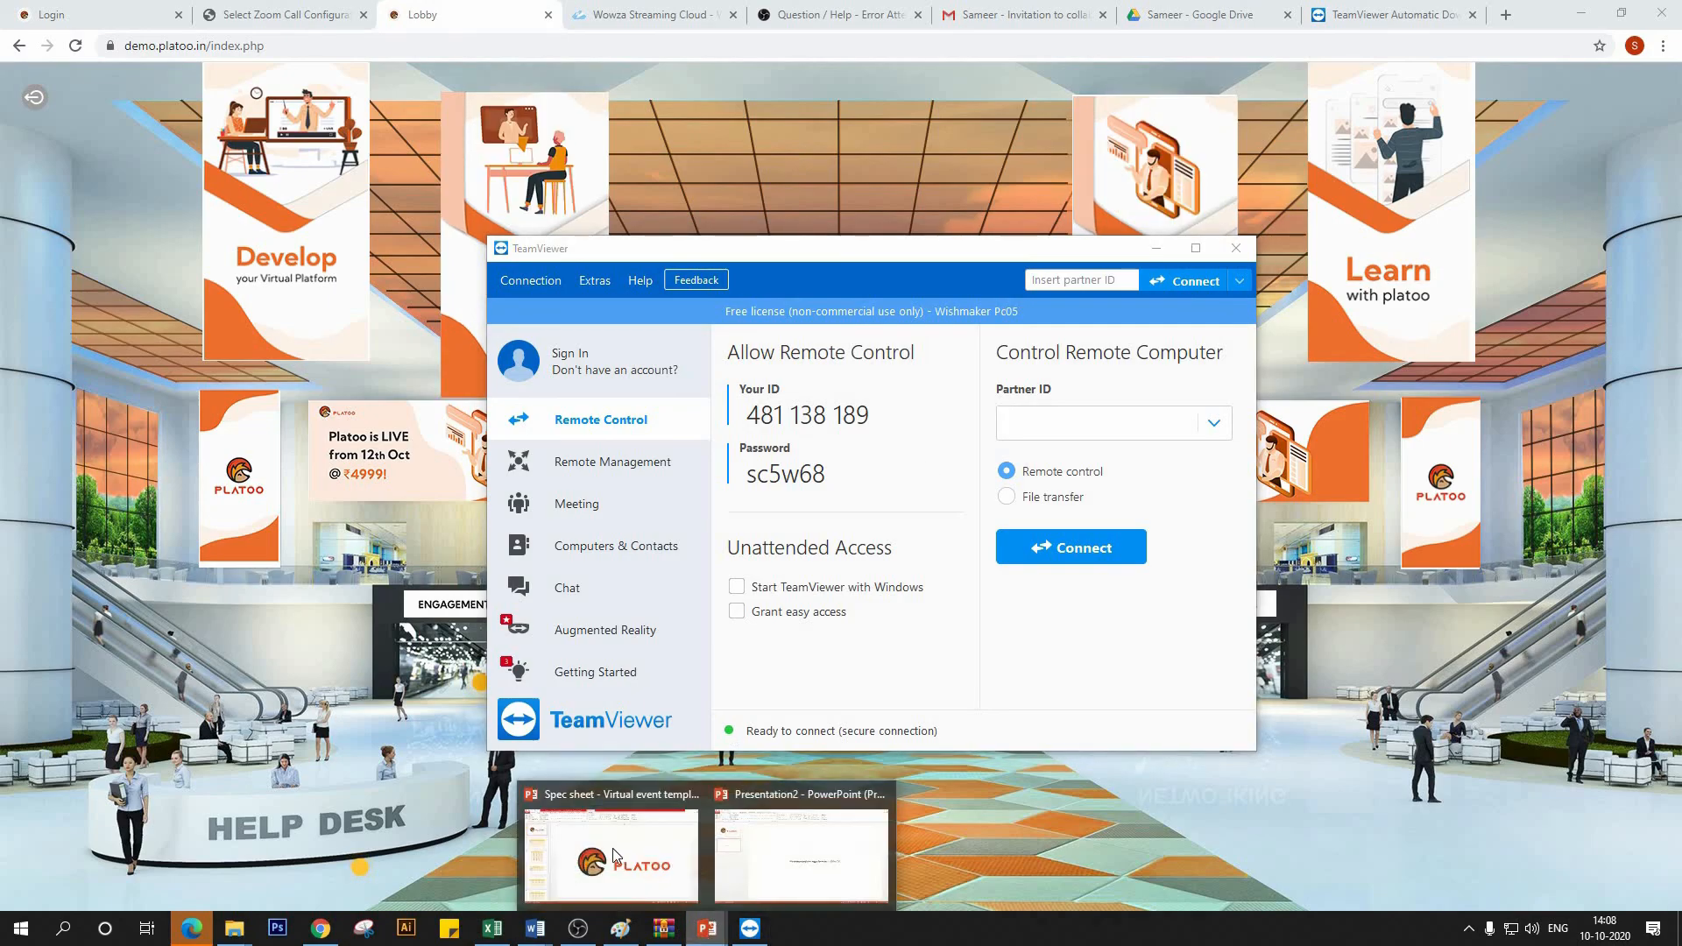
click(612, 847)
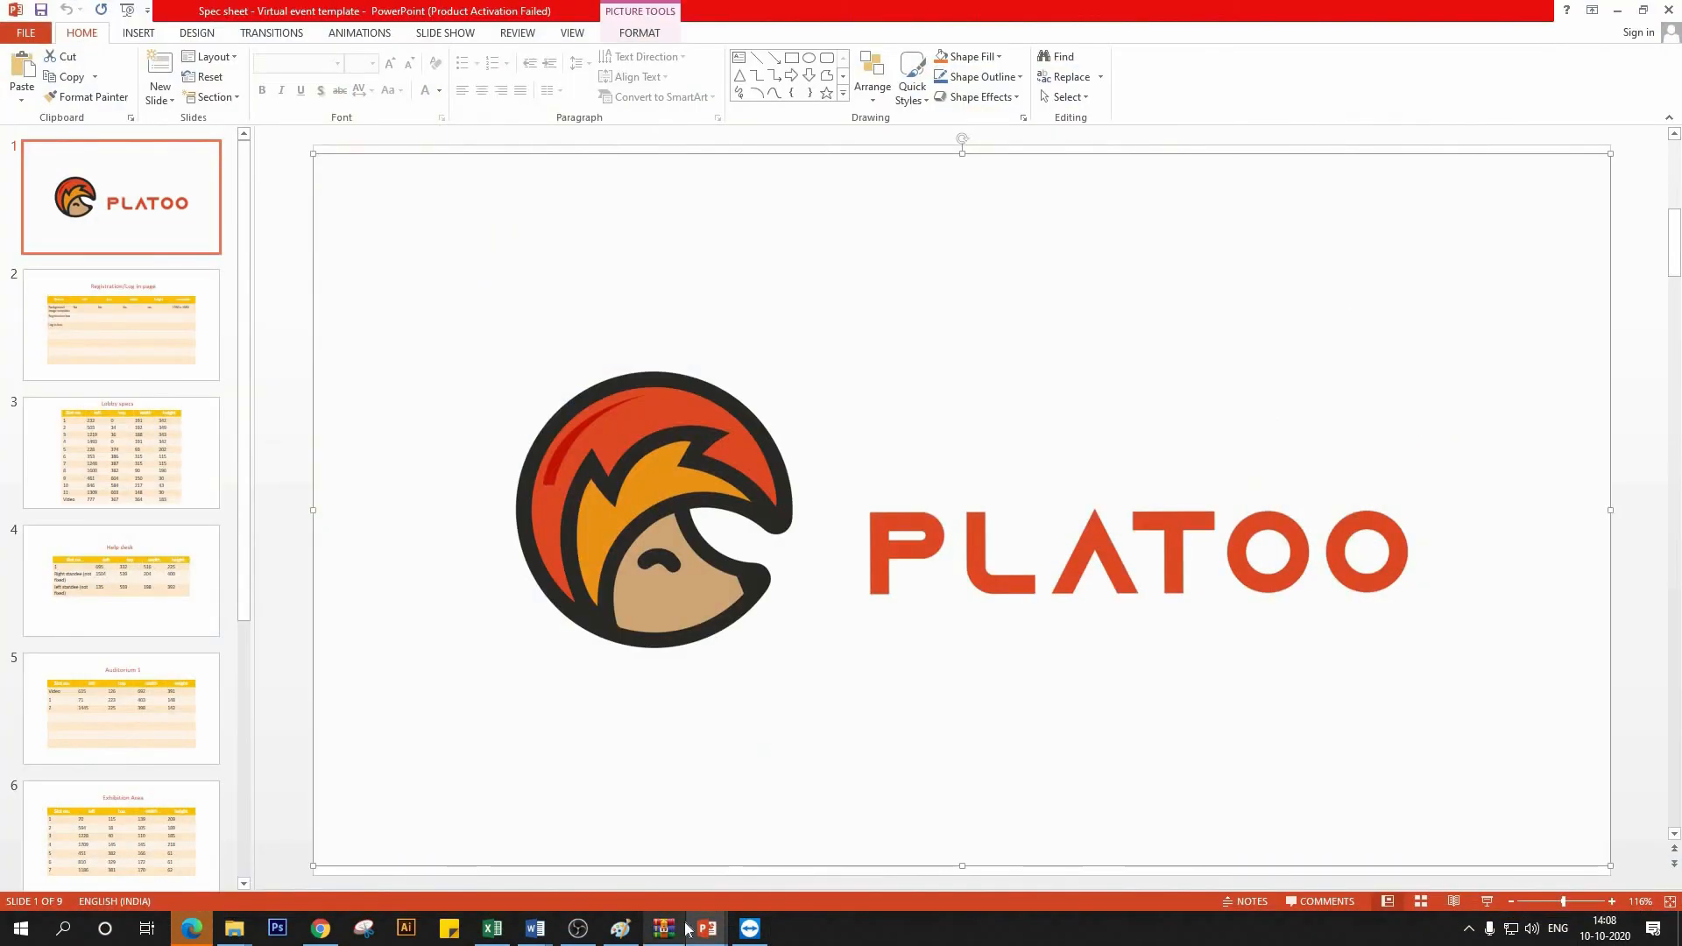
click(747, 928)
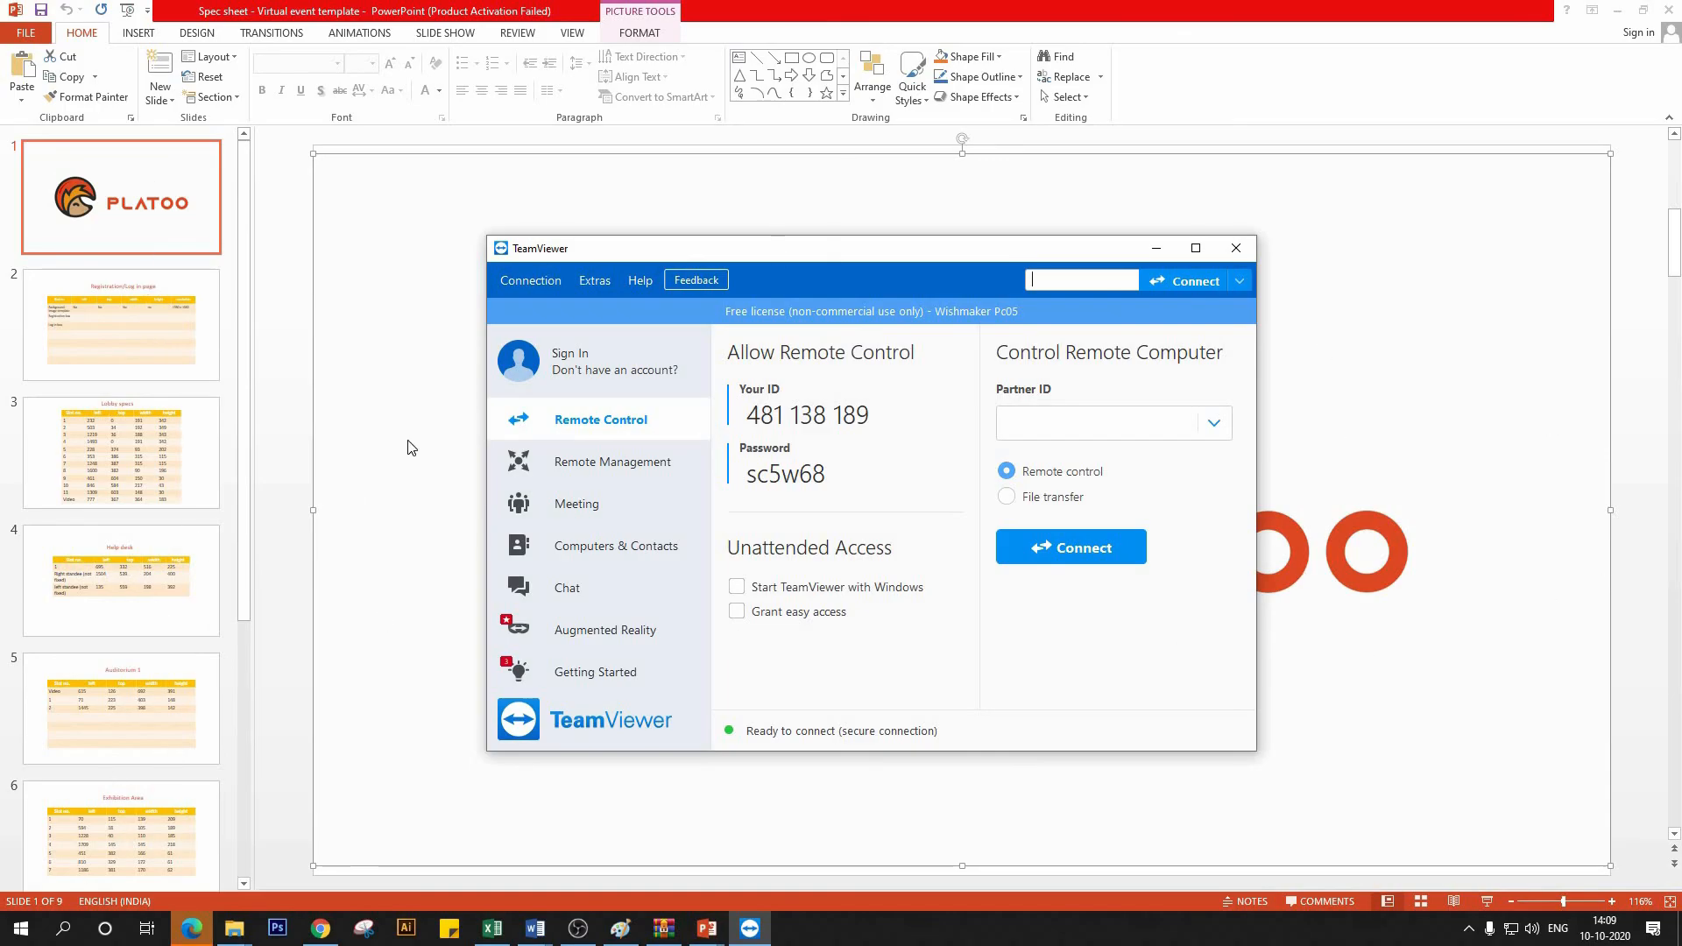
click(1002, 280)
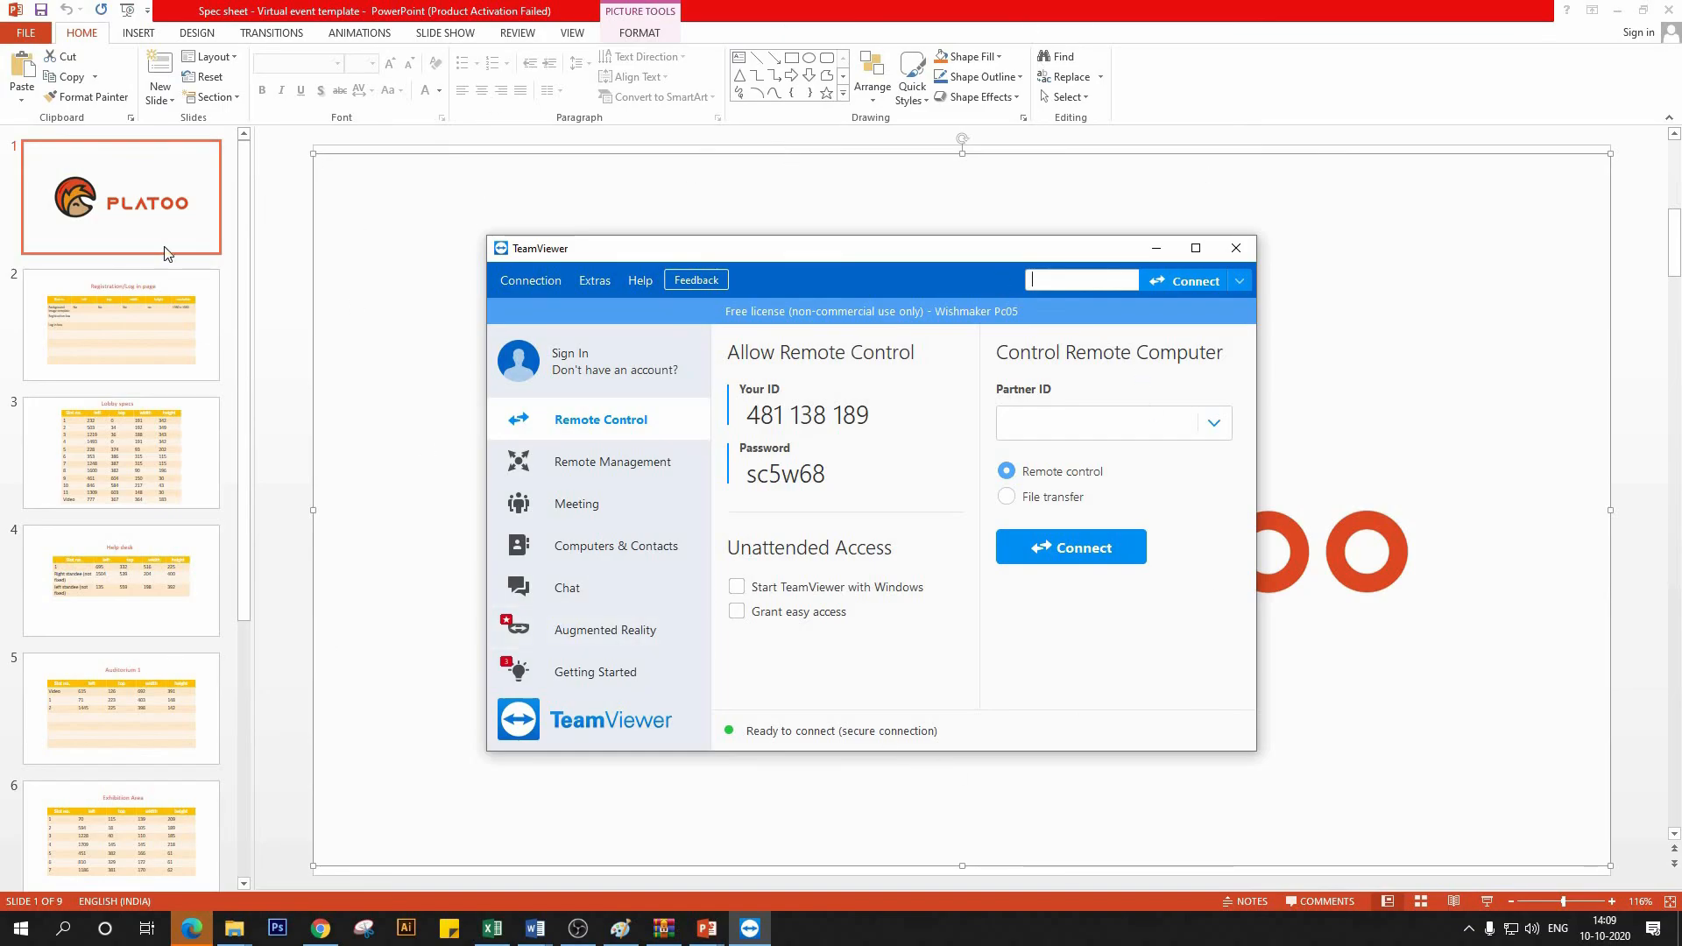
scroll(139, 256, down, 4)
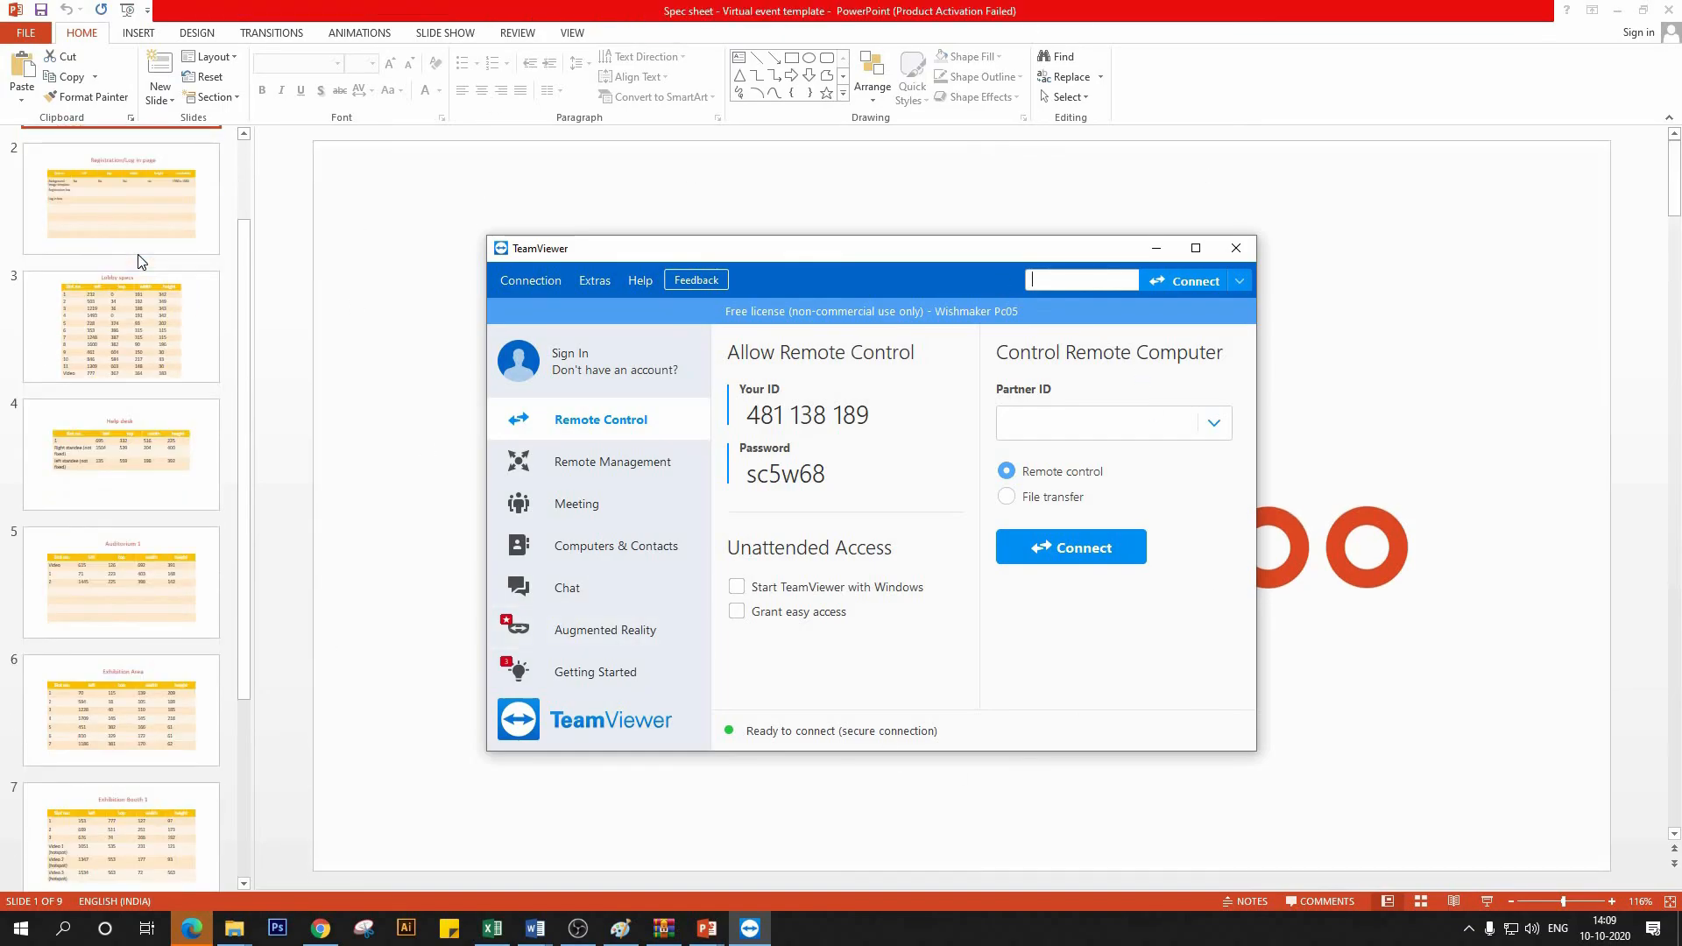
scroll(123, 396, up, 4)
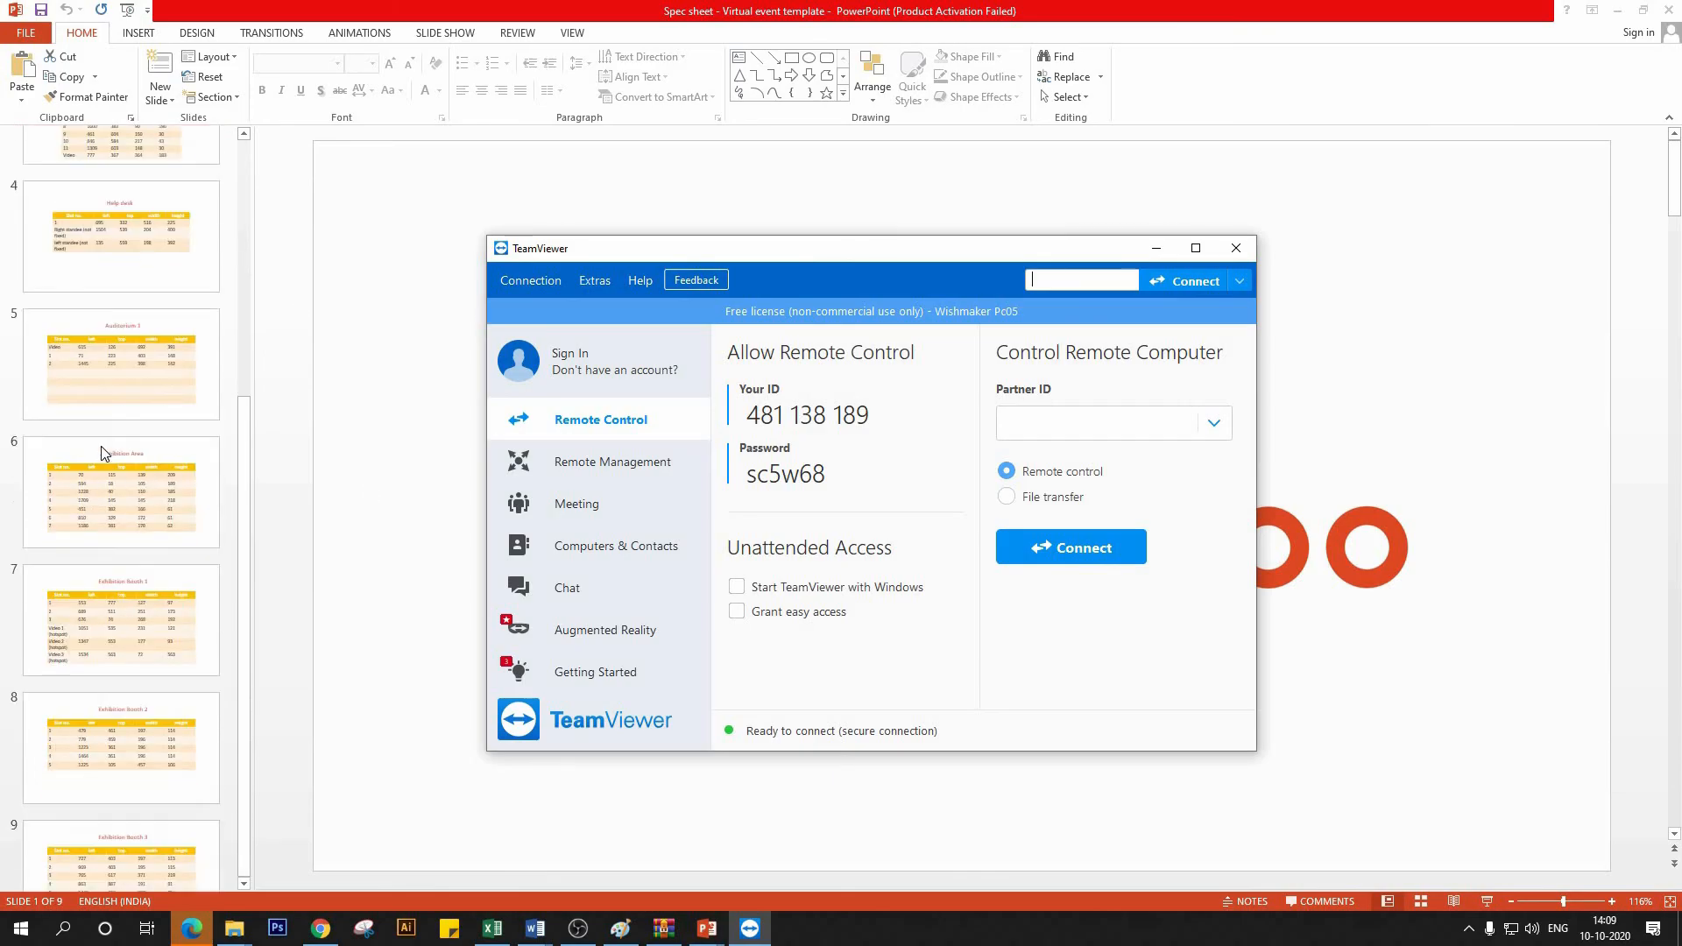